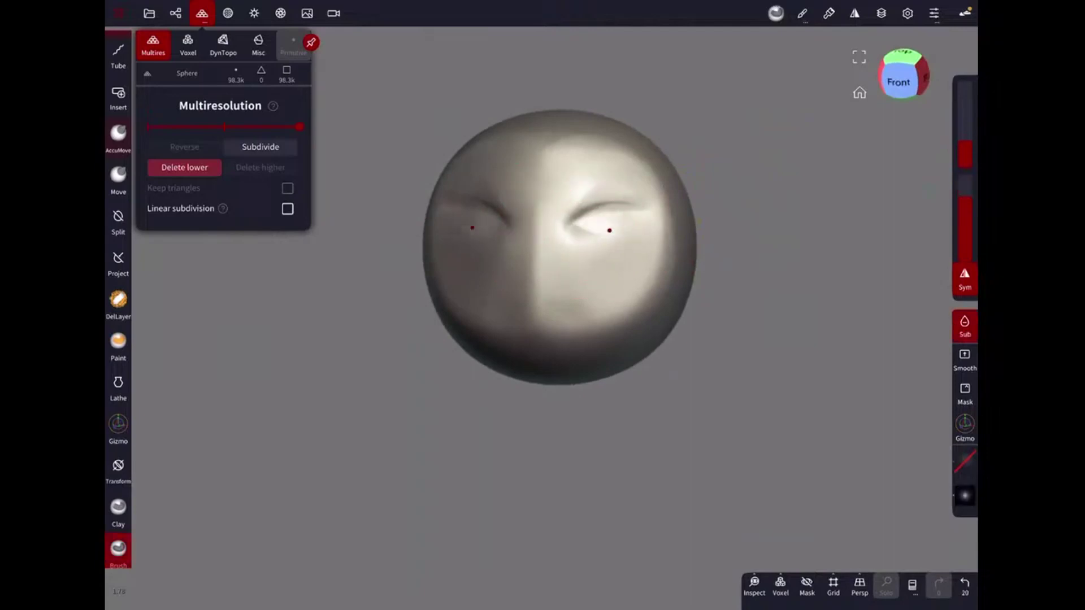
Duplicate the head sphere as a separate piece using the Gizmo.
drag(799, 243, 780, 158)
click(118, 424)
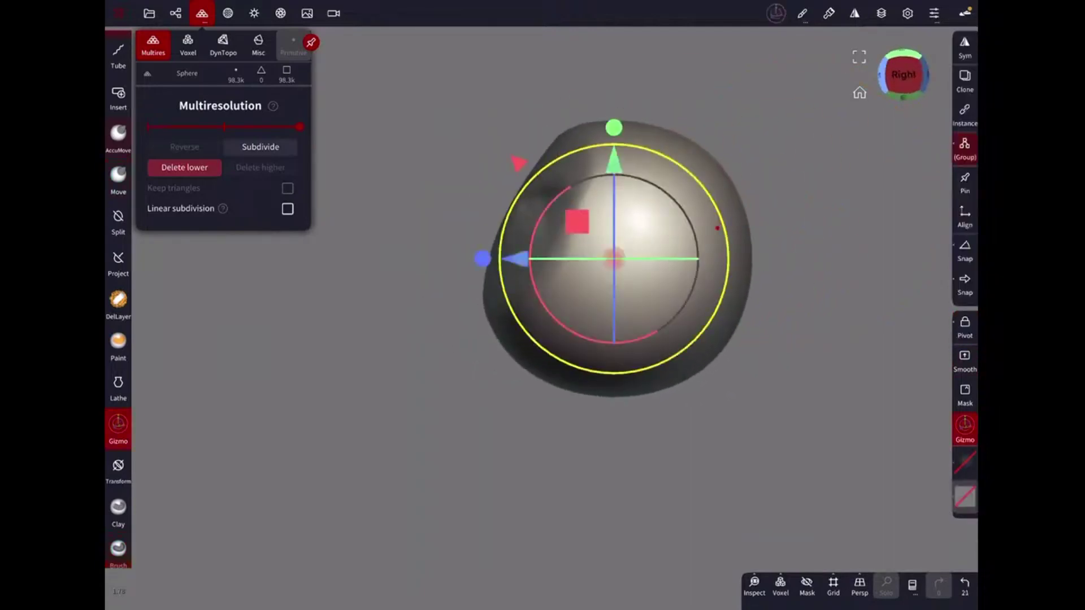
key(ctrl+z)
key(ctrl+z)
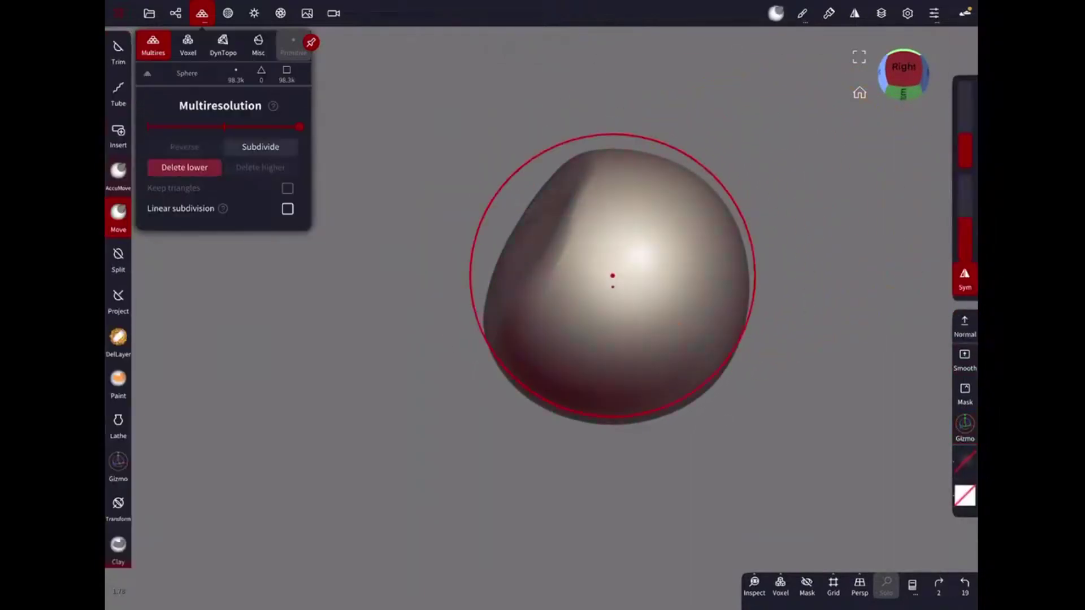
key(ctrl+shift+z)
key(ctrl+z)
key(ctrl+z)
key(ctrl+shift+z)
key(ctrl+shift+z)
key(ctrl+shift+z)
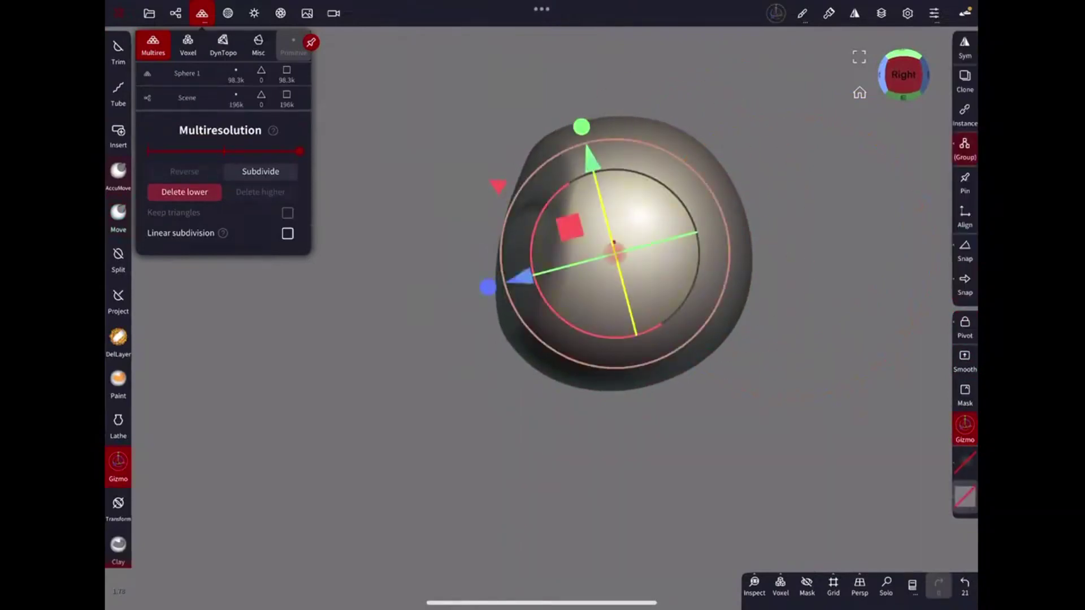
Trim the duplicate's lower part into a squared jaw block and show the Voxel settings.
click(118, 51)
drag(791, 282, 820, 271)
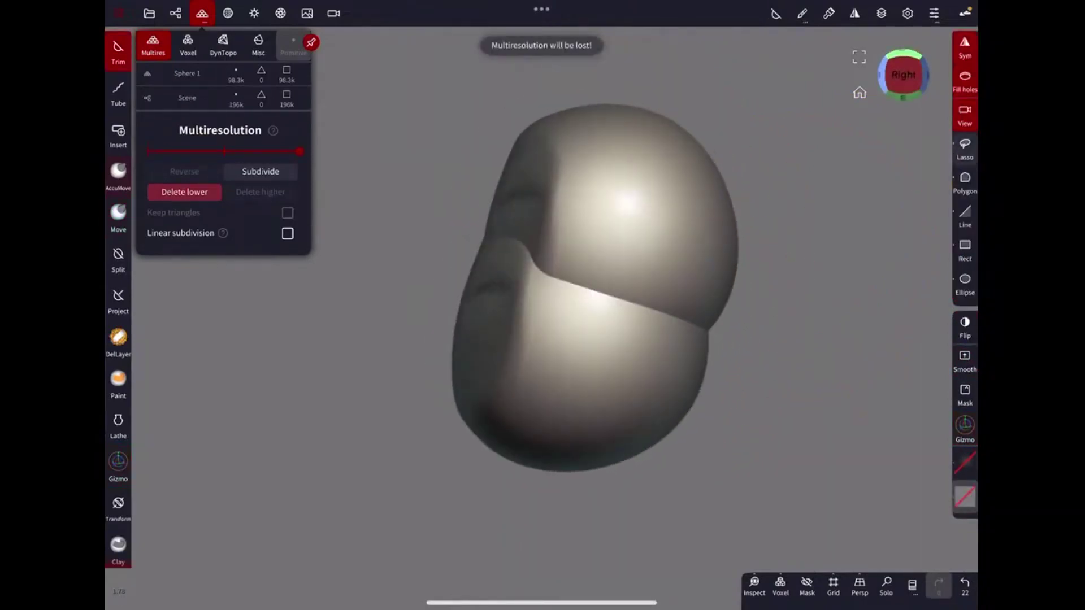
drag(664, 86, 852, 283)
drag(528, 387, 565, 374)
drag(759, 357, 782, 331)
key(c)
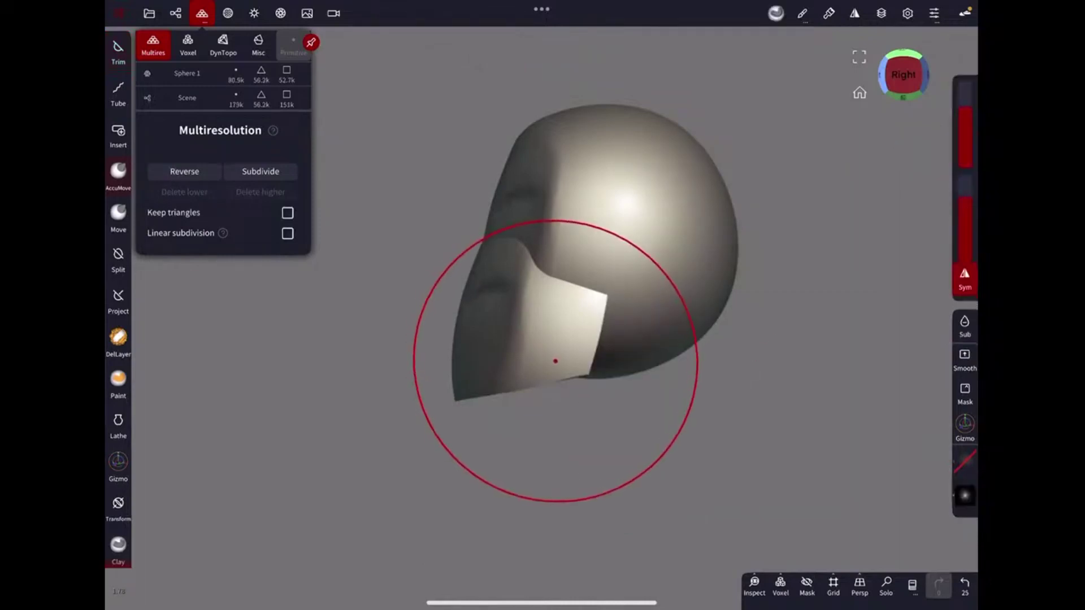
mouse_move(865, 569)
mouse_down()
mouse_move(823, 271)
mouse_move(797, 290)
mouse_up()
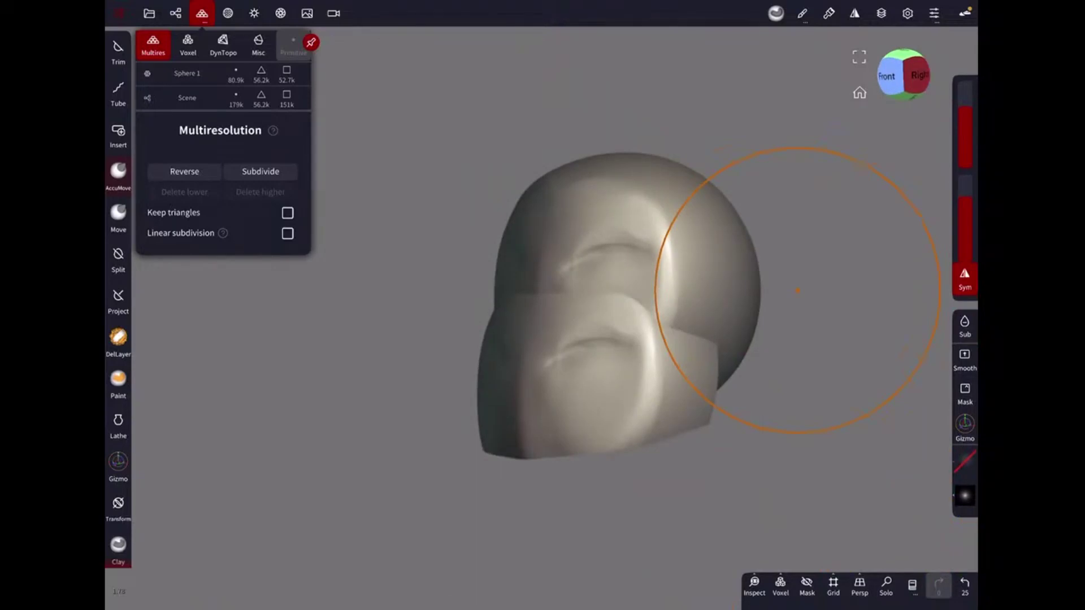
click(188, 45)
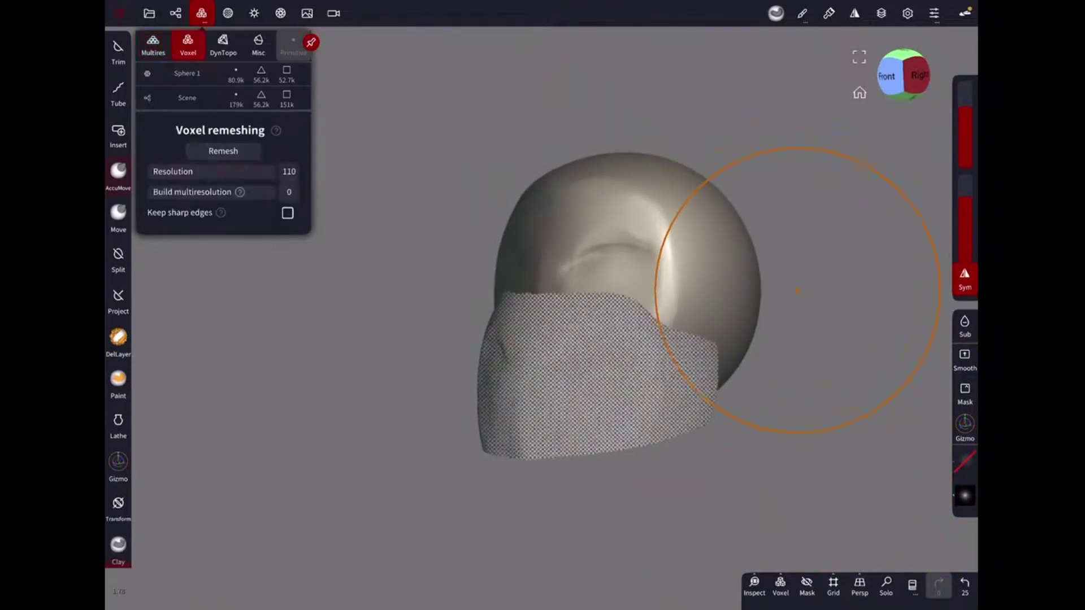
Voxel-remesh the jaw piece, then Move-brush it into a tapered block under the skull.
click(223, 151)
shift+drag(605, 346, 676, 378)
mouse_move(605, 335)
mouse_down()
mouse_move(632, 358)
mouse_move(601, 327)
mouse_move(571, 368)
mouse_move(716, 159)
mouse_up()
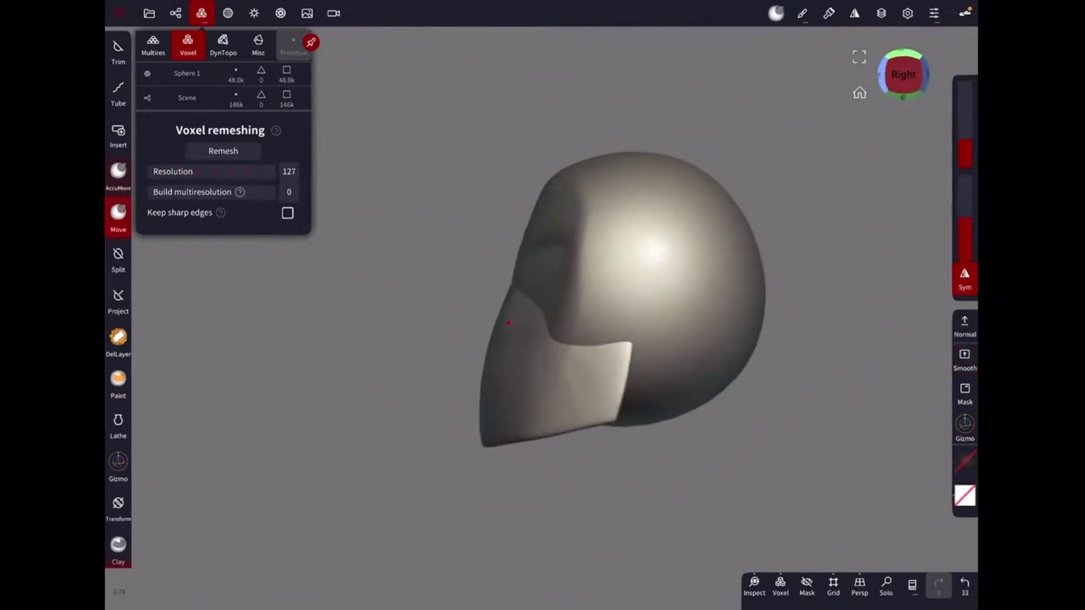
mouse_move(514, 300)
mouse_down()
mouse_move(528, 402)
mouse_move(584, 422)
mouse_move(595, 404)
mouse_up()
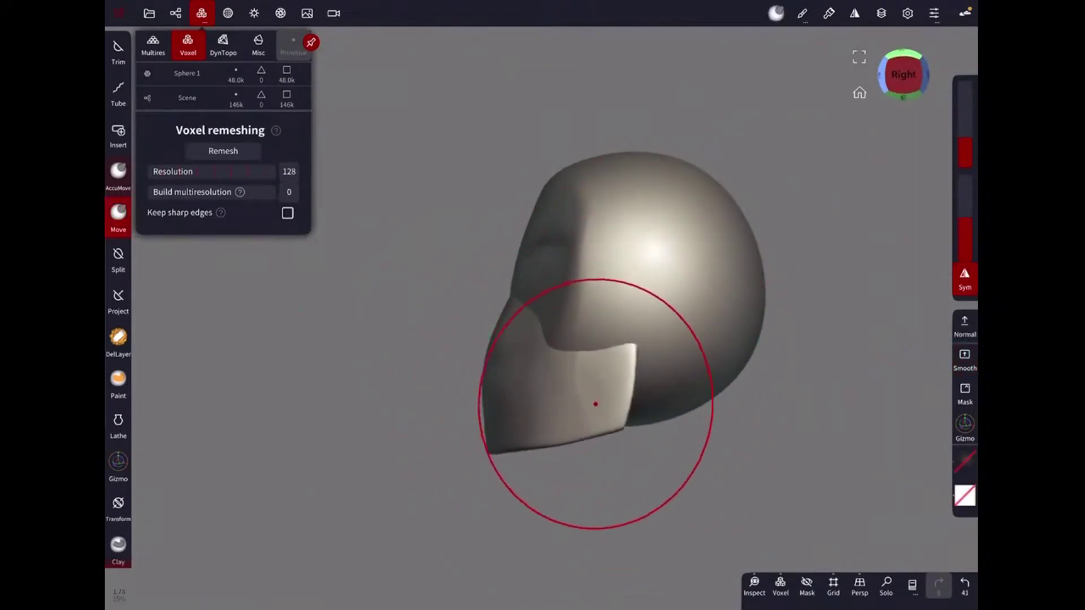
mouse_move(617, 293)
mouse_down()
mouse_move(642, 412)
mouse_move(671, 363)
mouse_move(569, 380)
mouse_move(596, 359)
mouse_move(519, 249)
mouse_move(736, 329)
mouse_up()
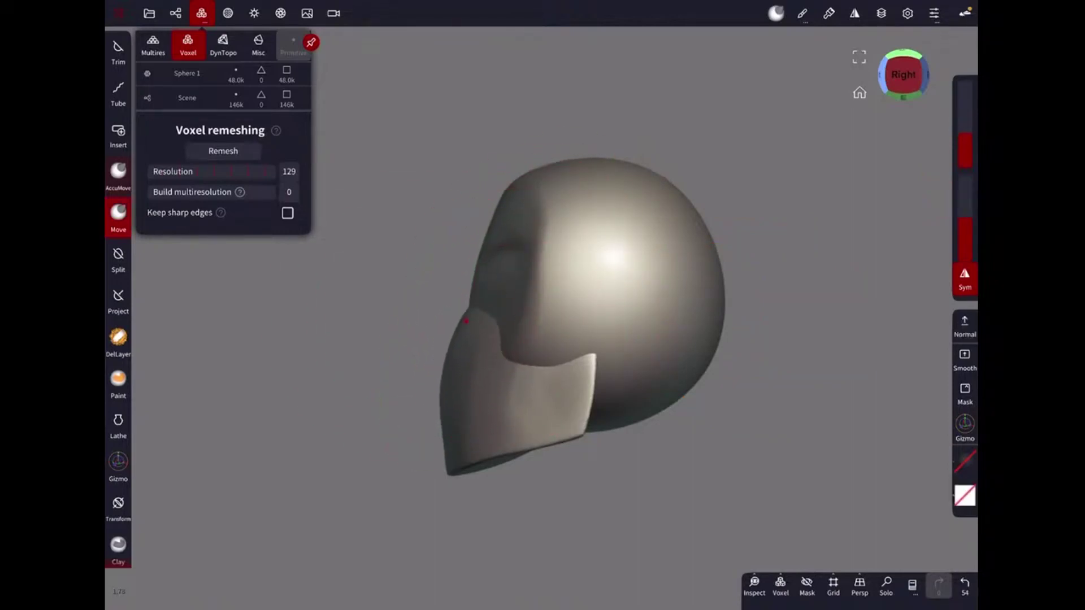
drag(820, 283, 577, 303)
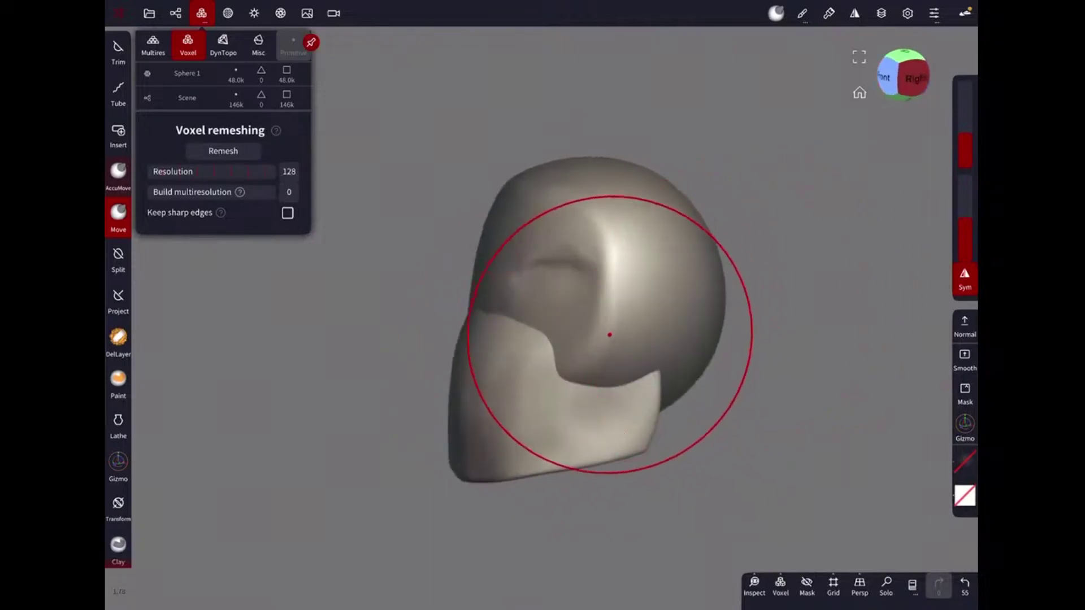
click(884, 77)
Trim off the head's right side with a vertical cut line.
click(118, 52)
drag(683, 117, 729, 477)
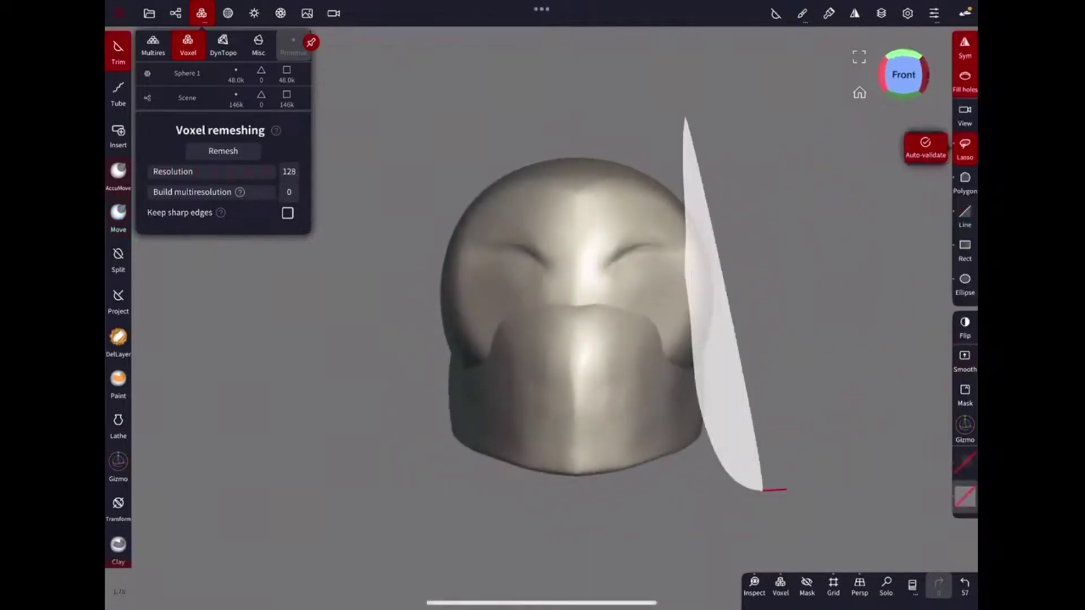
key(ctrl+z)
drag(686, 92, 729, 520)
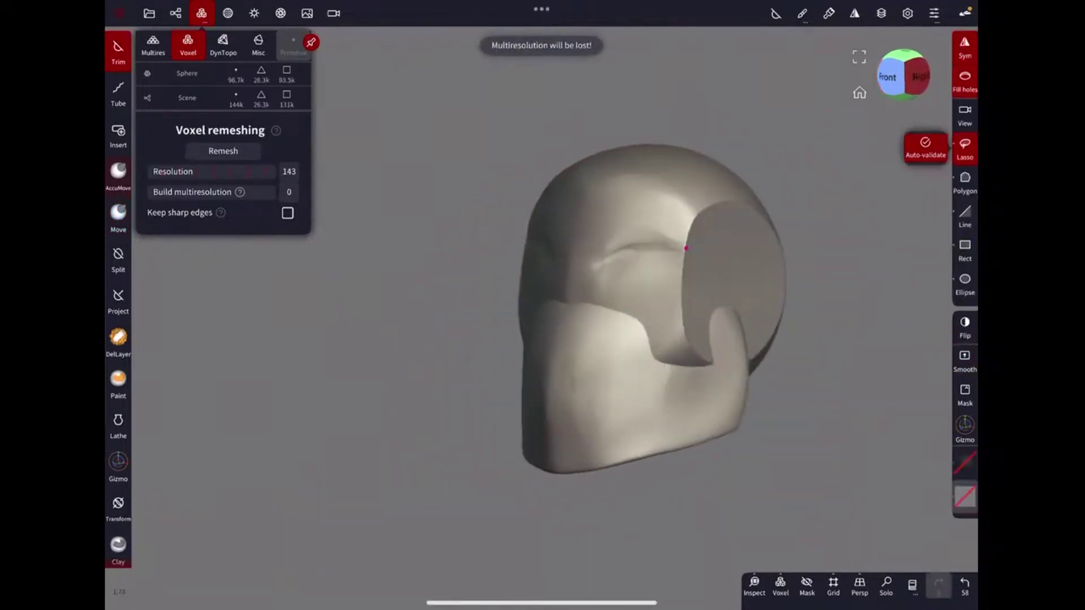
drag(509, 339, 650, 328)
Pull the top of the head, the cut cavity's edge and the cheek into shape with Move.
click(118, 215)
drag(810, 169, 809, 318)
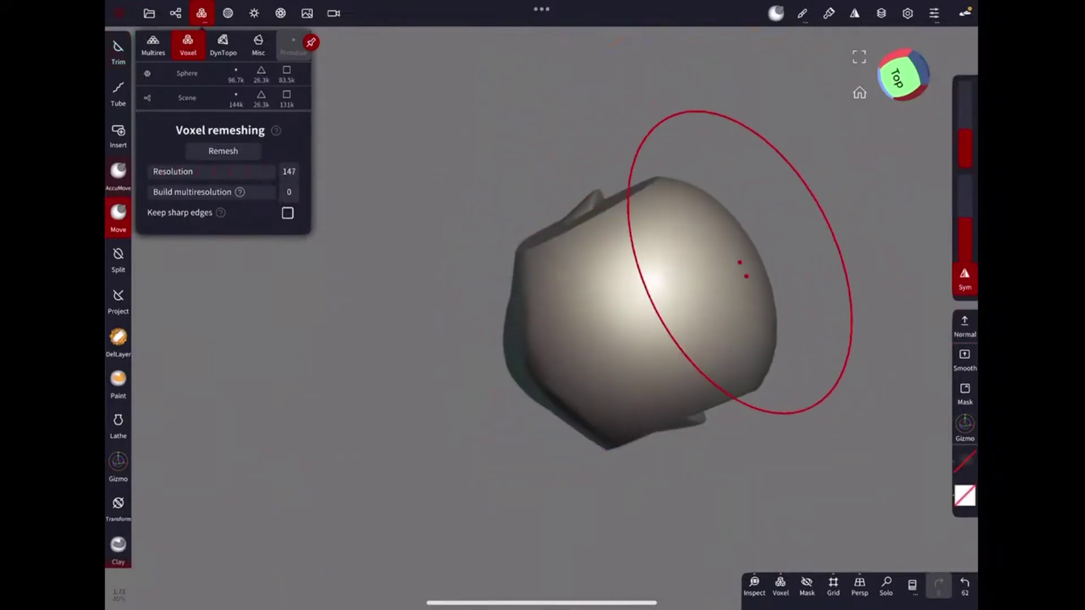
mouse_move(568, 172)
mouse_down()
mouse_move(710, 296)
mouse_move(627, 383)
mouse_move(606, 296)
mouse_up()
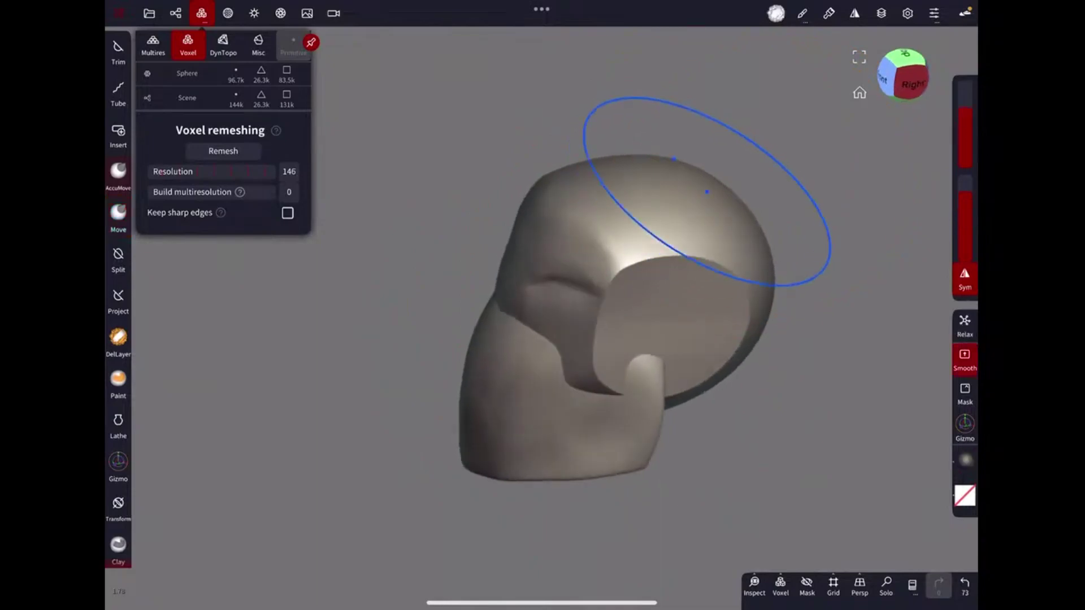
drag(702, 194, 751, 181)
mouse_move(610, 296)
middle_down()
mouse_move(746, 270)
mouse_move(664, 248)
middle_up()
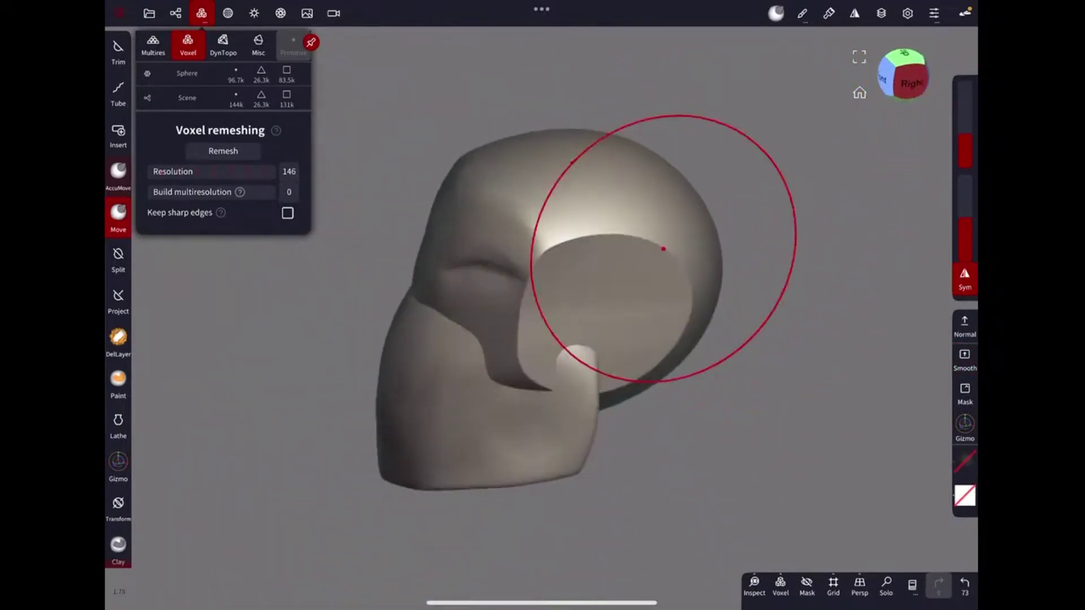
mouse_move(661, 312)
mouse_down()
mouse_move(565, 278)
mouse_move(533, 320)
mouse_move(602, 243)
mouse_up()
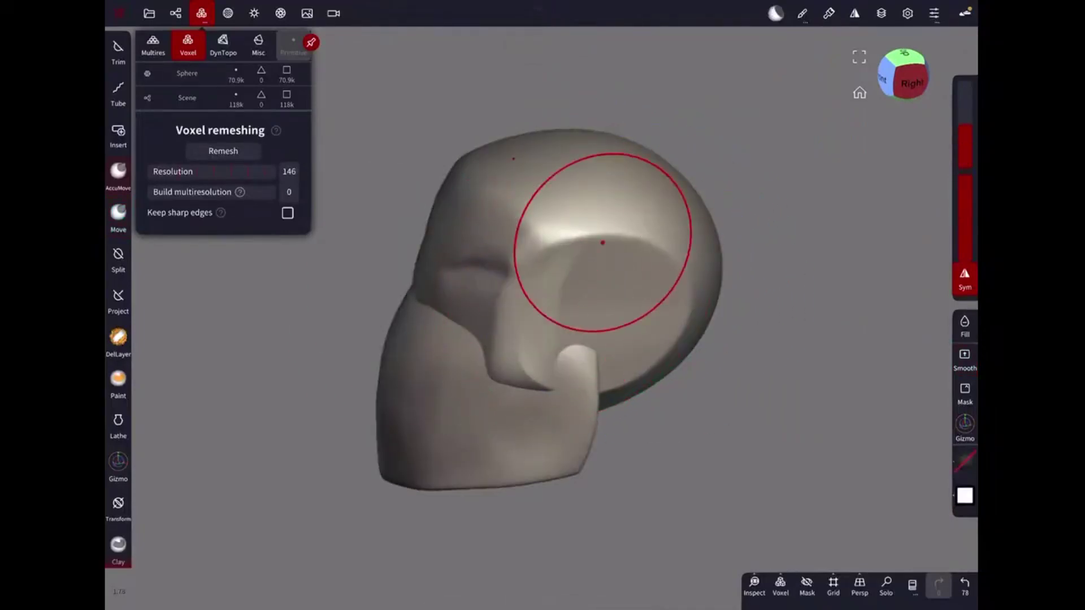
middle_drag(602, 243, 586, 300)
drag(586, 300, 609, 322)
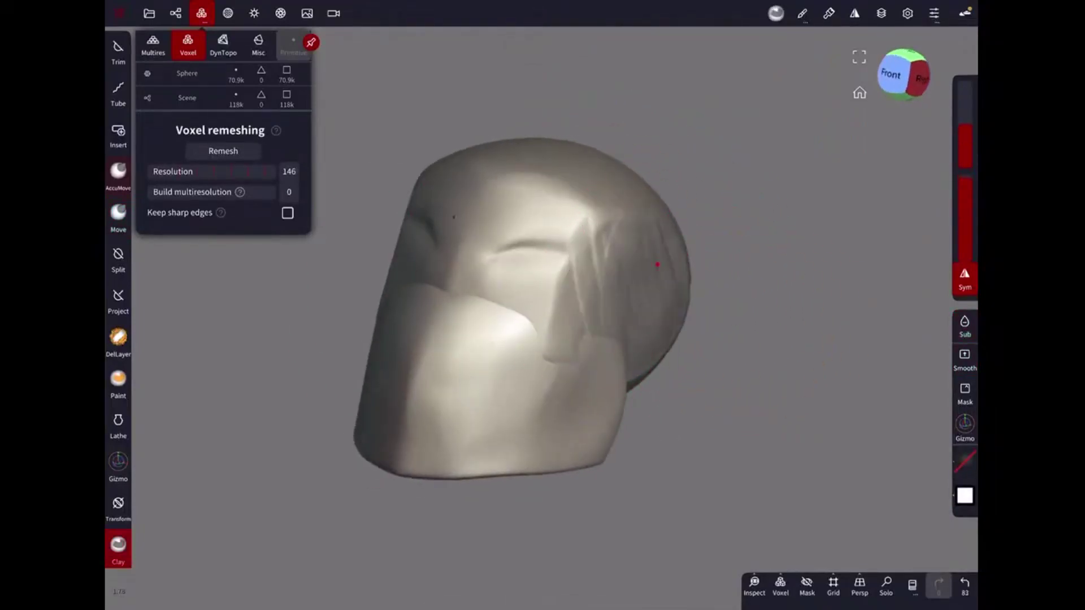
middle_drag(657, 265, 667, 226)
Smooth the cheek and ridge, then sculpt folds into the skull surface.
drag(666, 226, 634, 287)
mouse_move(550, 335)
shift+mouse_down()
mouse_move(593, 290)
mouse_move(605, 244)
shift+mouse_up()
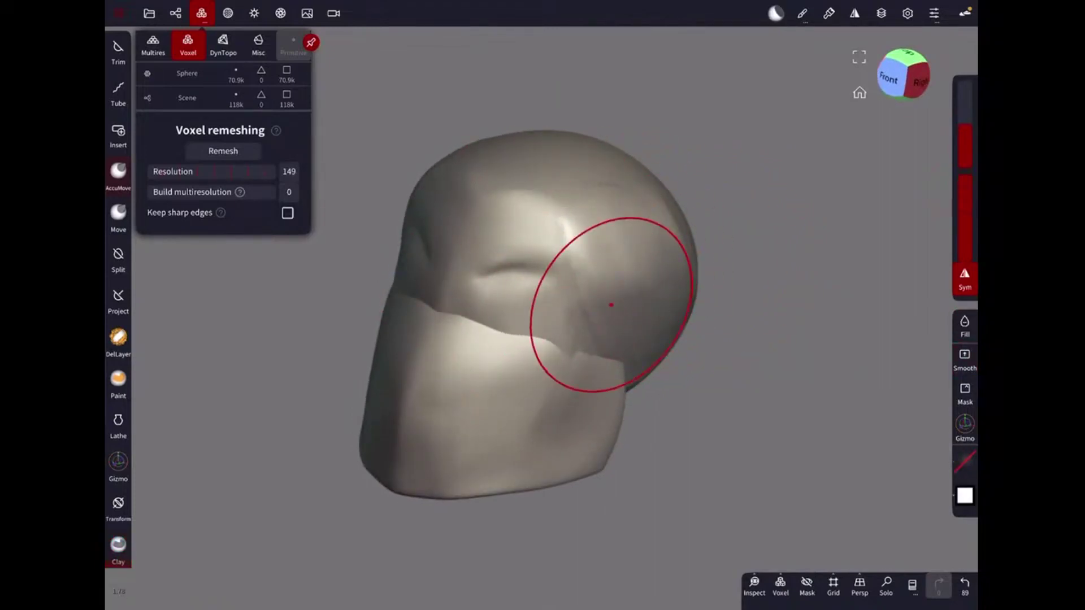
middle_drag(611, 304, 759, 274)
middle_drag(673, 277, 565, 266)
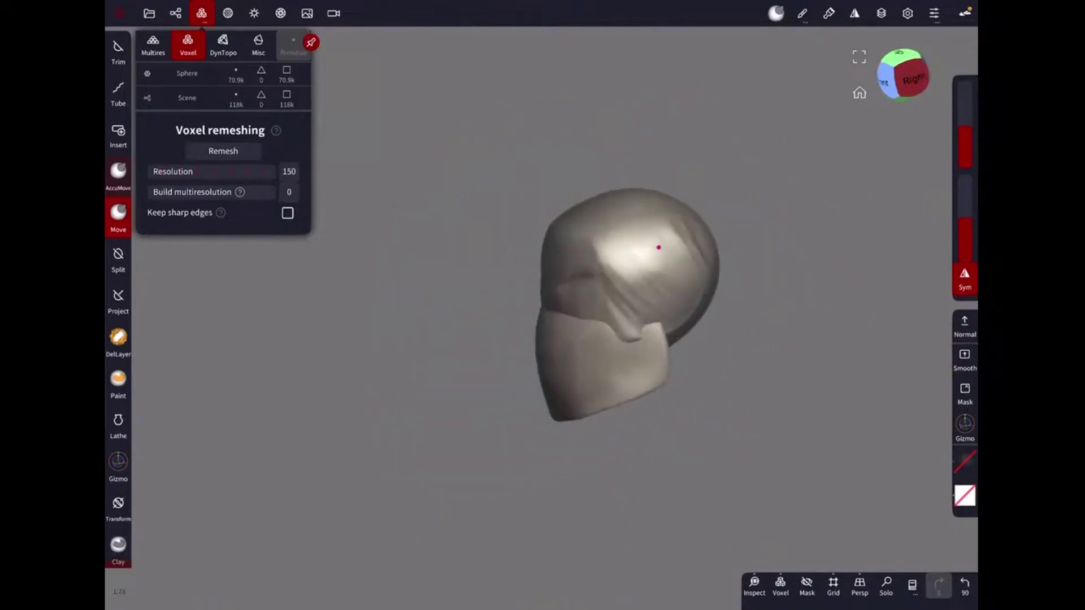
click(118, 463)
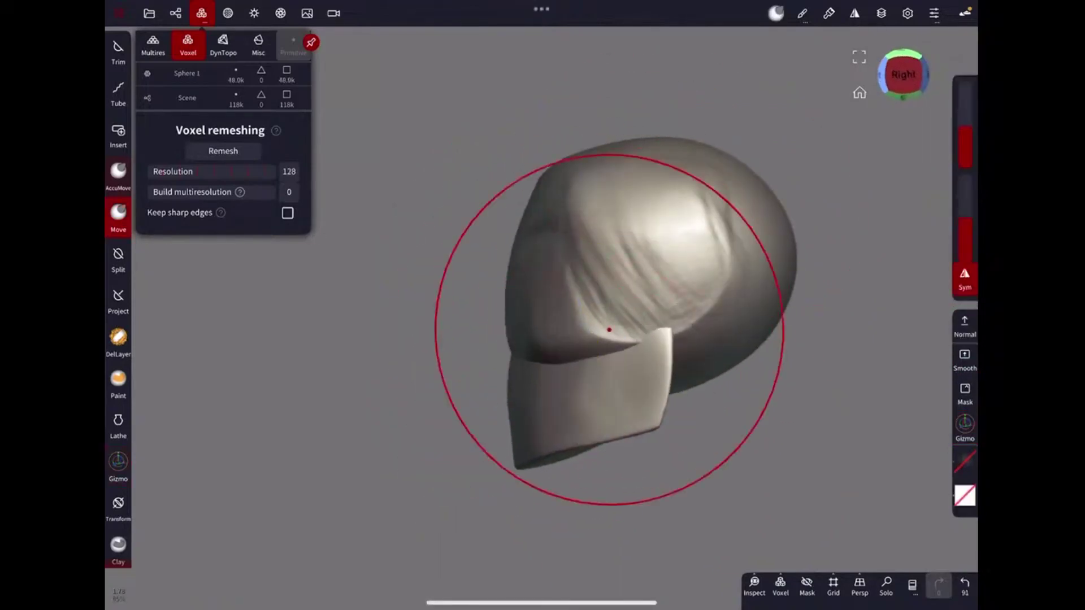
drag(710, 279, 596, 321)
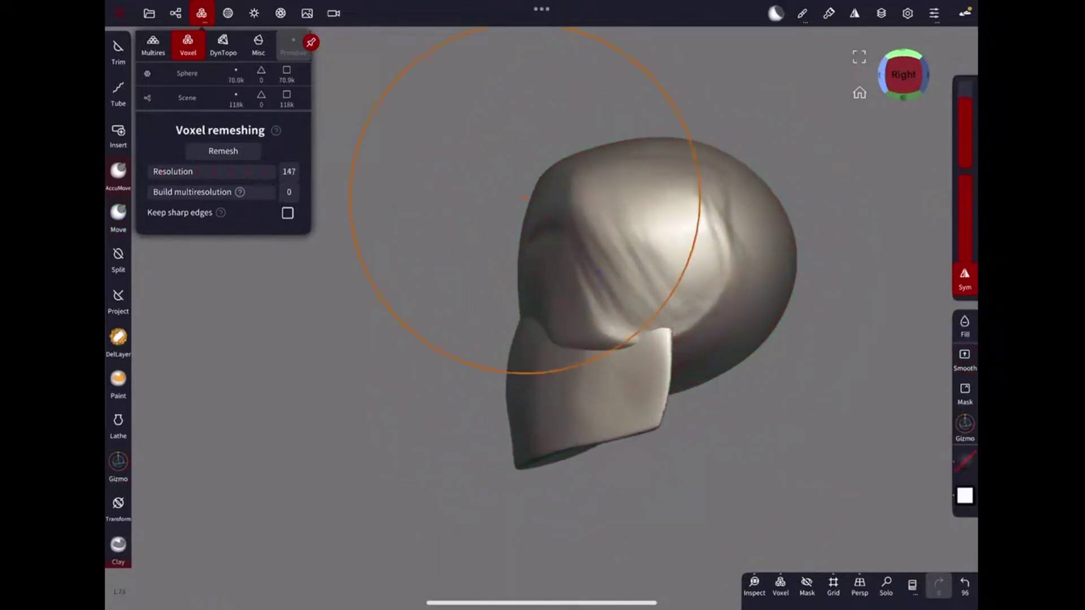
click(254, 13)
click(223, 217)
Switch the model's material to the white matcap5 MatCap.
click(222, 294)
click(222, 368)
drag(706, 215, 825, 200)
click(224, 218)
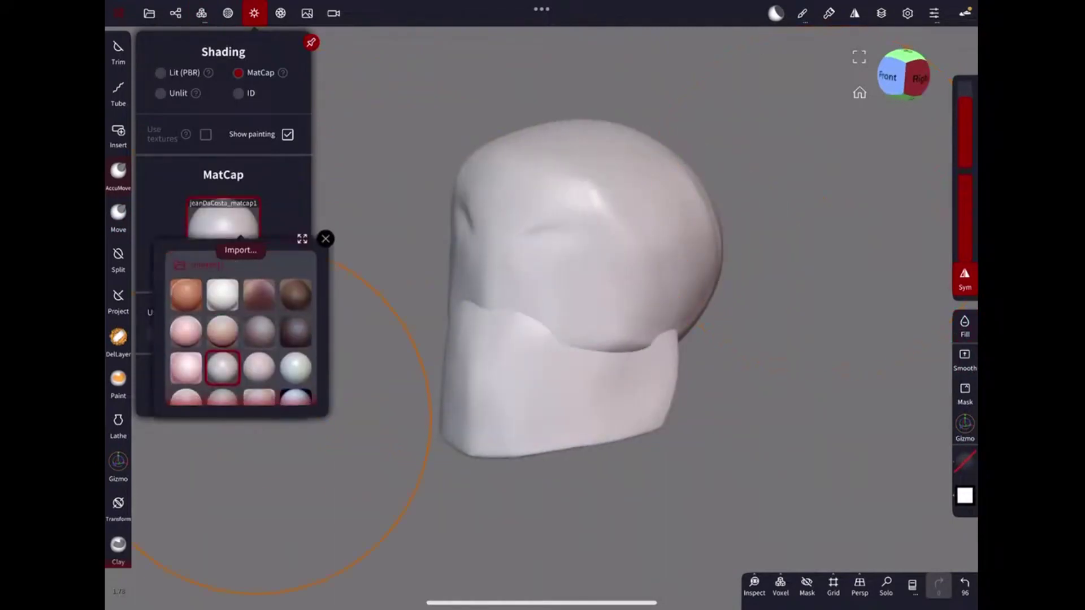
click(222, 339)
click(325, 238)
mouse_move(621, 169)
mouse_down()
mouse_move(702, 162)
mouse_move(726, 194)
mouse_up()
Trim the thin flap and leftover part off the jaw, then voxel-remesh the model.
click(118, 51)
drag(729, 282, 657, 345)
drag(516, 495, 701, 302)
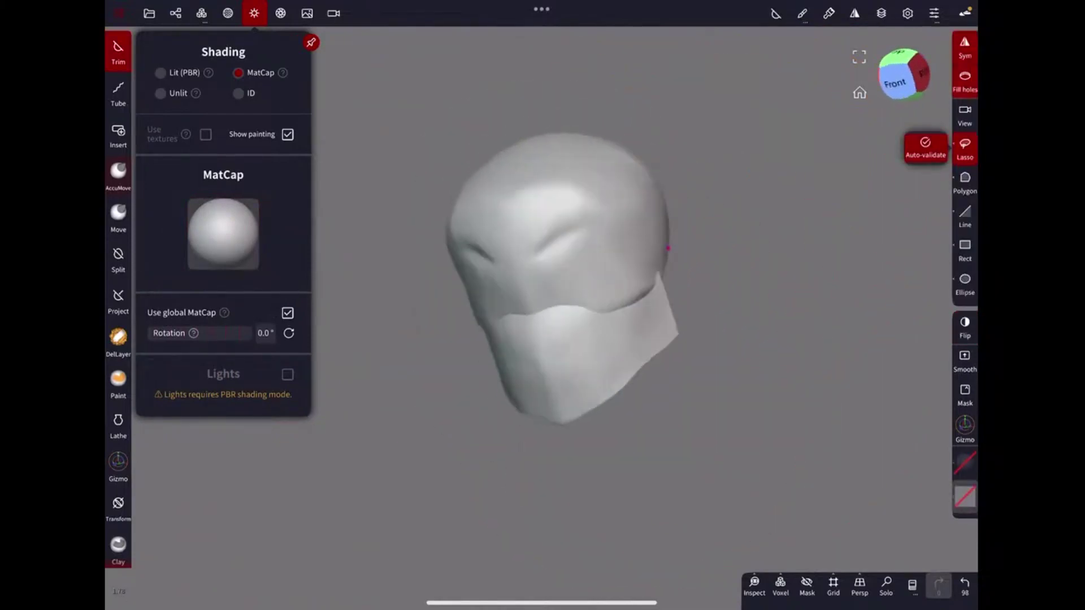
drag(791, 339, 859, 333)
drag(718, 200, 687, 292)
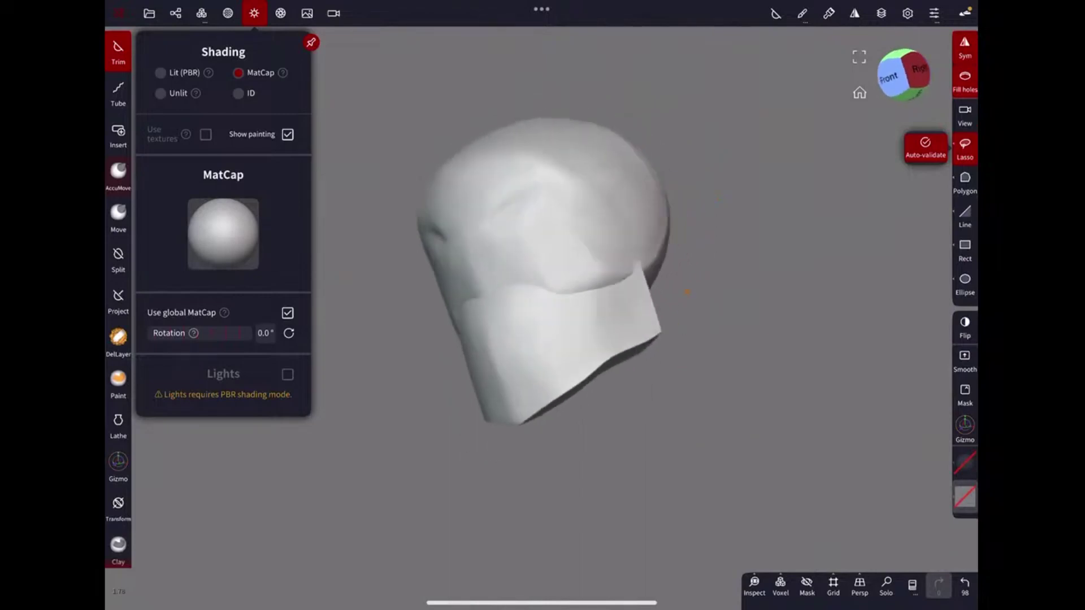
drag(508, 503, 870, 316)
drag(735, 283, 678, 255)
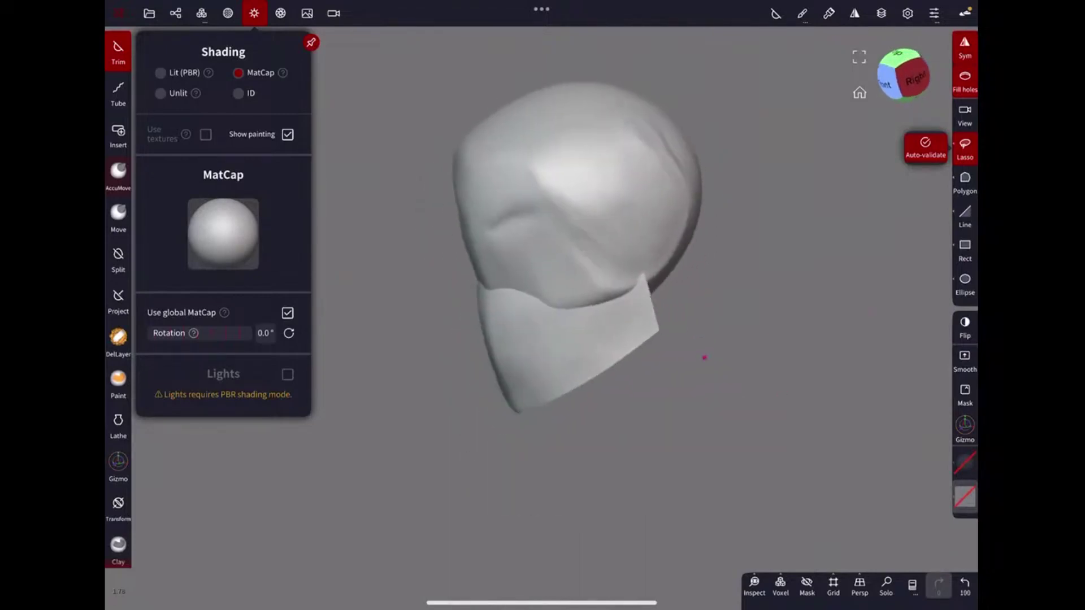
click(781, 587)
mouse_move(565, 282)
mouse_down()
mouse_move(653, 249)
mouse_move(669, 314)
mouse_move(647, 230)
mouse_up()
Build up clay on the head and smooth its surface.
click(118, 544)
mouse_move(616, 272)
mouse_down()
mouse_move(582, 243)
mouse_move(599, 164)
mouse_move(552, 138)
mouse_up()
drag(791, 339, 706, 339)
mouse_move(707, 254)
mouse_down()
mouse_move(681, 211)
mouse_move(630, 250)
mouse_up()
drag(791, 339, 847, 350)
mouse_move(634, 295)
mouse_down()
mouse_move(681, 235)
mouse_move(673, 320)
mouse_up()
click(118, 212)
drag(791, 339, 882, 345)
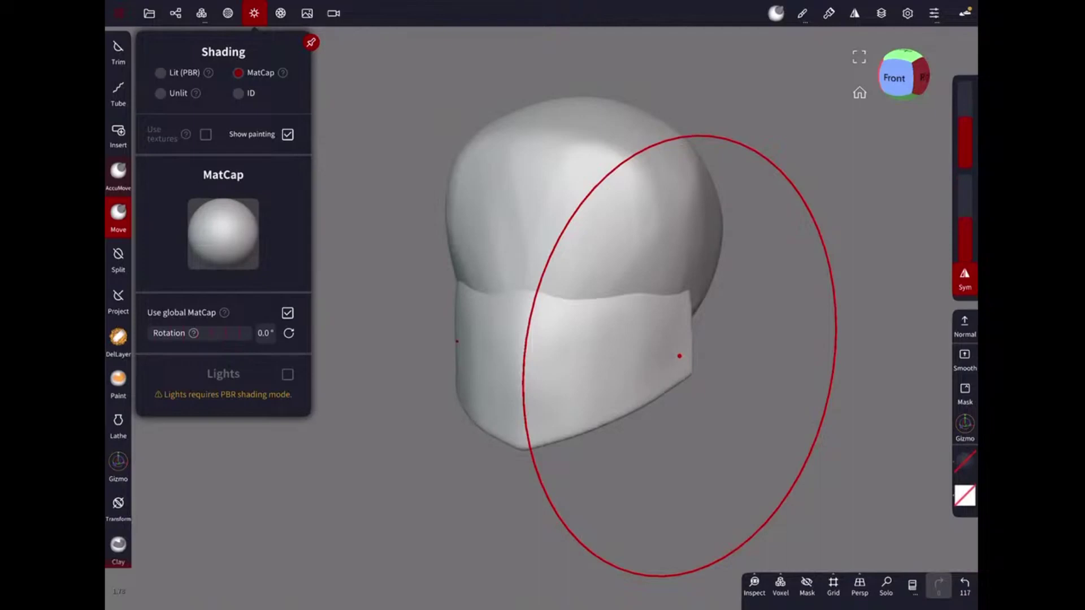
Pull the jaw band's edge inward and smooth the seam between head and jaw.
drag(679, 356, 667, 382)
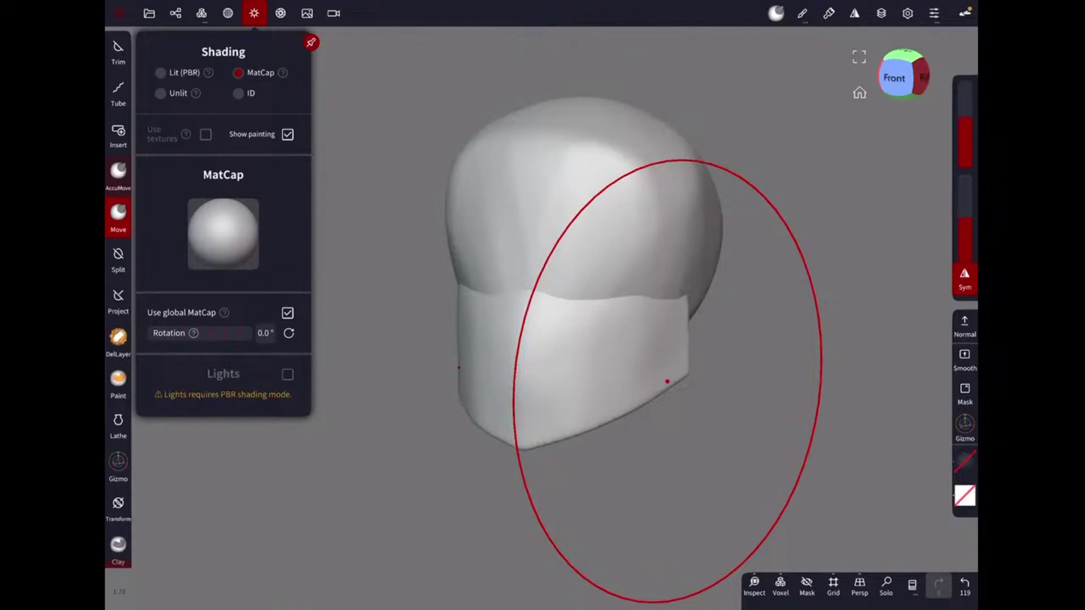
drag(667, 381, 656, 361)
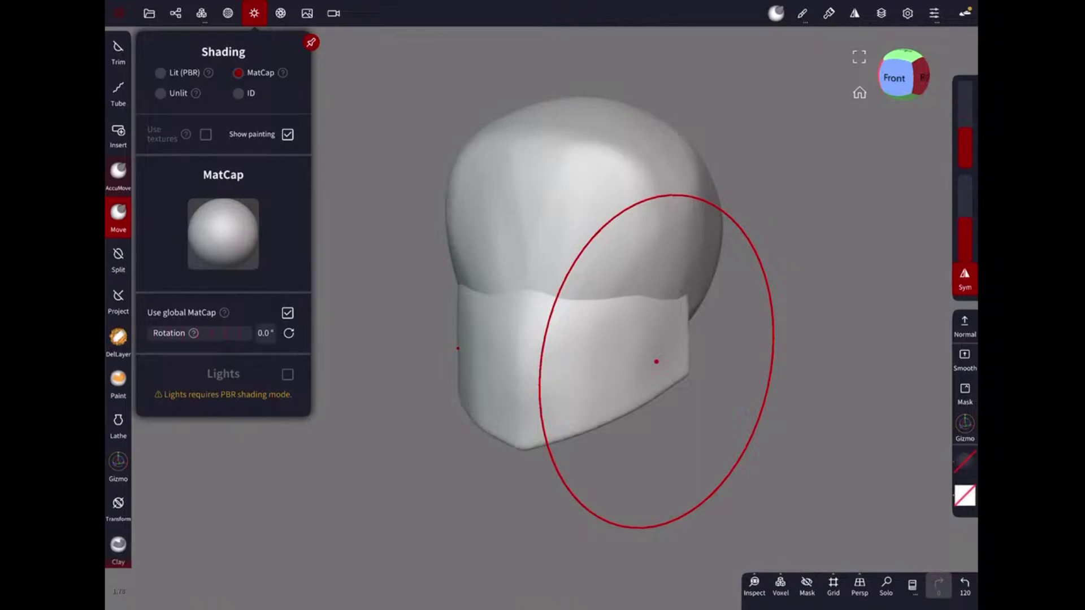
drag(656, 361, 706, 339)
drag(787, 364, 734, 350)
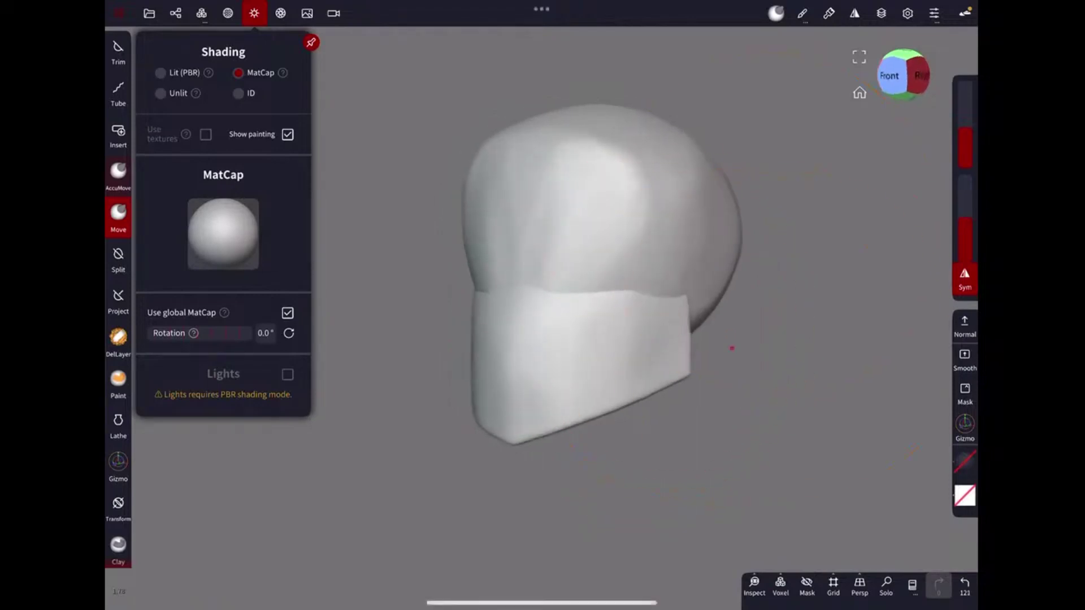
drag(635, 315, 690, 331)
click(118, 215)
drag(802, 373, 824, 376)
mouse_move(665, 338)
mouse_down()
mouse_move(666, 322)
mouse_move(646, 346)
mouse_move(592, 312)
mouse_move(617, 347)
mouse_move(610, 381)
mouse_move(521, 387)
mouse_move(648, 347)
mouse_up()
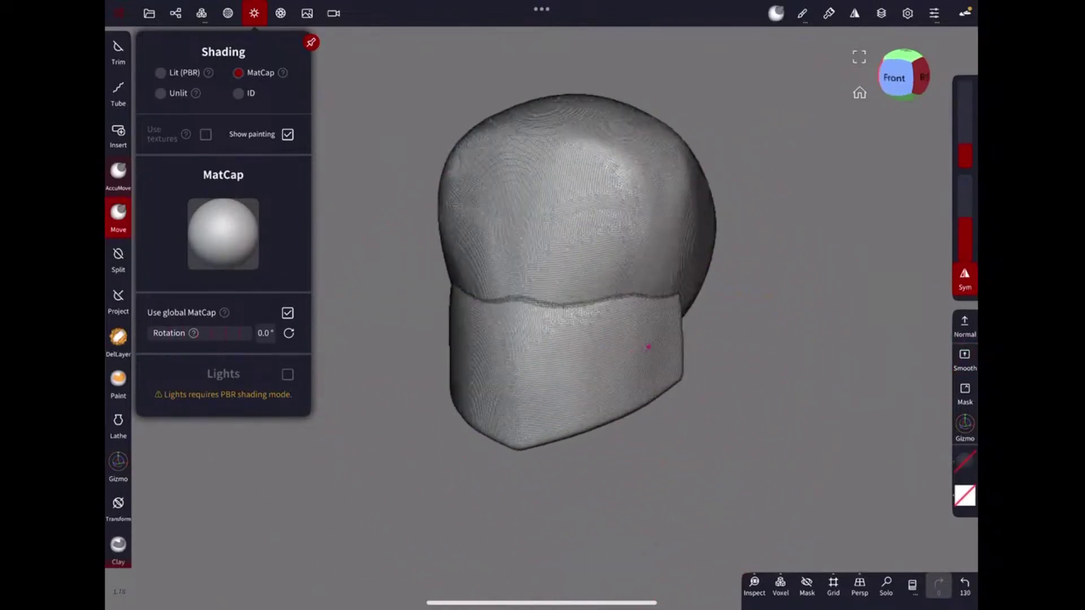
Pull the front jaw block into a tapered wedge with a pointed chin.
mouse_move(507, 365)
mouse_down()
mouse_move(622, 393)
mouse_move(593, 339)
mouse_move(642, 145)
mouse_move(677, 183)
mouse_move(572, 243)
mouse_move(656, 247)
mouse_move(668, 141)
mouse_move(724, 215)
mouse_move(690, 182)
mouse_move(484, 400)
mouse_move(478, 283)
mouse_up()
mouse_move(666, 296)
mouse_down()
mouse_move(622, 225)
mouse_move(576, 263)
mouse_up()
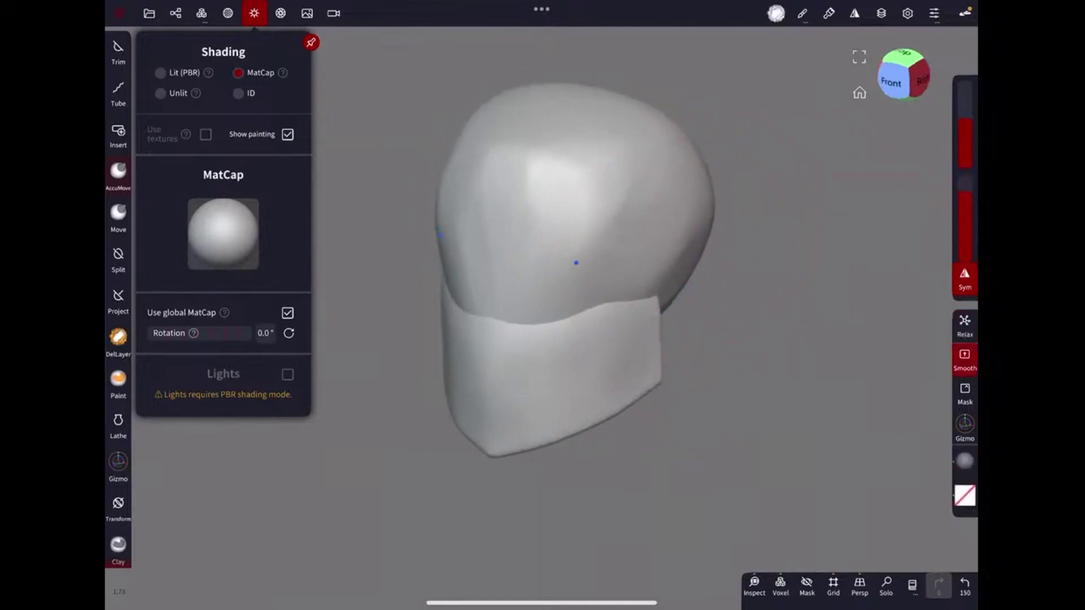
mouse_move(662, 273)
mouse_down()
mouse_move(758, 298)
mouse_move(611, 237)
mouse_move(556, 327)
mouse_up()
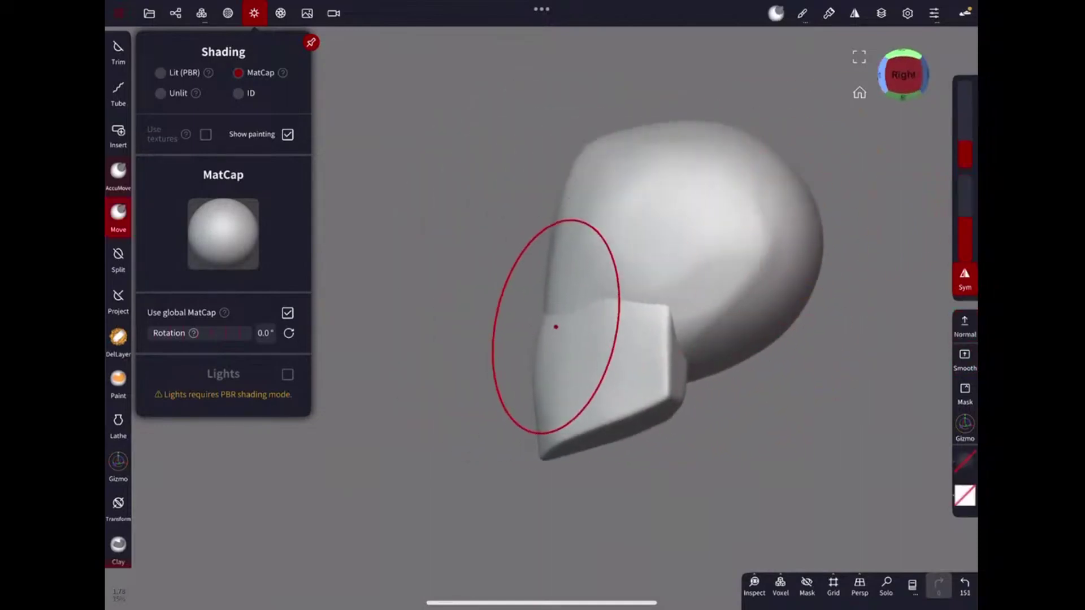
mouse_move(776, 150)
mouse_down()
mouse_move(693, 460)
mouse_move(589, 395)
mouse_move(613, 393)
mouse_move(634, 426)
mouse_move(582, 363)
mouse_move(569, 301)
mouse_move(492, 361)
mouse_up()
mouse_move(579, 382)
mouse_down()
mouse_move(695, 233)
mouse_move(555, 198)
mouse_move(475, 350)
mouse_up()
mouse_move(665, 309)
mouse_down()
mouse_move(584, 259)
mouse_move(557, 198)
mouse_move(644, 276)
mouse_move(647, 235)
mouse_up()
click(118, 215)
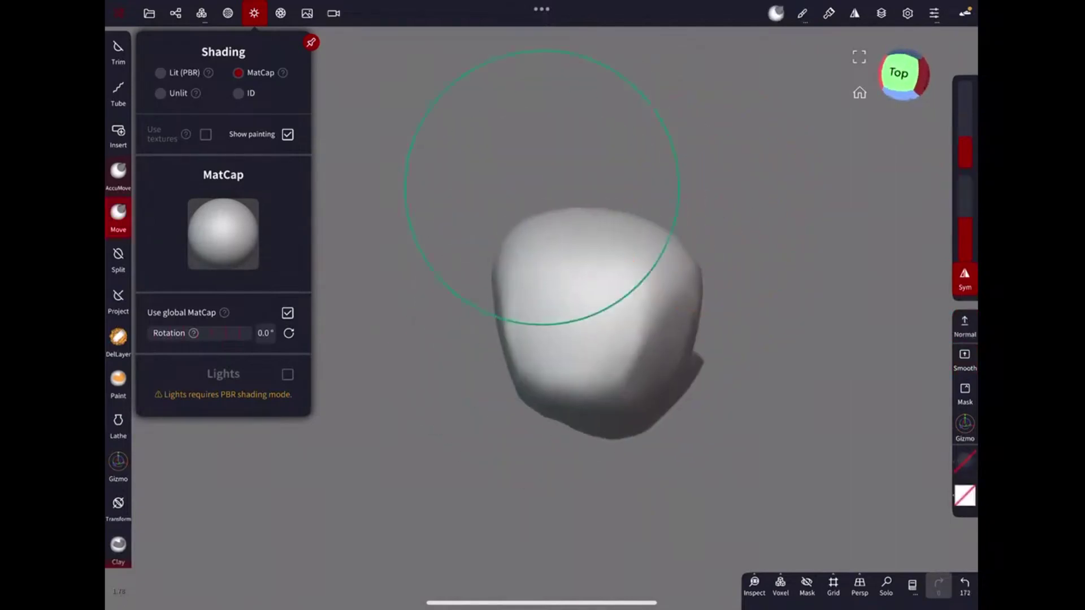
mouse_move(692, 368)
mouse_down()
mouse_move(692, 253)
mouse_move(586, 256)
mouse_move(554, 148)
mouse_up()
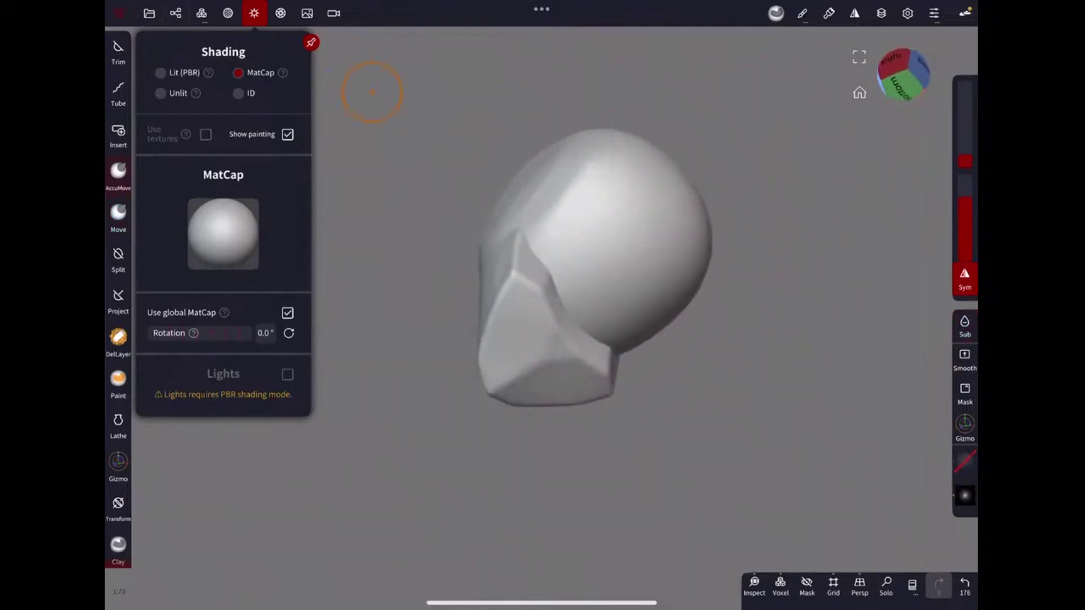
drag(373, 92, 716, 159)
click(175, 13)
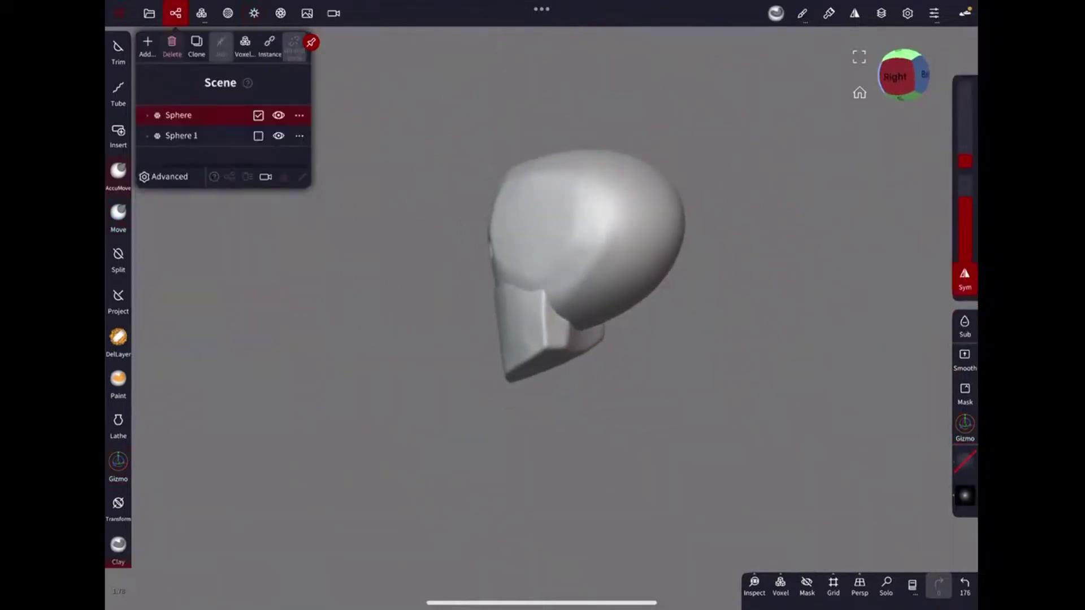
Add a cylinder, remove it again, and reselect only the Sphere head.
click(148, 45)
click(285, 127)
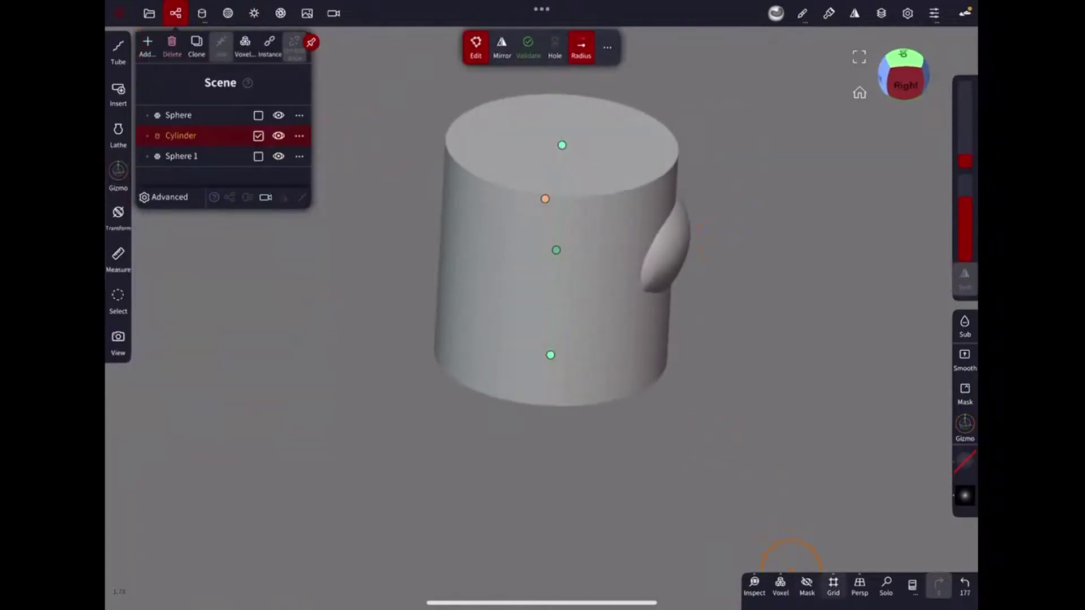
click(833, 585)
drag(566, 480, 622, 452)
click(965, 585)
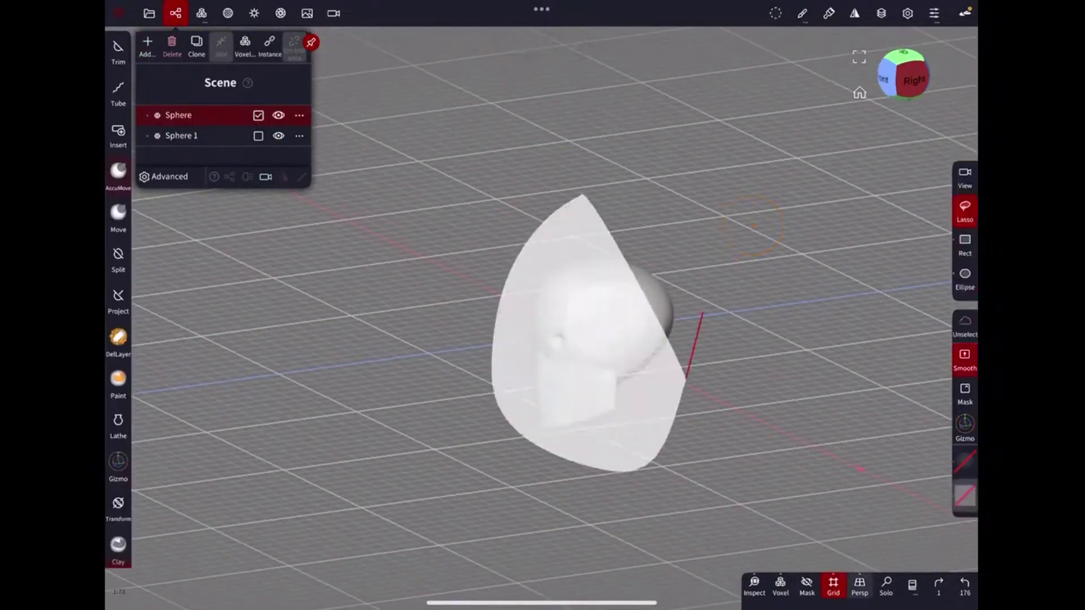
click(259, 136)
mouse_move(735, 452)
mouse_down()
mouse_move(734, 339)
mouse_move(763, 311)
mouse_move(679, 423)
mouse_move(706, 441)
mouse_up()
click(178, 114)
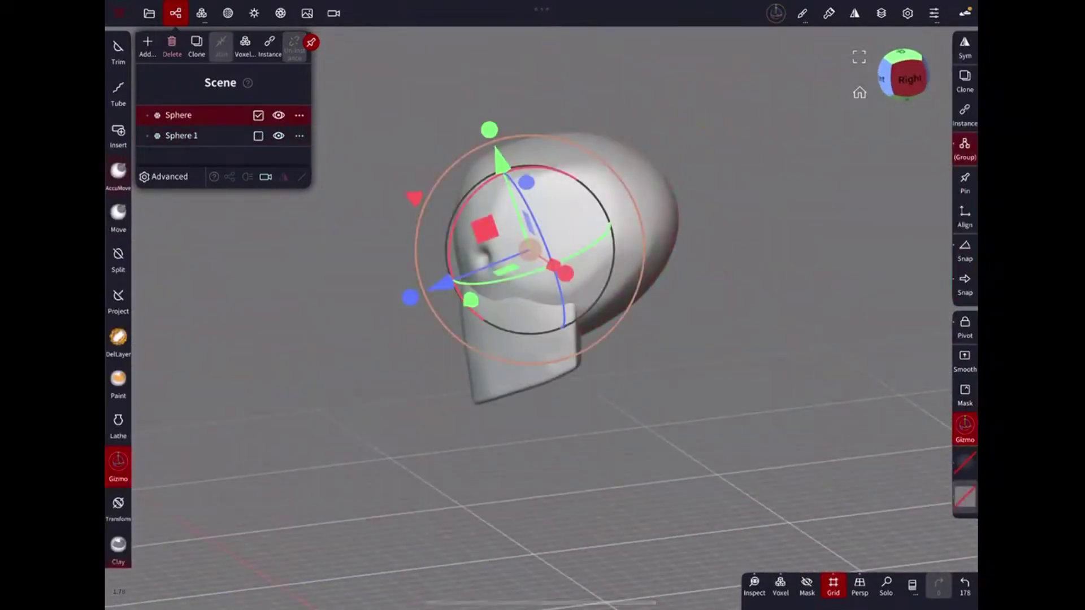
Add a new cylinder and try moving and tilting it under the head.
click(148, 45)
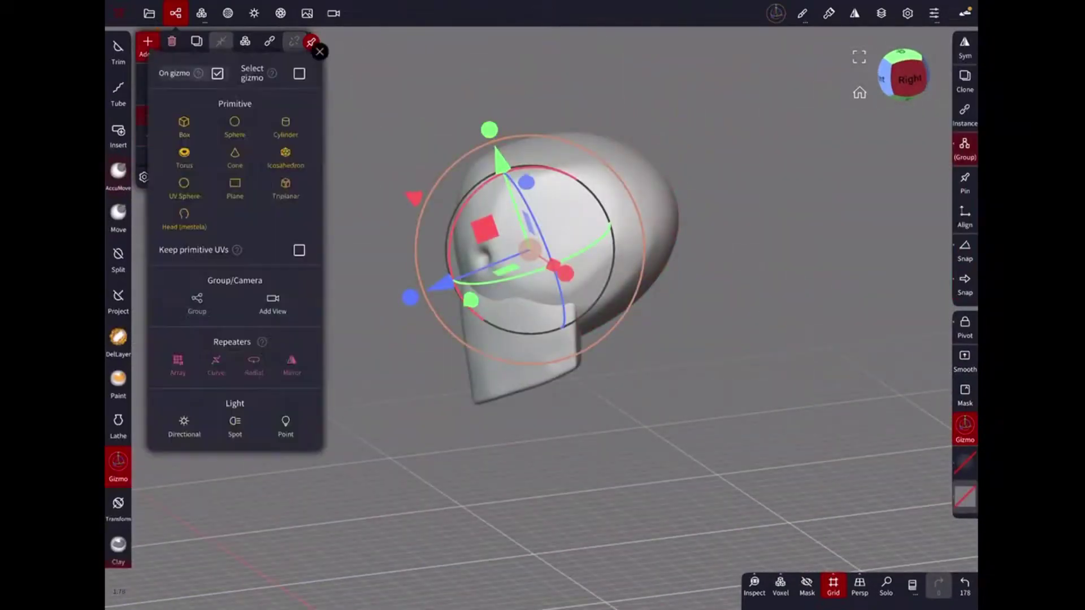
click(286, 127)
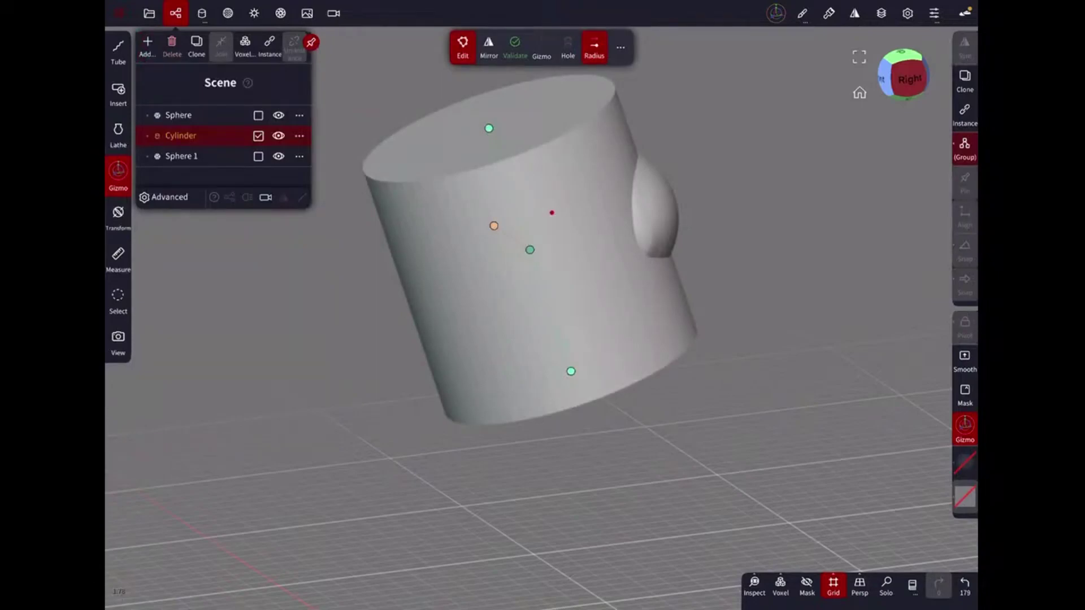
click(541, 48)
click(515, 48)
drag(531, 248, 582, 401)
click(118, 544)
drag(712, 294, 747, 268)
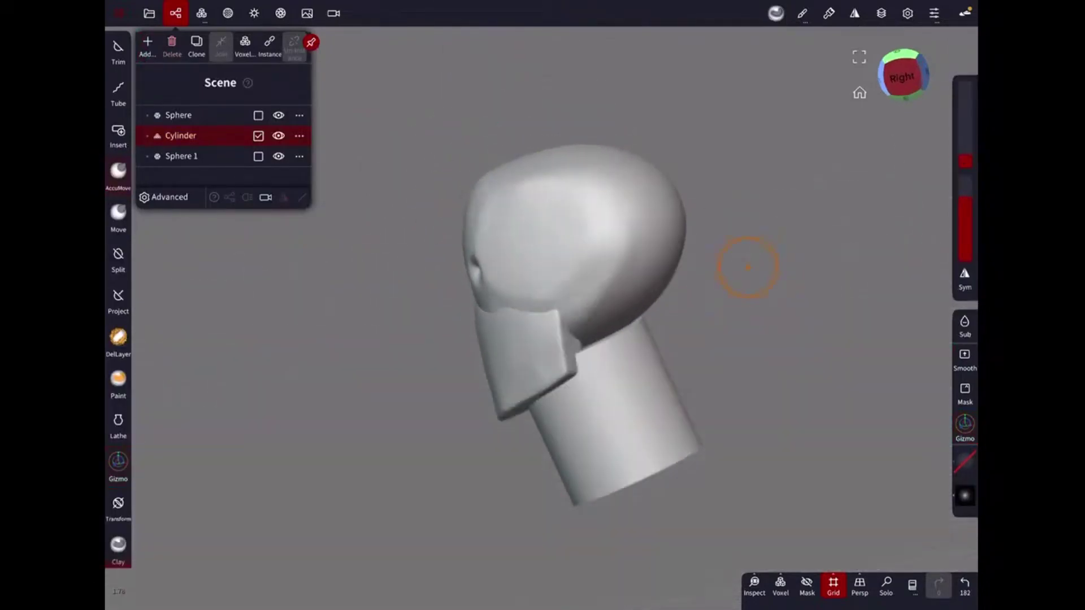
click(118, 461)
drag(678, 399, 667, 362)
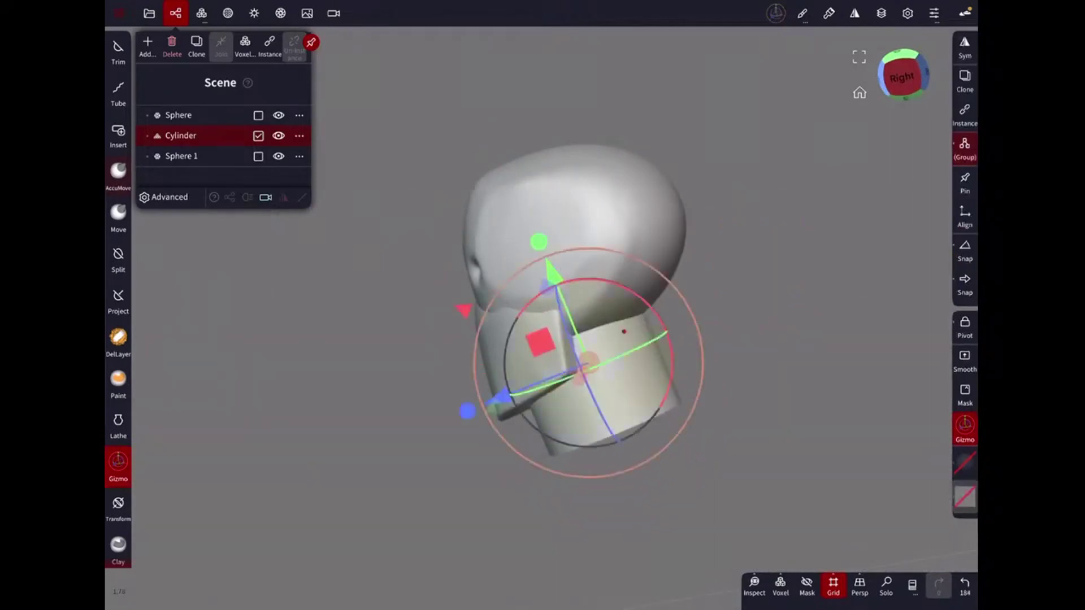
drag(537, 344, 571, 339)
key(ctrl+z)
key(ctrl+z)
key(ctrl+z)
key(ctrl+z)
key(ctrl+z)
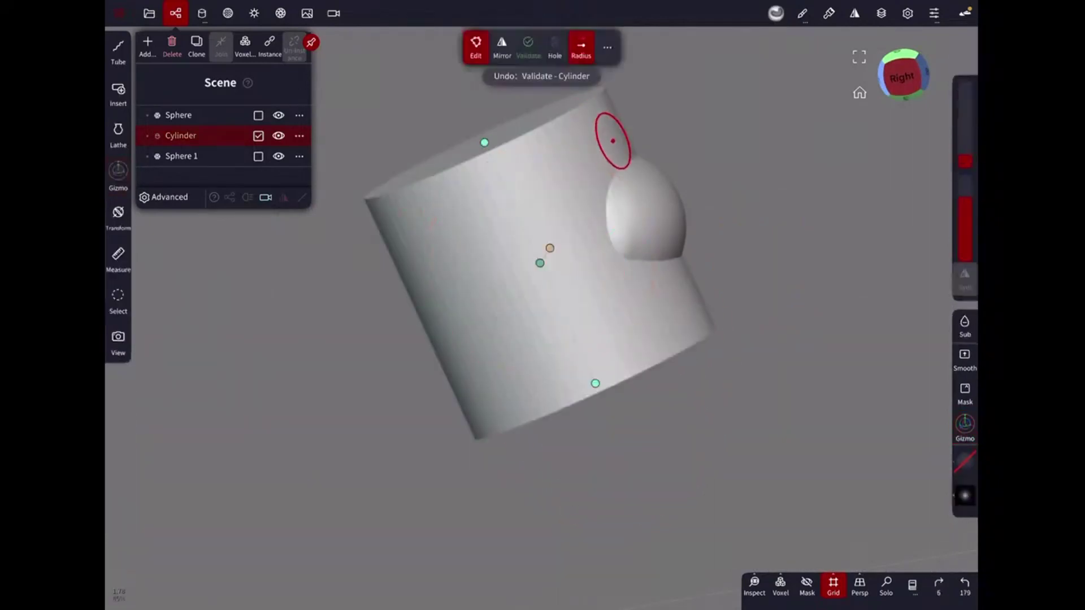
Adjust the cylinder's height and radius, trying and undoing a hollow option.
drag(485, 144, 504, 185)
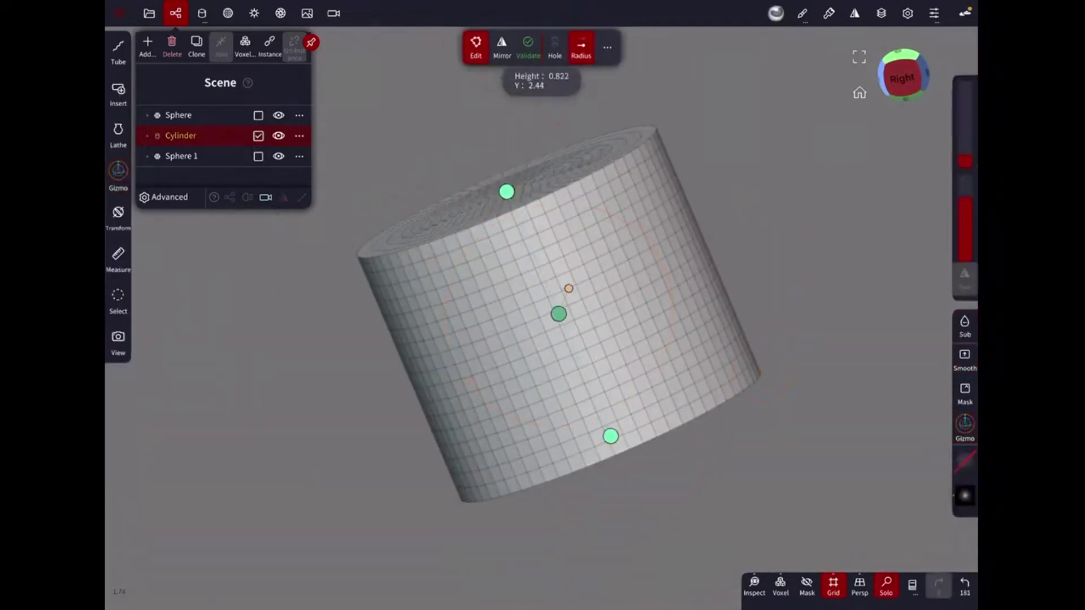
click(607, 47)
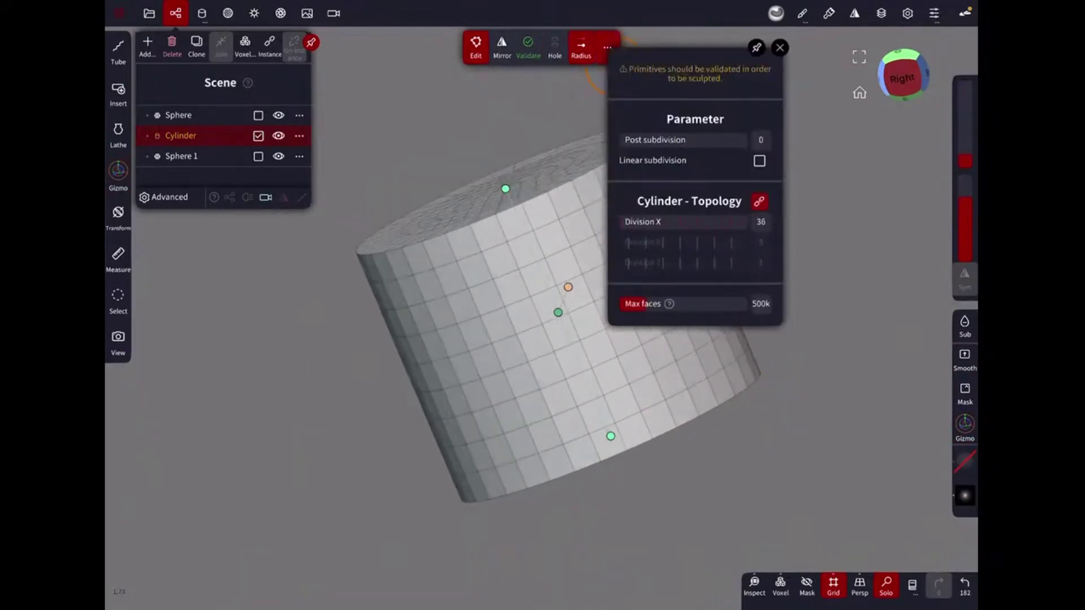
click(779, 47)
drag(610, 436, 593, 395)
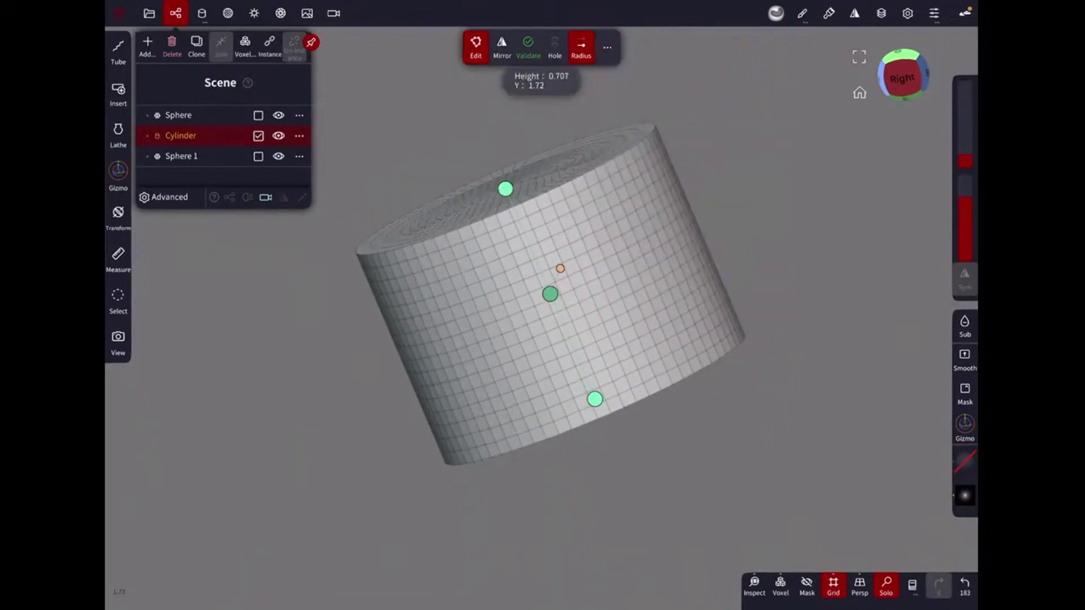
drag(820, 339, 820, 406)
drag(758, 265, 757, 317)
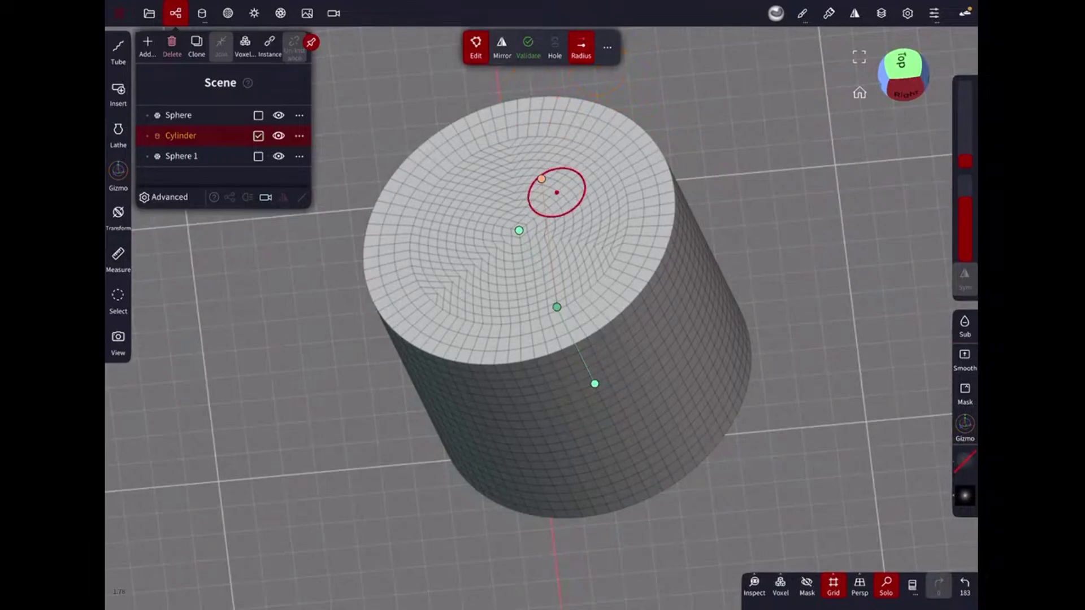
drag(557, 188, 556, 226)
drag(540, 175, 535, 168)
key(ctrl+z)
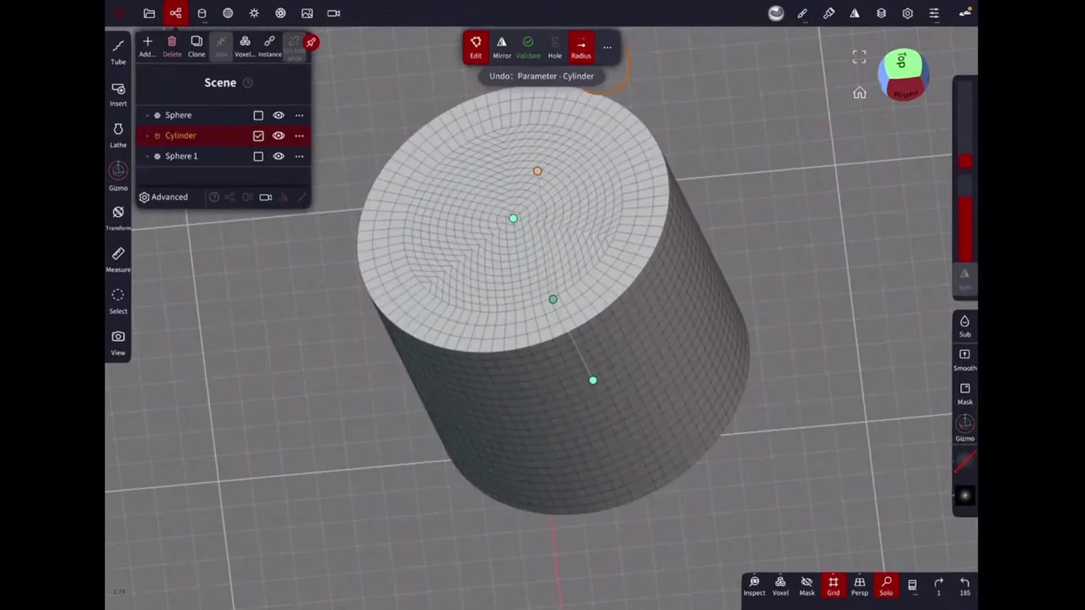
click(555, 45)
drag(581, 278, 583, 310)
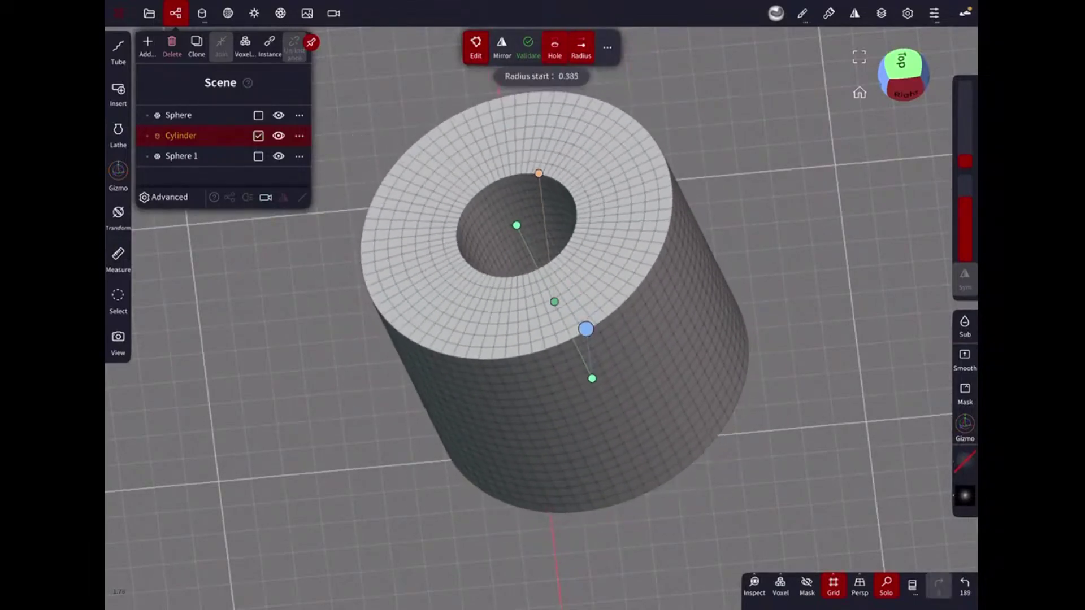
key(ctrl+z)
Validate the cylinder, then move and resize it under the jaw as a neck.
drag(624, 258, 717, 326)
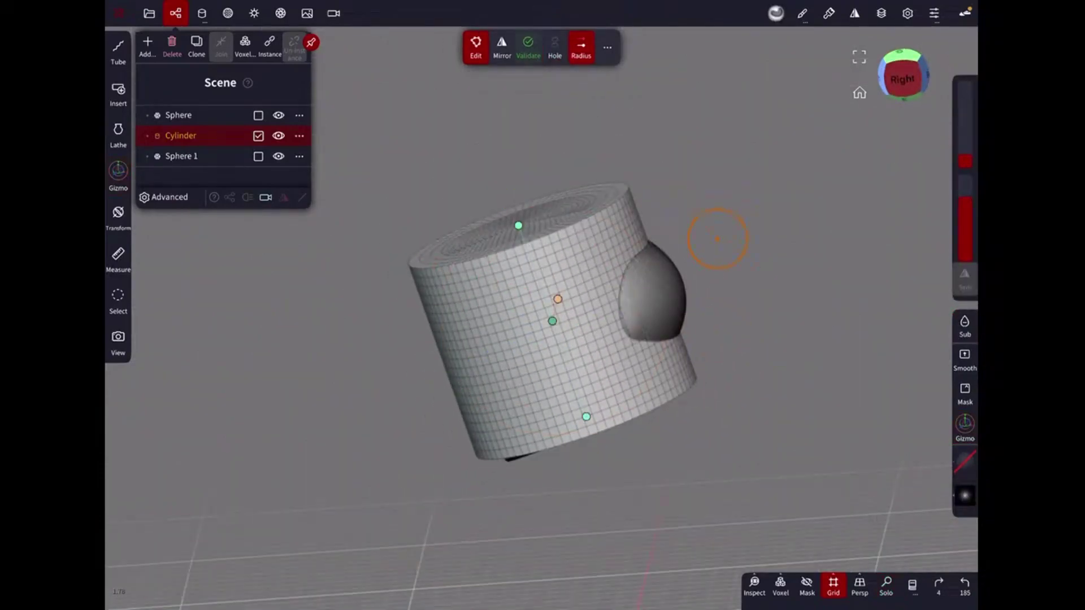
click(527, 45)
drag(509, 198, 554, 316)
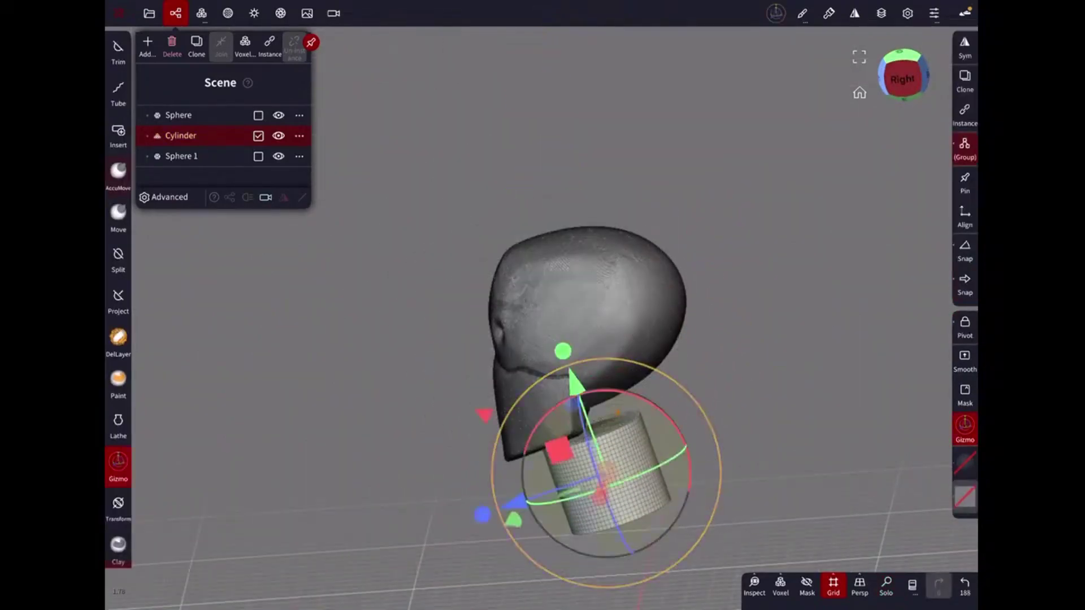
drag(559, 449, 565, 395)
drag(729, 285, 733, 412)
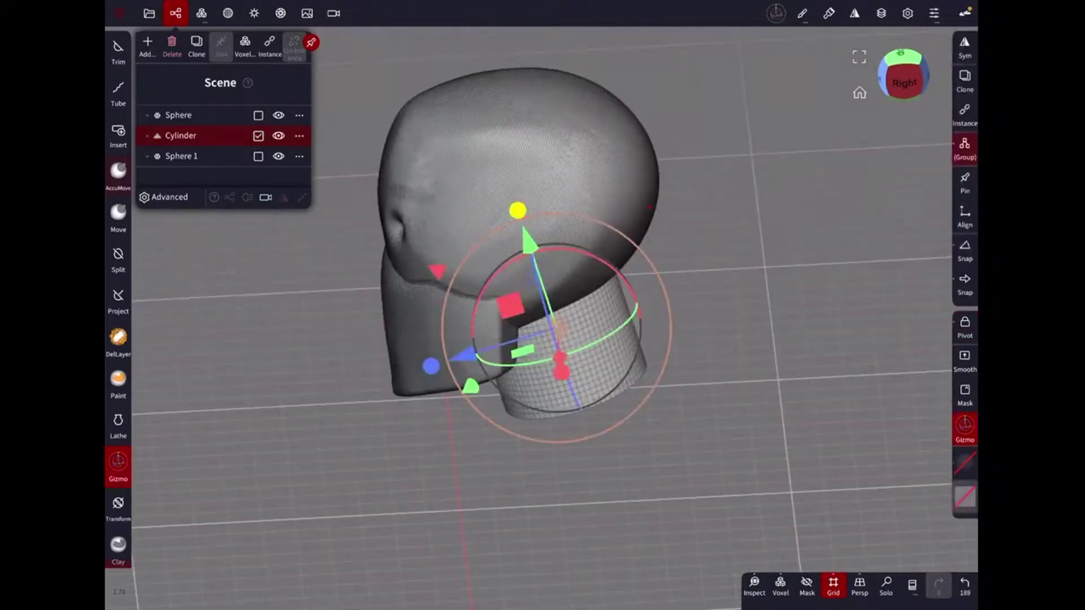
drag(517, 210, 518, 187)
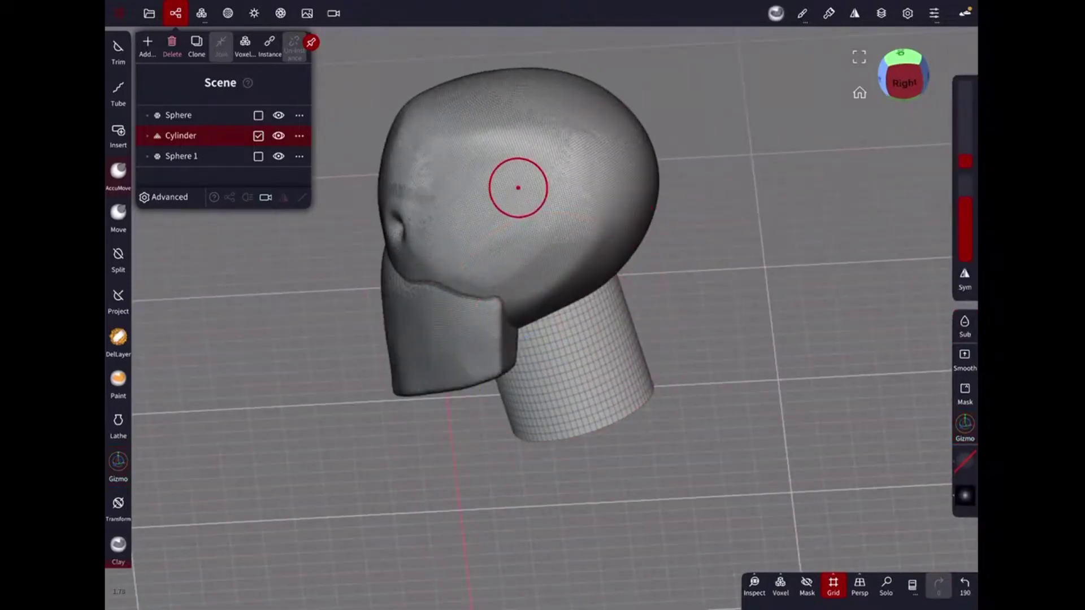
Select the Sphere head and recentre the view, undoing an accidental neck move.
click(178, 115)
scroll(565, 283, up, 5)
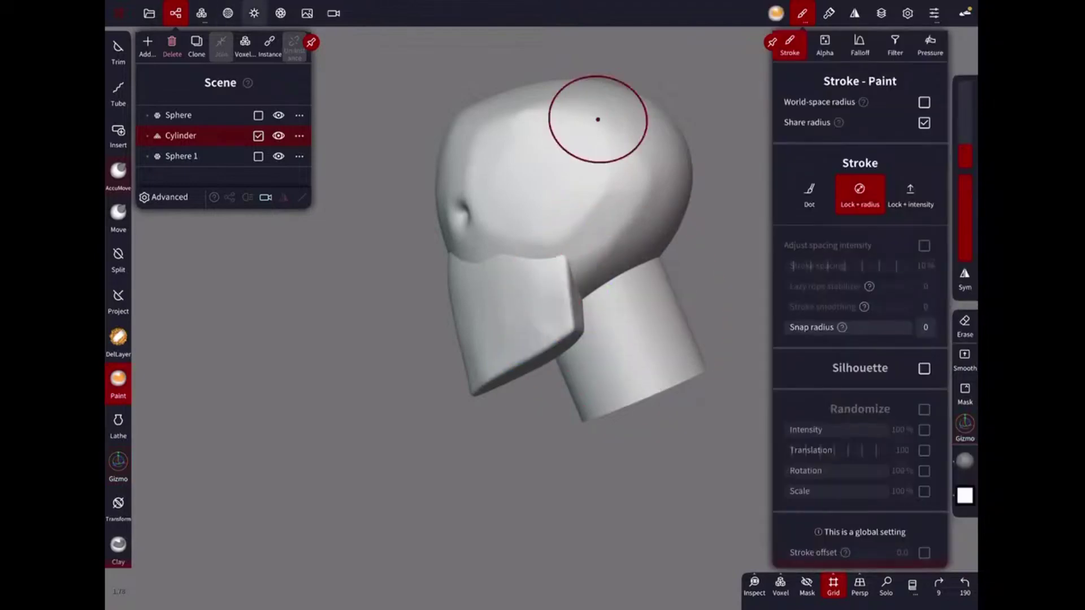
mouse_move(641, 206)
mouse_down()
mouse_move(468, 165)
mouse_move(586, 223)
mouse_up()
click(965, 424)
mouse_move(530, 325)
mouse_down()
mouse_move(412, 320)
mouse_move(486, 200)
mouse_up()
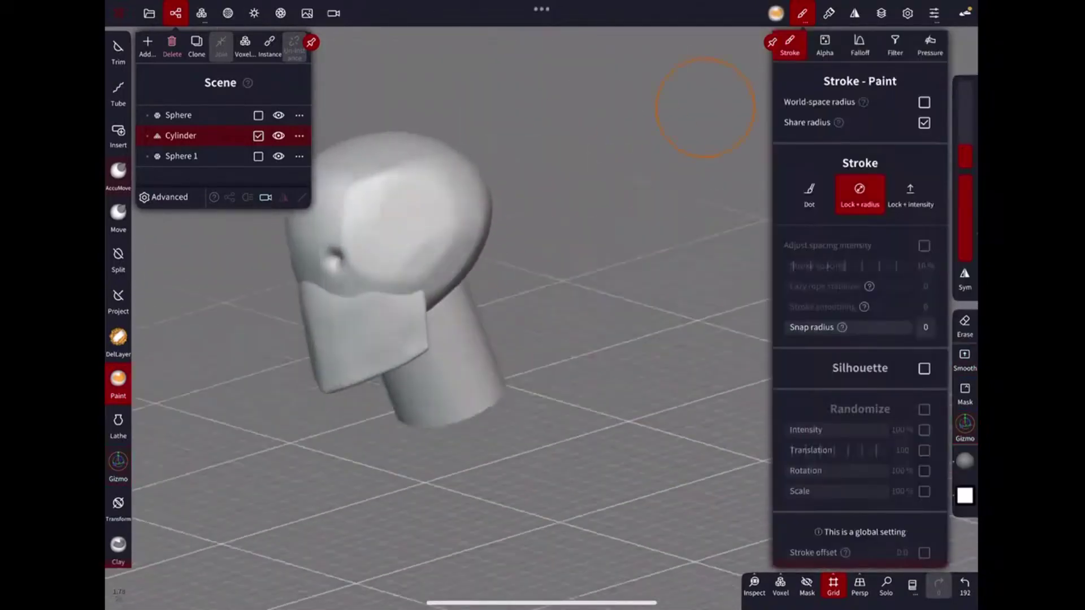
key(ctrl+z)
drag(581, 230, 632, 444)
click(479, 224)
drag(480, 224, 609, 180)
Pull and flatten the head's underside near the neck, then reselect the head.
click(118, 214)
drag(530, 303, 557, 326)
mouse_move(622, 317)
mouse_down()
mouse_move(678, 303)
mouse_move(596, 300)
mouse_move(595, 172)
mouse_up()
click(527, 324)
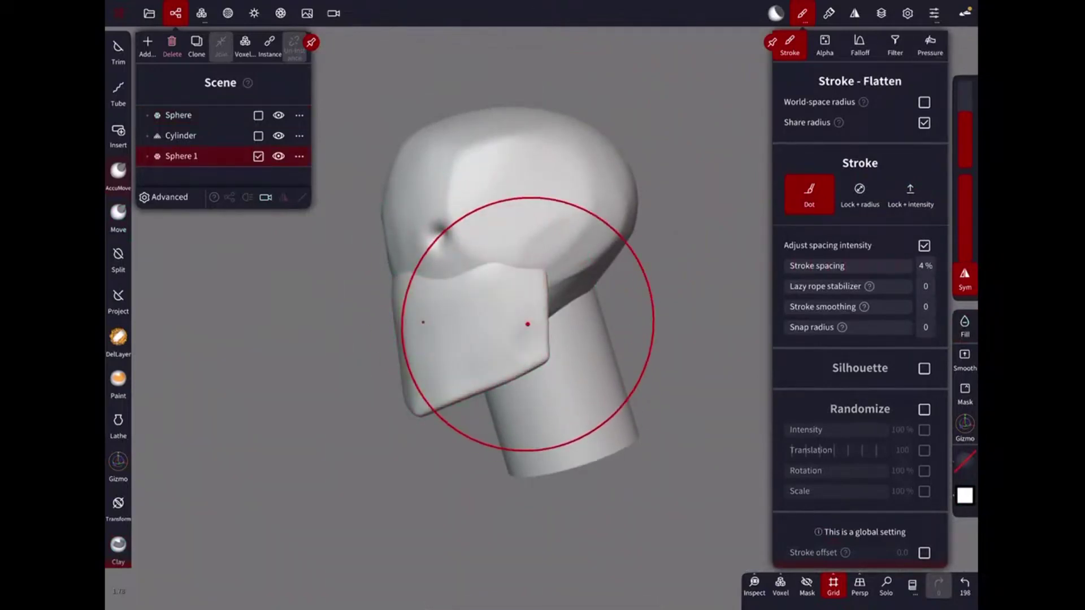
click(556, 237)
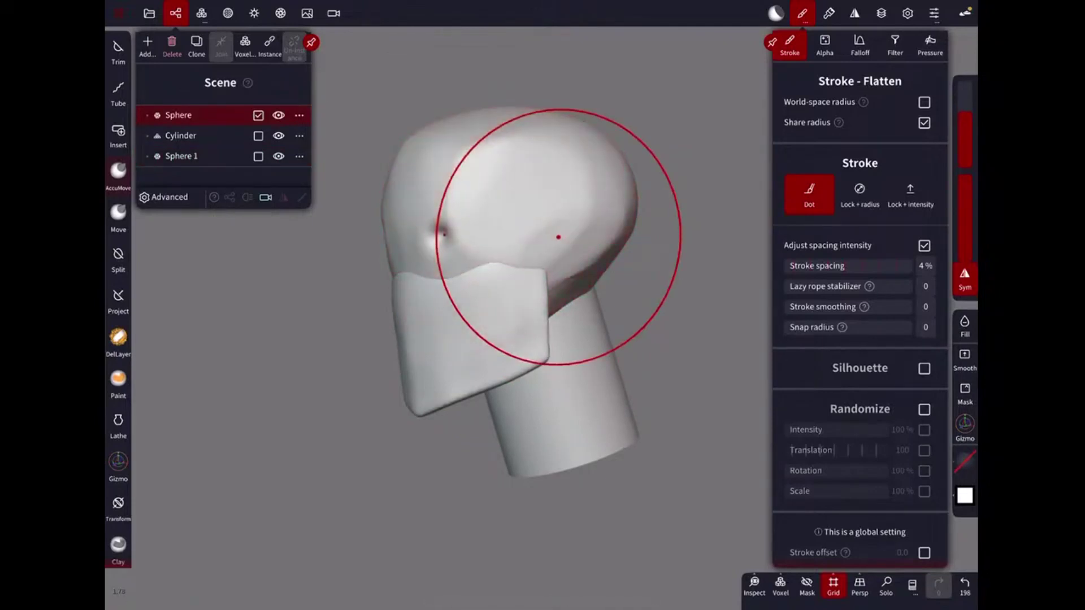
click(119, 134)
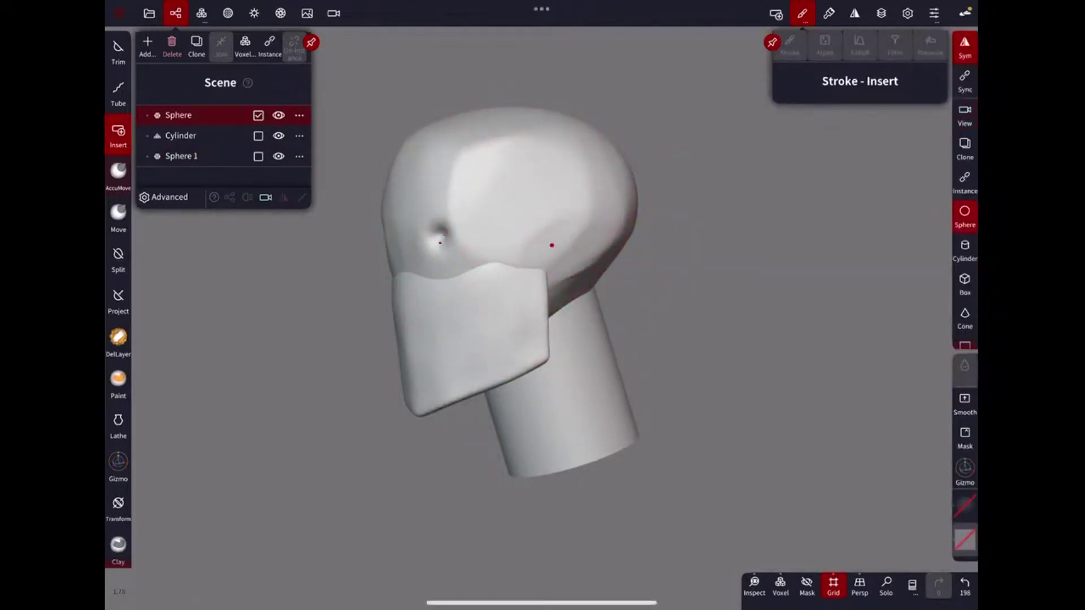
Insert a sphere on the side of the head and mirror it to the other side.
click(552, 245)
drag(707, 395, 848, 396)
click(528, 48)
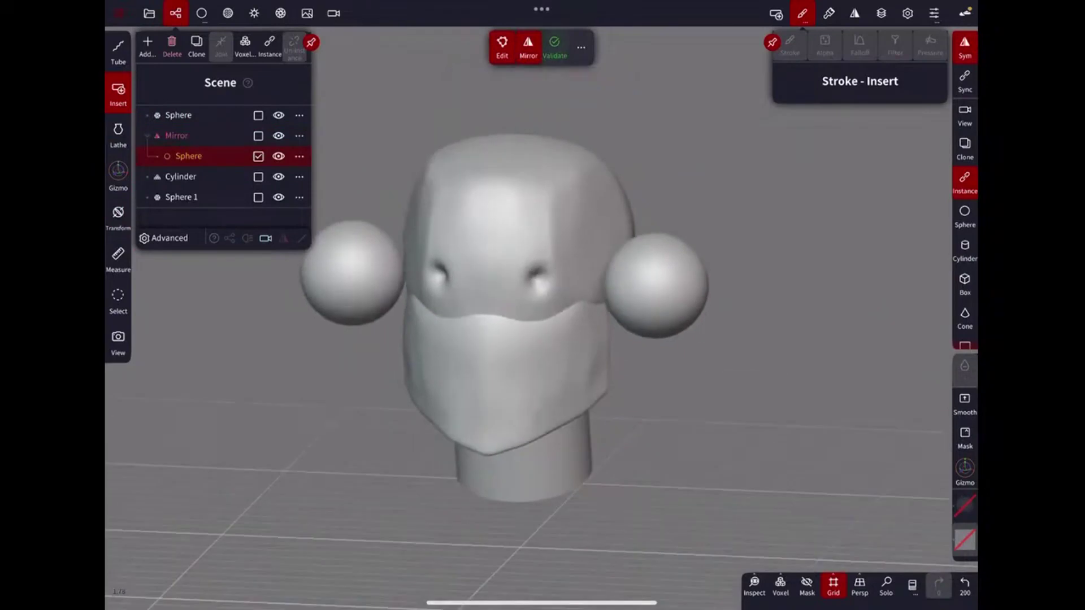
drag(650, 283, 681, 268)
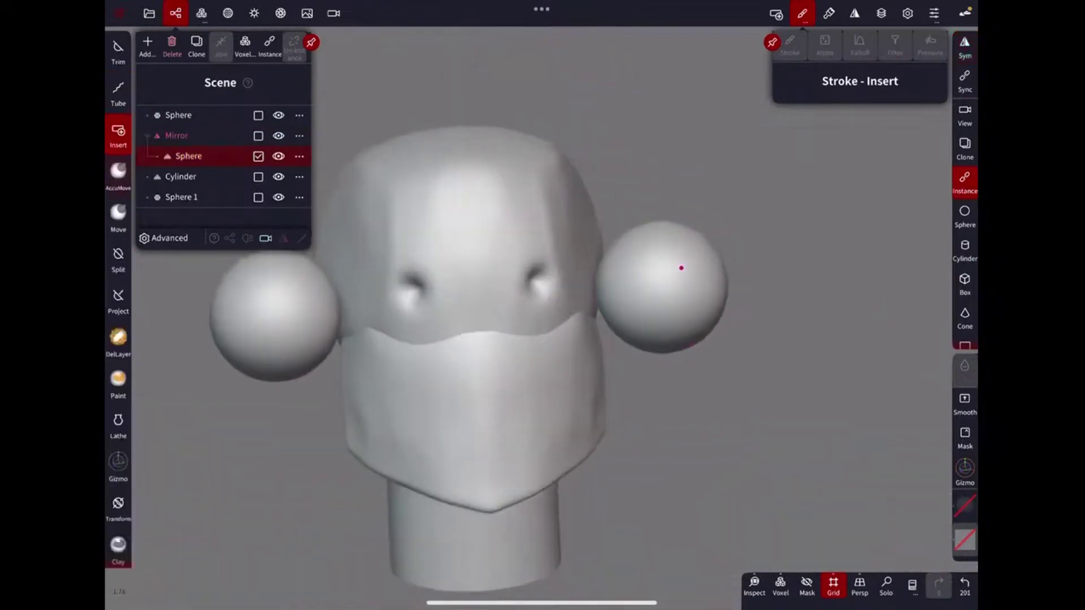
Trim the mirrored spheres into thin flat discs.
click(118, 51)
drag(676, 144, 676, 497)
drag(635, 136, 636, 393)
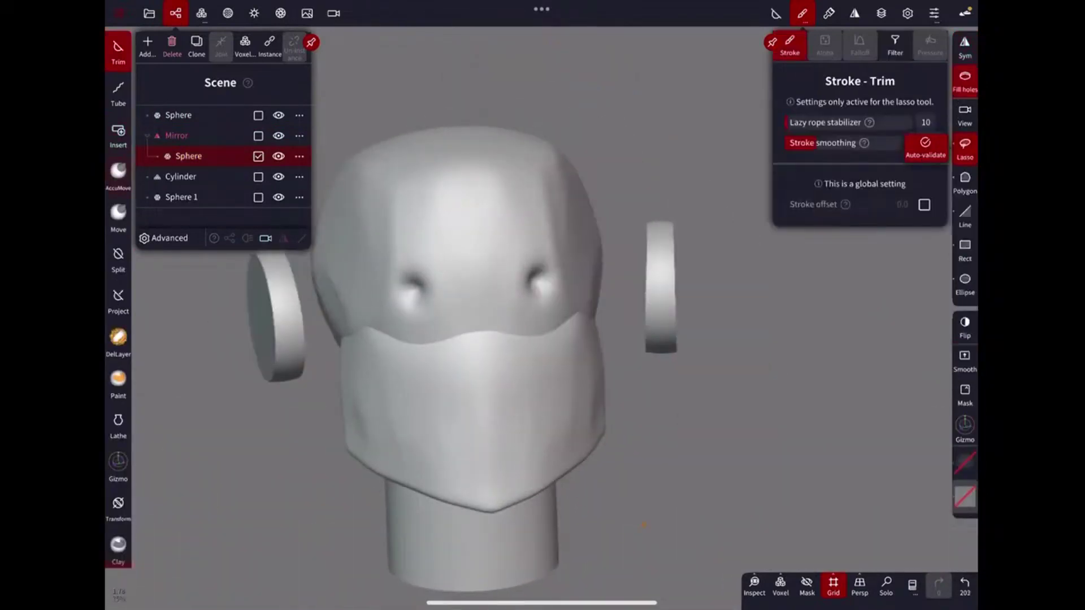
Rotate the ear disc to face sideways, undoing a misplaced rotation.
click(118, 464)
drag(819, 396, 763, 339)
drag(715, 237, 667, 316)
drag(791, 367, 629, 222)
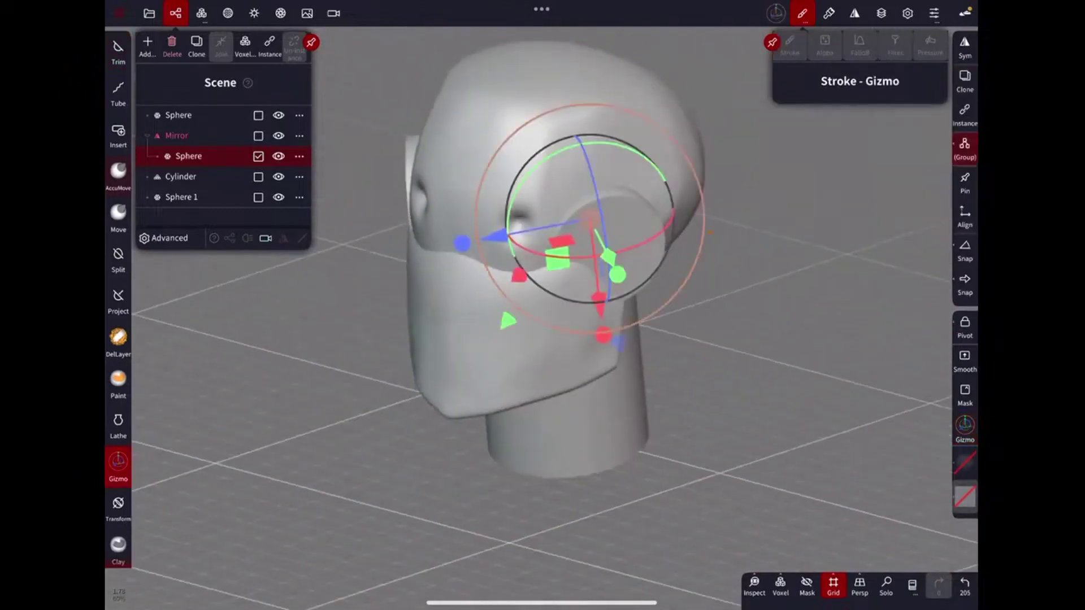
click(118, 51)
click(118, 464)
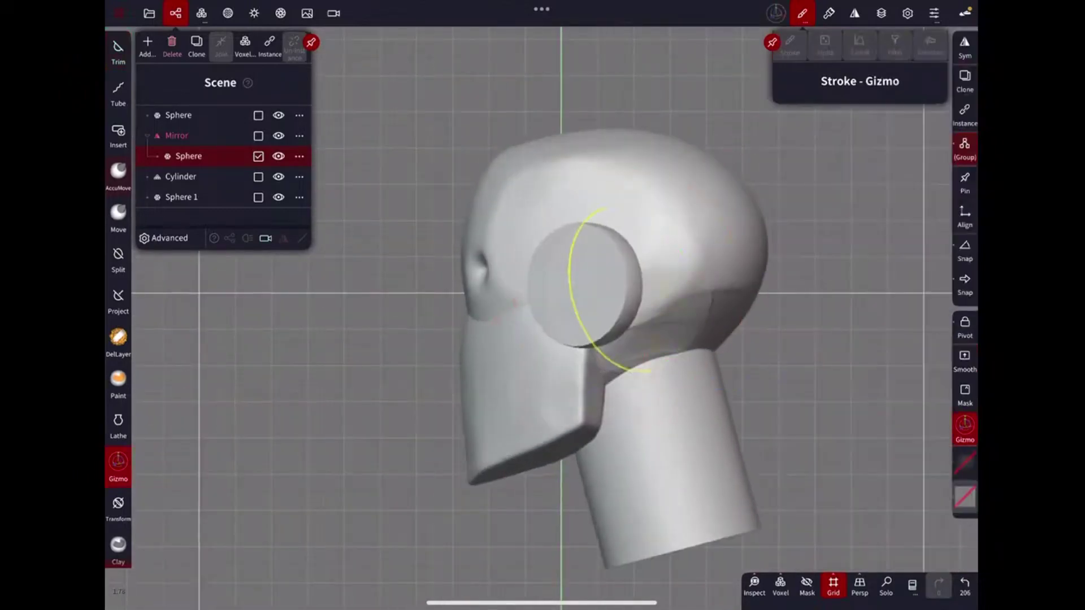
click(118, 51)
click(964, 585)
Isolate the ear disc, reposition its transform pivot, then show the full model again.
click(118, 463)
click(886, 584)
click(964, 325)
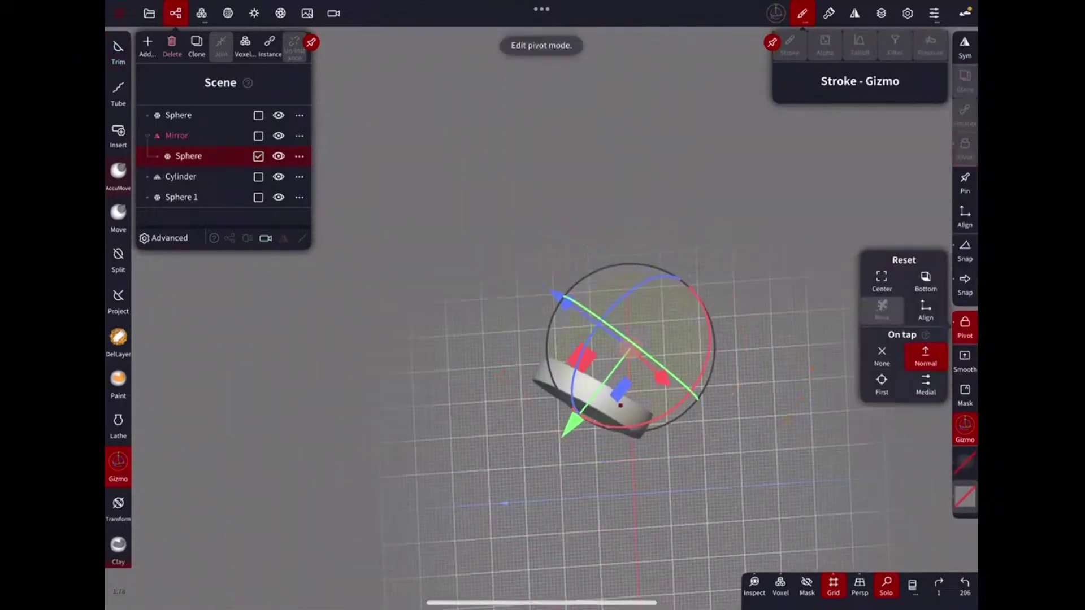
click(118, 51)
click(118, 463)
drag(641, 321, 714, 235)
click(118, 51)
click(118, 464)
click(965, 325)
click(886, 585)
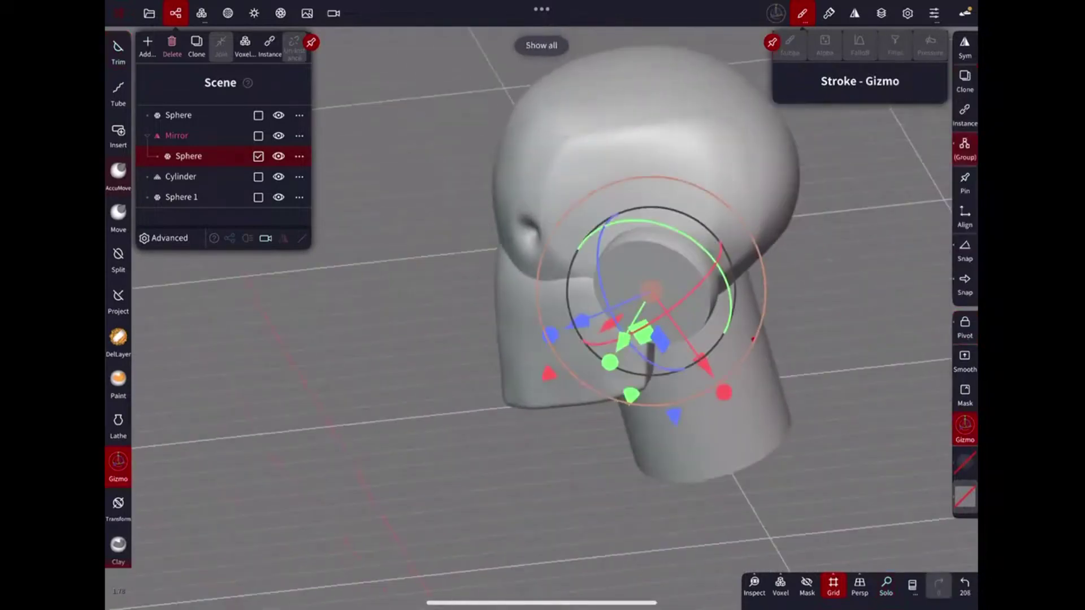
From the front view, pull the ear discs into place beside the head with Move.
click(118, 51)
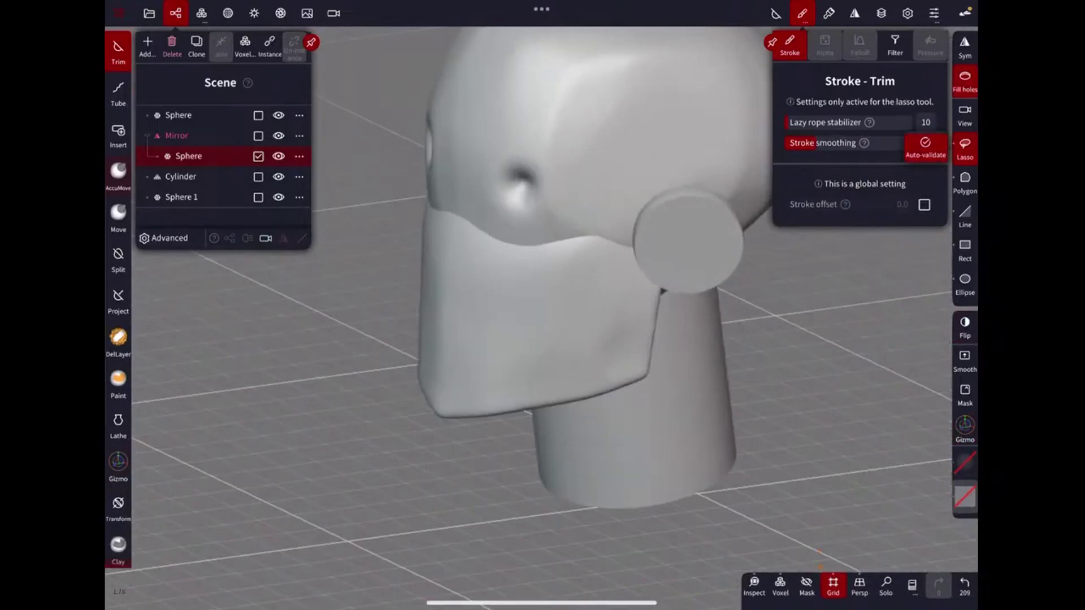
click(118, 463)
click(900, 70)
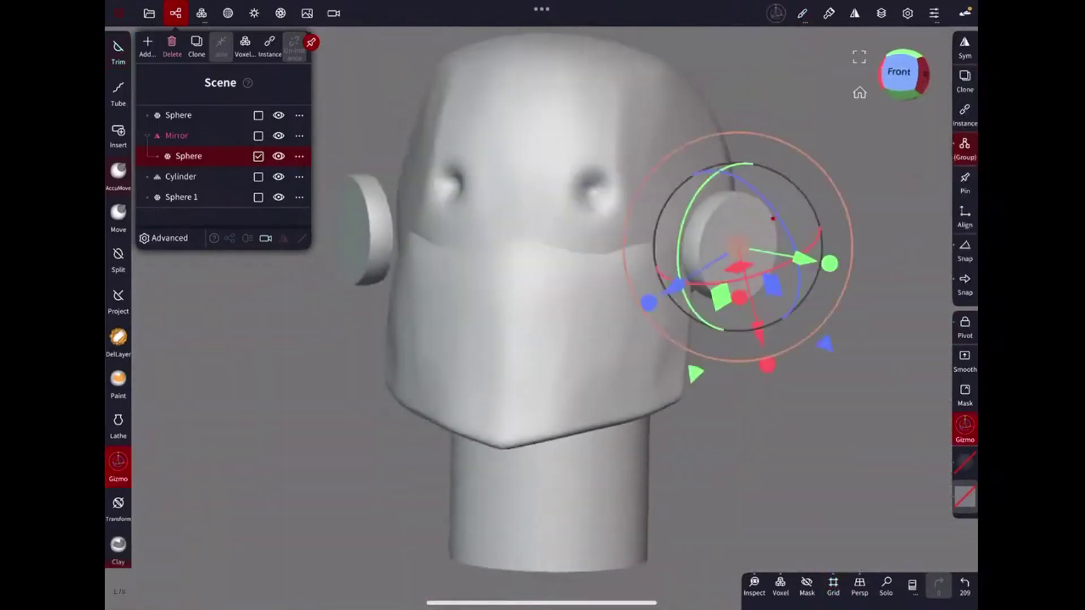
click(118, 214)
drag(735, 232, 757, 211)
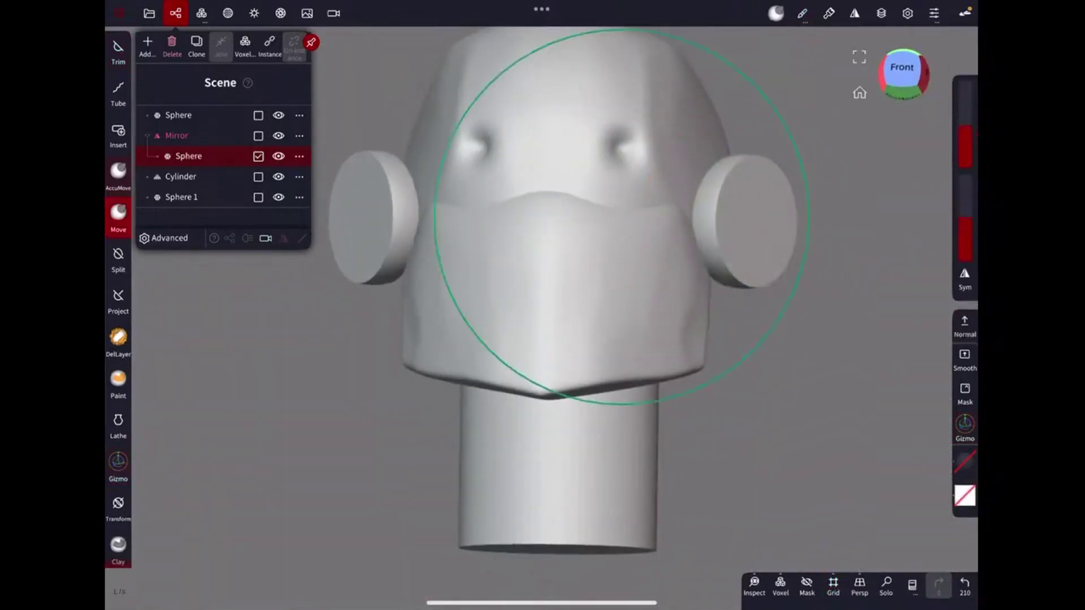
Orbit around the head, selecting the head sphere and neck cylinder.
drag(819, 303, 586, 215)
mouse_move(611, 303)
mouse_down()
mouse_move(675, 216)
mouse_move(775, 181)
mouse_move(649, 293)
mouse_move(659, 303)
mouse_move(649, 344)
mouse_move(827, 251)
mouse_move(750, 303)
mouse_up()
click(706, 214)
click(649, 344)
click(624, 170)
mouse_move(625, 169)
mouse_down()
mouse_move(738, 266)
mouse_move(671, 269)
mouse_up()
Add Sphere 2, move it below the head, and pull it into a bust shape.
click(118, 461)
click(196, 41)
drag(589, 278, 660, 308)
click(119, 212)
drag(599, 376, 622, 396)
drag(791, 339, 752, 280)
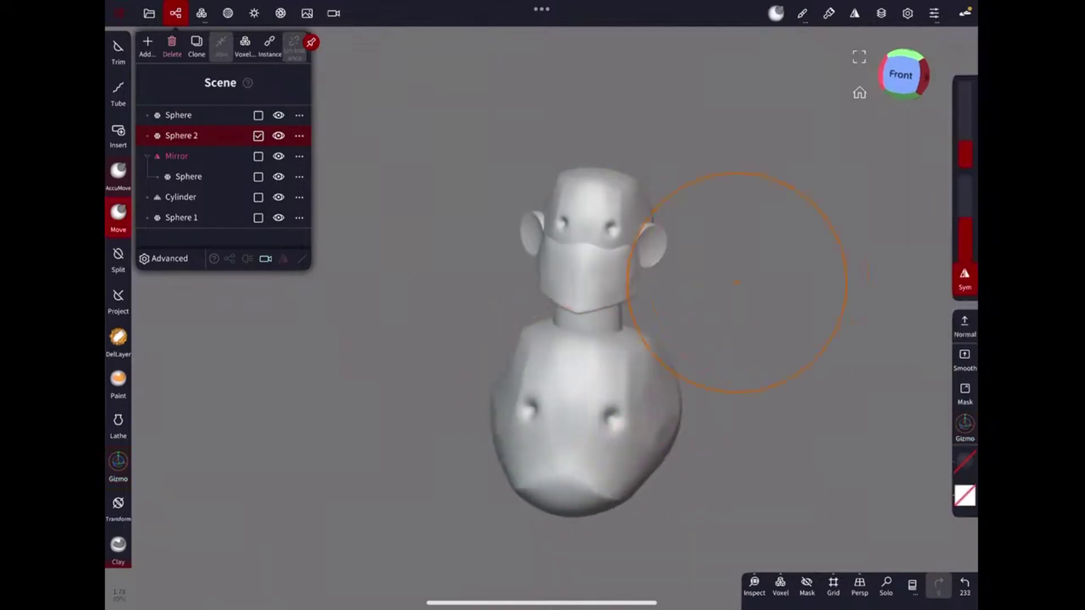
Set the smoothing brush stroke to Dot mode.
click(801, 13)
click(860, 45)
click(790, 45)
click(809, 192)
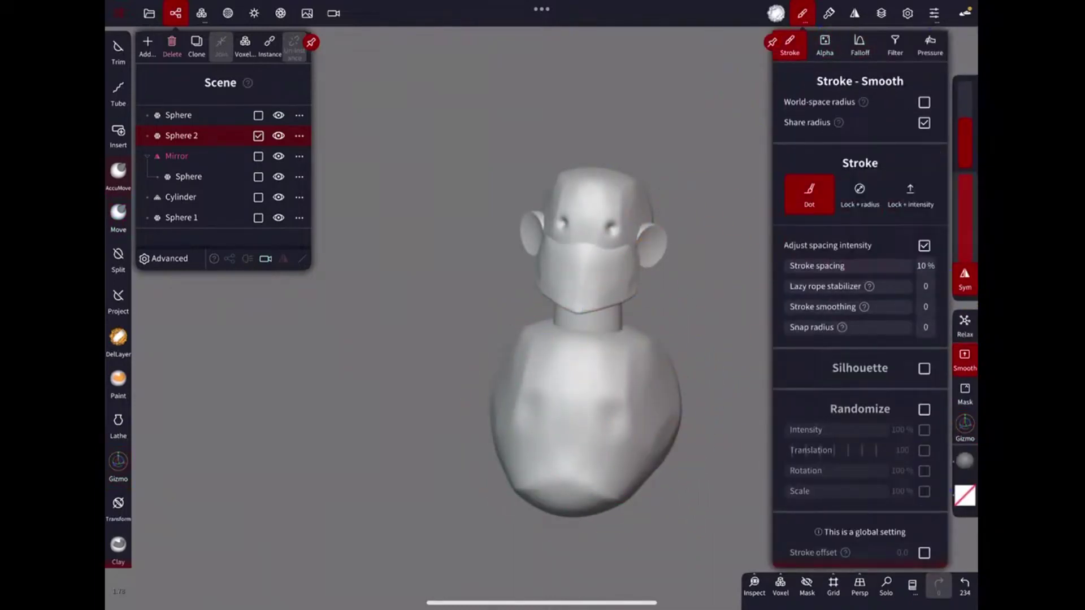
click(118, 215)
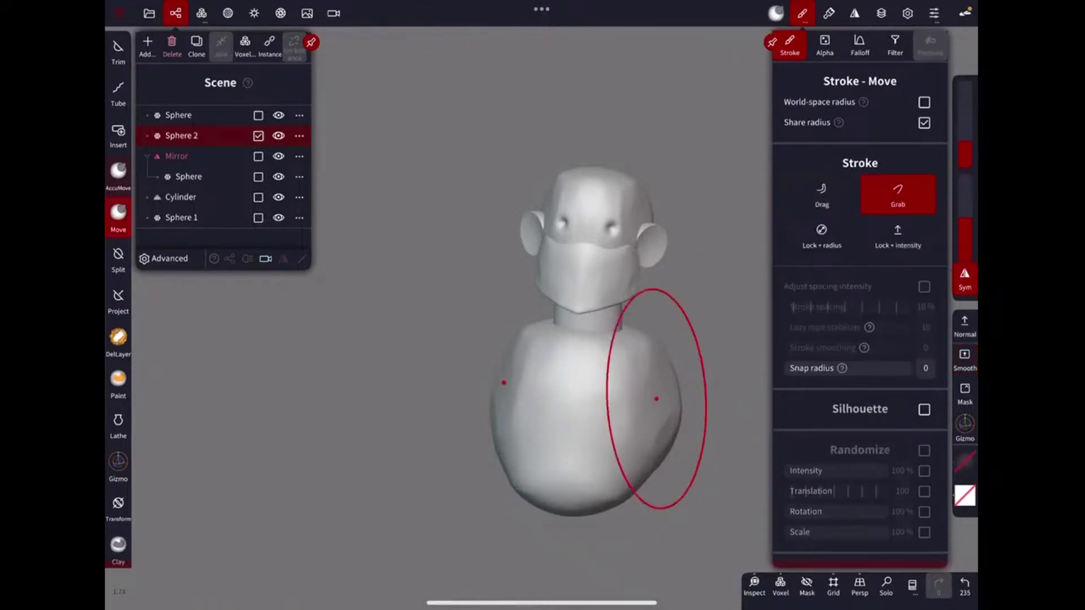
click(201, 13)
Apply the beige matcap in Shading, then close the matcap and brush panels.
scroll(224, 283, down, 2)
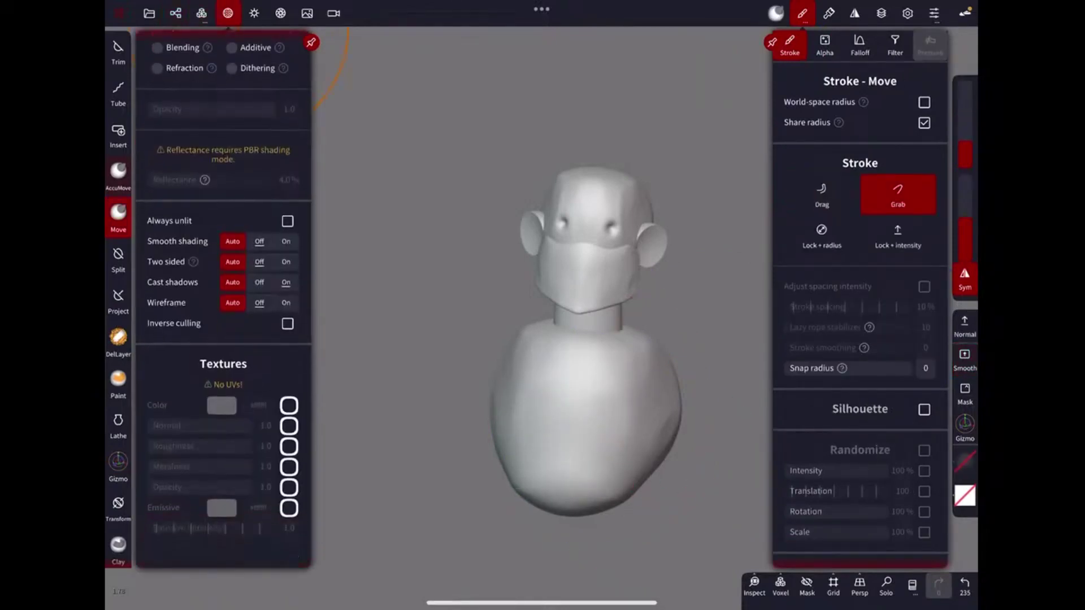
click(281, 13)
click(223, 221)
click(259, 347)
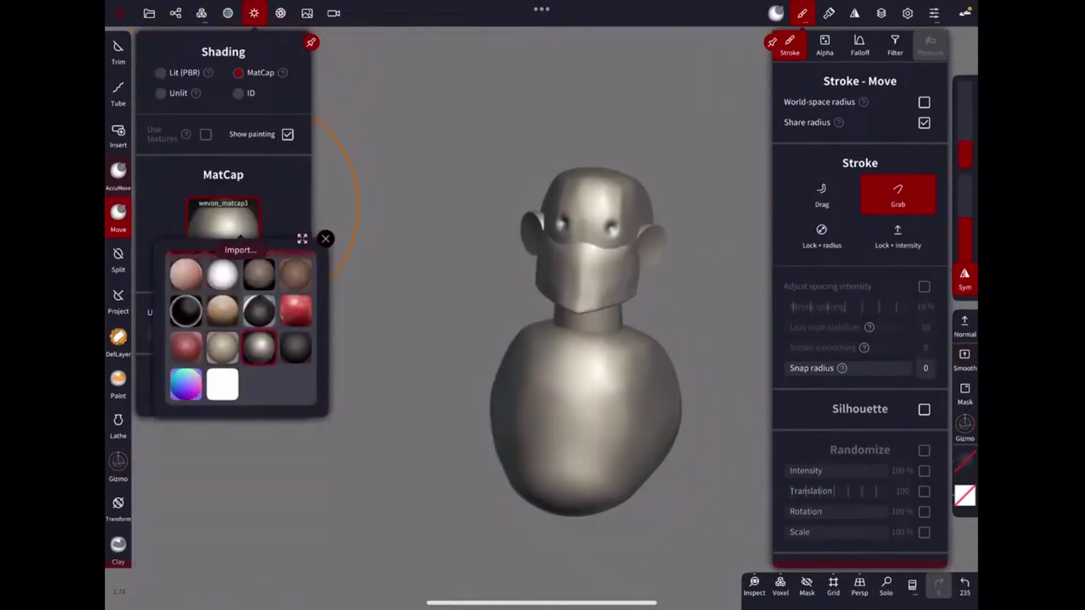
click(223, 347)
click(259, 347)
click(223, 348)
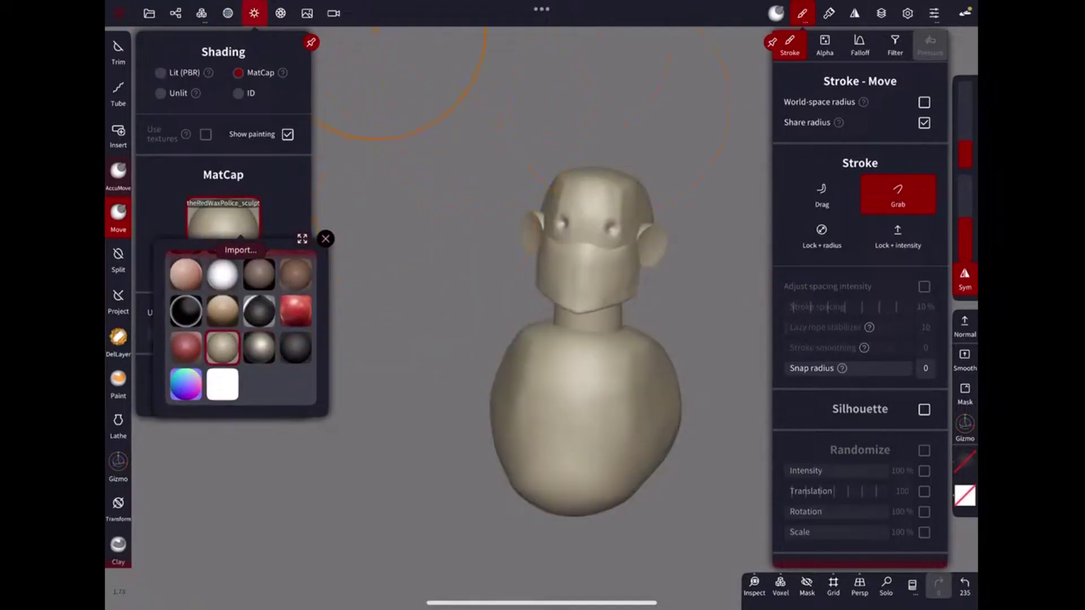
click(255, 13)
click(802, 13)
drag(770, 170, 716, 197)
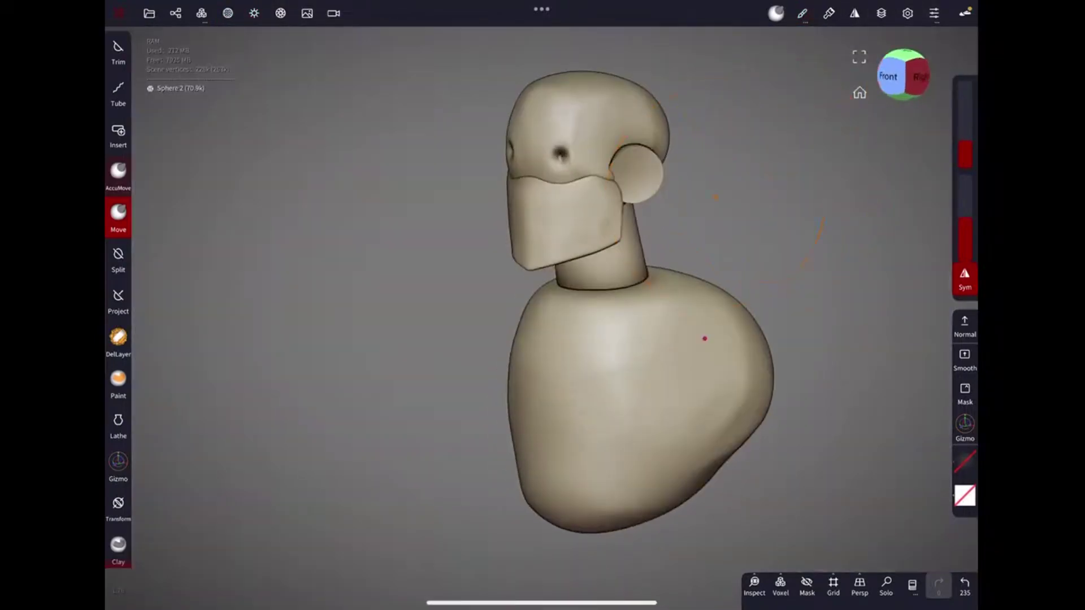
mouse_move(608, 334)
mouse_down()
mouse_move(726, 334)
mouse_move(794, 354)
mouse_move(744, 399)
mouse_move(669, 503)
mouse_move(690, 310)
mouse_move(819, 279)
mouse_move(676, 311)
mouse_move(692, 362)
mouse_move(647, 416)
mouse_move(599, 307)
mouse_move(652, 448)
mouse_move(645, 503)
mouse_up()
Reshape the torso's shoulder with the Move brush, adjusting the brush size.
mouse_move(735, 452)
mouse_down()
mouse_move(723, 330)
mouse_move(738, 267)
mouse_move(675, 322)
mouse_move(650, 218)
mouse_move(665, 342)
mouse_move(695, 265)
mouse_up()
drag(695, 266, 652, 356)
drag(944, 210, 945, 223)
mouse_move(619, 317)
mouse_down()
mouse_move(684, 295)
mouse_move(667, 363)
mouse_move(552, 395)
mouse_move(547, 328)
mouse_up()
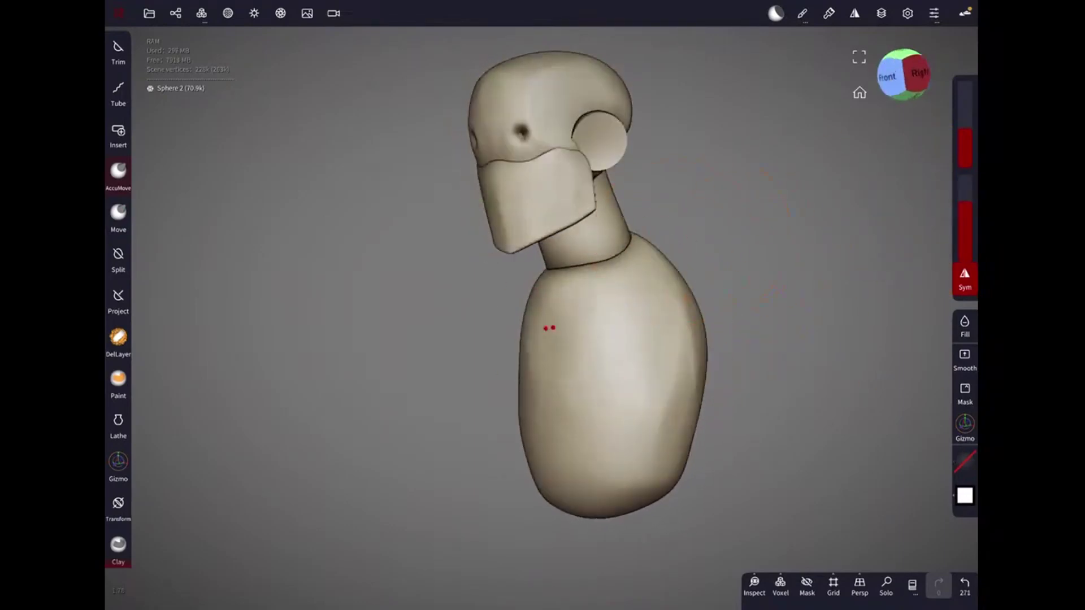
click(119, 215)
mouse_move(615, 273)
mouse_down()
mouse_move(637, 258)
mouse_move(594, 279)
mouse_move(707, 356)
mouse_move(686, 283)
mouse_move(608, 335)
mouse_move(702, 242)
mouse_move(746, 223)
mouse_up()
Select Sphere 2 and pull the torso into a taller, egg-like shape.
click(681, 344)
drag(680, 344, 750, 443)
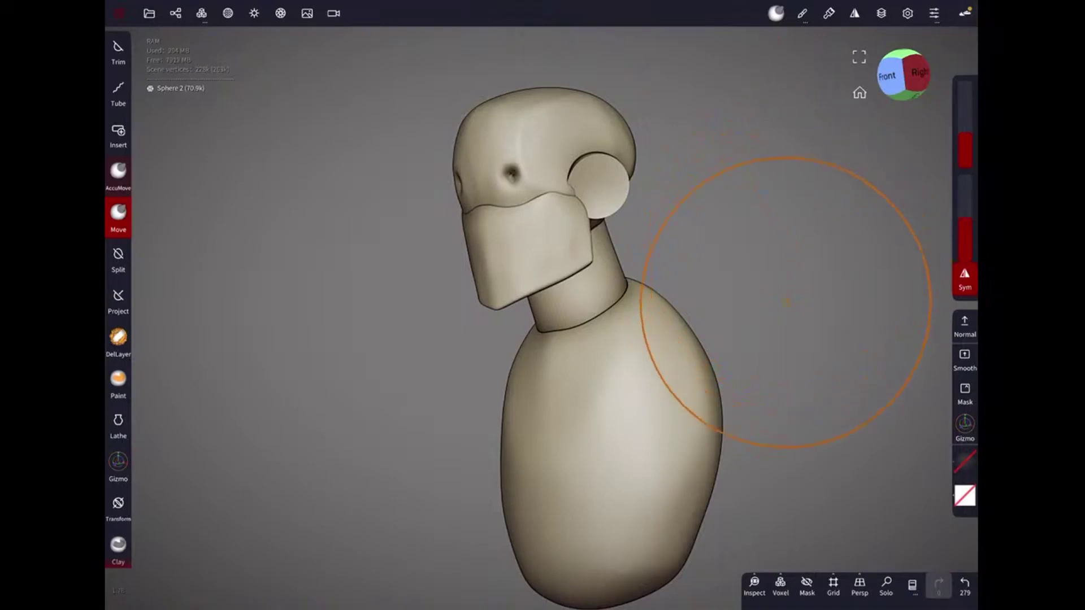
middle_drag(785, 302, 677, 273)
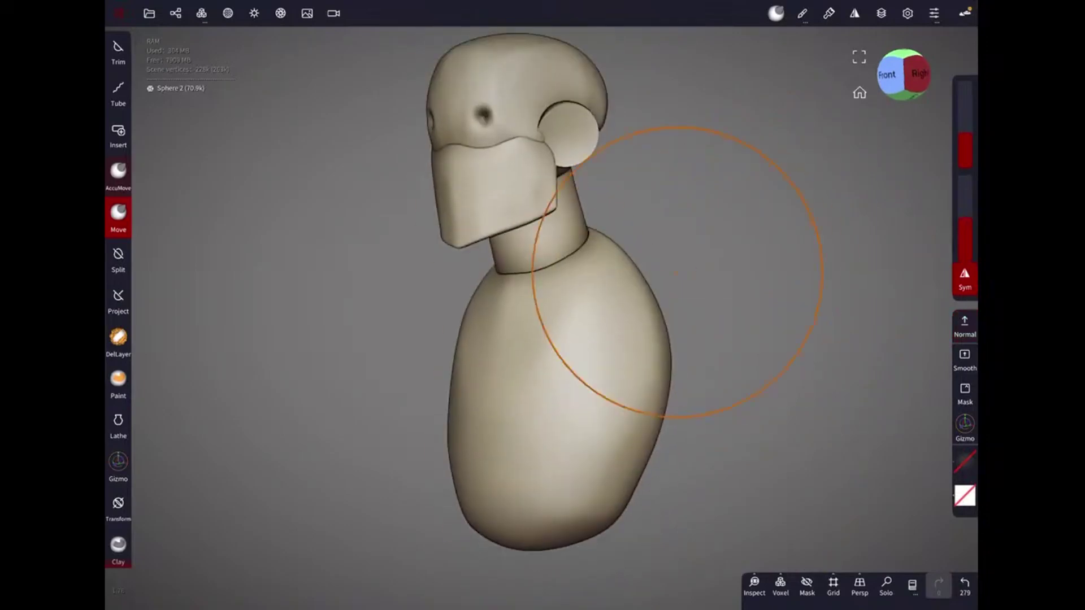
middle_drag(678, 273, 729, 306)
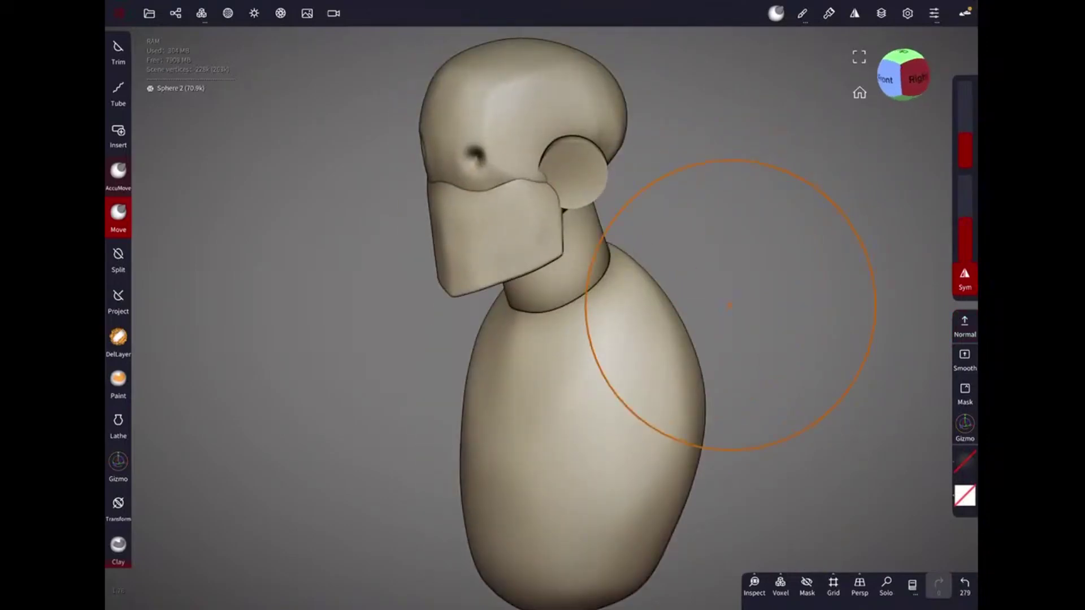
drag(656, 322, 672, 342)
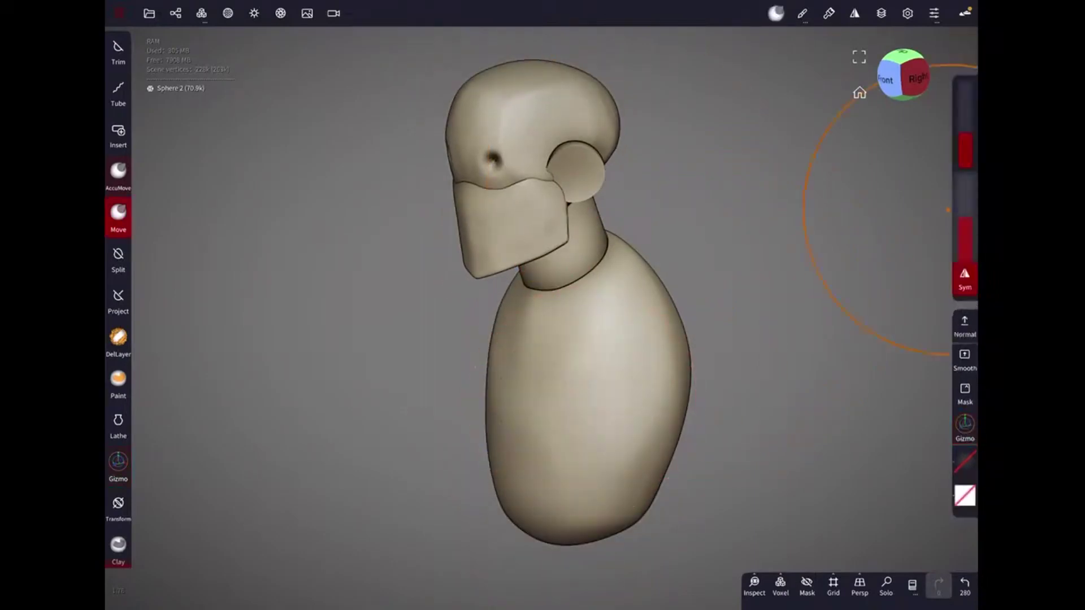
click(119, 462)
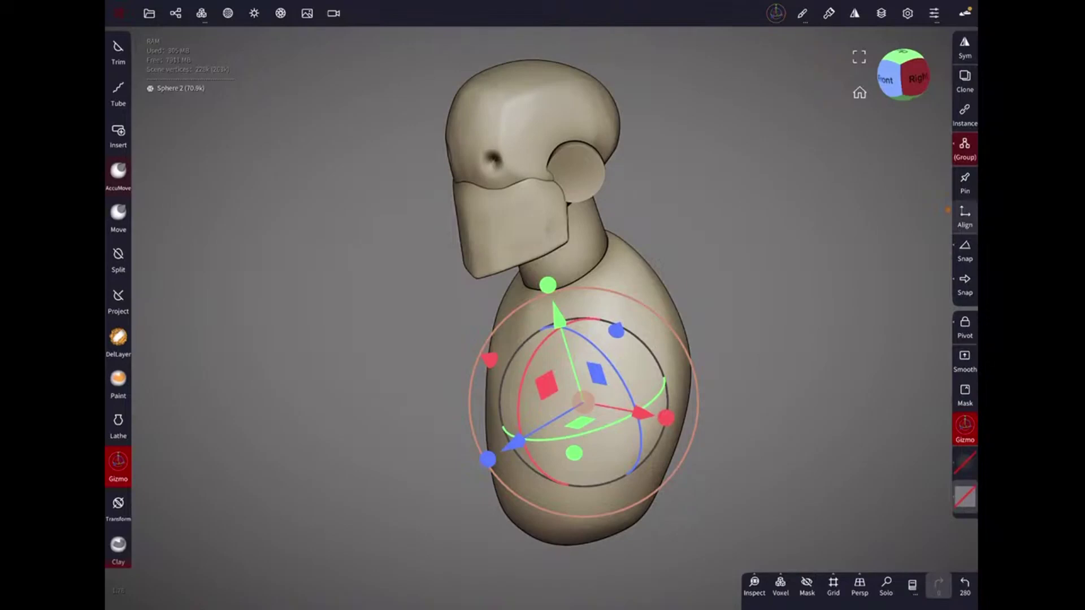
Enable symmetry and push the jaw piece's sides in near the ears.
click(118, 214)
drag(947, 210, 667, 243)
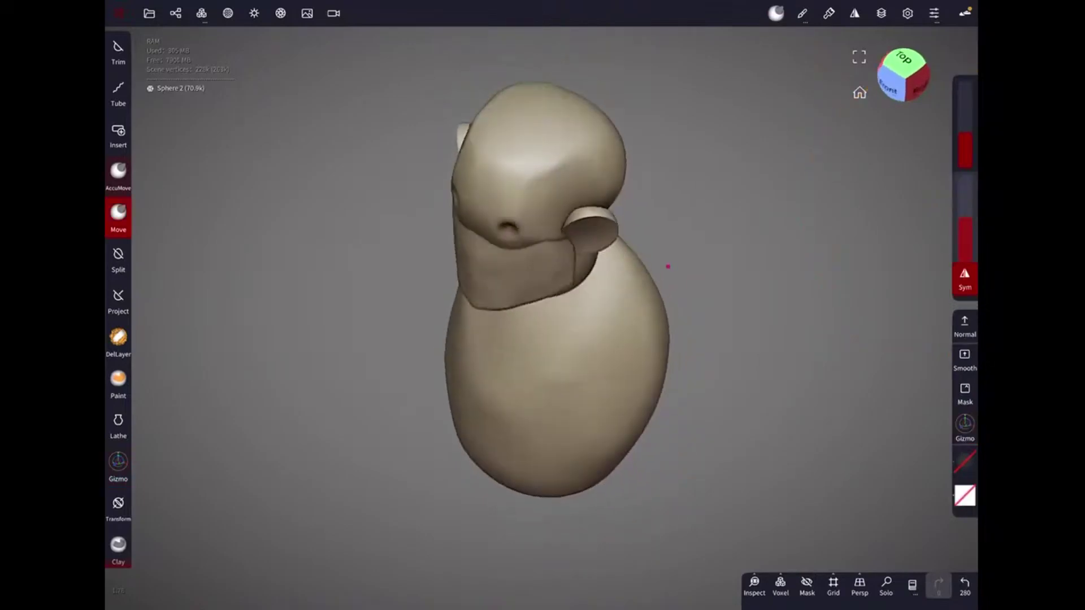
scroll(601, 243, up, 5)
scroll(581, 298, up, 3)
mouse_move(604, 302)
mouse_down()
mouse_move(591, 310)
mouse_move(594, 373)
mouse_move(615, 403)
mouse_move(477, 193)
mouse_up()
click(964, 277)
mouse_move(672, 243)
mouse_down()
mouse_move(678, 266)
mouse_move(629, 273)
mouse_move(646, 229)
mouse_move(659, 235)
mouse_move(633, 275)
mouse_up()
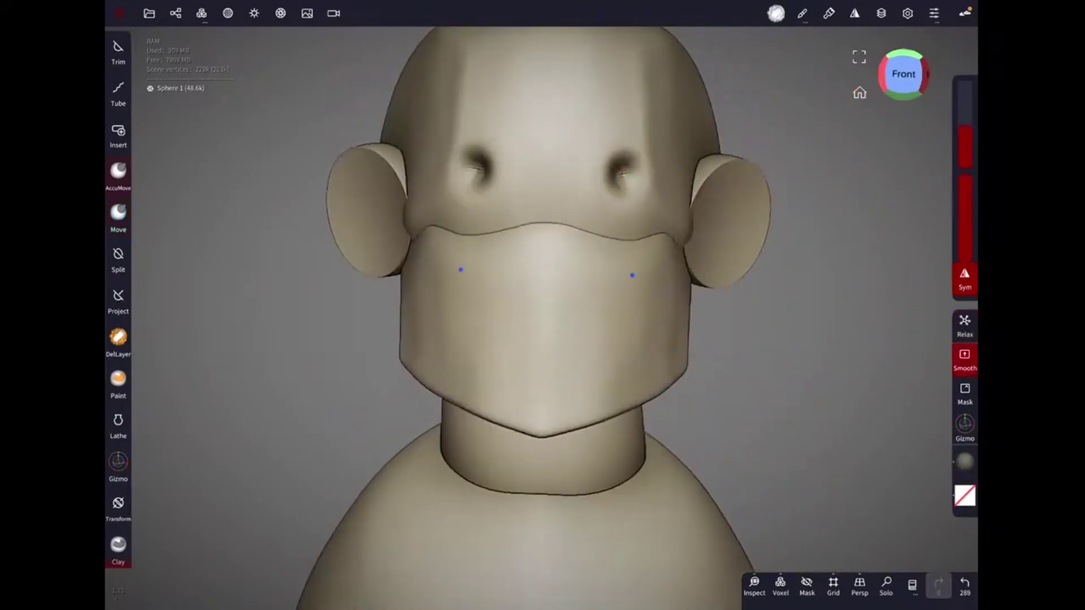
Push the ear discs snugly against the head with the Move brush.
drag(662, 354, 593, 325)
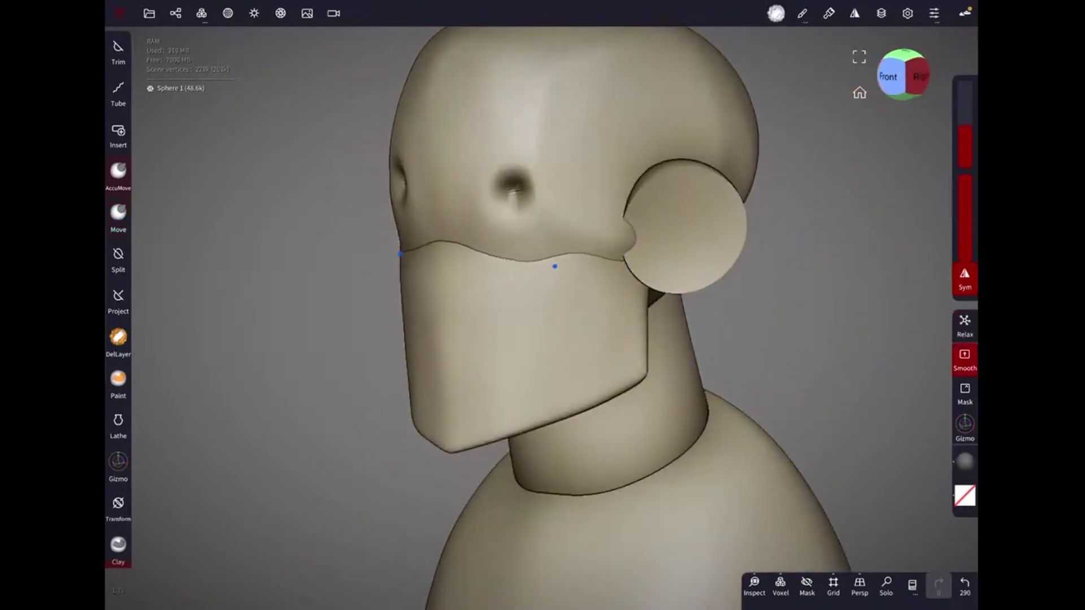
click(118, 214)
drag(547, 247, 774, 213)
drag(659, 267, 645, 244)
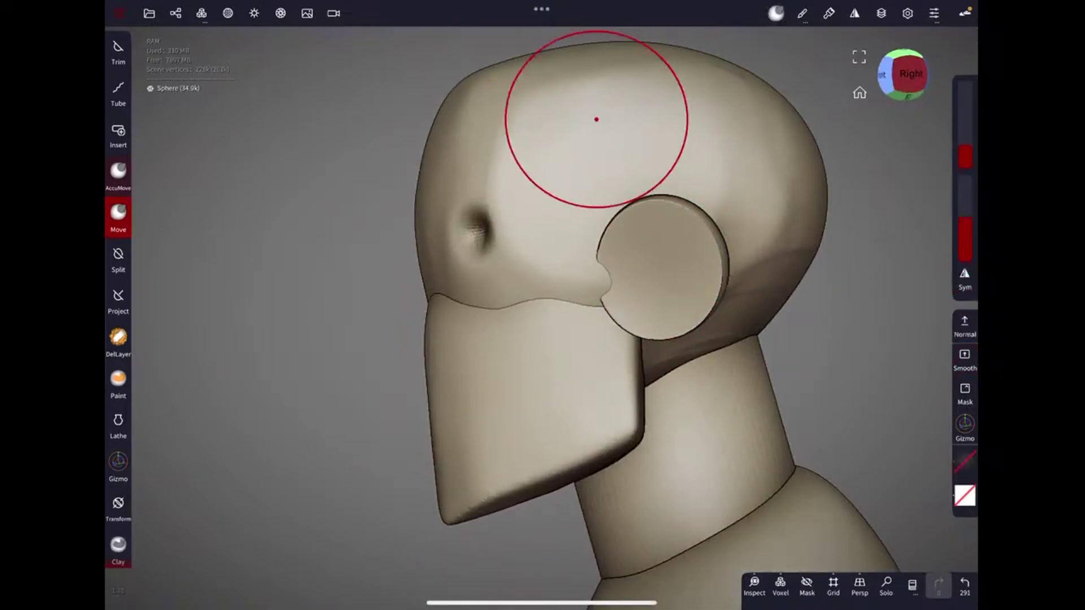
Remesh the ear at voxel resolution about 100 and smooth its hard edges.
click(202, 13)
drag(215, 171, 187, 172)
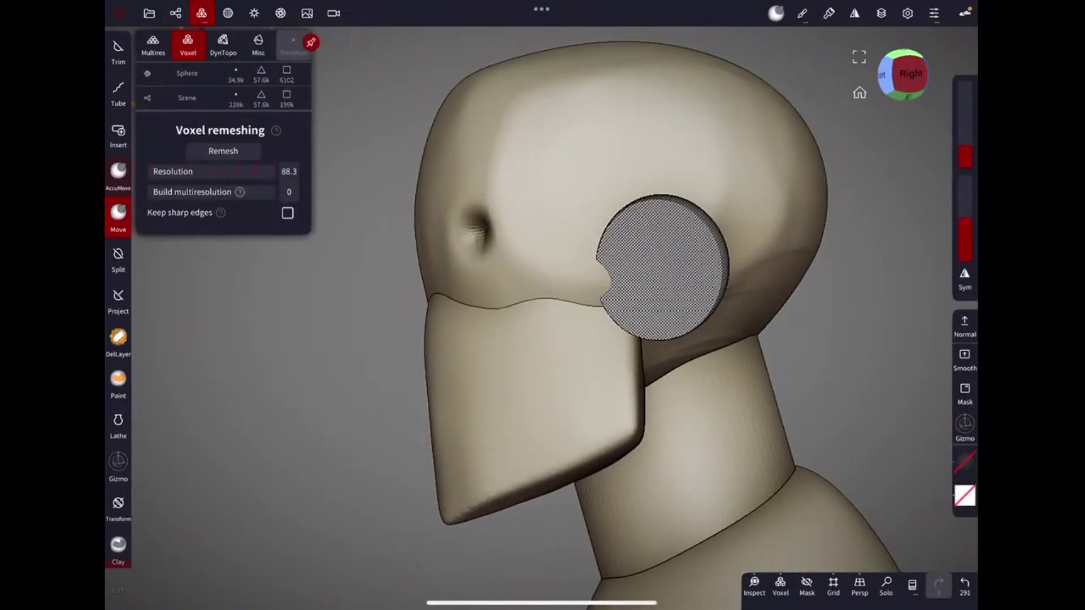
click(224, 151)
drag(618, 302, 605, 286)
drag(678, 317, 739, 266)
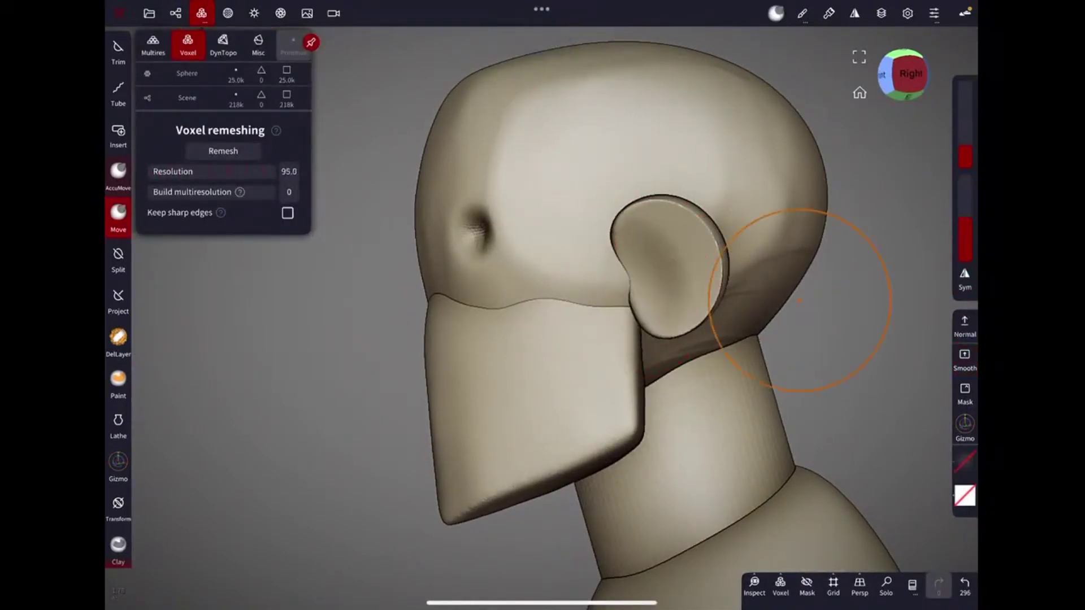
drag(842, 339, 814, 237)
mouse_move(836, 367)
mouse_down()
mouse_move(719, 237)
mouse_move(706, 367)
mouse_up()
Pull the ear into a curled shape with the Move brush.
click(118, 212)
drag(625, 274, 698, 295)
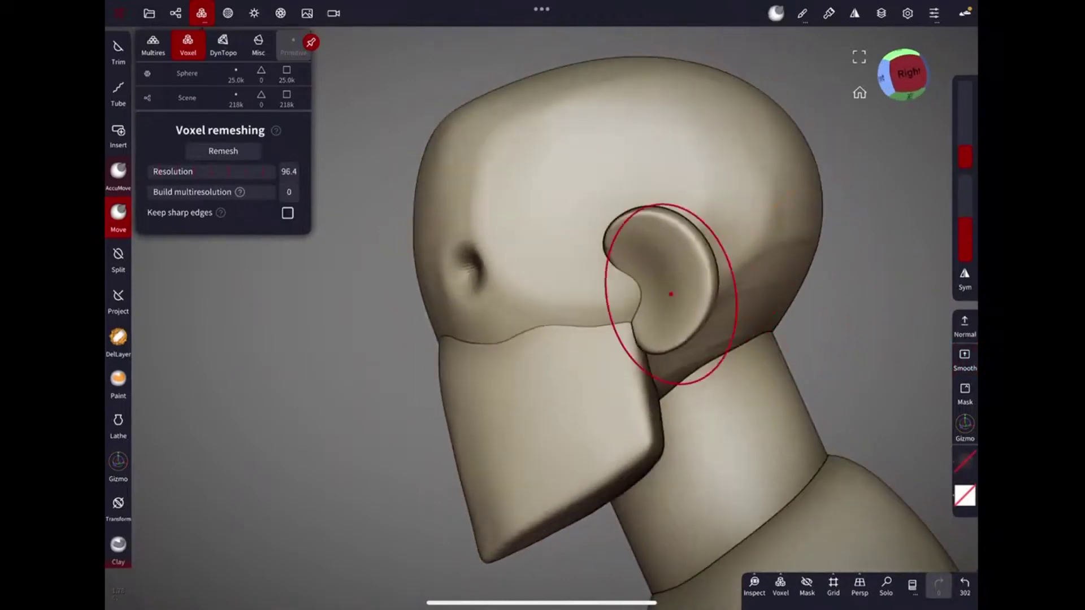
drag(848, 424, 735, 424)
mouse_move(644, 265)
mouse_down()
mouse_move(668, 308)
mouse_move(650, 271)
mouse_up()
click(735, 141)
Orbit to a side view, briefly selecting and deselecting the neck cylinder.
drag(848, 395, 707, 395)
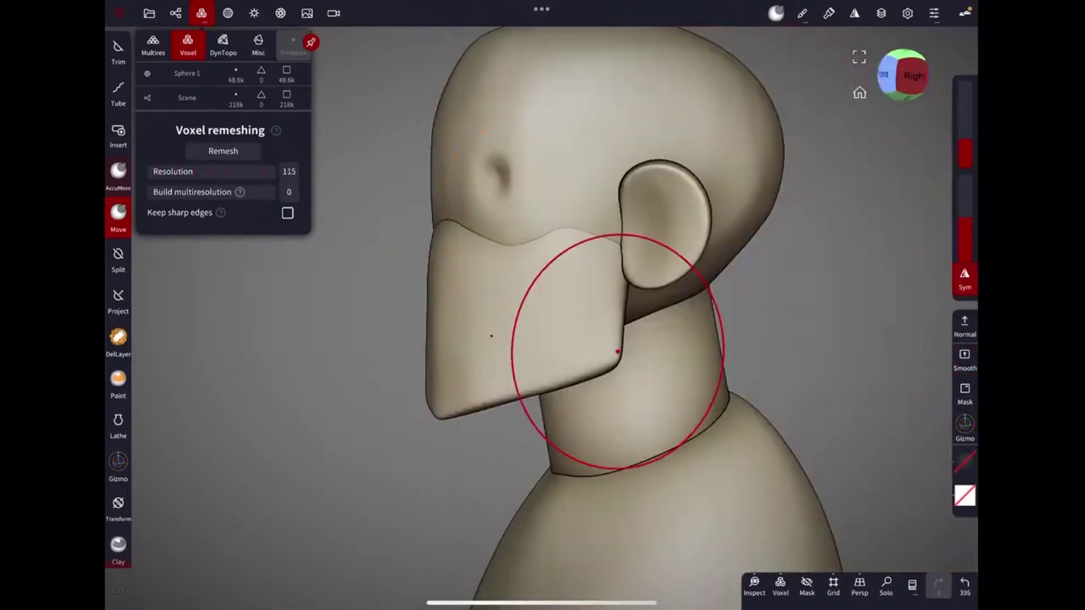
click(647, 336)
click(823, 279)
drag(824, 278, 873, 233)
click(118, 51)
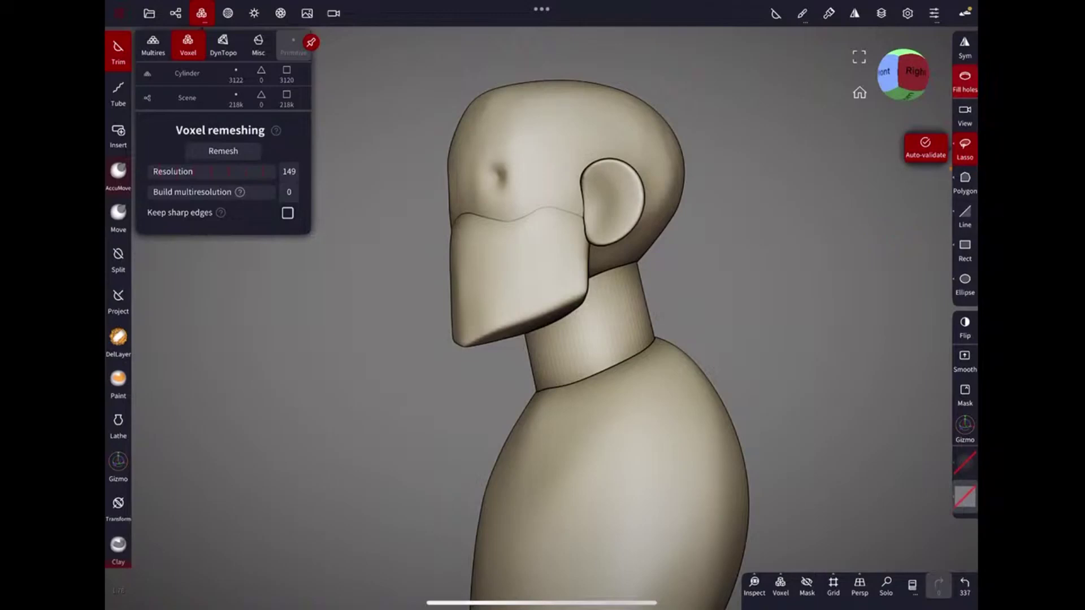
click(118, 93)
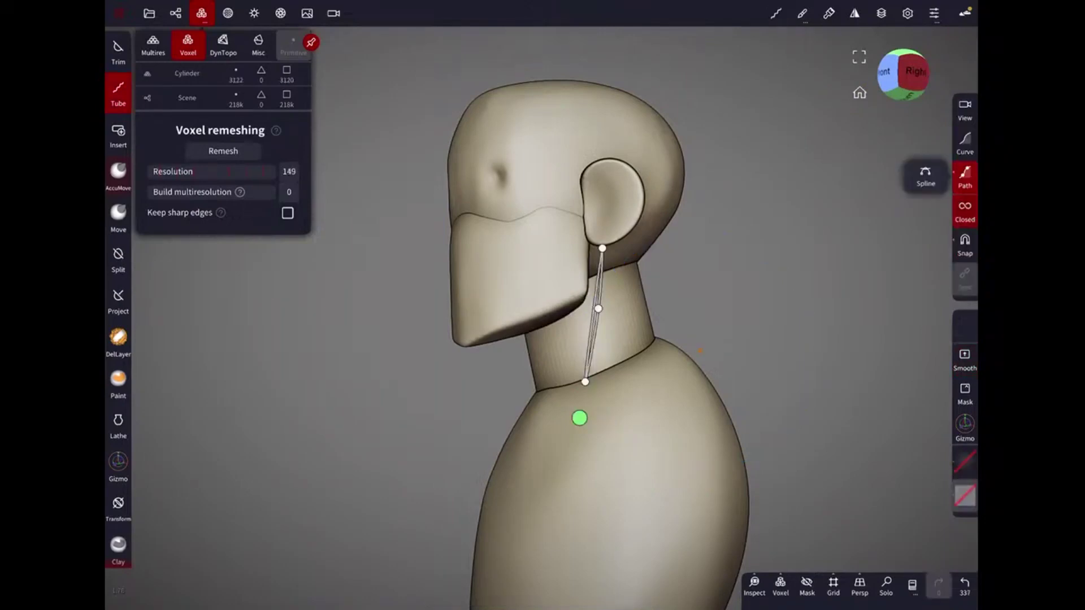
Draw a tube from below the ear down to the chest and taper its radii.
click(622, 388)
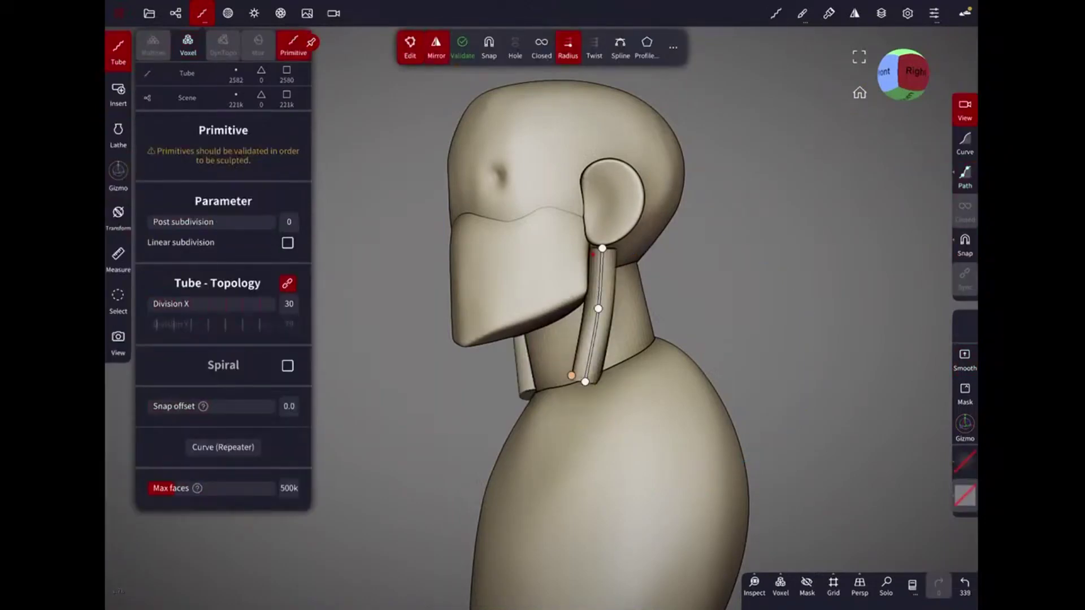
drag(820, 339, 735, 316)
drag(633, 279, 644, 279)
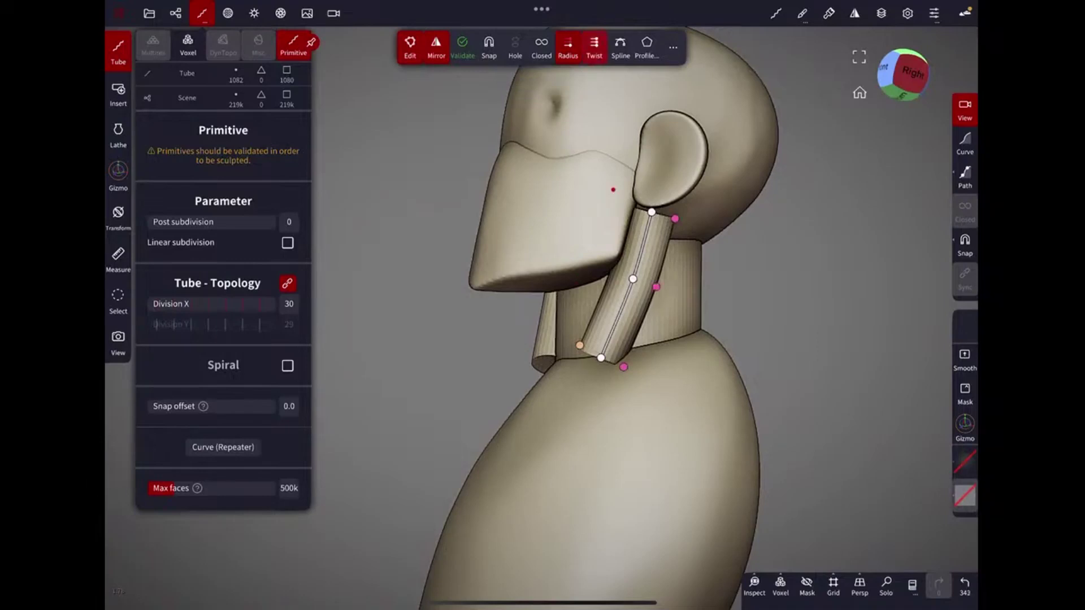
drag(651, 212, 623, 207)
drag(613, 276, 603, 272)
mouse_move(600, 357)
mouse_down()
mouse_move(577, 411)
mouse_move(561, 400)
mouse_up()
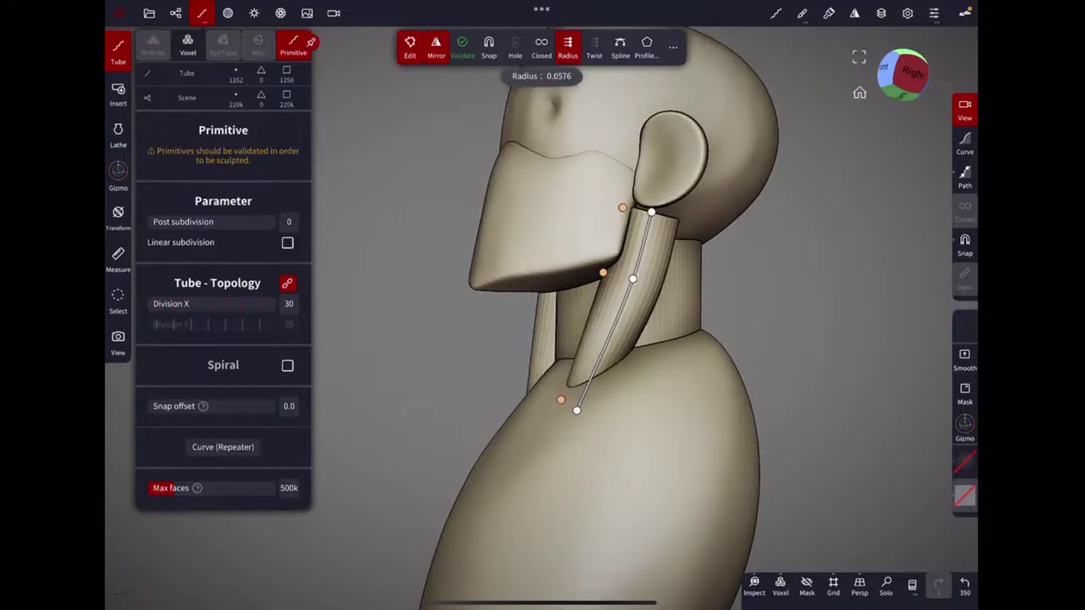
drag(623, 208, 630, 210)
click(541, 76)
click(587, 337)
Bend the tube through its middle control point and adjust its thickness.
mouse_move(791, 339)
mouse_down()
mouse_move(735, 339)
mouse_move(848, 339)
mouse_move(739, 322)
mouse_move(690, 363)
mouse_up()
click(614, 282)
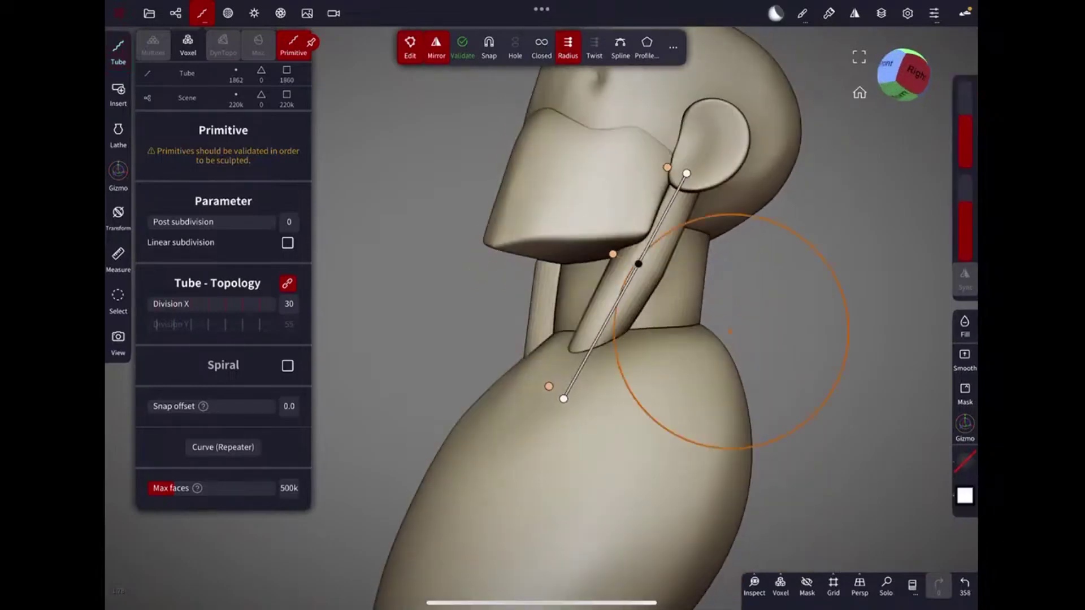
mouse_move(770, 278)
mouse_down()
mouse_move(763, 152)
mouse_move(769, 367)
mouse_up()
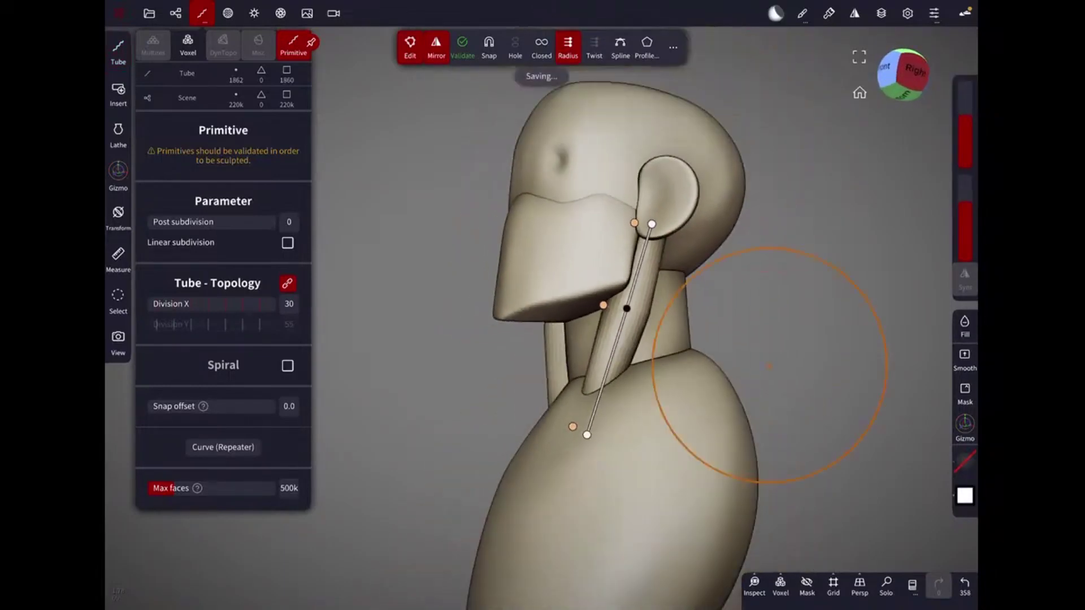
click(625, 312)
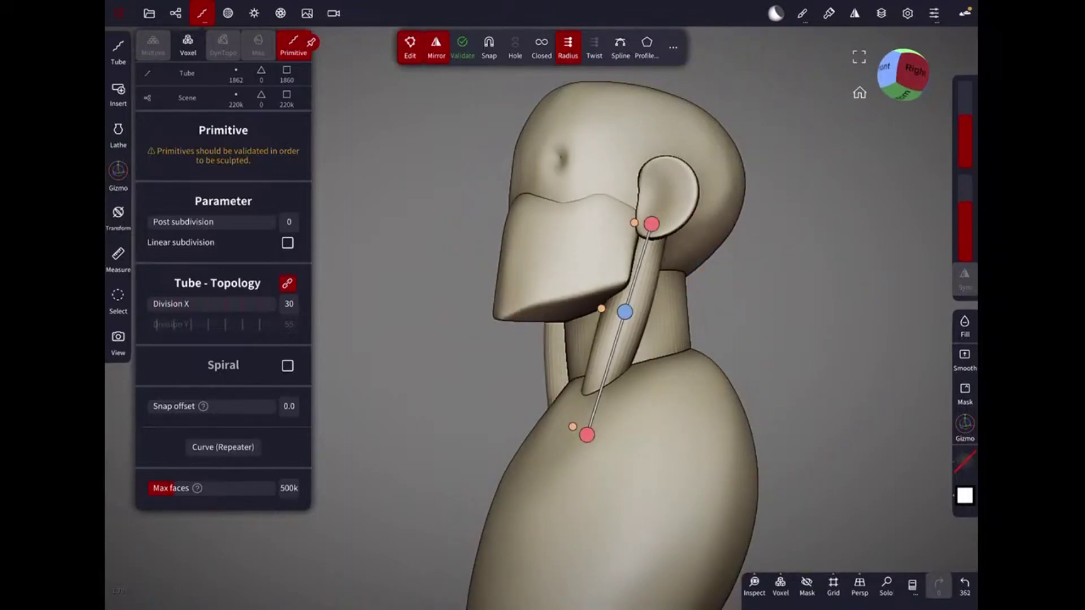
drag(638, 226, 610, 237)
drag(575, 327, 572, 322)
drag(820, 339, 848, 316)
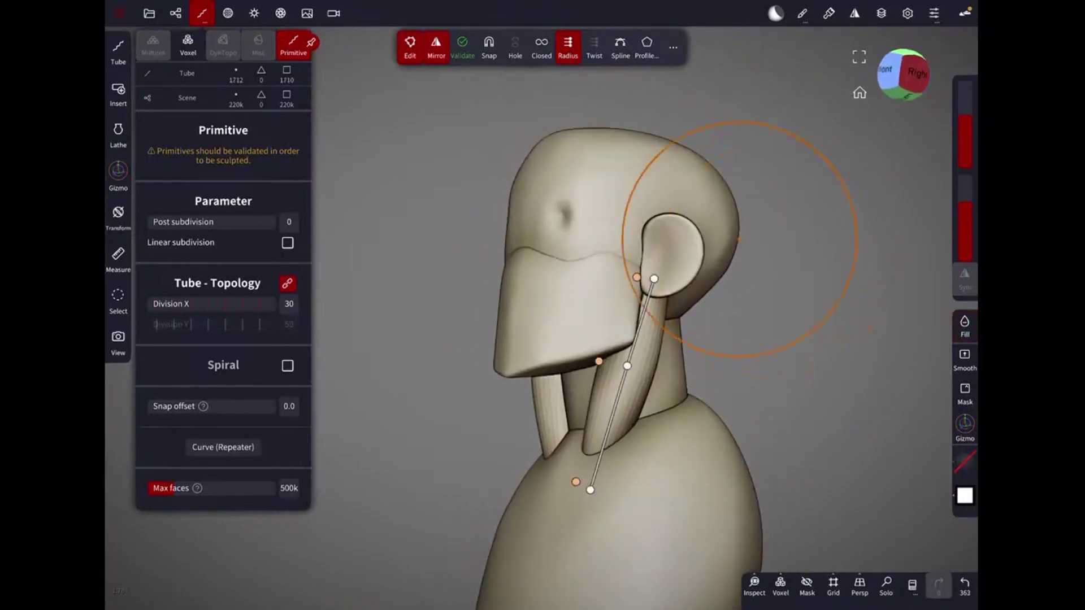
Voxel-remesh the tube into sculptable geometry and hide the wireframe overlay.
click(188, 45)
click(223, 151)
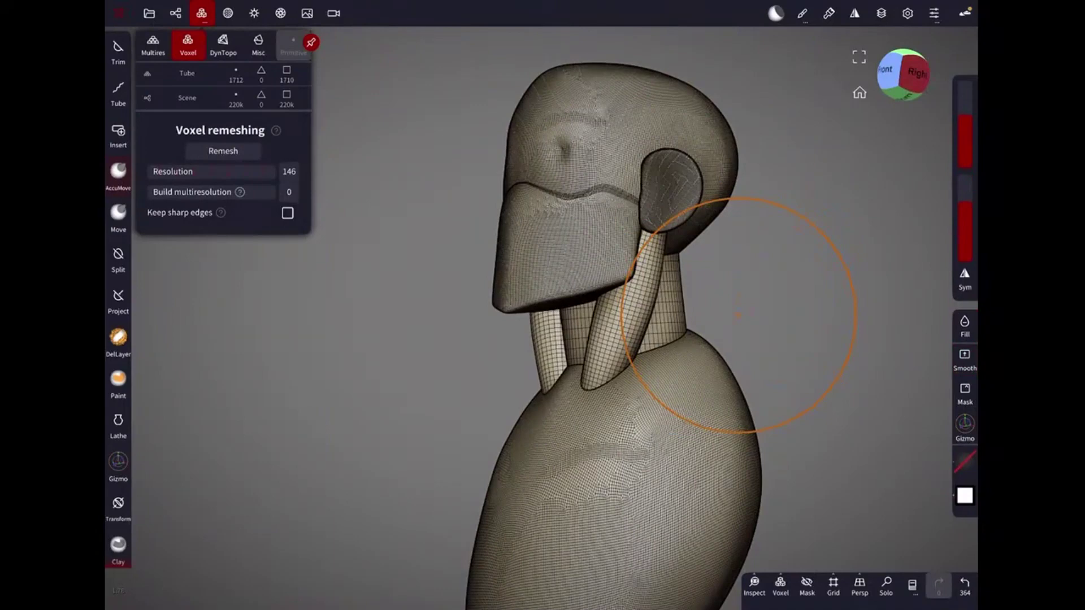
click(965, 360)
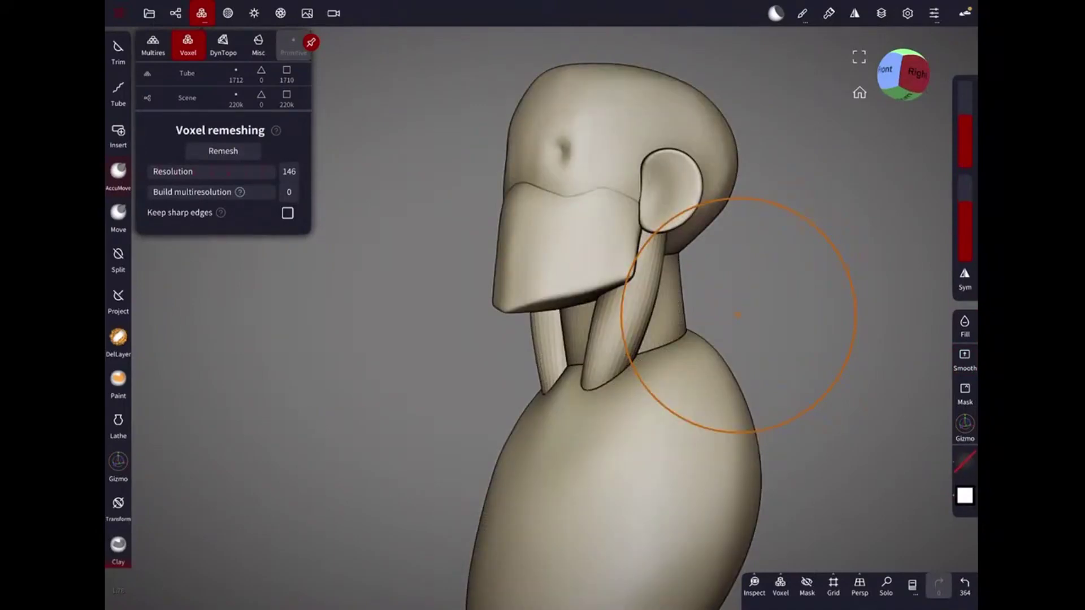
mouse_move(737, 315)
mouse_down()
mouse_move(751, 310)
mouse_move(762, 264)
mouse_up()
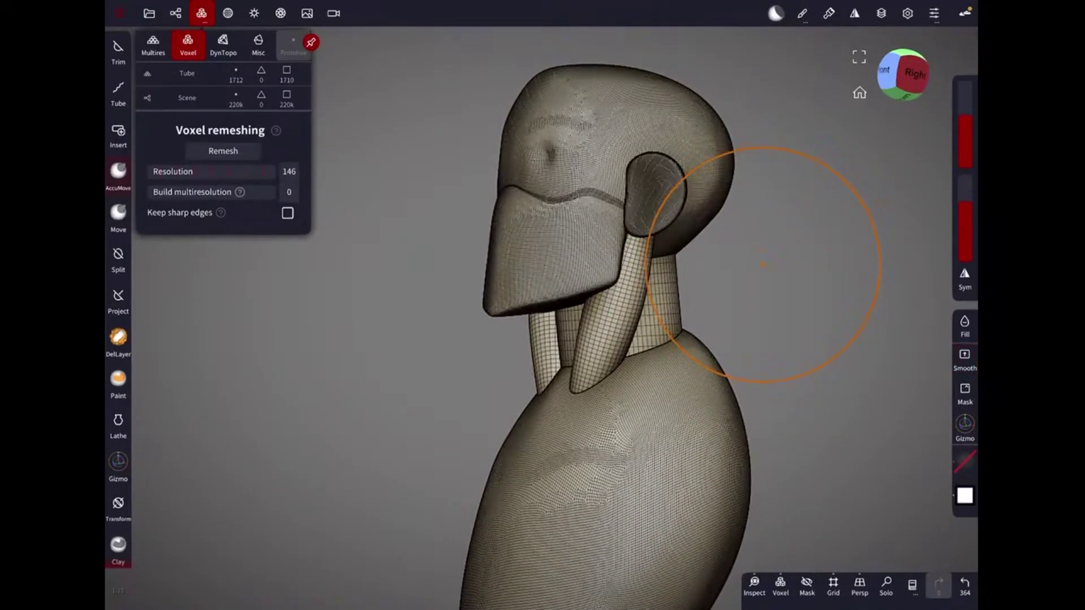
key(ctrl+z)
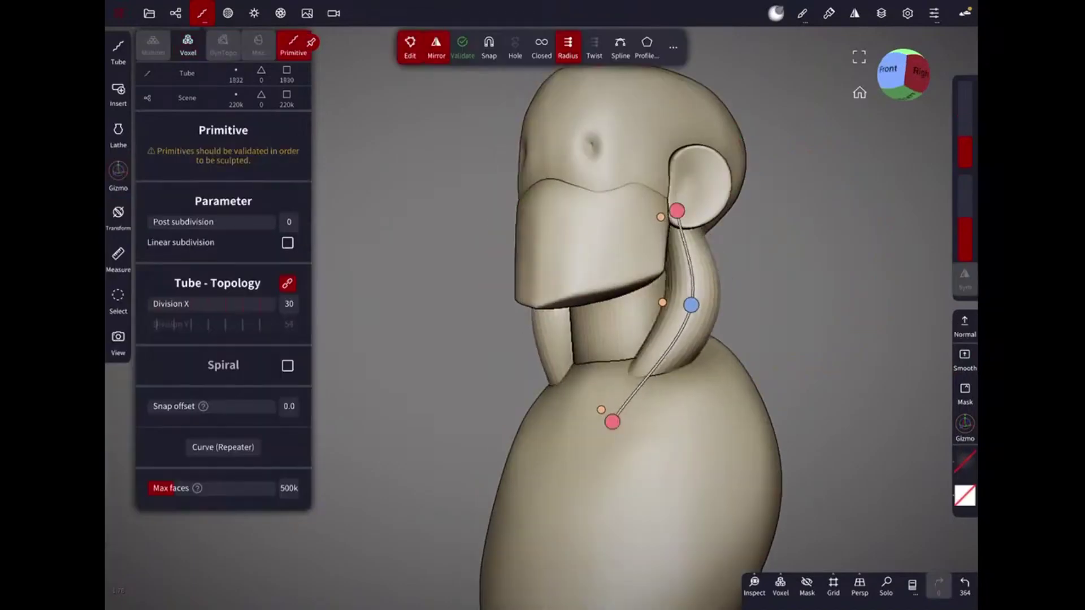
key(ctrl+shift+z)
click(175, 13)
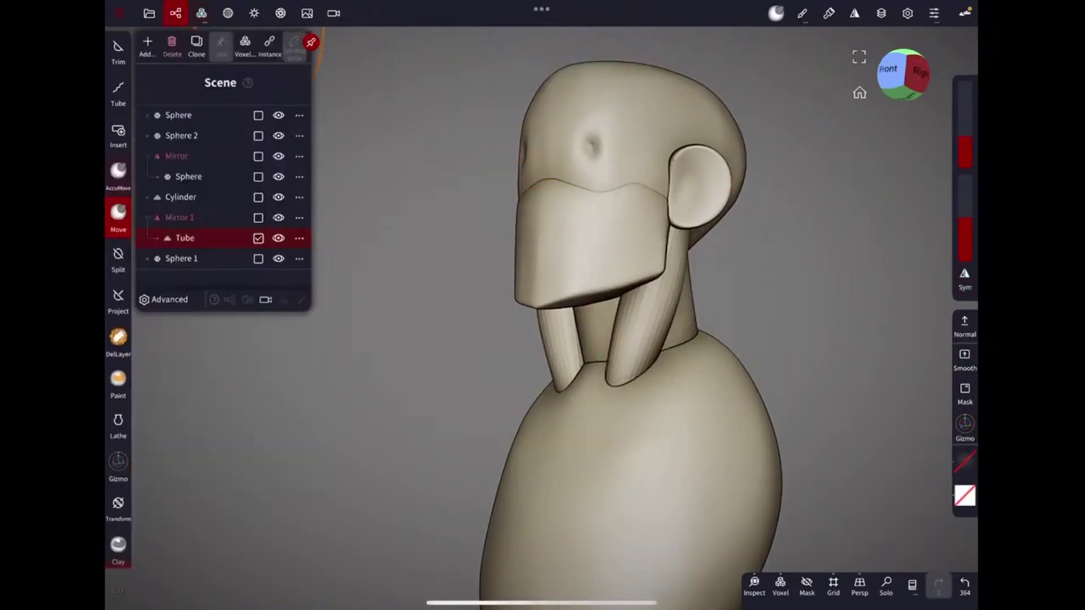
Join Mirror 1's neck tubes into one mesh, then select the neck cylinder and body sphere.
click(180, 217)
drag(791, 238, 820, 240)
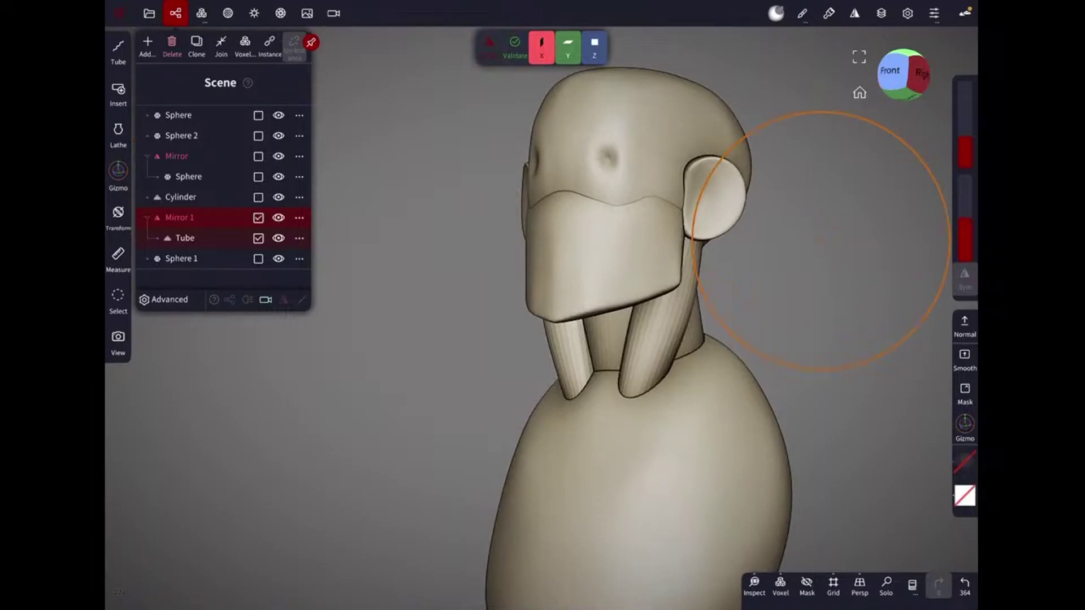
click(221, 45)
click(552, 135)
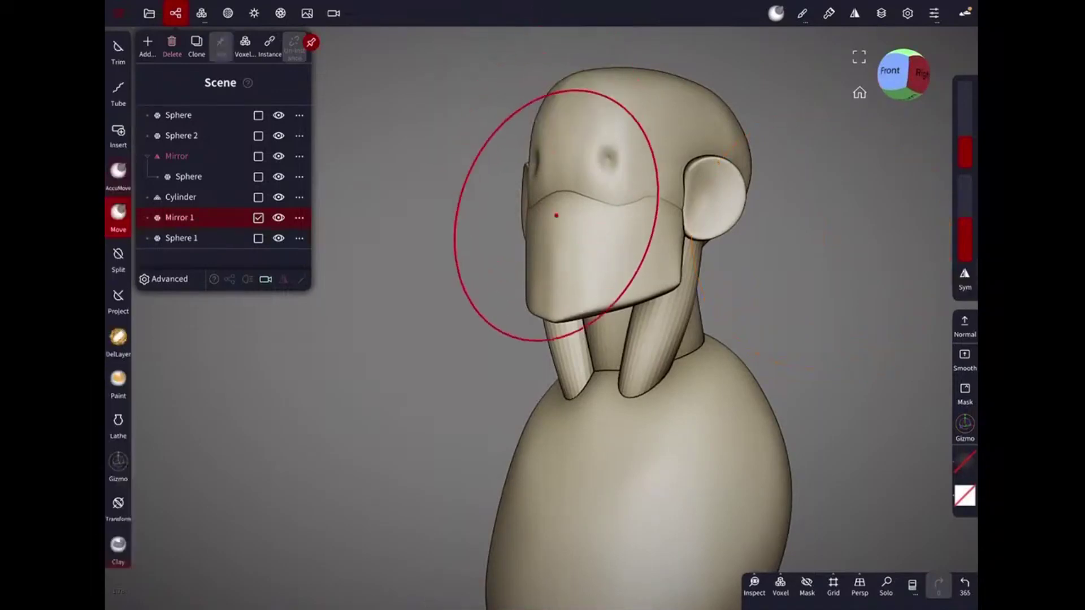
click(606, 332)
click(662, 282)
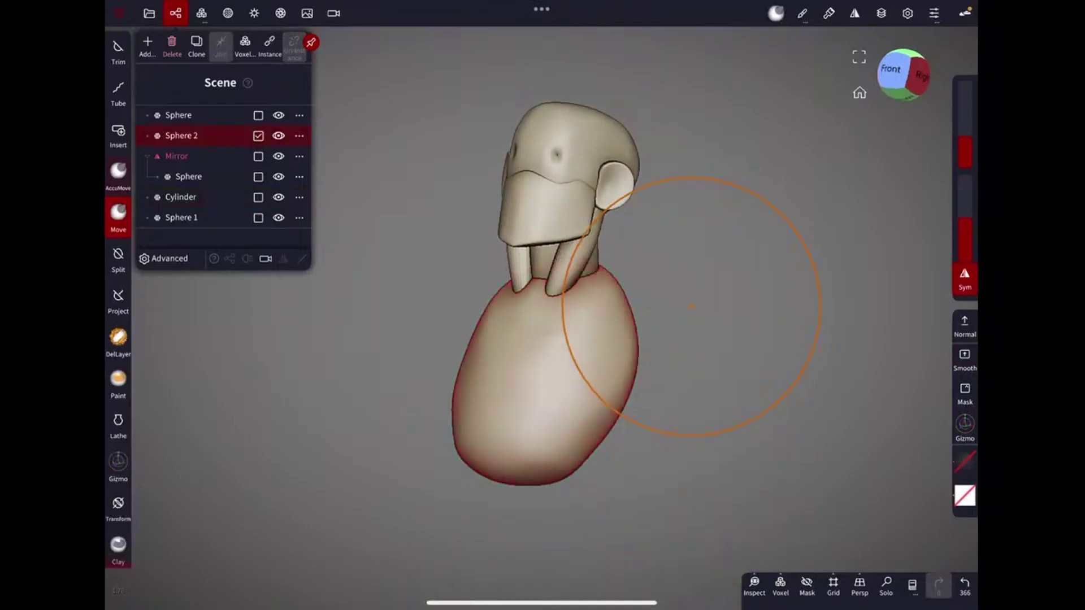
click(118, 51)
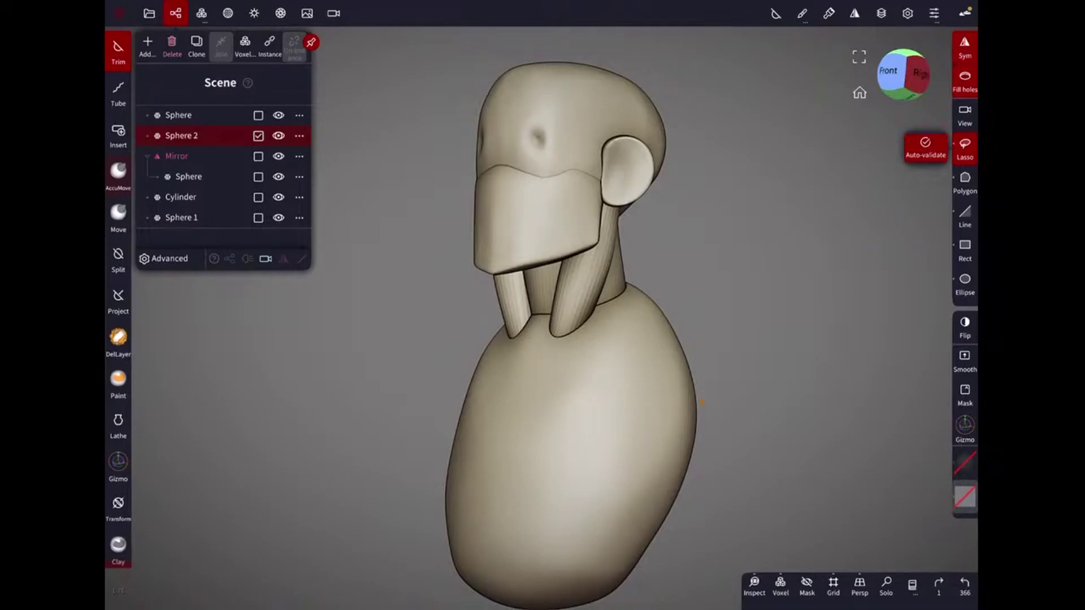
click(118, 134)
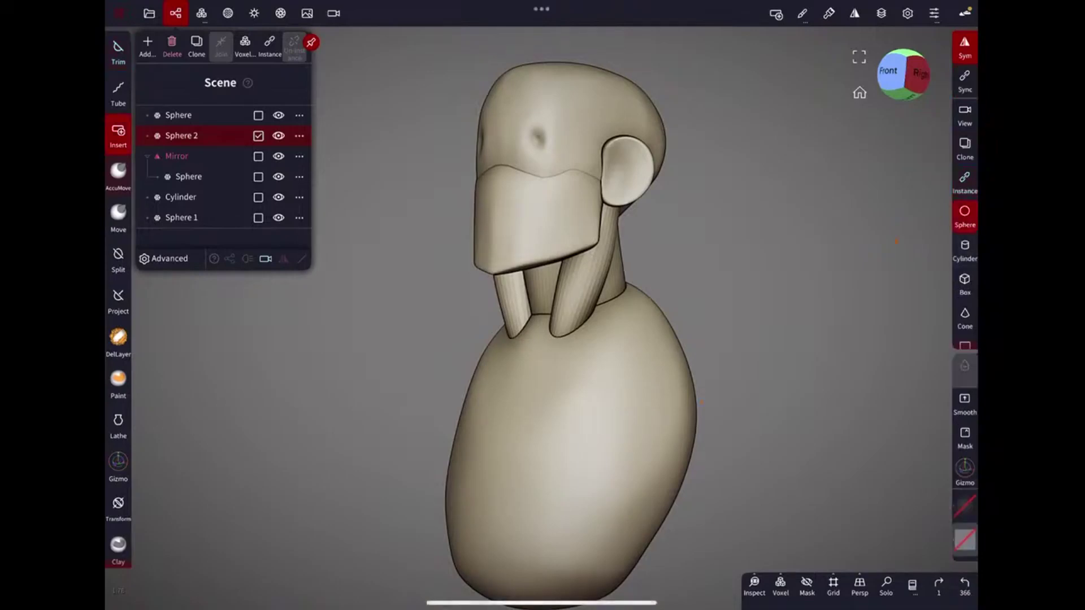
Place a sphere at the shoulder and mirror it to the opposite shoulder.
drag(659, 329, 701, 320)
click(528, 45)
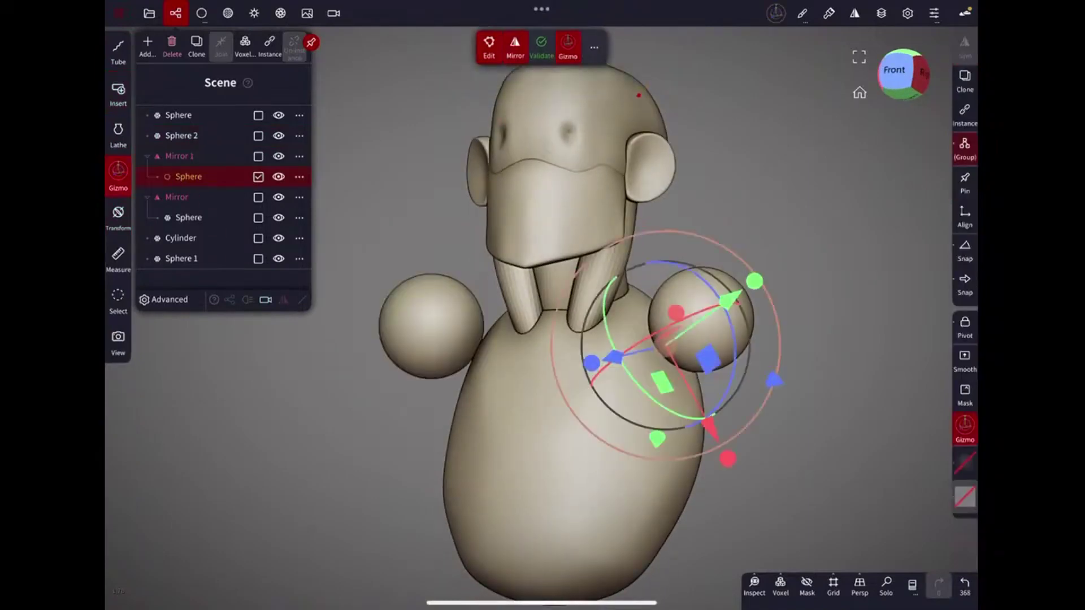
click(119, 172)
mouse_move(691, 315)
mouse_down()
mouse_move(635, 316)
mouse_move(663, 326)
mouse_move(695, 376)
mouse_move(636, 312)
mouse_move(776, 245)
mouse_up()
Draw a collarbone tube along a path from the neck base to the shoulder and validate it.
click(118, 50)
click(118, 90)
click(965, 175)
click(580, 260)
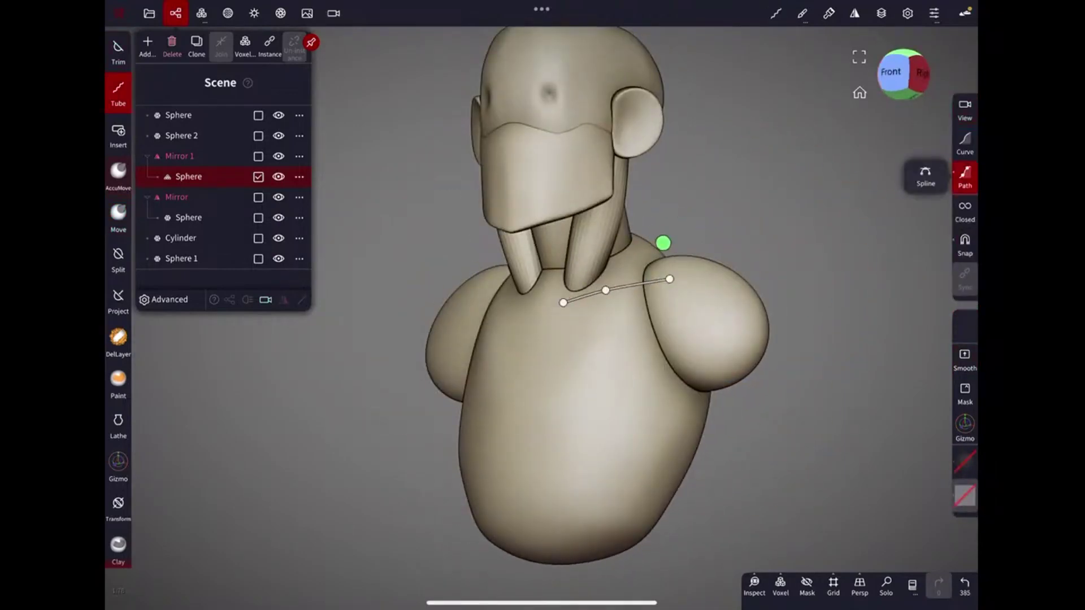
click(663, 243)
click(462, 47)
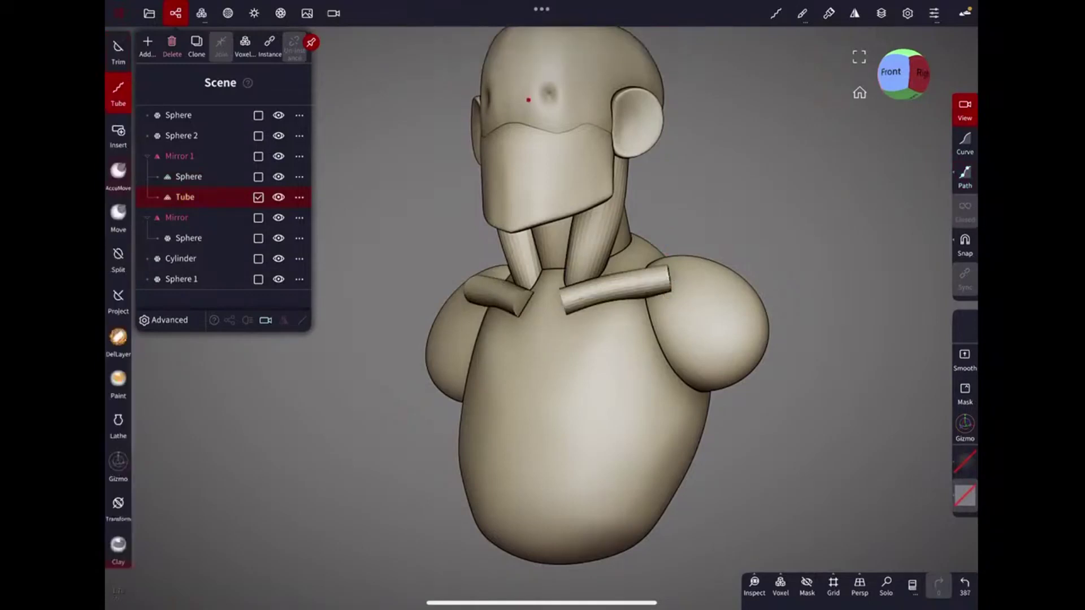
click(118, 213)
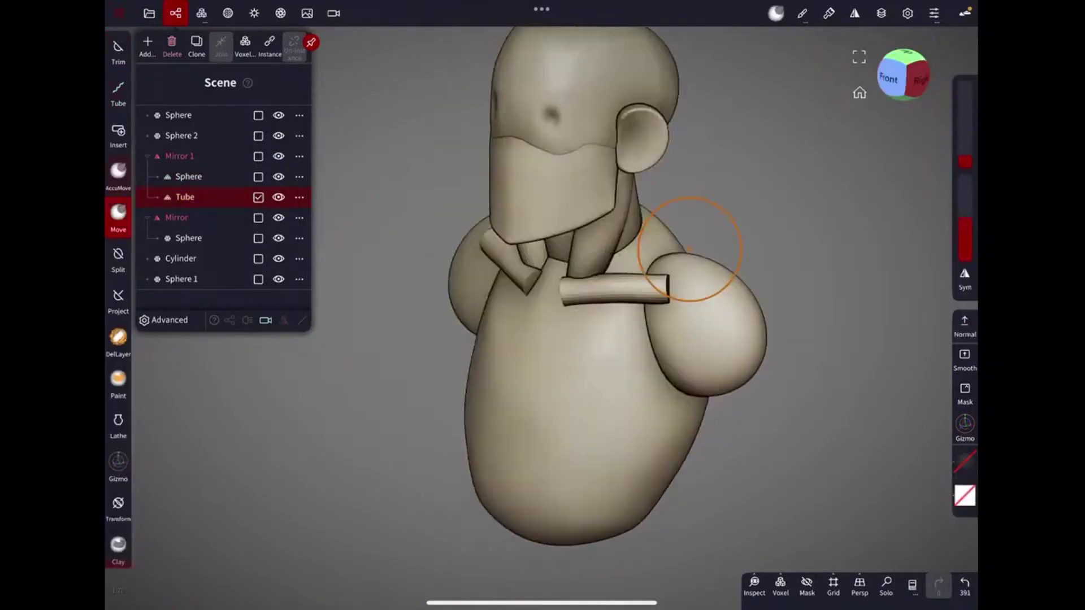
middle_drag(695, 249, 743, 294)
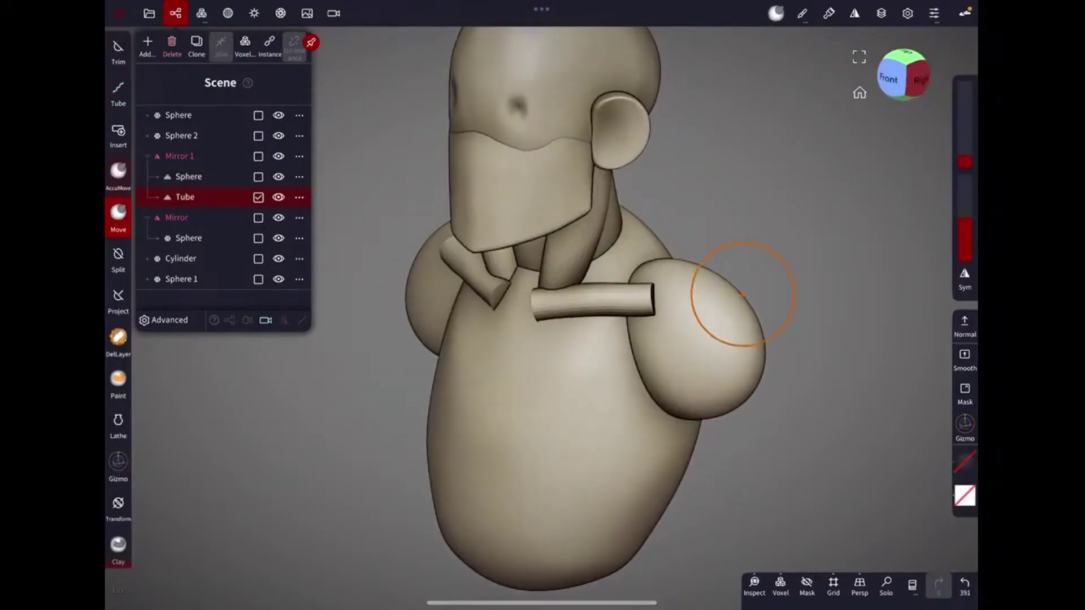
mouse_move(680, 236)
middle_down()
mouse_move(638, 298)
mouse_move(590, 311)
middle_up()
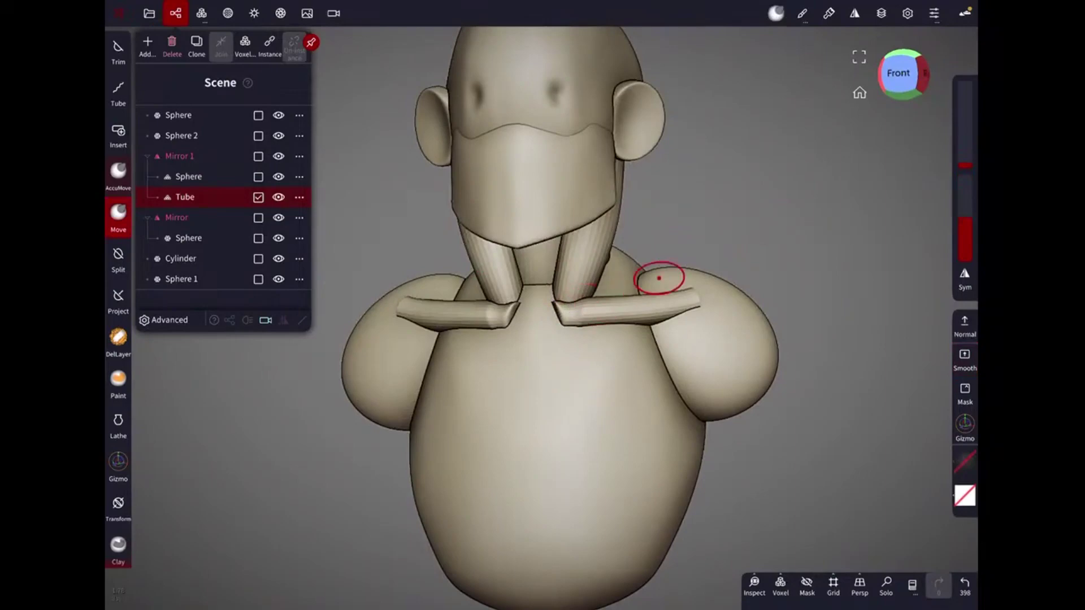
Undo the last tube change, check the tube in Solo, and push it onto the shoulder.
click(965, 585)
click(886, 588)
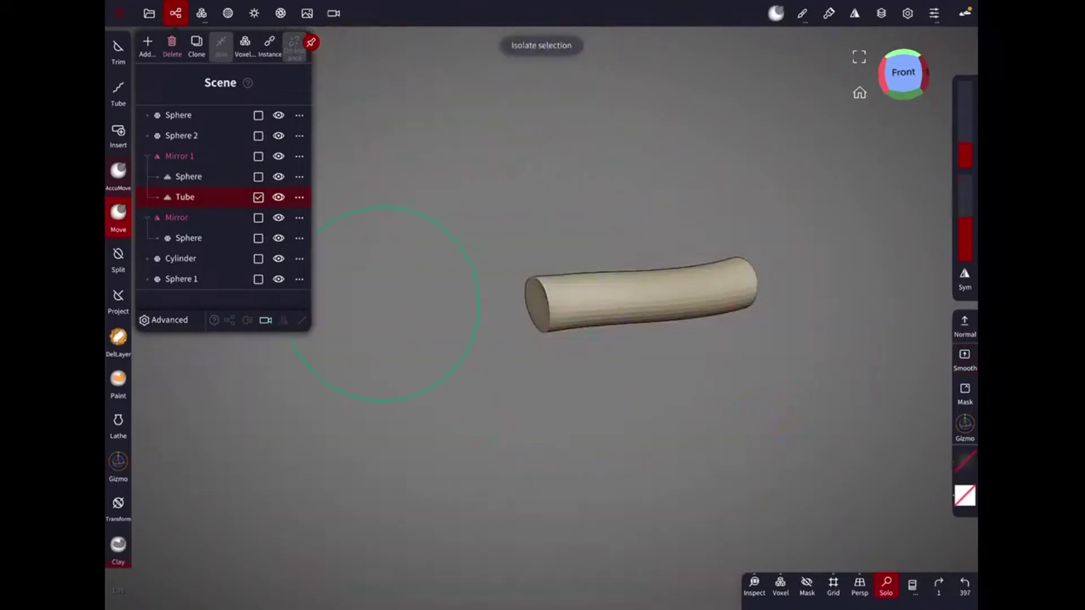
click(886, 588)
mouse_move(537, 274)
middle_down()
mouse_move(706, 295)
mouse_move(769, 242)
mouse_move(506, 301)
middle_up()
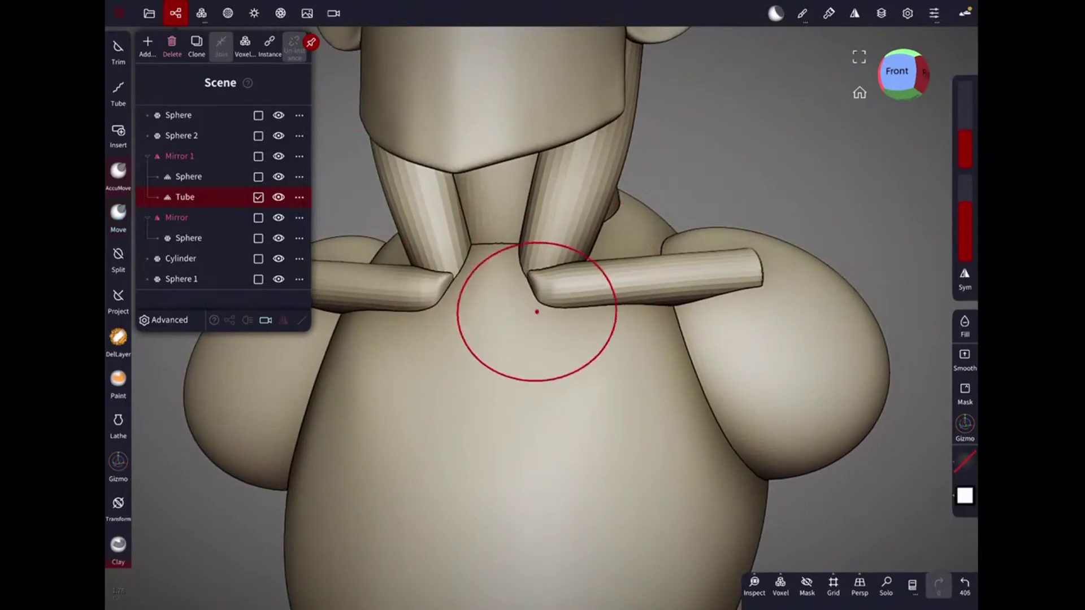
Select the torso sphere and orbit around to its upper back.
mouse_move(563, 257)
middle_down()
mouse_move(739, 205)
mouse_move(712, 348)
mouse_move(838, 391)
middle_up()
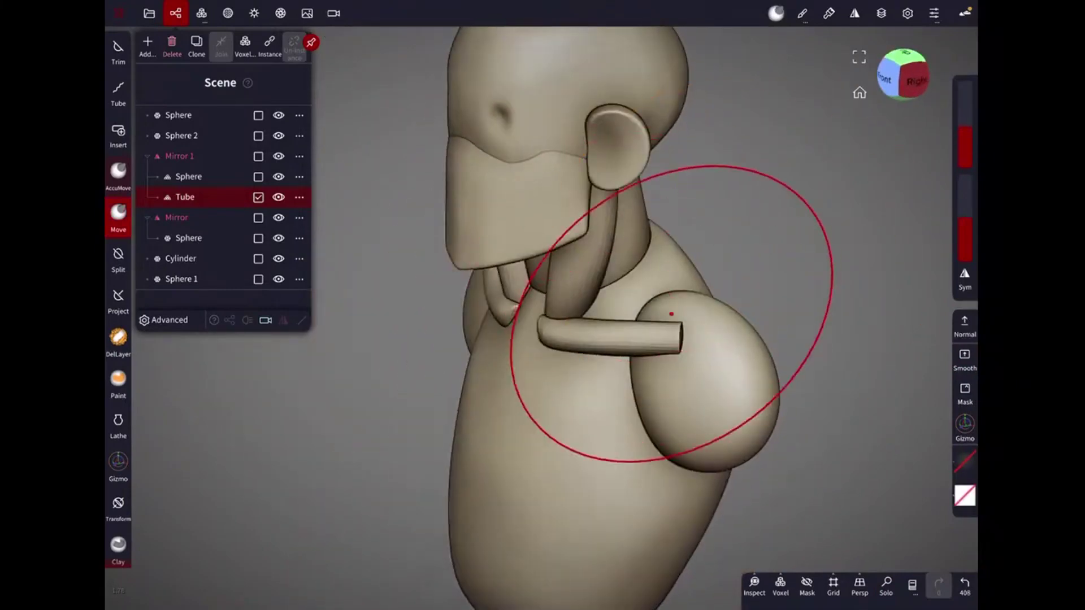
middle_drag(649, 301, 620, 290)
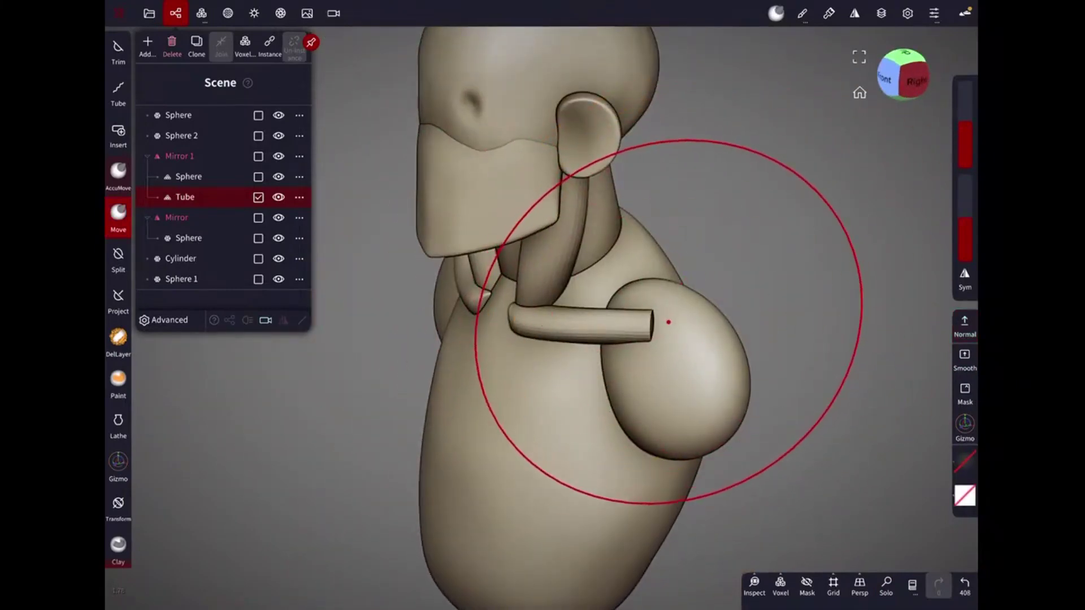
click(665, 326)
mouse_move(665, 326)
middle_down()
mouse_move(695, 261)
mouse_move(660, 286)
mouse_move(722, 394)
middle_up()
mouse_move(811, 215)
middle_down()
mouse_move(668, 237)
mouse_move(739, 442)
middle_up()
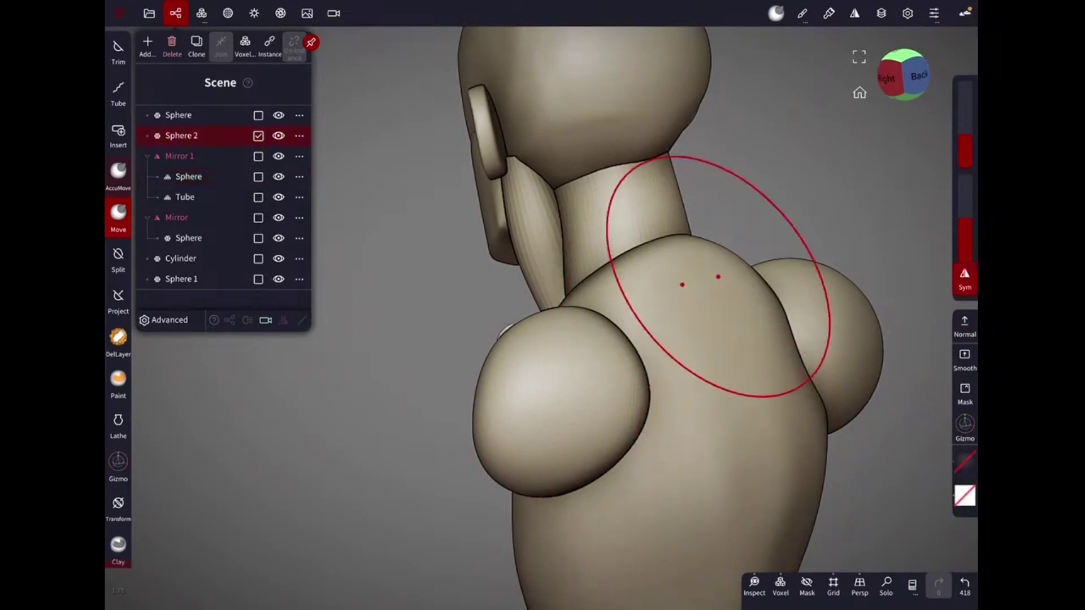
mouse_move(718, 277)
middle_down()
mouse_move(700, 299)
mouse_move(727, 193)
mouse_move(715, 301)
mouse_move(775, 460)
middle_up()
Select the neck cylinder and reshape it from the side with Move.
click(701, 271)
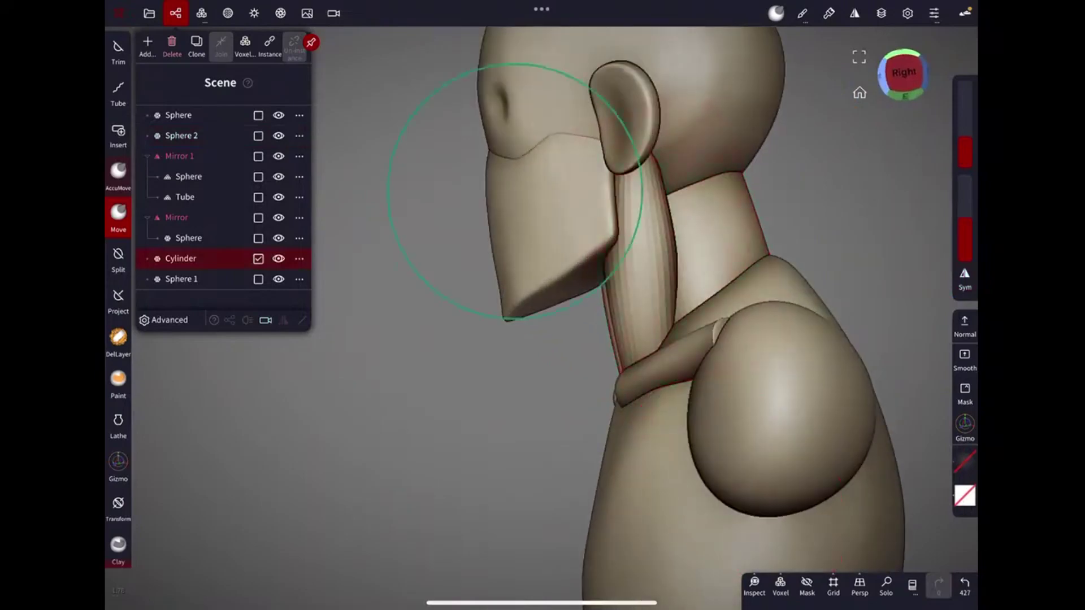
mouse_move(649, 343)
middle_down()
mouse_move(641, 278)
mouse_move(722, 324)
mouse_move(639, 188)
mouse_move(718, 324)
mouse_move(763, 285)
mouse_move(625, 283)
mouse_move(647, 274)
middle_up()
key(ctrl+z)
key(ctrl+z)
key(ctrl+z)
key(ctrl+shift+z)
click(653, 206)
mouse_move(555, 334)
middle_down()
mouse_move(644, 305)
mouse_move(657, 315)
middle_up()
Select the ear sphere and orbit round to the front of the face.
mouse_move(697, 371)
middle_down()
mouse_move(823, 146)
mouse_move(643, 226)
middle_up()
click(643, 226)
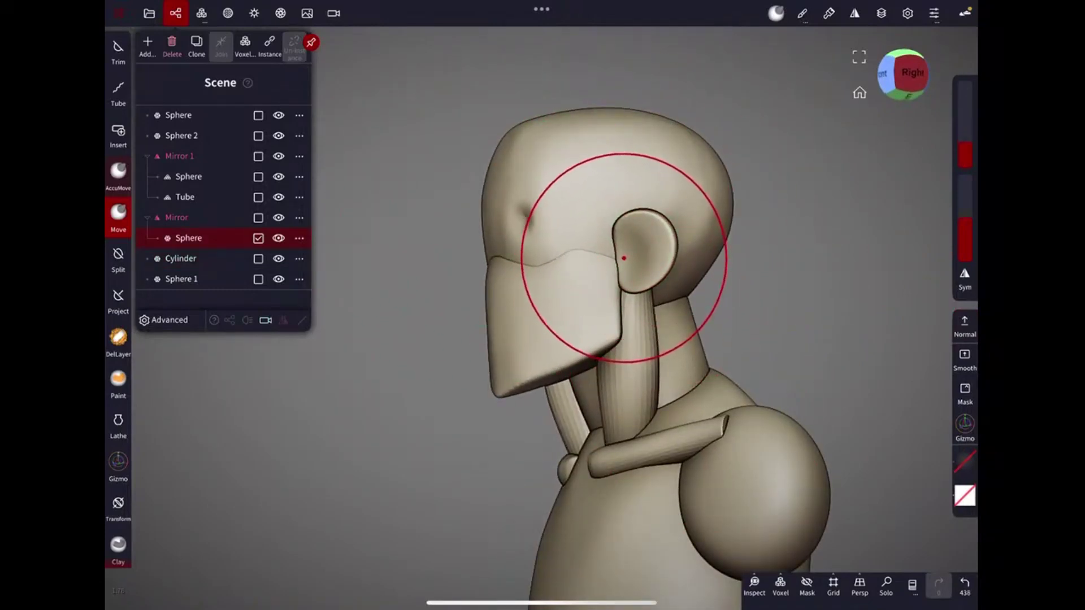
middle_drag(619, 238, 603, 254)
middle_drag(688, 283, 686, 213)
Shape the jaw piece over the lower face with Move and Smooth.
click(638, 305)
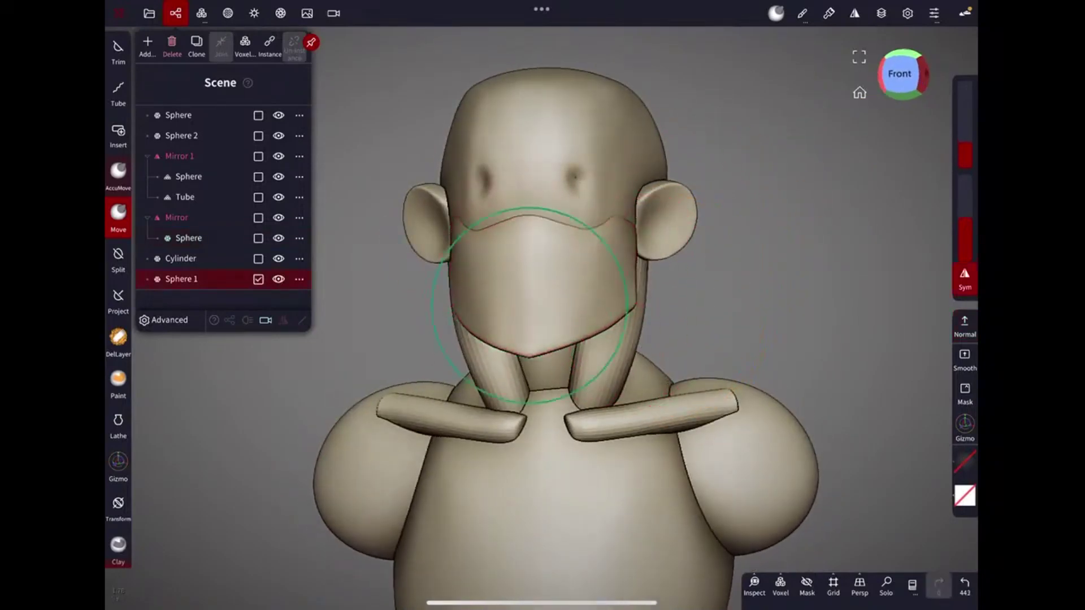
mouse_move(565, 305)
middle_down()
mouse_move(634, 302)
mouse_move(680, 266)
mouse_move(631, 276)
middle_up()
click(964, 360)
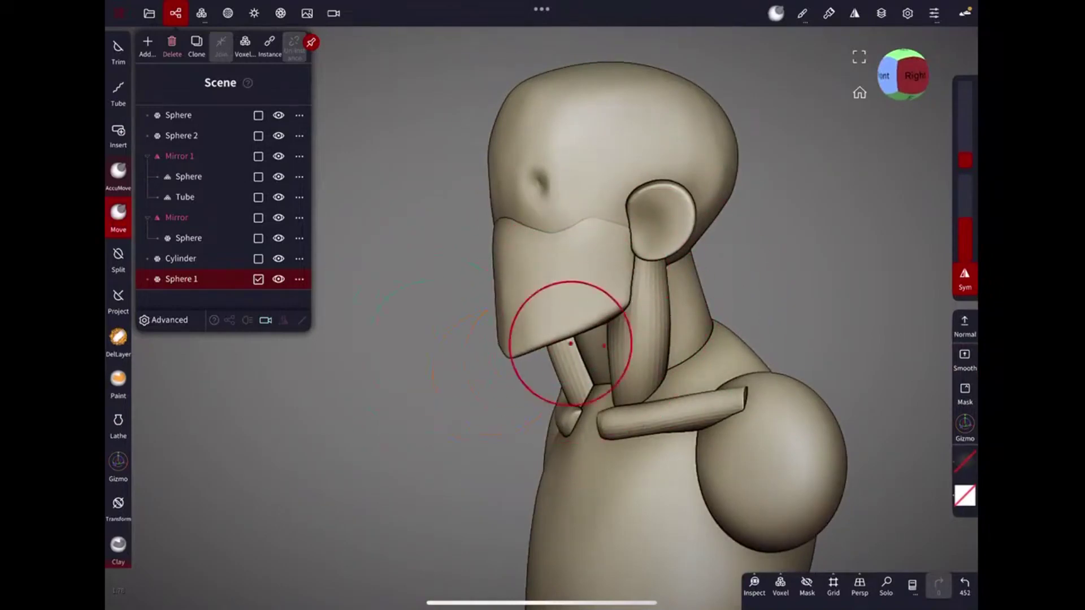
middle_drag(495, 372, 524, 348)
click(119, 213)
middle_drag(613, 291, 735, 202)
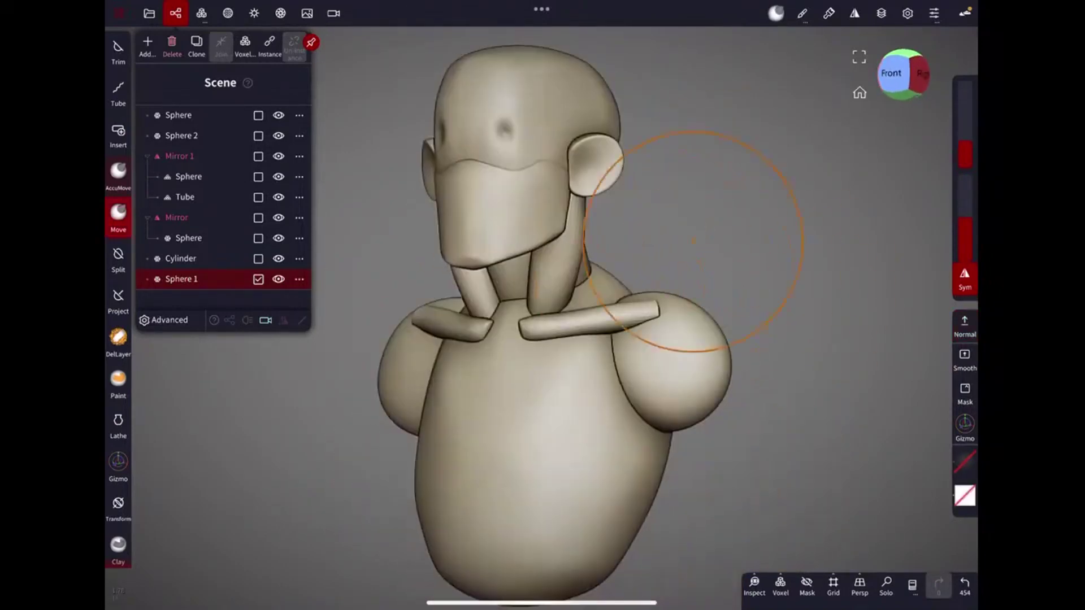
middle_drag(618, 308, 741, 317)
Try repositioning the collarbone tube along the shoulder, then undo that edit.
click(729, 308)
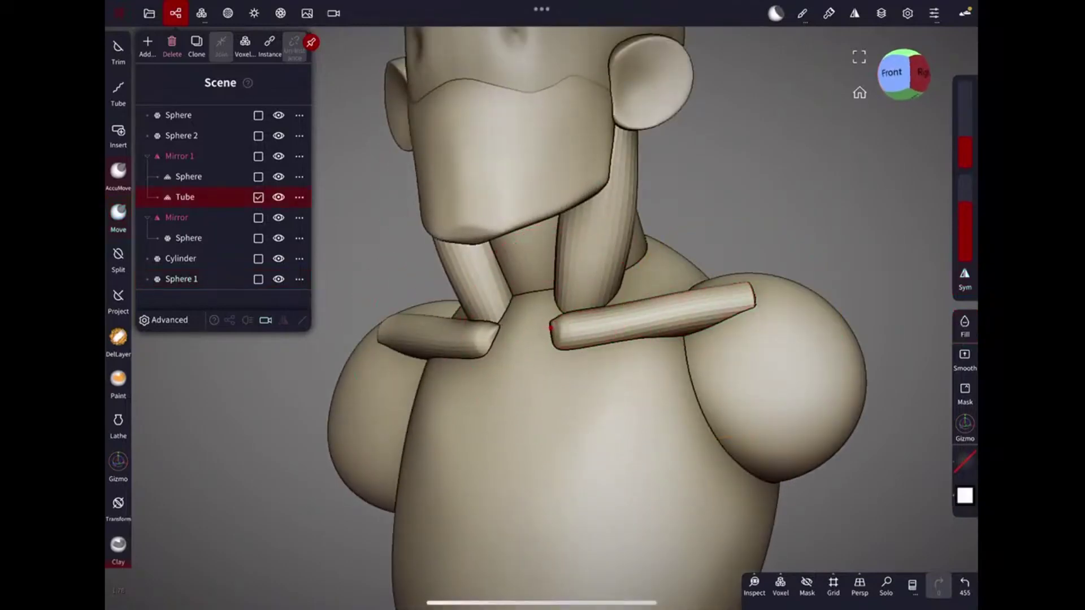
middle_drag(551, 331, 759, 224)
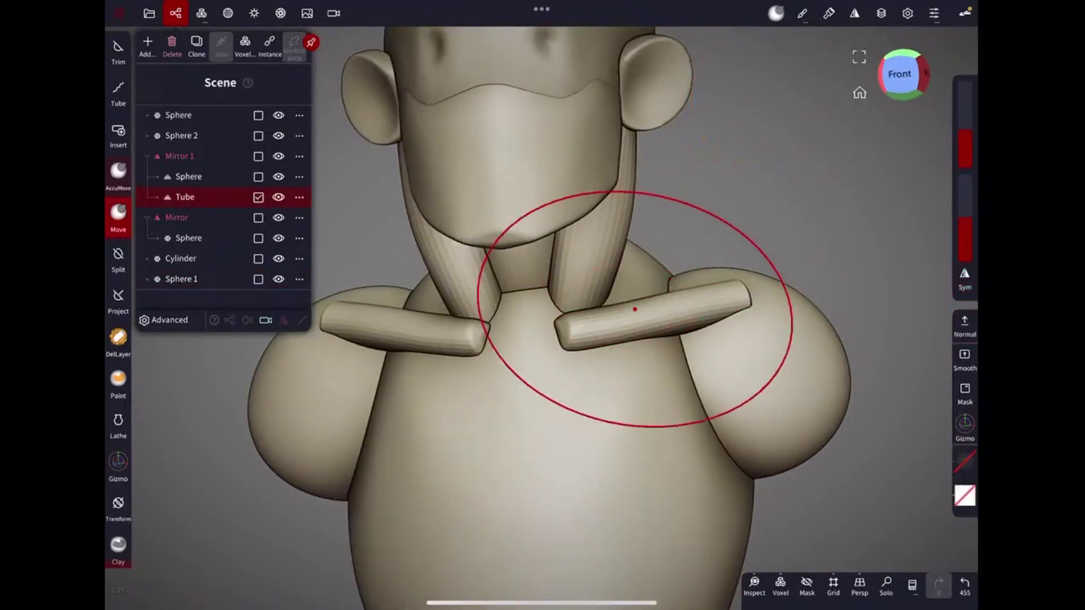
mouse_move(756, 327)
middle_down()
mouse_move(743, 290)
mouse_move(654, 266)
mouse_move(660, 341)
mouse_move(625, 262)
mouse_move(690, 337)
middle_up()
key(ctrl+z)
mouse_move(632, 248)
middle_down()
mouse_move(666, 194)
mouse_move(416, 243)
mouse_move(496, 240)
mouse_move(752, 314)
mouse_move(726, 460)
middle_up()
Reselect the neck cylinder and adjust it from the front.
click(417, 242)
click(673, 297)
mouse_move(726, 315)
middle_down()
mouse_move(766, 362)
mouse_move(649, 271)
middle_up()
click(642, 266)
drag(642, 266, 667, 260)
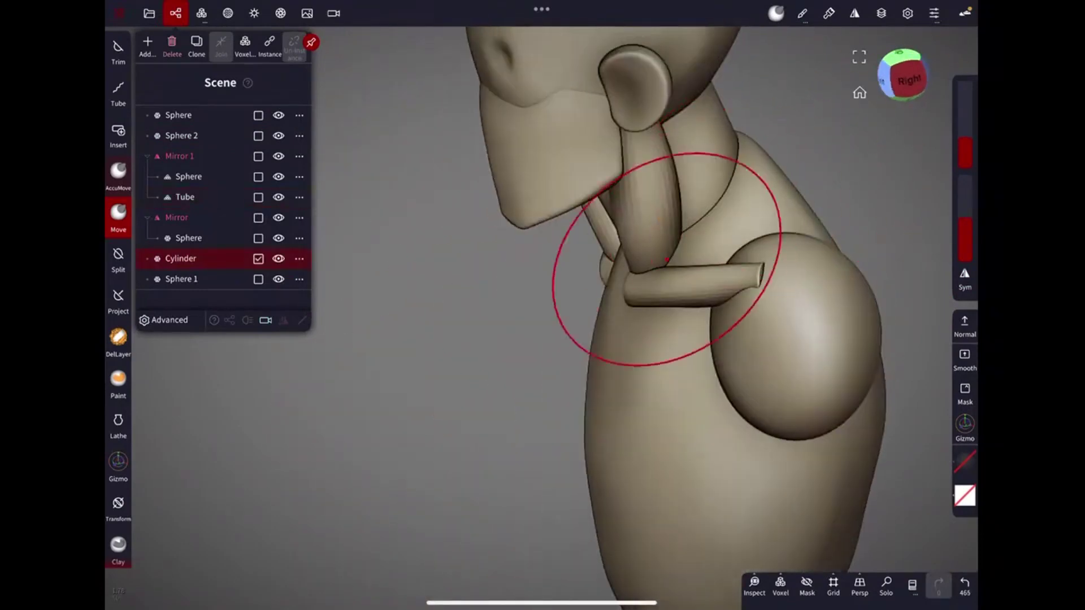
mouse_move(666, 259)
middle_down()
mouse_move(625, 266)
mouse_move(725, 192)
middle_up()
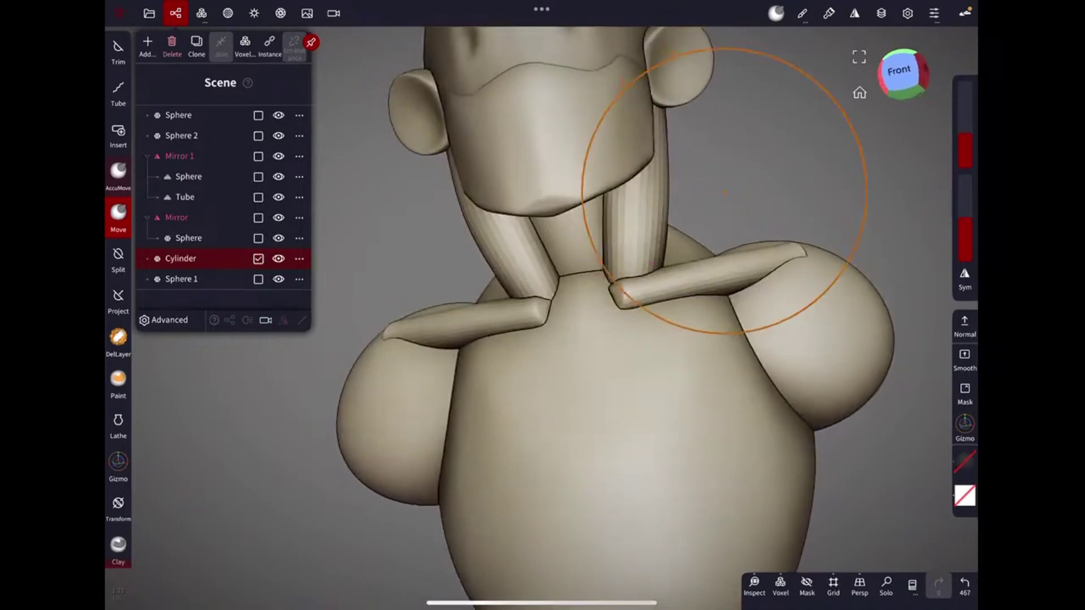
Set symmetry on the isolated neck cylinder, enable Sym, and shape it with mirrored strokes.
click(886, 586)
click(854, 13)
click(897, 359)
click(942, 333)
click(886, 586)
click(854, 13)
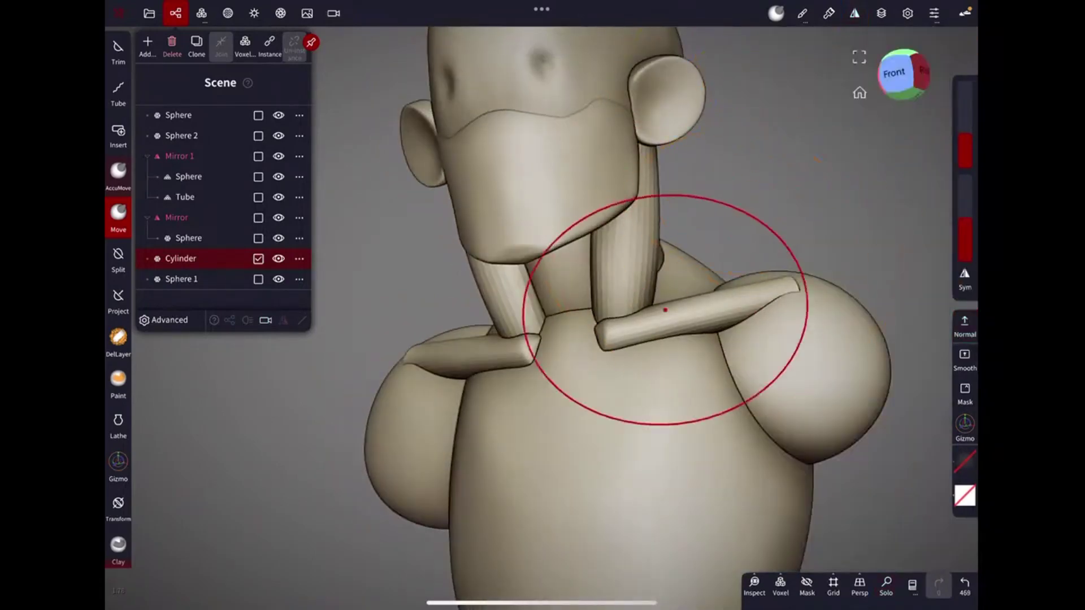
click(964, 277)
mouse_move(708, 256)
mouse_down()
mouse_move(649, 242)
mouse_move(625, 266)
mouse_move(633, 198)
mouse_move(599, 231)
mouse_up()
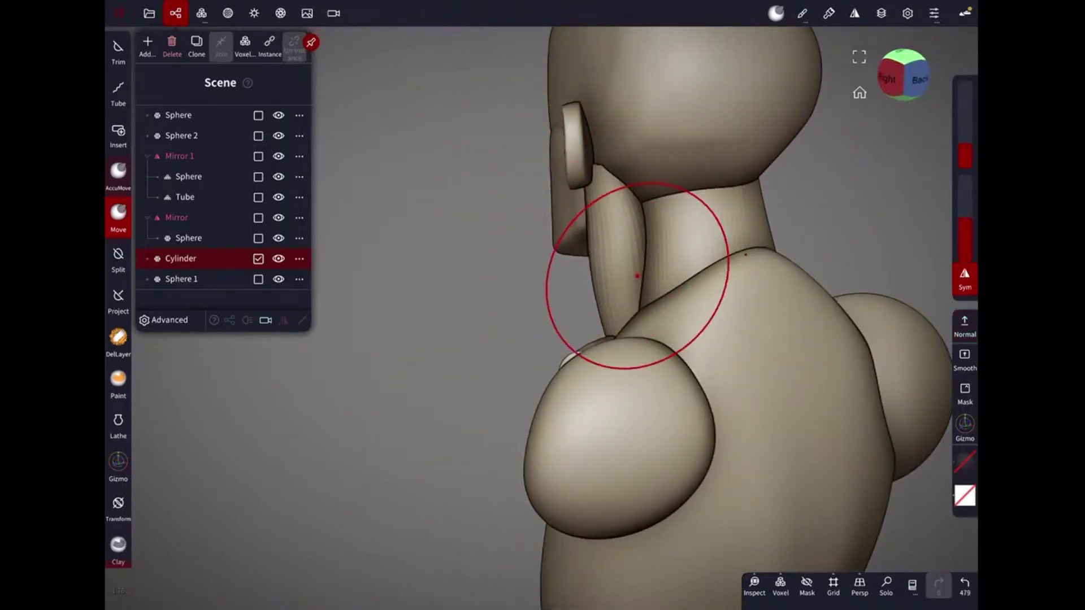
mouse_move(637, 275)
mouse_down()
mouse_move(787, 230)
mouse_move(771, 484)
mouse_move(761, 258)
mouse_move(767, 428)
mouse_move(819, 182)
mouse_move(770, 303)
mouse_move(696, 234)
mouse_move(714, 303)
mouse_up()
click(639, 321)
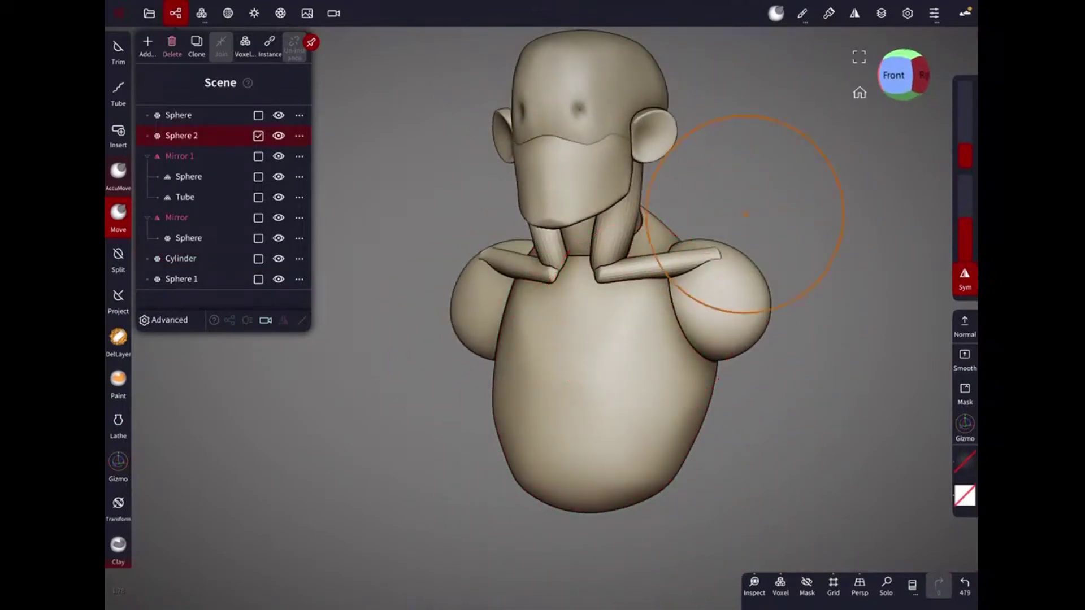
drag(722, 286, 763, 286)
Clone the sphere in Mirror 1, flatten it into chest plates, and fit the shoulder sphere against it.
click(118, 464)
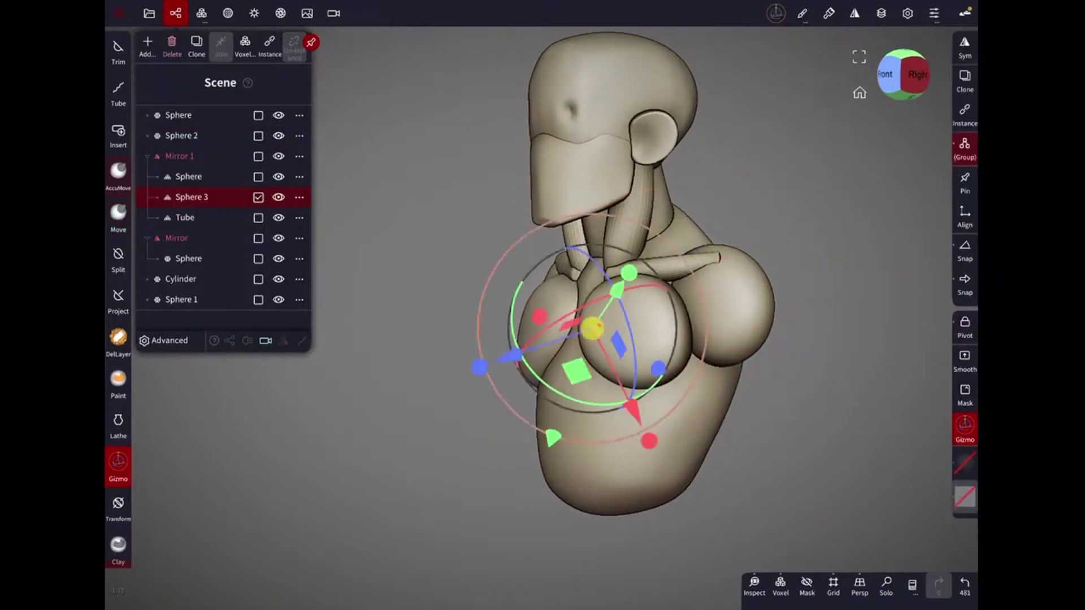
click(118, 213)
scroll(735, 283, up, 2)
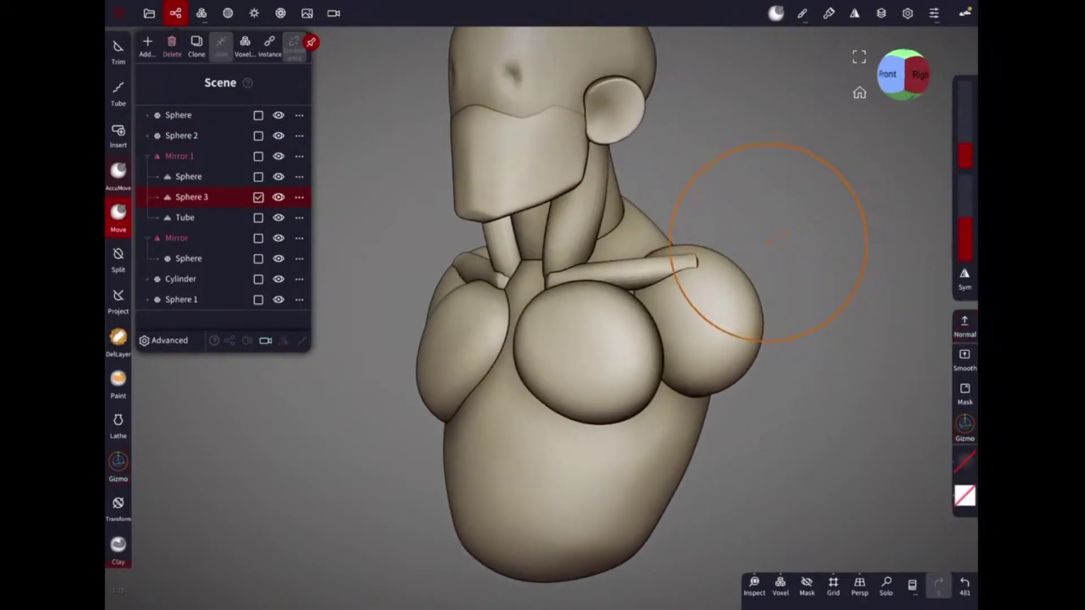
mouse_move(534, 319)
mouse_down()
mouse_move(686, 230)
mouse_move(734, 283)
mouse_move(642, 266)
mouse_move(791, 226)
mouse_move(661, 290)
mouse_move(424, 363)
mouse_move(523, 392)
mouse_move(715, 330)
mouse_move(654, 349)
mouse_move(763, 279)
mouse_move(705, 301)
mouse_move(593, 286)
mouse_move(562, 308)
mouse_move(672, 342)
mouse_move(707, 303)
mouse_move(608, 336)
mouse_up()
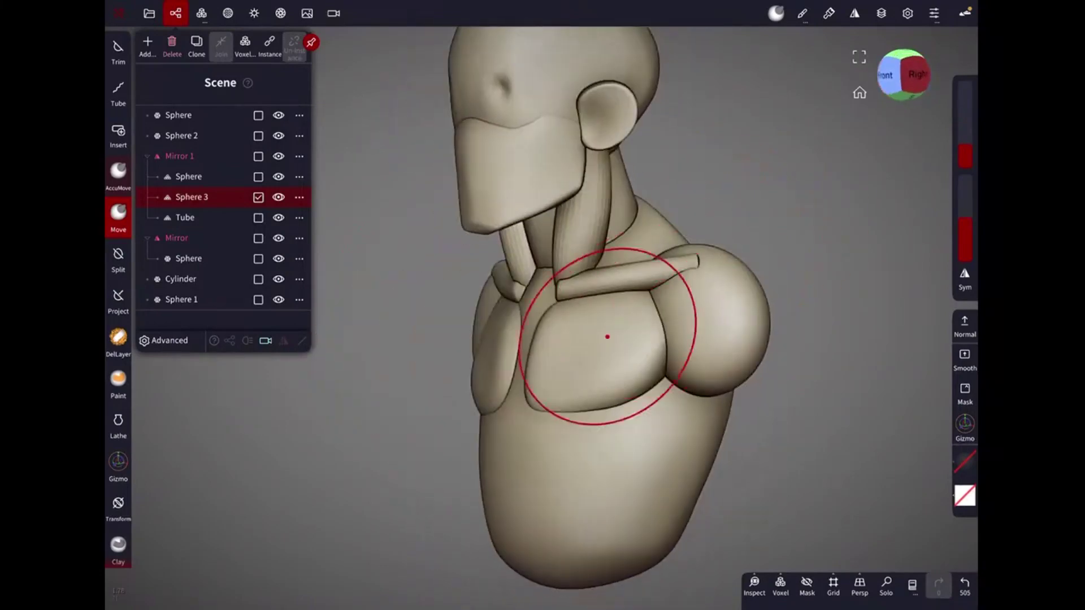
drag(546, 371, 604, 306)
mouse_move(654, 354)
mouse_down()
mouse_move(552, 423)
mouse_move(649, 315)
mouse_move(642, 334)
mouse_move(778, 305)
mouse_move(817, 158)
mouse_up()
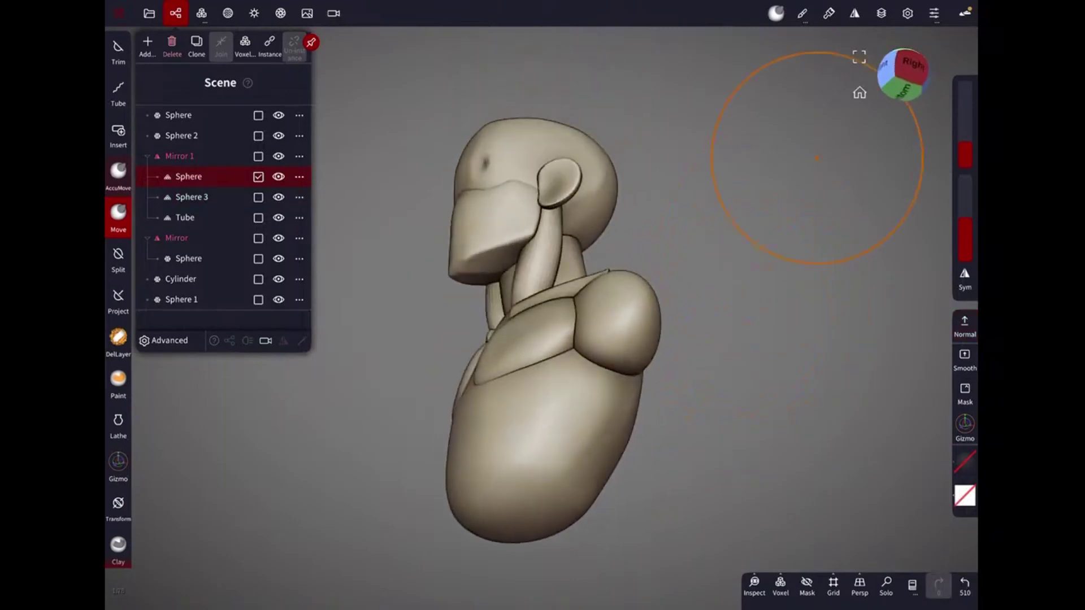
drag(673, 301, 734, 311)
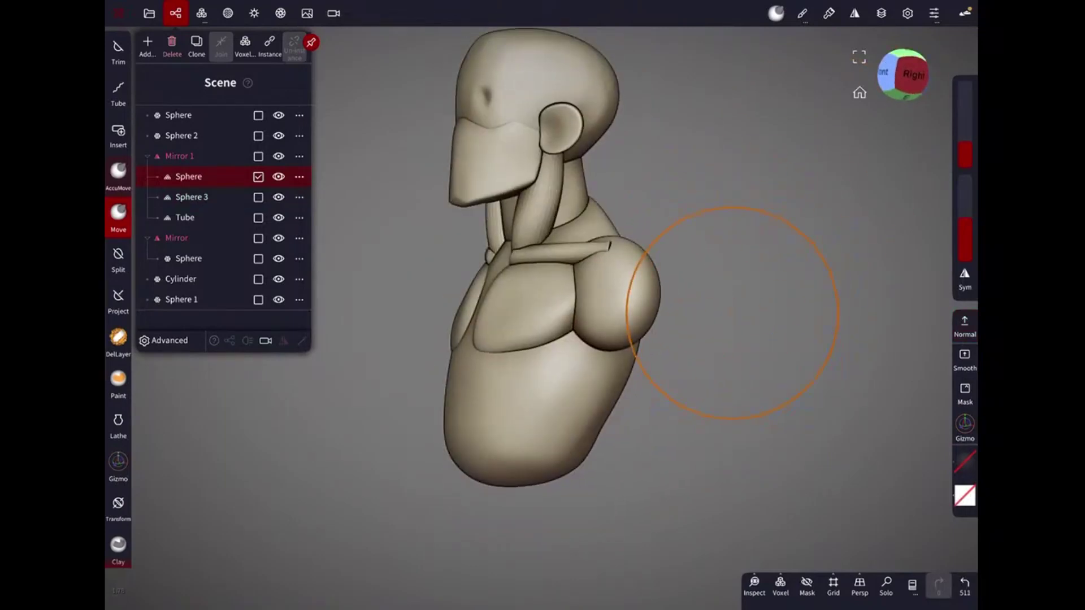
Duplicate the shoulder sphere, then move and stretch the copy down into an upper arm.
key(g)
key(1)
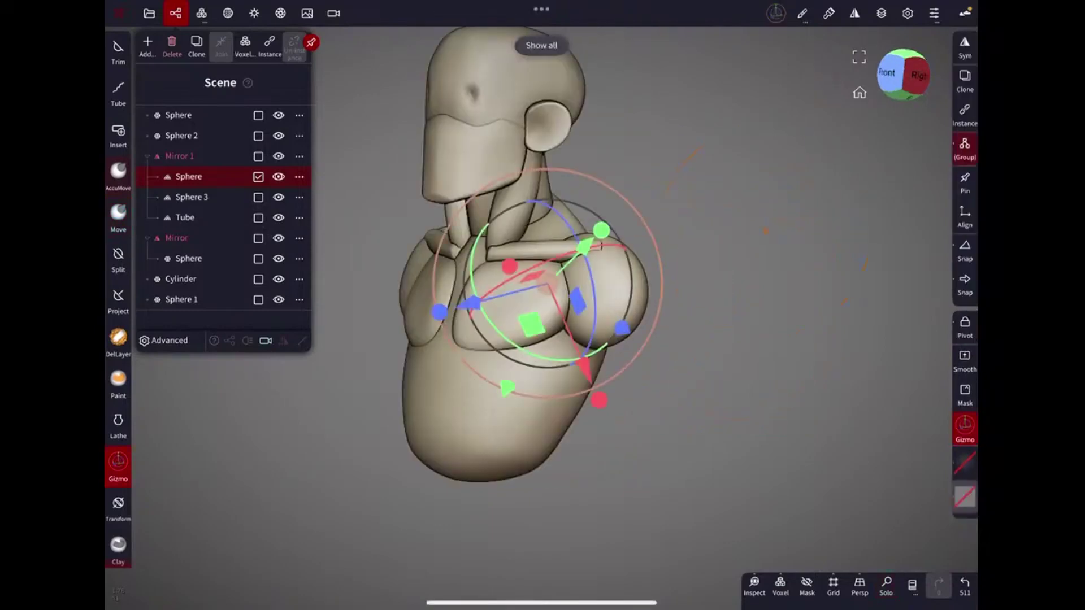
click(964, 79)
drag(632, 271, 669, 342)
drag(615, 469, 613, 467)
Refine the upper arm with Move and the Gizmo, checking it from side and front.
click(119, 214)
drag(735, 339, 622, 339)
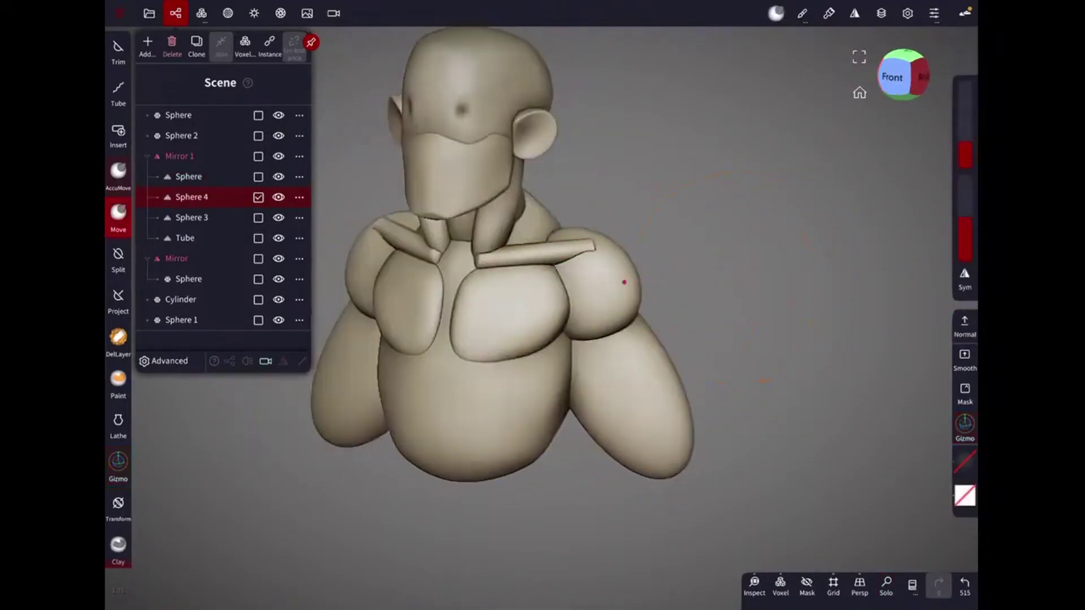
drag(739, 283, 572, 259)
key(g)
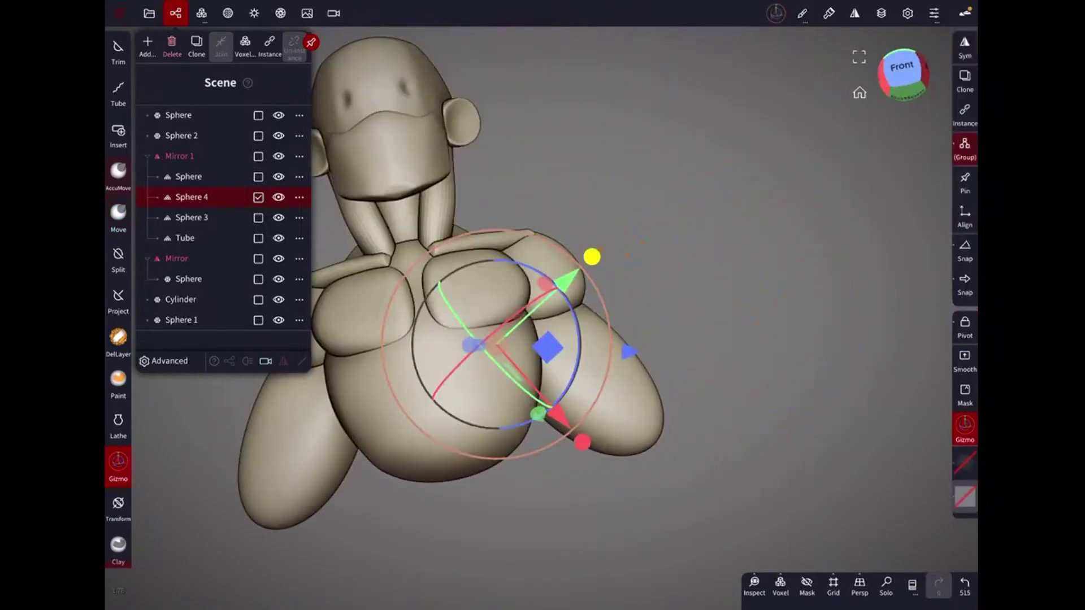
drag(565, 339, 436, 370)
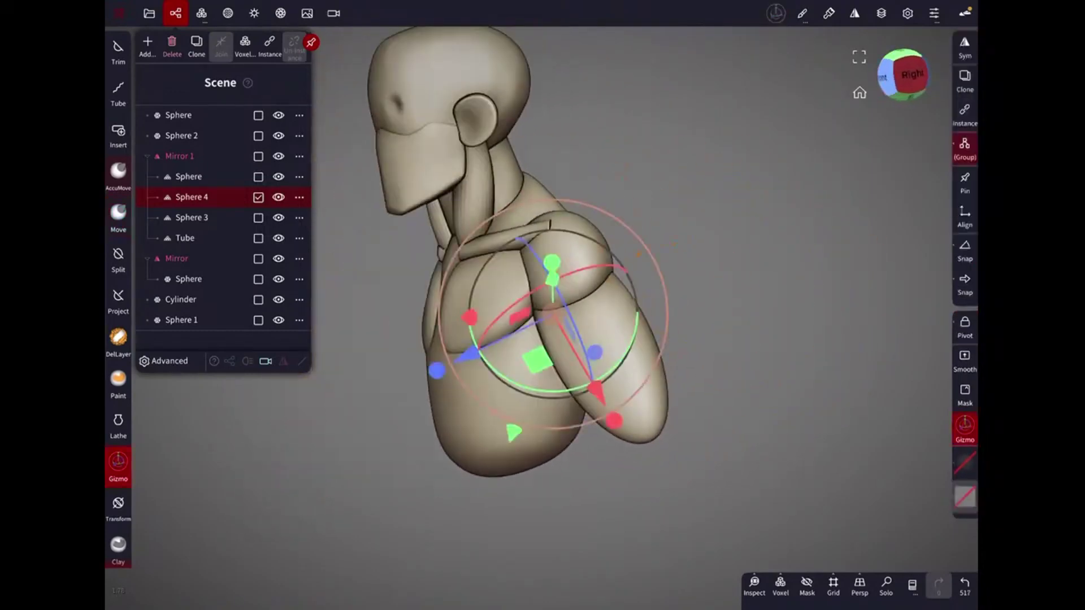
click(118, 215)
mouse_move(630, 424)
mouse_down()
mouse_move(599, 311)
mouse_move(624, 291)
mouse_up()
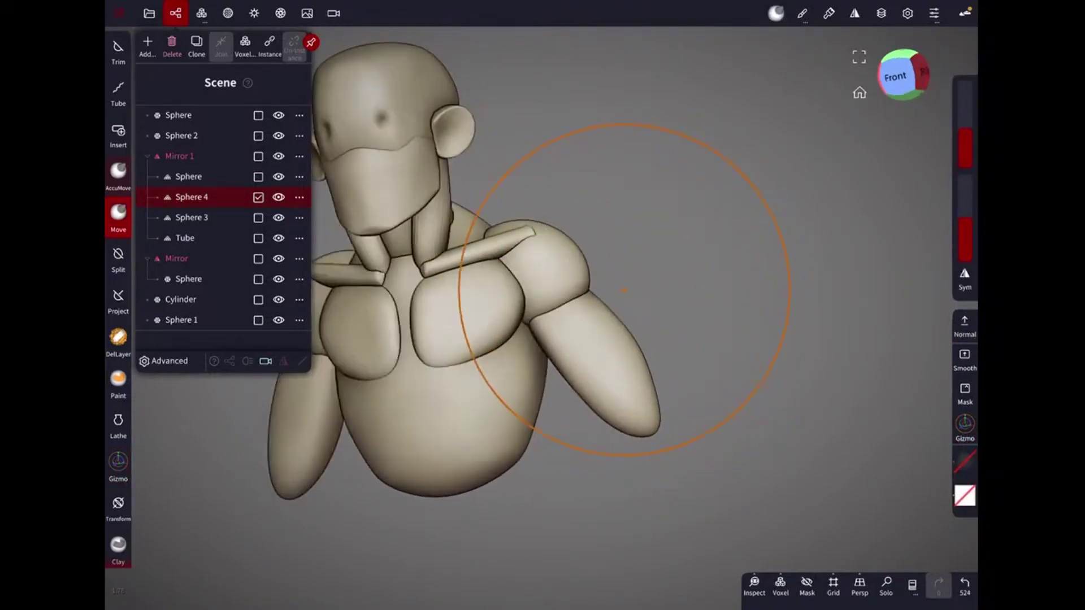
click(526, 275)
mouse_move(624, 290)
mouse_down()
mouse_move(531, 277)
mouse_move(581, 212)
mouse_move(564, 293)
mouse_move(565, 273)
mouse_move(655, 295)
mouse_move(565, 283)
mouse_move(593, 271)
mouse_up()
Isolate the head sphere, voxel-remesh it at resolution 144, and orbit to check the ears.
click(181, 320)
click(258, 115)
click(118, 213)
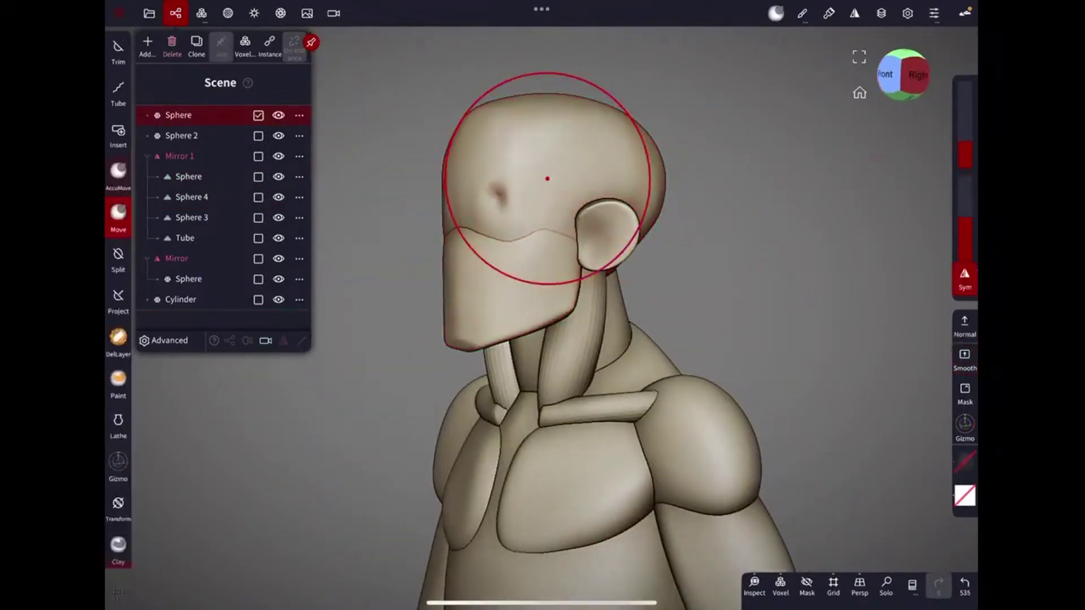
click(886, 586)
click(201, 13)
drag(215, 171, 240, 171)
click(223, 151)
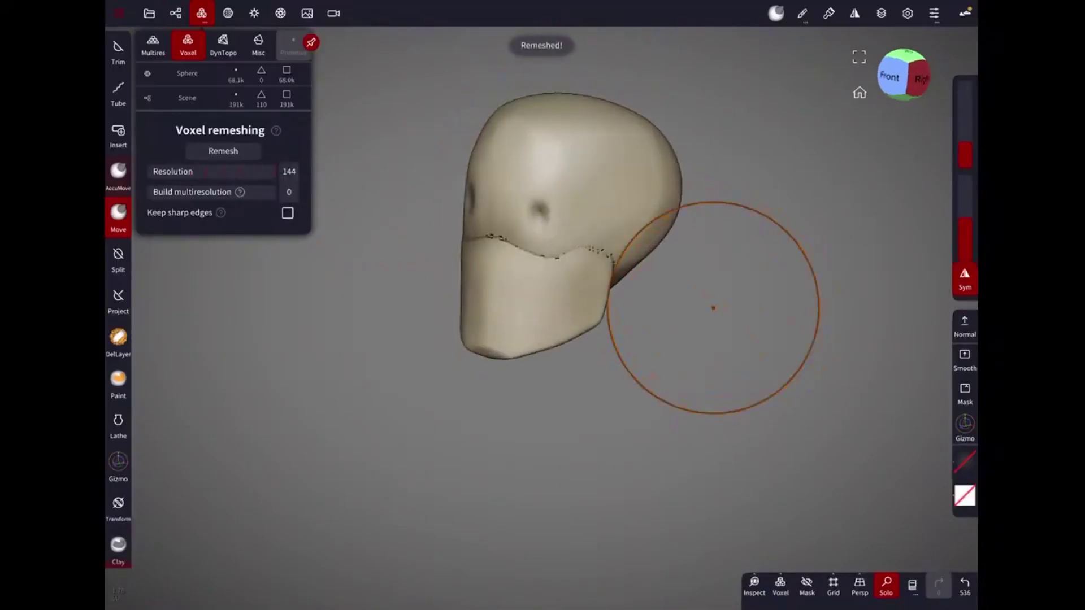
drag(715, 308, 703, 363)
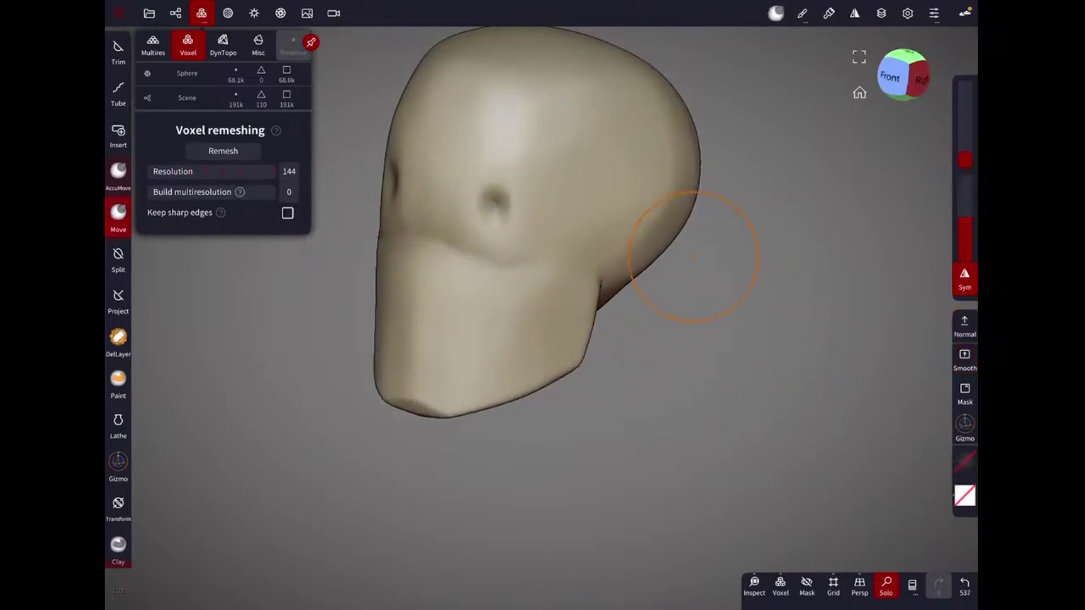
drag(694, 257, 538, 272)
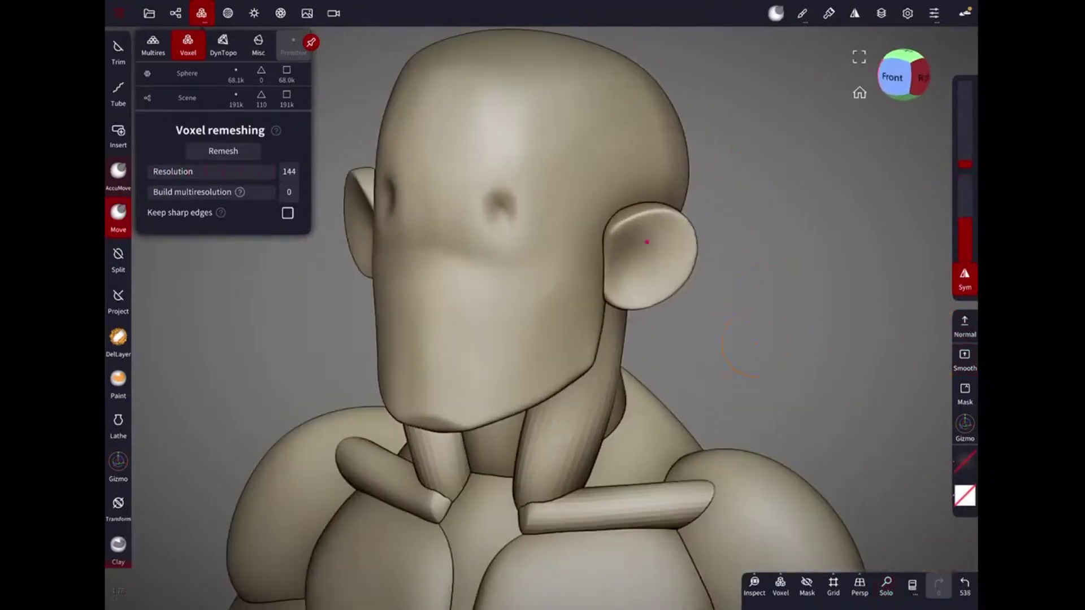
mouse_move(701, 177)
mouse_down()
mouse_move(780, 177)
mouse_move(727, 209)
mouse_move(756, 218)
mouse_move(837, 171)
mouse_move(671, 168)
mouse_up()
Show the whole figure and undo the stray brow strokes over the eyes.
click(671, 168)
click(886, 586)
click(965, 586)
mouse_move(672, 168)
mouse_down()
mouse_move(683, 194)
mouse_move(600, 219)
mouse_up()
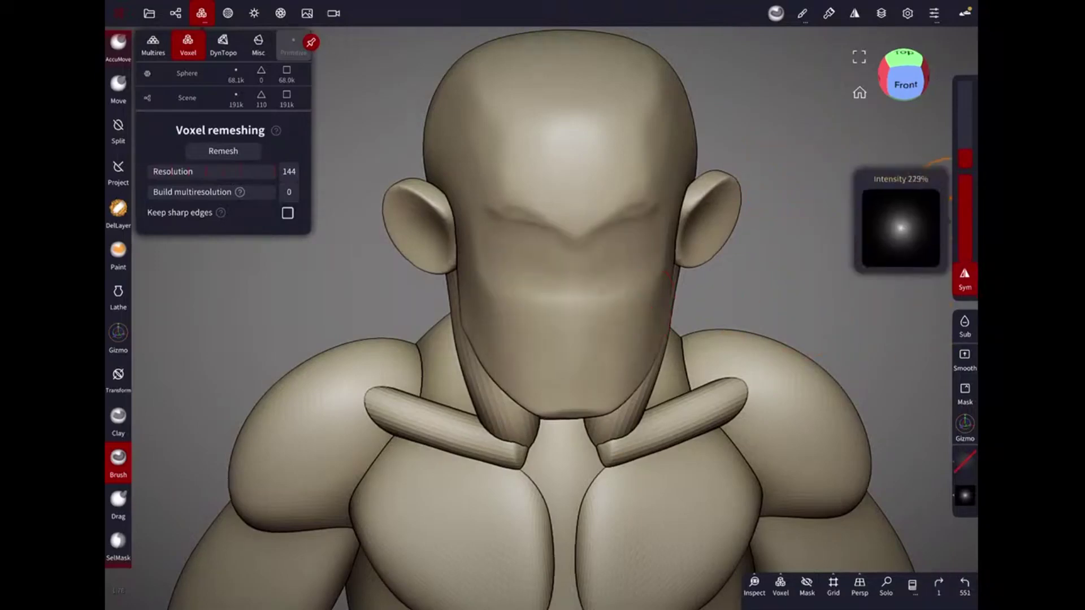
key(ctrl+z)
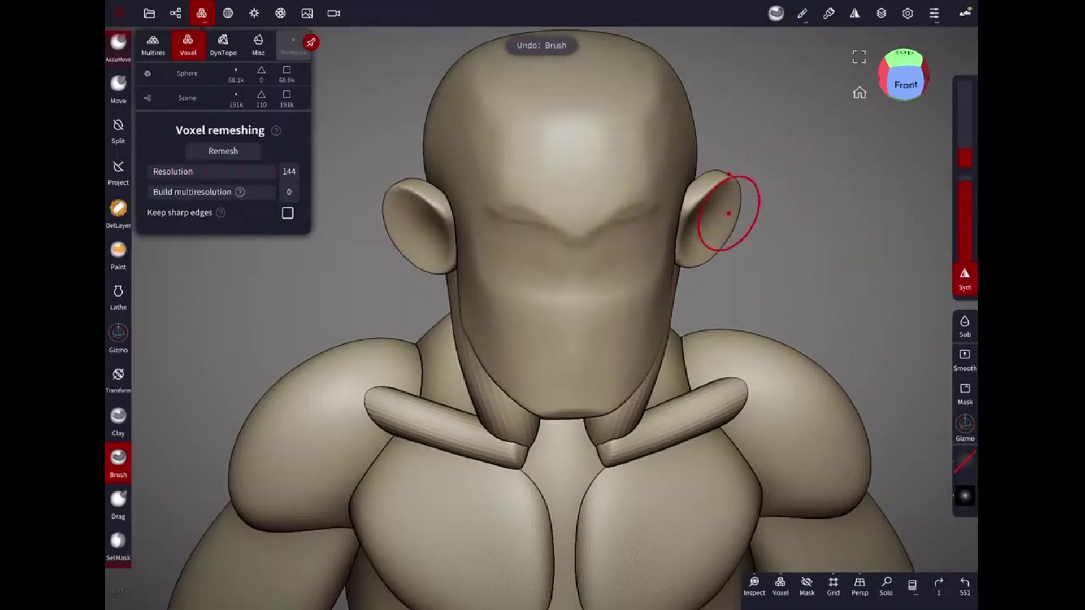
drag(526, 237, 558, 225)
key(ctrl+z)
key(ctrl+z)
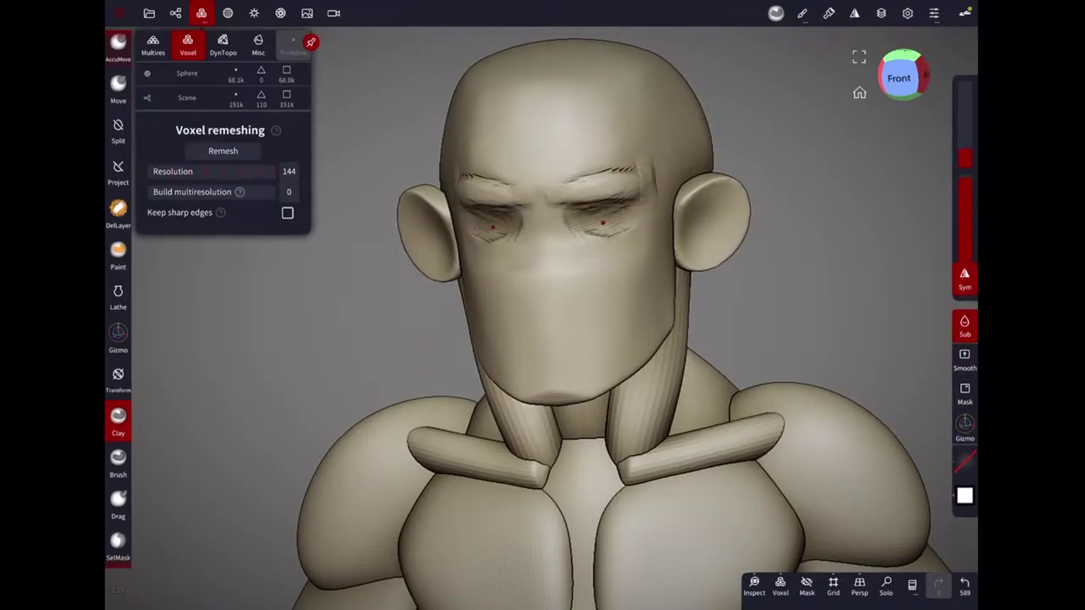
Carve deeper eye sockets under the brow with the Clay brush set to subtract.
drag(692, 160, 632, 195)
middle_drag(531, 226, 568, 226)
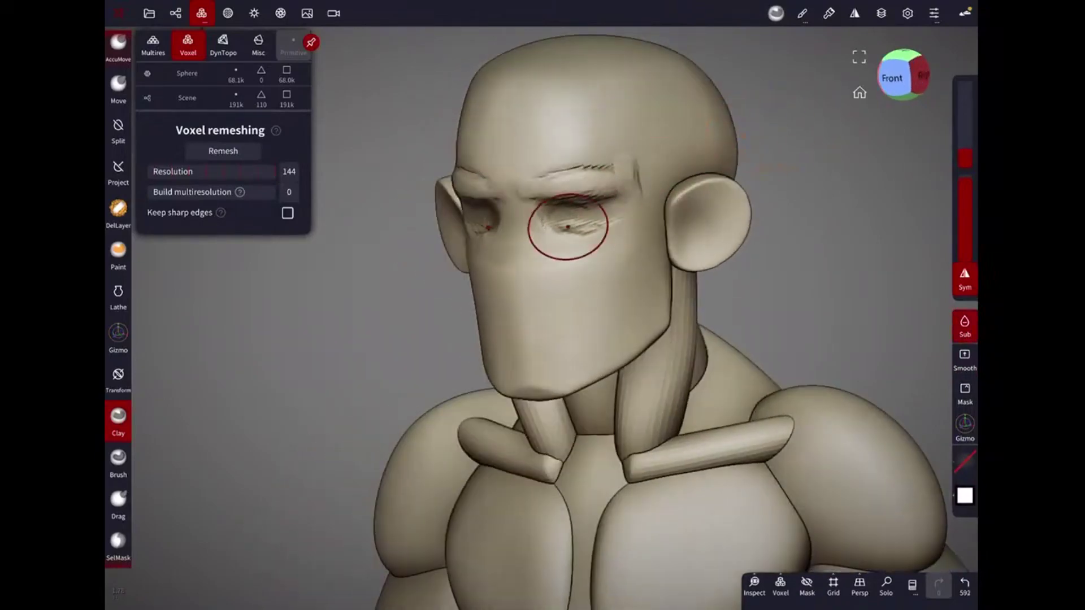
middle_drag(464, 219, 563, 227)
click(964, 325)
middle_drag(565, 339, 508, 339)
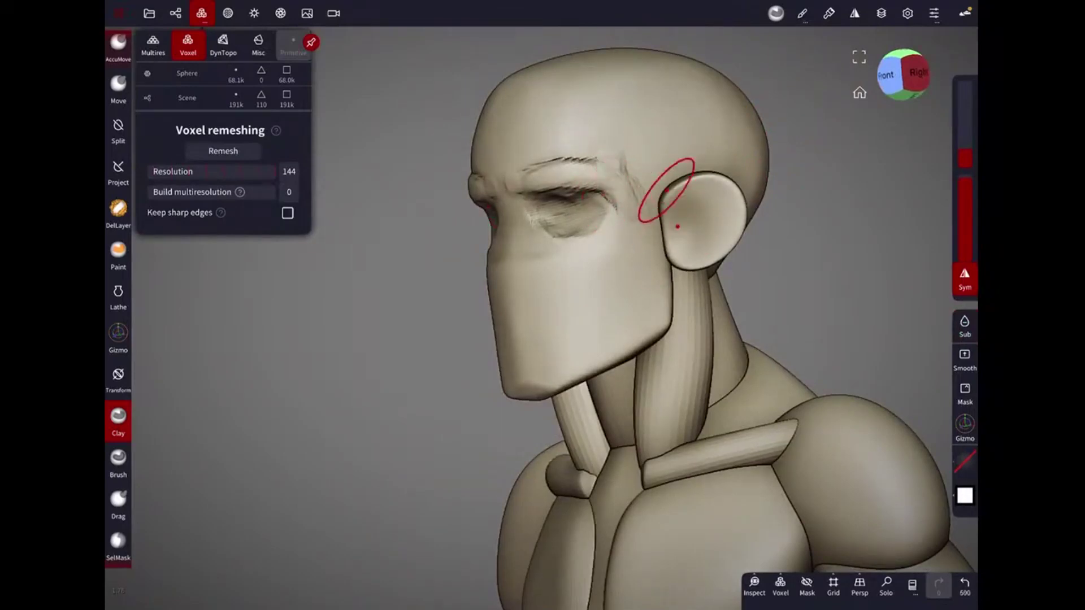
mouse_move(751, 165)
middle_down()
mouse_move(775, 206)
mouse_move(791, 209)
middle_up()
click(118, 84)
middle_drag(622, 254, 674, 243)
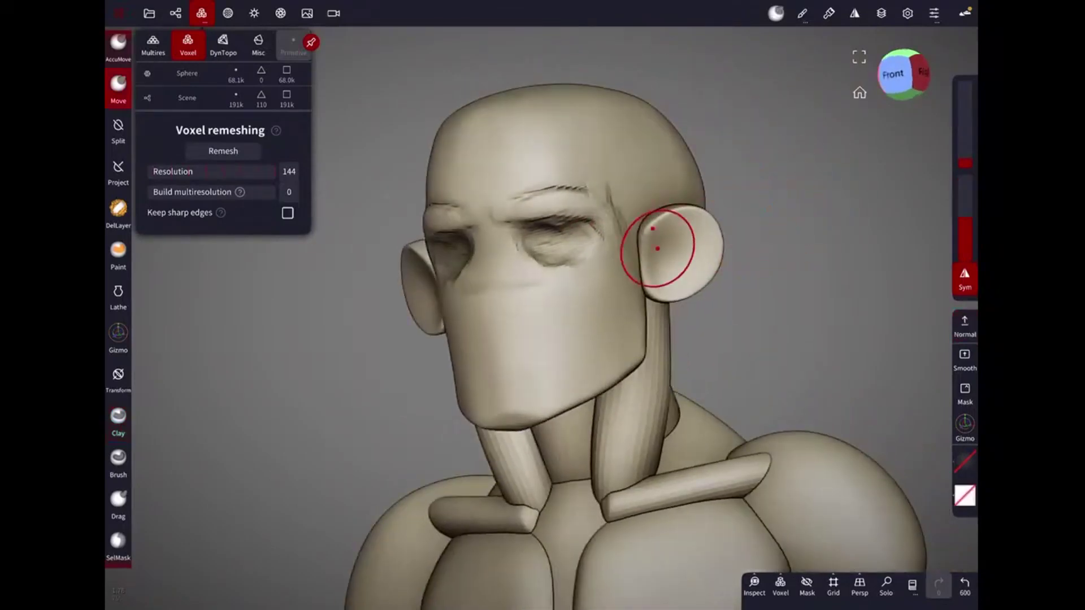
click(118, 418)
mouse_move(531, 249)
mouse_down()
mouse_move(582, 254)
mouse_move(570, 268)
mouse_up()
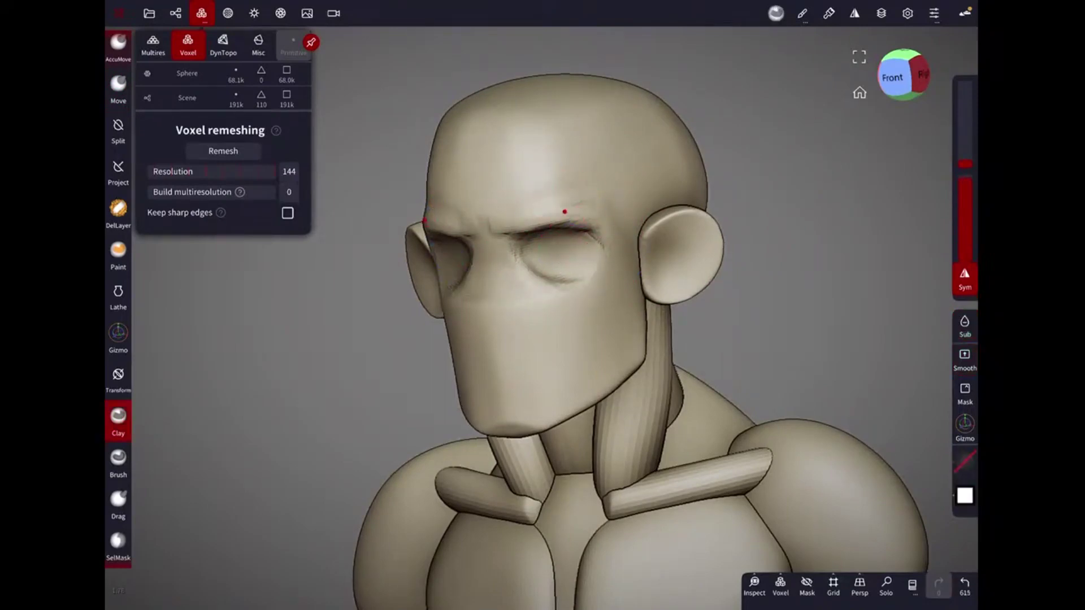
Inspect the head from the side with Move active and select the neck cylinder.
middle_drag(595, 290, 593, 208)
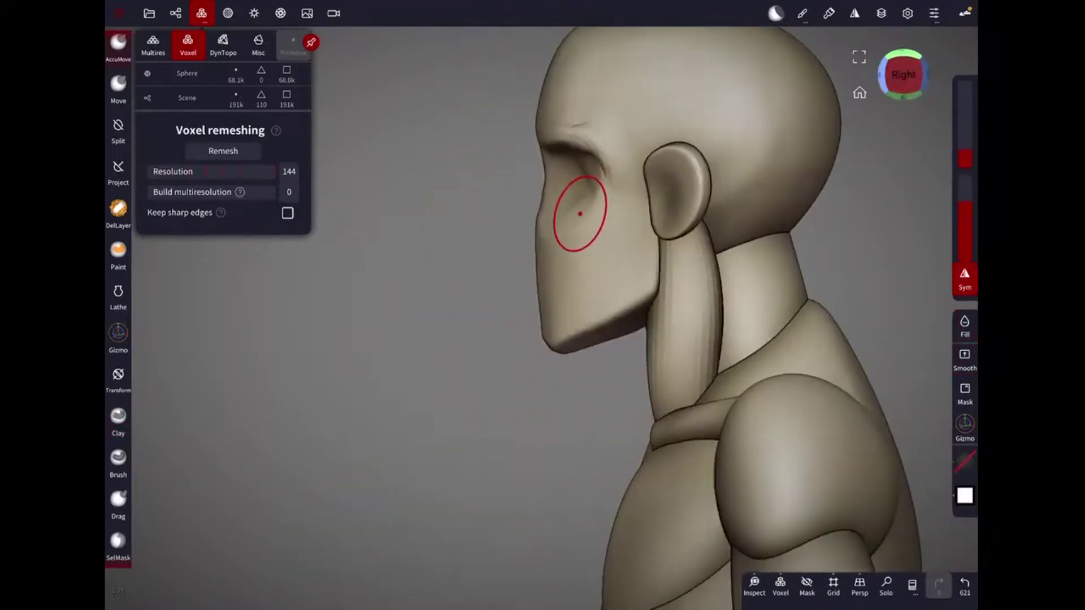
click(118, 85)
middle_drag(561, 273, 510, 259)
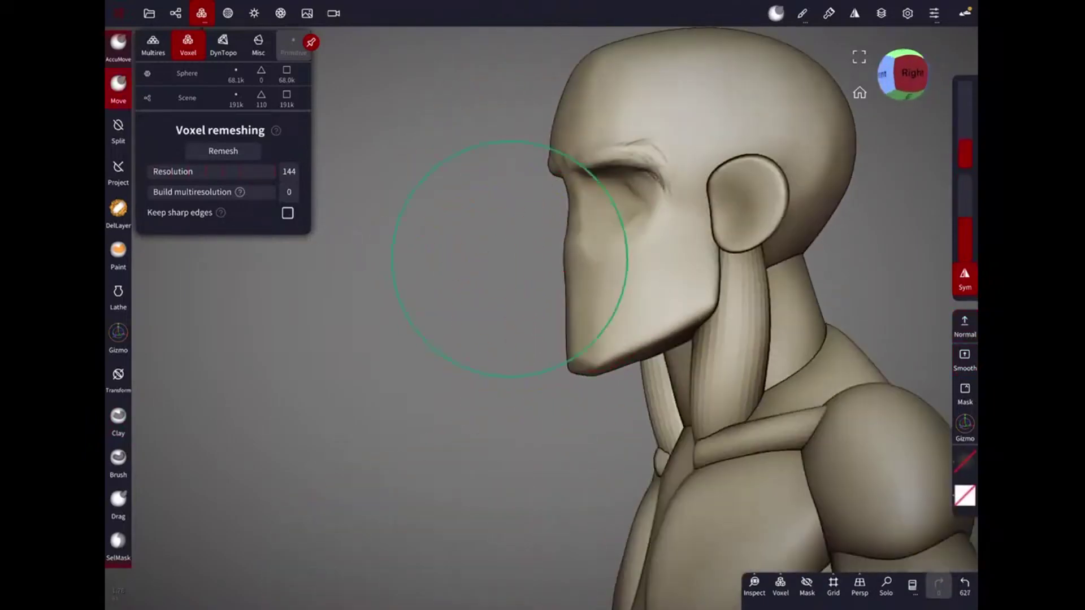
click(118, 85)
mouse_move(569, 302)
middle_down()
mouse_move(810, 229)
mouse_move(726, 242)
middle_up()
click(642, 424)
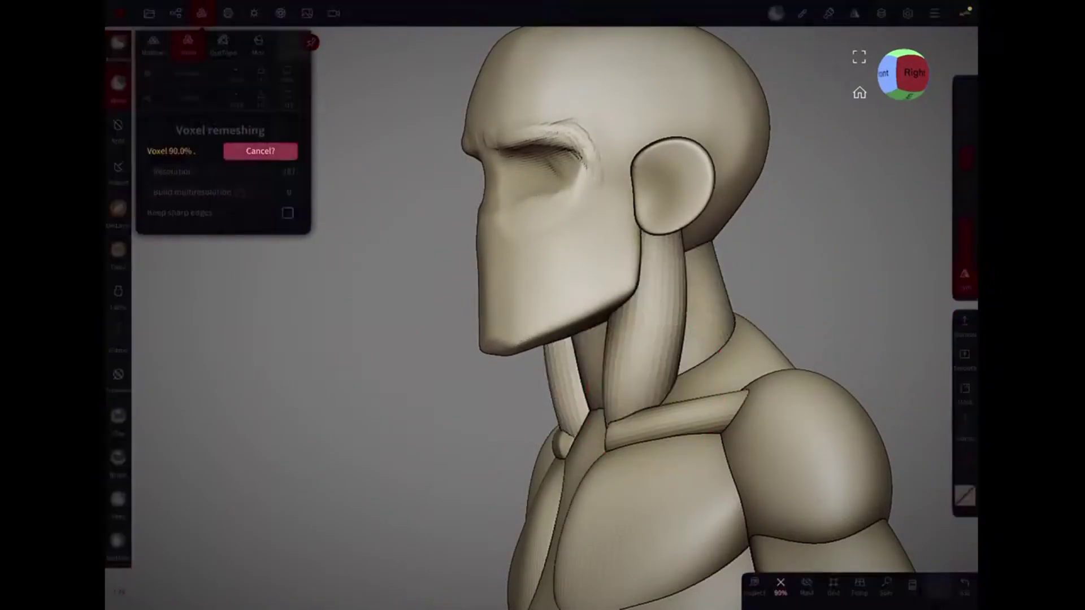
Smooth the remeshed neck cylinder and check it against the full figure.
drag(675, 362, 699, 272)
click(118, 457)
middle_drag(699, 271, 750, 293)
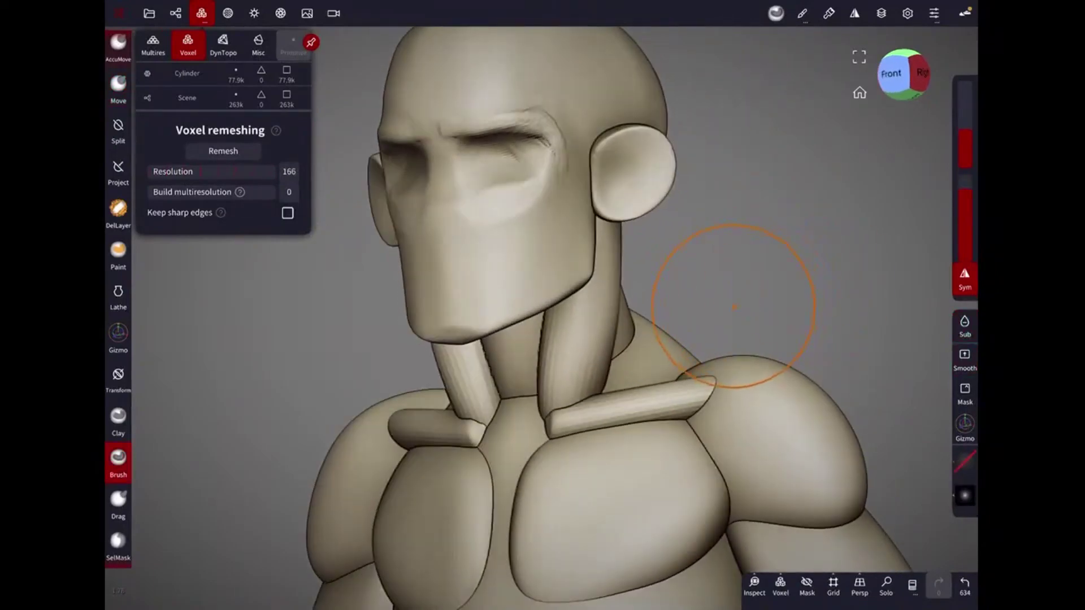
click(886, 585)
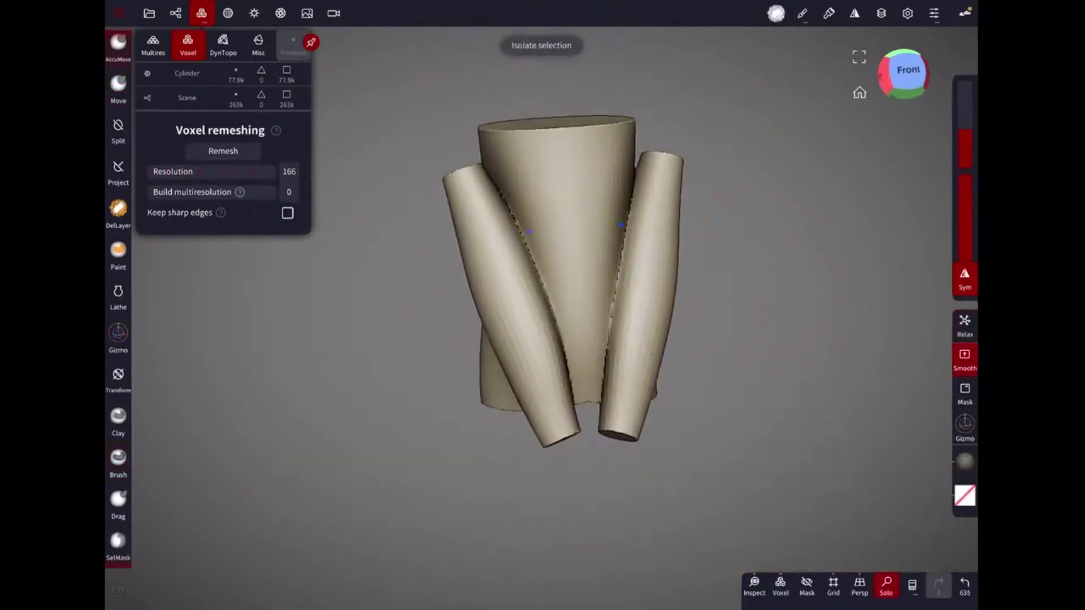
click(886, 585)
click(118, 85)
mouse_move(706, 283)
middle_down()
mouse_move(569, 194)
mouse_move(639, 268)
middle_up()
middle_drag(625, 202, 666, 279)
Build up and reshape the neck with Clay and Move so it blends into the chest.
click(886, 585)
drag(626, 295, 647, 245)
click(118, 418)
mouse_move(627, 362)
mouse_down()
mouse_move(625, 387)
mouse_move(635, 383)
mouse_up()
click(887, 584)
mouse_move(716, 283)
middle_down()
mouse_move(721, 393)
mouse_move(545, 315)
mouse_move(565, 308)
middle_up()
click(118, 85)
drag(511, 279, 509, 274)
mouse_move(790, 240)
middle_down()
mouse_move(700, 236)
mouse_move(661, 275)
middle_up()
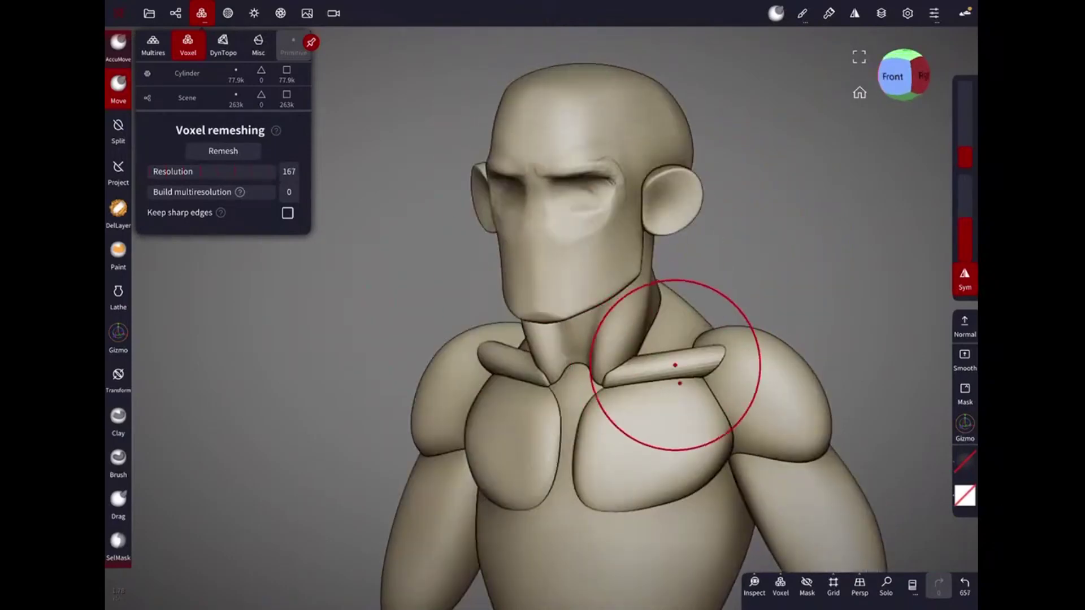
middle_drag(577, 353, 727, 193)
click(731, 363)
Turn on smooth shading for the head and push the brow and eye area into shape.
middle_drag(731, 364, 496, 243)
click(227, 13)
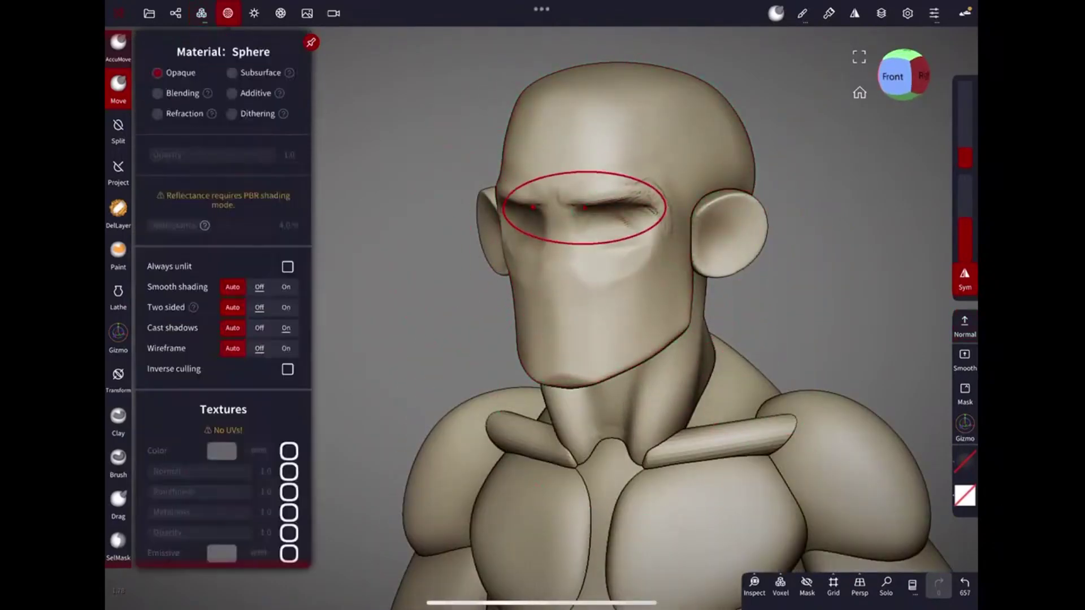
drag(531, 289, 543, 254)
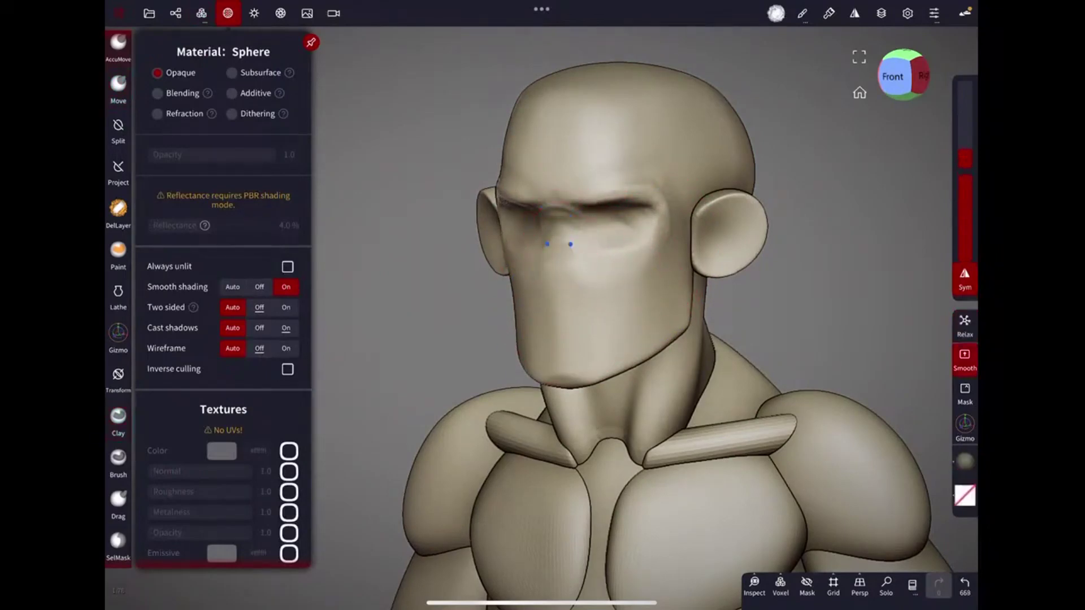
click(118, 418)
drag(768, 132, 746, 166)
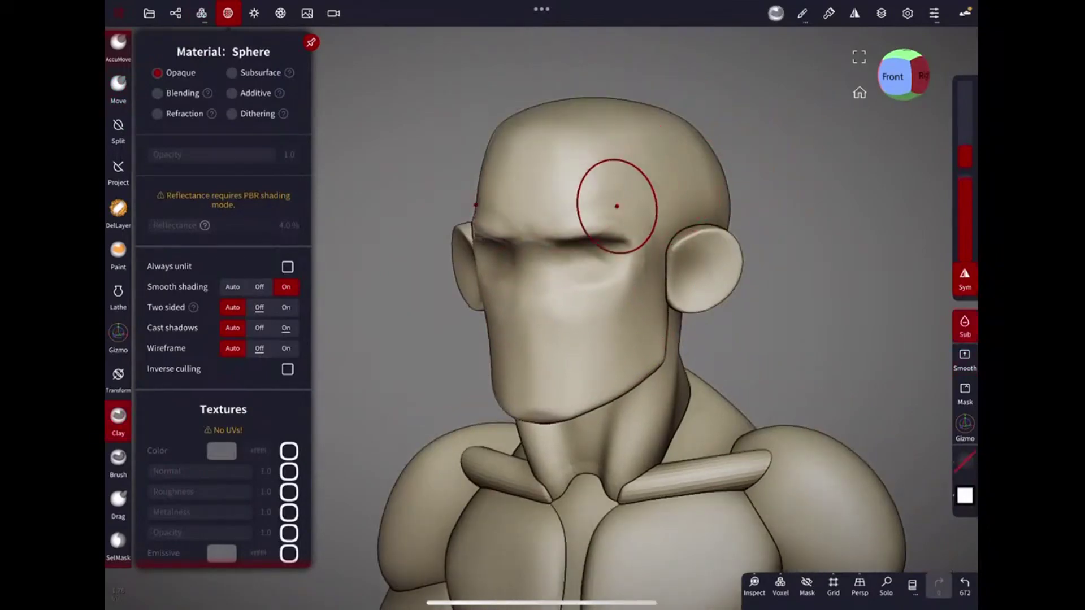
mouse_move(771, 141)
mouse_down()
mouse_move(704, 170)
mouse_move(695, 237)
mouse_up()
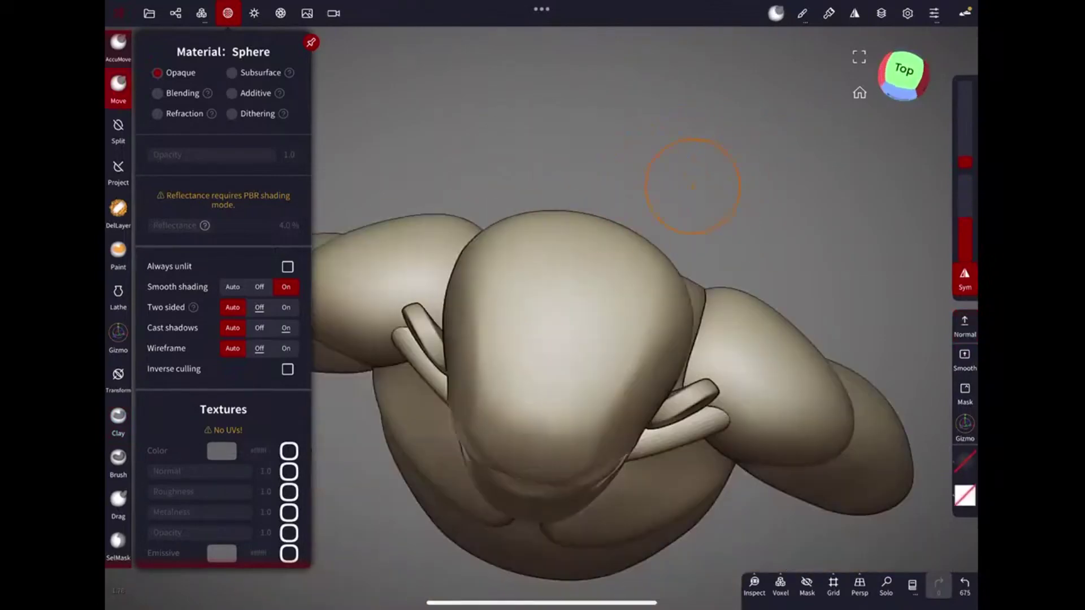
Reshape the top of the head and lower face with Move, undoing a stray stroke.
click(118, 85)
mouse_move(613, 232)
mouse_down()
mouse_move(628, 271)
mouse_move(750, 110)
mouse_move(741, 431)
mouse_up()
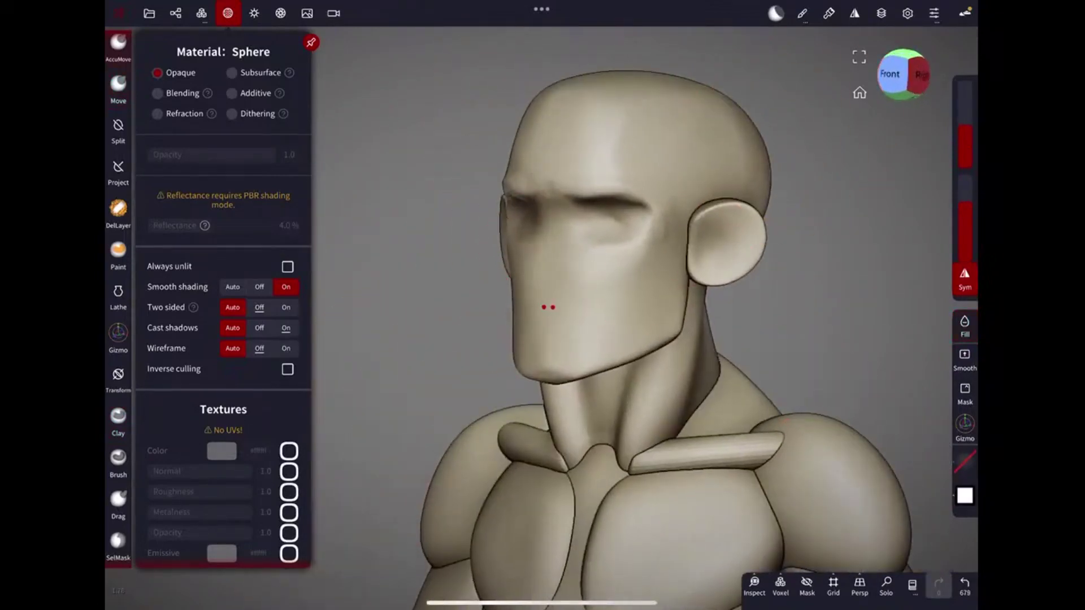
key(ctrl+z)
click(889, 73)
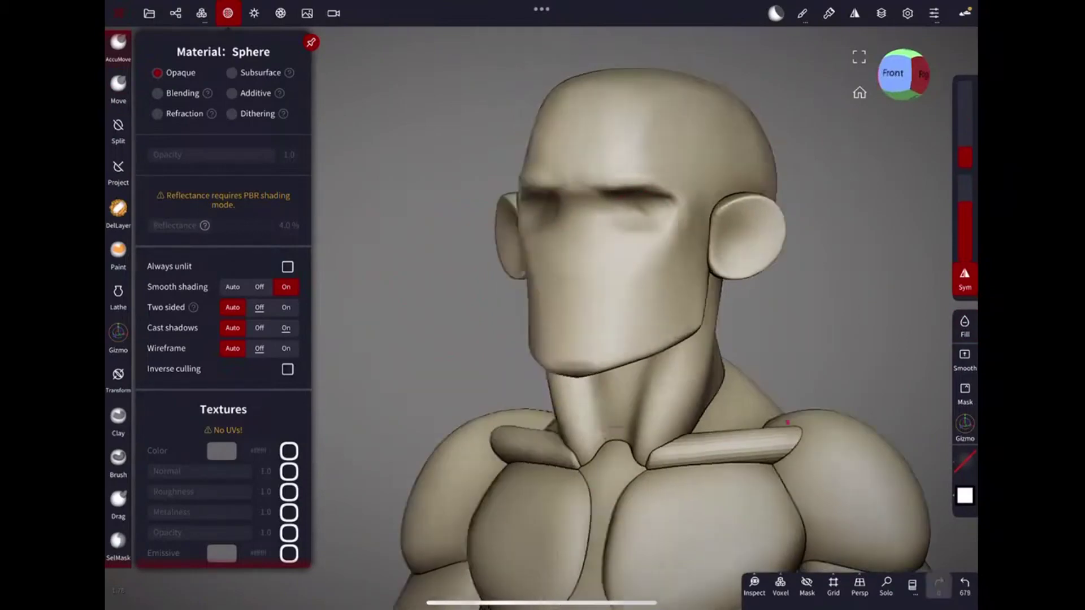
drag(684, 408, 480, 292)
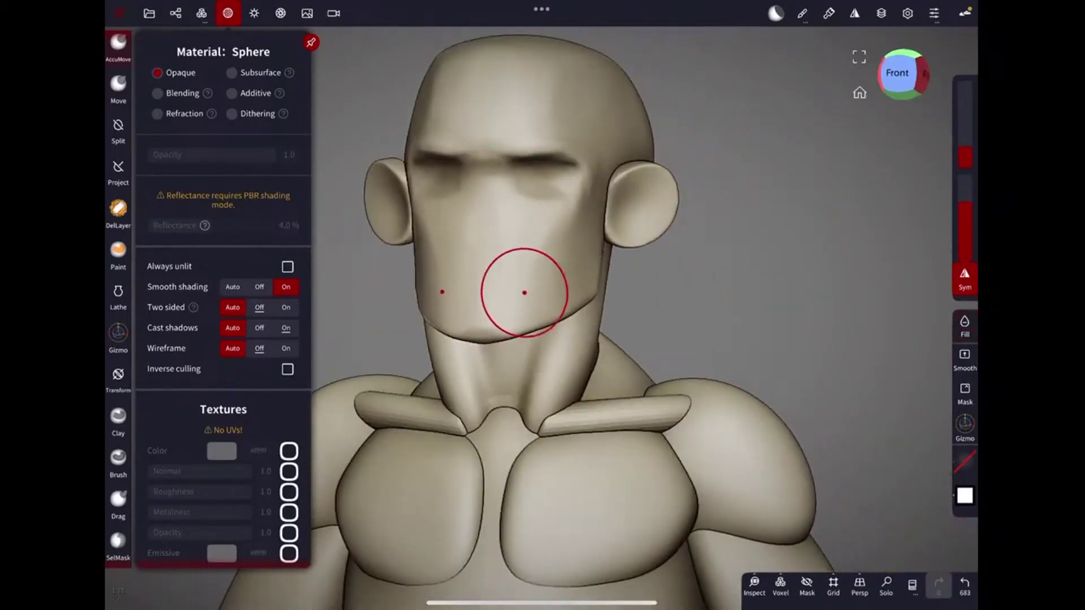
drag(507, 337, 528, 296)
Select the torso and arm Tube below the neck.
drag(654, 387, 549, 201)
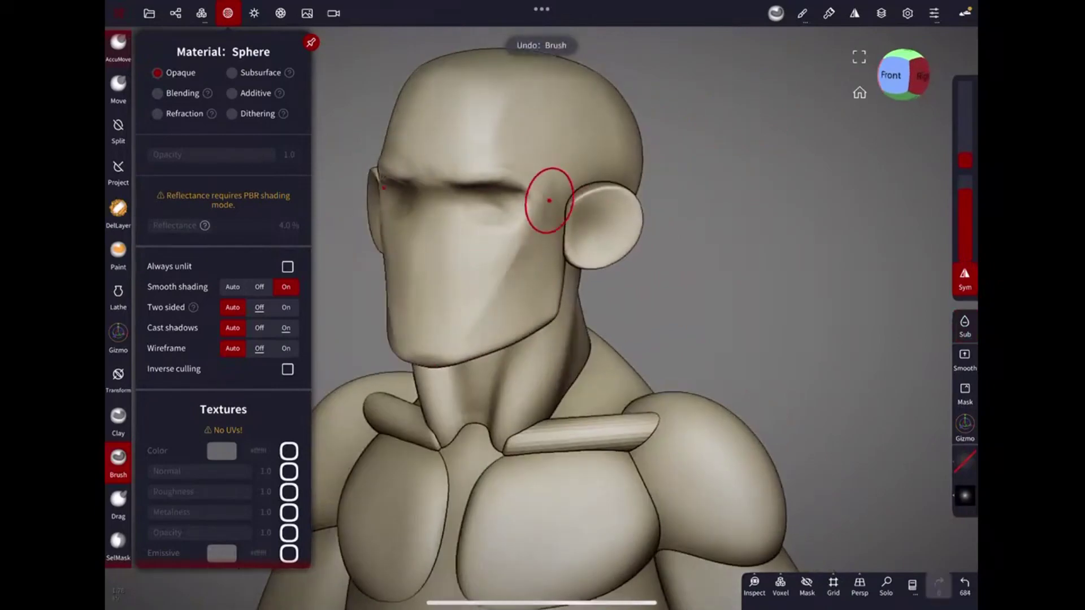
mouse_move(647, 160)
mouse_down()
mouse_move(542, 286)
mouse_move(659, 320)
mouse_up()
click(569, 254)
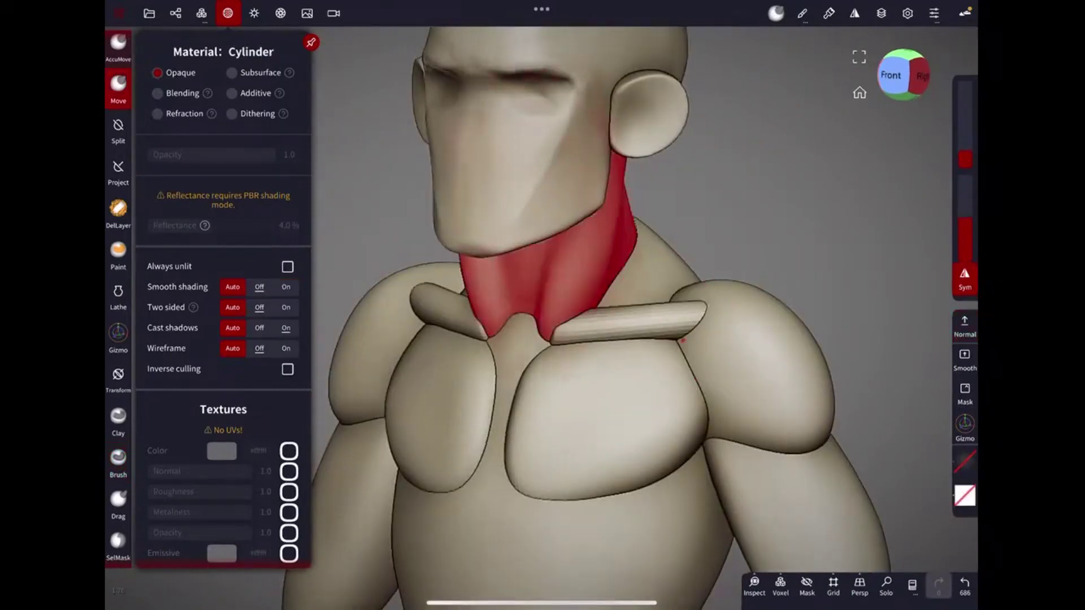
click(593, 301)
mouse_move(594, 300)
mouse_down()
mouse_move(706, 212)
mouse_move(680, 267)
mouse_up()
click(701, 447)
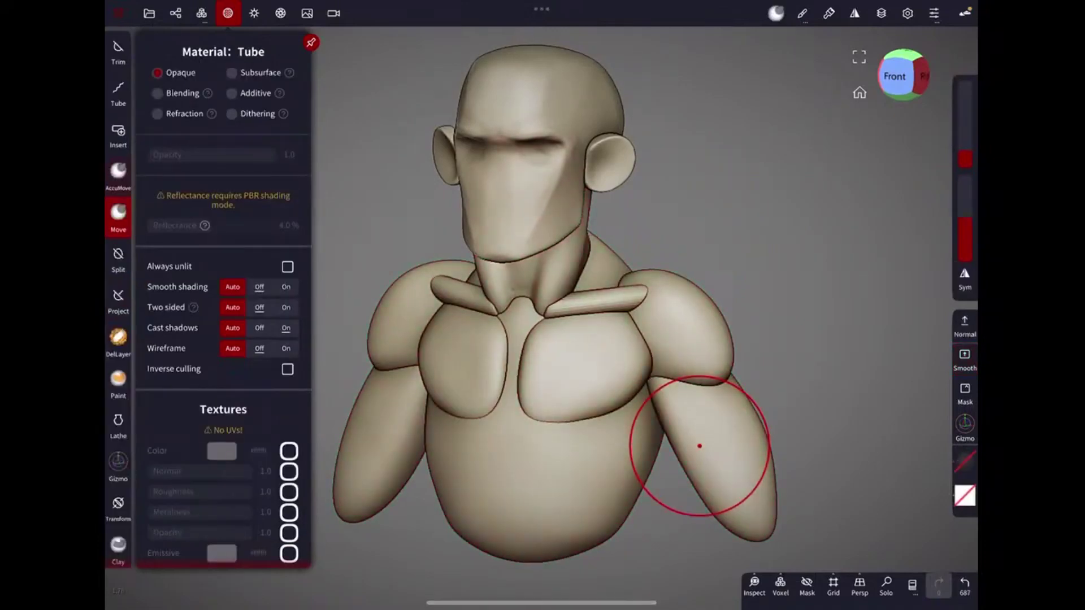
Voxel-remesh the torso Tube and move it out of the Mirror 1 group.
click(175, 13)
click(245, 45)
click(223, 150)
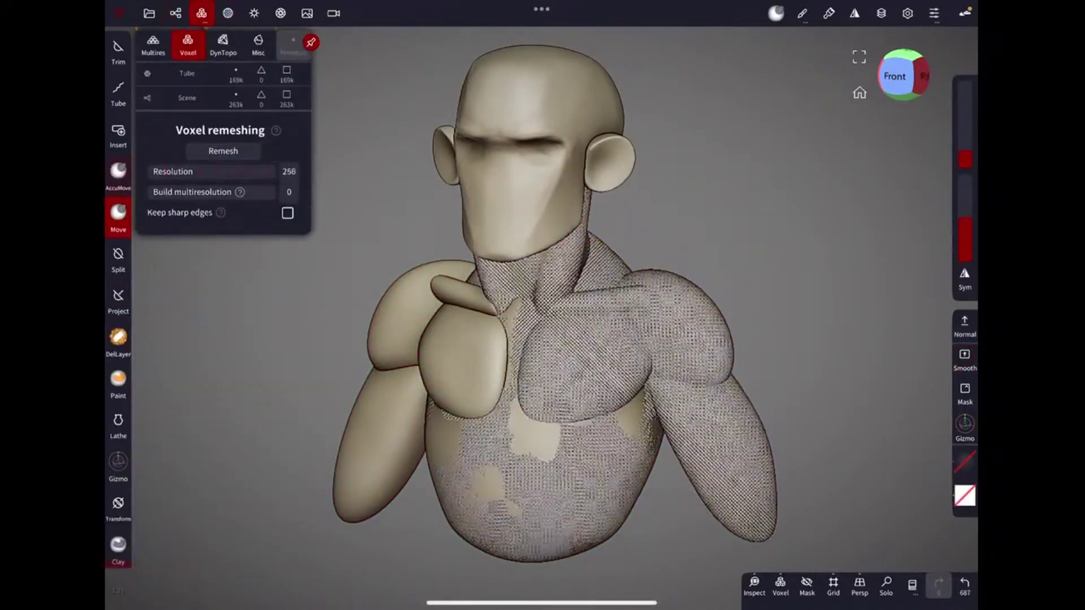
click(245, 46)
drag(174, 156, 175, 136)
Isolate the ear sphere, then undo the scene changes to restore the mirrored side.
click(178, 197)
drag(361, 51, 681, 161)
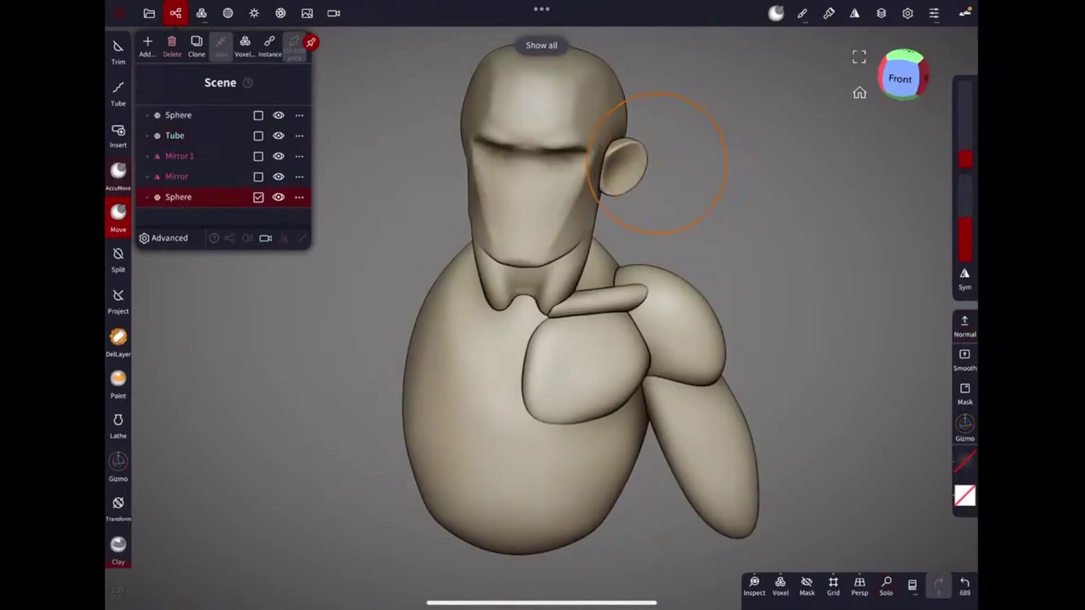
click(886, 586)
click(965, 586)
click(174, 136)
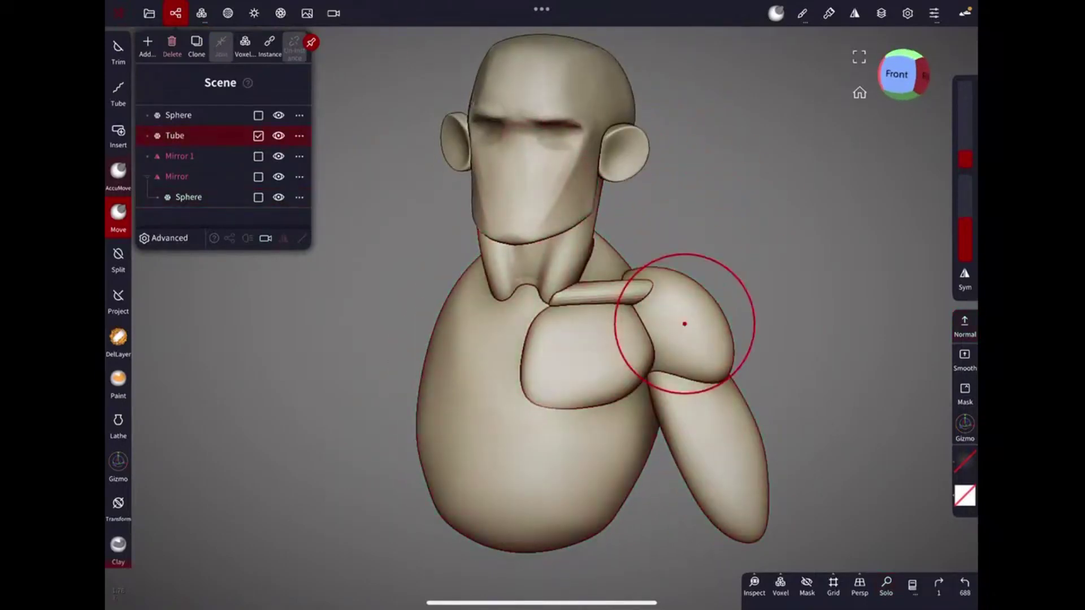
click(964, 586)
click(176, 156)
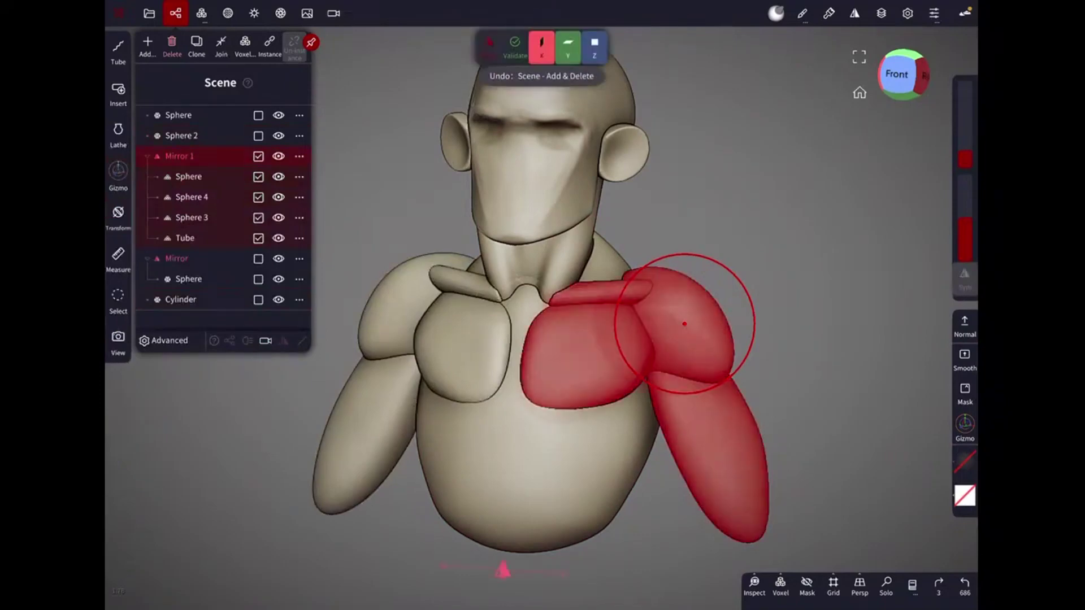
Join Mirror 1's children into one object and turn Solo off.
click(221, 45)
click(552, 136)
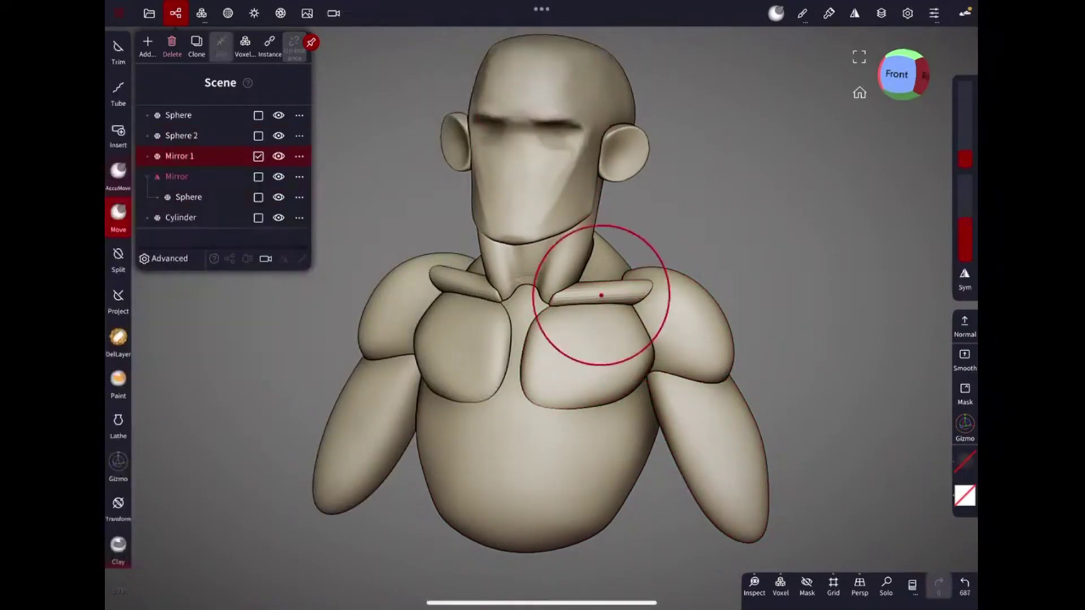
click(886, 586)
click(258, 135)
Join Sphere 2, Mirror 1 and Cylinder and voxel-remesh them at resolution 207.
click(258, 217)
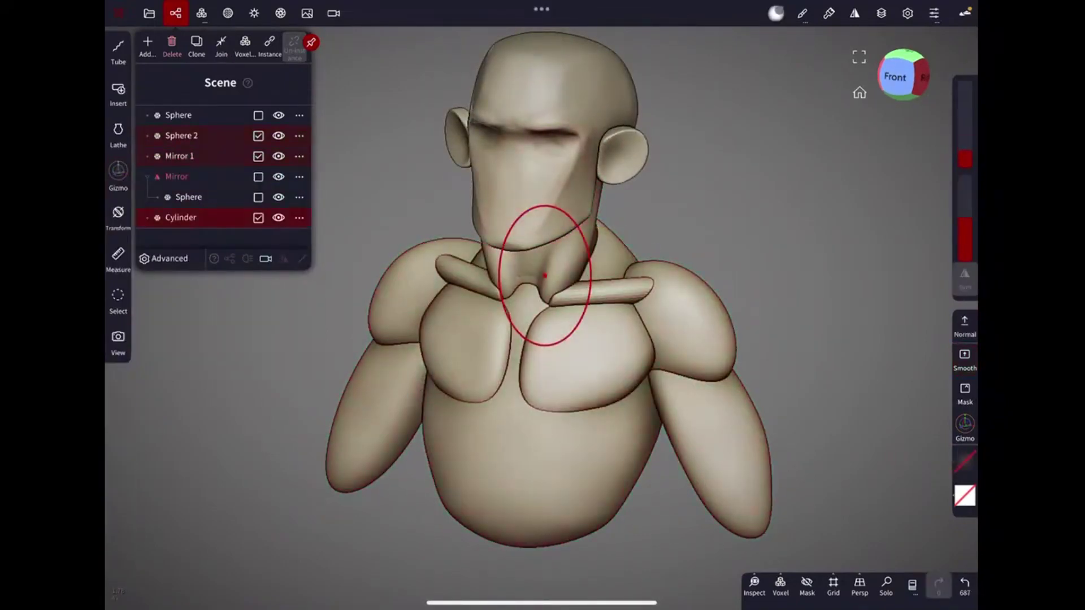
click(221, 45)
click(201, 13)
click(220, 151)
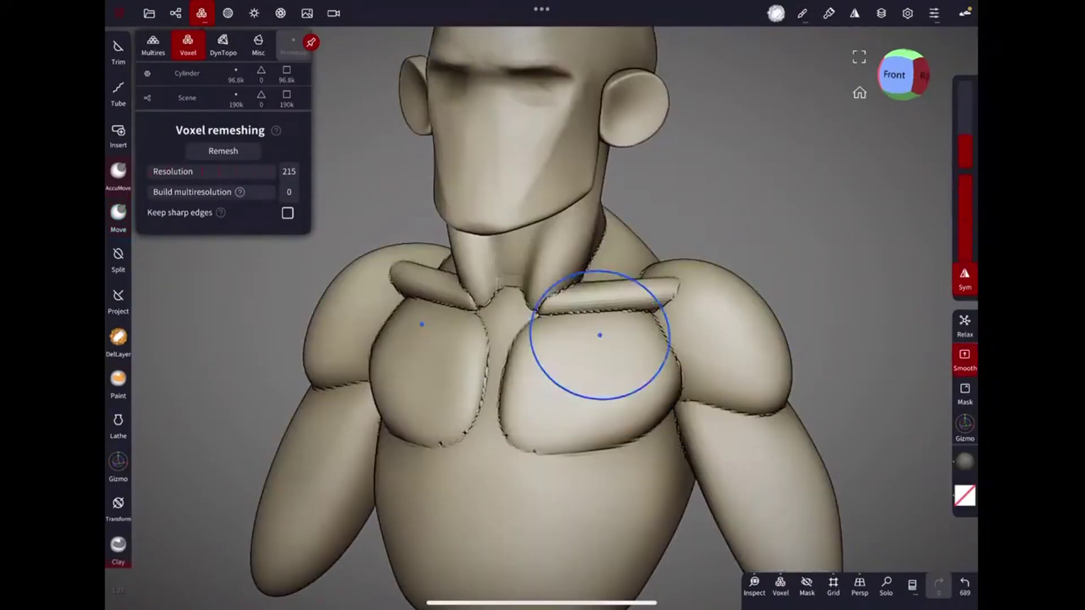
Smooth the chest seams and reshape the right shoulder, upper arm and neck.
mouse_move(596, 333)
mouse_down()
mouse_move(608, 268)
mouse_move(520, 356)
mouse_up()
click(118, 215)
mouse_move(702, 300)
mouse_down()
mouse_move(706, 260)
mouse_move(712, 316)
mouse_move(695, 441)
mouse_up()
click(965, 356)
drag(847, 339, 707, 339)
mouse_move(633, 272)
mouse_down()
mouse_move(655, 224)
mouse_move(545, 356)
mouse_up()
drag(847, 395, 727, 290)
Touch up the back of the neck and add clay to the back of the shoulders.
scroll(621, 339, down, 5)
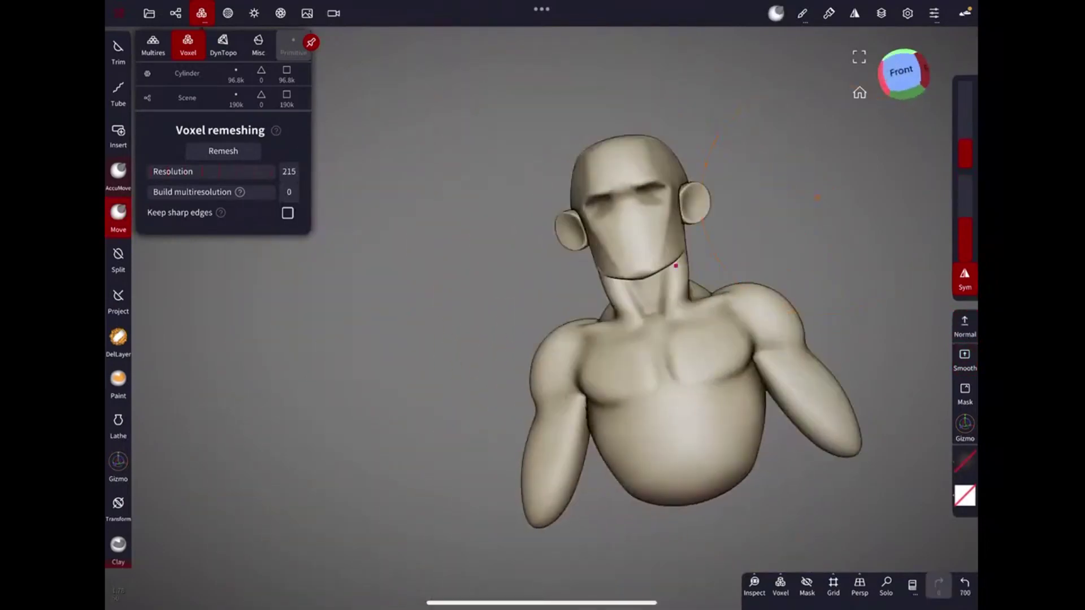
scroll(665, 243, up, 5)
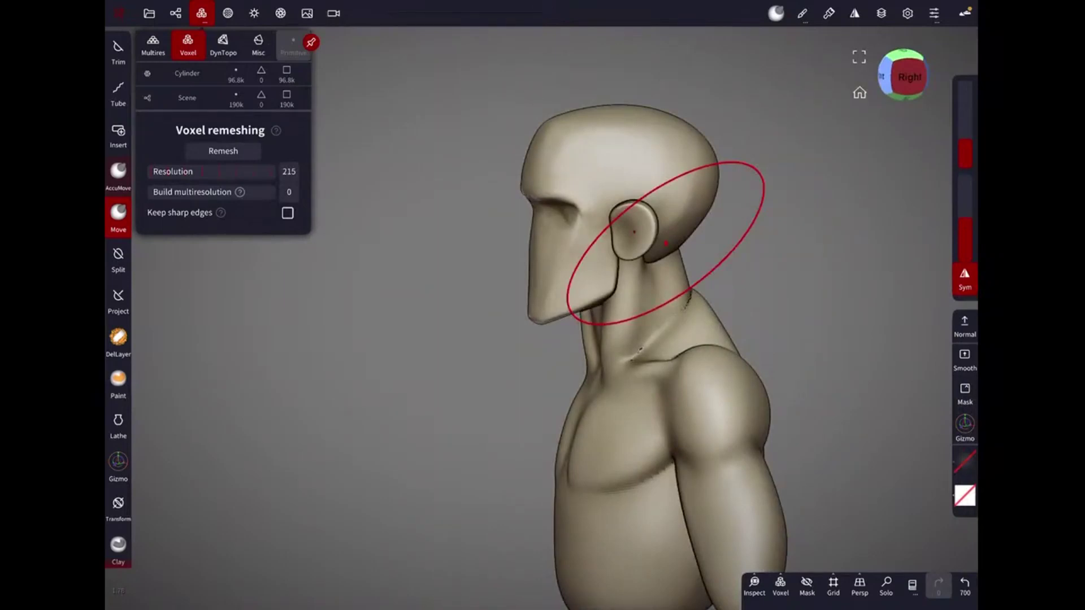
drag(848, 396, 707, 384)
drag(627, 248, 678, 226)
mouse_move(820, 339)
mouse_down()
mouse_move(726, 230)
mouse_move(622, 238)
mouse_up()
click(119, 545)
mouse_move(621, 339)
mouse_down()
mouse_move(581, 265)
mouse_move(751, 199)
mouse_move(586, 296)
mouse_move(700, 364)
mouse_move(697, 259)
mouse_move(622, 239)
mouse_move(770, 290)
mouse_move(654, 264)
mouse_move(563, 401)
mouse_up()
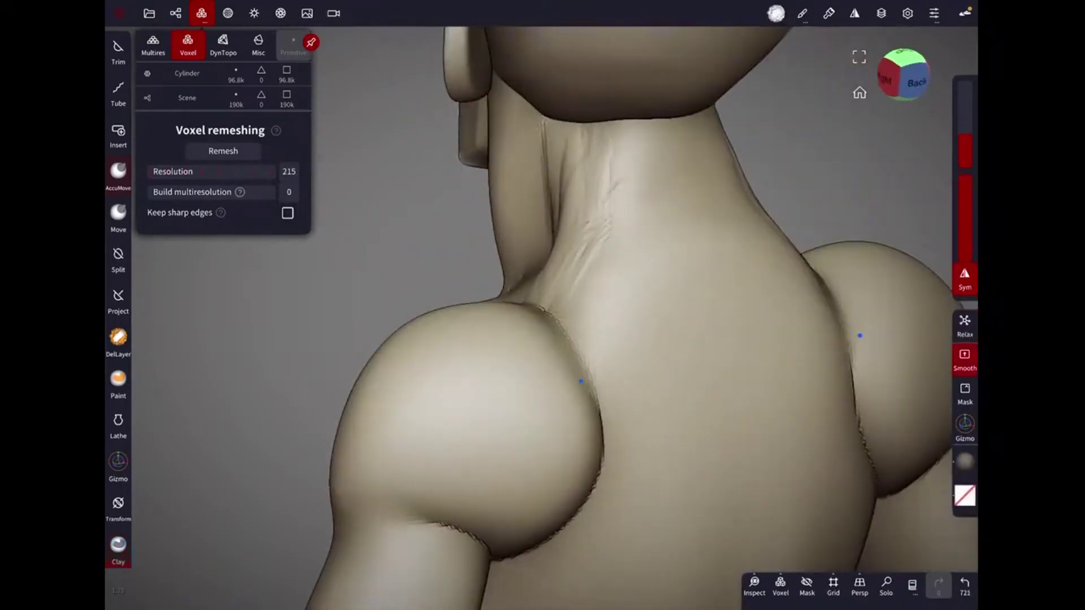
Add clay along the side of the neck.
drag(615, 240, 747, 444)
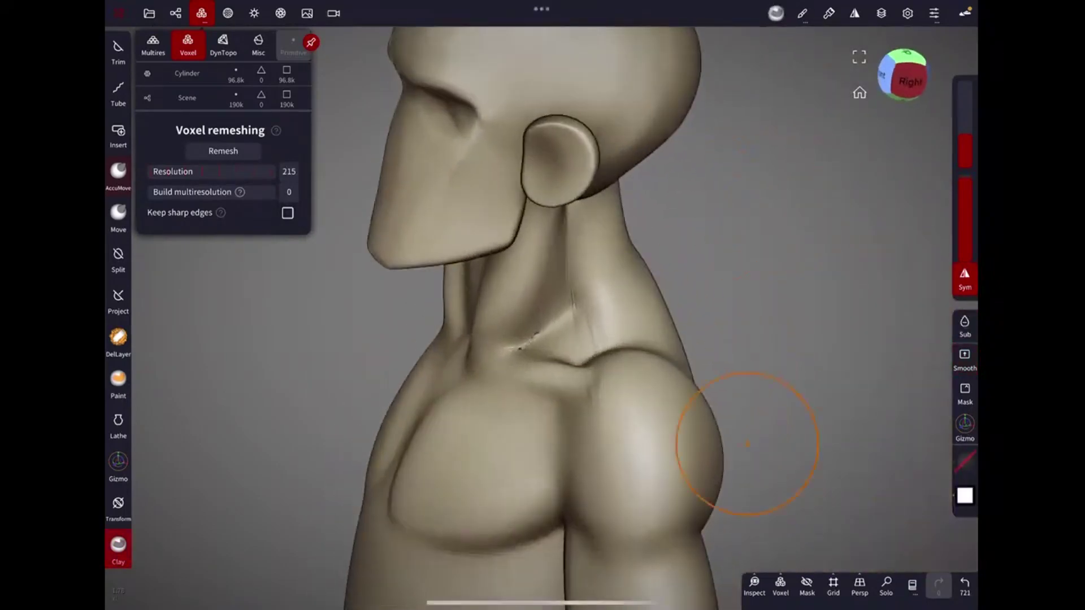
mouse_move(595, 213)
mouse_down()
mouse_move(634, 298)
mouse_move(707, 271)
mouse_move(662, 278)
mouse_move(695, 291)
mouse_move(683, 311)
mouse_move(715, 343)
mouse_move(634, 254)
mouse_move(624, 272)
mouse_up()
click(118, 212)
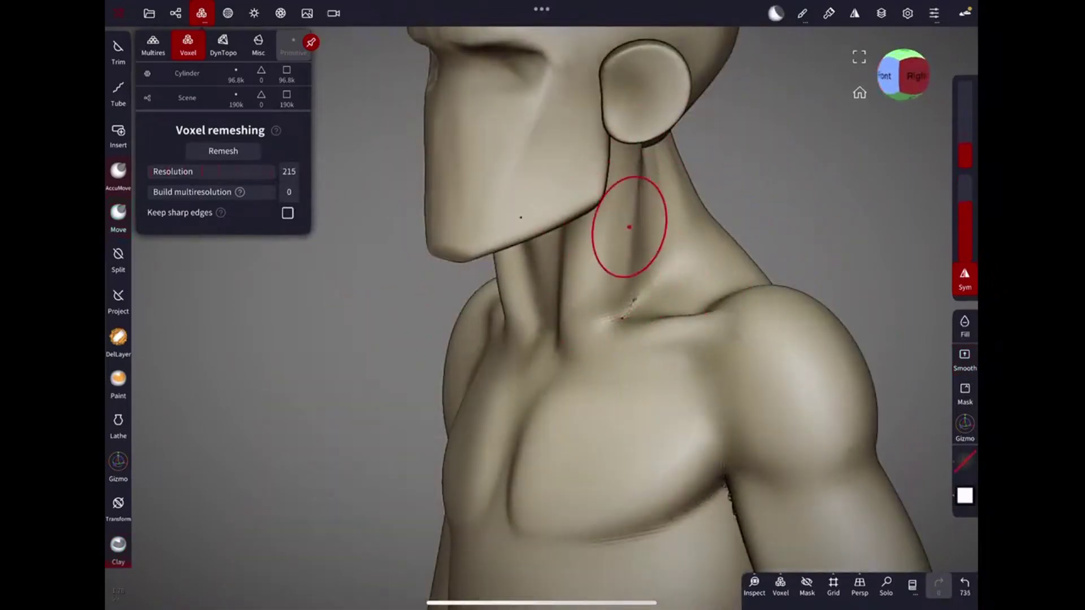
click(118, 544)
drag(625, 191, 598, 245)
Carve and deepen grooves down the neck, then turn on smooth shading for the torso.
drag(607, 306, 599, 319)
mouse_move(695, 226)
mouse_down()
mouse_move(678, 248)
mouse_move(724, 214)
mouse_up()
mouse_move(553, 339)
mouse_down()
mouse_move(545, 353)
mouse_move(478, 365)
mouse_move(528, 288)
mouse_up()
drag(469, 389, 452, 294)
drag(528, 300, 512, 395)
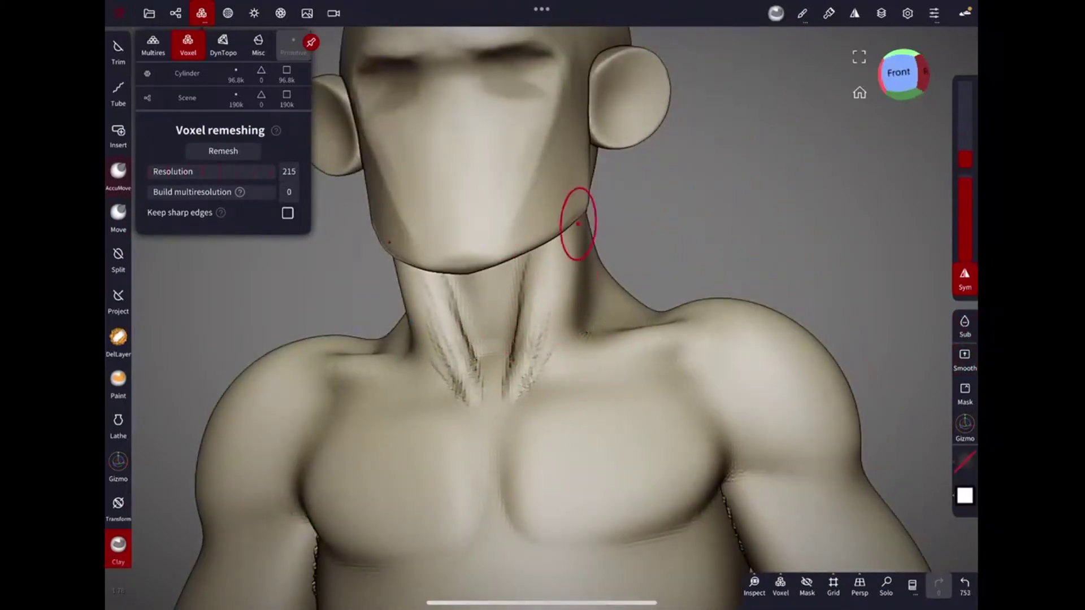
click(228, 13)
click(286, 287)
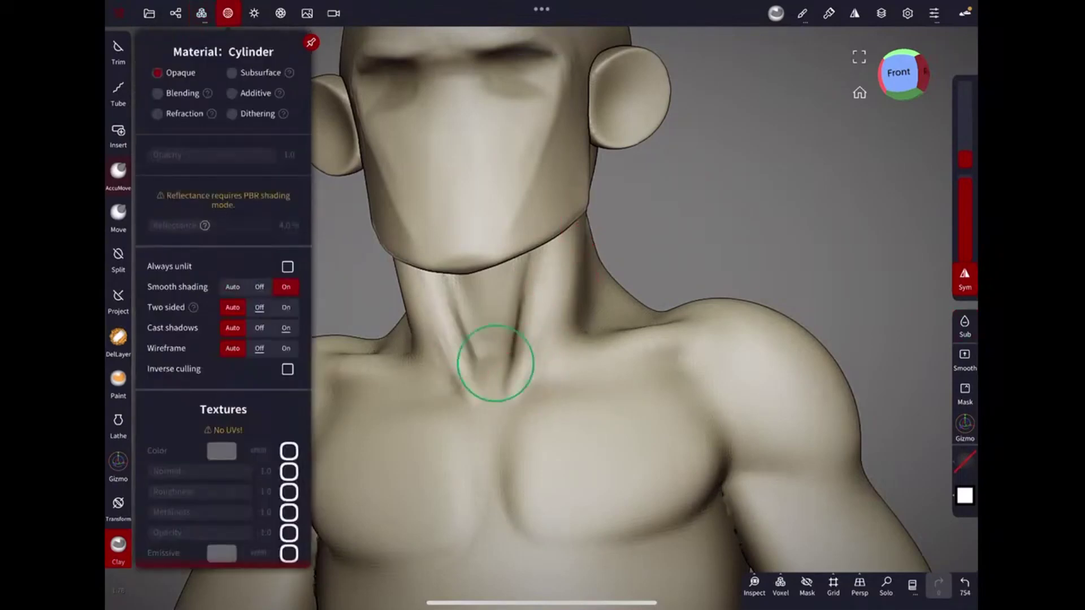
Touch up the neck, build up the right shoulder and smooth its bump.
drag(542, 260, 533, 314)
mouse_move(533, 381)
middle_down()
mouse_move(603, 233)
mouse_move(666, 230)
middle_up()
drag(667, 230, 704, 215)
mouse_move(703, 215)
middle_down()
mouse_move(668, 271)
mouse_move(688, 232)
middle_up()
shift+drag(687, 233, 617, 257)
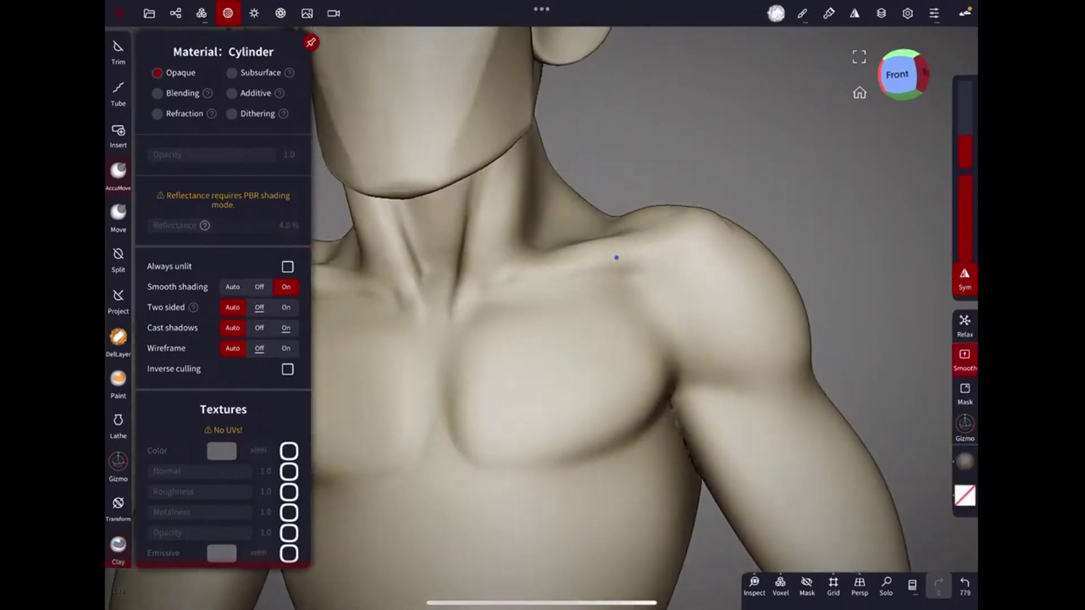
middle_drag(656, 208, 702, 191)
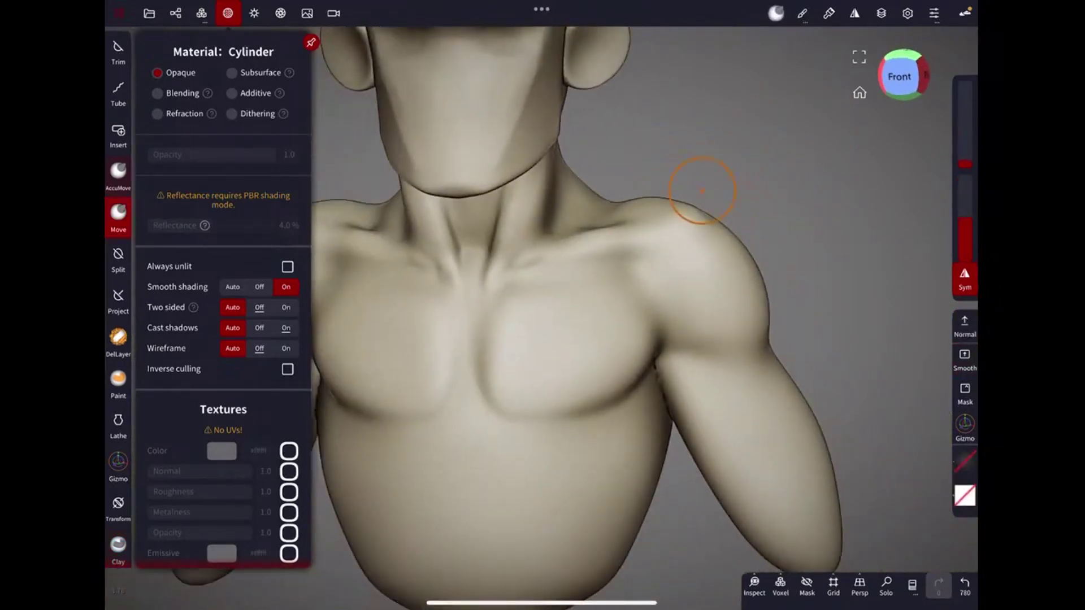
mouse_move(703, 190)
middle_down()
mouse_move(685, 283)
mouse_move(516, 346)
middle_up()
Add Clay strokes to the chest and right shoulder.
click(118, 545)
drag(516, 346, 485, 352)
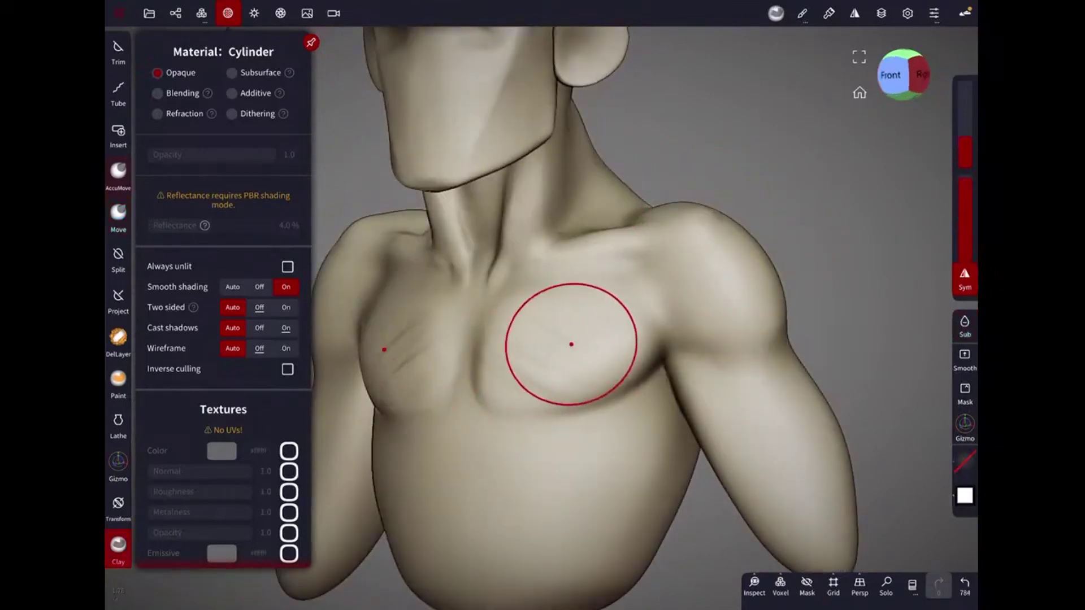
mouse_move(618, 323)
mouse_down()
mouse_move(699, 344)
mouse_move(712, 272)
mouse_up()
middle_drag(712, 271, 668, 262)
drag(669, 262, 757, 343)
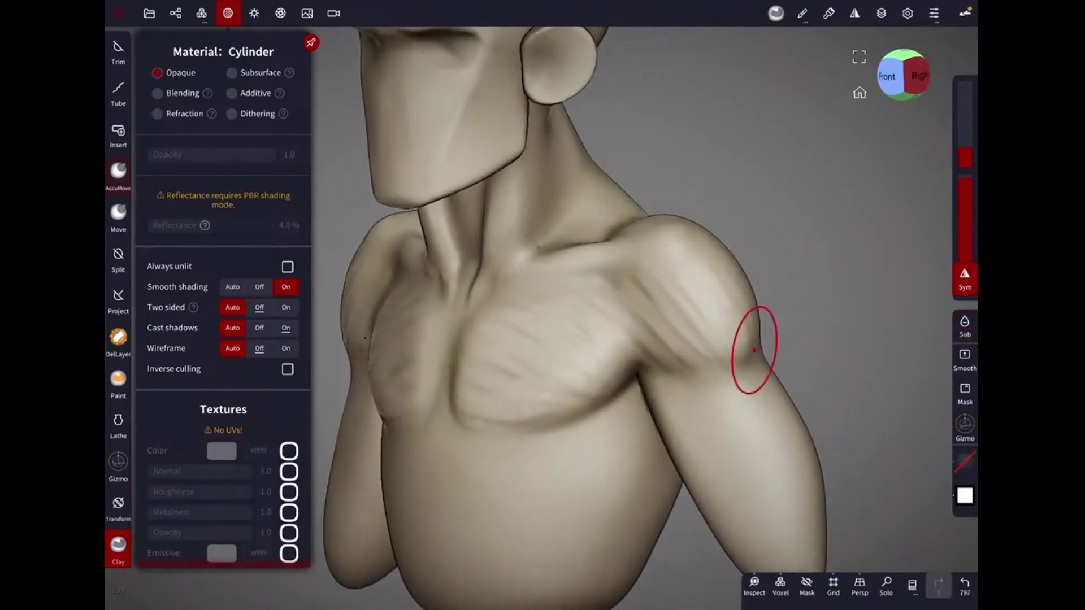
middle_drag(758, 343, 739, 339)
drag(739, 339, 715, 279)
middle_drag(714, 278, 836, 157)
Refine the shoulder muscle with more Clay strokes from several angles.
drag(836, 158, 801, 206)
middle_drag(802, 206, 721, 315)
drag(721, 315, 744, 307)
middle_drag(771, 321, 746, 264)
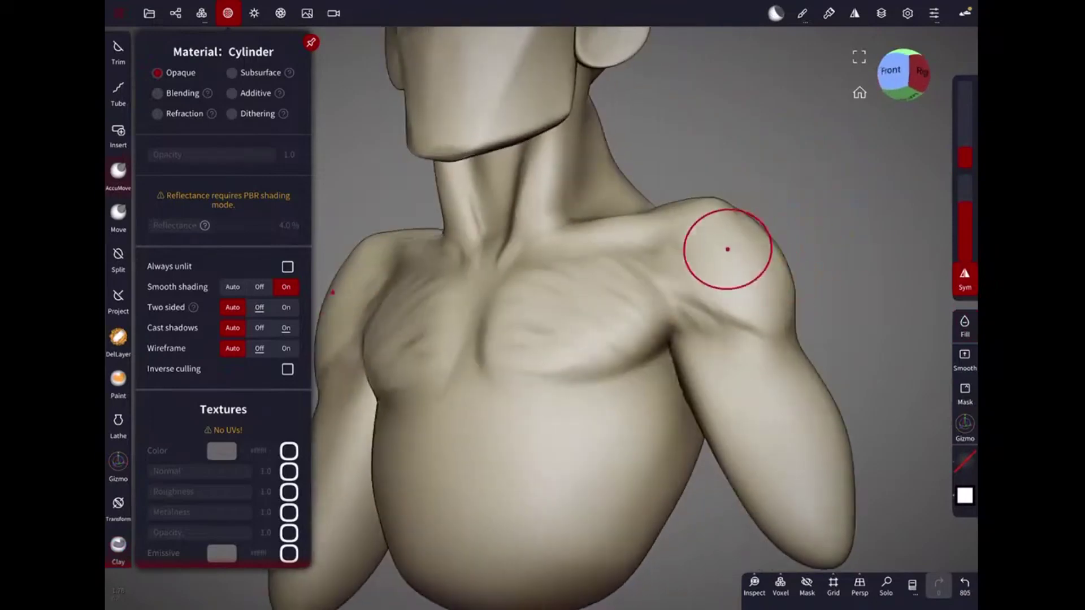
drag(746, 263, 737, 240)
middle_drag(736, 239, 630, 371)
drag(735, 327, 757, 283)
middle_drag(757, 282, 770, 255)
drag(770, 254, 787, 213)
mouse_move(787, 213)
middle_down()
mouse_move(838, 193)
mouse_move(684, 358)
middle_up()
drag(684, 359, 752, 274)
Reshape the shoulder and chest with the Move brush.
click(118, 212)
drag(660, 388, 678, 362)
middle_drag(678, 362, 808, 218)
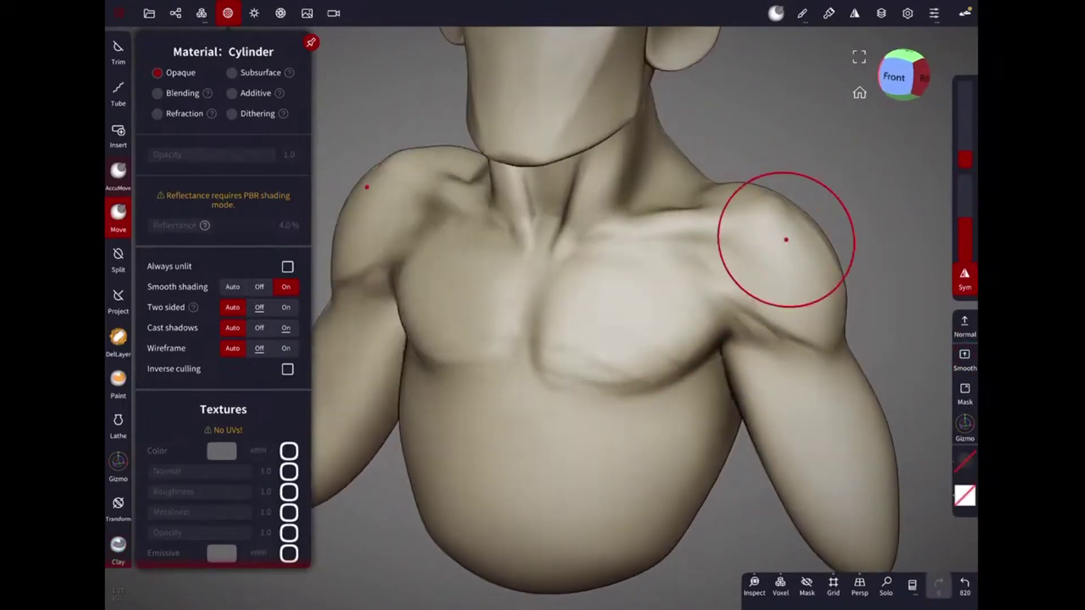
middle_drag(559, 336, 821, 204)
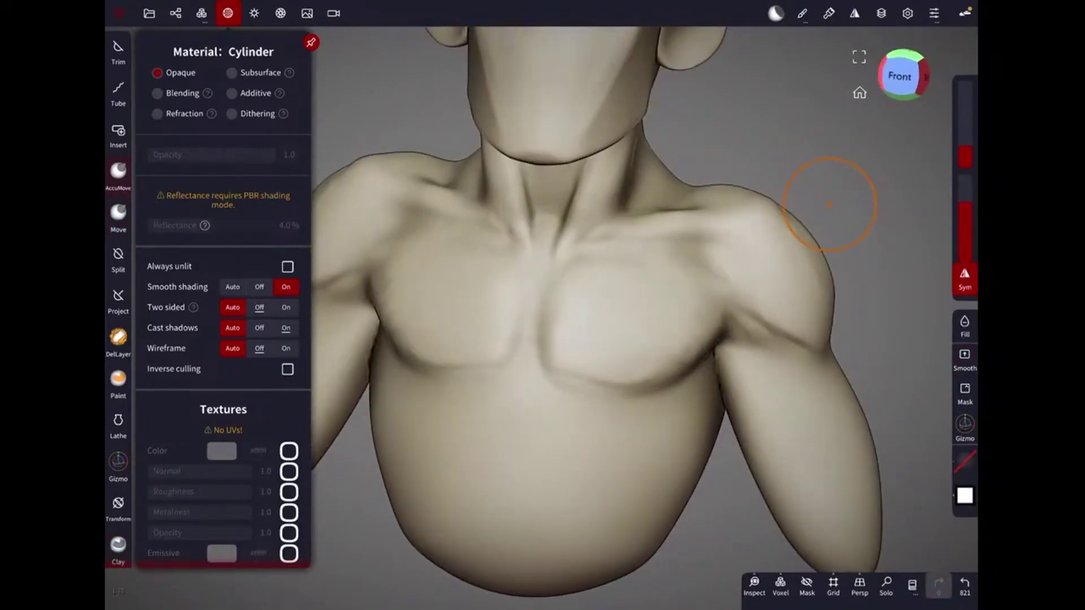
middle_drag(830, 205, 733, 313)
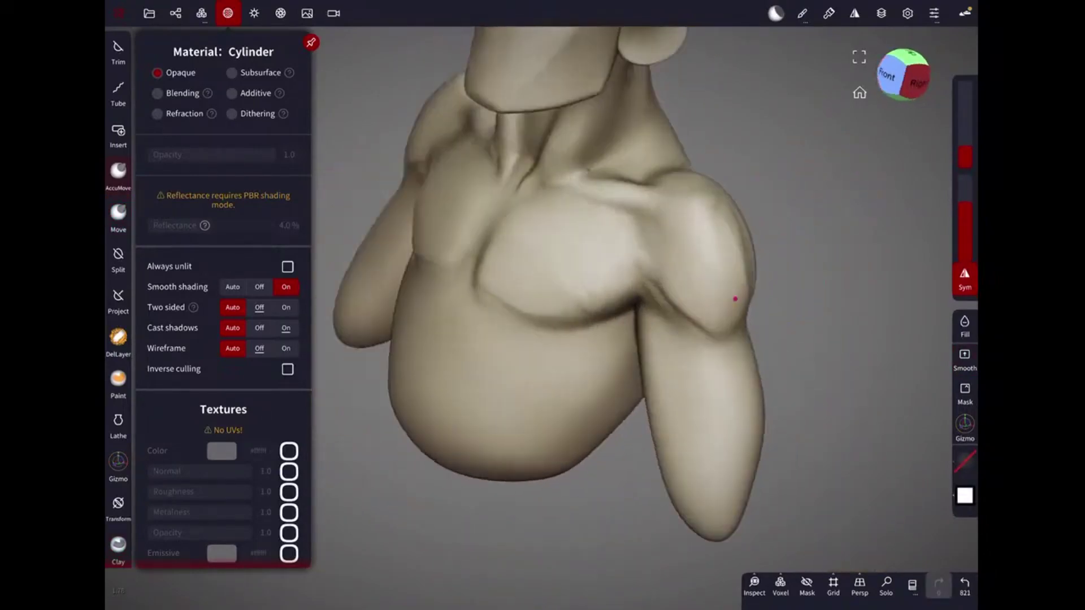
click(118, 546)
middle_drag(746, 363, 629, 278)
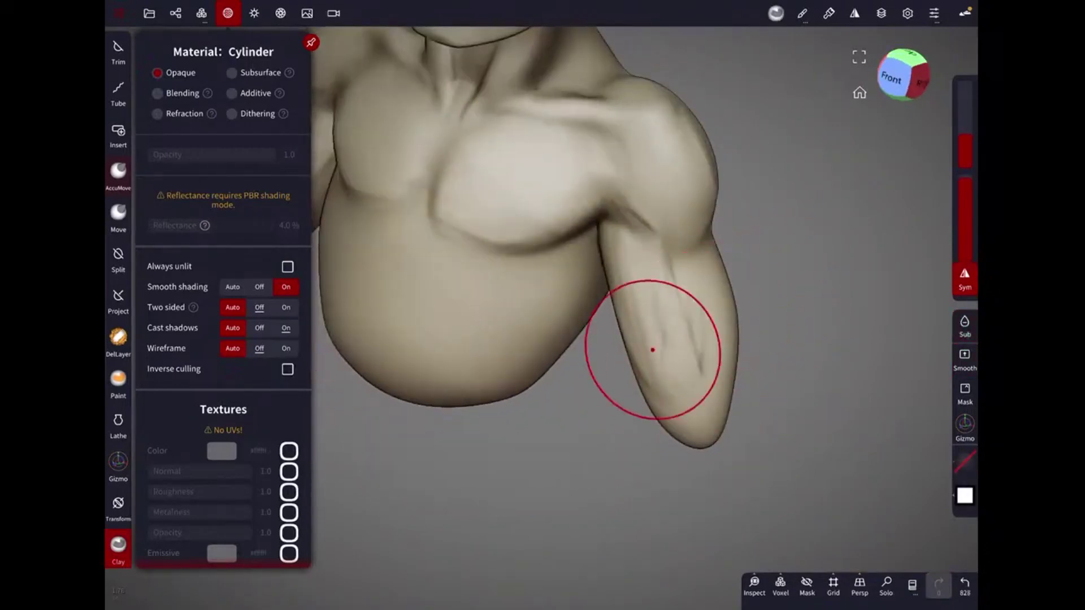
Trim-lasso both arms off just below the shoulders.
click(118, 51)
drag(582, 407, 759, 292)
click(118, 215)
scroll(644, 288, up, 5)
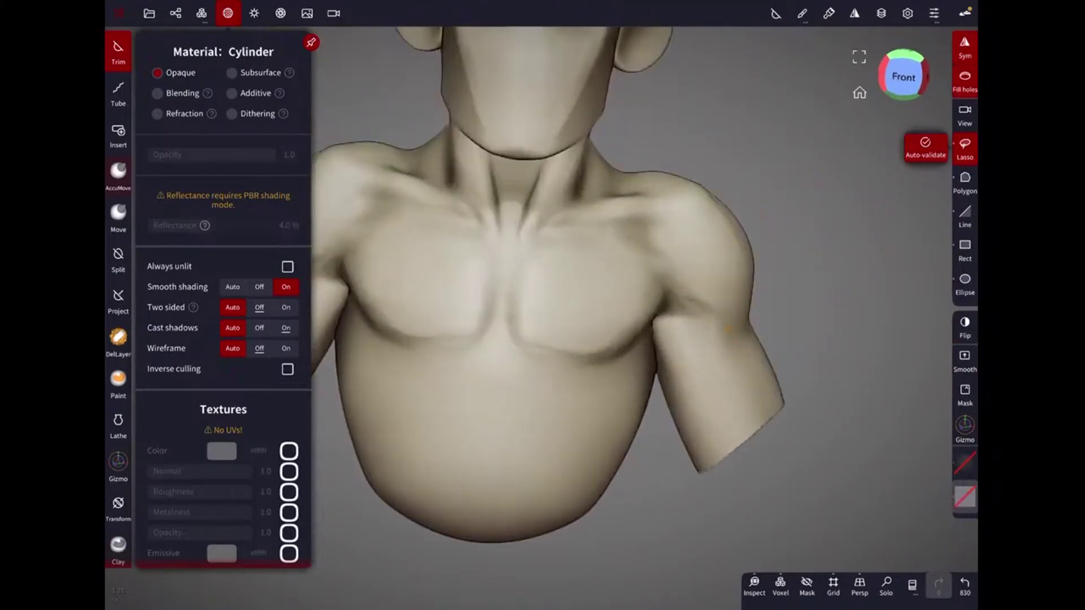
Turn off ambient occlusion in the render settings.
scroll(742, 143, down, 3)
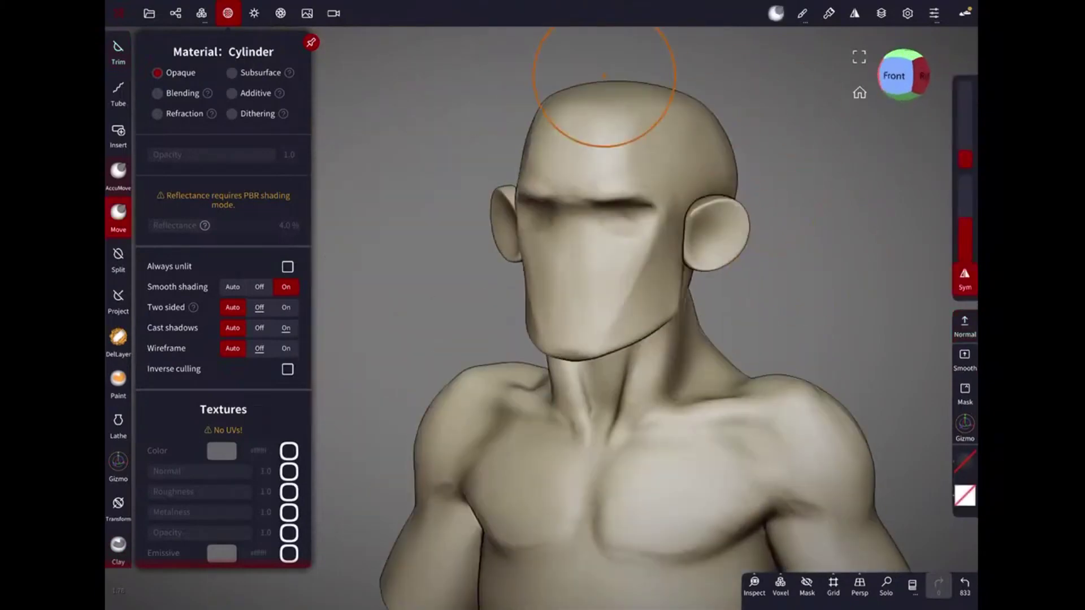
click(281, 13)
scroll(224, 339, down, 2)
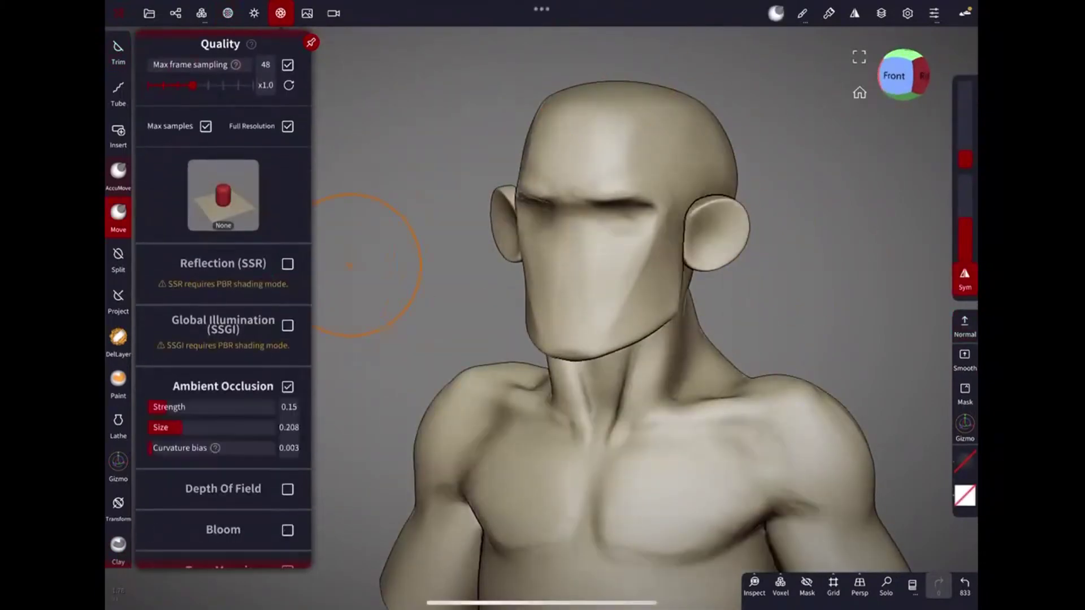
click(288, 386)
drag(748, 399, 733, 215)
drag(715, 310, 751, 157)
scroll(751, 158, up, 5)
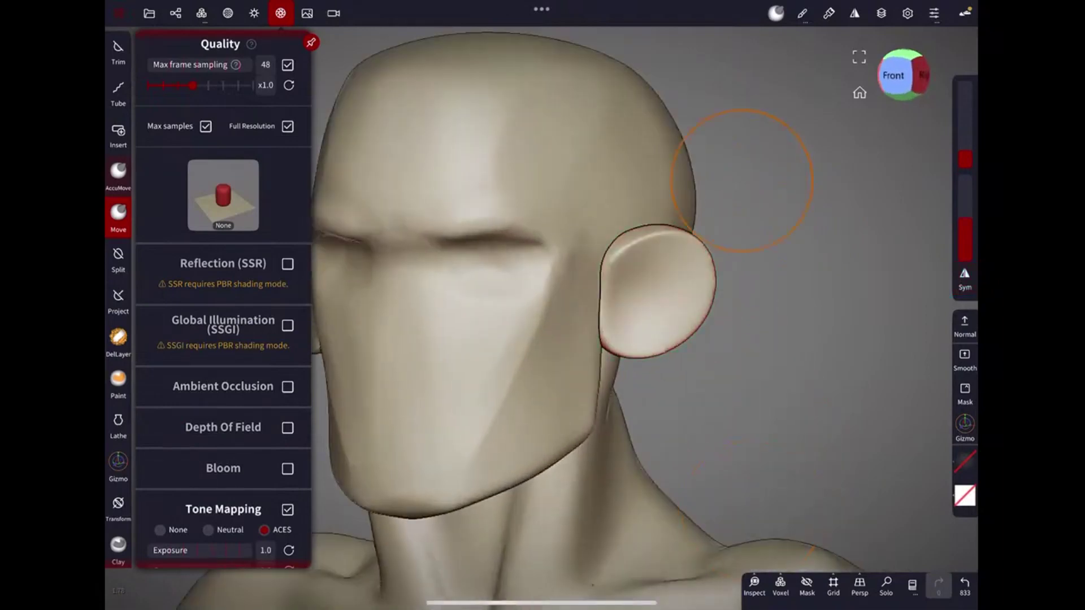
scroll(118, 283, down, 3)
Merge the mirrored ears and voxel-remesh them with the head at resolution 233.
click(695, 243)
click(176, 13)
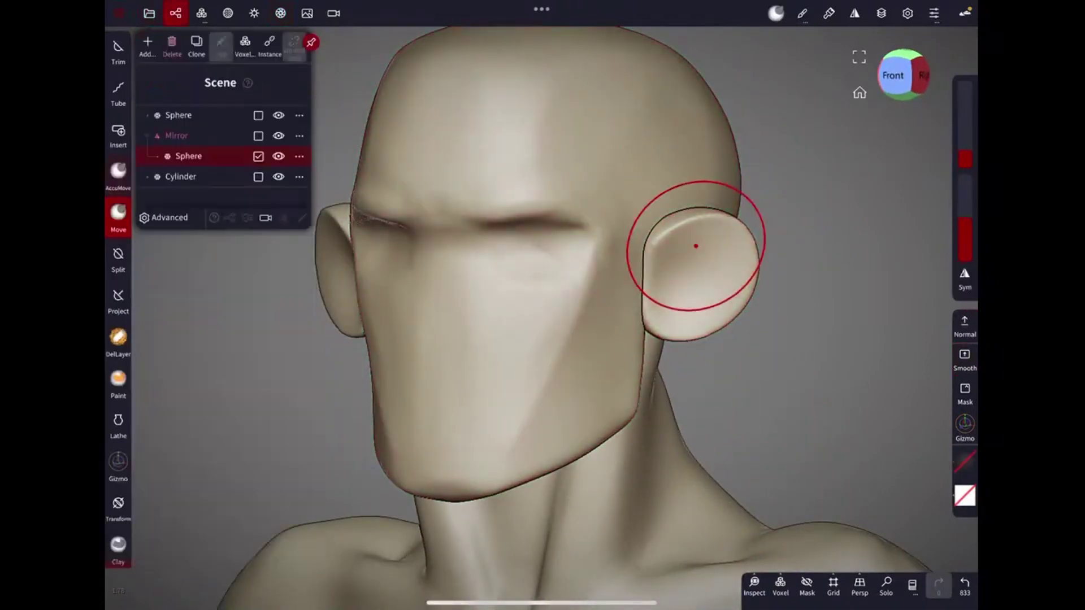
click(176, 135)
click(514, 42)
click(552, 135)
click(669, 158)
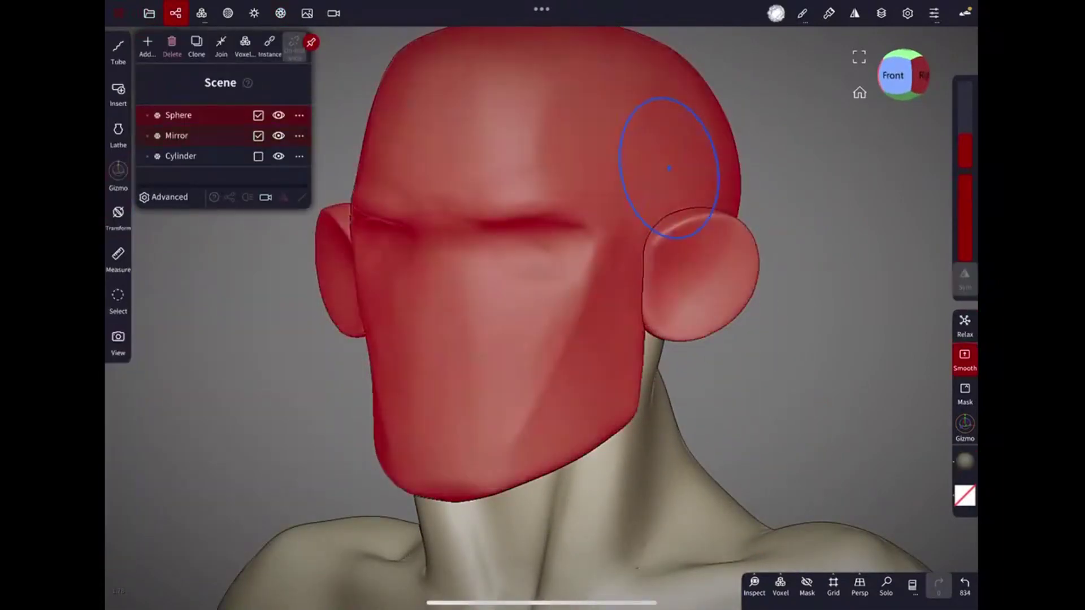
click(202, 13)
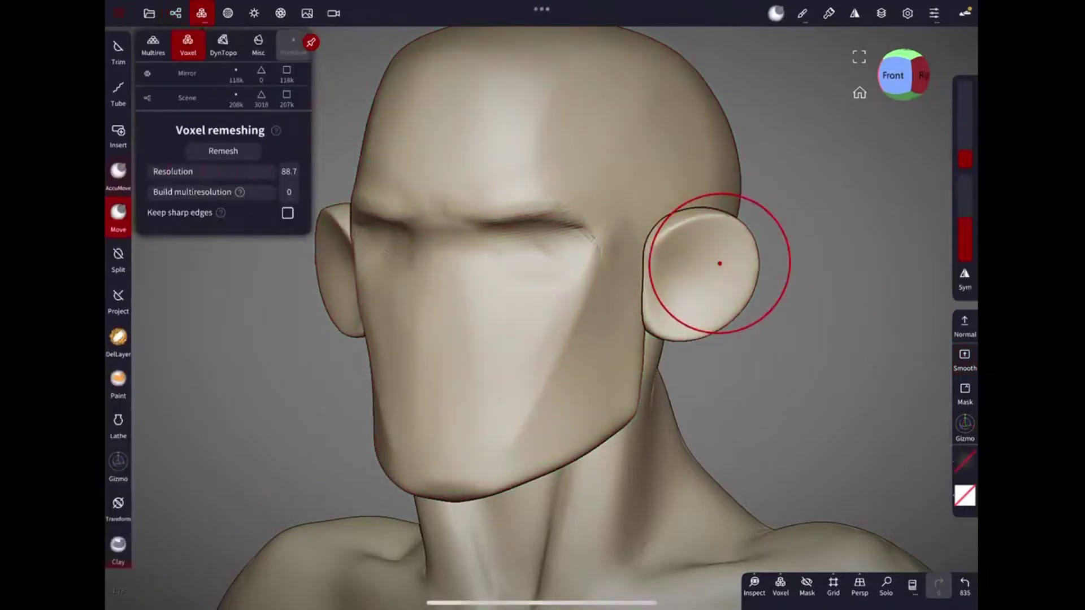
click(223, 150)
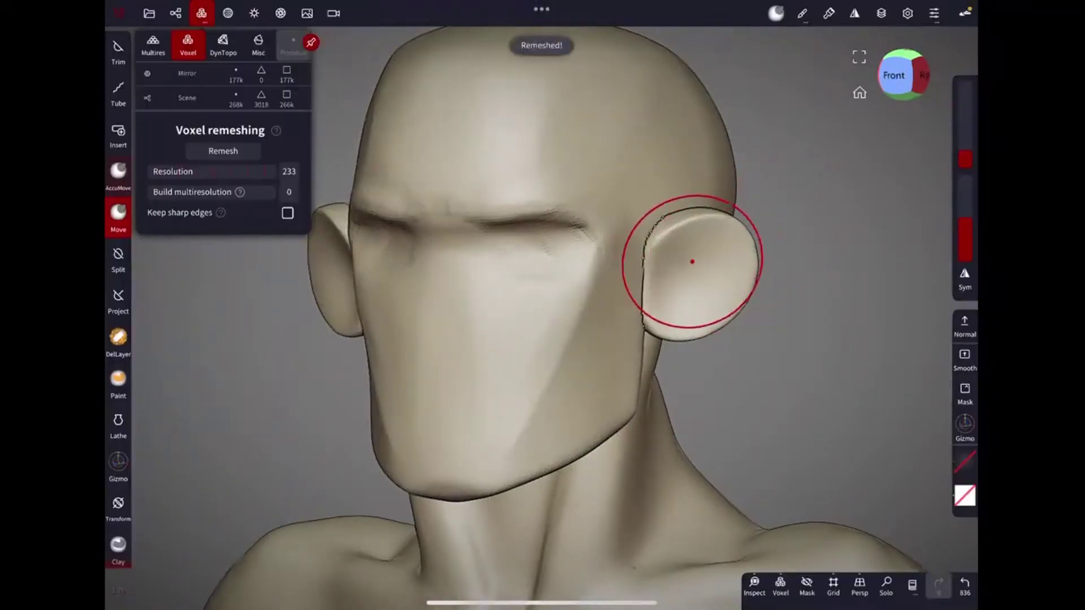
Smooth the junction where the ear meets the side of the head.
drag(704, 291, 654, 279)
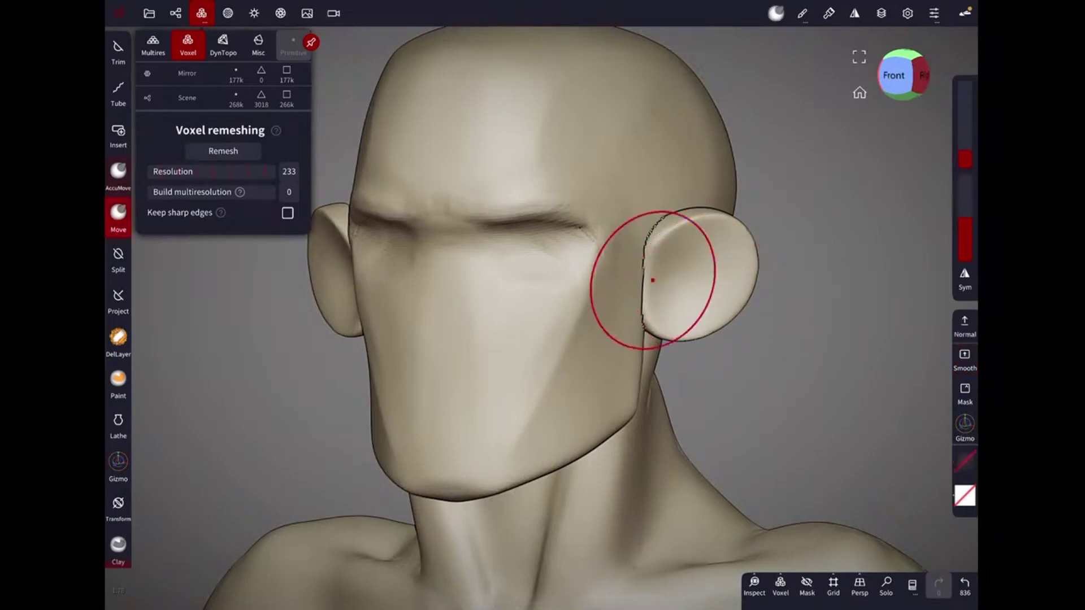
key(ctrl+z)
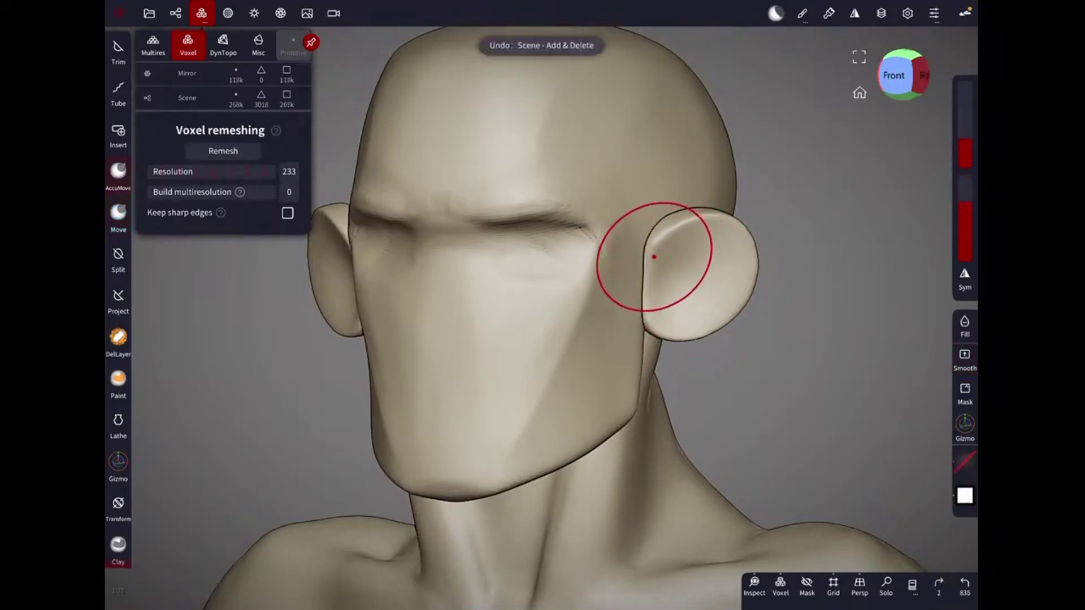
shift+drag(648, 256, 650, 252)
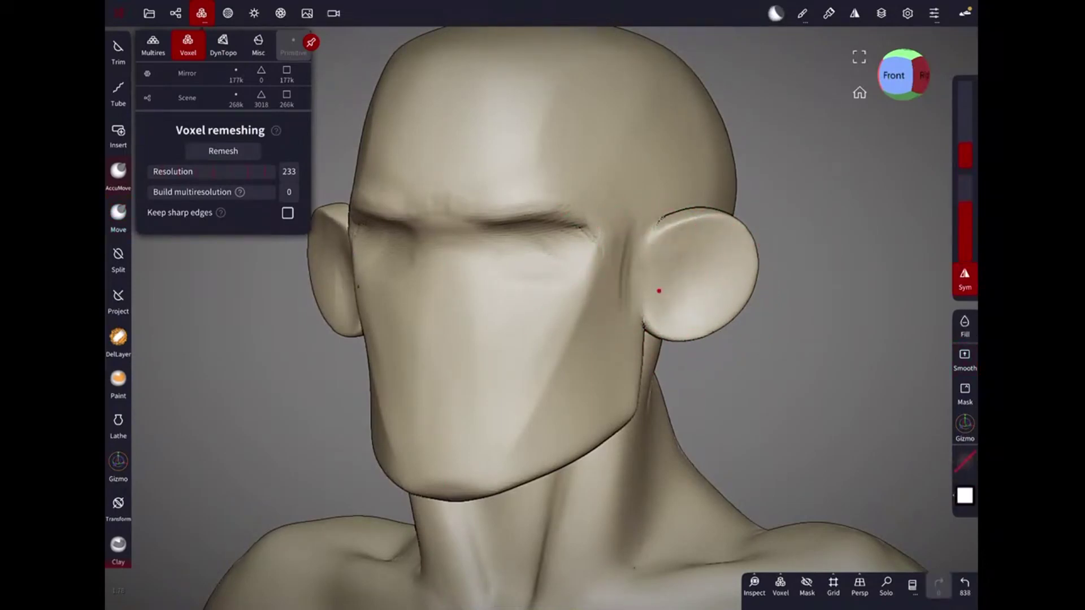
click(280, 13)
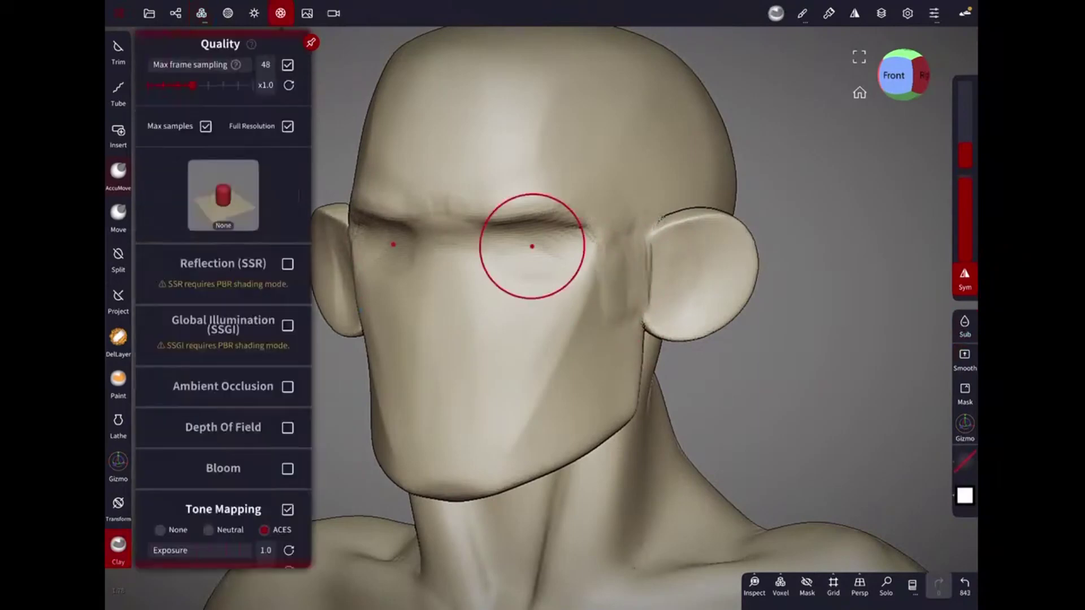
Build up the ear junction and smooth the crease along the jaw line.
click(228, 13)
drag(635, 265, 631, 275)
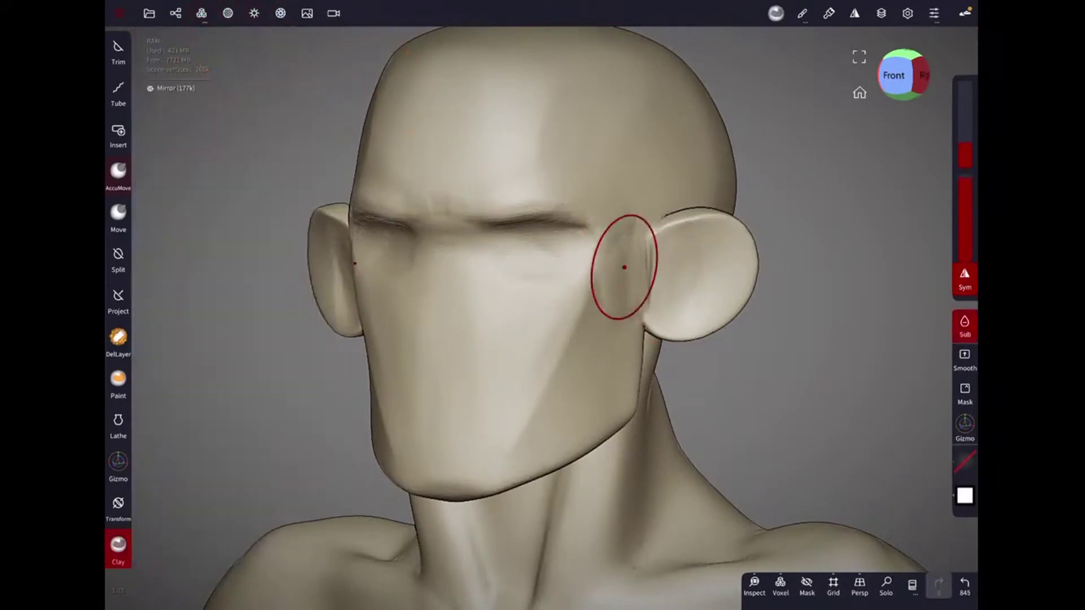
drag(595, 330, 808, 265)
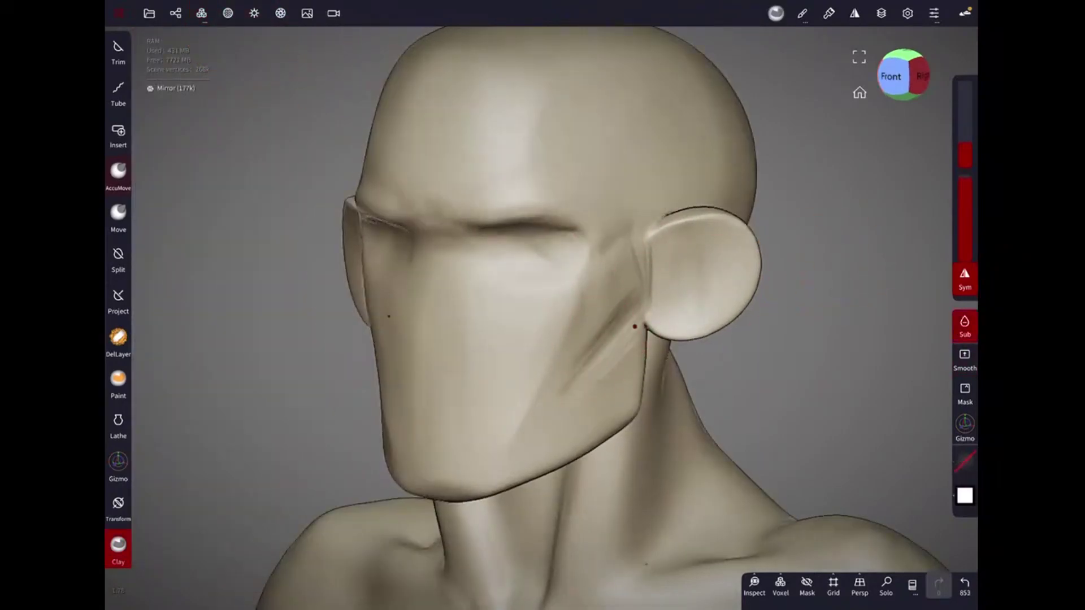
drag(634, 327, 569, 397)
drag(631, 374, 578, 325)
mouse_move(726, 241)
mouse_down()
mouse_move(413, 400)
mouse_move(562, 400)
mouse_up()
Fill the jaw crease below the ear with Clay strokes.
click(119, 544)
mouse_move(765, 399)
mouse_down()
mouse_move(679, 340)
mouse_move(585, 382)
mouse_up()
drag(655, 338, 652, 305)
drag(569, 367, 594, 310)
drag(904, 254, 823, 230)
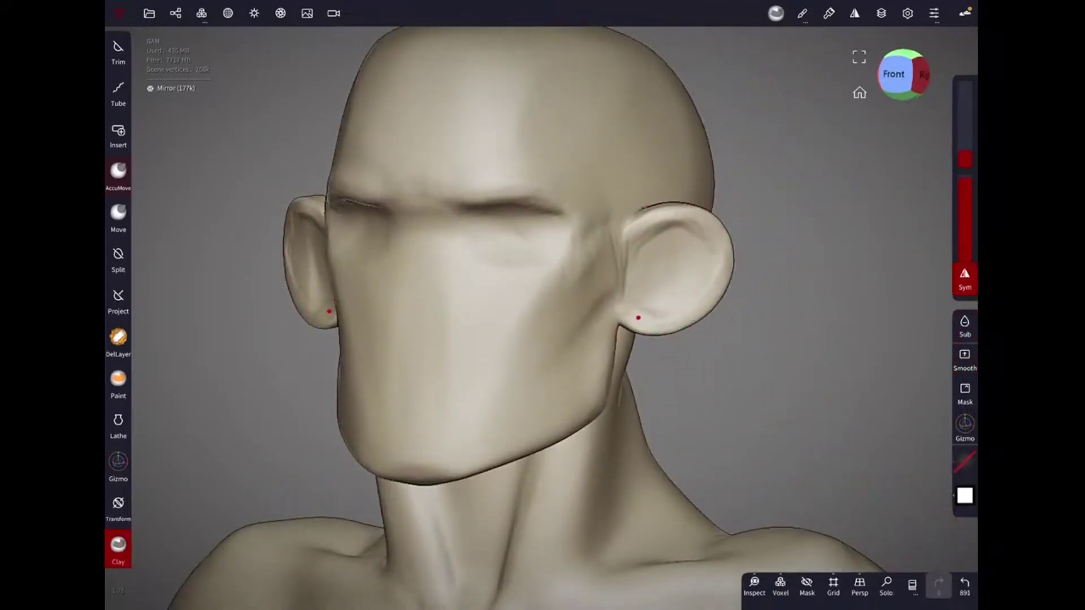
drag(675, 276, 687, 250)
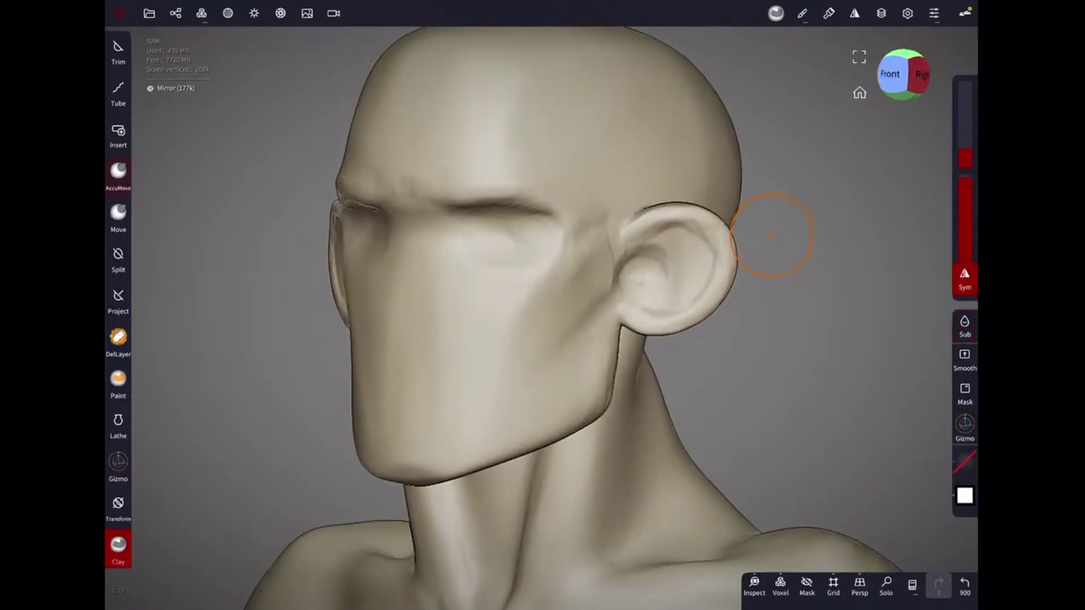
Carve a hollow inner bowl into the ear with the Clay brush in Sub mode.
key(c)
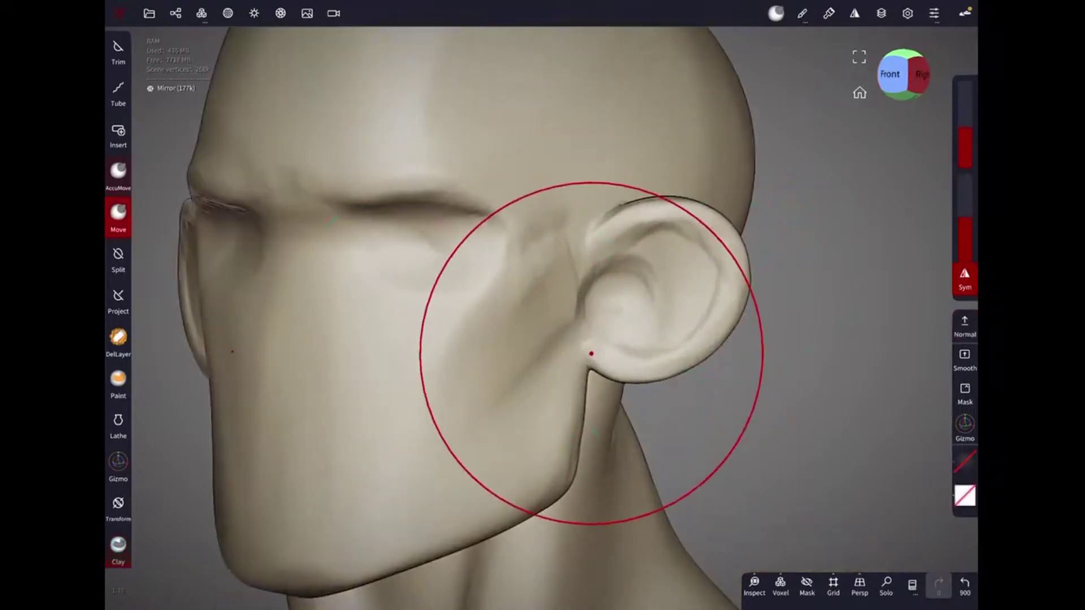
mouse_move(589, 354)
mouse_down()
mouse_move(596, 364)
mouse_move(489, 310)
mouse_move(627, 334)
mouse_up()
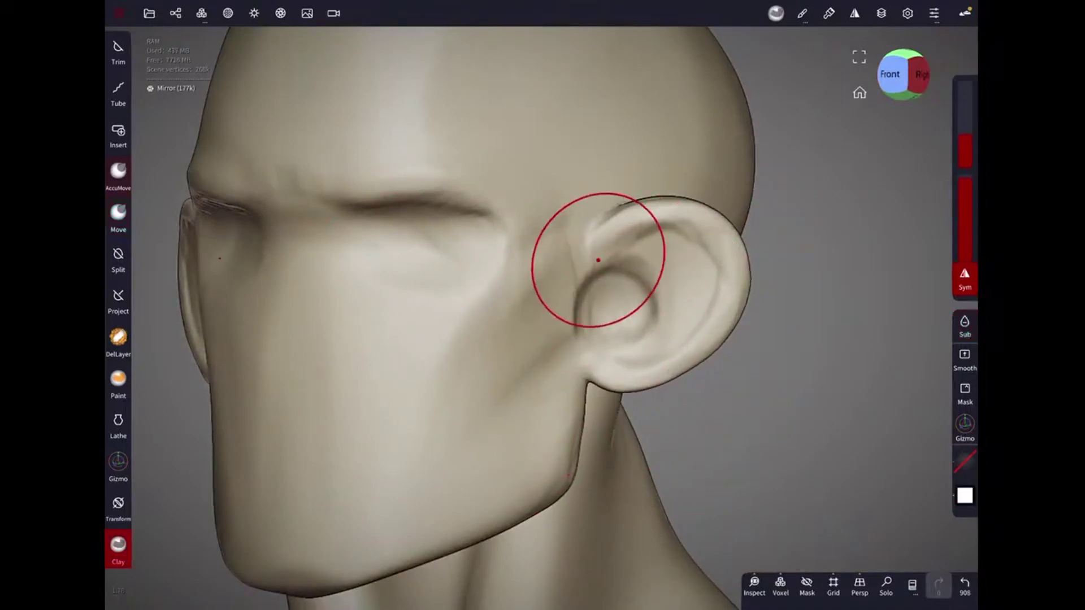
drag(592, 280, 612, 251)
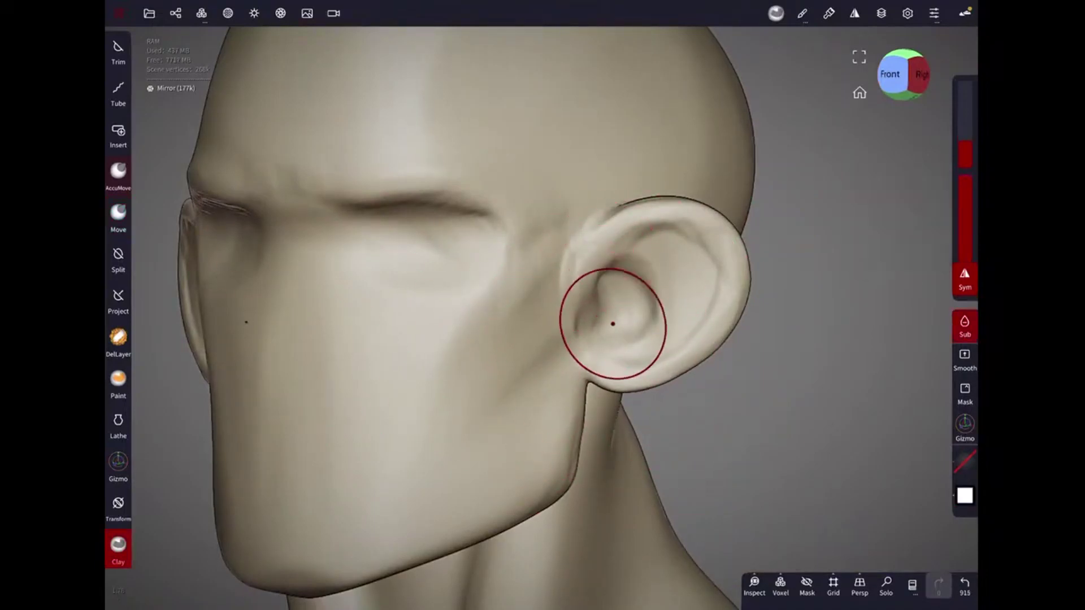
drag(600, 274, 580, 249)
mouse_move(945, 413)
mouse_down()
mouse_move(645, 274)
mouse_move(683, 213)
mouse_move(784, 206)
mouse_move(622, 339)
mouse_move(784, 257)
mouse_up()
Undo the stray strokes near the eye, then smooth the cheek and reshape the jaw.
click(118, 215)
key(ctrl+z)
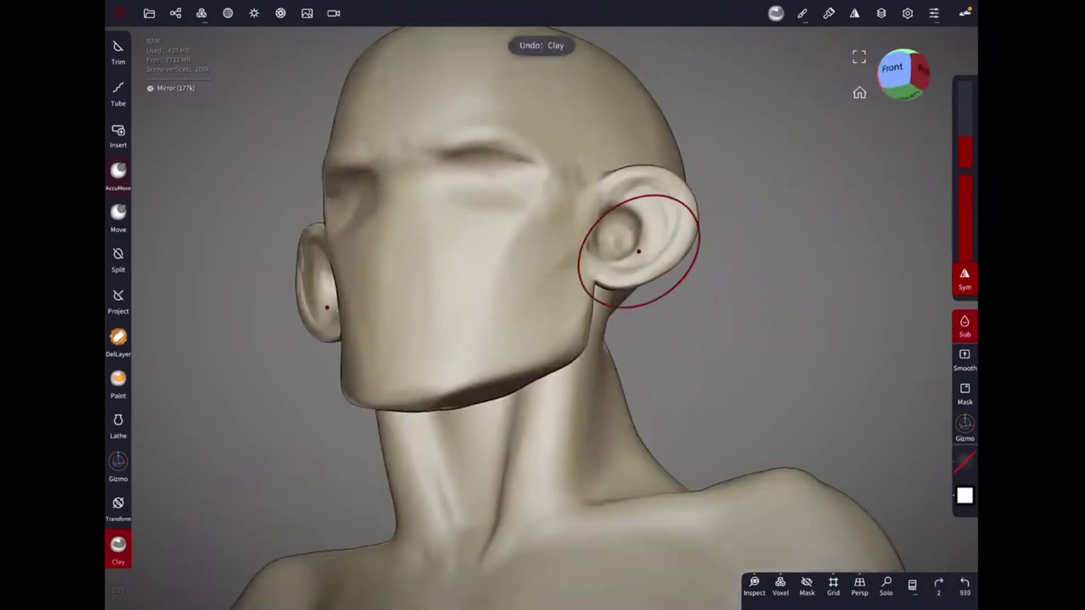
key(ctrl+z)
mouse_move(781, 157)
mouse_down()
mouse_move(608, 365)
mouse_move(644, 339)
mouse_up()
mouse_move(791, 169)
mouse_down()
mouse_move(638, 352)
mouse_move(649, 301)
mouse_move(652, 312)
mouse_up()
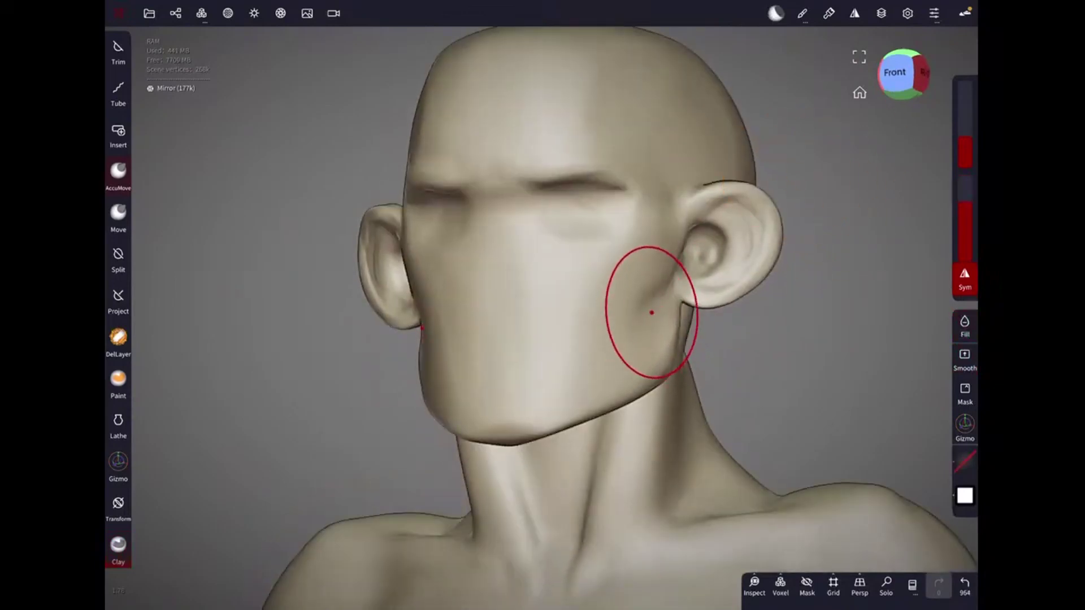
mouse_move(670, 357)
mouse_down()
mouse_move(703, 363)
mouse_move(594, 412)
mouse_move(621, 339)
mouse_move(601, 266)
mouse_up()
Build up the forehead with Clay, smooth it, and round out the back of the skull.
click(118, 544)
drag(695, 201, 574, 184)
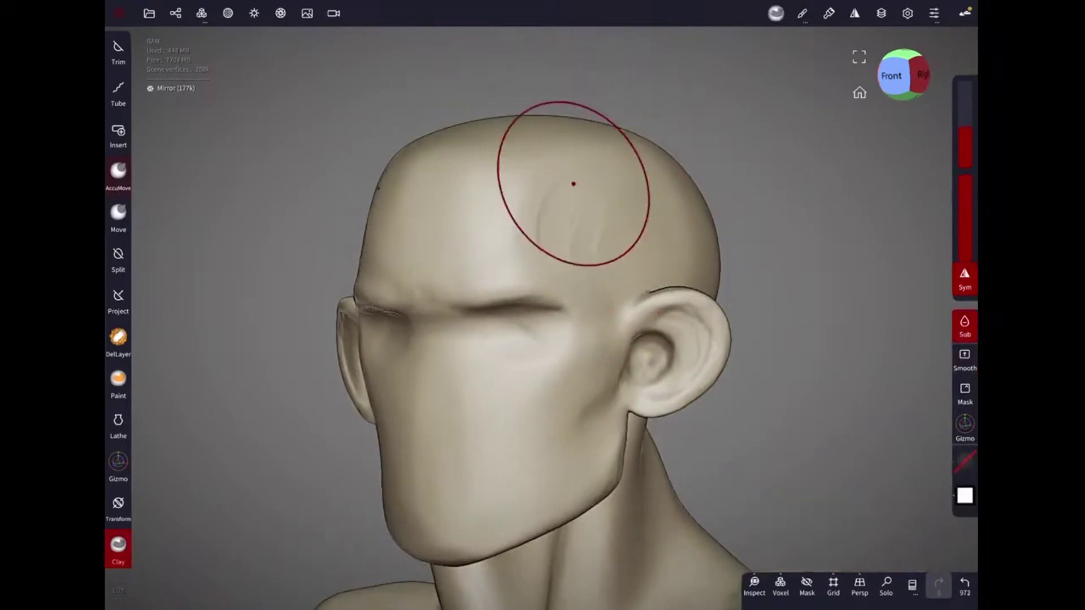
mouse_move(752, 127)
mouse_down()
mouse_move(613, 259)
mouse_move(761, 151)
mouse_move(715, 177)
mouse_move(740, 218)
mouse_move(703, 243)
mouse_move(738, 220)
mouse_up()
mouse_move(618, 206)
mouse_down()
mouse_move(594, 364)
mouse_move(653, 315)
mouse_up()
mouse_move(548, 296)
mouse_down()
mouse_move(678, 217)
mouse_move(752, 217)
mouse_move(702, 303)
mouse_move(658, 241)
mouse_up()
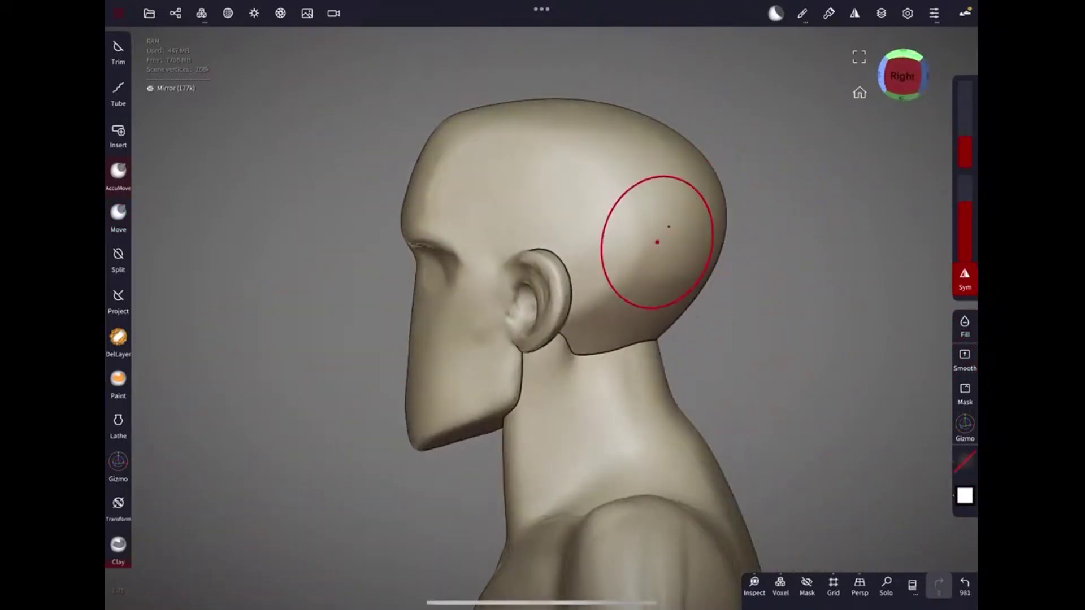
mouse_move(635, 278)
mouse_down()
mouse_move(685, 189)
mouse_move(719, 266)
mouse_move(714, 134)
mouse_move(695, 348)
mouse_move(629, 305)
mouse_up()
mouse_move(729, 152)
mouse_down()
mouse_move(650, 294)
mouse_move(648, 242)
mouse_move(597, 240)
mouse_up()
mouse_move(675, 193)
mouse_down()
mouse_move(738, 286)
mouse_move(782, 176)
mouse_move(819, 411)
mouse_up()
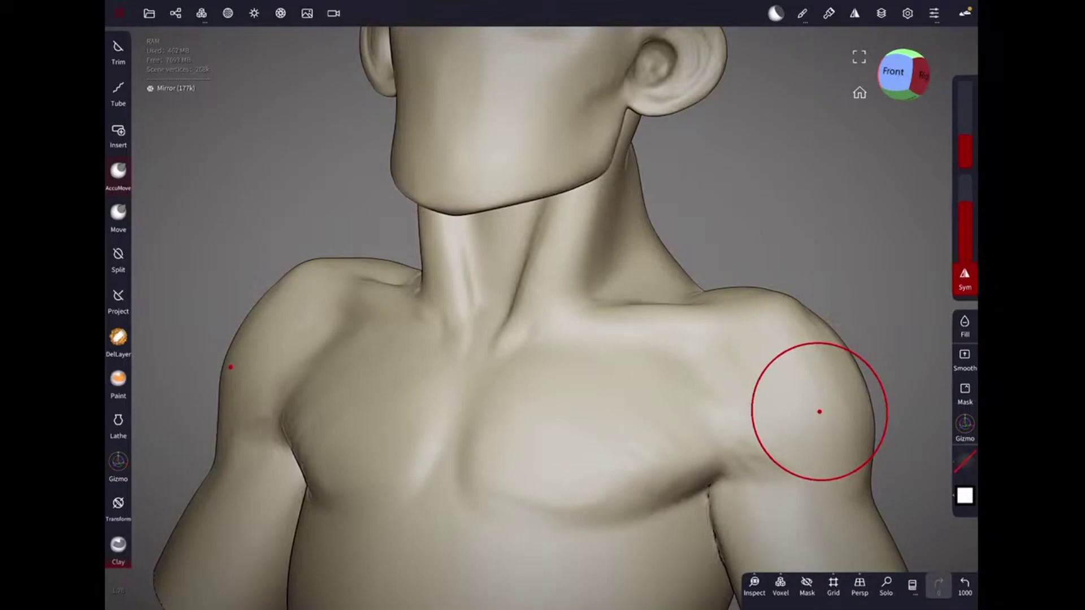
Select the Cylinder torso and reshape the shoulders with the Move brush.
drag(820, 411, 782, 291)
click(118, 212)
click(781, 295)
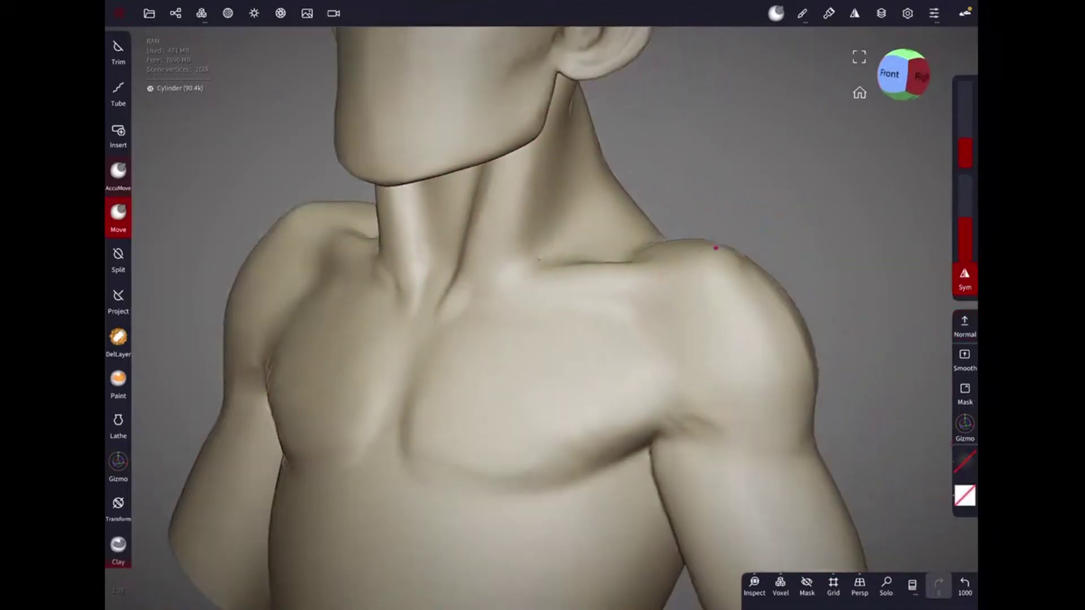
drag(795, 307, 727, 267)
mouse_move(743, 218)
mouse_down()
mouse_move(842, 349)
mouse_move(727, 274)
mouse_move(719, 206)
mouse_move(630, 230)
mouse_up()
click(118, 212)
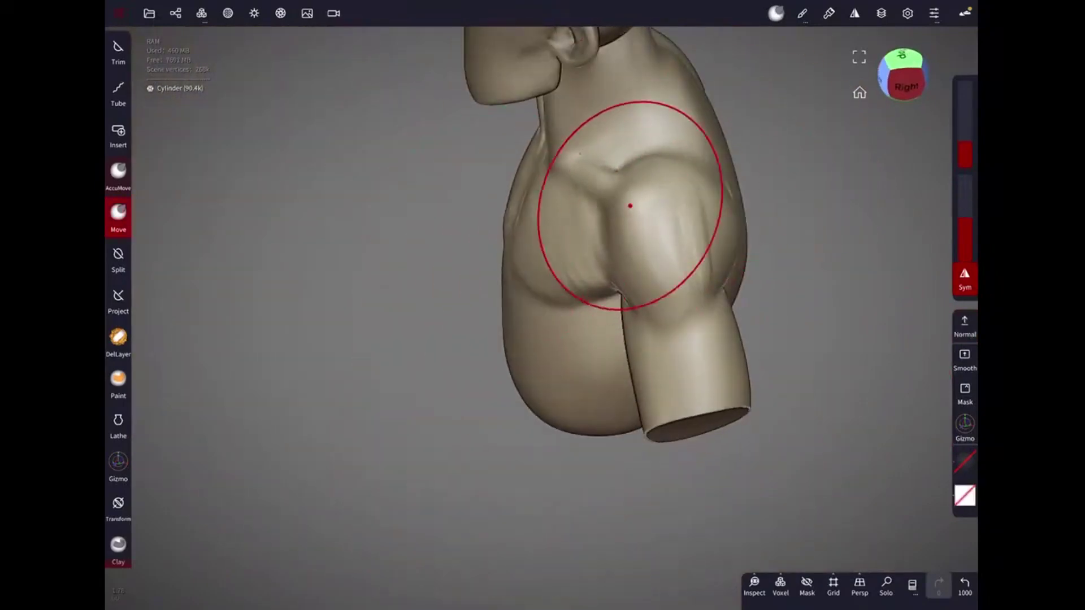
drag(774, 176, 782, 215)
mouse_move(677, 246)
mouse_down()
mouse_move(605, 322)
mouse_move(794, 295)
mouse_move(741, 164)
mouse_move(525, 363)
mouse_move(395, 339)
mouse_move(339, 350)
mouse_up()
Carve a groove beneath the chest and lower the brush strength.
drag(625, 436, 561, 424)
drag(757, 119, 787, 206)
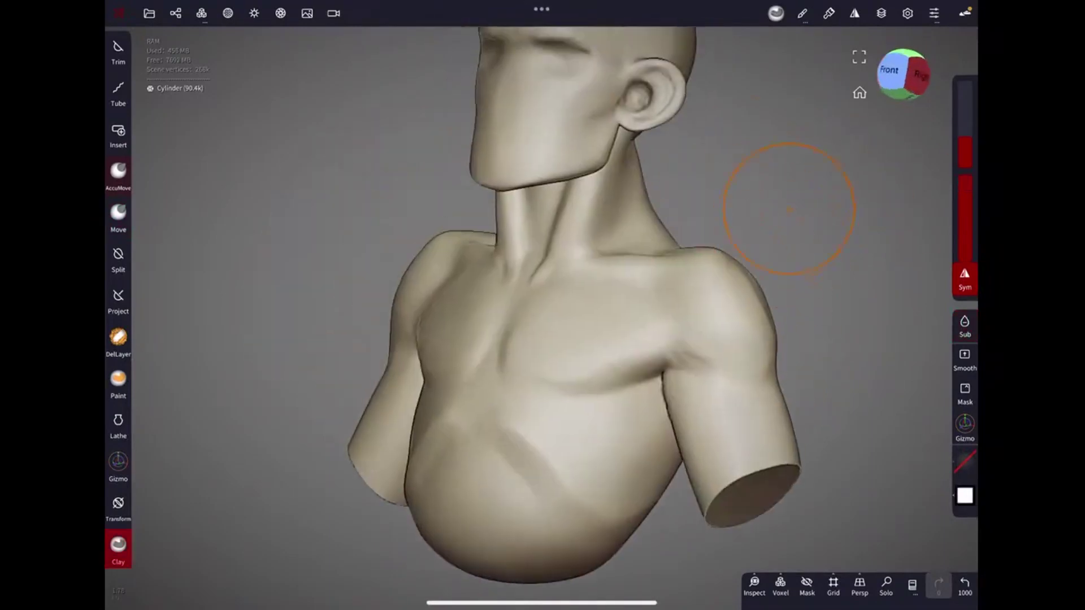
drag(573, 494, 734, 241)
drag(965, 178, 965, 198)
drag(706, 282, 557, 385)
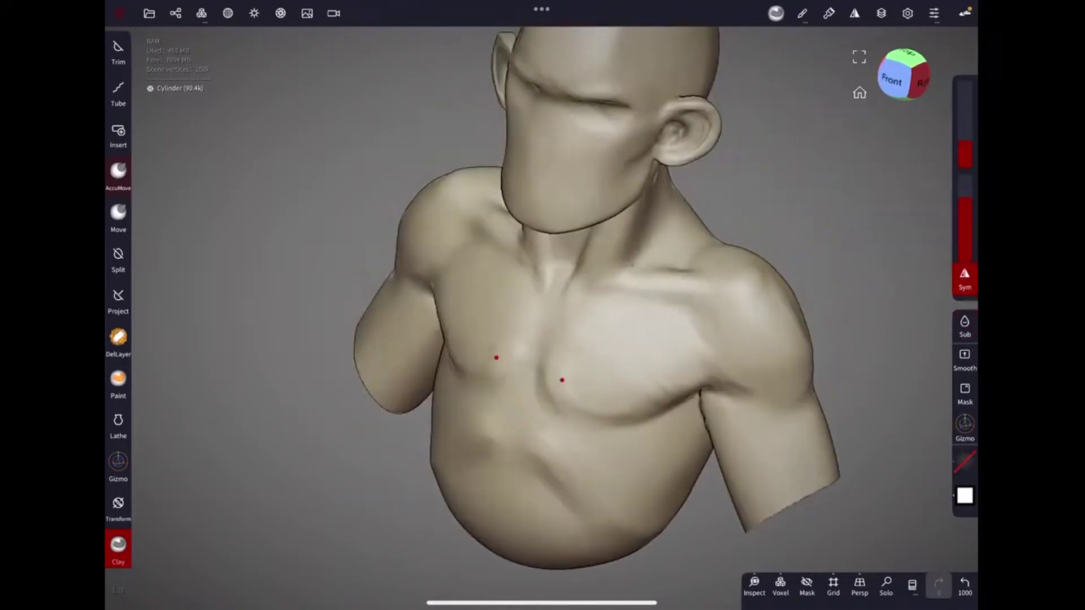
mouse_move(738, 334)
mouse_down()
mouse_move(704, 284)
mouse_move(707, 307)
mouse_move(565, 352)
mouse_move(642, 247)
mouse_move(678, 252)
mouse_move(774, 225)
mouse_move(706, 339)
mouse_move(792, 415)
mouse_up()
Set Clay to carve inward and add strokes across the upper back.
click(965, 325)
mouse_move(532, 338)
mouse_down()
mouse_move(603, 310)
mouse_move(654, 210)
mouse_move(599, 160)
mouse_move(574, 218)
mouse_move(819, 165)
mouse_move(704, 317)
mouse_move(622, 230)
mouse_move(601, 255)
mouse_move(702, 177)
mouse_move(574, 325)
mouse_move(690, 296)
mouse_move(690, 310)
mouse_up()
click(118, 214)
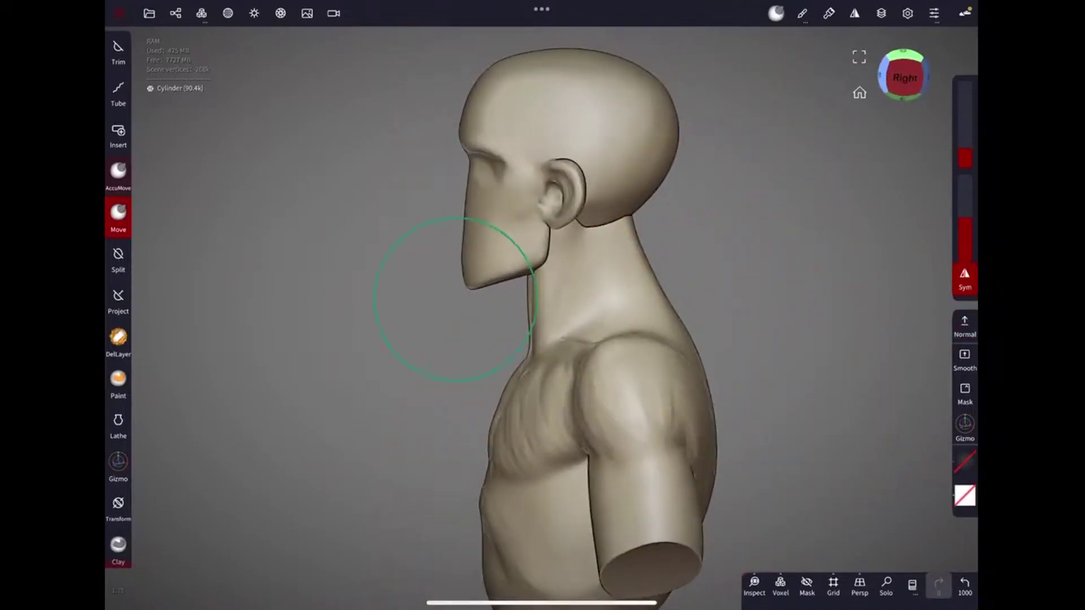
drag(644, 266, 734, 272)
Toggle Solo on and off to check the torso alone, with Clay reselected.
click(118, 547)
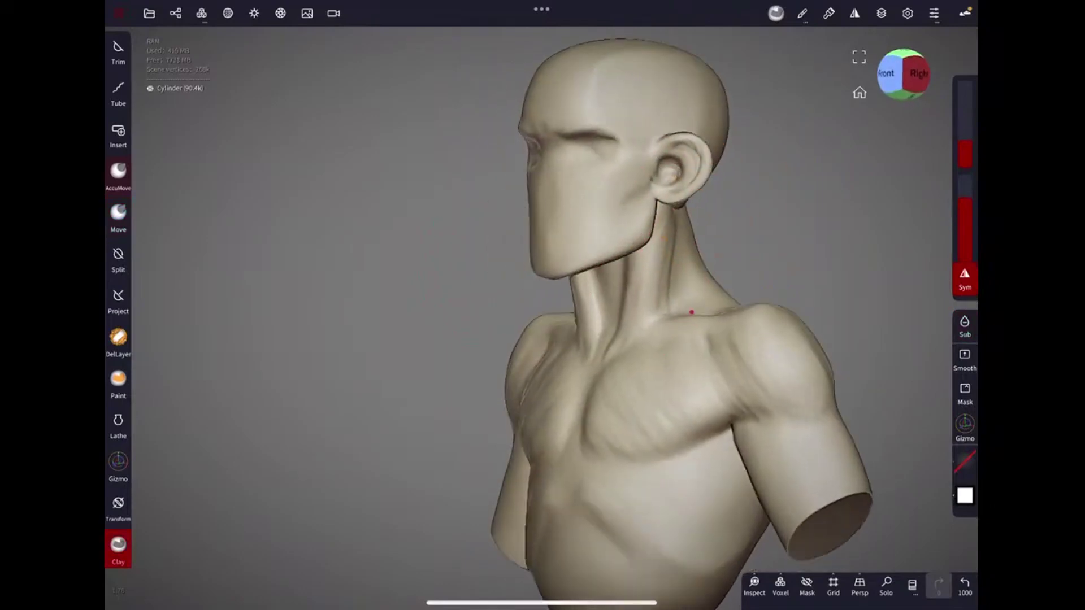
mouse_move(751, 182)
mouse_down()
mouse_move(598, 347)
mouse_move(583, 349)
mouse_up()
click(886, 586)
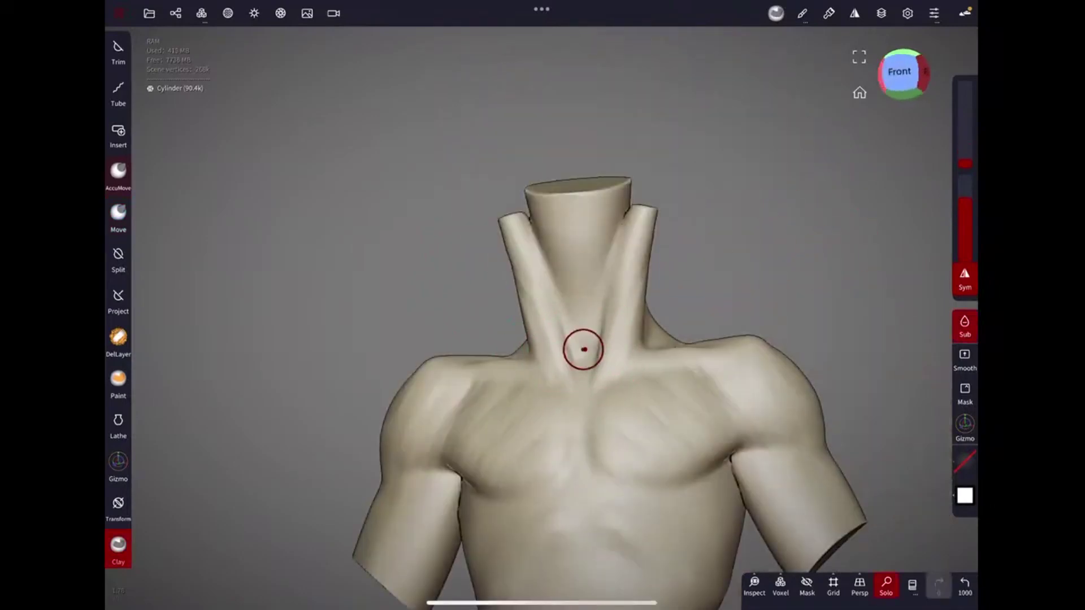
click(886, 586)
mouse_move(780, 237)
mouse_down()
mouse_move(714, 243)
mouse_move(625, 315)
mouse_move(528, 311)
mouse_move(601, 197)
mouse_move(739, 271)
mouse_up()
click(118, 545)
mouse_move(703, 207)
mouse_down()
mouse_move(667, 238)
mouse_move(713, 295)
mouse_up()
Add a sphere primitive, scale it down and move it over the face.
click(118, 462)
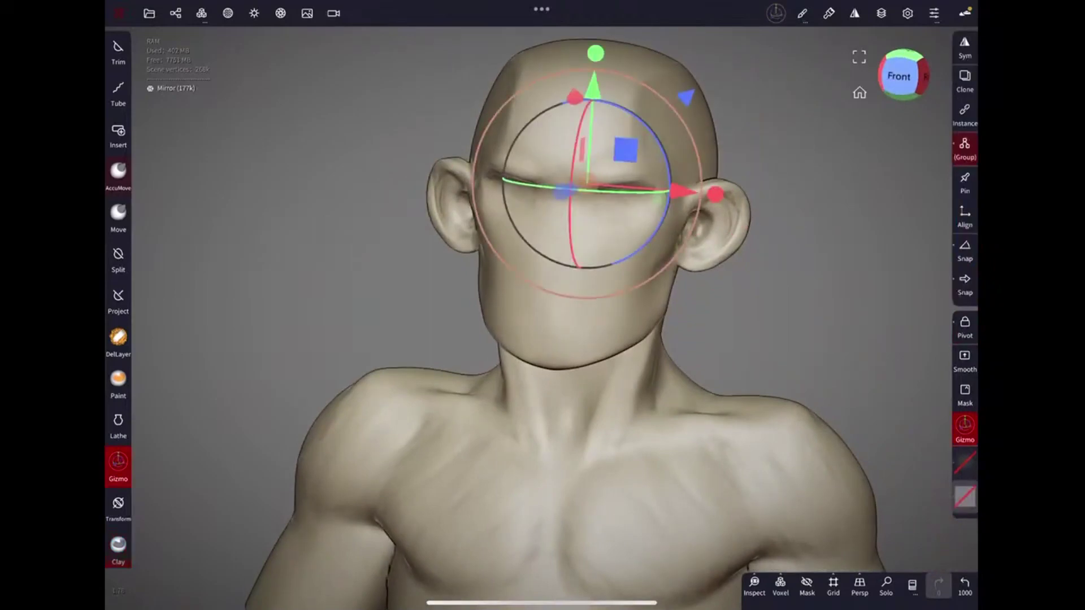
click(201, 13)
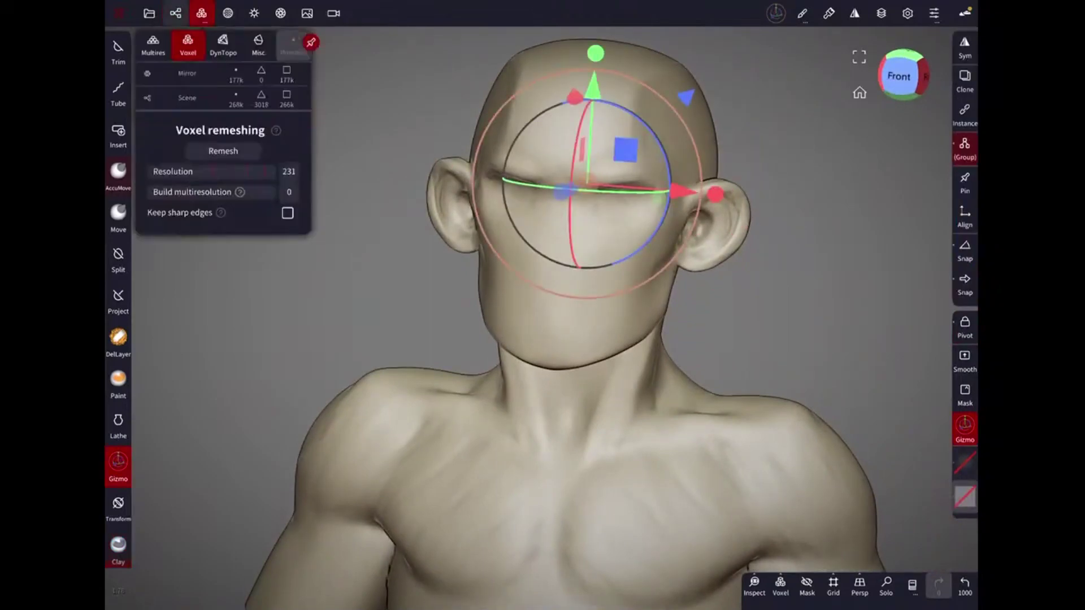
click(259, 39)
click(229, 127)
click(568, 48)
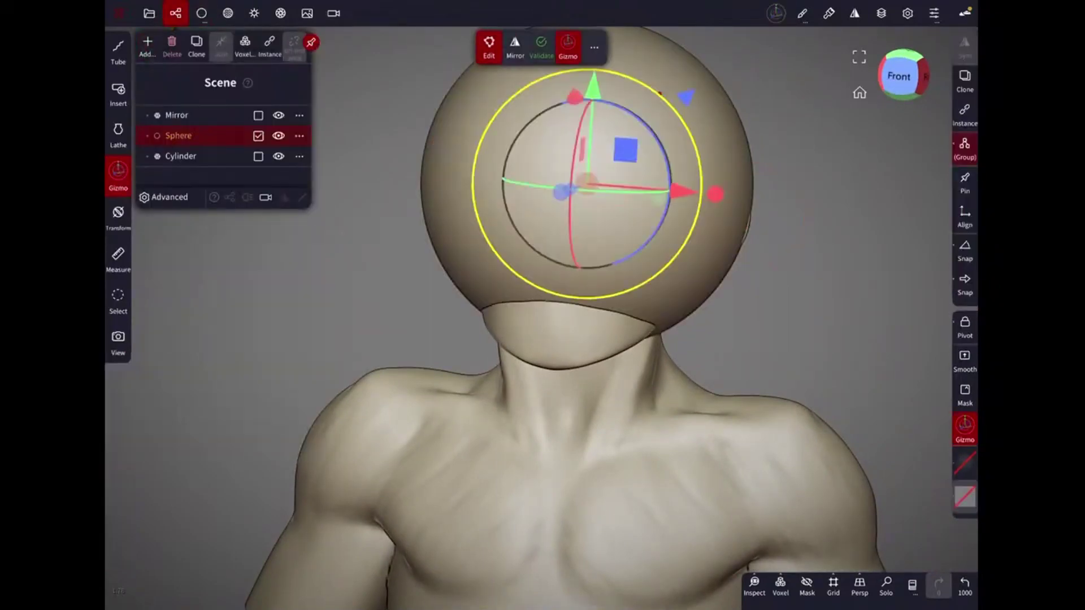
drag(666, 97, 627, 135)
drag(791, 283, 707, 311)
drag(552, 218, 503, 282)
From the front view, position the shrunken sphere as the nose and convert it to a sculptable mesh.
click(895, 85)
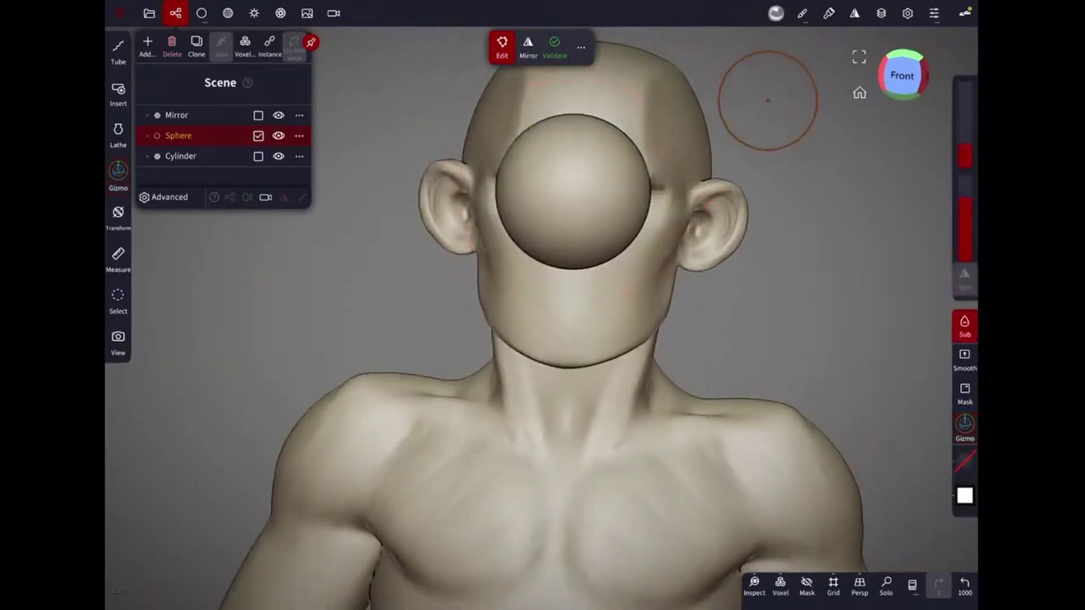
drag(557, 145, 544, 242)
drag(650, 272, 610, 316)
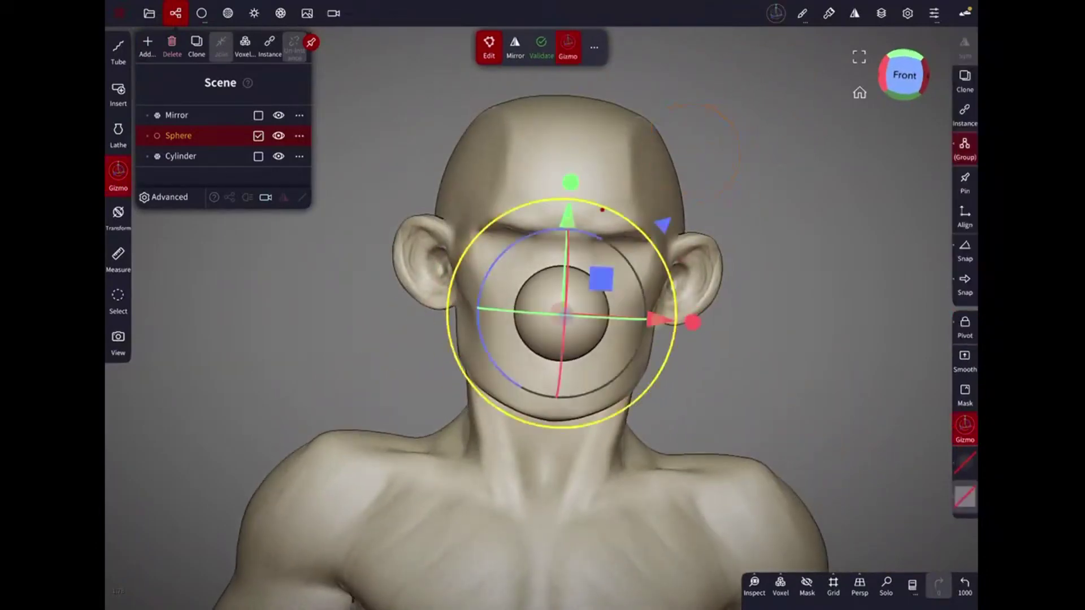
drag(551, 220, 569, 186)
click(567, 48)
drag(791, 339, 680, 320)
scroll(679, 321, up, 5)
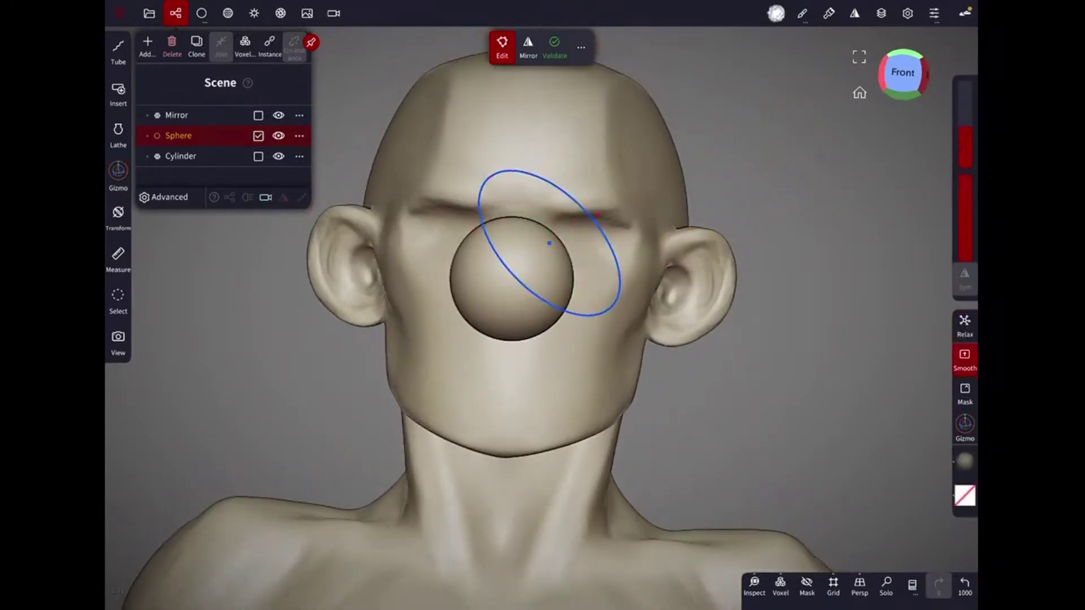
click(555, 45)
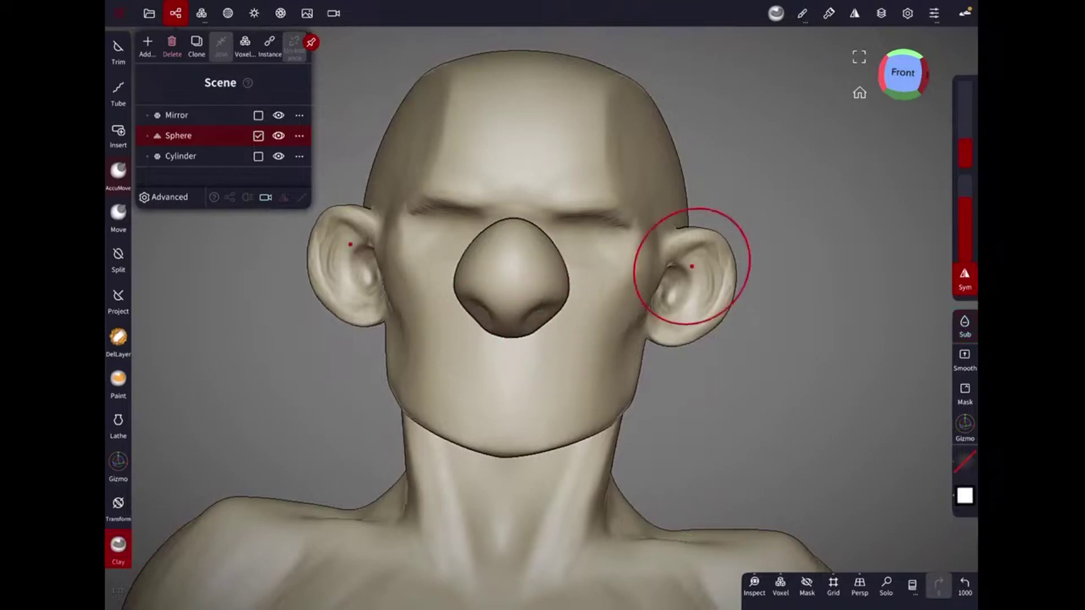
Orbit around the head to inspect the nose from front, side and three-quarter views.
drag(625, 305, 562, 121)
click(118, 463)
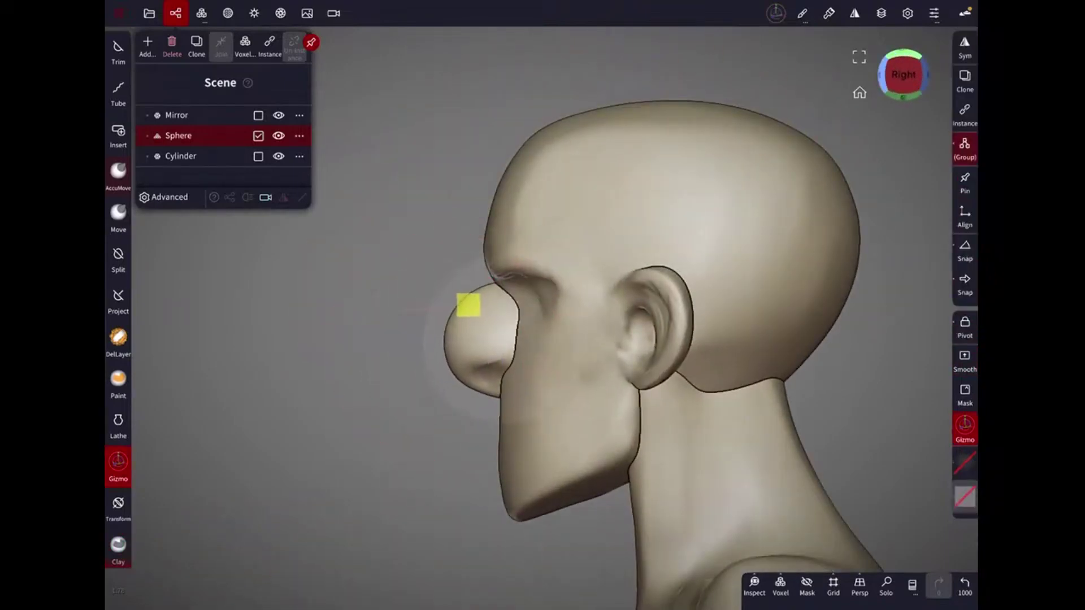
click(118, 214)
mouse_move(339, 339)
mouse_down()
mouse_move(508, 316)
mouse_move(396, 254)
mouse_move(560, 219)
mouse_up()
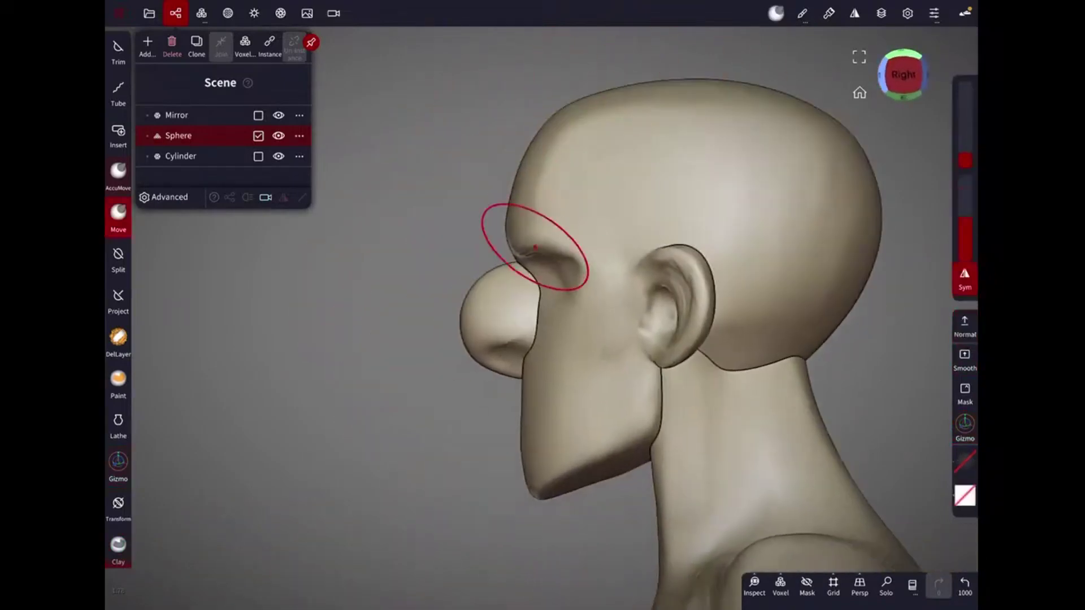
drag(456, 224, 650, 238)
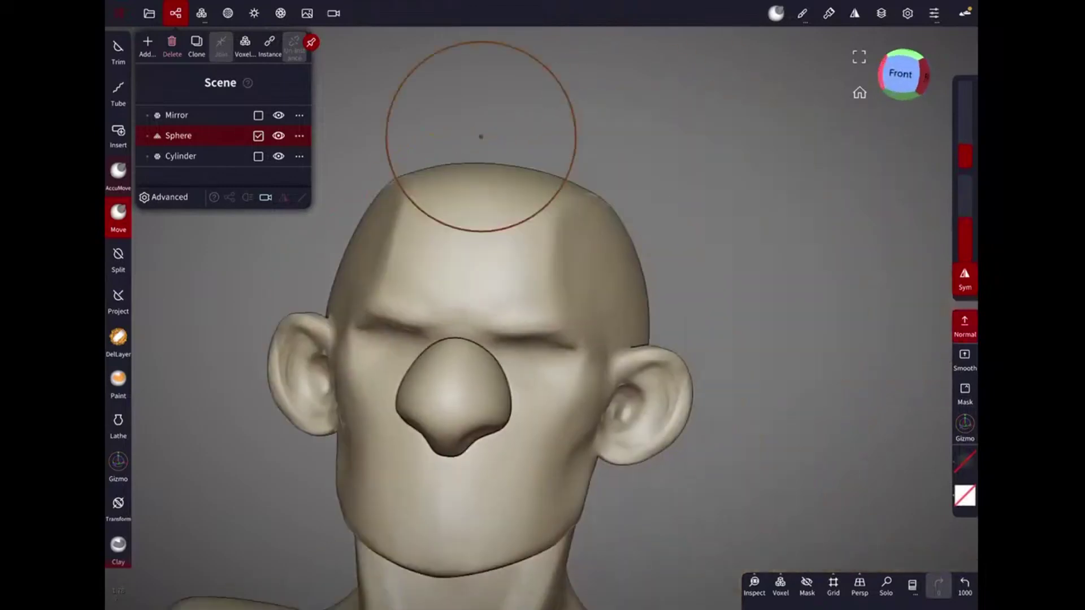
drag(735, 209, 735, 142)
drag(707, 396, 876, 395)
drag(706, 367, 876, 367)
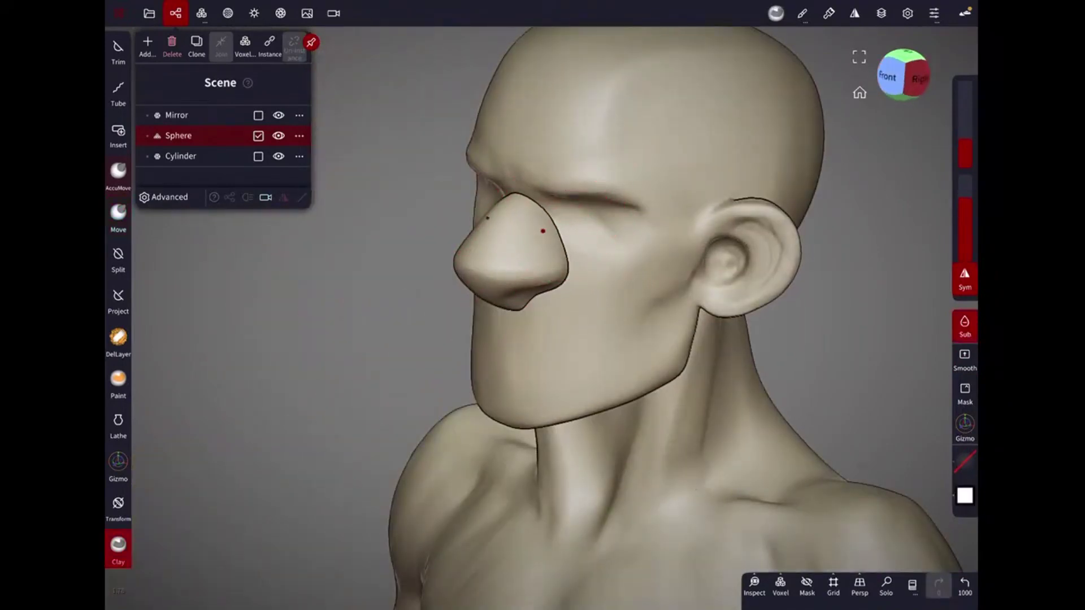
drag(735, 395, 633, 396)
click(118, 215)
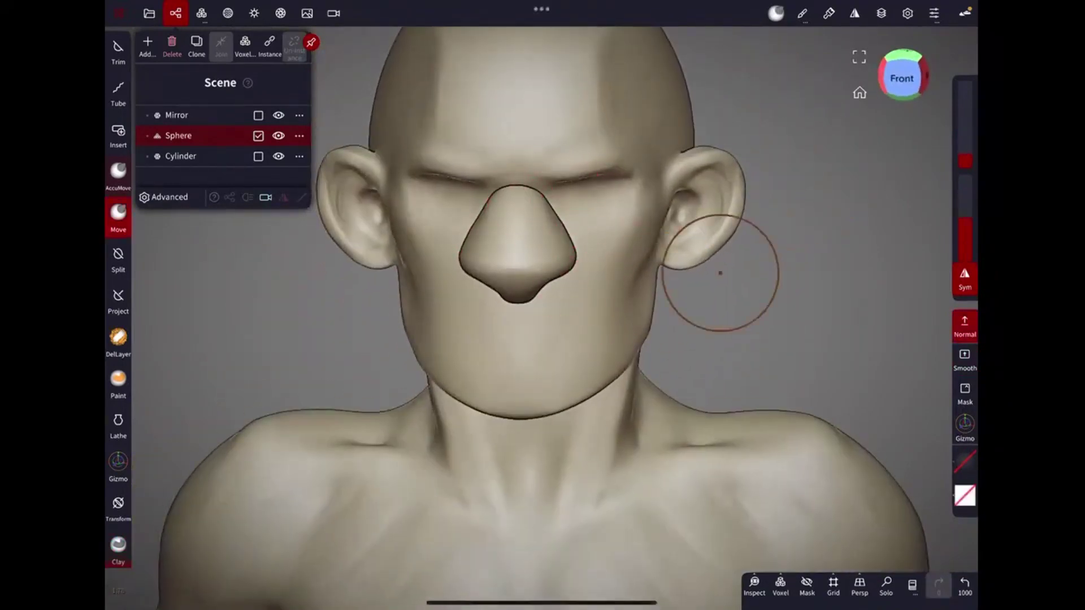
middle_drag(721, 273, 721, 266)
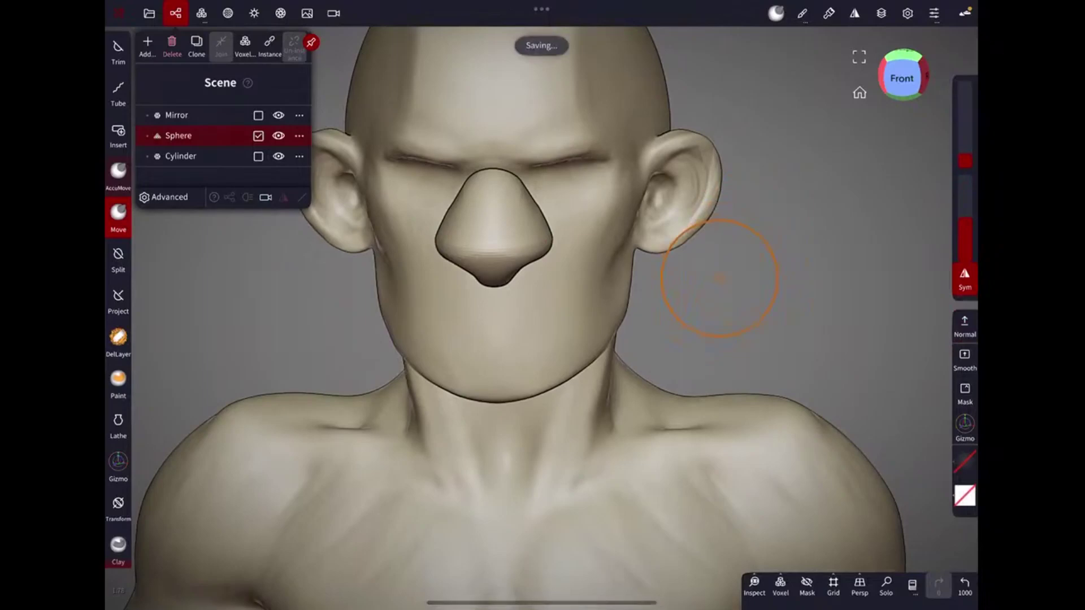
Select the head, clone it as Mirror 1 and show the copy in Solo.
click(680, 232)
mouse_move(680, 232)
mouse_down()
mouse_move(819, 226)
mouse_move(764, 196)
mouse_move(635, 250)
mouse_move(534, 488)
mouse_up()
click(639, 295)
click(196, 45)
click(885, 585)
click(118, 51)
Lasso-trim the head copy along the jaw line, undoing a stray move stroke.
mouse_move(474, 346)
mouse_down()
mouse_move(366, 339)
mouse_move(370, 312)
mouse_up()
drag(484, 373, 748, 146)
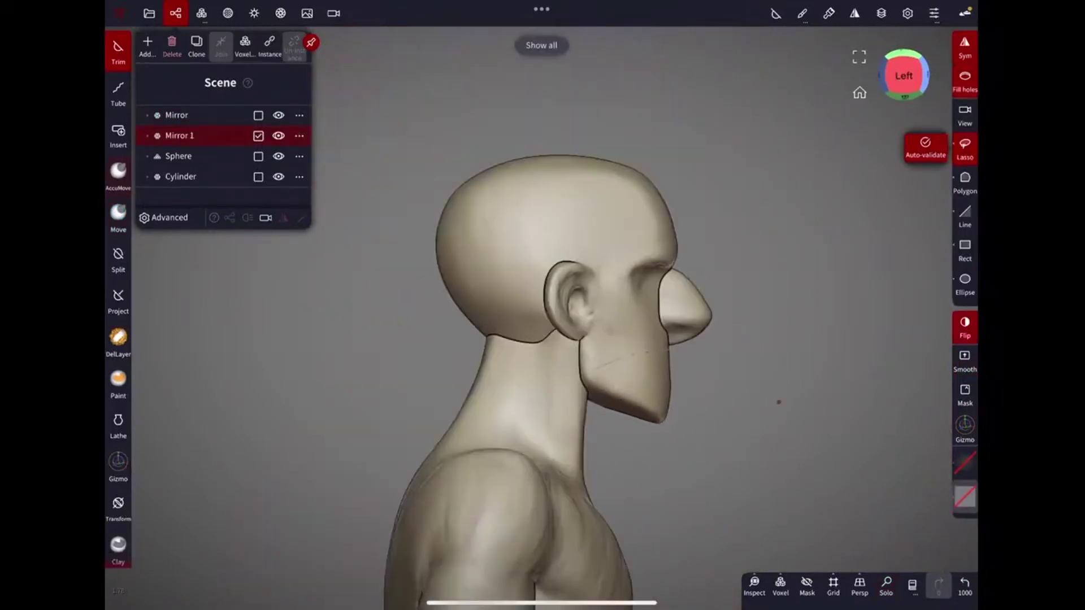
scroll(692, 310, up, 3)
click(118, 215)
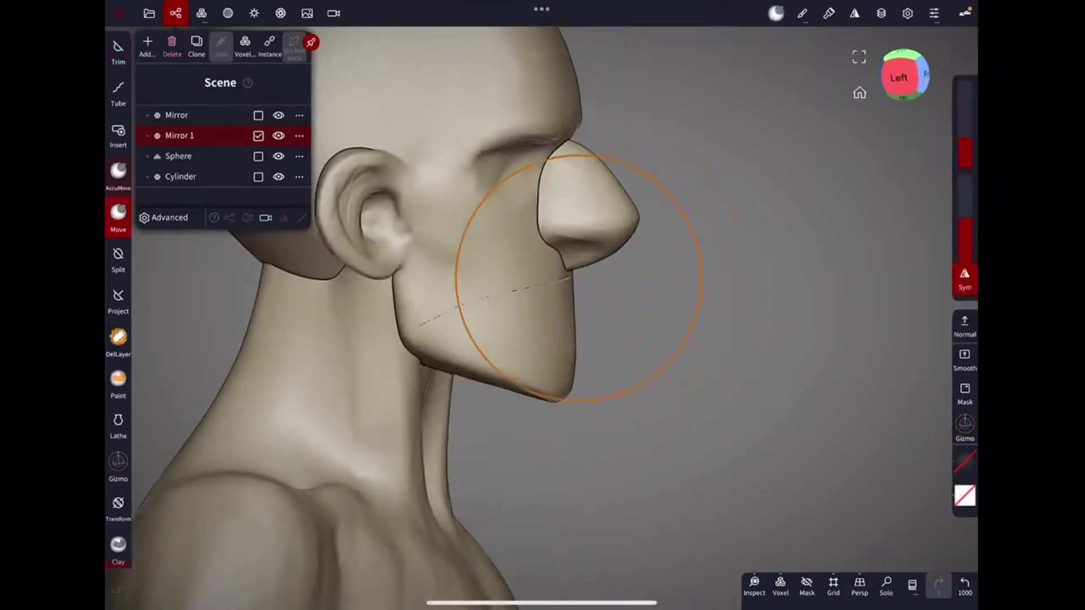
mouse_move(555, 307)
middle_down()
mouse_move(703, 327)
mouse_move(472, 376)
mouse_move(660, 289)
mouse_move(740, 291)
mouse_move(751, 254)
mouse_move(739, 296)
mouse_move(625, 256)
mouse_move(682, 222)
middle_up()
key(ctrl+z)
Select the split-off jaw piece and pull it forward and down.
click(176, 114)
click(886, 586)
click(886, 586)
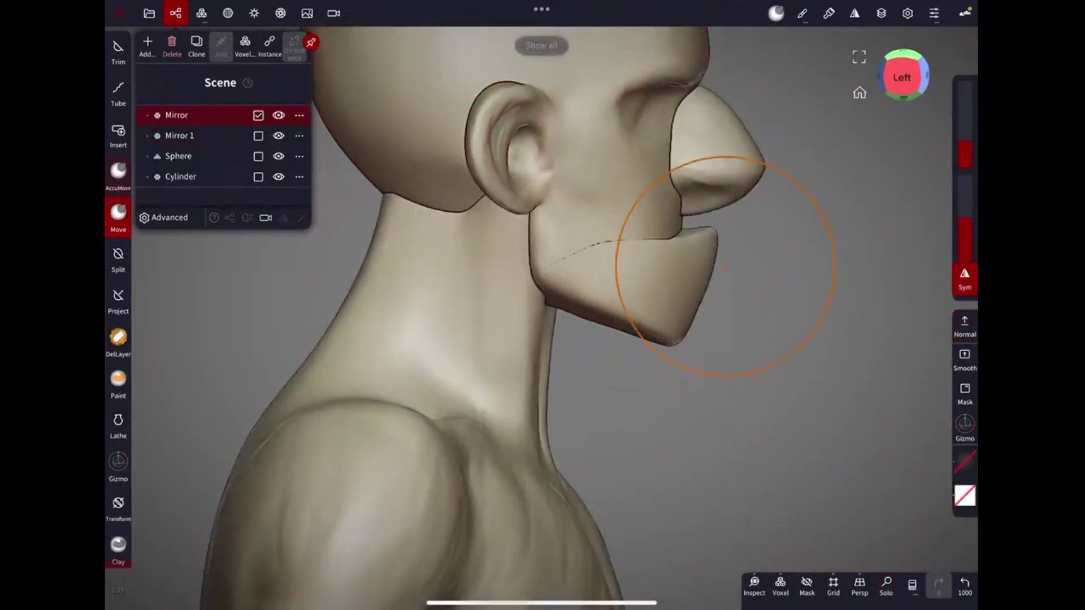
click(704, 223)
drag(704, 223, 688, 292)
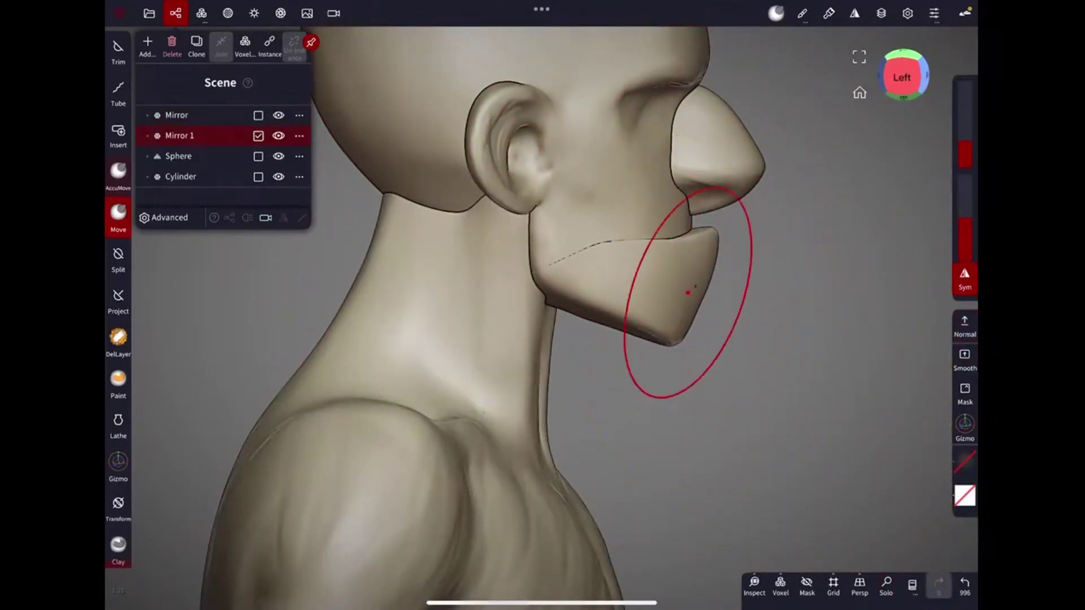
mouse_move(685, 289)
middle_down()
mouse_move(548, 302)
mouse_move(576, 341)
mouse_move(731, 339)
mouse_move(691, 280)
middle_up()
mouse_move(757, 286)
middle_down()
mouse_move(659, 343)
mouse_move(847, 270)
middle_up()
Select Mirror and Mirror 1 together and join them into one object.
click(258, 115)
click(221, 45)
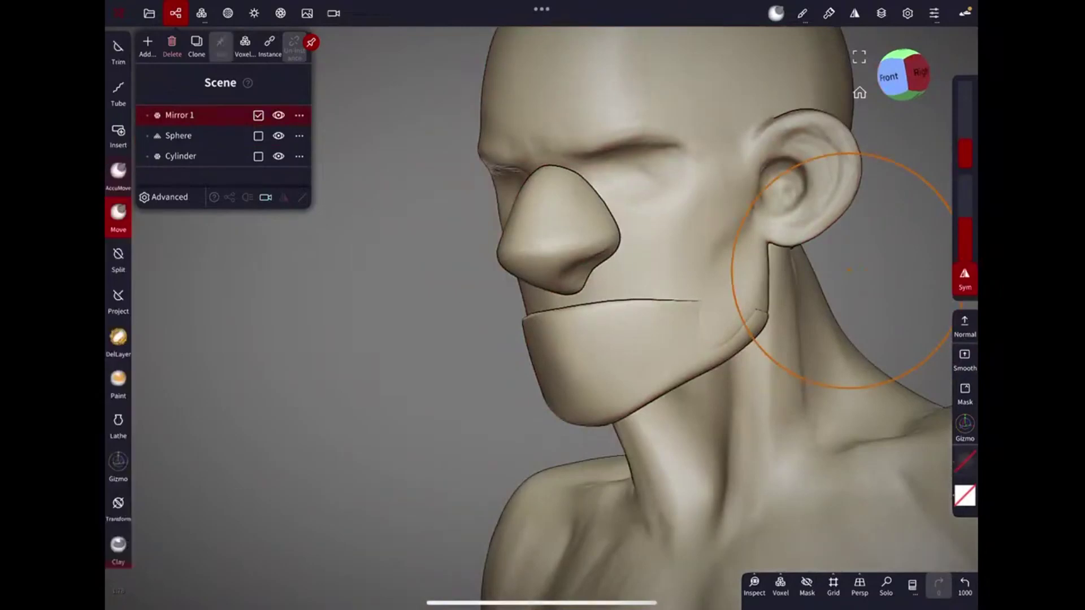
key(ctrl+z)
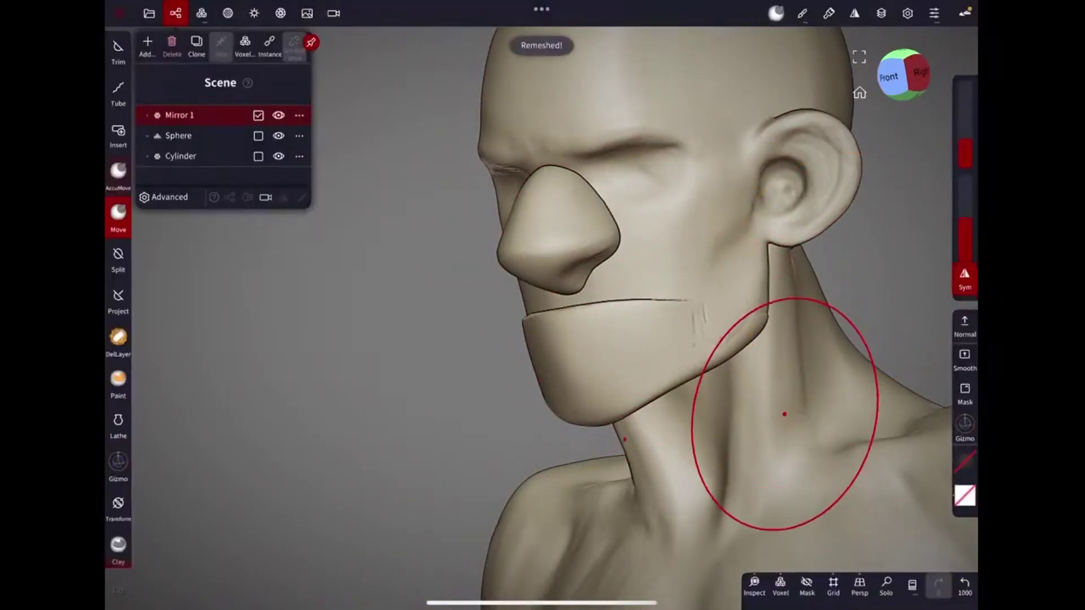
click(934, 13)
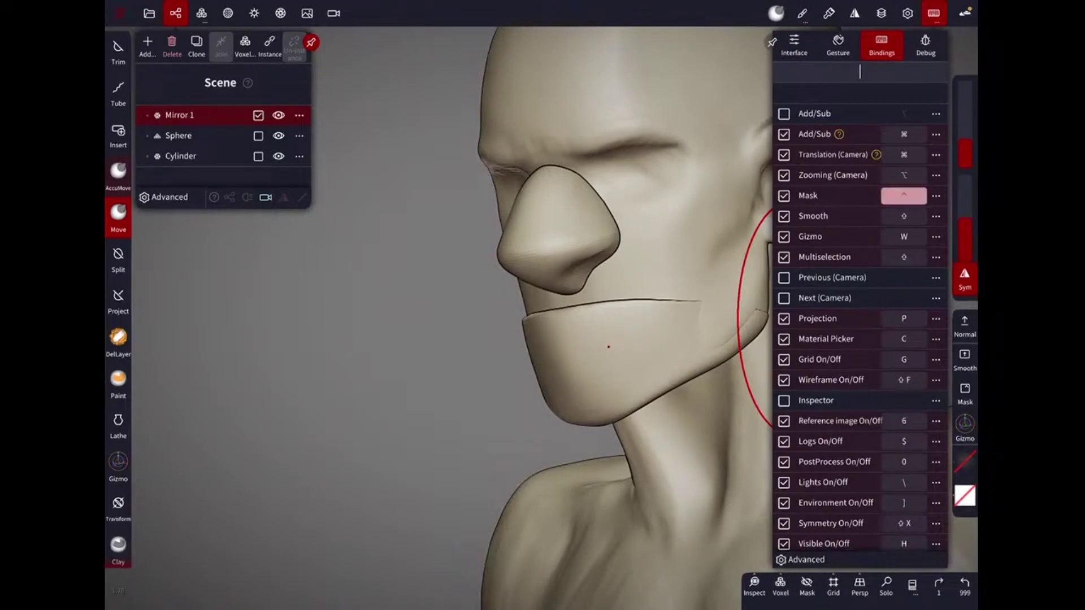
Browse the settings tabs to the Bindings list and scroll to the Voxel row.
click(838, 45)
click(794, 45)
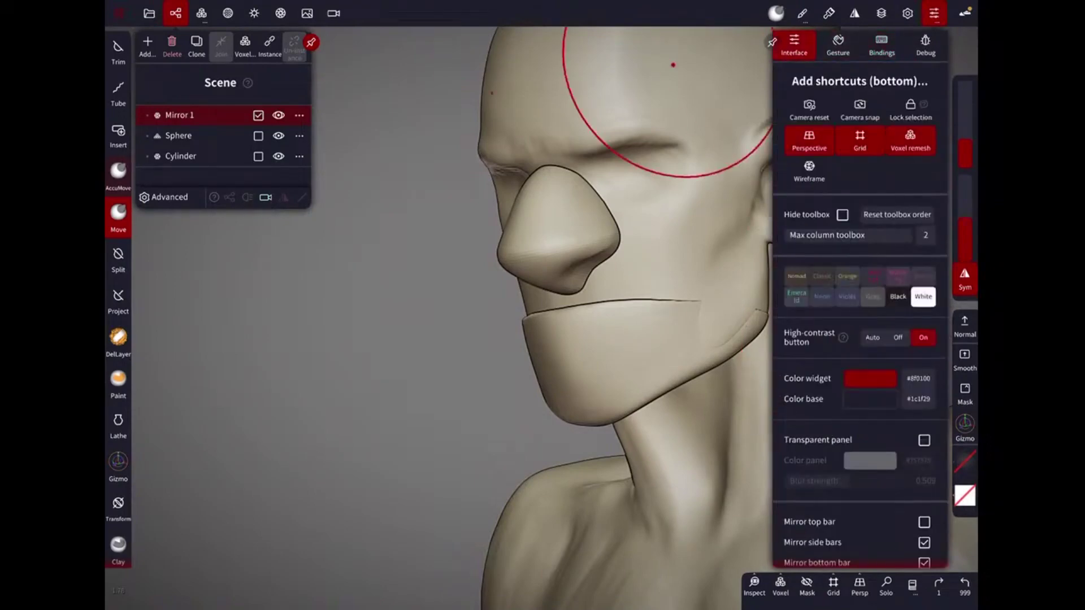
click(935, 13)
click(934, 13)
click(882, 45)
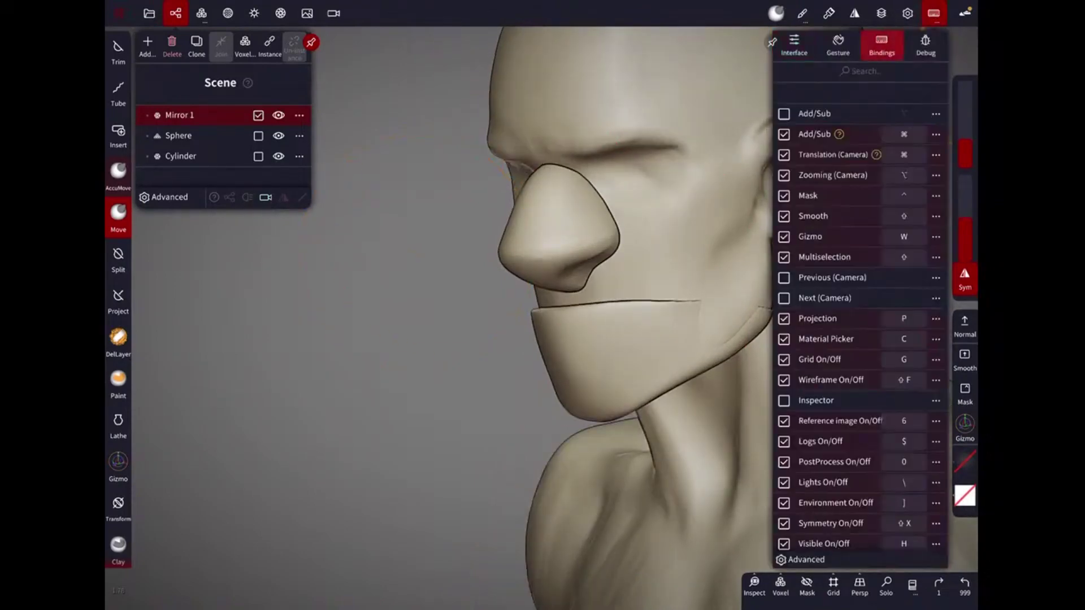
text(2331)
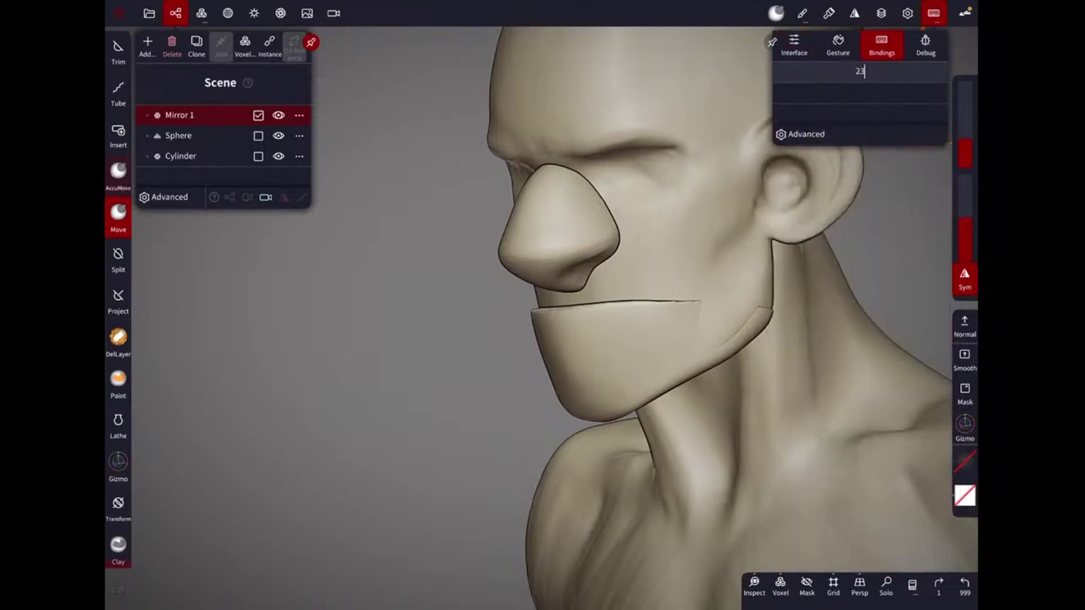
key(BackSpace)
key(BackSpace)
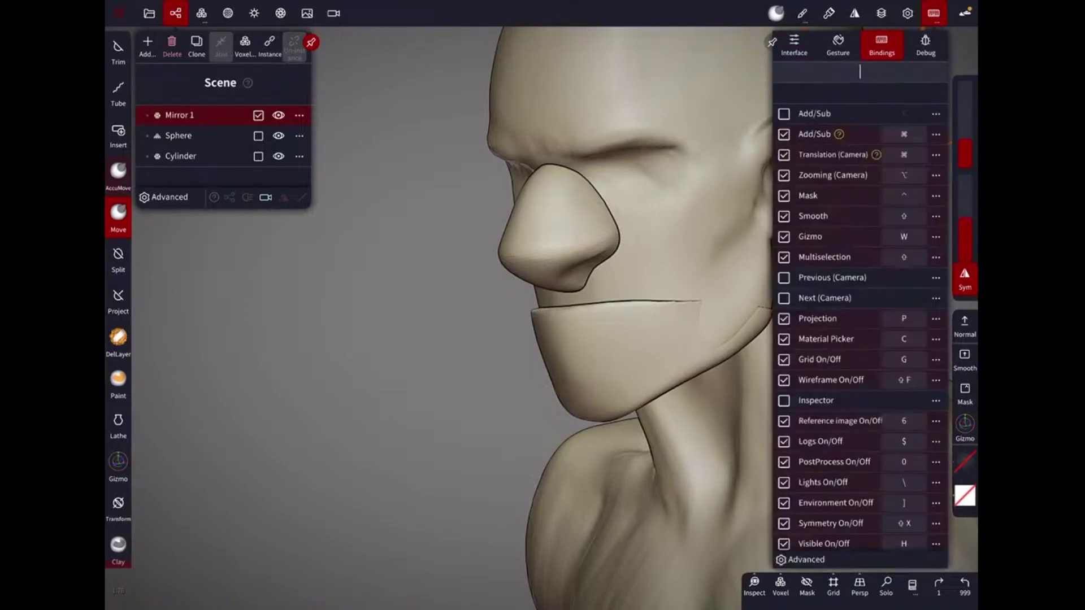
scroll(856, 316, down, 3)
scroll(857, 316, down, 2)
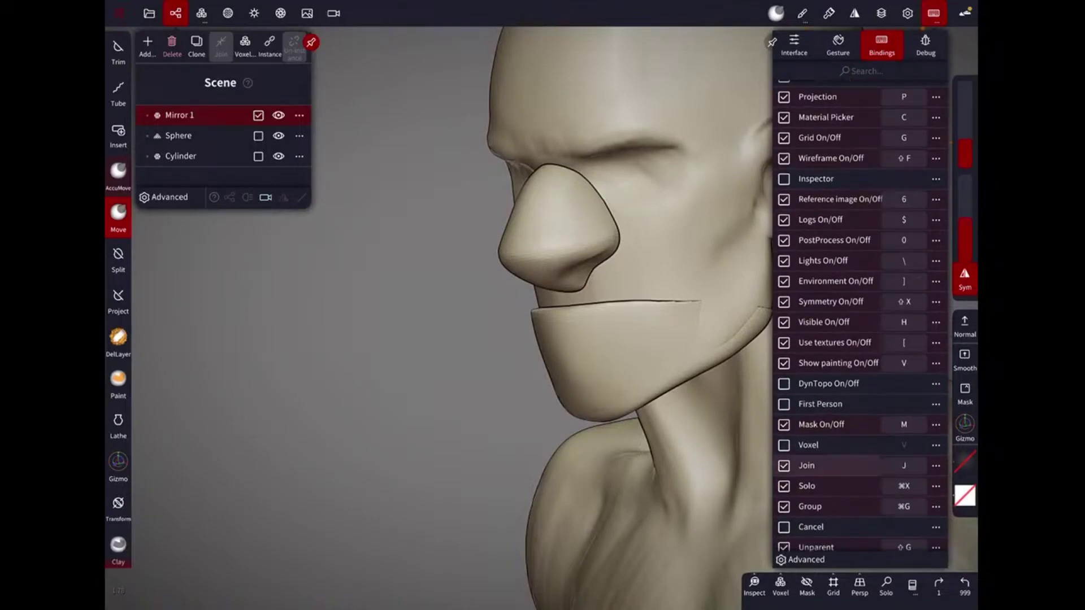
Enable the Voxel binding with Shift+V as its shortcut and close settings.
click(783, 445)
click(904, 445)
key(shift+v)
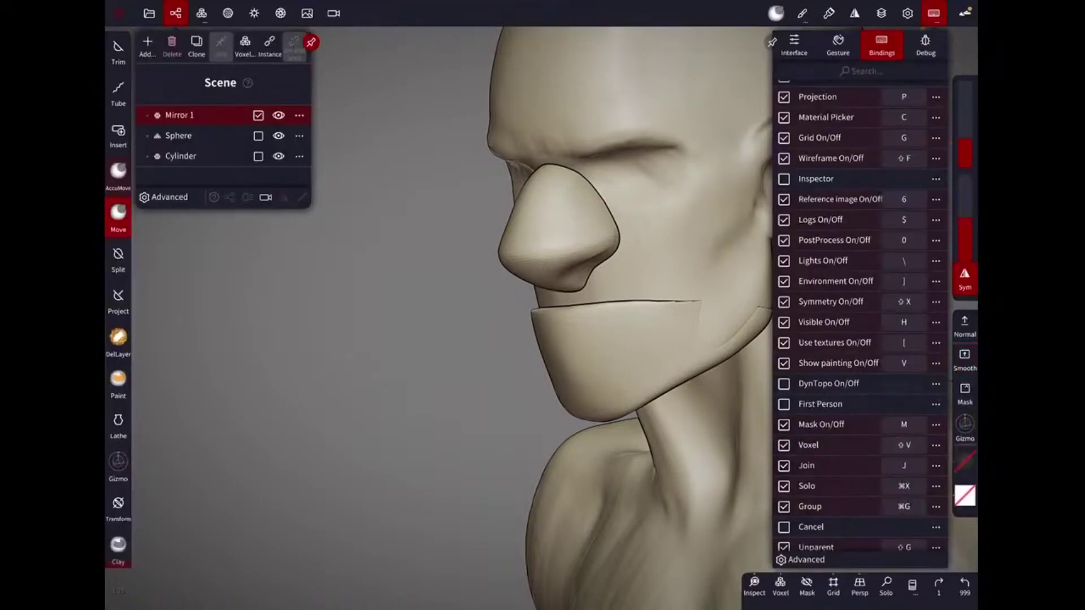
click(934, 13)
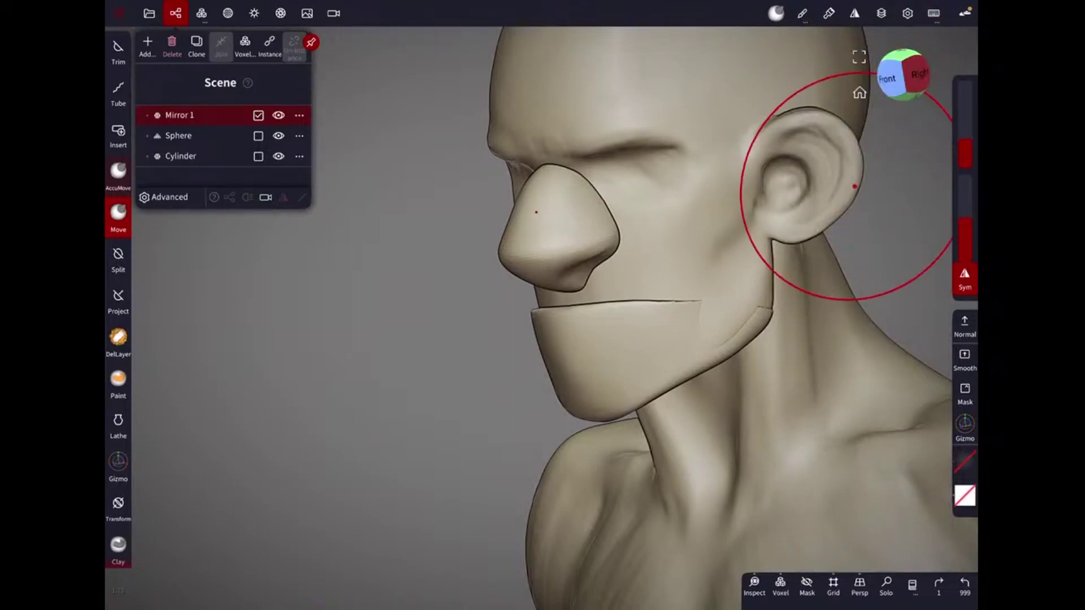
Join the nose Sphere into Mirror 1 and show the merged head in Solo.
middle_drag(852, 181, 649, 249)
shift+click(581, 270)
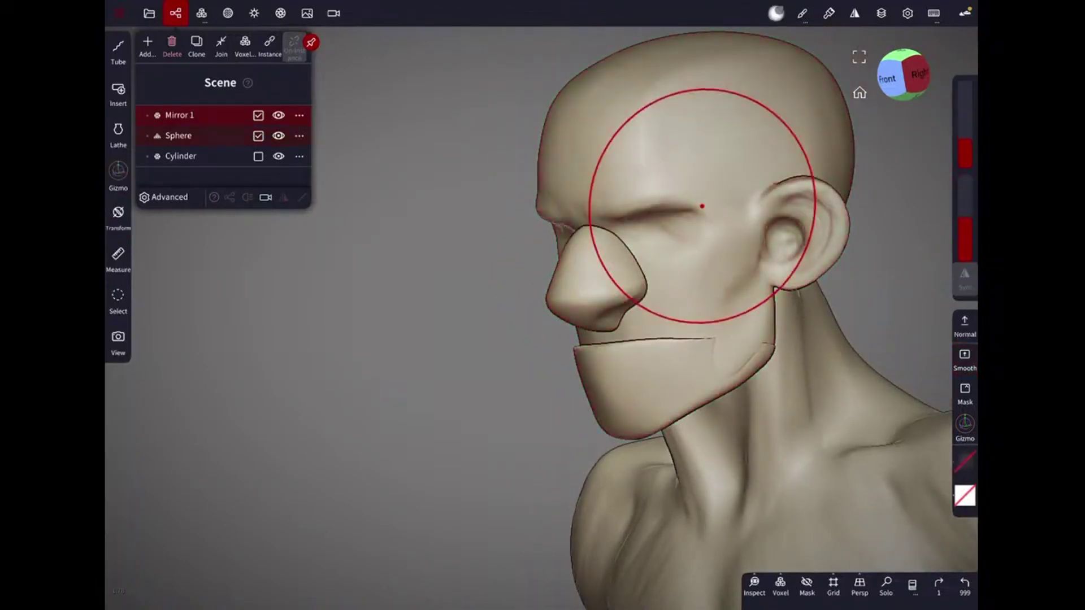
click(221, 45)
click(886, 586)
middle_drag(396, 339, 339, 350)
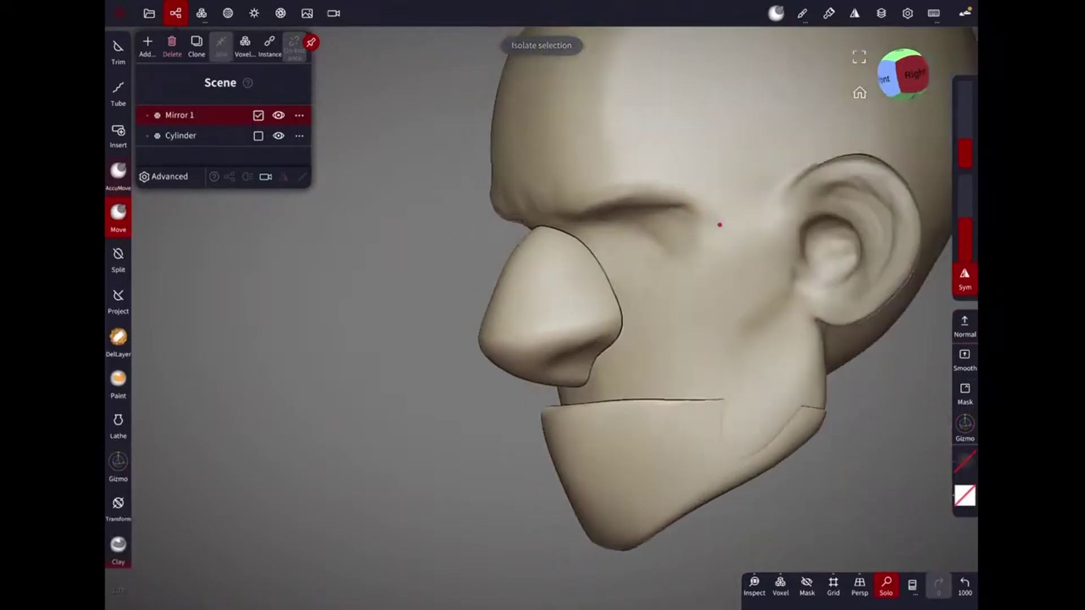
middle_drag(682, 209, 771, 189)
scroll(621, 339, up, 5)
scroll(621, 339, down, 5)
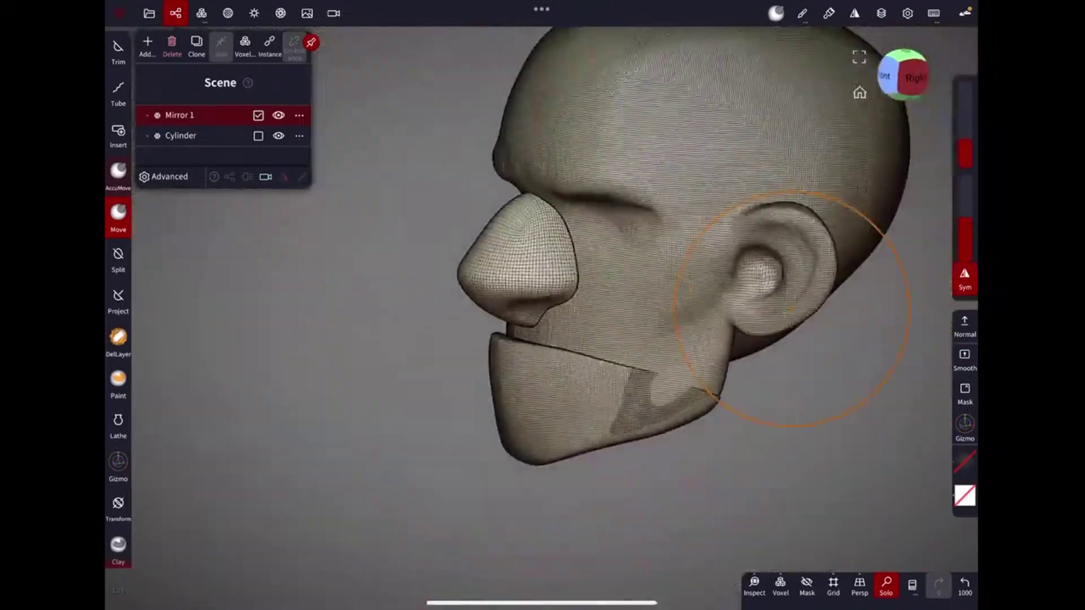
drag(339, 508, 294, 508)
Enable connected topology in the Move brush filter and push the jaw forward and down.
click(803, 13)
click(895, 45)
drag(550, 247, 601, 204)
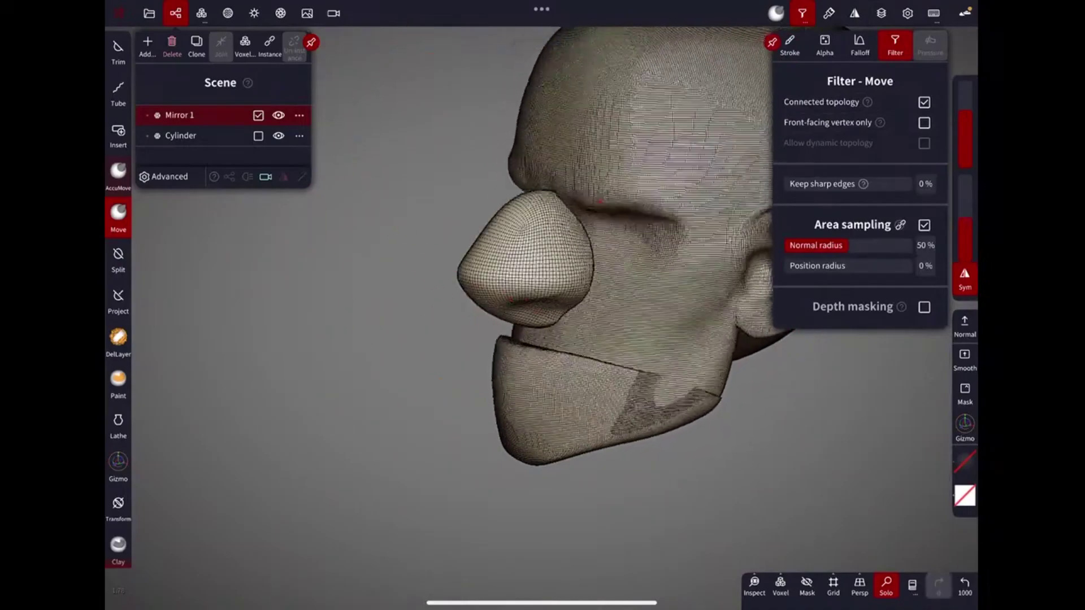
key(ctrl+z)
scroll(686, 307, down, 3)
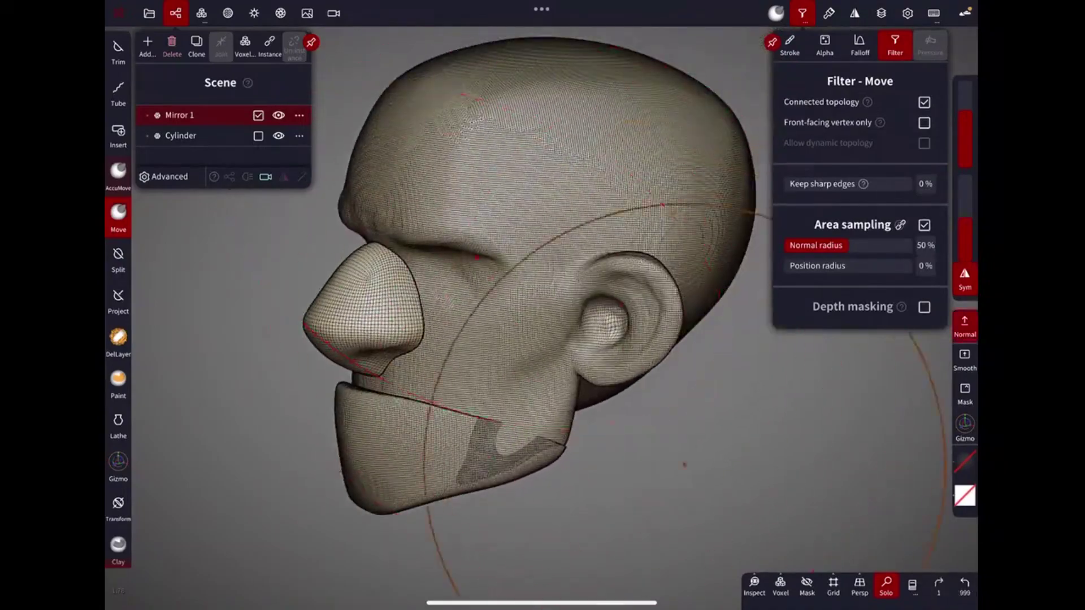
drag(478, 345, 389, 386)
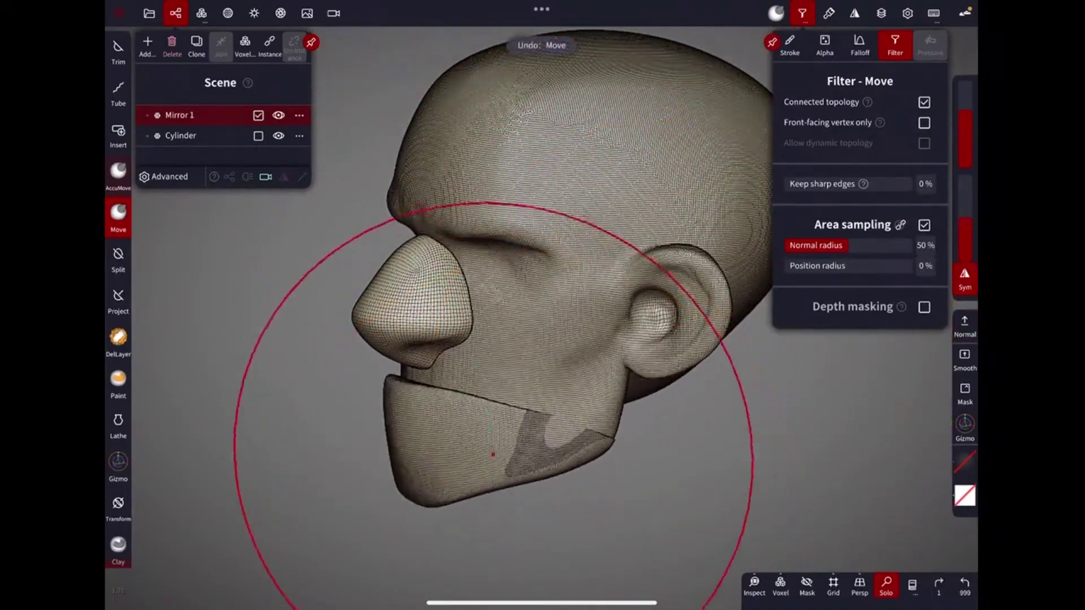
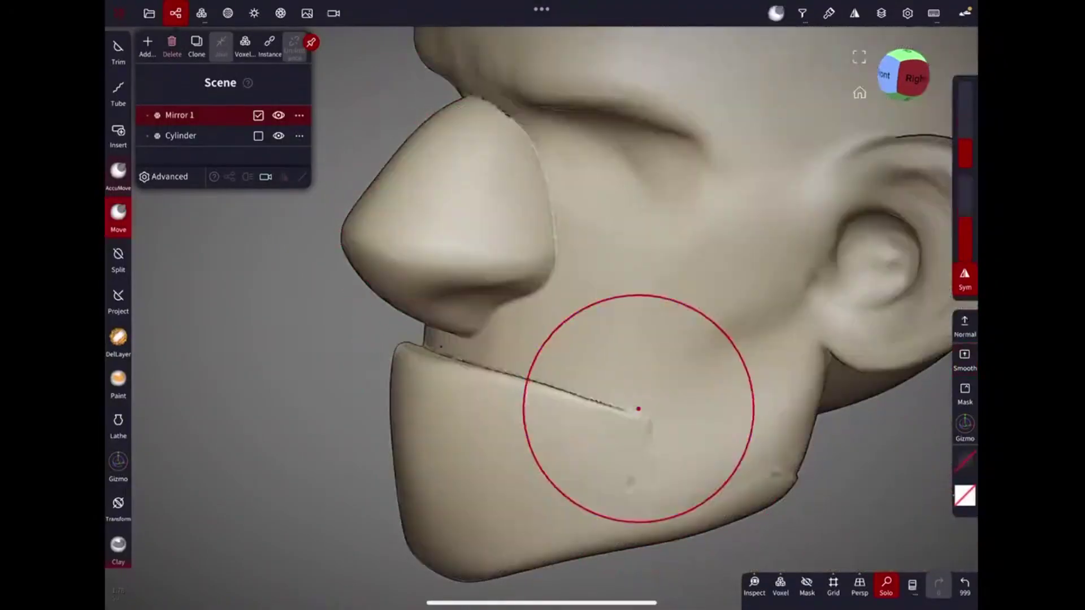
Smooth out the mouth crease and blend the nose bridge into the face with Move.
mouse_move(639, 409)
mouse_down()
mouse_move(714, 426)
mouse_move(752, 268)
mouse_up()
scroll(714, 426, down, 5)
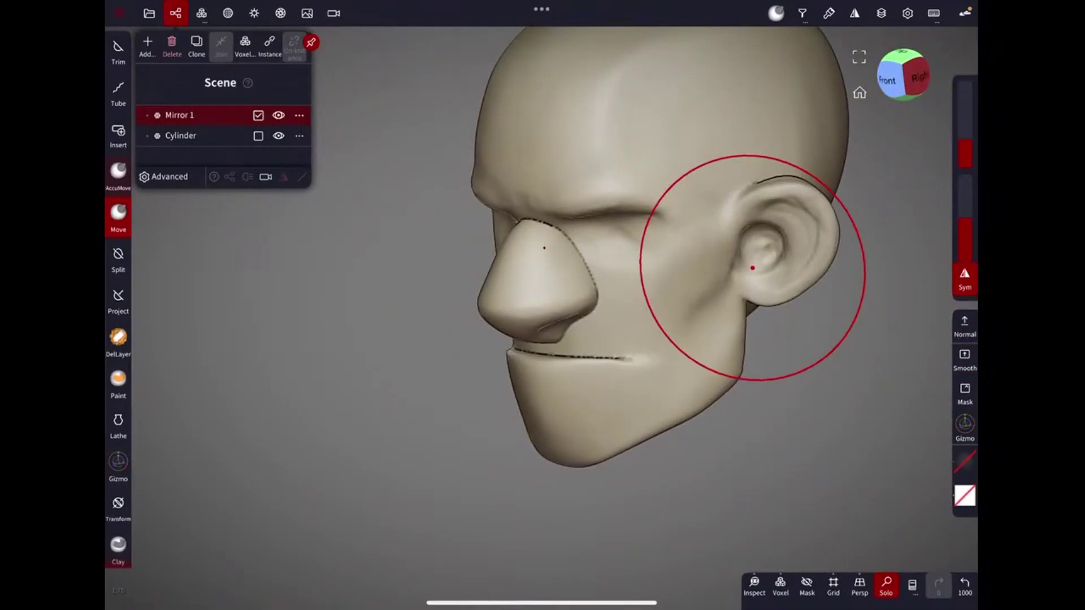
drag(752, 268, 799, 278)
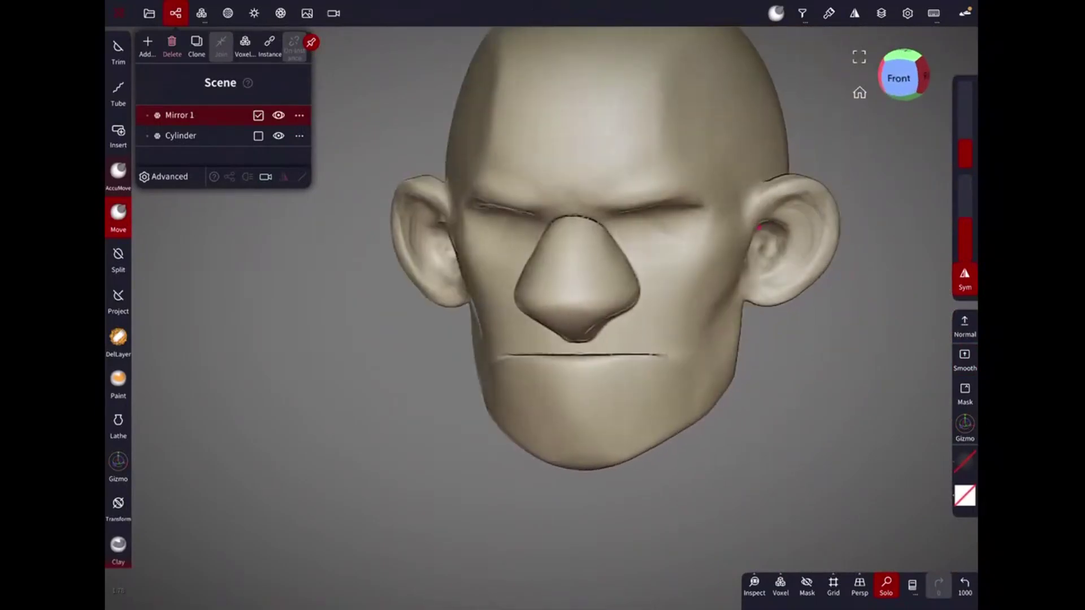
scroll(815, 403, up, 5)
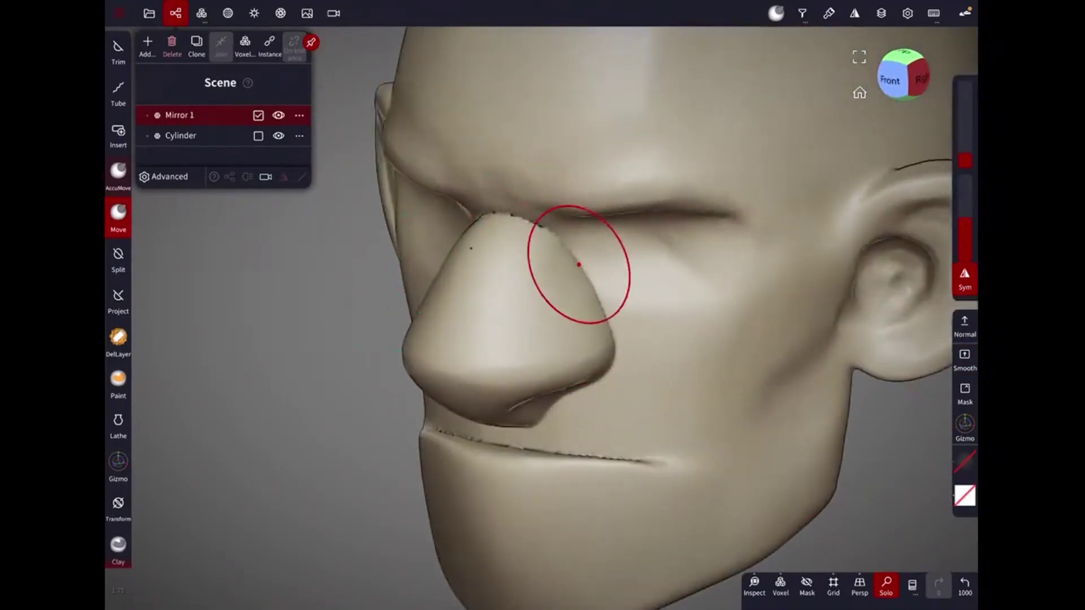
drag(552, 262, 552, 238)
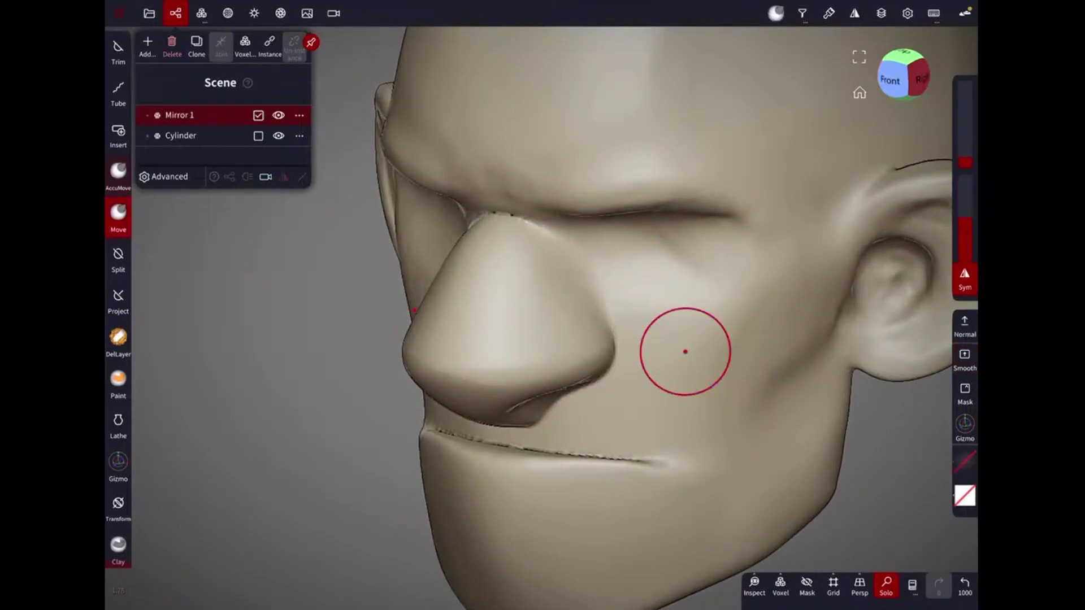
scroll(685, 352, down, 3)
mouse_move(699, 310)
mouse_down()
mouse_move(683, 215)
mouse_move(689, 301)
mouse_move(614, 217)
mouse_up()
scroll(690, 301, up, 3)
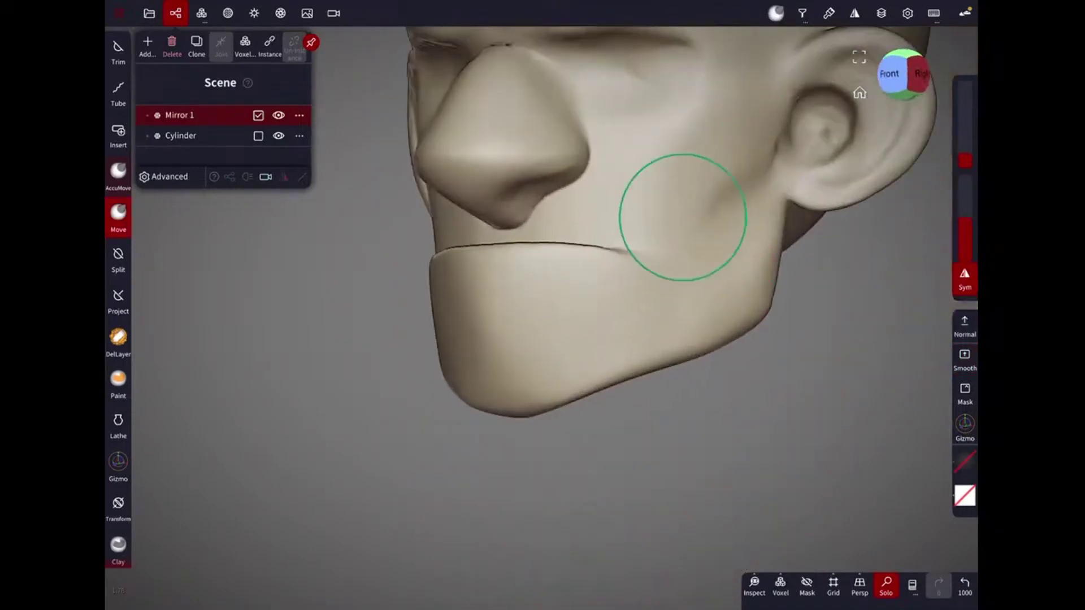
With the Clay brush, reshape the nostril and build up the brow above the eyes.
click(118, 545)
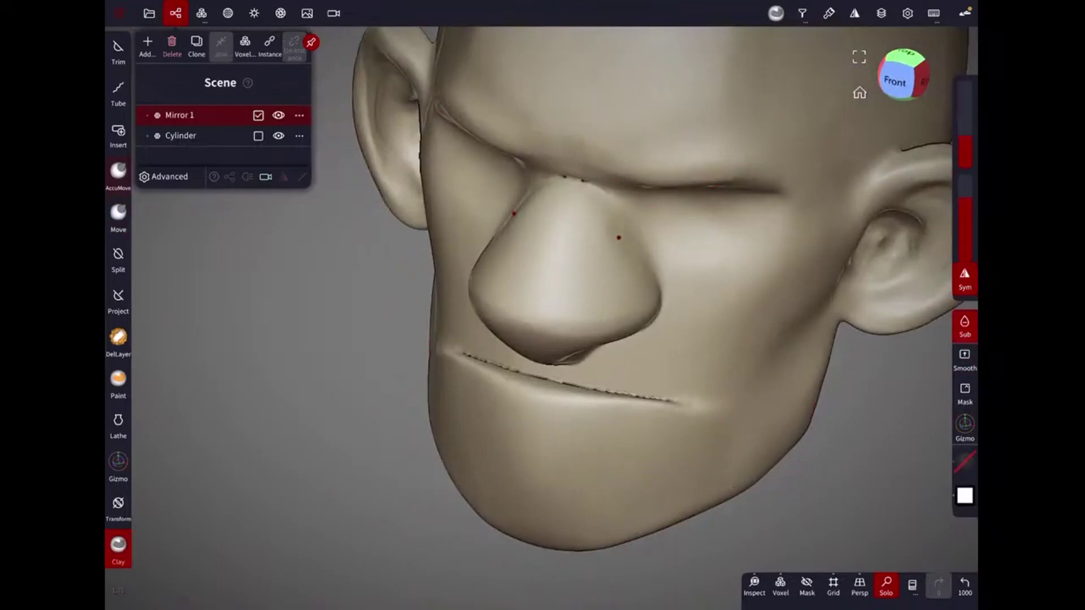
mouse_move(622, 269)
mouse_down()
mouse_move(729, 261)
mouse_move(794, 223)
mouse_move(729, 299)
mouse_up()
mouse_move(626, 332)
mouse_down()
mouse_move(659, 332)
mouse_move(842, 399)
mouse_move(644, 293)
mouse_up()
mouse_move(762, 366)
mouse_down()
mouse_move(745, 395)
mouse_move(780, 358)
mouse_move(754, 379)
mouse_up()
mouse_move(720, 243)
mouse_down()
mouse_move(656, 245)
mouse_move(783, 252)
mouse_move(617, 240)
mouse_up()
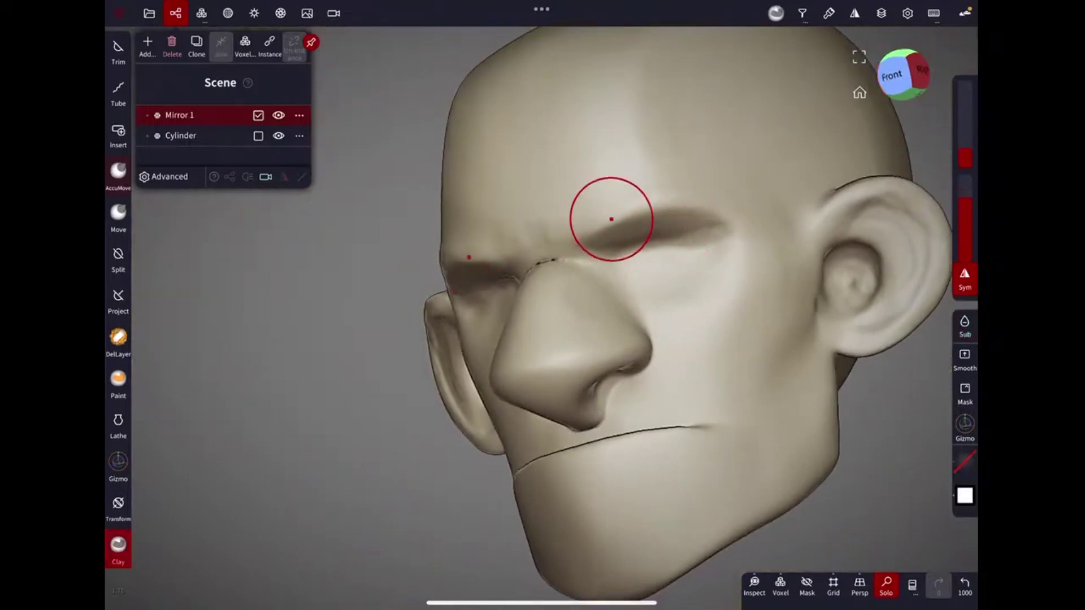
drag(731, 233, 669, 222)
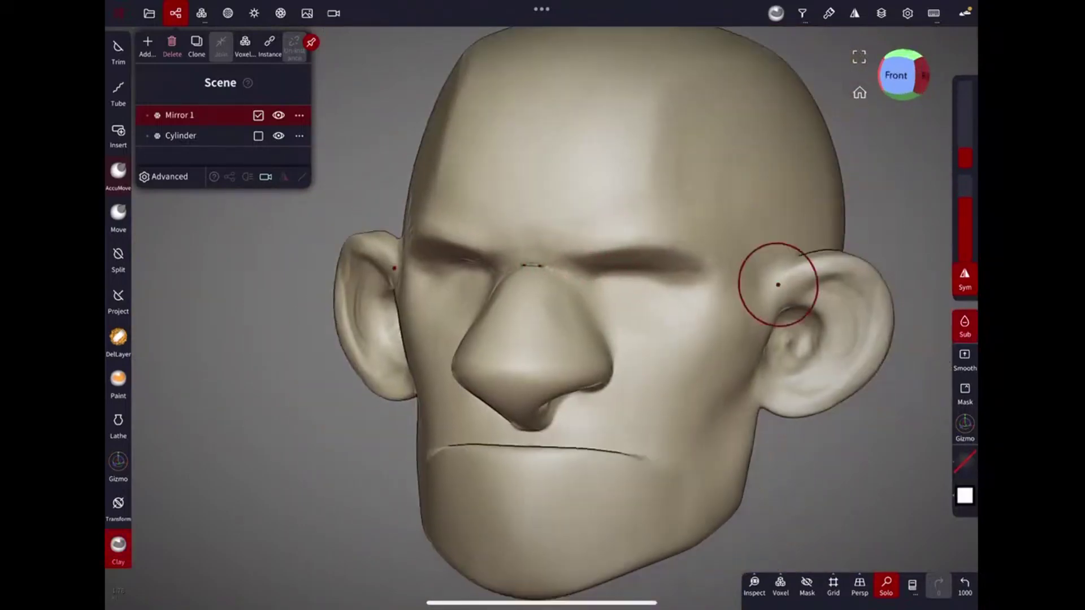
mouse_move(775, 278)
mouse_down()
mouse_move(737, 293)
mouse_move(695, 358)
mouse_move(656, 377)
mouse_move(726, 267)
mouse_move(731, 113)
mouse_up()
Toggle between Move and Clay, then carve the lip line into a deeper groove.
click(118, 214)
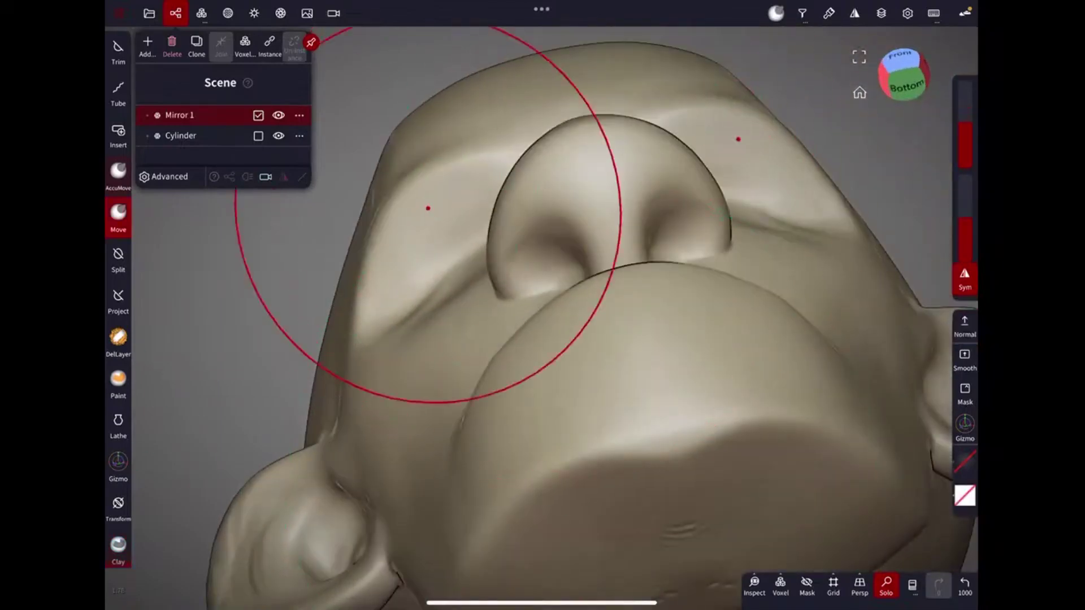
drag(634, 237, 755, 249)
click(118, 545)
click(118, 214)
mouse_move(621, 266)
mouse_down()
mouse_move(658, 324)
mouse_move(702, 340)
mouse_move(750, 183)
mouse_up()
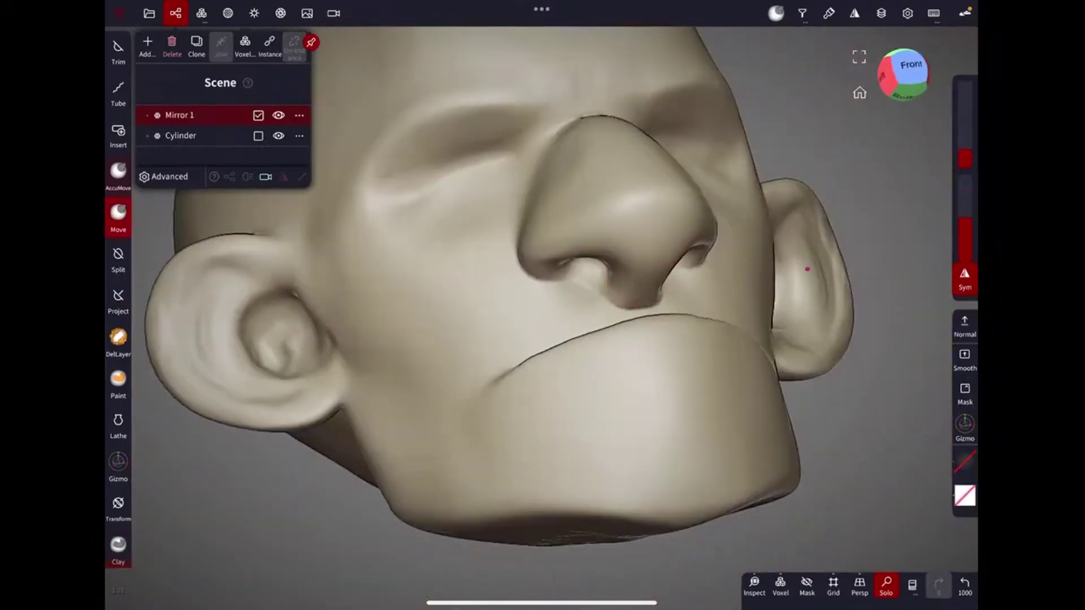
drag(704, 382, 751, 271)
click(118, 544)
mouse_move(650, 317)
mouse_down()
mouse_move(768, 245)
mouse_move(649, 281)
mouse_up()
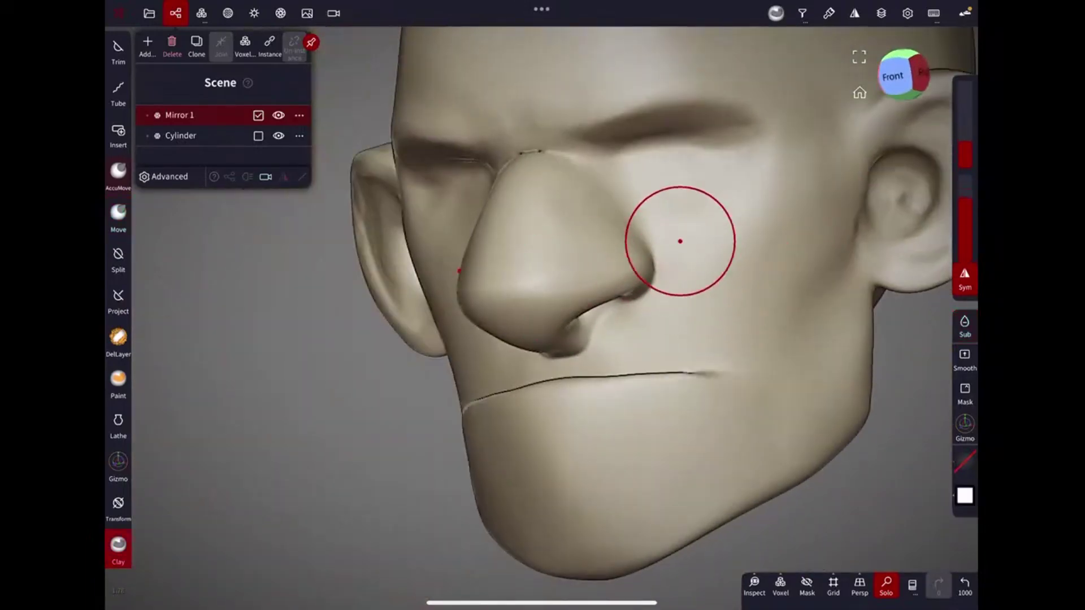
mouse_move(734, 372)
mouse_down()
mouse_move(581, 392)
mouse_move(710, 429)
mouse_move(601, 347)
mouse_move(829, 203)
mouse_up()
Smooth the chin and reduce the brush radius for finer cheek detail.
mouse_move(661, 322)
mouse_down()
mouse_move(700, 329)
mouse_move(681, 315)
mouse_up()
mouse_move(618, 400)
mouse_down()
mouse_move(680, 399)
mouse_move(683, 380)
mouse_move(601, 310)
mouse_up()
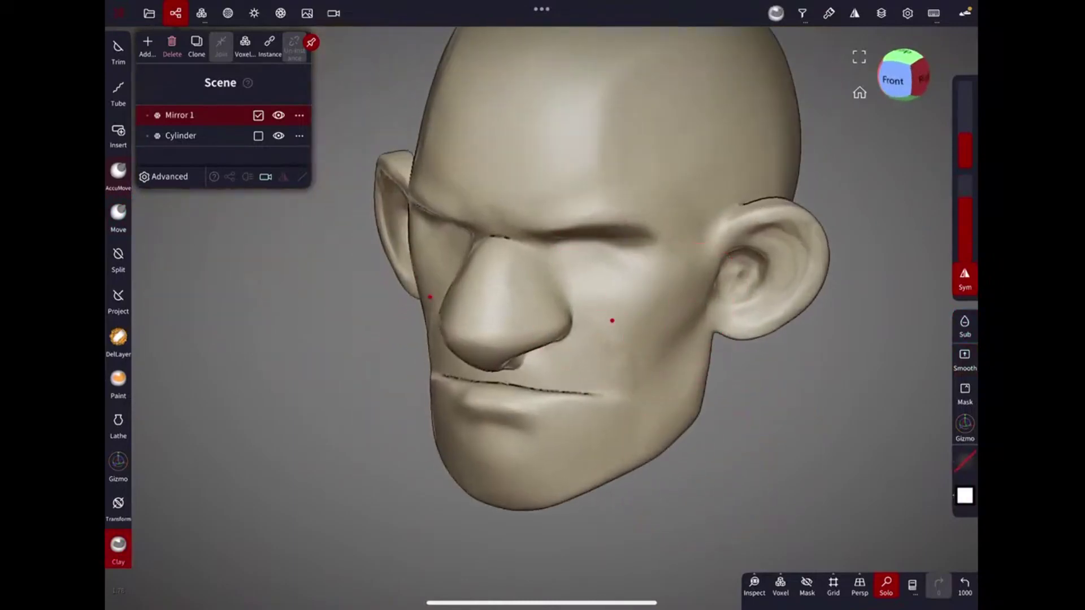
mouse_move(629, 377)
mouse_down()
mouse_move(620, 382)
mouse_move(758, 322)
mouse_move(755, 415)
mouse_up()
mouse_move(642, 408)
mouse_down()
mouse_move(750, 303)
mouse_move(701, 458)
mouse_up()
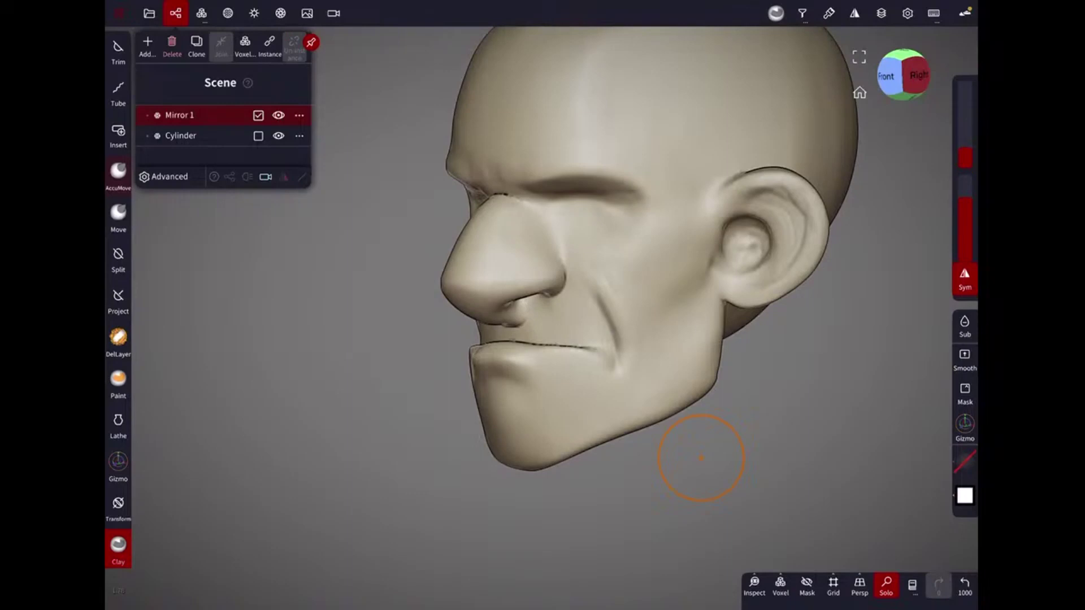
Deepen, lengthen and smooth the cheek fold, then carve a Clay groove along the chin fold.
drag(700, 458, 653, 338)
drag(604, 258, 616, 350)
shift+drag(616, 390, 596, 374)
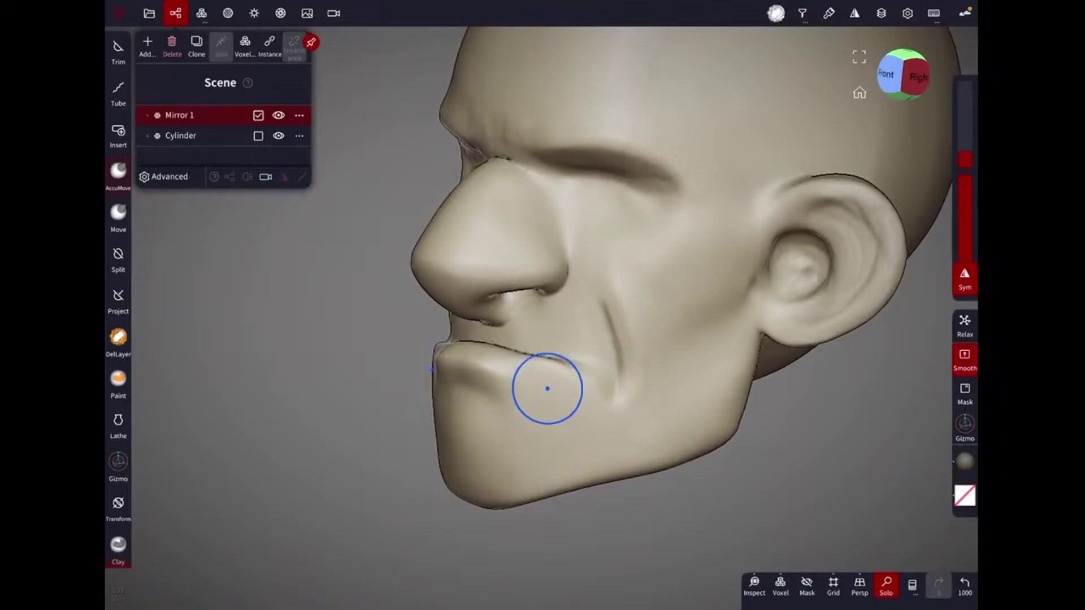
key(g)
key(c)
mouse_move(638, 429)
mouse_down()
mouse_move(635, 347)
mouse_move(623, 407)
mouse_move(731, 221)
mouse_move(750, 316)
mouse_move(626, 282)
mouse_up()
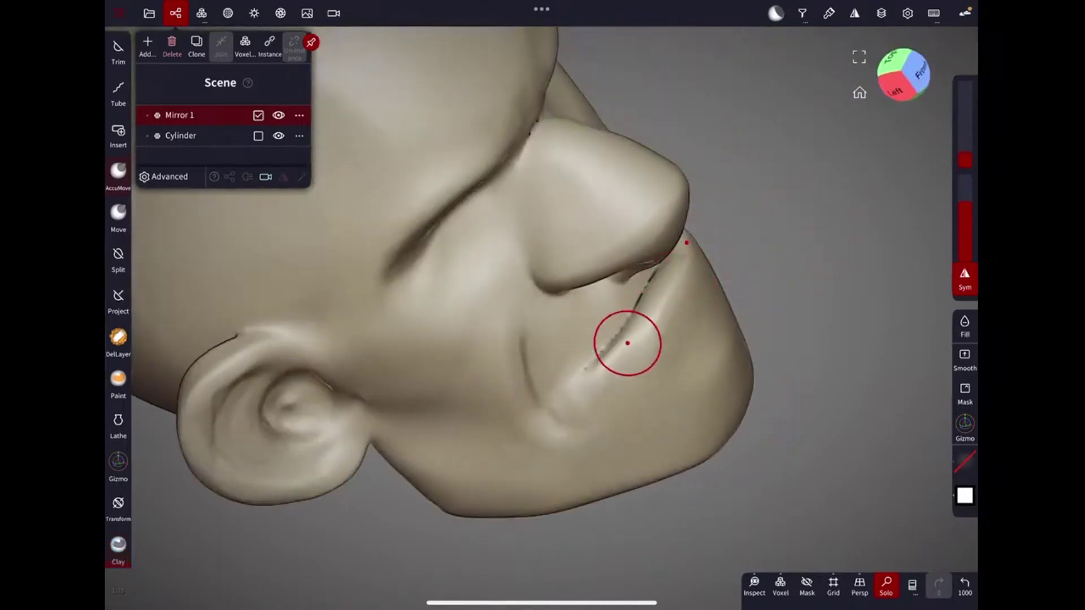
Refine the lip crease and push it with Move into a sterner frown.
drag(625, 343, 722, 263)
drag(576, 328, 565, 340)
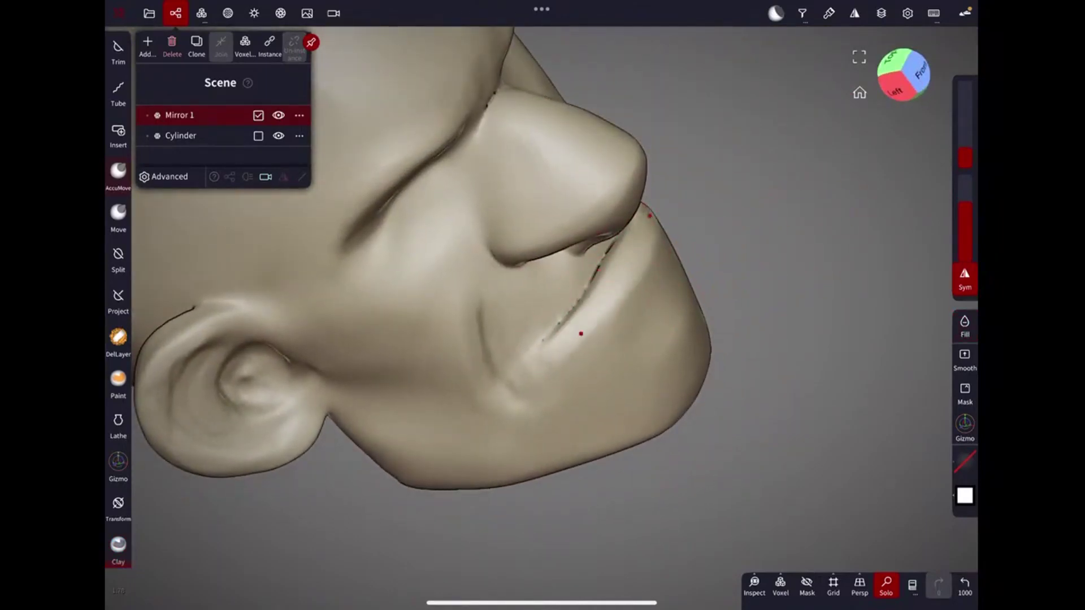
drag(650, 339, 717, 213)
click(118, 215)
mouse_move(560, 198)
mouse_down()
mouse_move(626, 252)
mouse_move(685, 240)
mouse_move(731, 259)
mouse_move(590, 303)
mouse_up()
key(p)
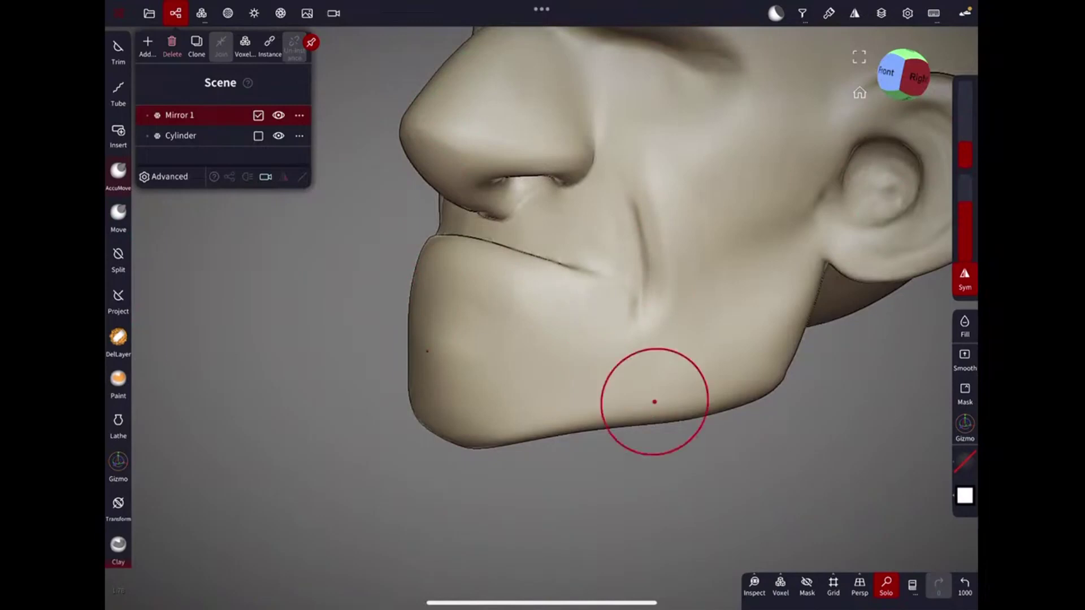
drag(654, 401, 744, 247)
click(118, 215)
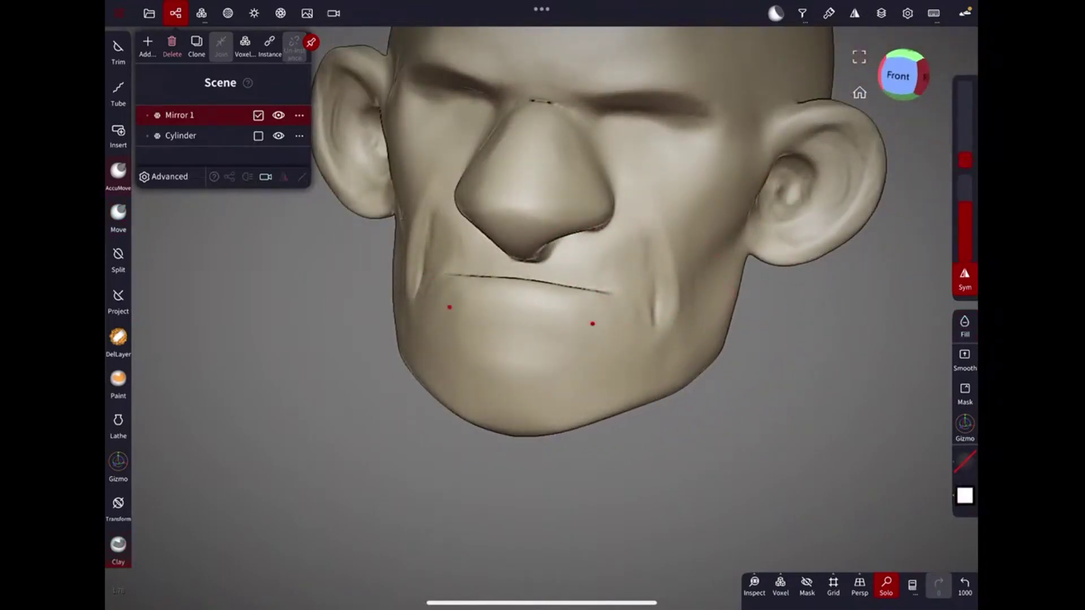
drag(689, 344, 784, 301)
mouse_move(654, 289)
mouse_down()
mouse_move(771, 218)
mouse_move(715, 232)
mouse_move(724, 373)
mouse_move(707, 240)
mouse_up()
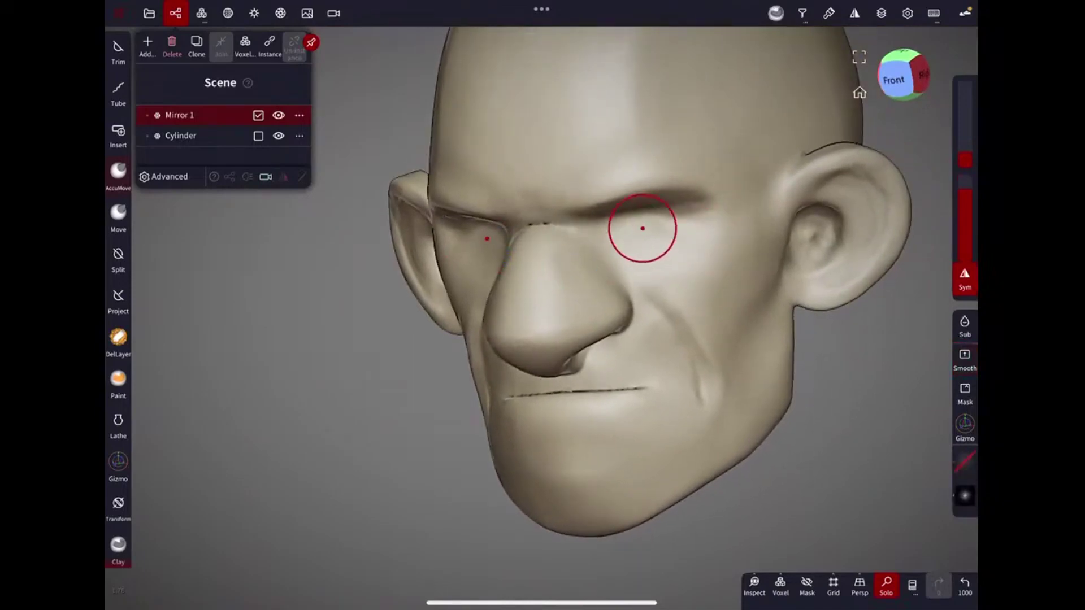
Undo the several most recent Clay strokes and switch to the Move brush.
key(ctrl+z)
key(ctrl+z)
key(ctrl+z)
key(ctrl+z)
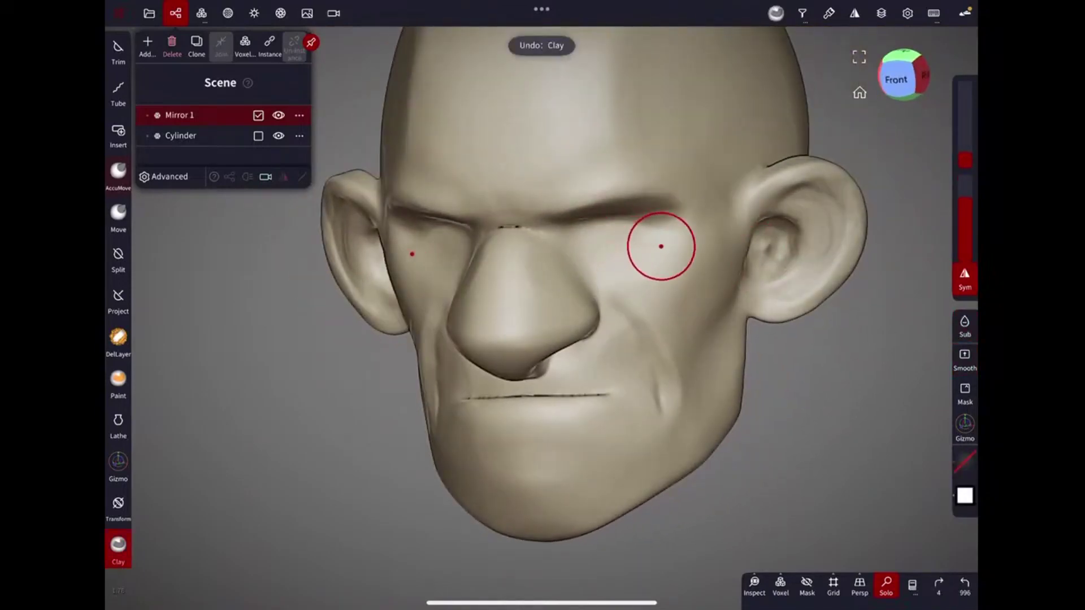
key(ctrl+z)
key(ctrl+z)
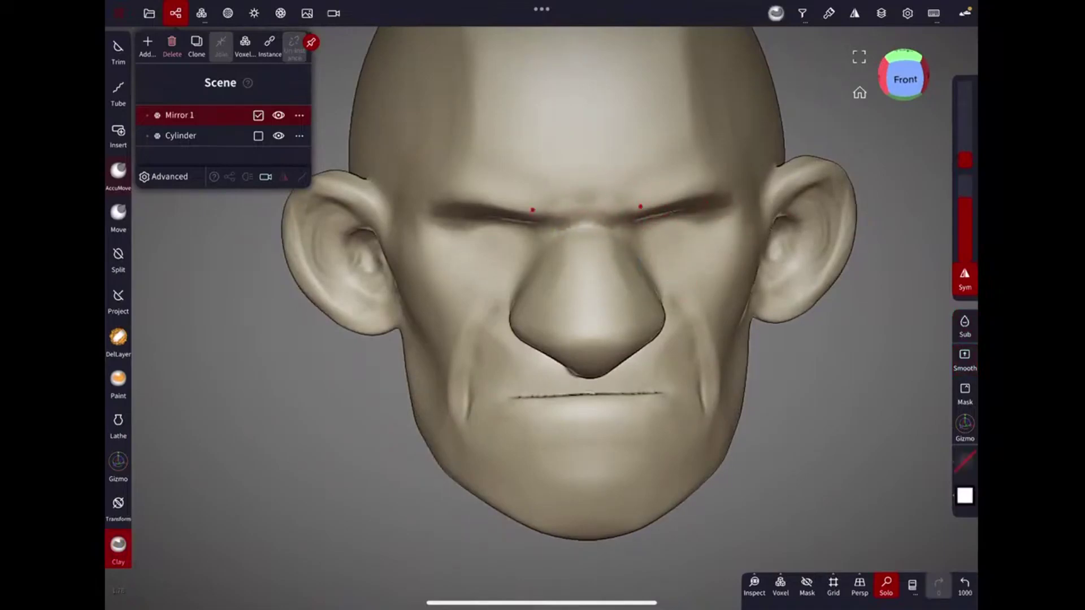
click(118, 215)
key(ctrl+z)
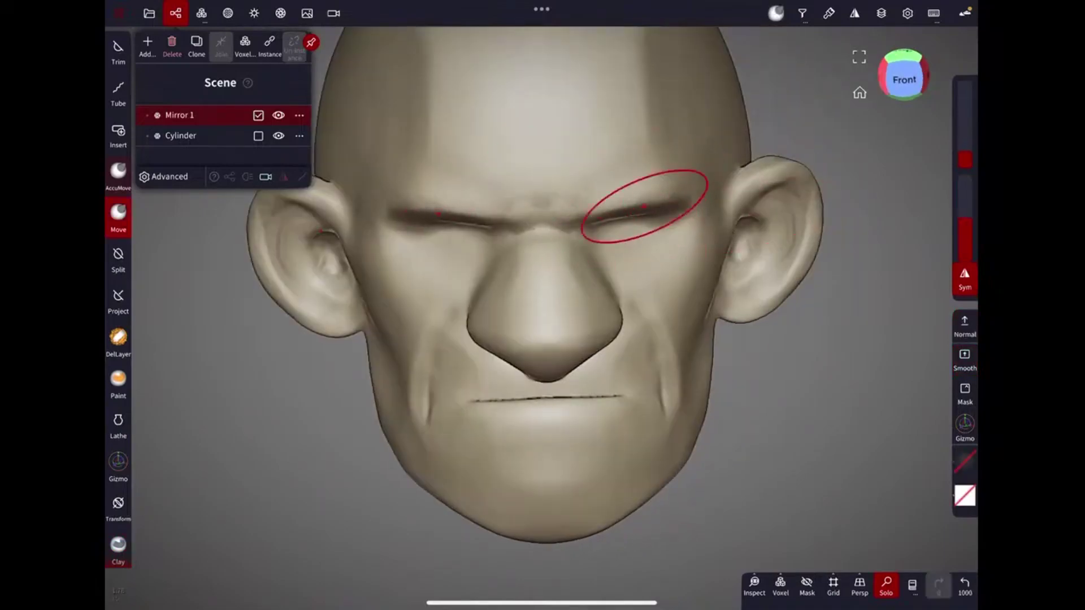
drag(645, 207, 715, 226)
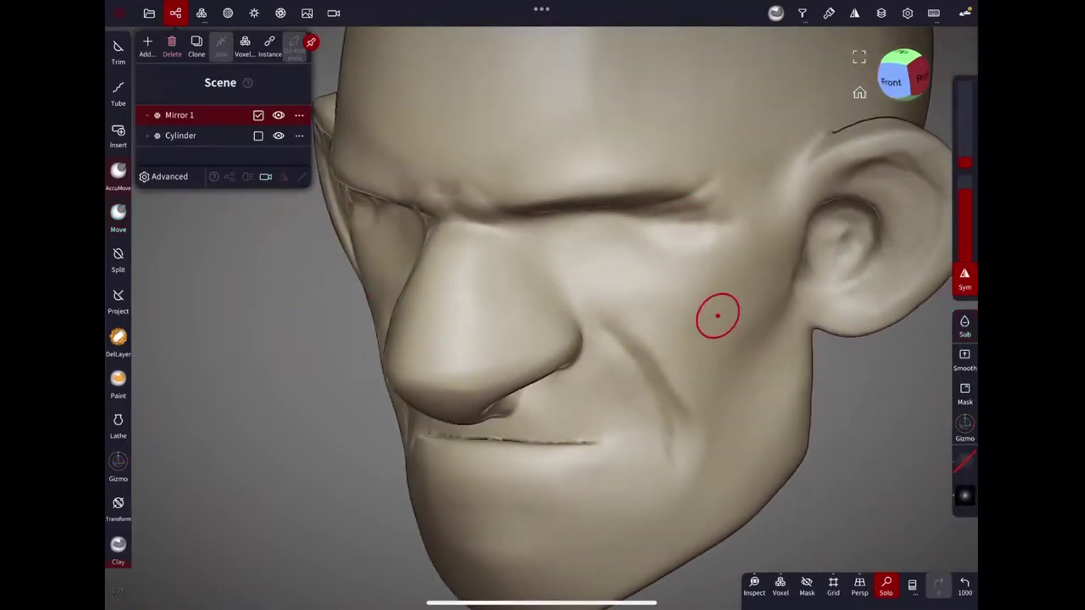
scroll(769, 174, up, 3)
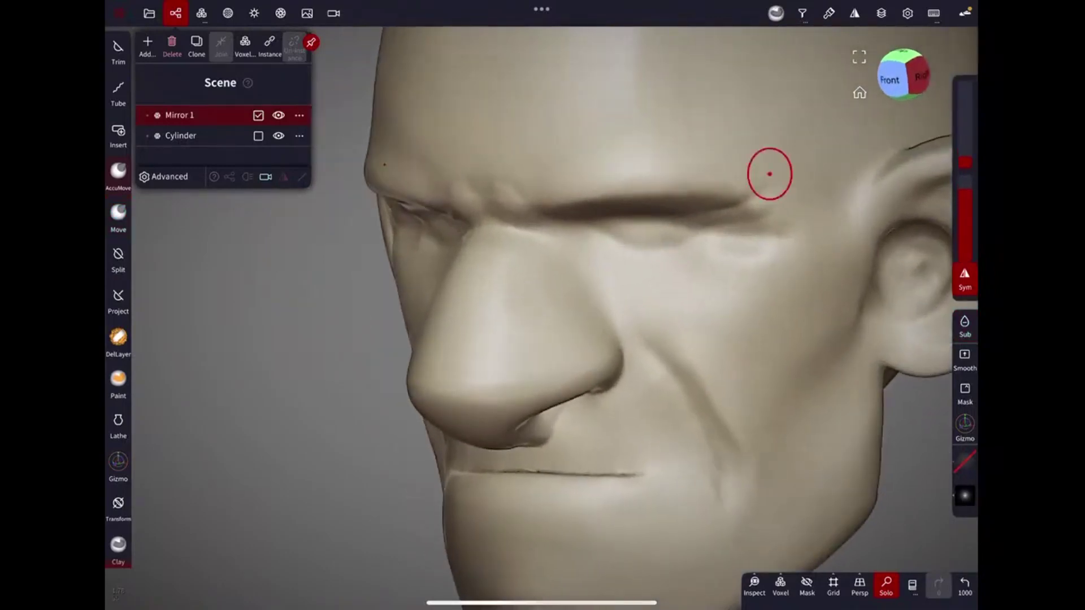
mouse_move(654, 222)
mouse_down()
mouse_move(603, 225)
mouse_move(794, 189)
mouse_up()
key(ctrl+z)
key(ctrl+z)
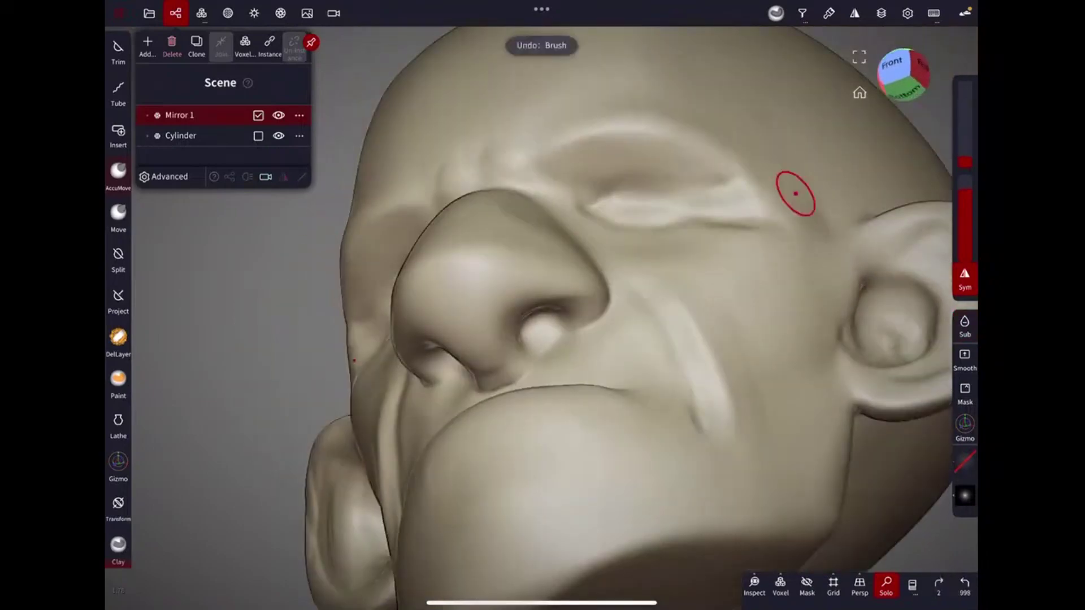
Rework the skin around the eyes with Move and add fine Clay wrinkles, undoing a stray stroke.
drag(613, 218, 622, 224)
mouse_move(622, 223)
mouse_down()
mouse_move(741, 230)
mouse_move(688, 293)
mouse_move(689, 455)
mouse_up()
key(c)
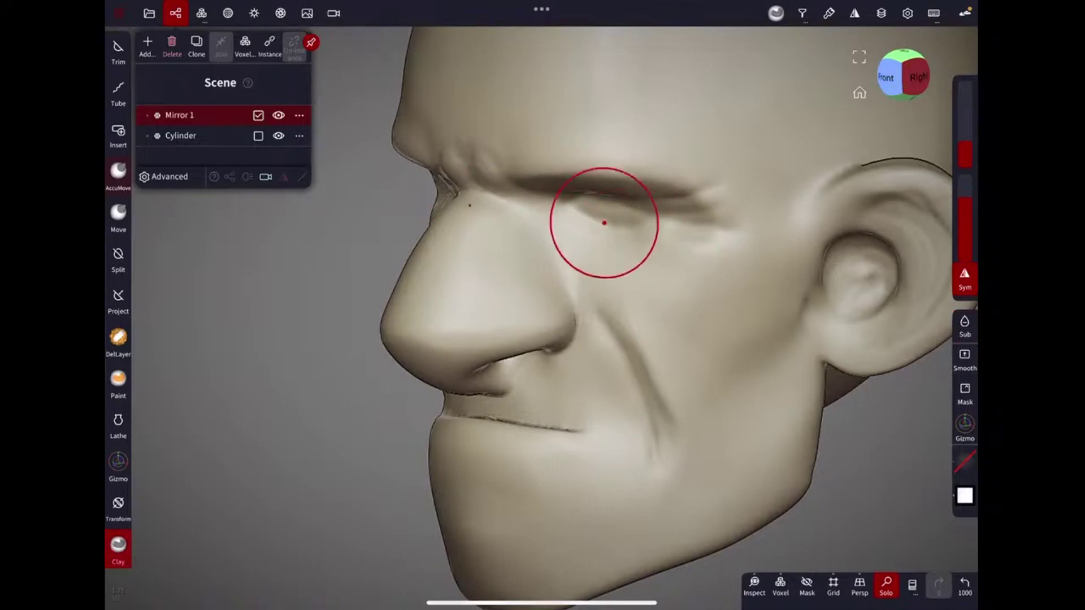
drag(625, 235, 796, 256)
drag(707, 279, 610, 228)
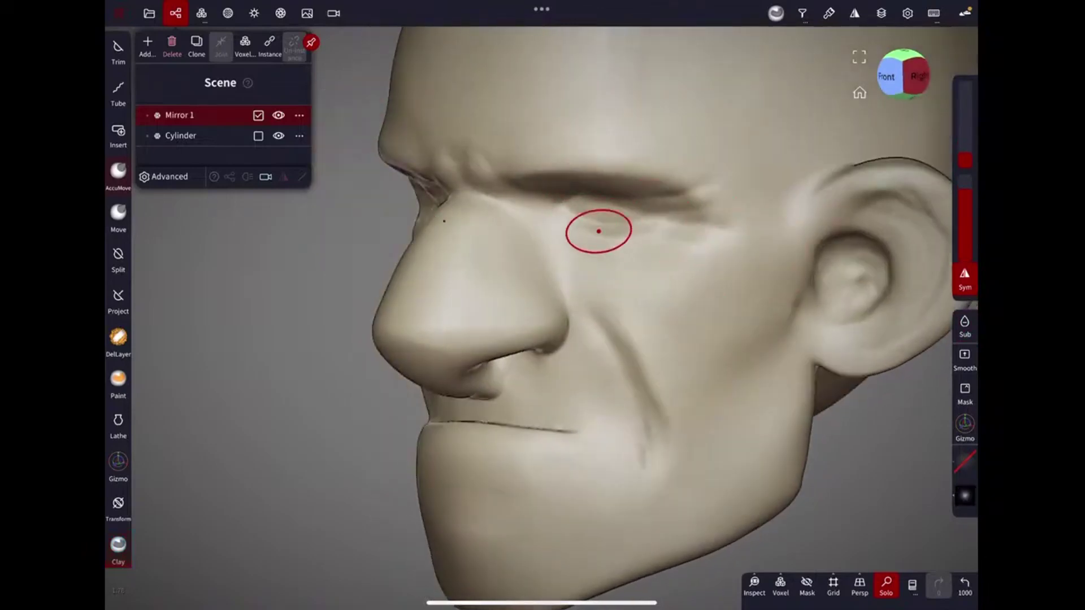
drag(661, 274, 770, 242)
key(ctrl+z)
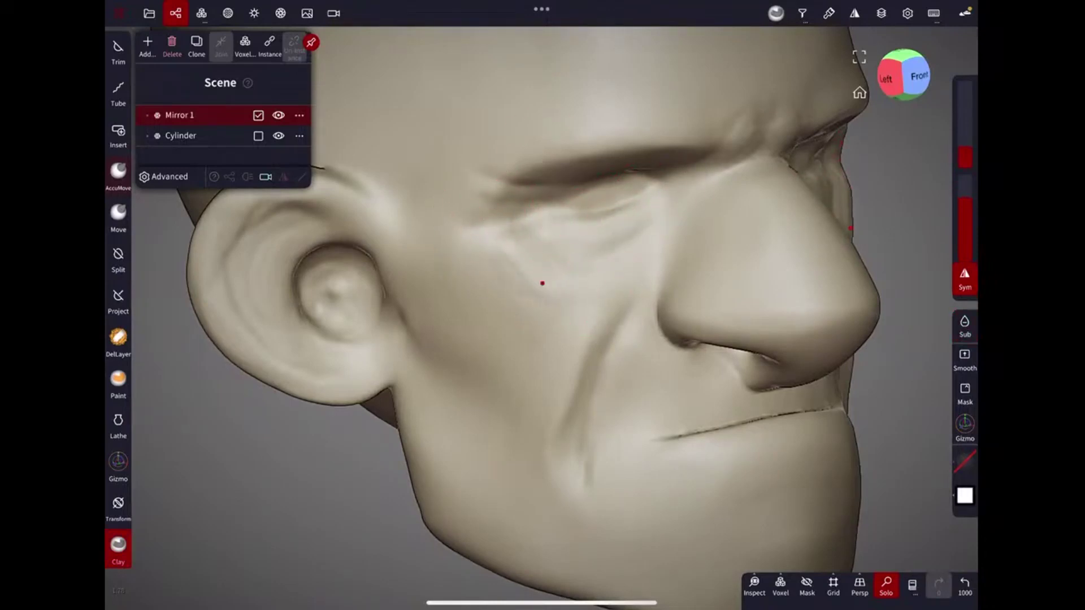
scroll(543, 283, down, 5)
drag(714, 308, 765, 387)
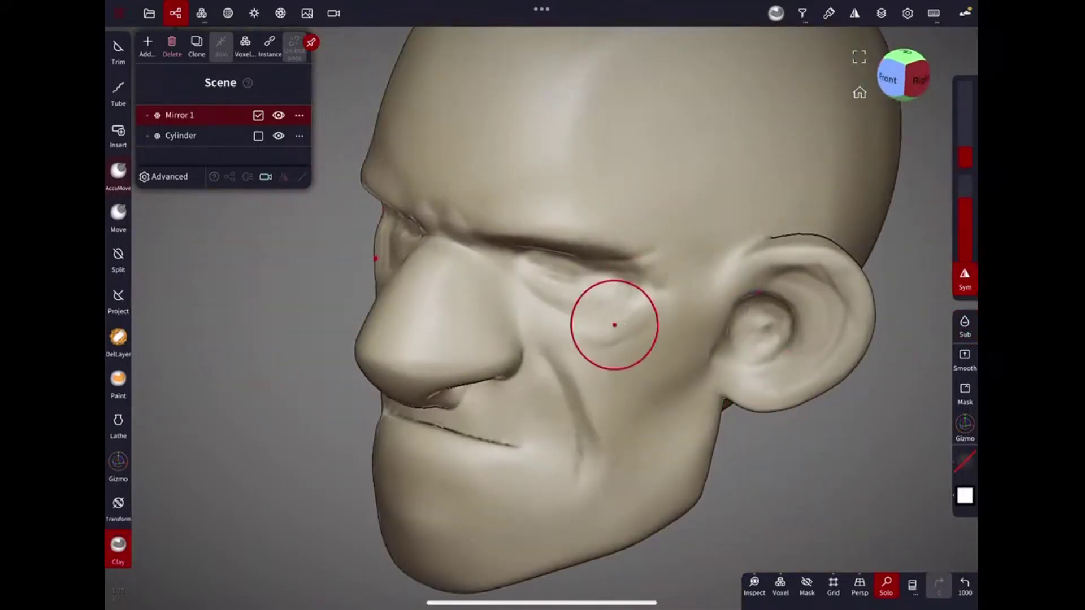
Set the Clay brush to carve inward and smooth, framing the cheek beside the mouth.
key(alt)
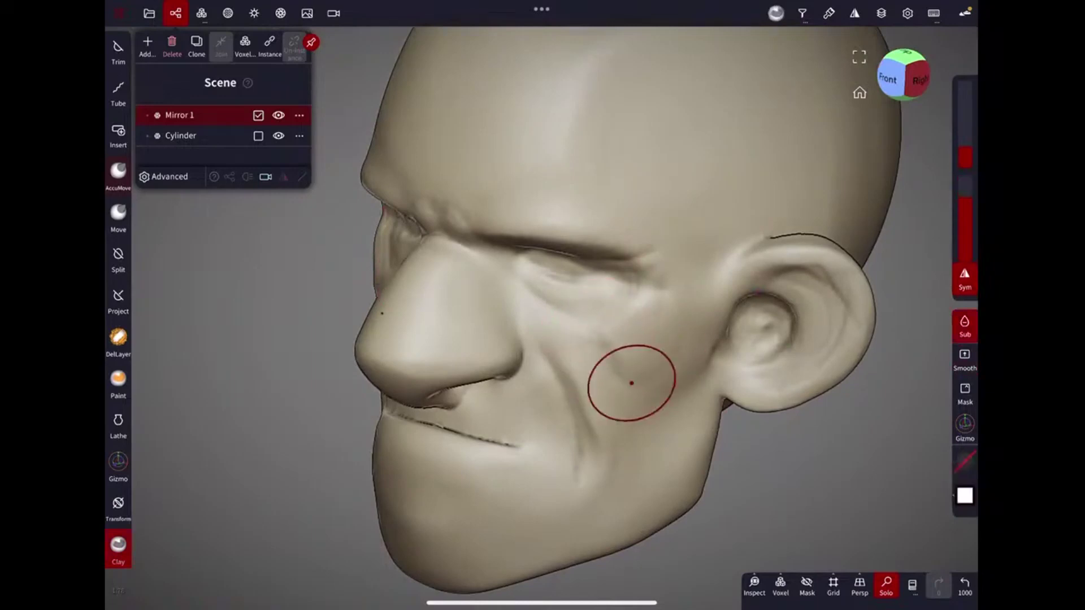
key(shift)
middle_drag(624, 462, 702, 255)
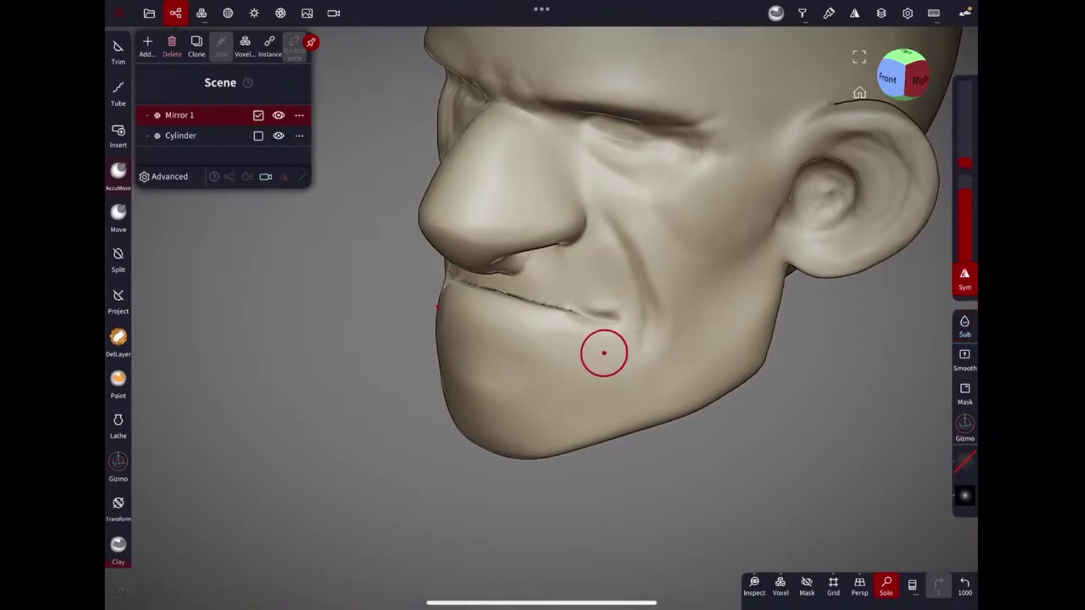
mouse_move(645, 327)
middle_down()
mouse_move(806, 222)
mouse_move(710, 356)
middle_up()
scroll(597, 299, up, 3)
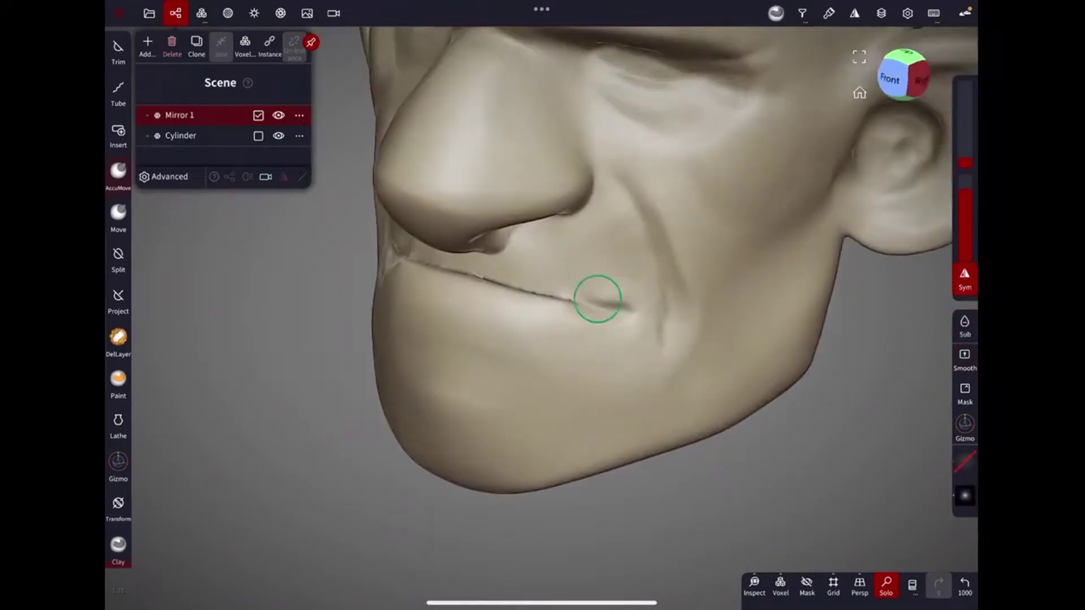
mouse_move(683, 208)
middle_down()
mouse_move(811, 242)
mouse_move(744, 266)
middle_up()
key(shift)
middle_drag(934, 488, 888, 473)
scroll(490, 318, up, 2)
Undo one stroke, then smooth and soften the cheek crease from the mouth down toward the jaw.
key(ctrl+z)
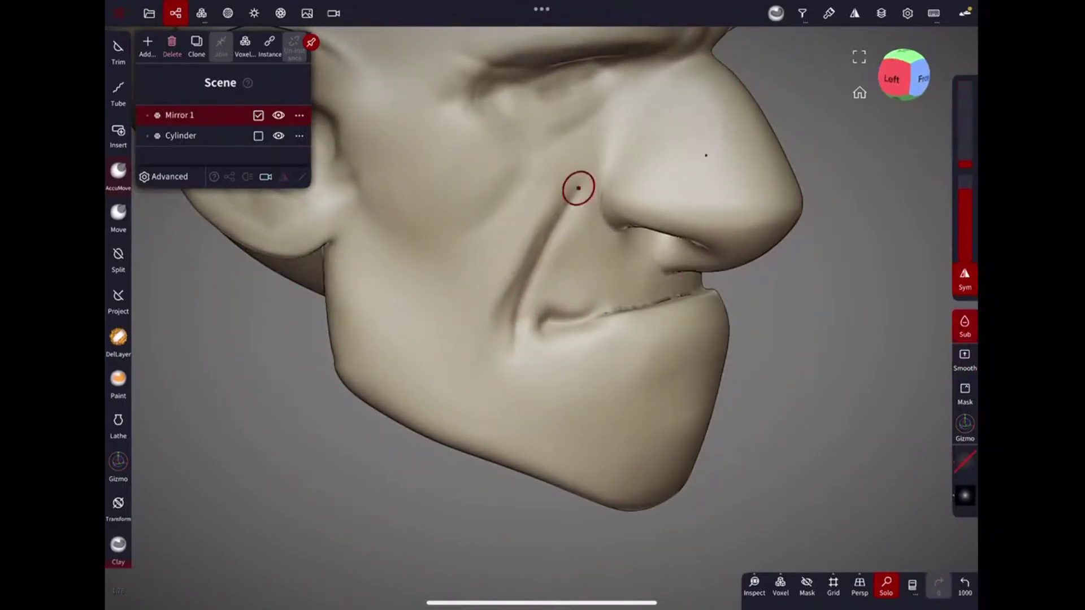
shift+drag(524, 283, 554, 265)
shift+drag(512, 313, 522, 252)
shift+drag(498, 307, 477, 403)
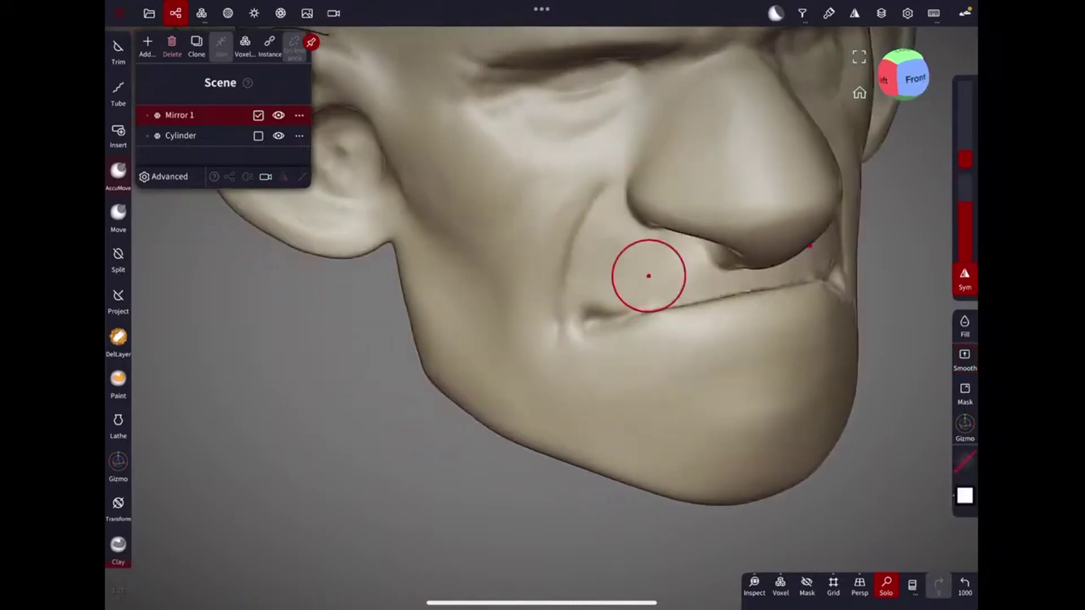
mouse_move(647, 273)
mouse_down()
mouse_move(775, 235)
mouse_move(898, 467)
mouse_up()
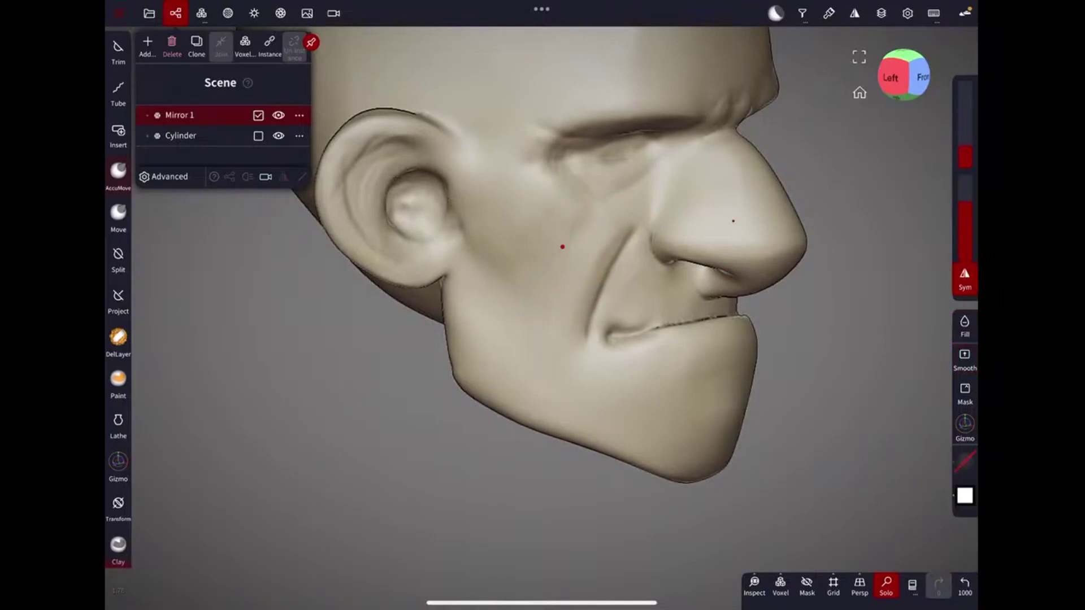
click(118, 215)
mouse_move(743, 283)
mouse_down()
mouse_move(762, 299)
mouse_move(731, 262)
mouse_move(678, 315)
mouse_move(646, 303)
mouse_move(734, 303)
mouse_move(711, 191)
mouse_move(512, 294)
mouse_up()
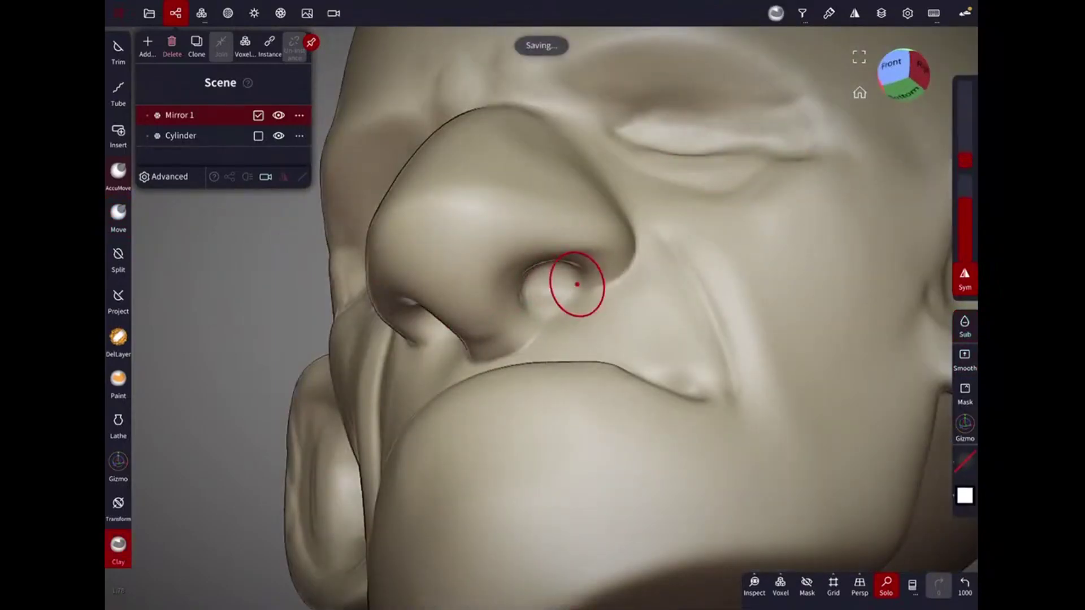
Undo the last Flatten stroke and sculpt the nostril area under the nose.
drag(572, 328, 705, 289)
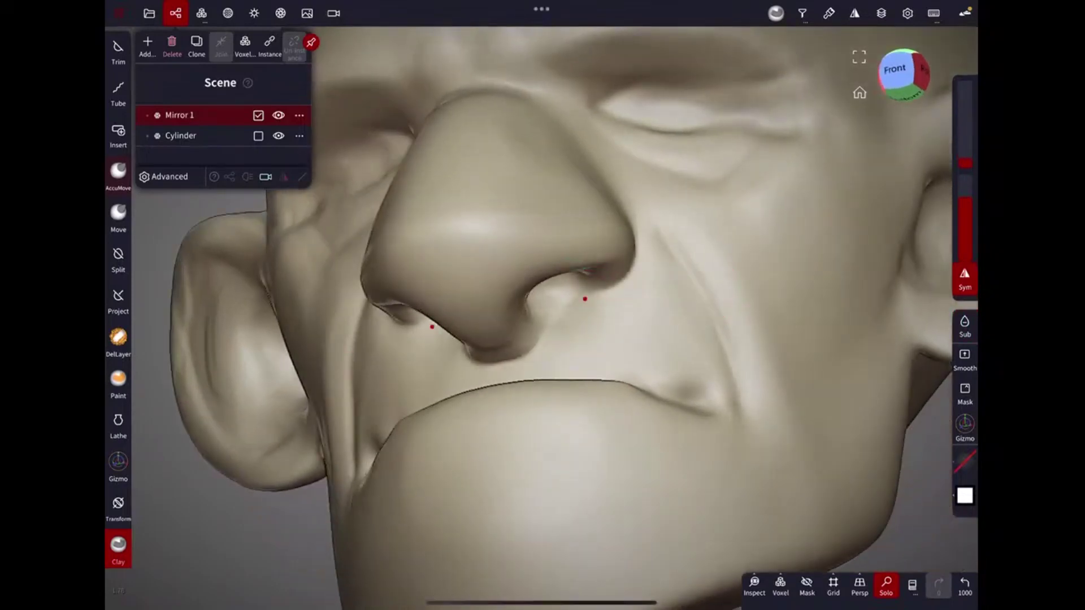
drag(513, 339, 884, 431)
key(ctrl+z)
drag(565, 316, 598, 254)
drag(904, 339, 820, 198)
mouse_move(650, 217)
mouse_down()
mouse_move(717, 262)
mouse_move(712, 238)
mouse_move(542, 249)
mouse_move(600, 226)
mouse_move(586, 223)
mouse_move(671, 292)
mouse_move(579, 258)
mouse_move(622, 260)
mouse_move(666, 239)
mouse_move(690, 314)
mouse_move(679, 242)
mouse_up()
Try deepening the crease above the eye, undo it, and return to the Clay brush.
key(ctrl+z)
mouse_move(586, 188)
mouse_down()
mouse_move(616, 197)
mouse_move(723, 399)
mouse_up()
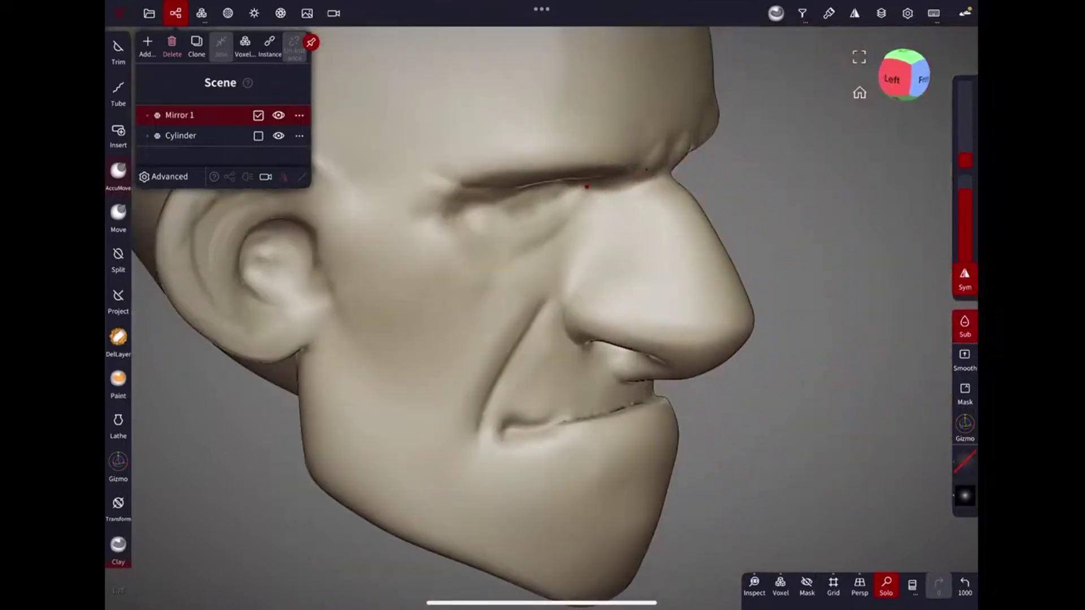
key(ctrl+z)
scroll(567, 202, down, 5)
mouse_move(702, 315)
mouse_down()
mouse_move(656, 317)
mouse_move(676, 233)
mouse_move(852, 150)
mouse_up()
scroll(623, 262, up, 3)
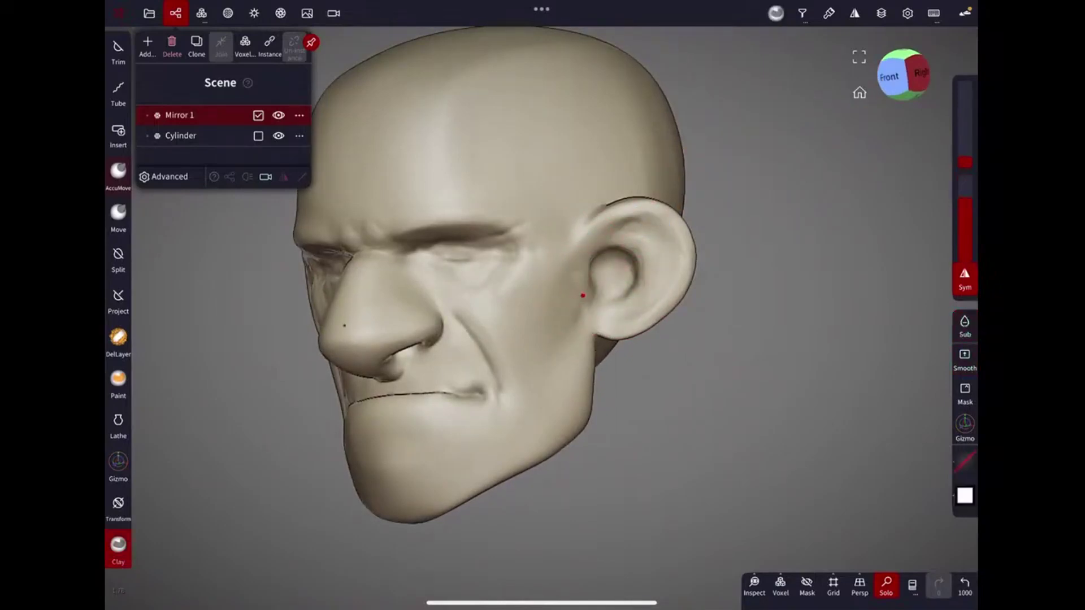
key(c)
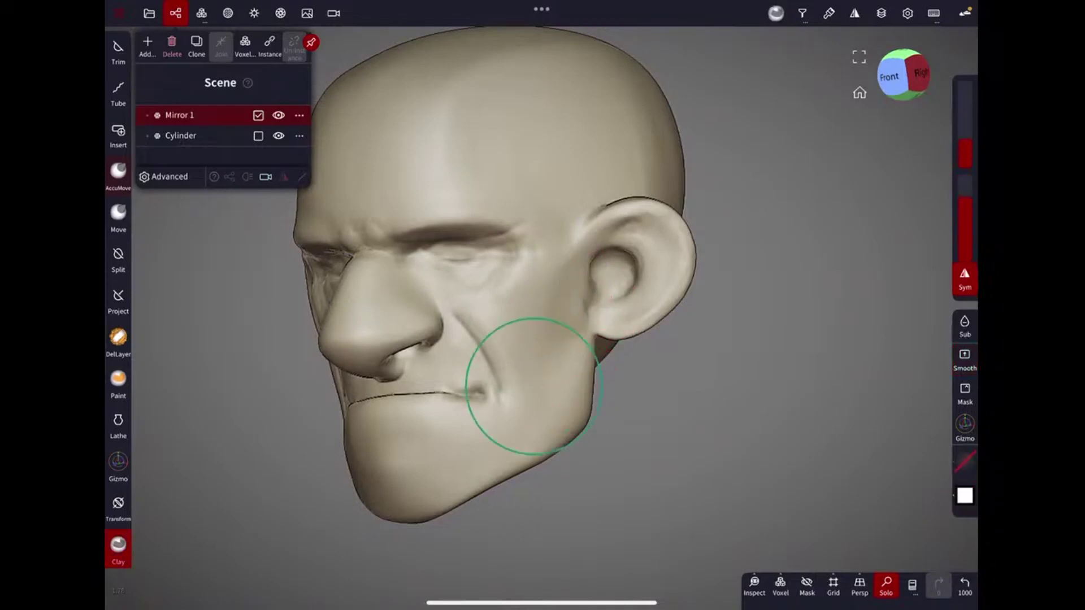
scroll(642, 267, down, 4)
drag(791, 368, 719, 412)
scroll(715, 464, up, 2)
click(715, 464)
Select the head (Mirror 1) with the Move brush and orbit around its nose and profile.
click(118, 215)
drag(624, 254, 548, 283)
click(548, 282)
scroll(691, 314, up, 3)
mouse_move(690, 314)
mouse_down()
mouse_move(652, 211)
mouse_move(550, 262)
mouse_up()
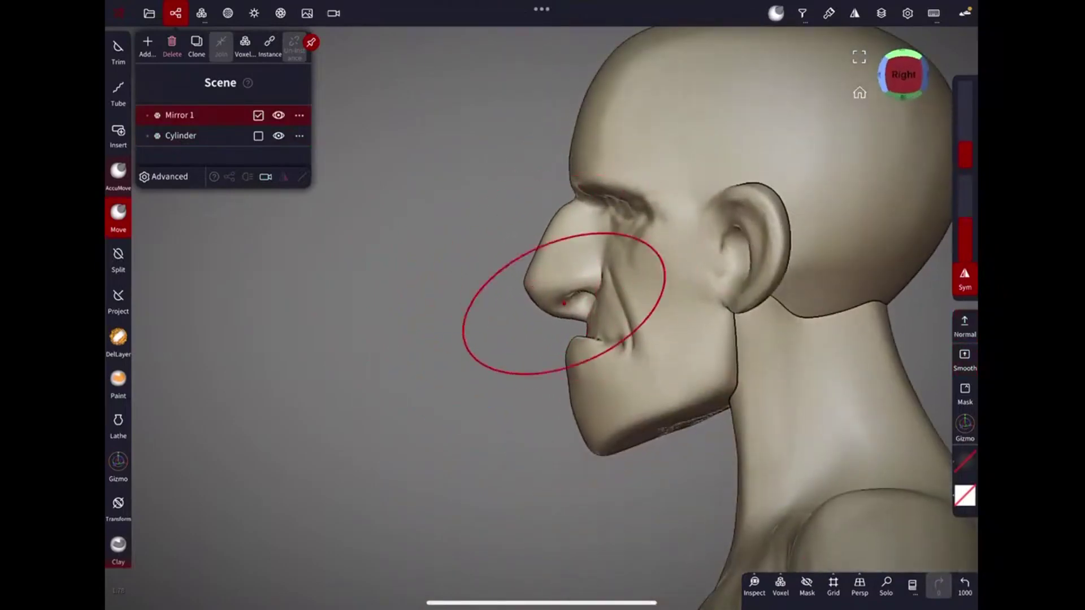
drag(567, 312, 714, 202)
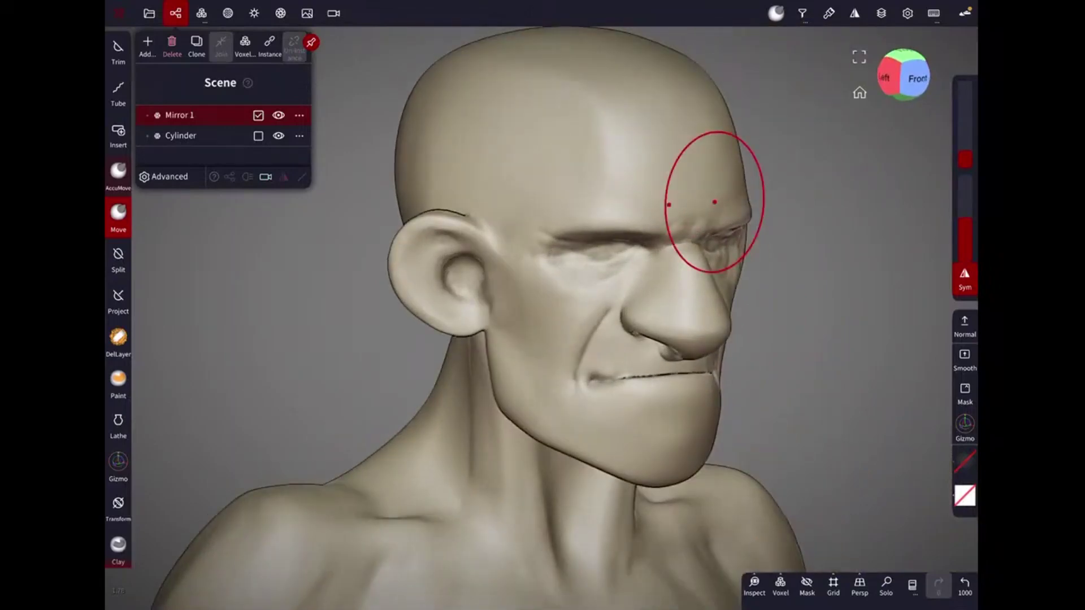
mouse_move(714, 202)
mouse_down()
mouse_move(750, 375)
mouse_move(727, 213)
mouse_up()
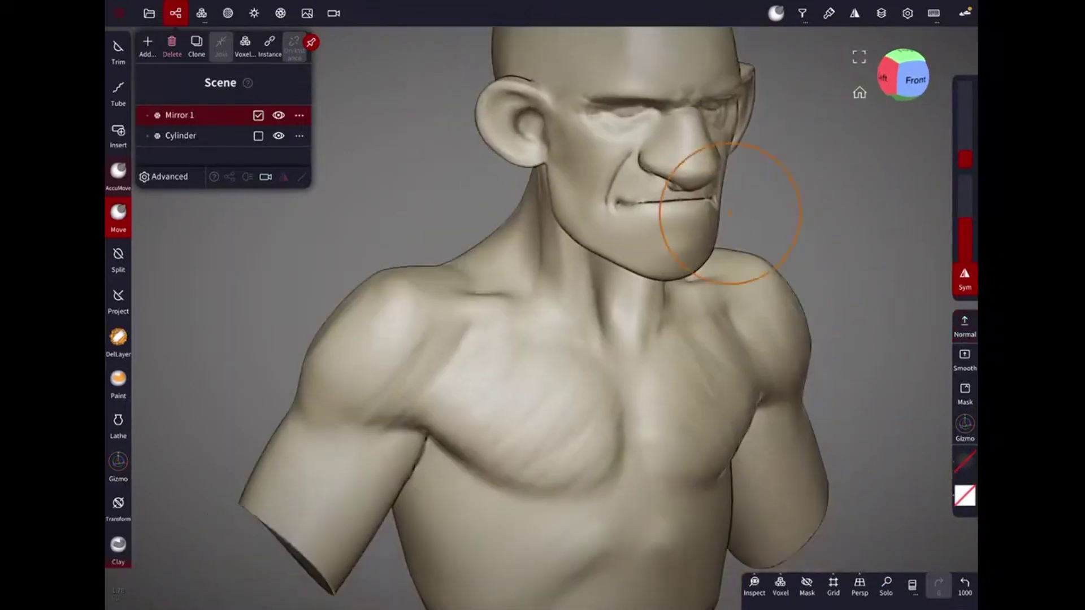
Choose Clay and make the torso Cylinder the active object, framing the upper torso.
click(118, 544)
click(446, 335)
mouse_move(625, 467)
mouse_down()
mouse_move(382, 366)
mouse_move(676, 230)
mouse_up()
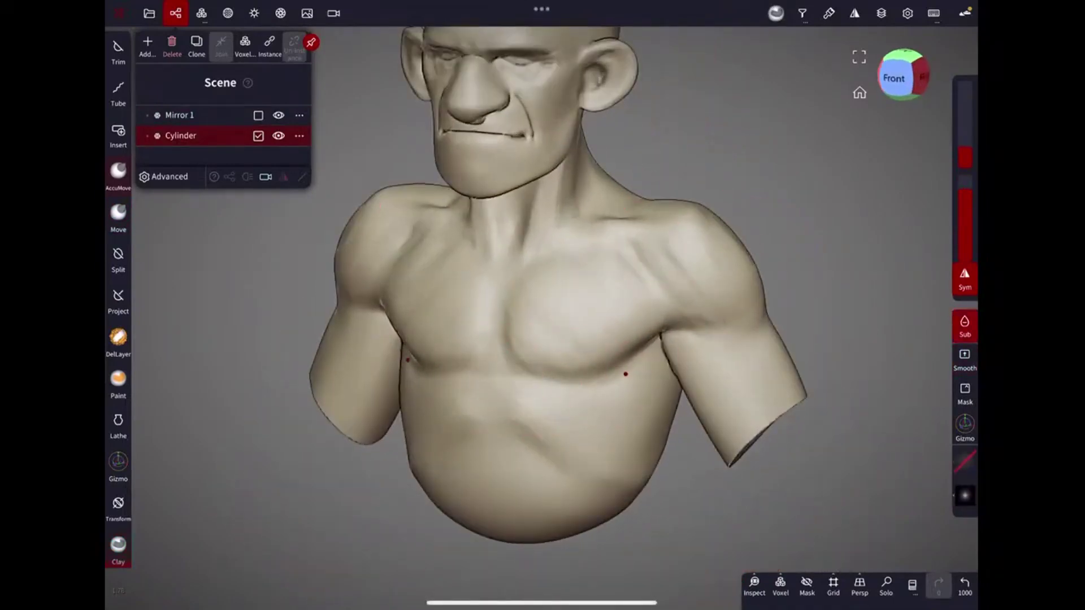
drag(510, 292, 464, 300)
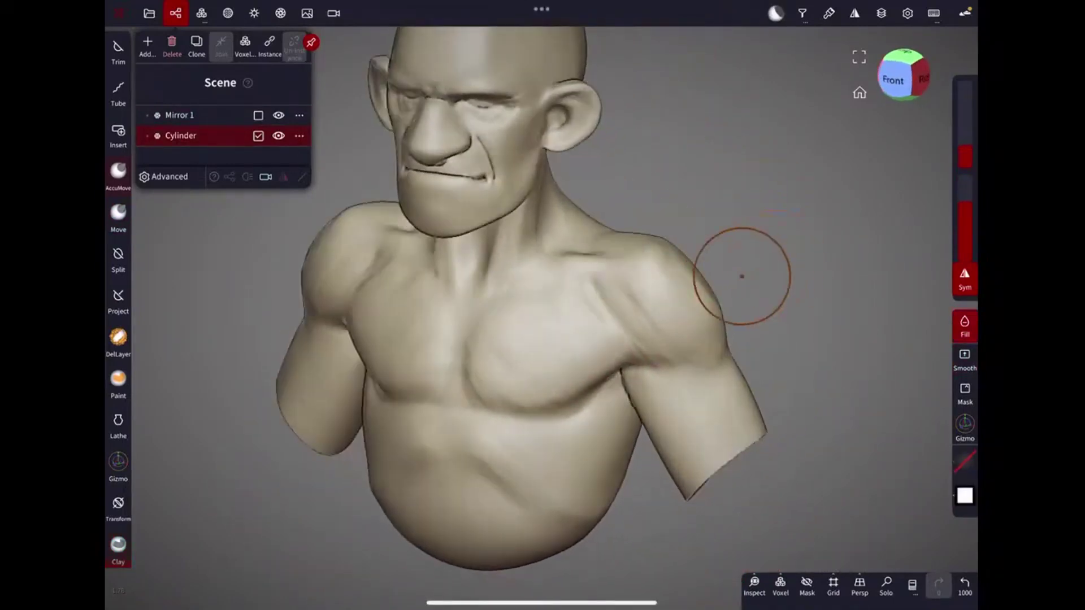
Orbit around the head and smooth the top of the forehead.
mouse_move(383, 397)
mouse_down()
mouse_move(511, 322)
mouse_move(750, 255)
mouse_up()
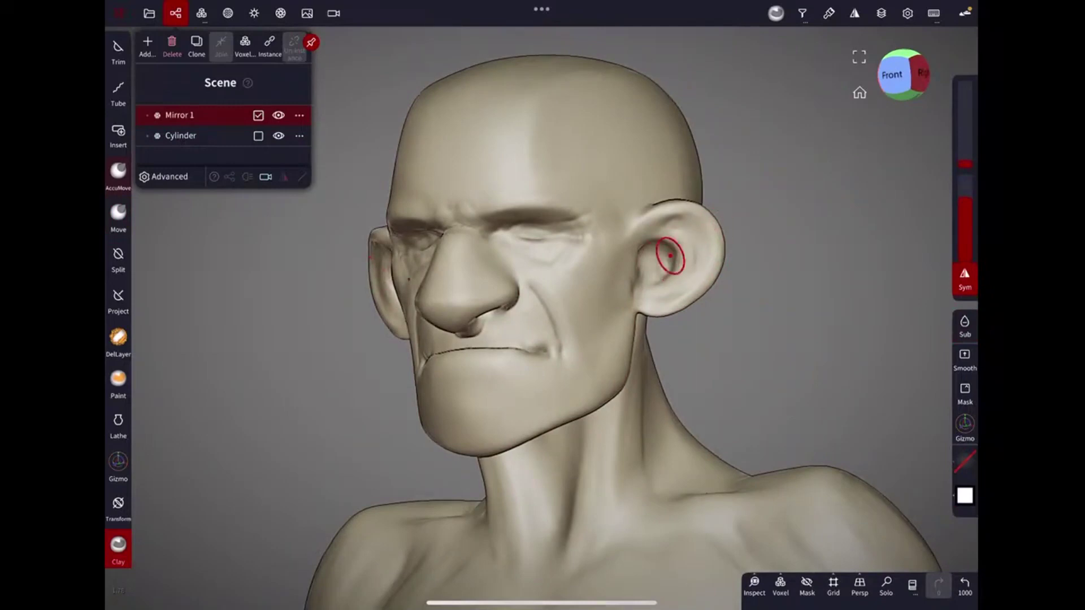
mouse_move(670, 256)
mouse_down()
mouse_move(695, 213)
mouse_move(689, 296)
mouse_up()
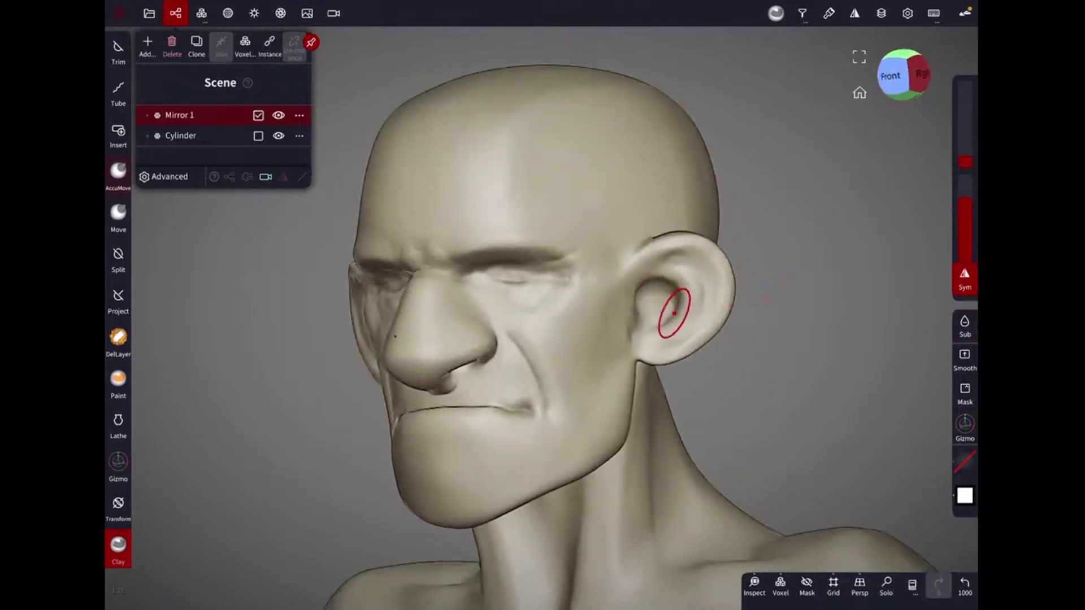
drag(765, 239, 629, 333)
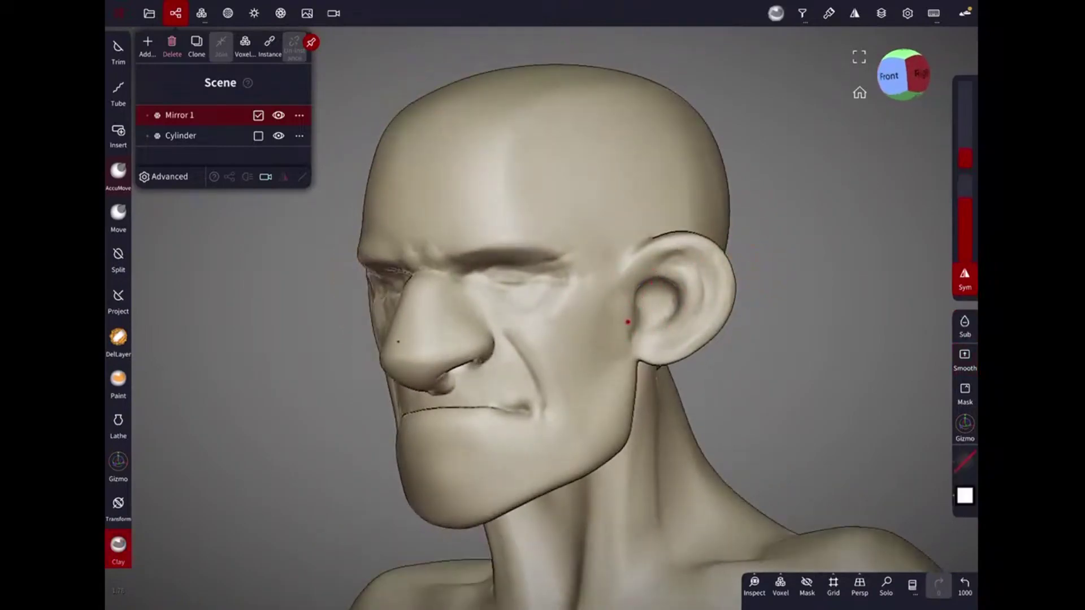
mouse_move(603, 376)
mouse_down()
mouse_move(630, 235)
mouse_move(562, 152)
mouse_up()
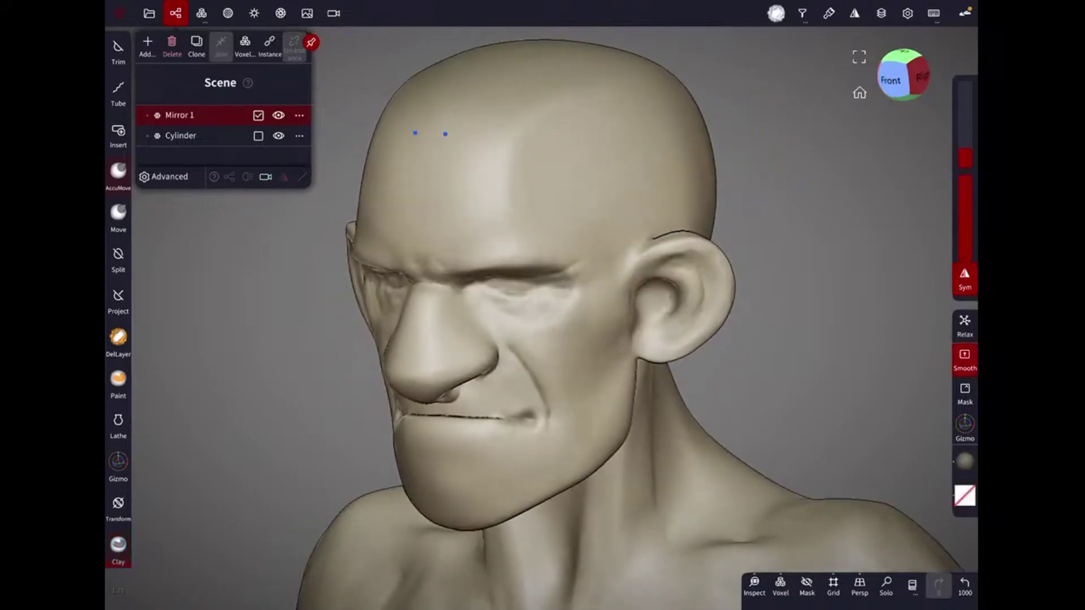
mouse_move(446, 134)
mouse_down()
mouse_move(564, 232)
mouse_move(610, 145)
mouse_move(703, 206)
mouse_move(567, 230)
mouse_move(662, 208)
mouse_move(593, 267)
mouse_move(614, 226)
mouse_up()
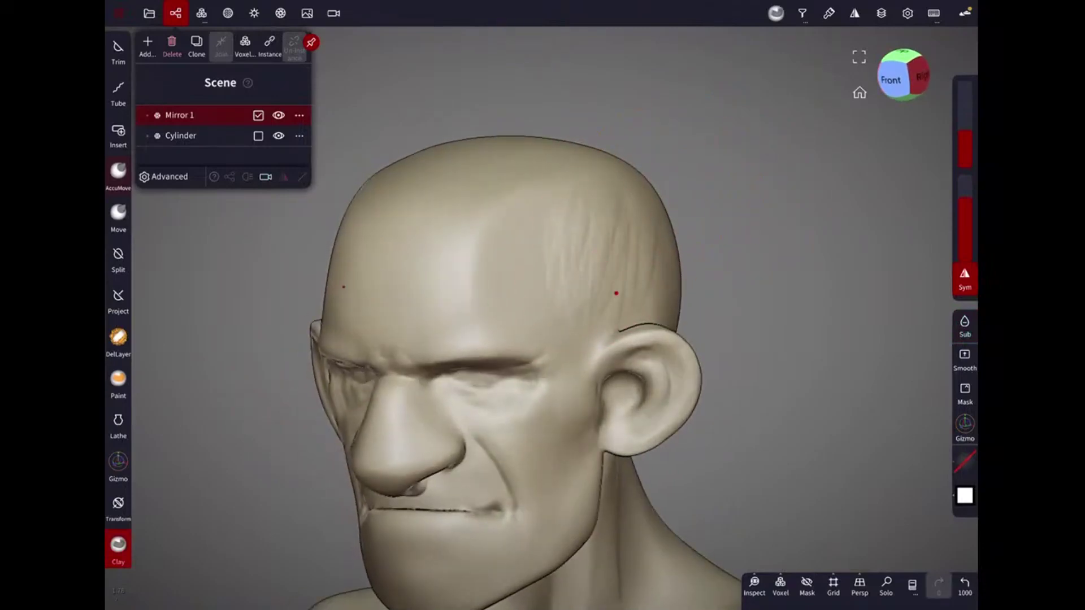
drag(616, 294, 619, 259)
mouse_move(572, 206)
mouse_down()
mouse_move(586, 235)
mouse_move(555, 216)
mouse_up()
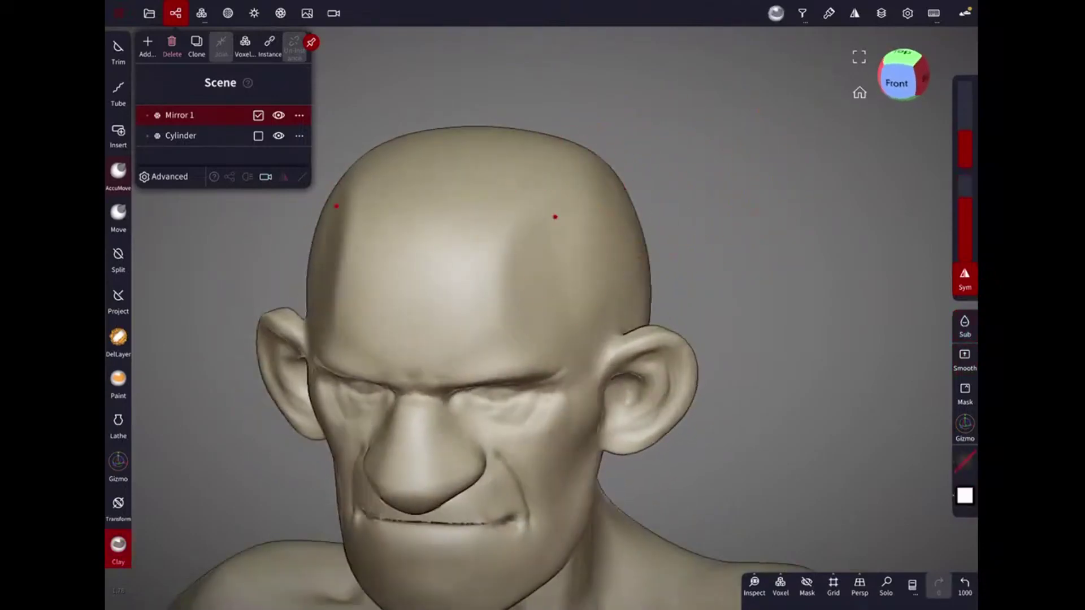
drag(567, 254, 497, 259)
Switch to Move, turn to a three-quarter view and make the torso Cylinder active again.
click(118, 215)
mouse_move(686, 181)
mouse_down()
mouse_move(621, 256)
mouse_move(593, 213)
mouse_up()
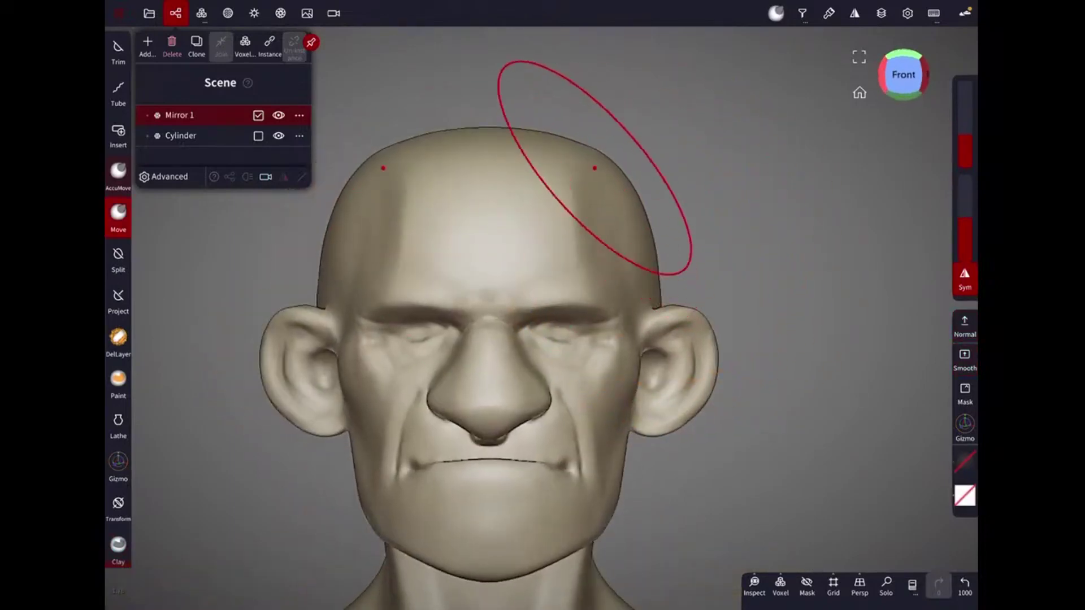
drag(486, 367, 486, 255)
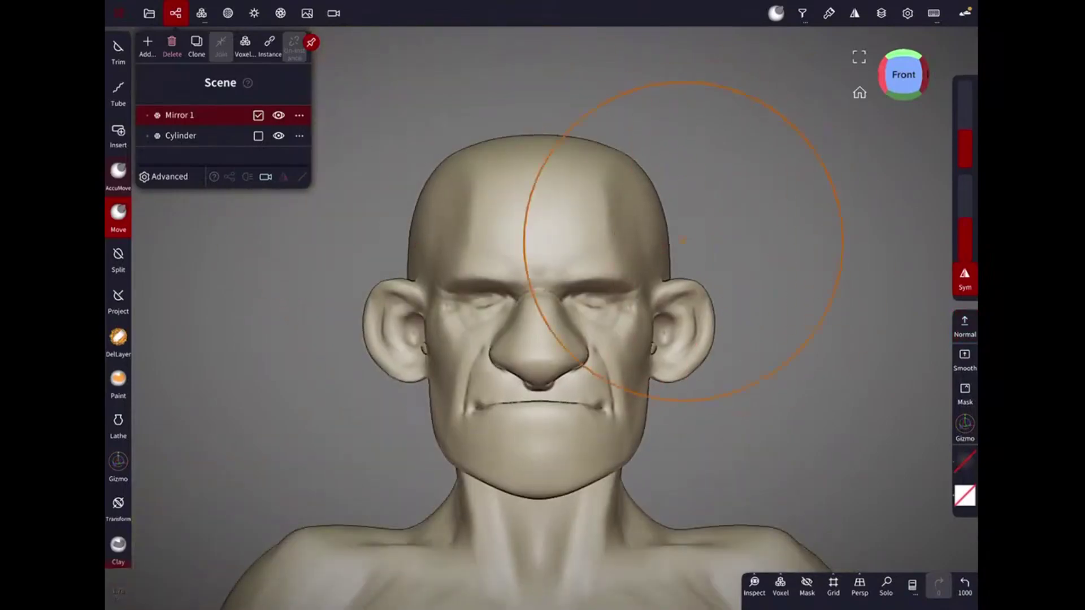
drag(438, 559, 556, 481)
drag(430, 367, 569, 242)
click(569, 242)
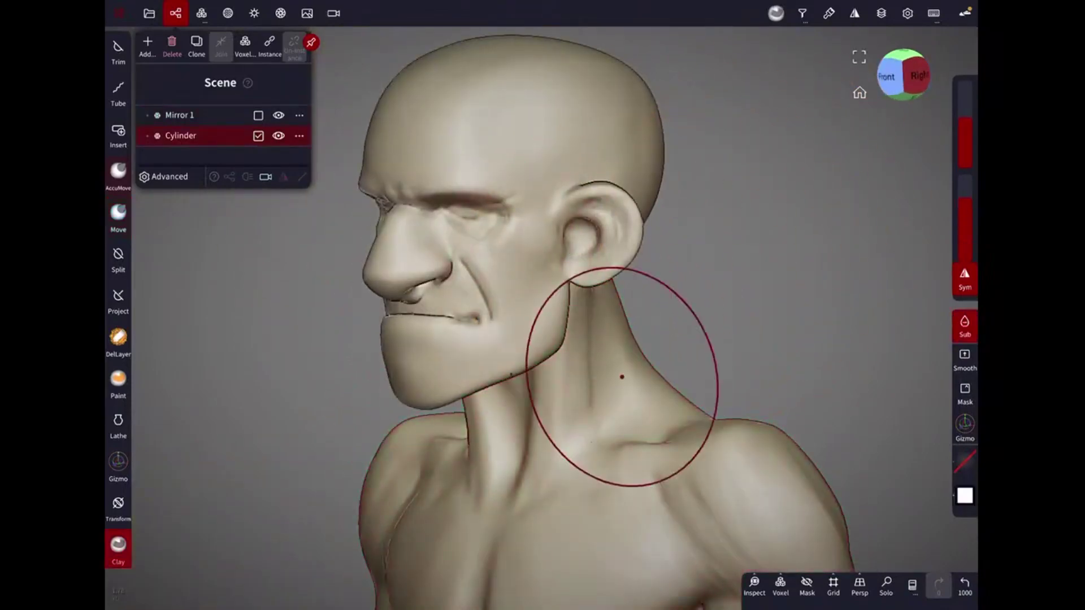
Briefly isolate the torso, select Move, and turn the bust to a front-left view.
drag(586, 322, 721, 287)
scroll(721, 287, down, 5)
scroll(514, 323, up, 3)
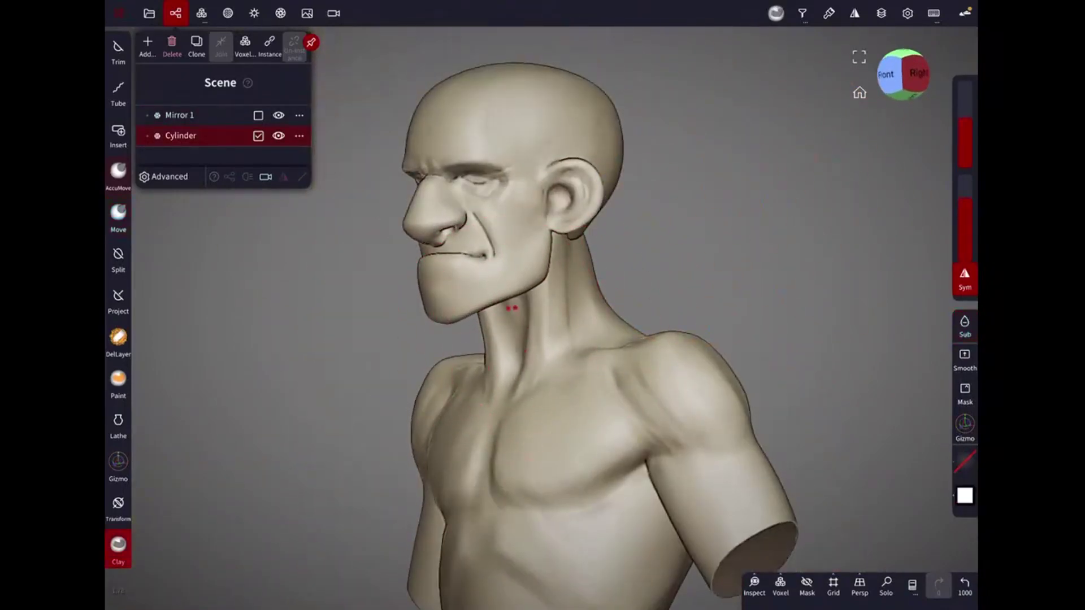
mouse_move(514, 321)
mouse_down()
mouse_move(610, 267)
mouse_move(611, 205)
mouse_up()
click(886, 585)
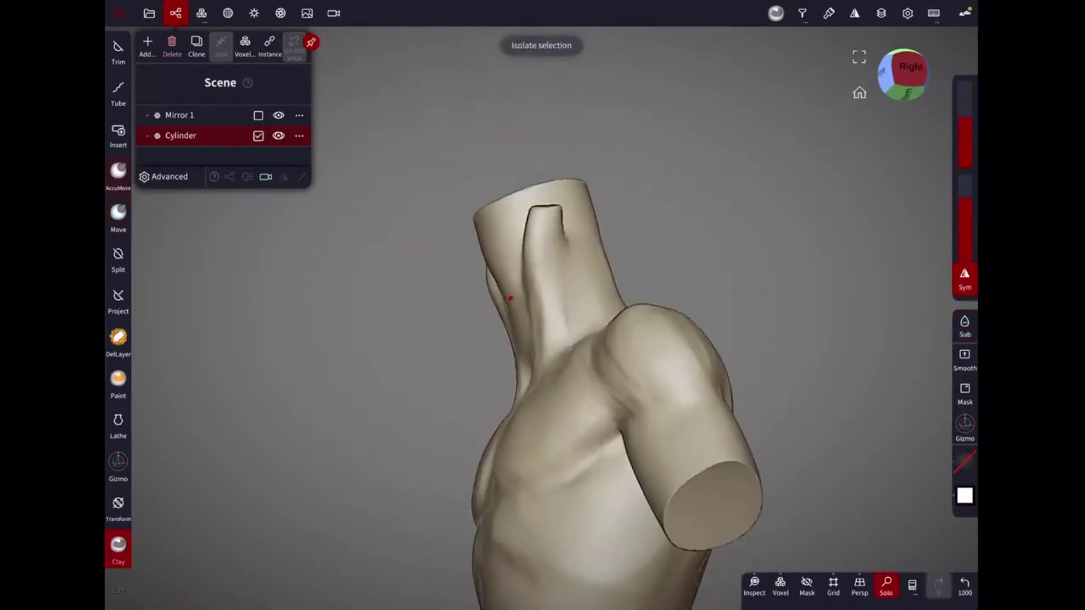
click(118, 214)
click(886, 584)
mouse_move(570, 270)
mouse_down()
mouse_move(666, 242)
mouse_move(537, 295)
mouse_move(493, 286)
mouse_up()
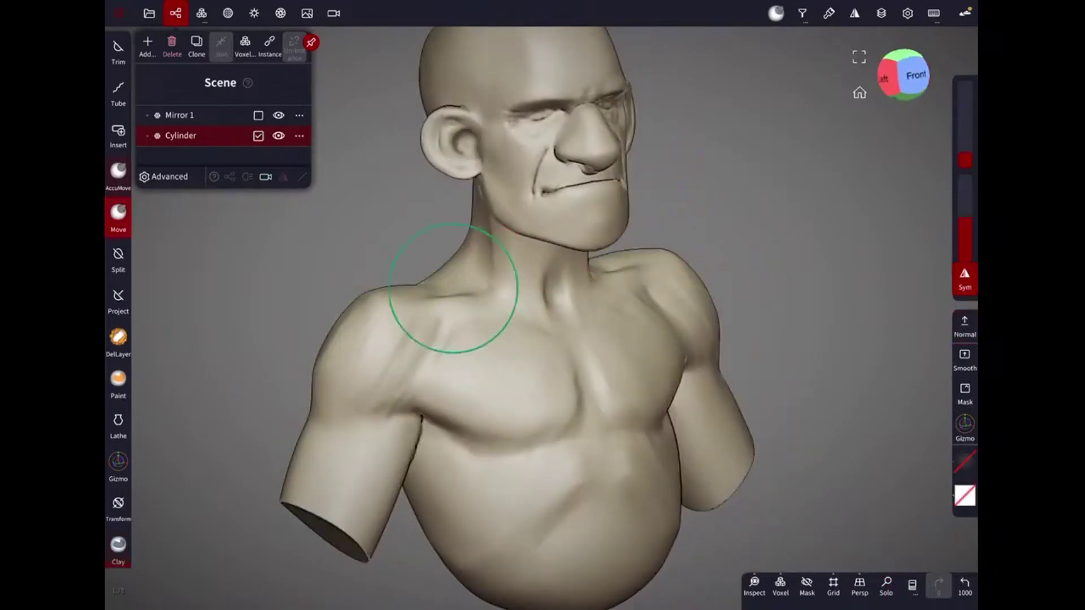
drag(315, 494, 430, 486)
Try a trim across the right arm, undo it, then push out the chest and belly contour with Move.
click(118, 51)
mouse_move(709, 229)
mouse_down()
mouse_move(582, 572)
mouse_move(671, 403)
mouse_up()
key(ctrl+z)
key(ctrl+z)
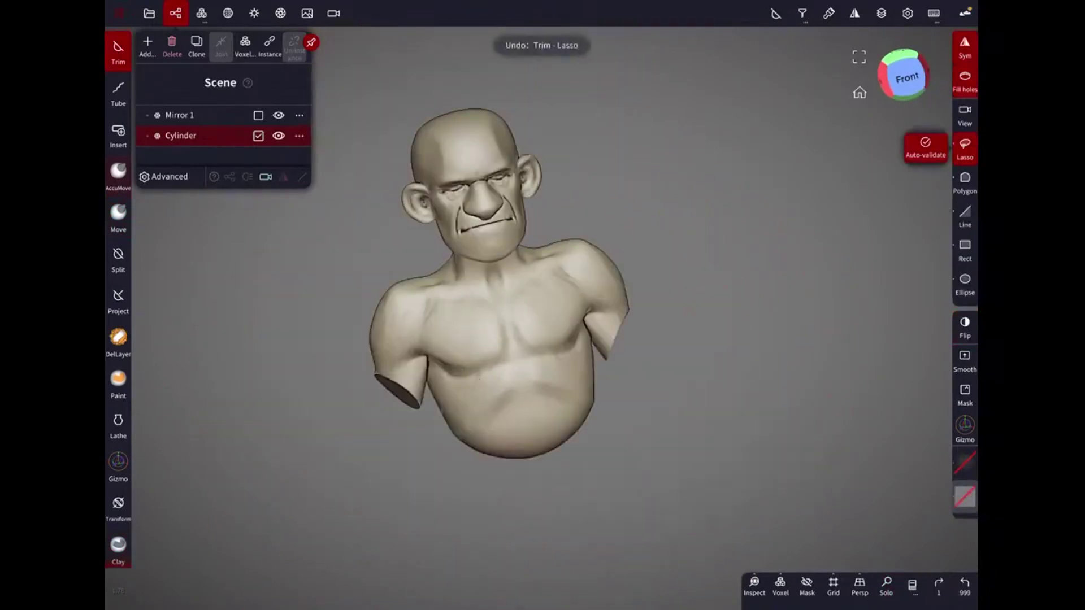
drag(735, 339, 565, 339)
click(118, 215)
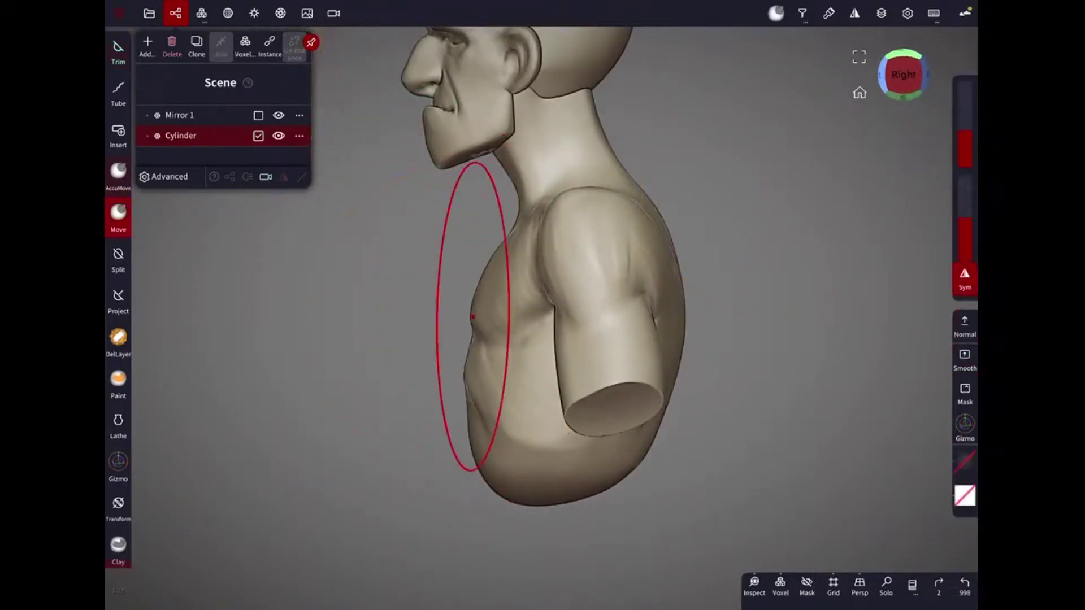
drag(481, 334, 505, 284)
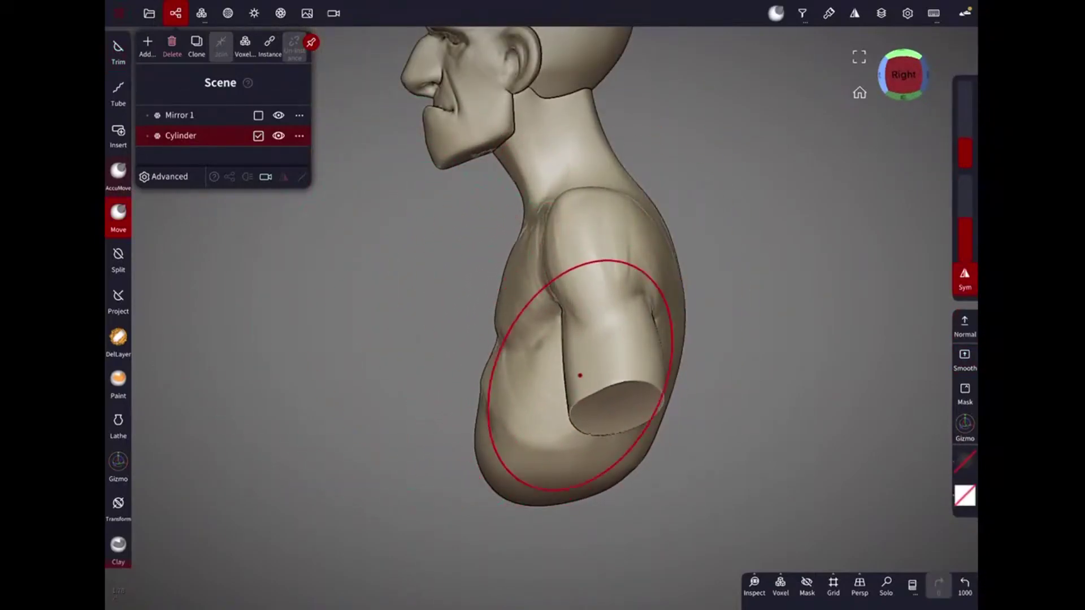
drag(565, 362, 509, 363)
mouse_move(720, 327)
mouse_down()
mouse_move(526, 455)
mouse_move(703, 291)
mouse_move(564, 188)
mouse_move(641, 238)
mouse_move(657, 344)
mouse_move(689, 279)
mouse_move(570, 230)
mouse_move(812, 255)
mouse_move(502, 201)
mouse_move(614, 272)
mouse_move(590, 368)
mouse_up()
Carve shoulder-blade and spine grooves into the upper back with Clay, then solo the torso.
click(118, 545)
drag(502, 202, 333, 254)
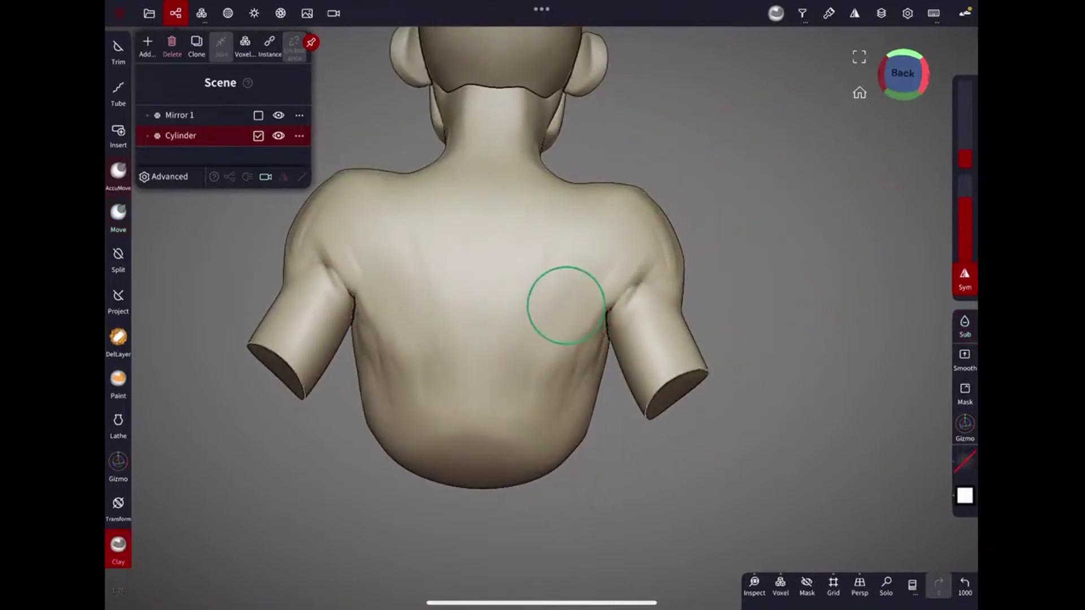
mouse_move(615, 218)
mouse_down()
mouse_move(492, 307)
mouse_move(512, 292)
mouse_up()
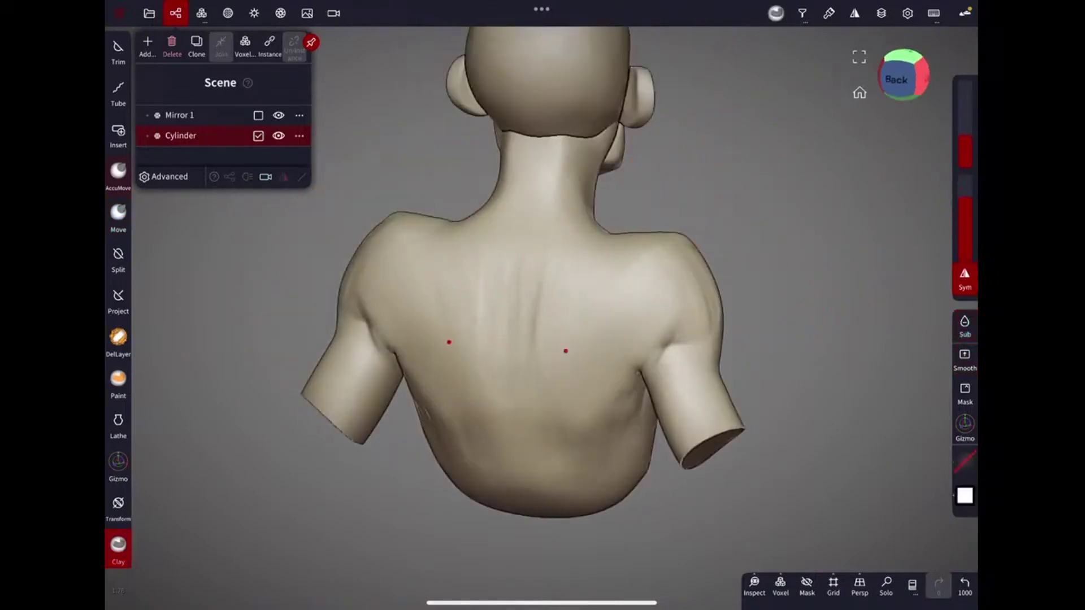
mouse_move(581, 408)
mouse_down()
mouse_move(709, 279)
mouse_move(499, 307)
mouse_move(509, 226)
mouse_move(514, 334)
mouse_move(490, 423)
mouse_up()
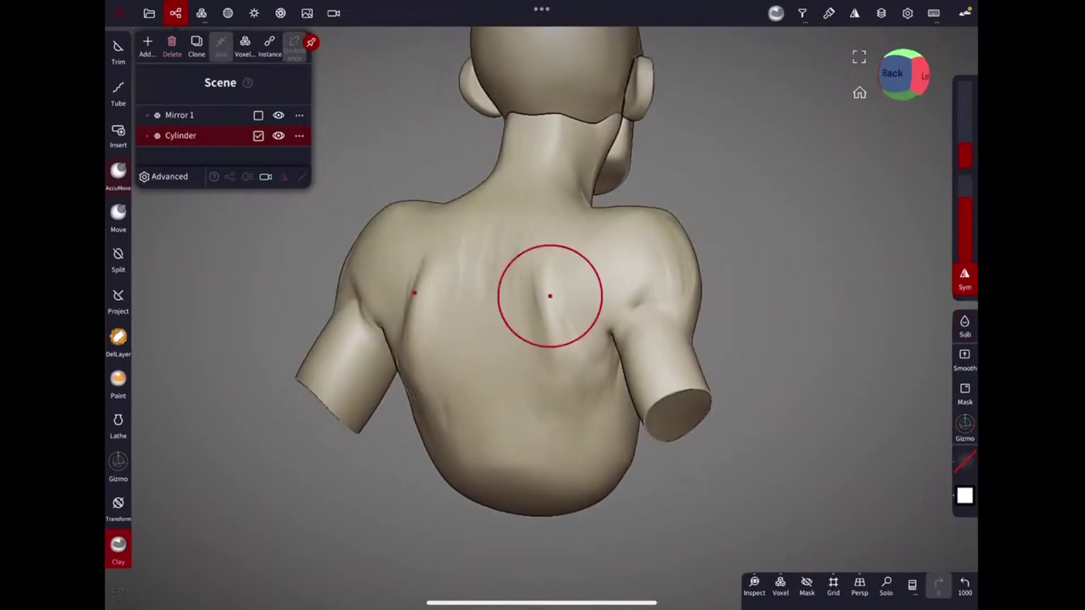
mouse_move(554, 225)
mouse_down()
mouse_move(565, 326)
mouse_move(630, 194)
mouse_up()
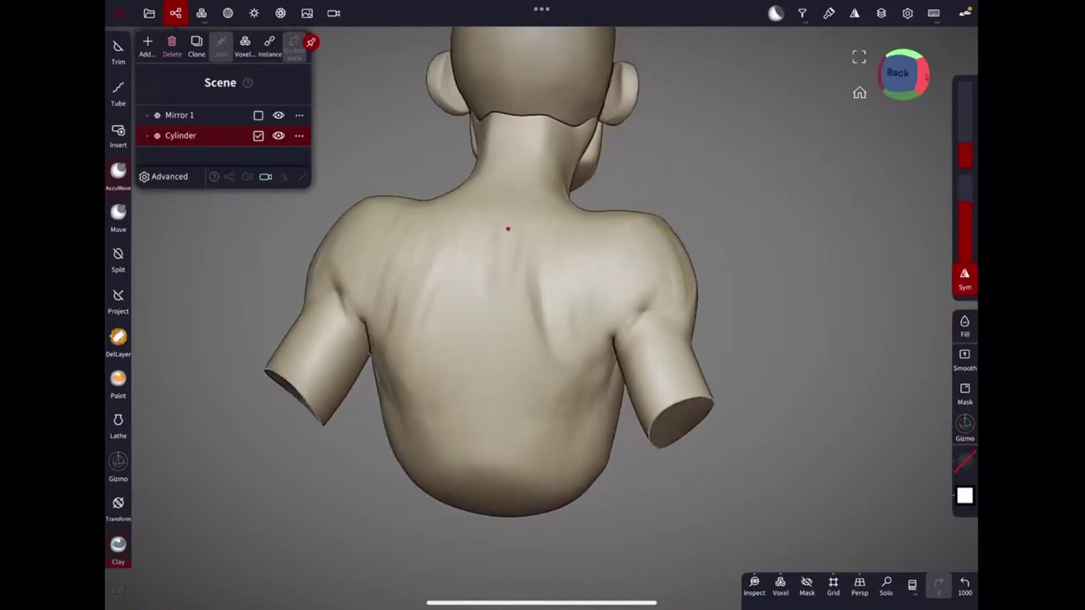
mouse_move(517, 380)
mouse_down()
mouse_move(497, 440)
mouse_move(717, 235)
mouse_move(438, 330)
mouse_move(648, 217)
mouse_move(497, 395)
mouse_move(516, 418)
mouse_up()
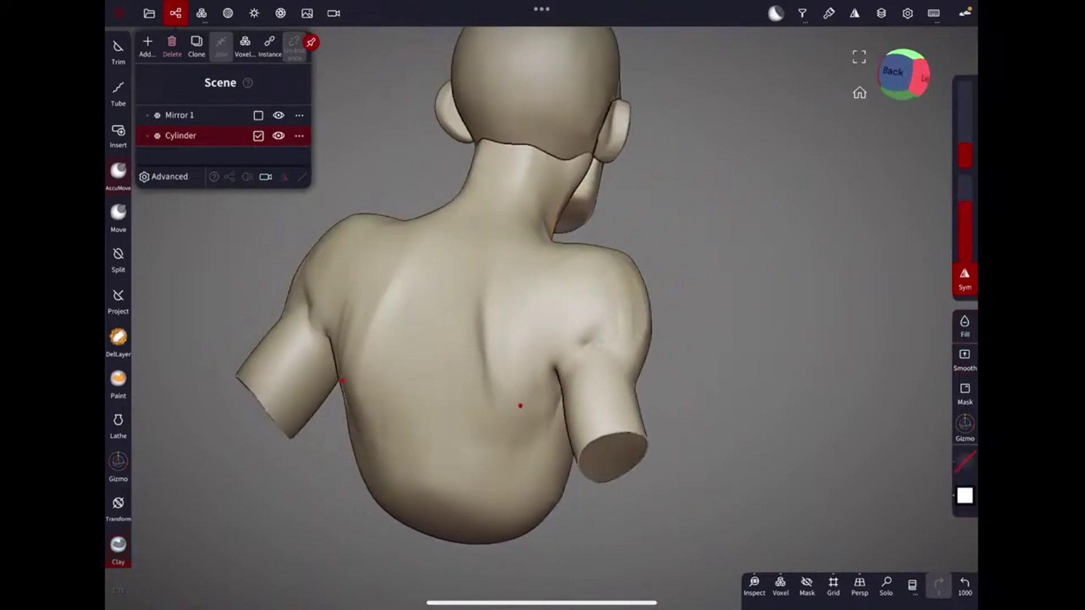
mouse_move(440, 477)
mouse_down()
mouse_move(467, 249)
mouse_move(518, 286)
mouse_move(642, 213)
mouse_up()
mouse_move(563, 233)
mouse_down()
mouse_move(605, 222)
mouse_move(588, 255)
mouse_move(645, 215)
mouse_move(672, 427)
mouse_move(630, 201)
mouse_up()
click(886, 586)
Sculpt the neck on the isolated torso, then unhide the head and shape the neck's side.
drag(557, 267, 556, 272)
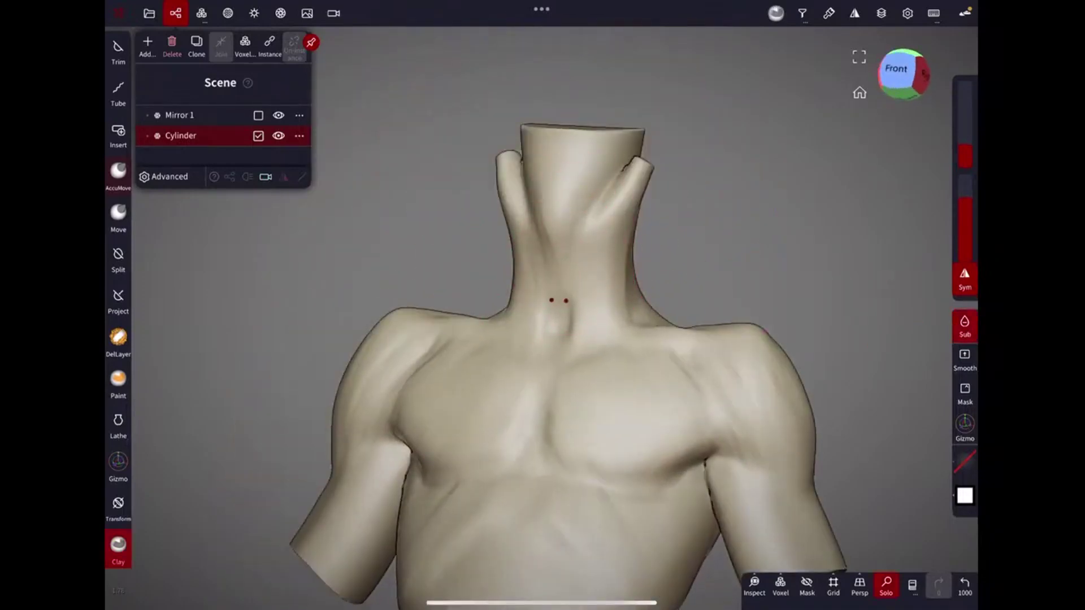
drag(572, 235, 619, 141)
click(886, 586)
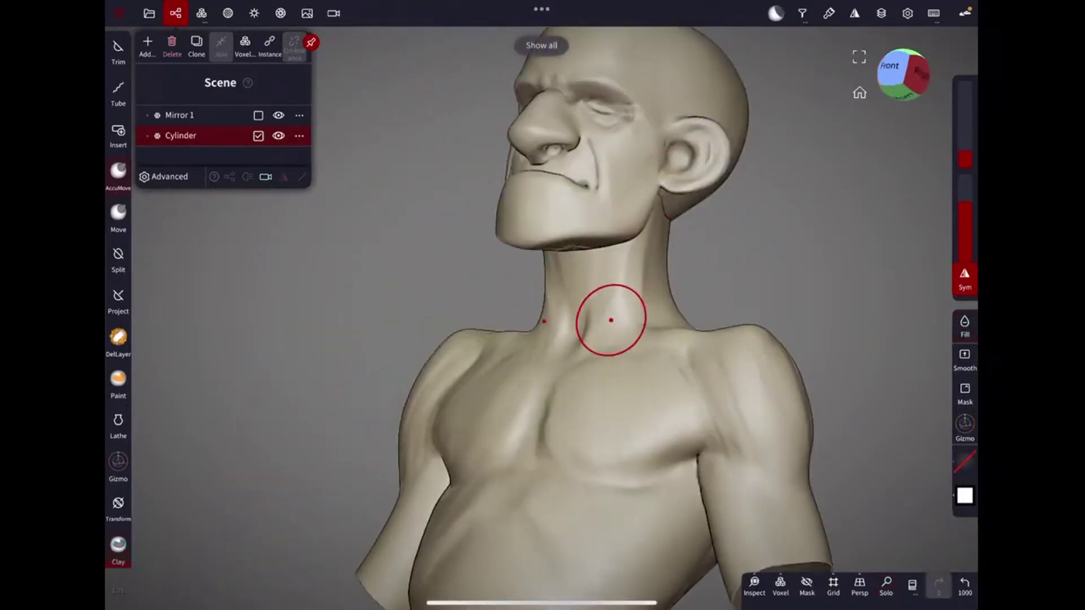
mouse_move(611, 320)
mouse_down()
mouse_move(574, 350)
mouse_move(617, 261)
mouse_up()
mouse_move(666, 214)
mouse_down()
mouse_move(581, 194)
mouse_move(634, 308)
mouse_move(656, 215)
mouse_move(613, 290)
mouse_move(690, 254)
mouse_up()
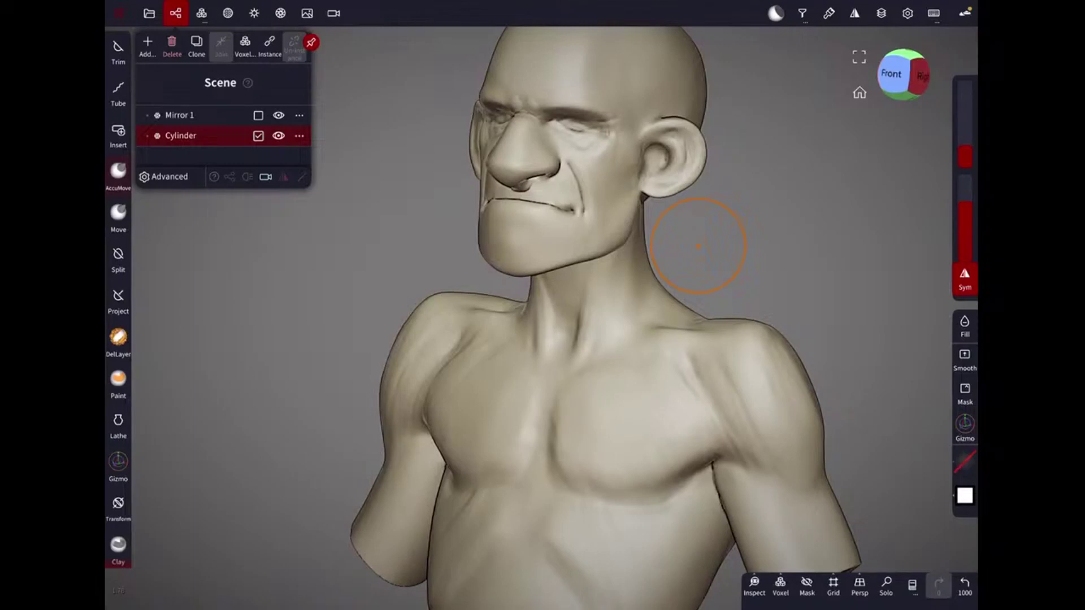
mouse_move(698, 246)
mouse_down()
mouse_move(829, 177)
mouse_move(659, 300)
mouse_up()
Build up the shoulder front with Clay and push the left shoulder and collarbone with a smaller Move brush.
click(118, 545)
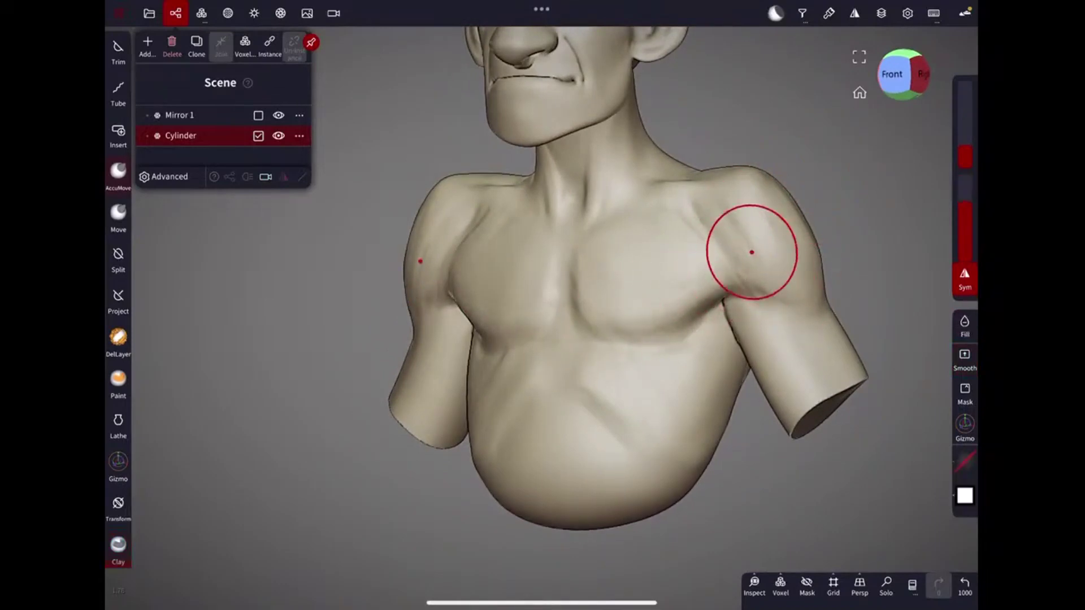
mouse_move(848, 206)
mouse_down()
mouse_move(763, 267)
mouse_move(829, 323)
mouse_move(666, 327)
mouse_move(721, 243)
mouse_up()
click(118, 215)
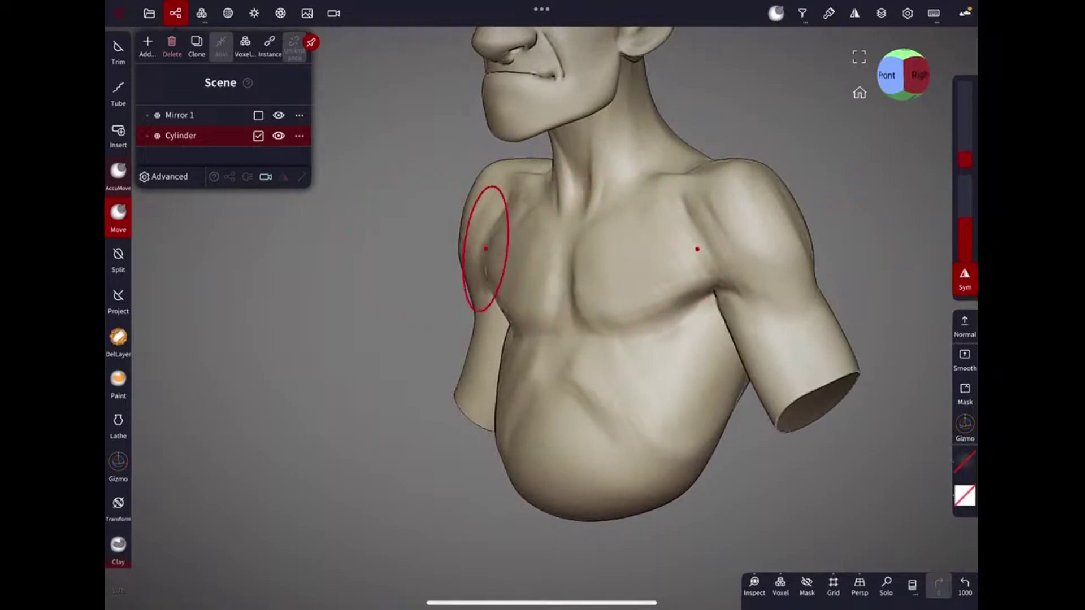
drag(836, 255, 746, 215)
drag(538, 206, 651, 181)
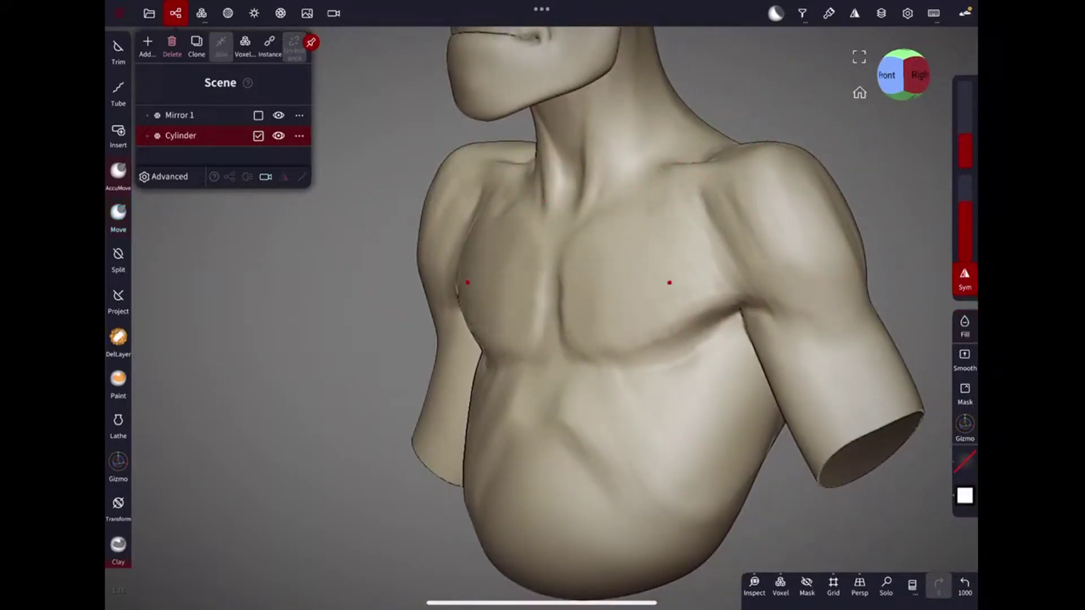
drag(965, 136, 965, 152)
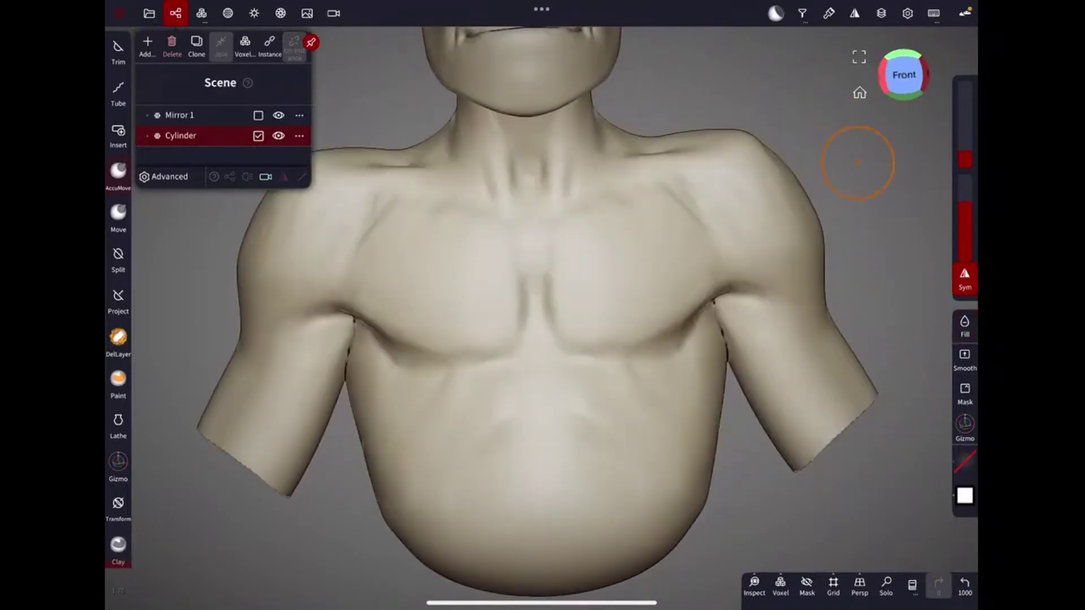
mouse_move(859, 165)
mouse_down()
mouse_move(767, 164)
mouse_move(731, 233)
mouse_up()
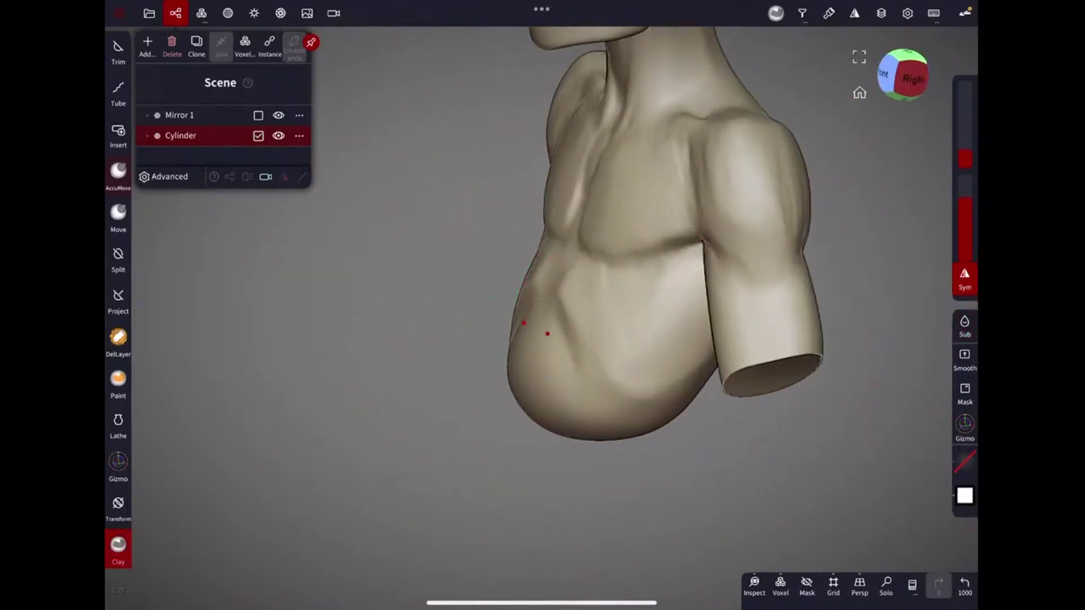
Smooth the back of the neck and the neck-to-shoulder transition, then select the head.
drag(547, 333, 784, 207)
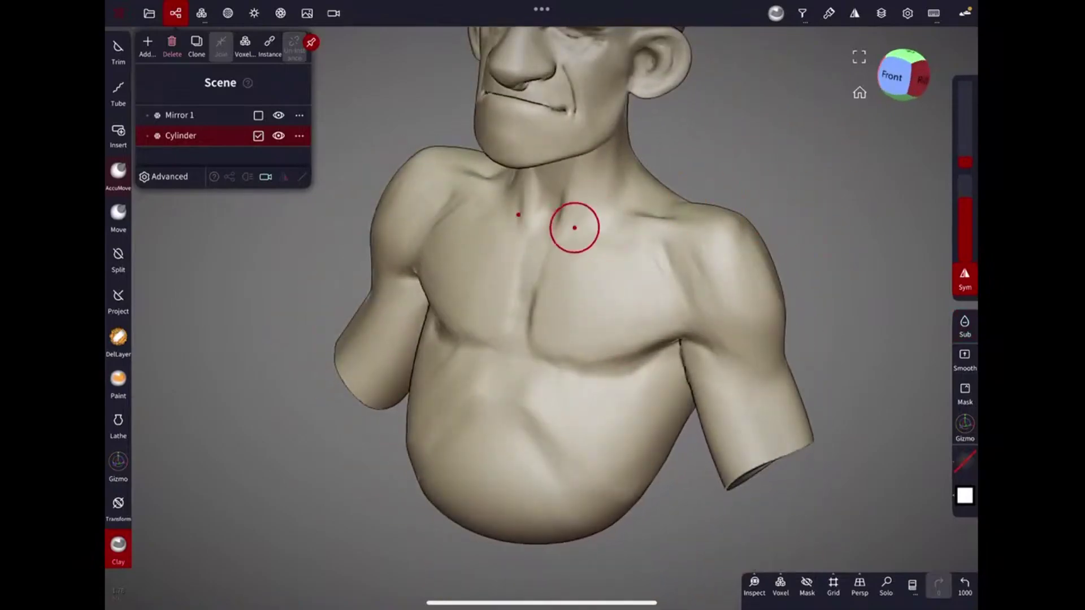
mouse_move(598, 225)
mouse_down()
mouse_move(702, 194)
mouse_move(624, 241)
mouse_move(672, 293)
mouse_up()
click(965, 360)
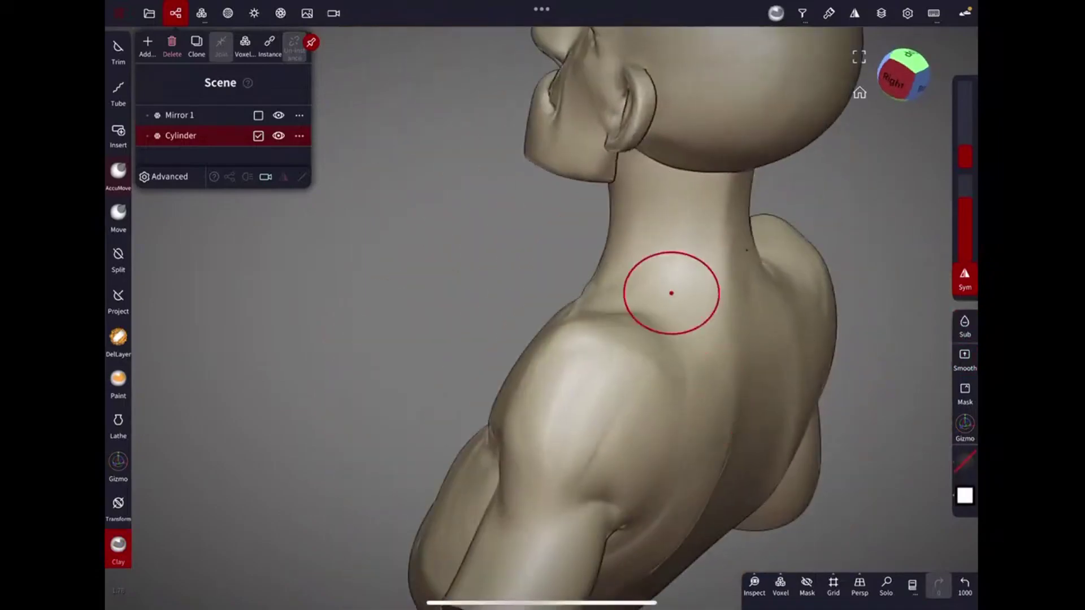
drag(709, 225, 816, 220)
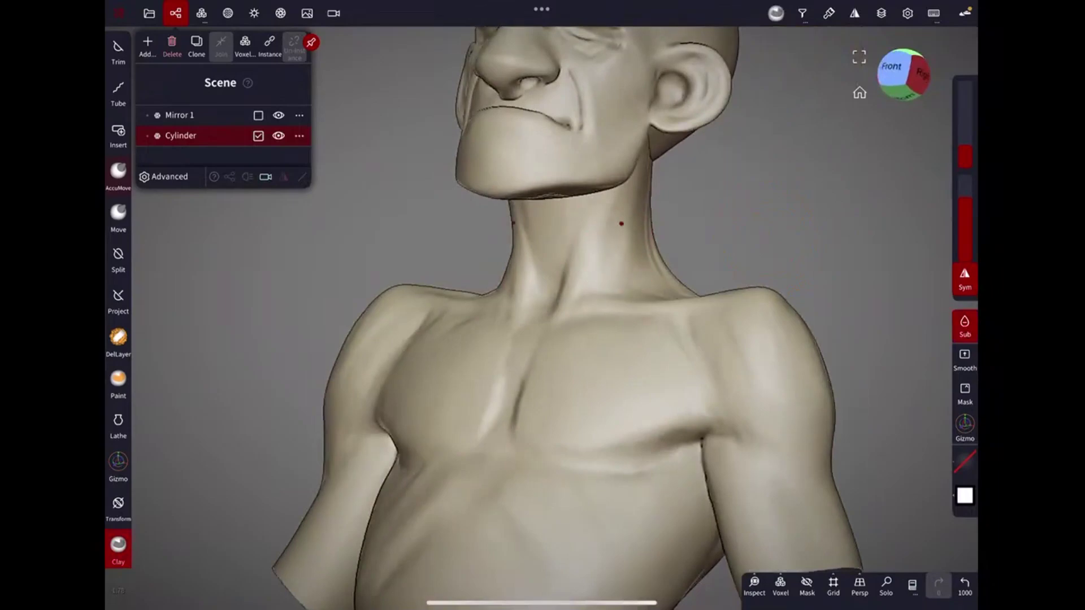
drag(621, 224, 616, 230)
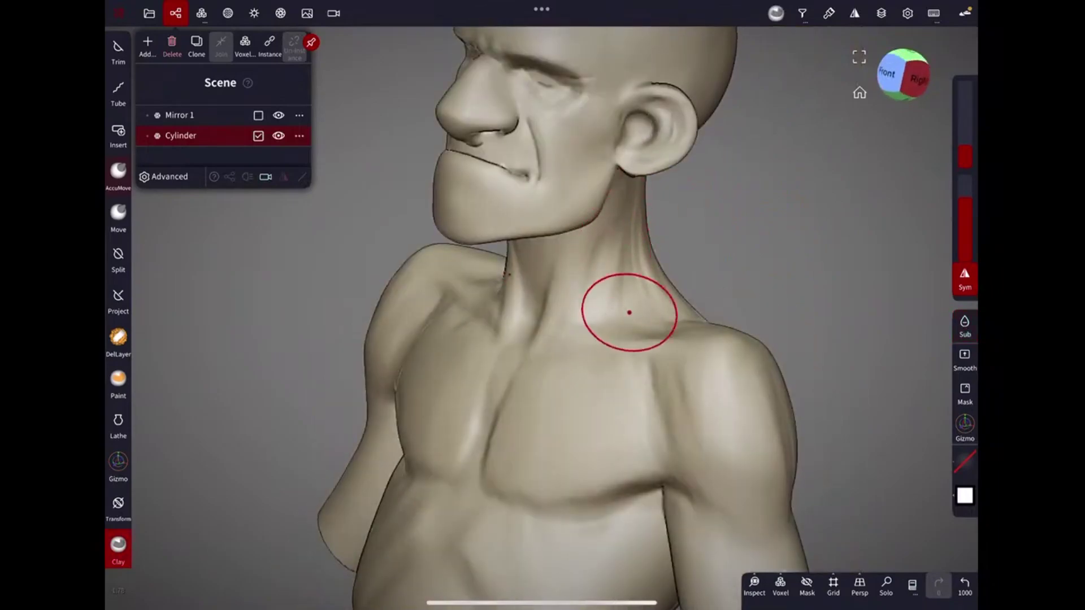
mouse_move(629, 197)
mouse_down()
mouse_move(617, 157)
mouse_move(766, 198)
mouse_move(927, 342)
mouse_up()
click(180, 115)
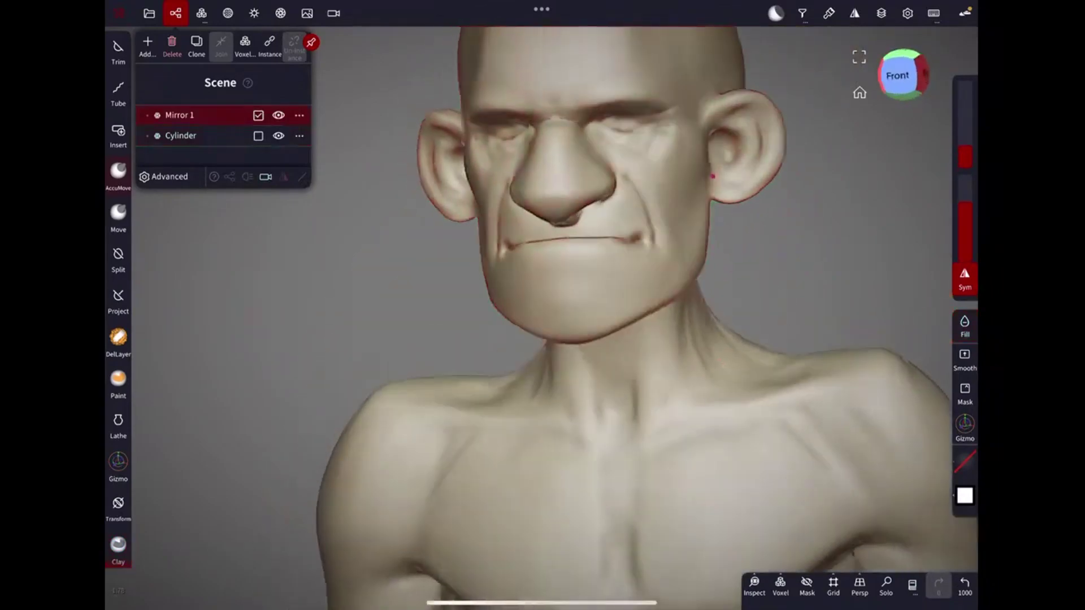
Carve along the brow ridge with the Clay brush.
mouse_move(760, 133)
mouse_down()
mouse_move(710, 175)
mouse_move(596, 221)
mouse_up()
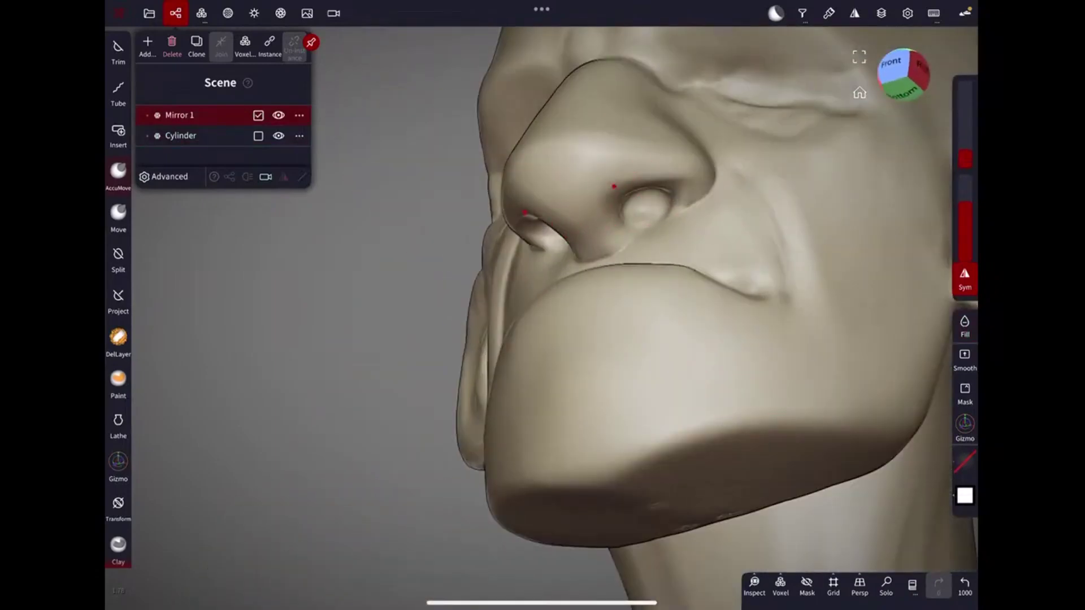
mouse_move(654, 250)
mouse_down()
mouse_move(647, 230)
mouse_move(767, 295)
mouse_move(610, 222)
mouse_move(708, 169)
mouse_move(694, 192)
mouse_up()
click(118, 544)
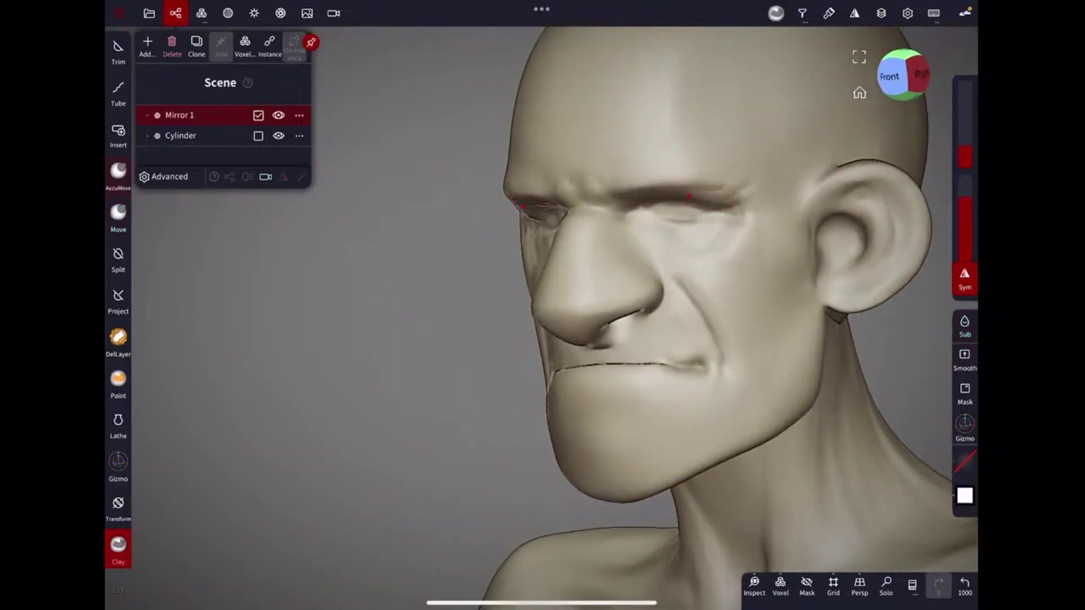
mouse_move(690, 193)
mouse_down()
mouse_move(872, 242)
mouse_move(797, 303)
mouse_move(581, 242)
mouse_up()
drag(804, 150, 660, 186)
mouse_move(784, 183)
mouse_down()
mouse_move(816, 252)
mouse_move(763, 181)
mouse_move(666, 250)
mouse_move(715, 217)
mouse_up()
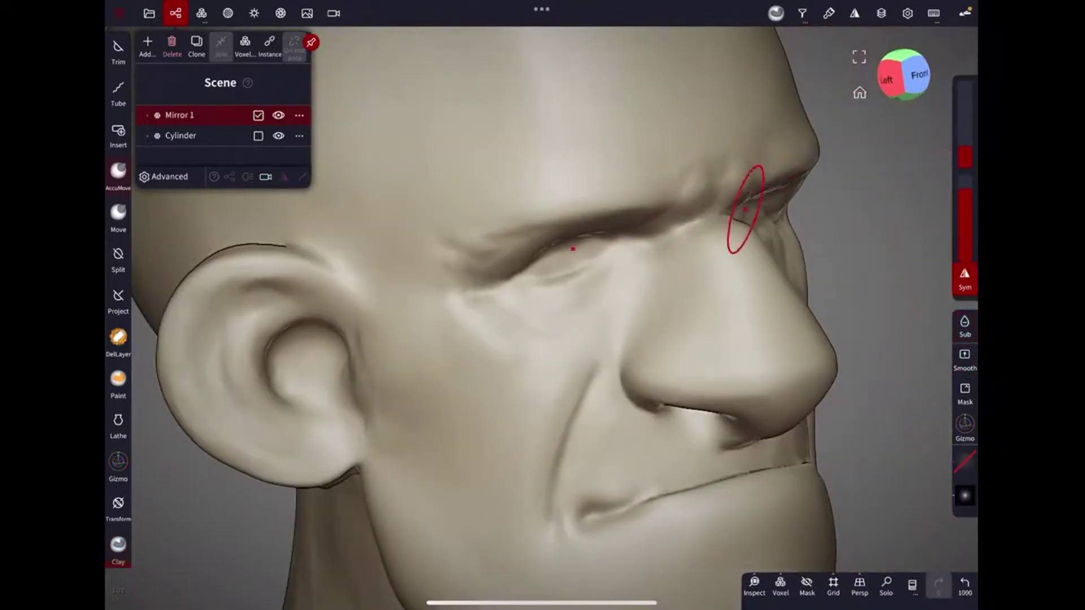
drag(613, 164, 666, 198)
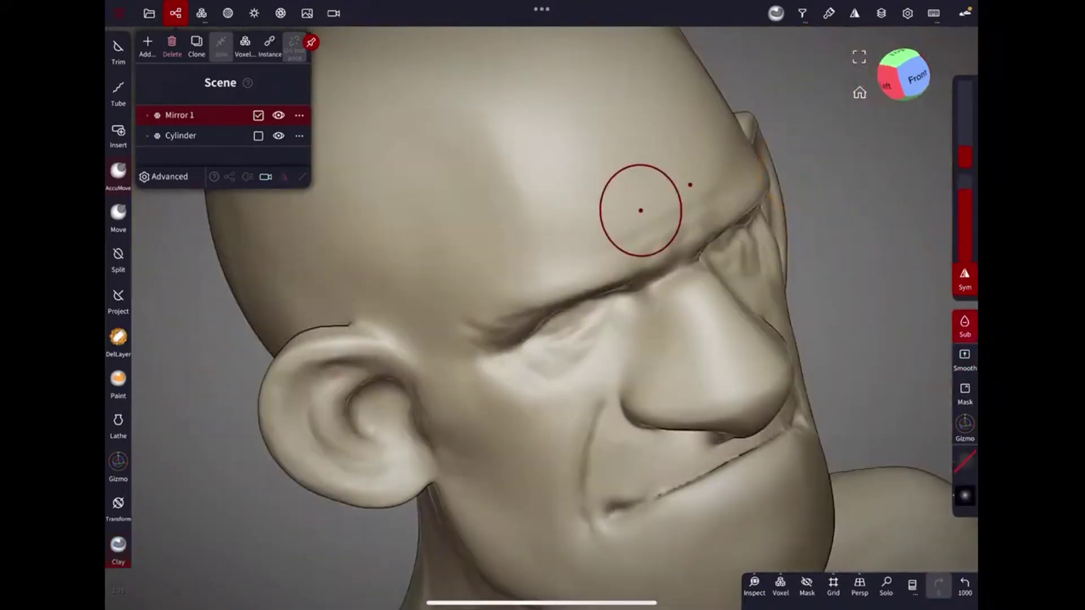
scroll(660, 187, down, 5)
mouse_move(692, 169)
mouse_down()
mouse_move(734, 202)
mouse_move(690, 193)
mouse_up()
Carve the inner ear near the tragus with Clay, then undo that stroke.
click(119, 214)
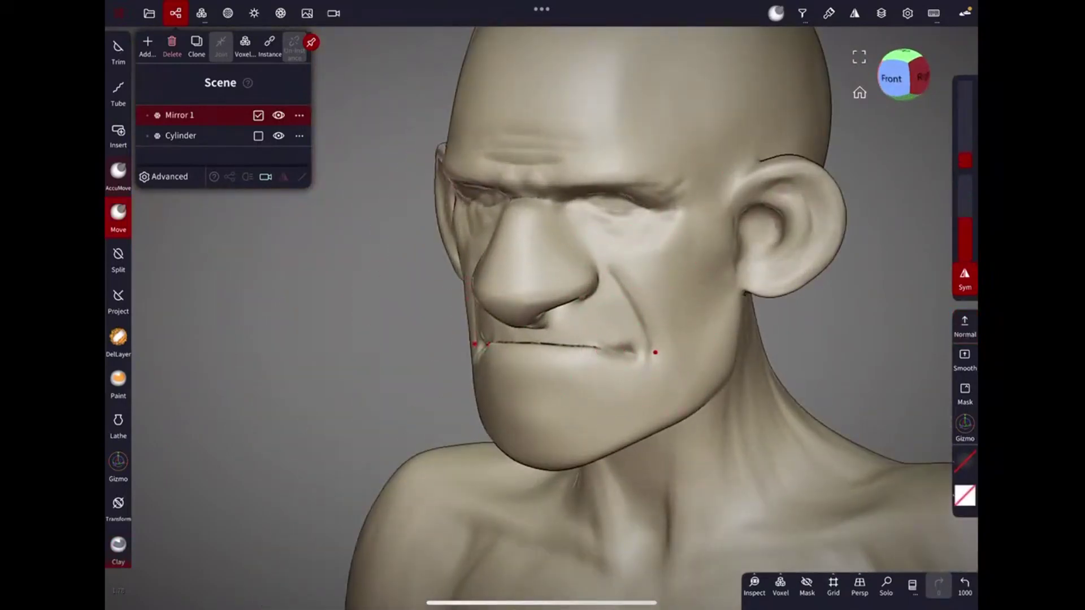
key(s)
key(c)
middle_drag(709, 461, 701, 218)
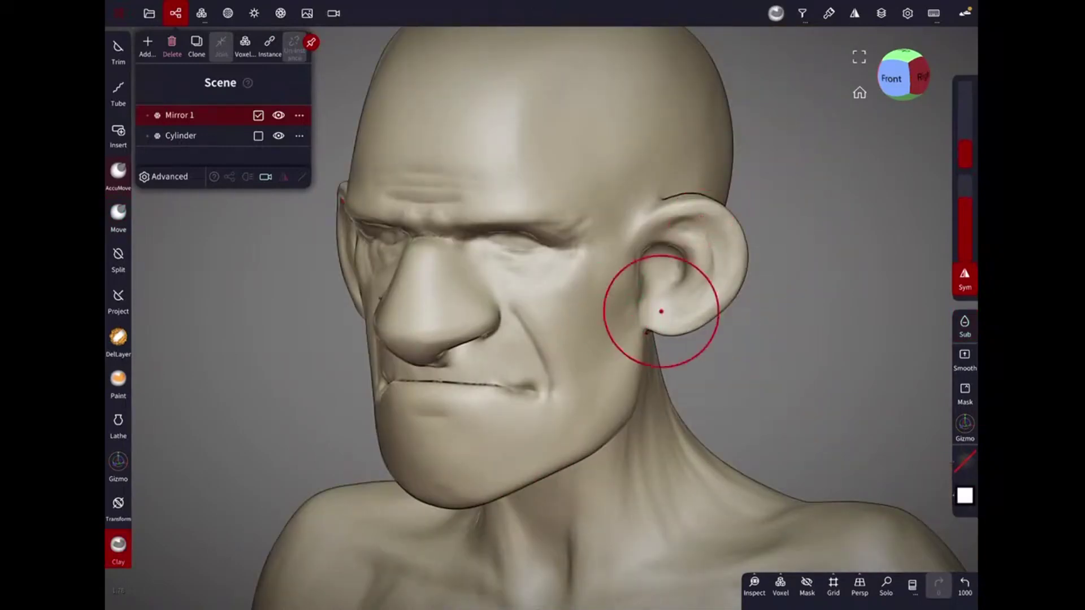
drag(661, 312, 636, 320)
key(ctrl+z)
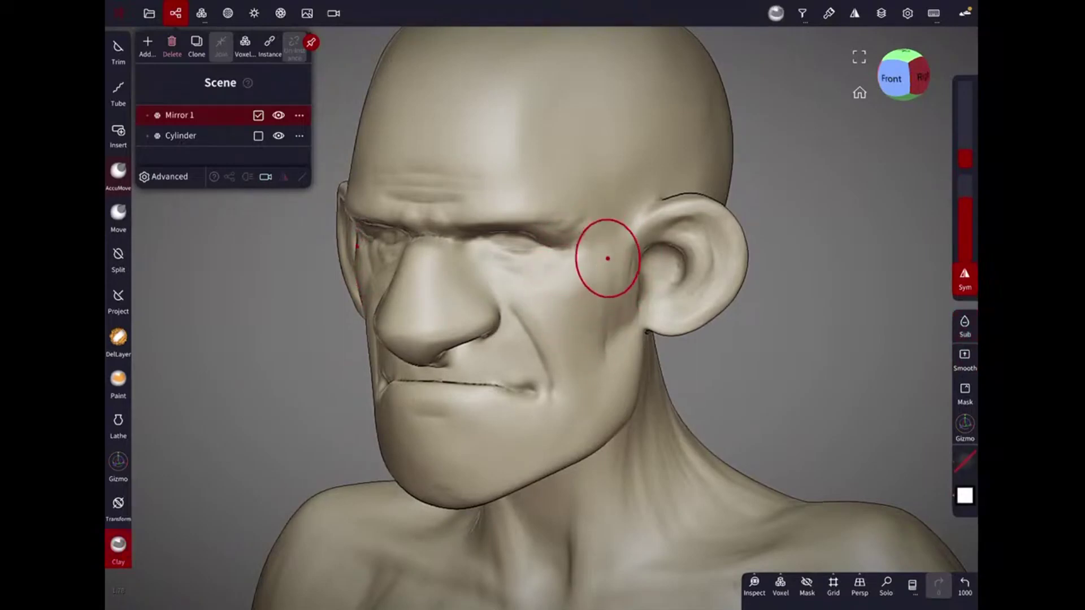
Reshape the corner of the mouth, viewed close up on the nose, mouth and jaw.
middle_drag(707, 234, 770, 266)
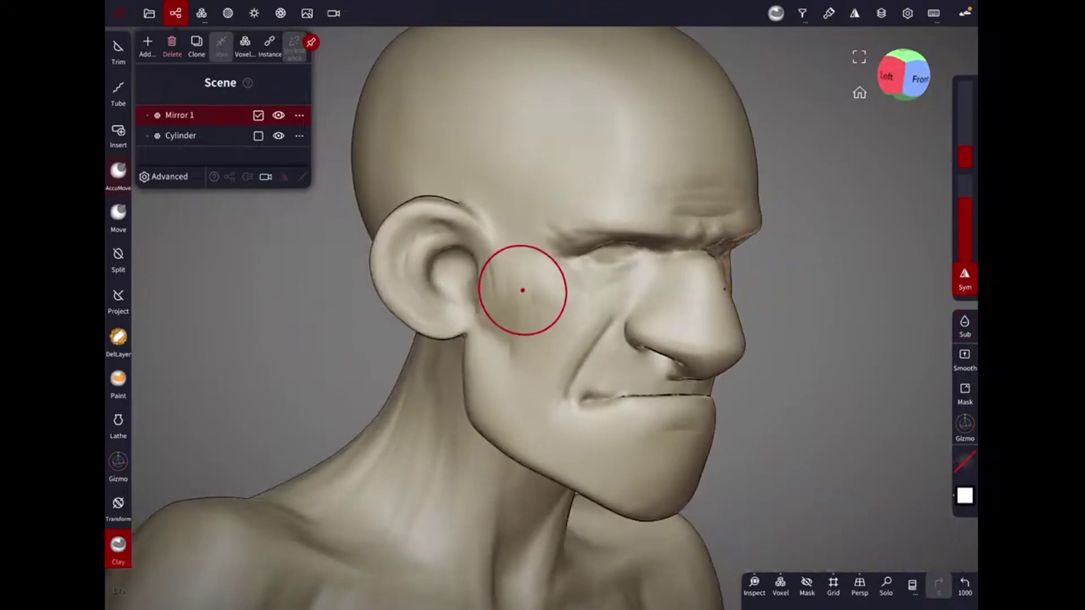
middle_drag(528, 326, 642, 253)
mouse_move(583, 363)
middle_down()
mouse_move(690, 310)
mouse_move(548, 353)
mouse_move(726, 414)
middle_up()
mouse_move(570, 349)
middle_down()
mouse_move(664, 307)
mouse_move(566, 354)
middle_up()
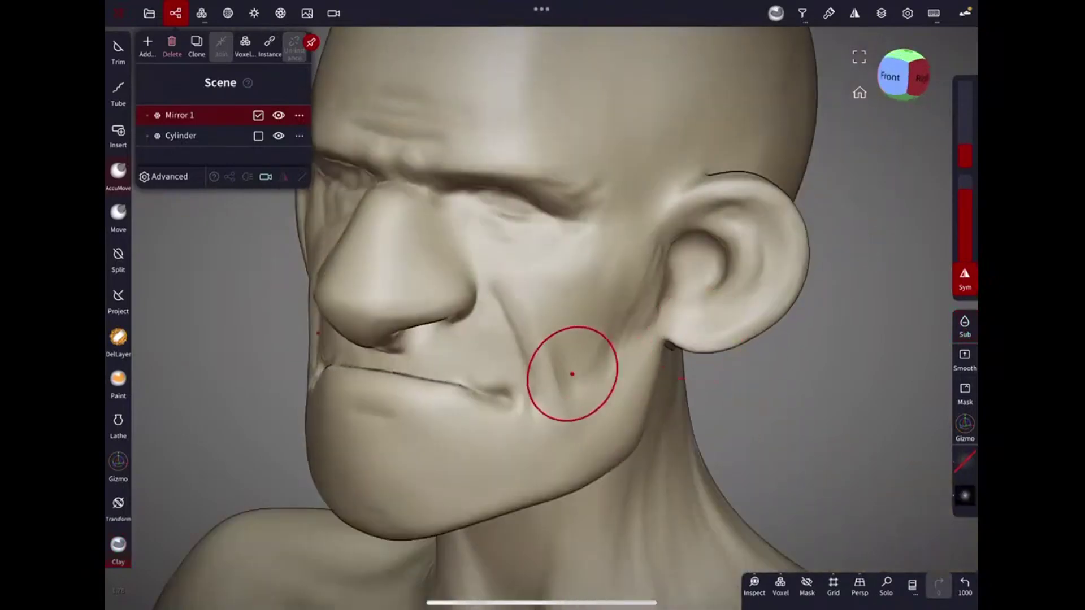
mouse_move(622, 378)
middle_down()
mouse_move(695, 388)
mouse_move(900, 459)
middle_up()
mouse_move(613, 300)
middle_down()
mouse_move(650, 390)
mouse_move(718, 436)
middle_up()
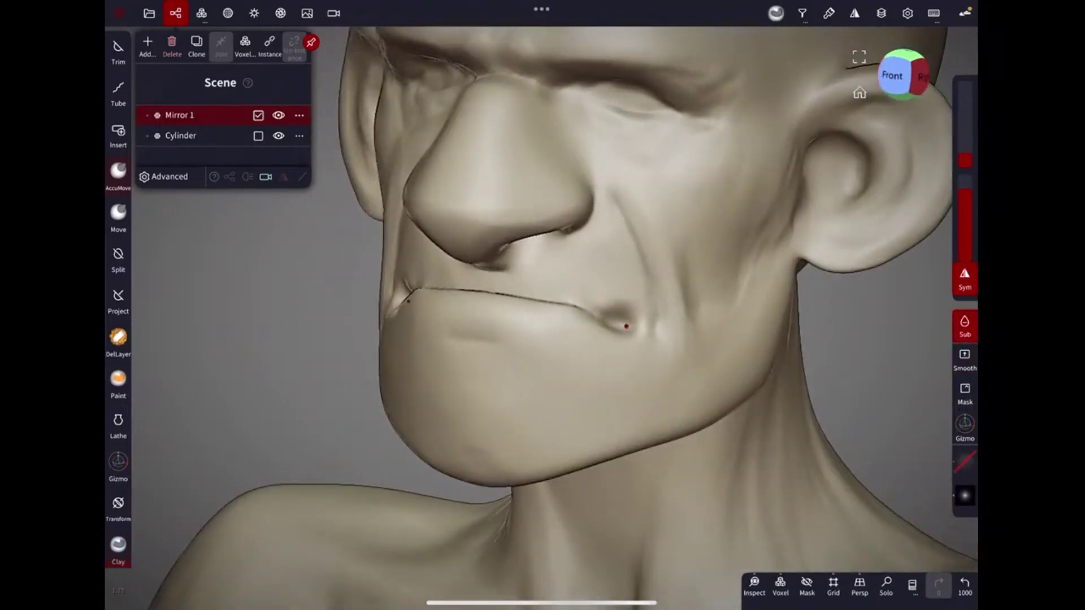
drag(626, 326, 623, 310)
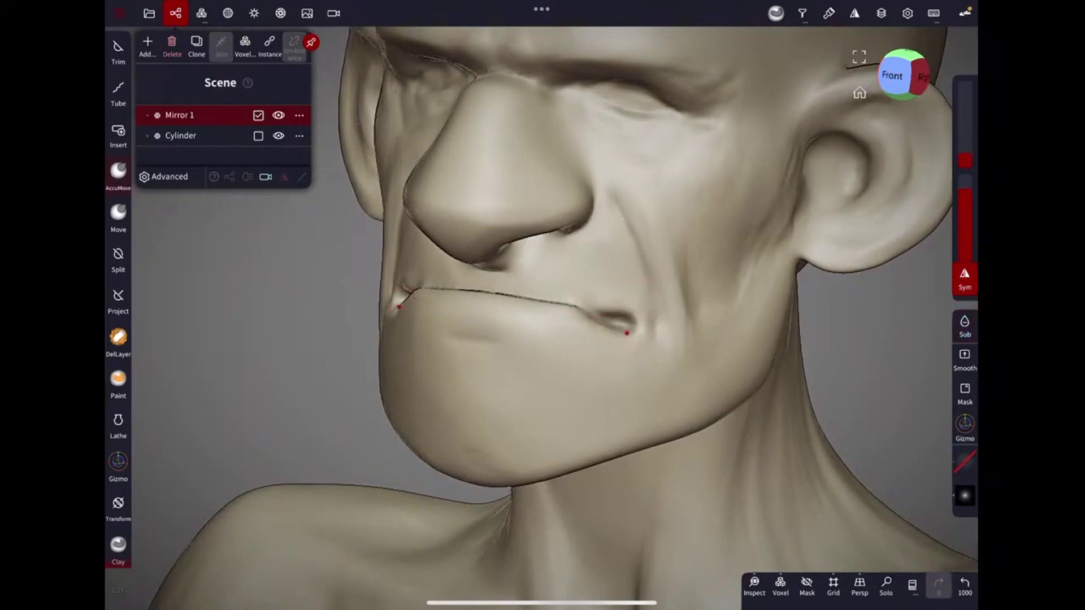
Work the mouth and chin with Move and Clay, undoing a stray Flatten stroke.
key(g)
mouse_move(605, 334)
middle_down()
mouse_move(690, 278)
mouse_move(779, 260)
middle_up()
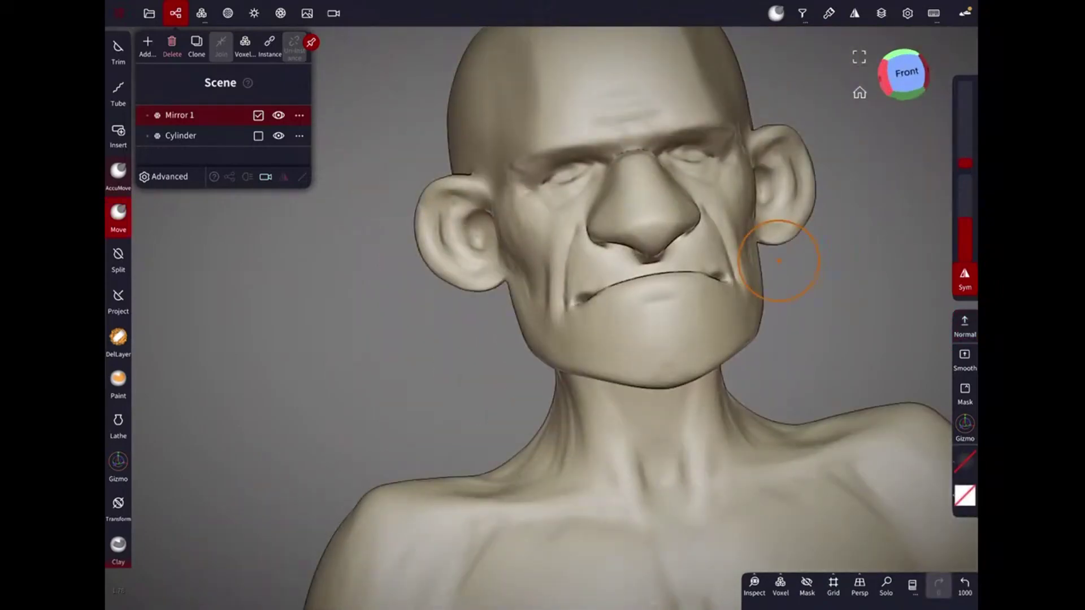
mouse_move(779, 261)
middle_down()
mouse_move(751, 218)
mouse_move(690, 303)
mouse_move(692, 240)
mouse_move(490, 297)
middle_up()
key(a)
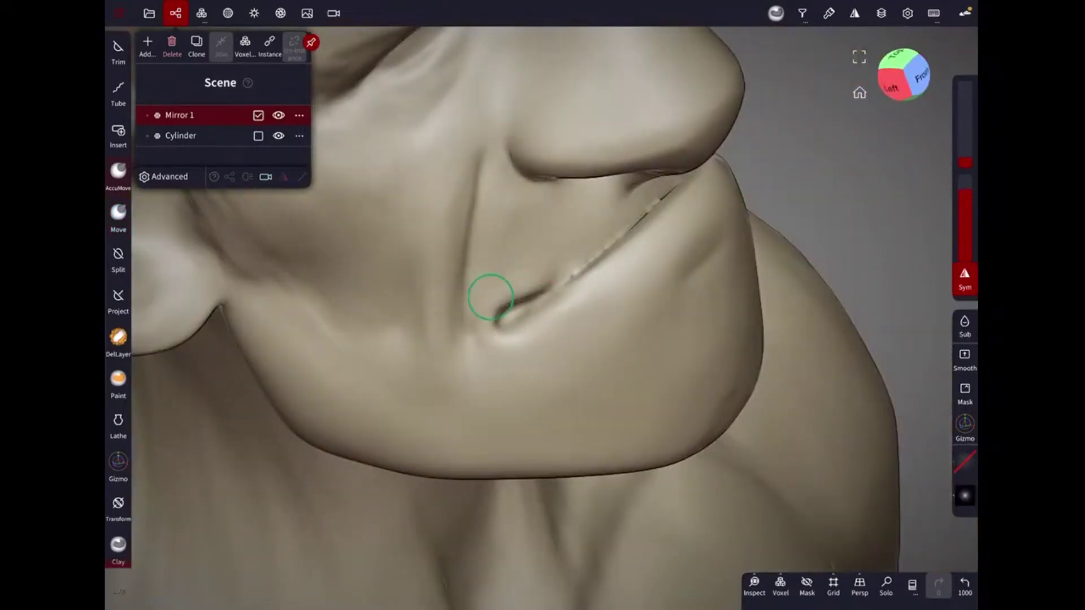
mouse_move(551, 274)
middle_down()
mouse_move(635, 164)
mouse_move(684, 230)
middle_up()
key(g)
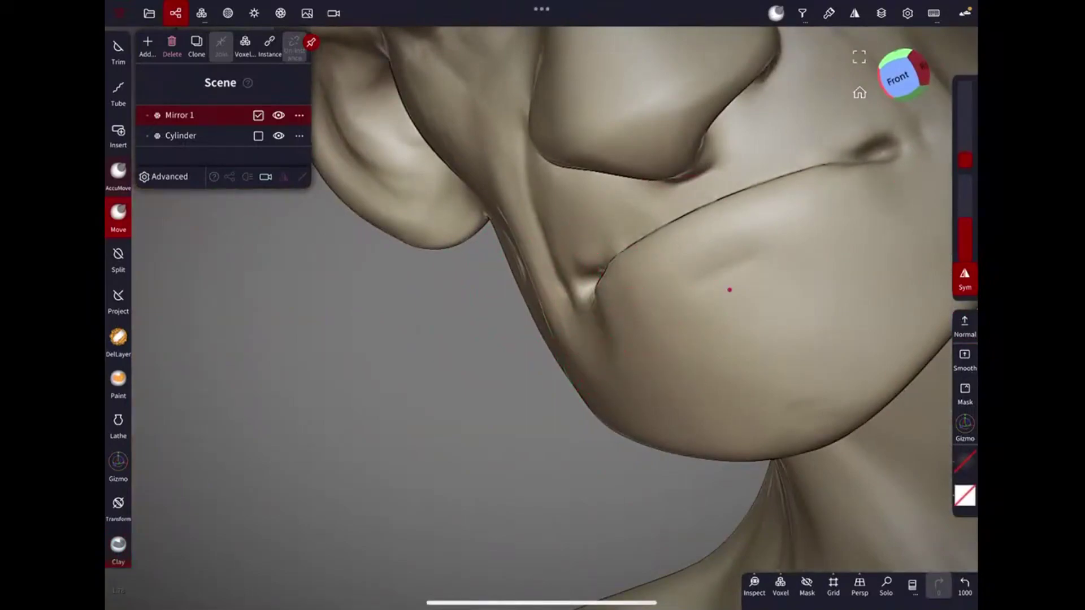
middle_drag(729, 290, 787, 283)
middle_drag(644, 286, 653, 360)
key(ctrl+z)
key(ctrl+z)
key(ctrl+z)
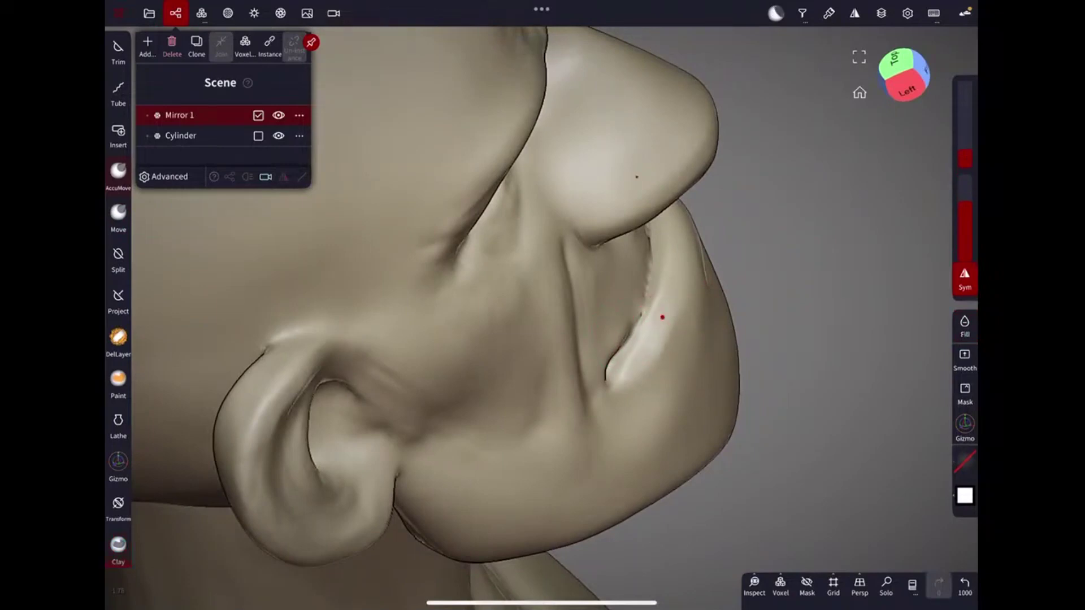
Deepen the crease at the mouth corner and build up clay beside it.
middle_drag(651, 336, 626, 347)
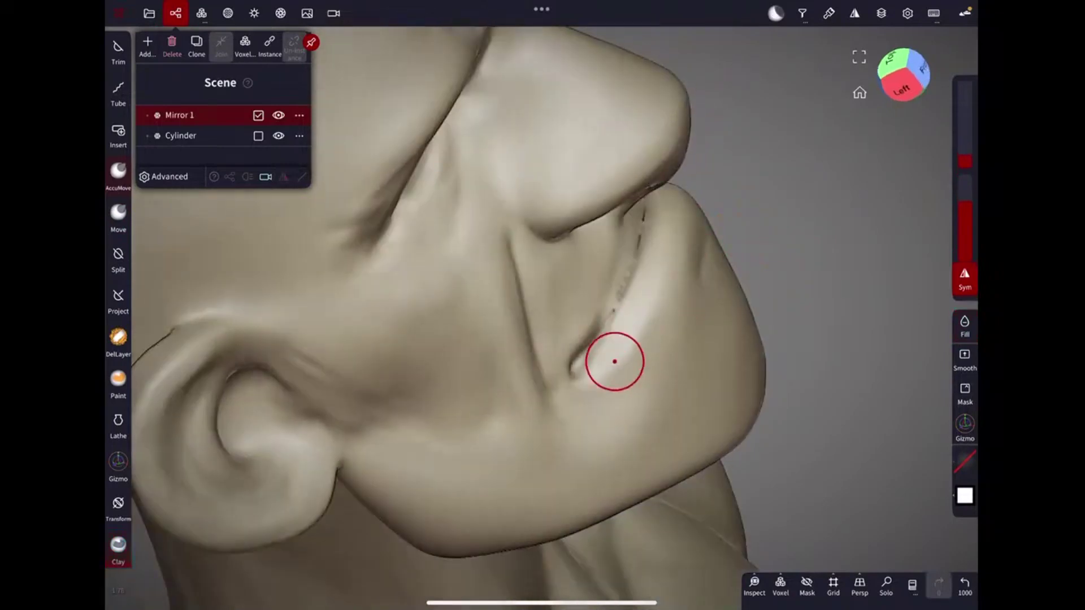
mouse_move(663, 285)
middle_down()
mouse_move(795, 205)
mouse_move(548, 267)
mouse_move(592, 239)
middle_up()
mouse_move(591, 200)
middle_down()
mouse_move(867, 351)
mouse_move(800, 201)
middle_up()
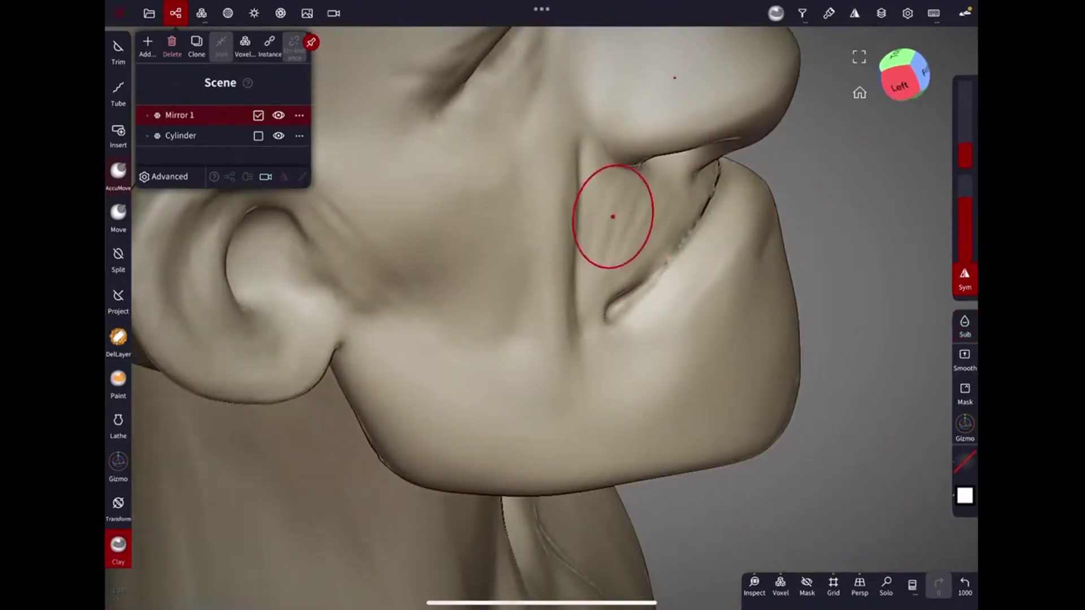
mouse_move(670, 192)
middle_down()
mouse_move(601, 310)
mouse_move(717, 344)
mouse_move(564, 302)
middle_up()
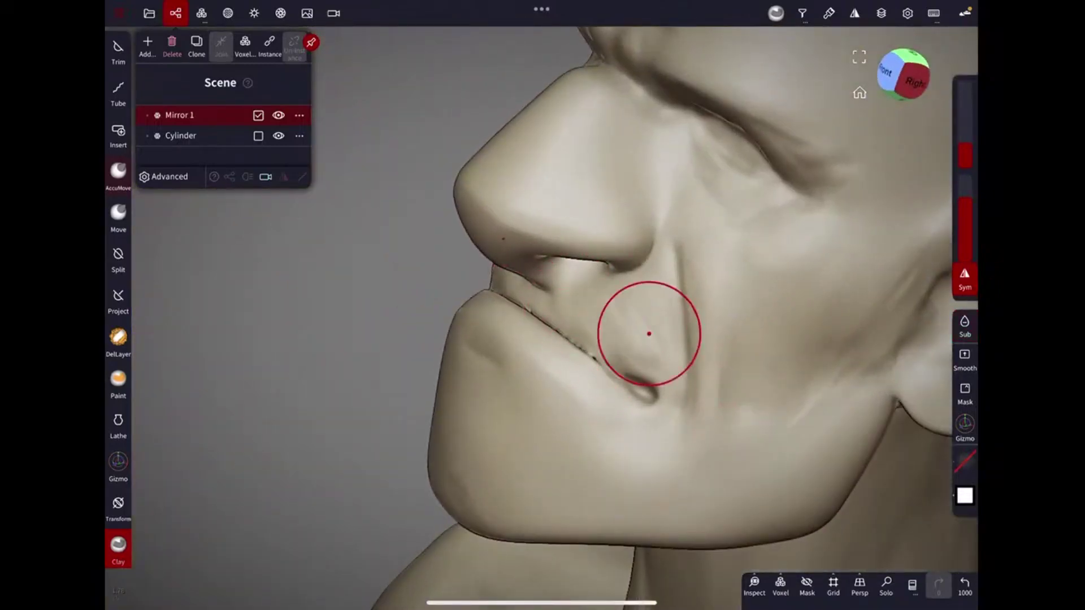
mouse_move(664, 368)
middle_down()
mouse_move(727, 242)
mouse_move(724, 322)
mouse_move(838, 305)
mouse_move(691, 186)
mouse_move(688, 342)
middle_up()
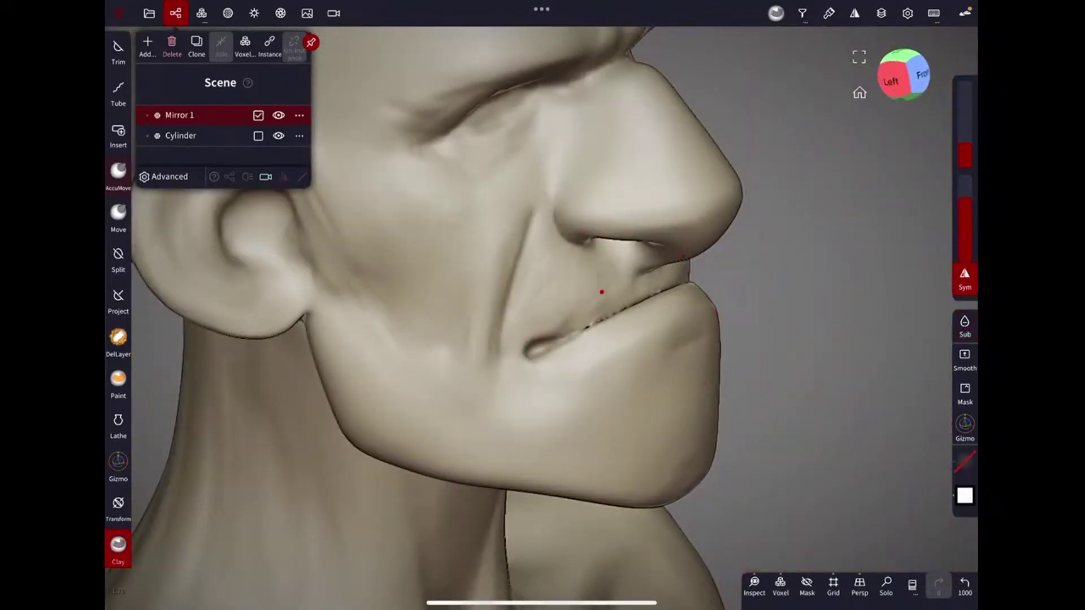
middle_drag(670, 279, 554, 316)
mouse_move(612, 281)
middle_down()
mouse_move(758, 291)
mouse_move(659, 235)
mouse_move(739, 138)
middle_up()
mouse_move(548, 292)
middle_down()
mouse_move(722, 286)
mouse_move(584, 315)
mouse_move(752, 320)
mouse_move(778, 219)
mouse_move(631, 254)
middle_up()
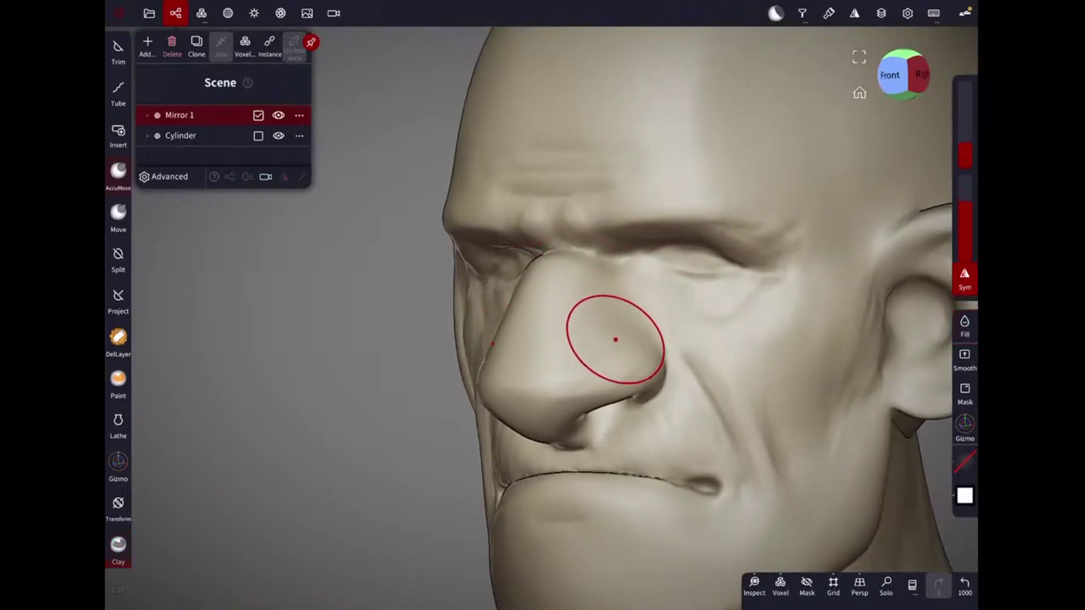
Add clay under the chin while orbiting to view the jaw from below.
middle_drag(618, 323, 714, 281)
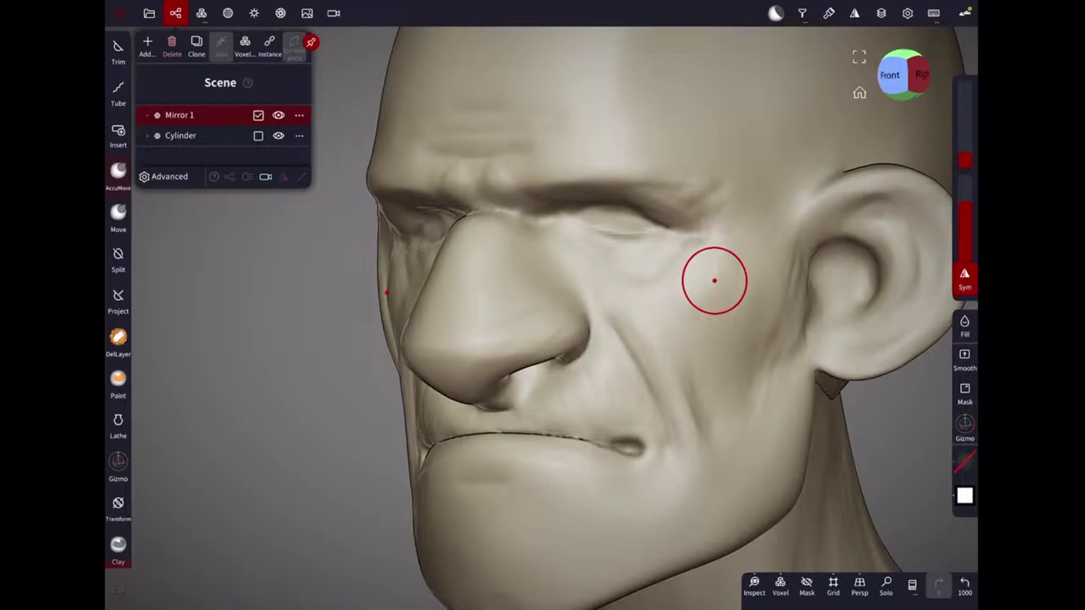
mouse_move(714, 281)
middle_down()
mouse_move(744, 223)
mouse_move(699, 259)
mouse_move(754, 266)
mouse_move(750, 170)
middle_up()
middle_drag(622, 332, 652, 330)
middle_drag(649, 416, 590, 278)
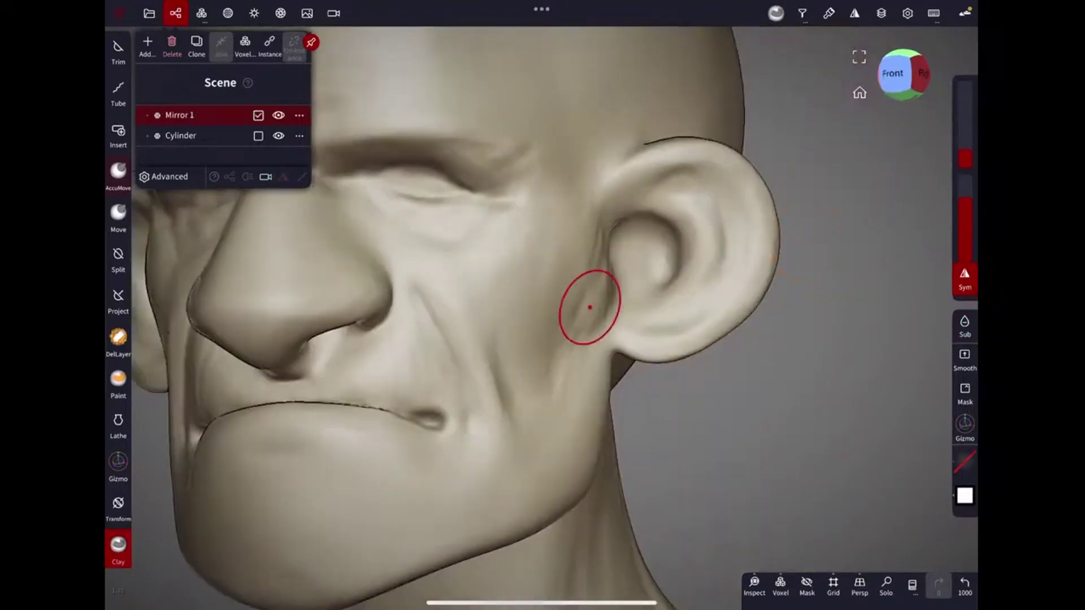
middle_drag(640, 440, 683, 238)
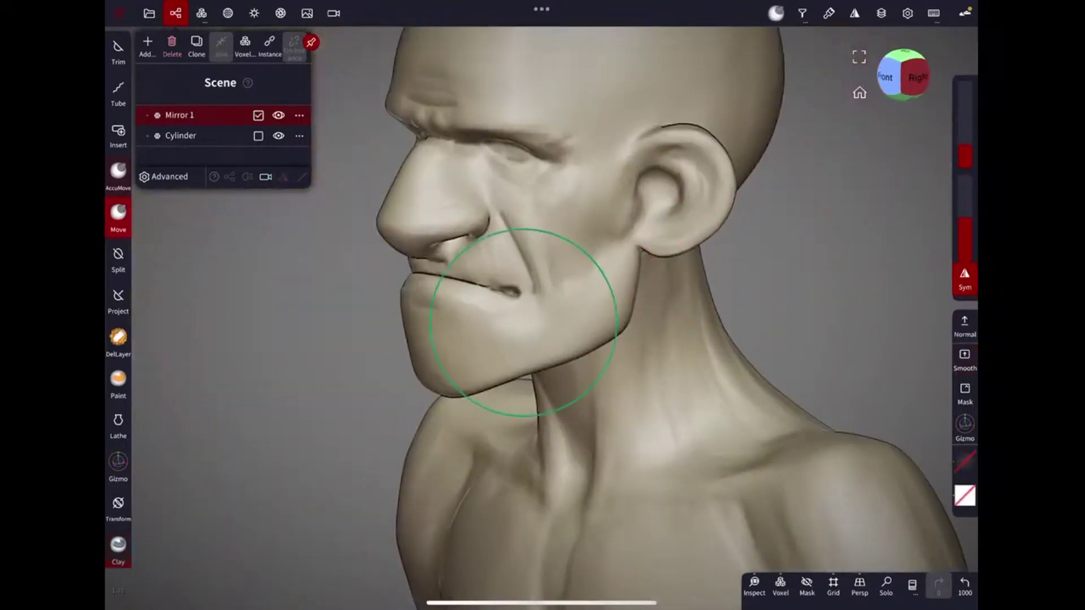
middle_drag(646, 395, 738, 213)
drag(514, 256, 510, 256)
mouse_move(547, 317)
middle_down()
mouse_move(552, 290)
mouse_move(703, 242)
mouse_move(568, 269)
mouse_move(528, 315)
mouse_move(744, 225)
mouse_move(654, 218)
mouse_move(573, 279)
mouse_move(848, 218)
mouse_move(598, 253)
mouse_move(484, 453)
mouse_move(702, 236)
middle_up()
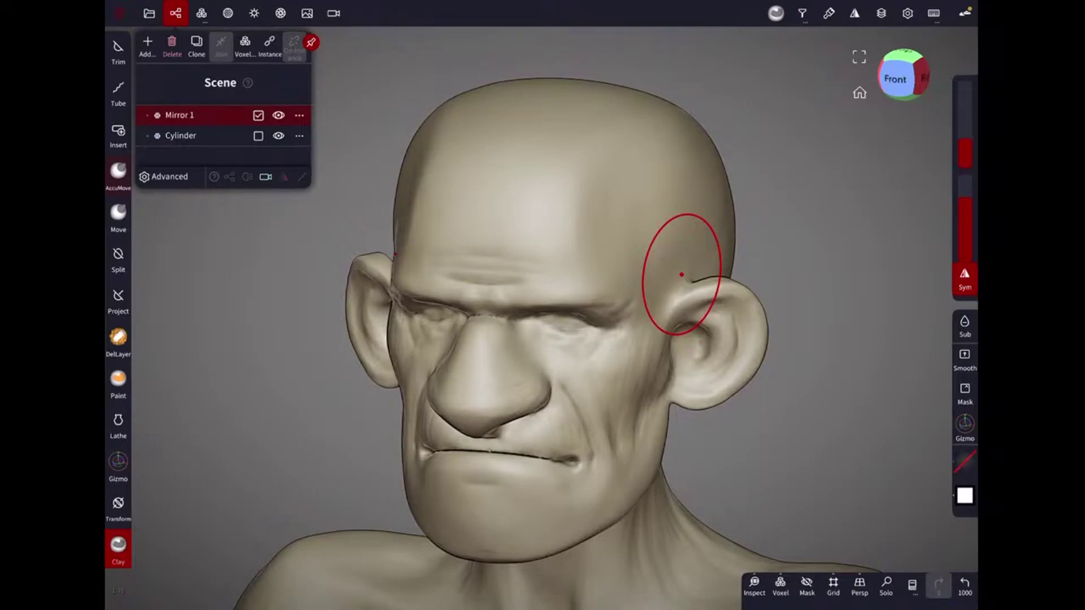
Set Clay intensity to 33% and shape the inner ear folds.
middle_drag(682, 275, 758, 332)
click(118, 214)
middle_drag(649, 339, 734, 307)
scroll(935, 295, up, 3)
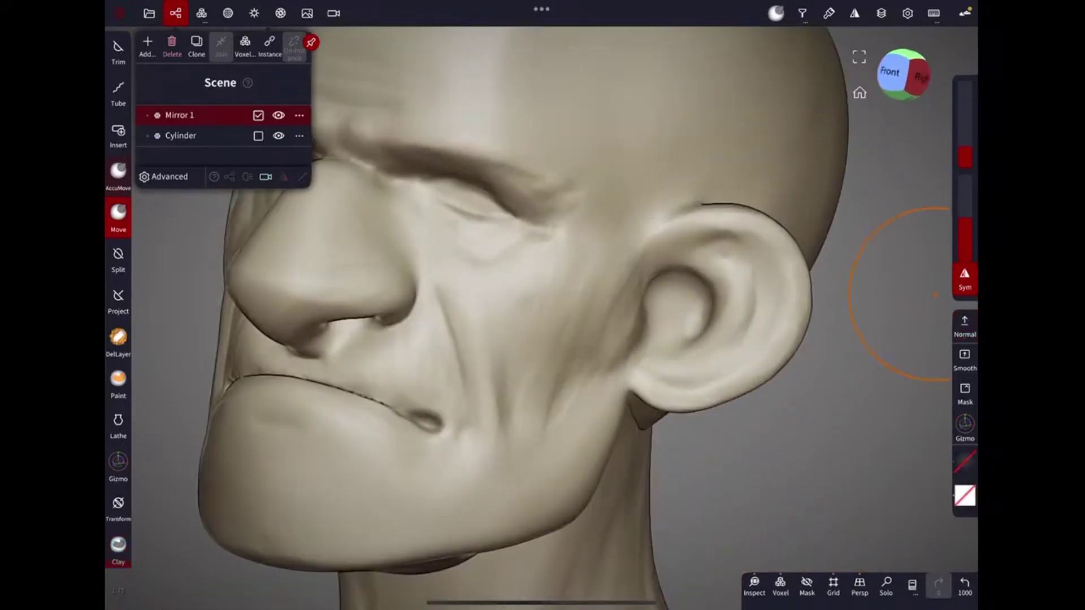
middle_drag(935, 295, 747, 437)
click(118, 545)
drag(965, 198, 966, 191)
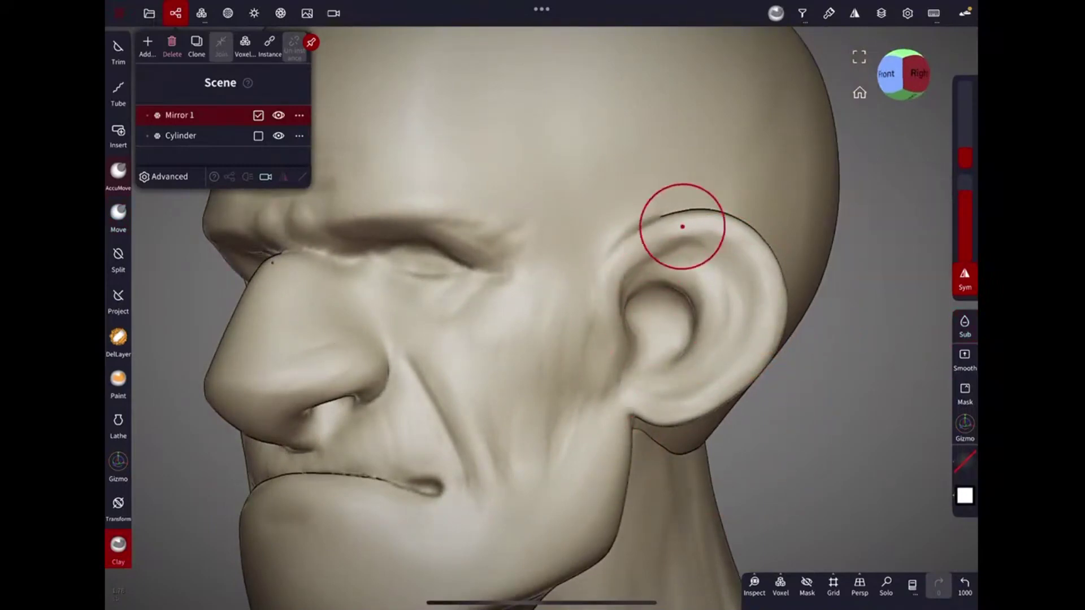
drag(643, 356, 614, 318)
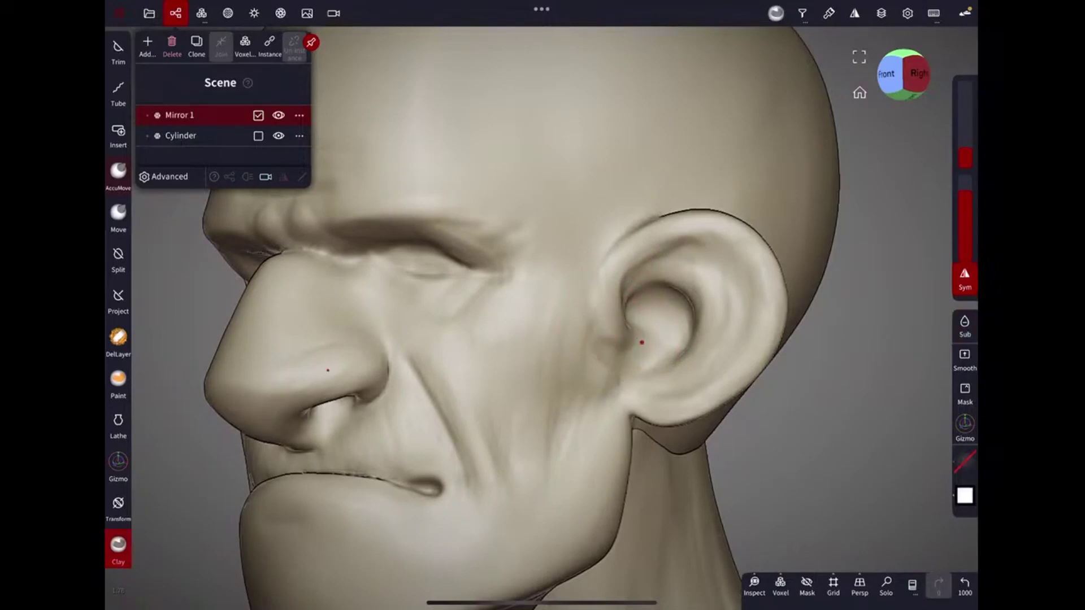
mouse_move(721, 369)
middle_down()
mouse_move(743, 382)
mouse_move(614, 327)
middle_up()
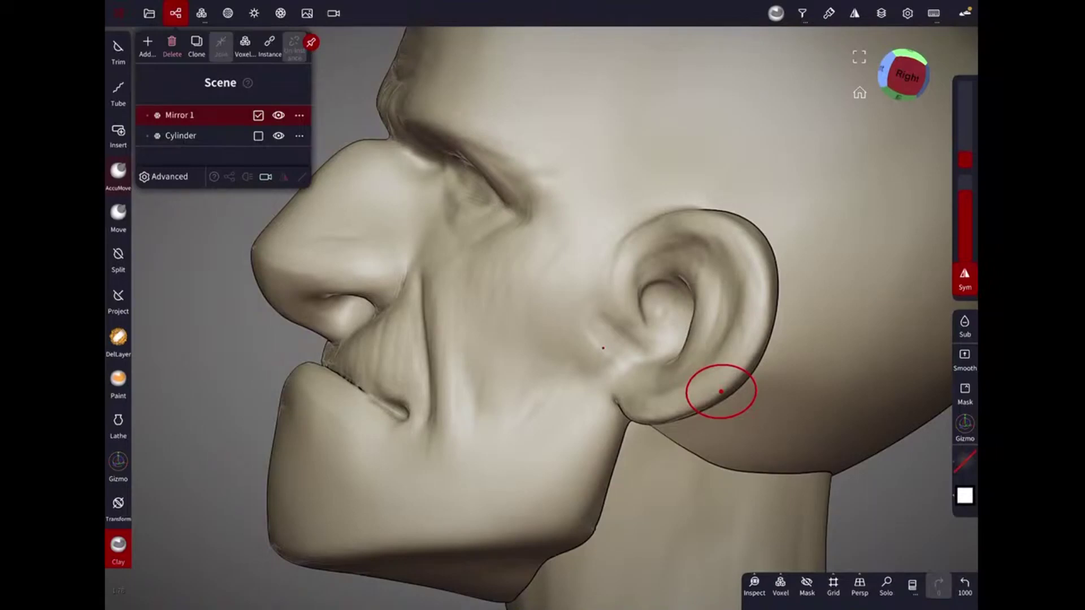
Adjust the cheek in front of the ear with Clay and Move, checking the face from the front.
mouse_move(721, 391)
middle_down()
mouse_move(648, 319)
mouse_move(751, 328)
mouse_move(776, 472)
middle_up()
scroll(622, 307, down, 3)
scroll(738, 162, up, 5)
mouse_move(739, 162)
middle_down()
mouse_move(775, 300)
mouse_move(727, 133)
mouse_move(666, 186)
mouse_move(812, 141)
mouse_move(678, 330)
middle_up()
scroll(812, 142, down, 3)
scroll(811, 142, up, 4)
click(118, 544)
middle_drag(644, 382, 782, 189)
mouse_move(655, 145)
middle_down()
mouse_move(776, 182)
mouse_move(734, 182)
middle_up()
click(119, 212)
mouse_move(662, 283)
middle_down()
mouse_move(828, 261)
mouse_move(744, 421)
middle_up()
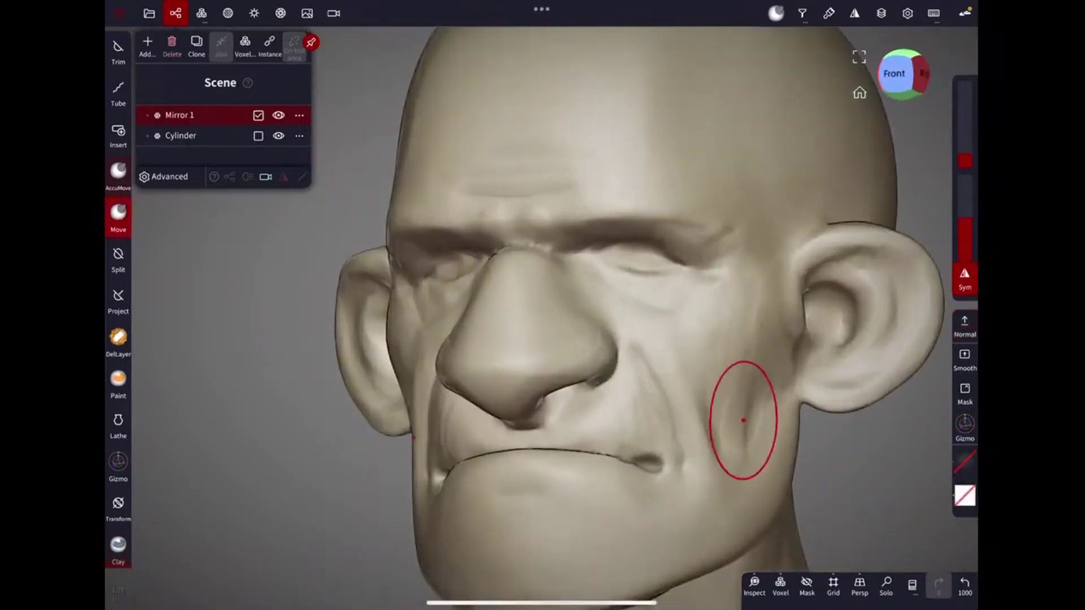
click(119, 134)
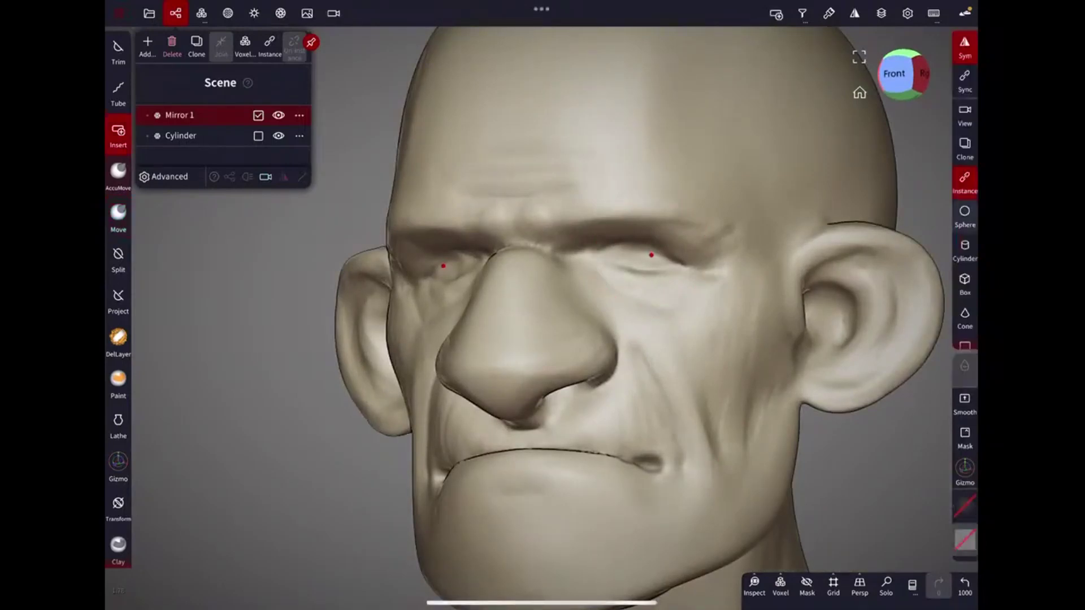
Insert a mirrored sphere over the right eye and validate it.
click(639, 262)
click(528, 45)
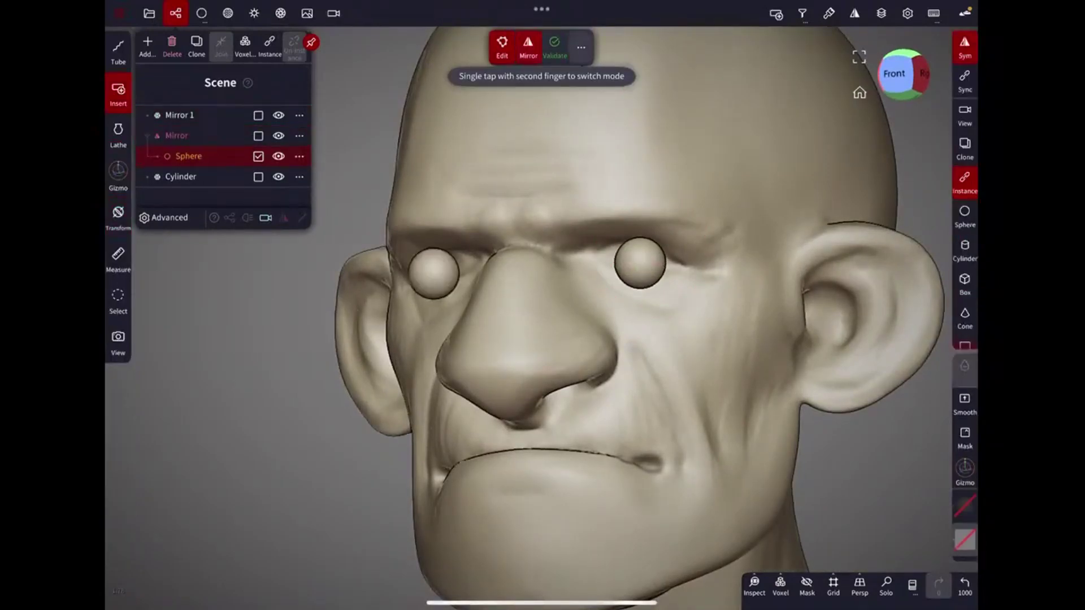
middle_drag(226, 423, 186, 418)
click(118, 460)
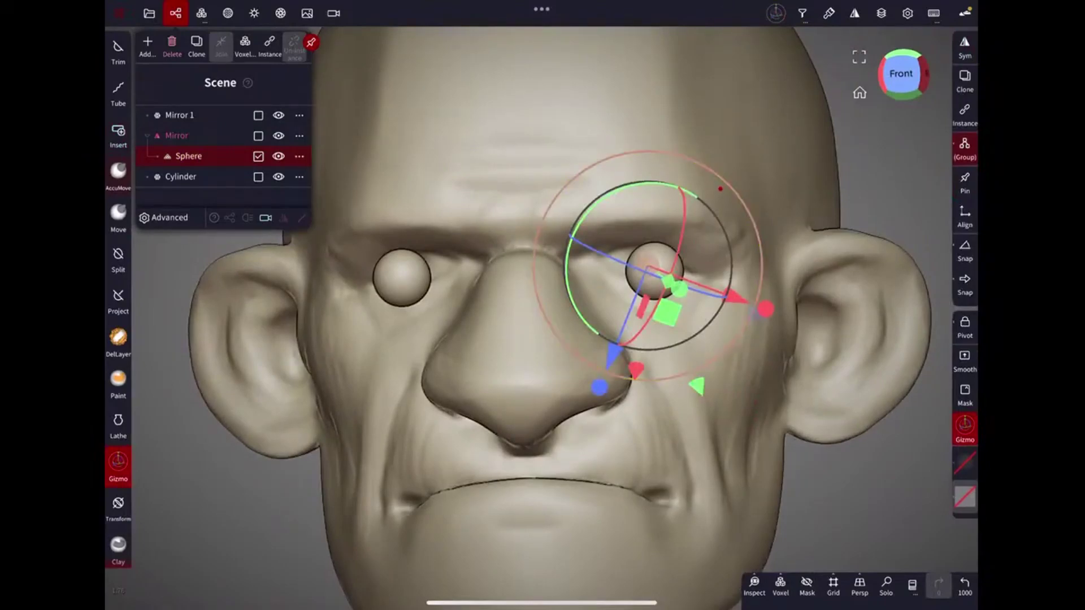
Enlarge and rotate the eye spheres, using Solo and the pivot to adjust them.
drag(715, 180, 820, 140)
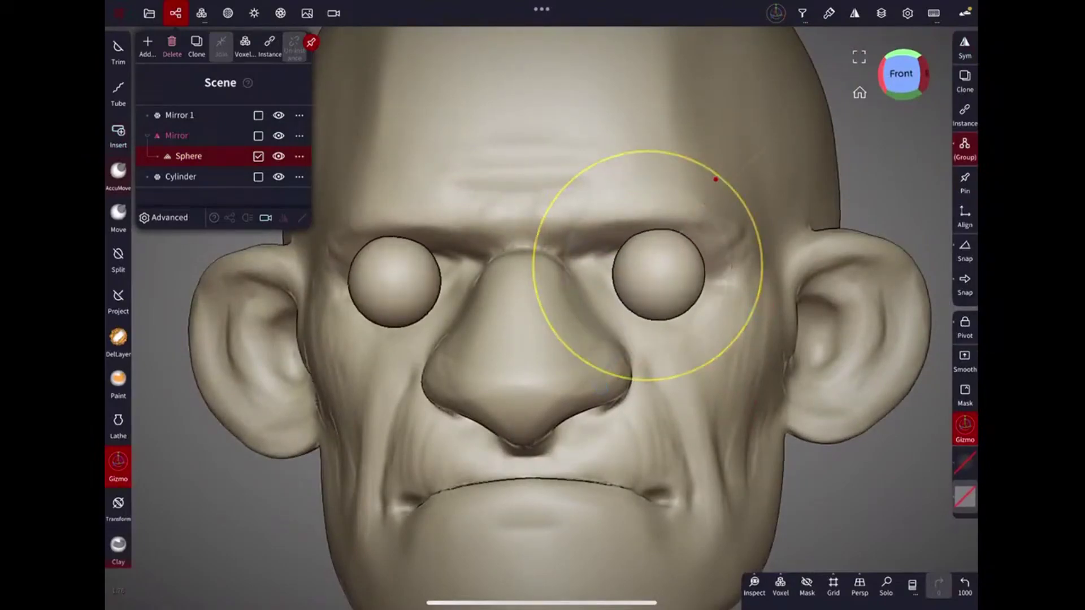
drag(621, 189, 654, 182)
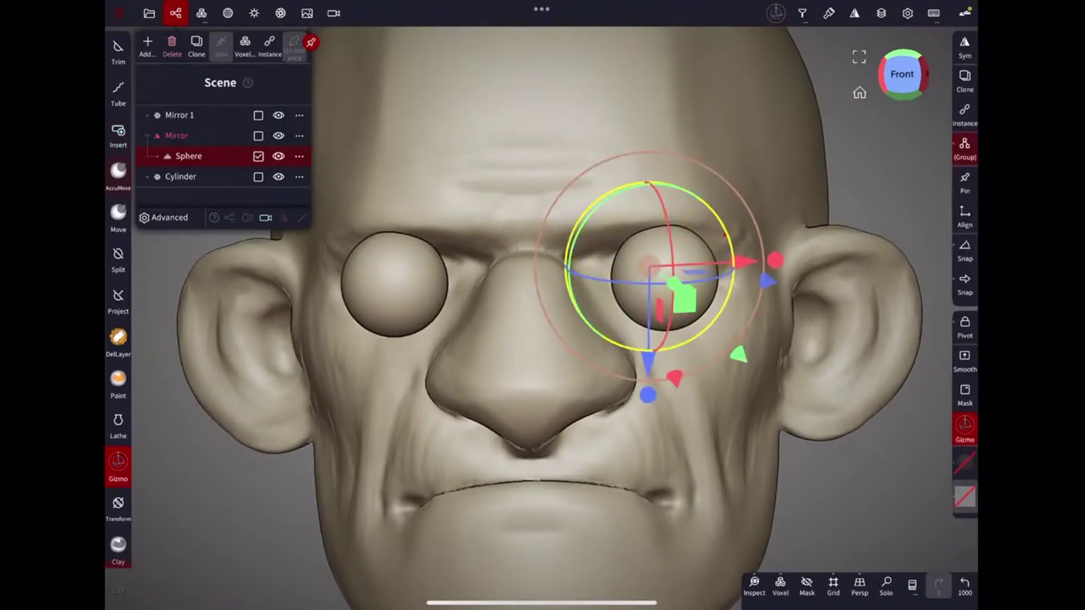
drag(685, 237, 670, 239)
click(886, 587)
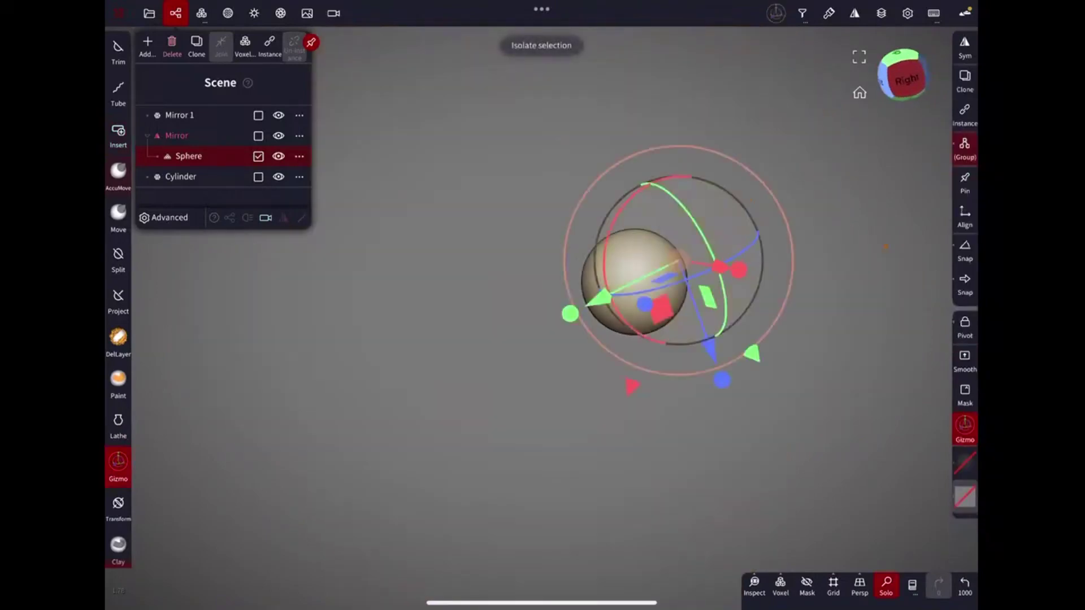
click(965, 328)
click(882, 281)
click(965, 328)
click(886, 586)
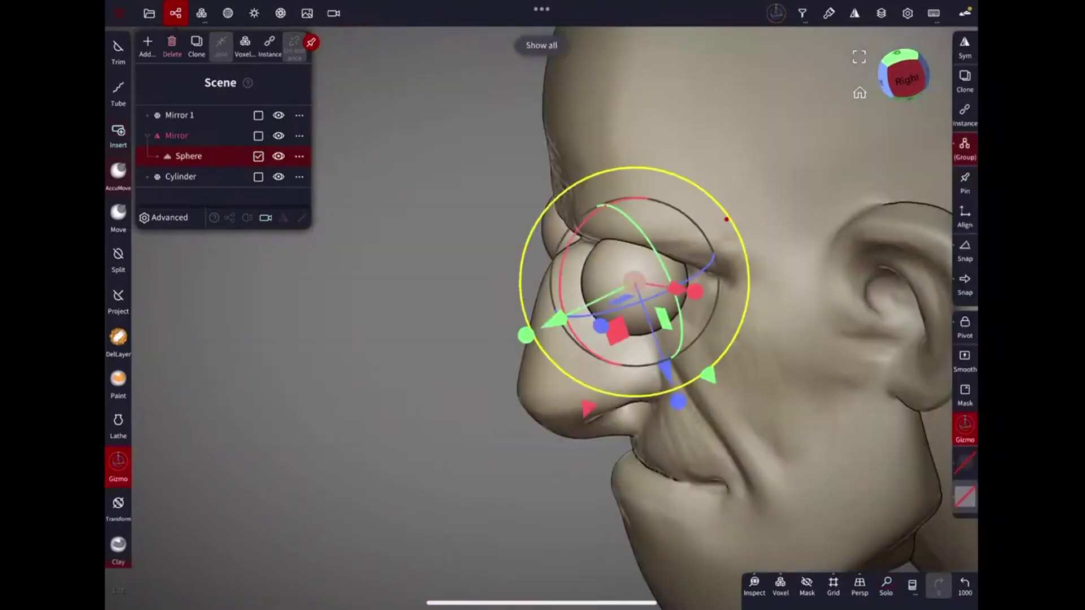
Push the eye spheres back into the sockets and select Mirror 1.
drag(605, 310, 698, 280)
click(883, 76)
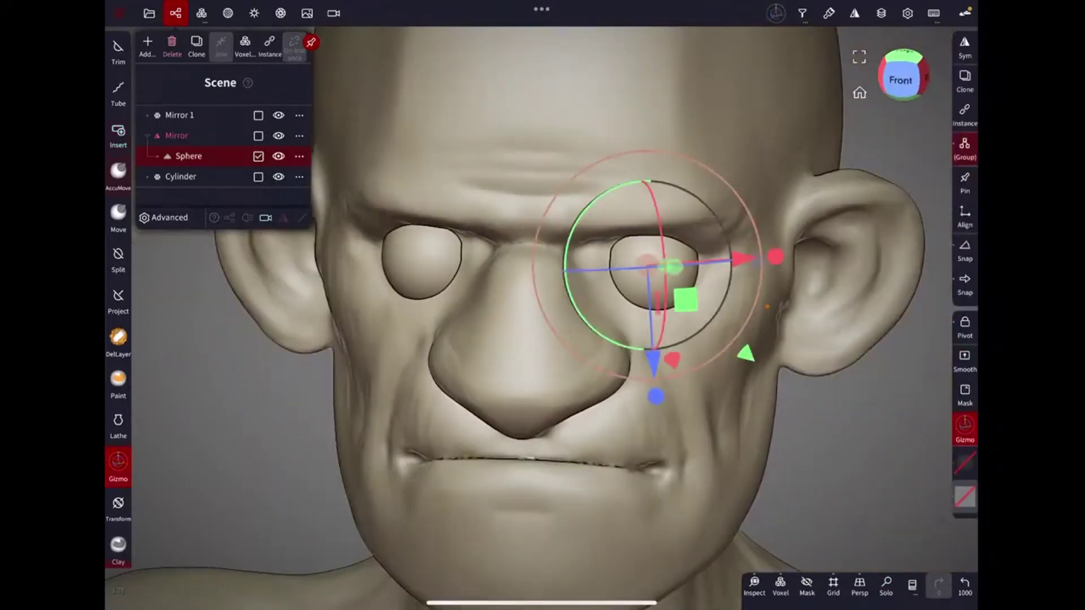
drag(654, 395, 654, 369)
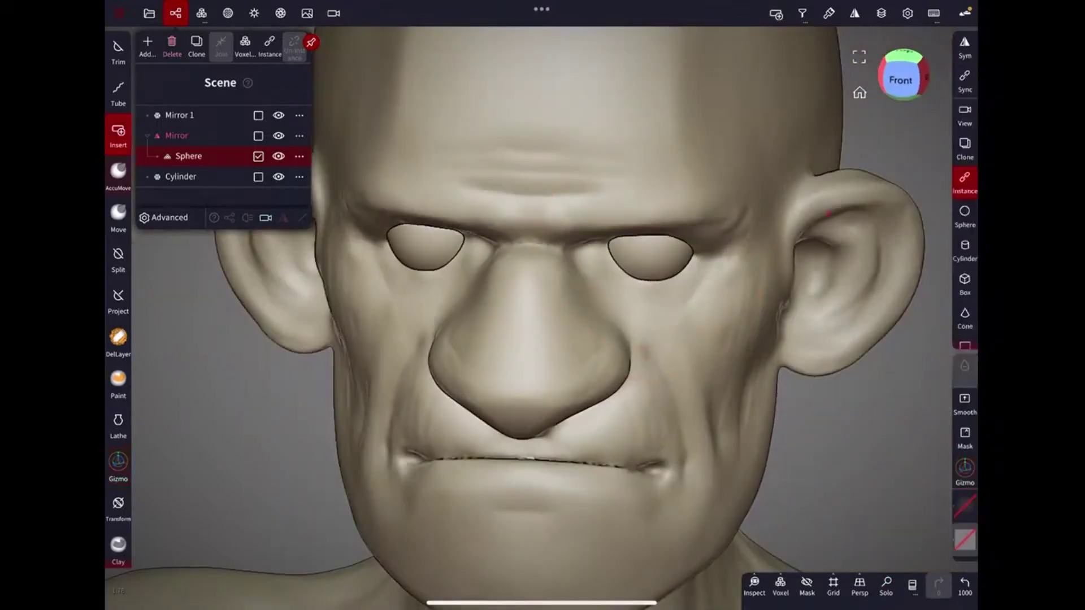
middle_drag(565, 339, 565, 266)
click(179, 114)
click(228, 13)
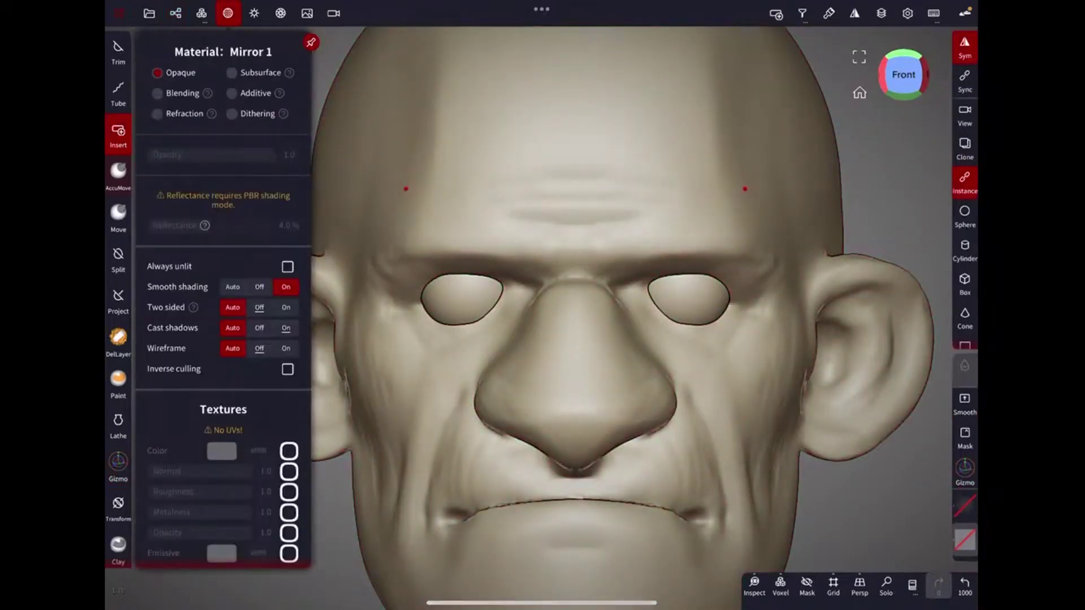
Lower the head's opacity to see the eye spheres inside it.
drag(275, 155, 225, 154)
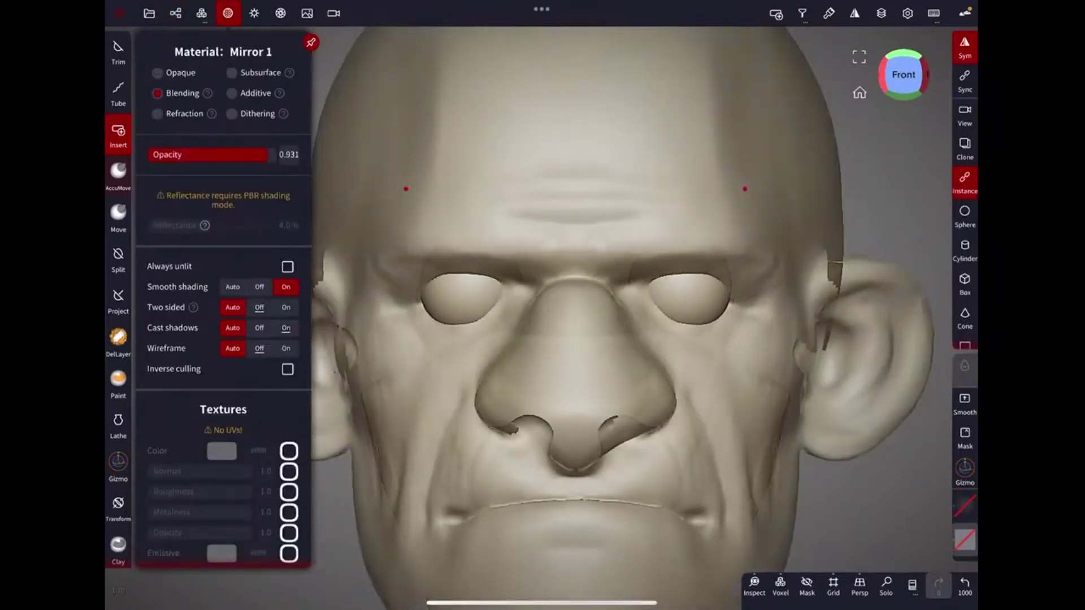
middle_drag(744, 189, 825, 202)
click(650, 271)
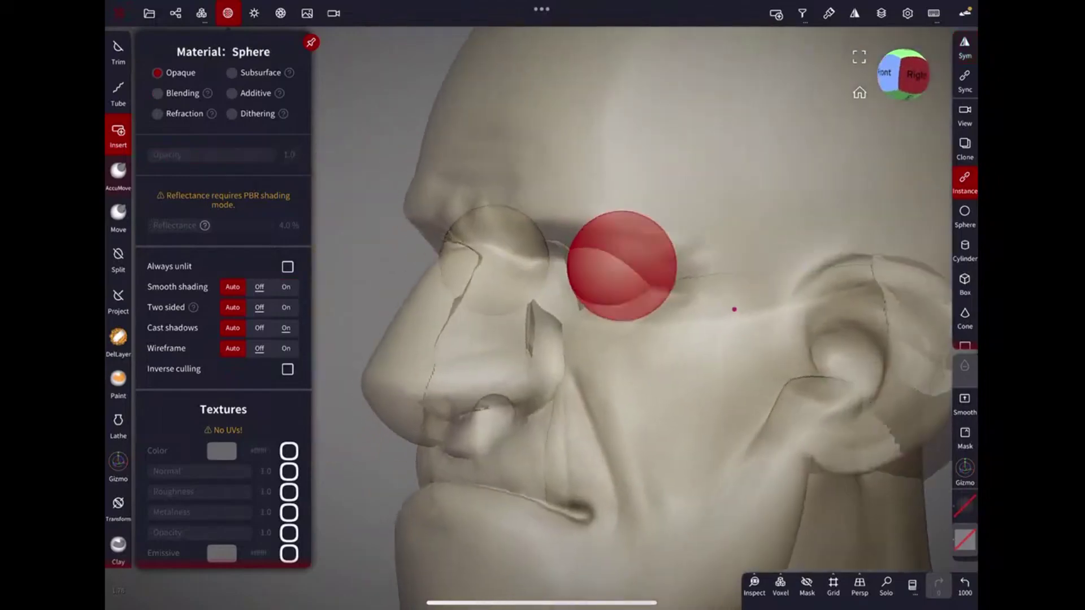
middle_drag(733, 310, 745, 236)
scroll(746, 236, up, 5)
scroll(799, 279, down, 5)
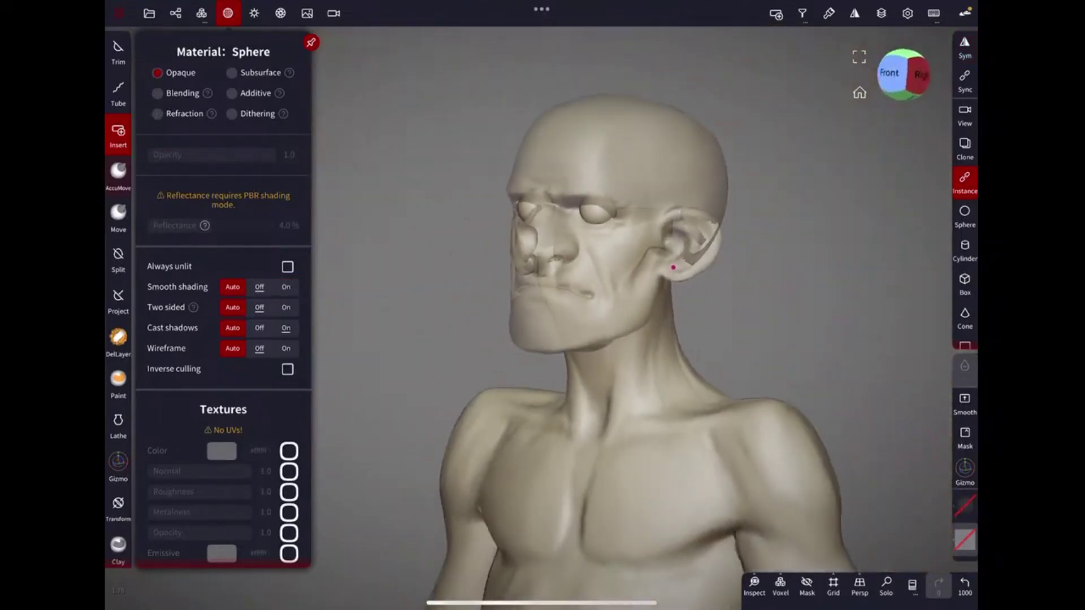
scroll(799, 279, up, 5)
middle_drag(799, 279, 789, 348)
scroll(789, 347, down, 5)
middle_drag(714, 211, 651, 444)
Make the neck cylinder mostly transparent to check the eyeball fit, then reselect the head.
click(651, 445)
scroll(651, 444, down, 5)
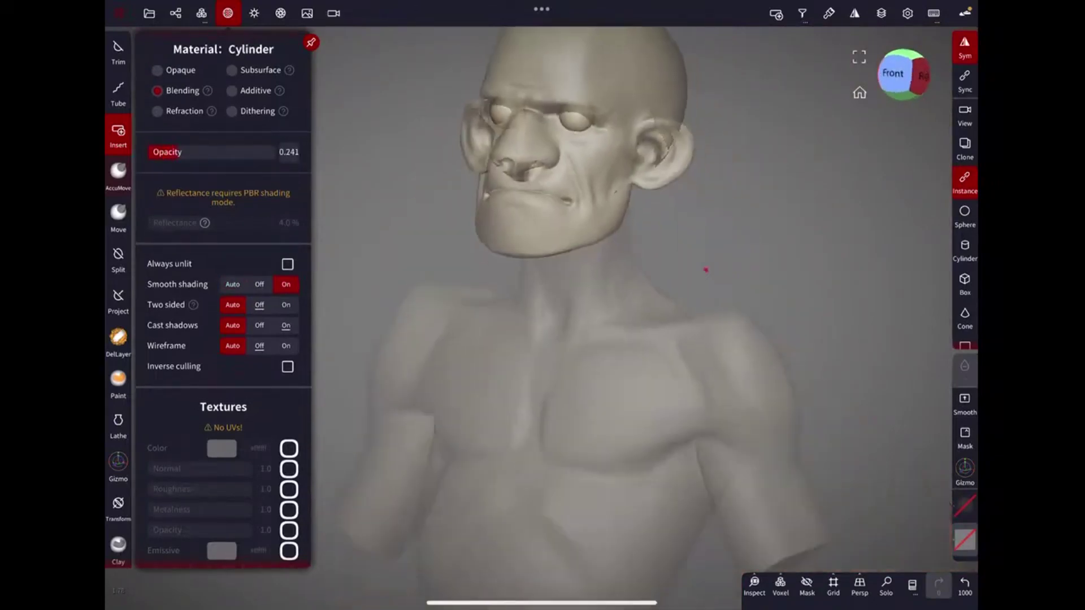
middle_drag(705, 269, 722, 353)
scroll(718, 178, up, 5)
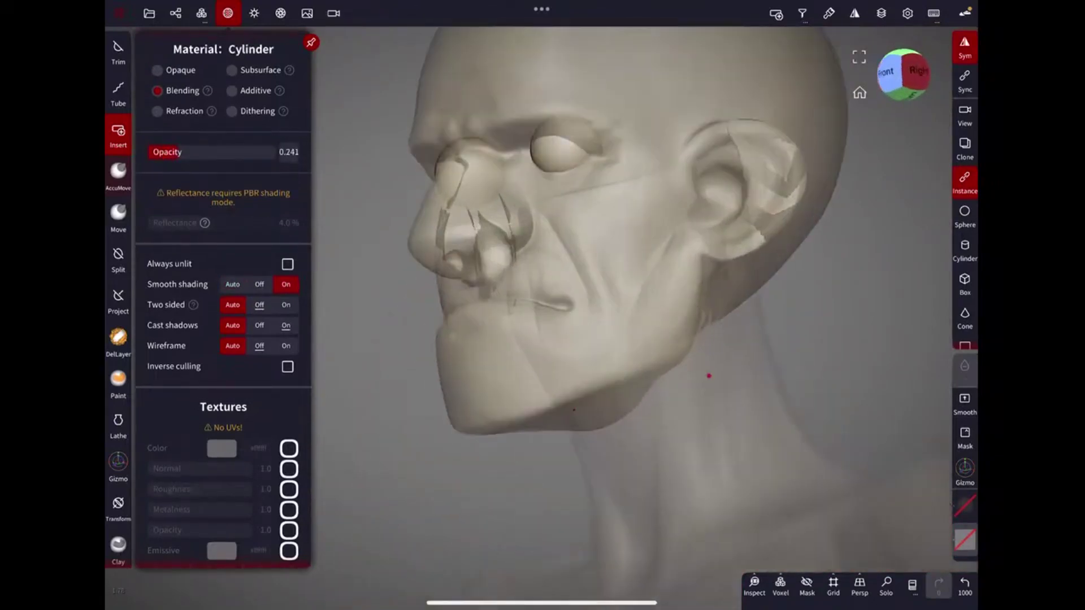
click(549, 146)
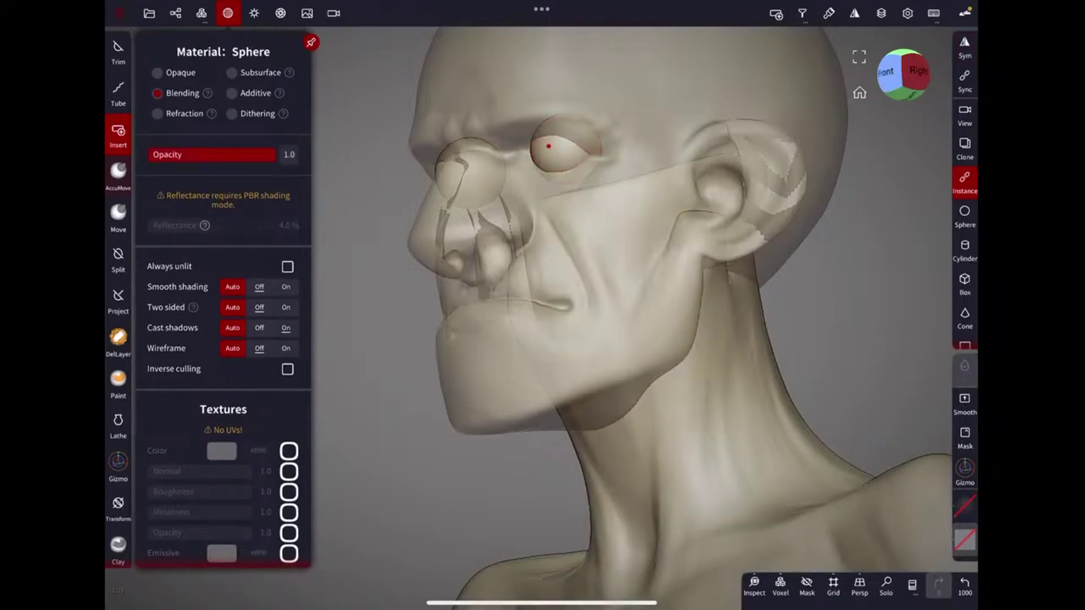
click(692, 78)
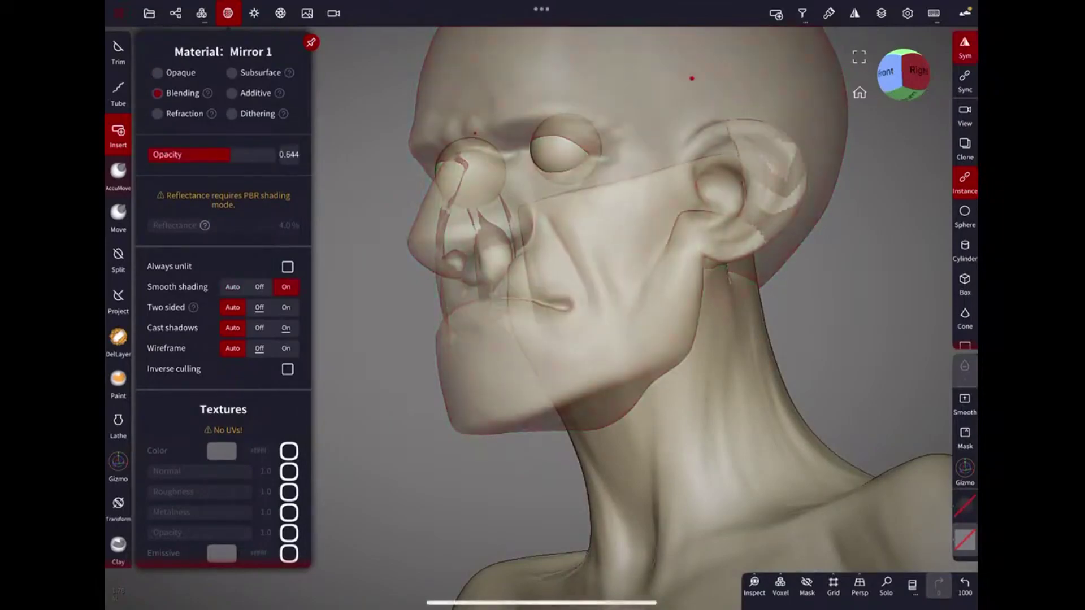
middle_drag(690, 78, 713, 217)
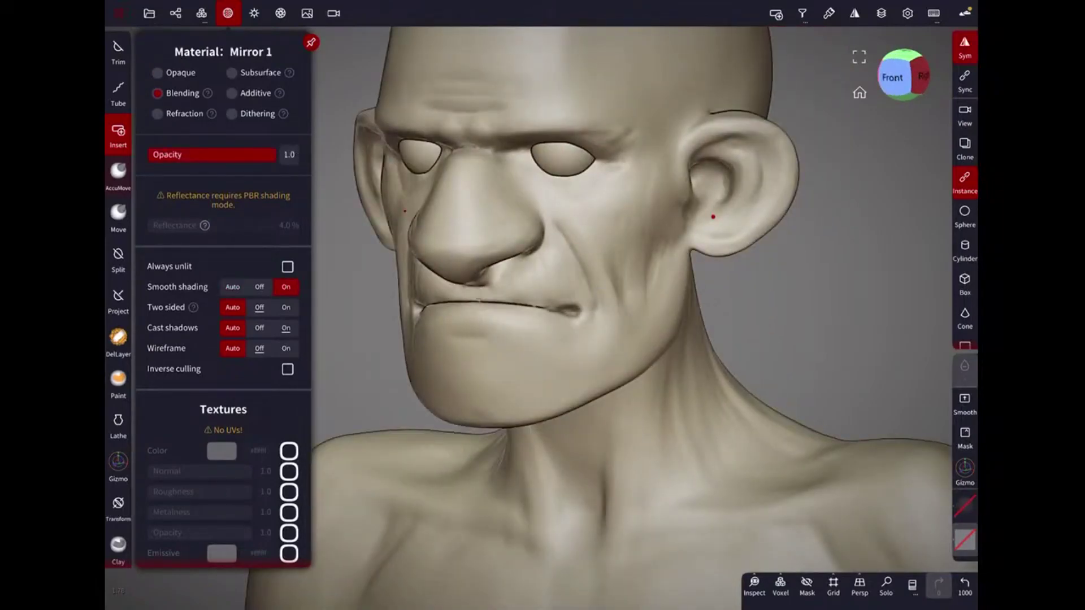
scroll(713, 217, up, 2)
scroll(697, 225, up, 5)
click(591, 232)
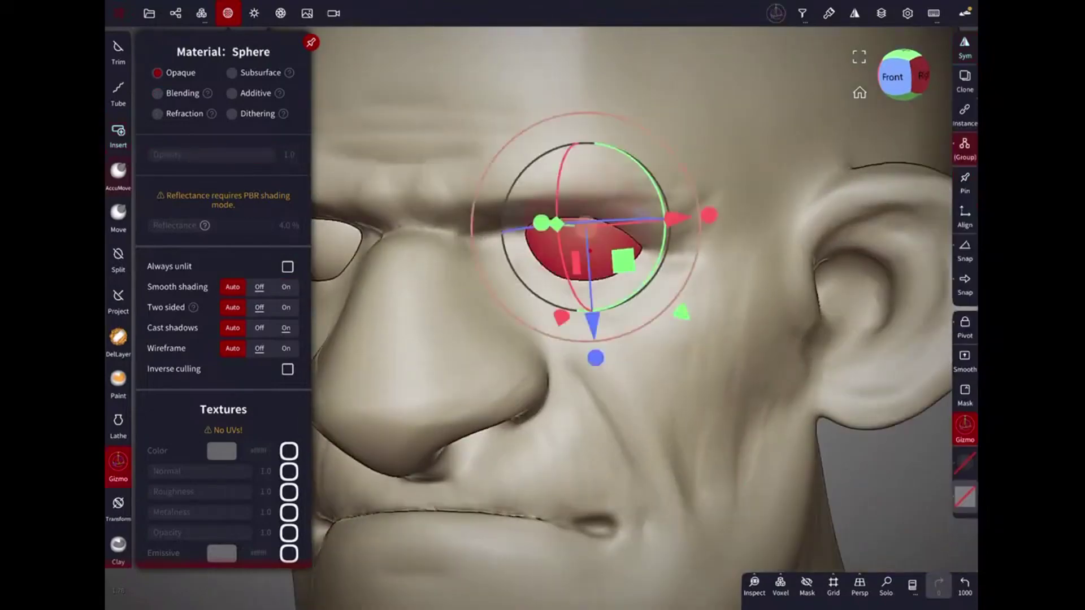
middle_drag(739, 345, 659, 225)
click(647, 240)
Reshape the eyelids and the crease around the eye.
scroll(625, 189, up, 3)
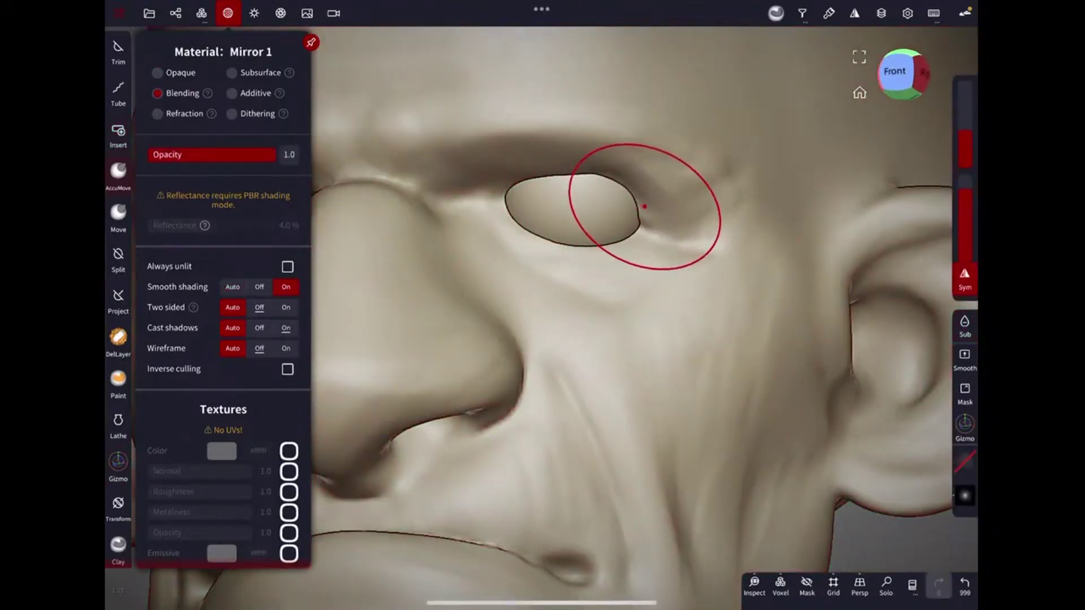
mouse_move(565, 235)
middle_down()
mouse_move(799, 141)
mouse_move(590, 278)
middle_up()
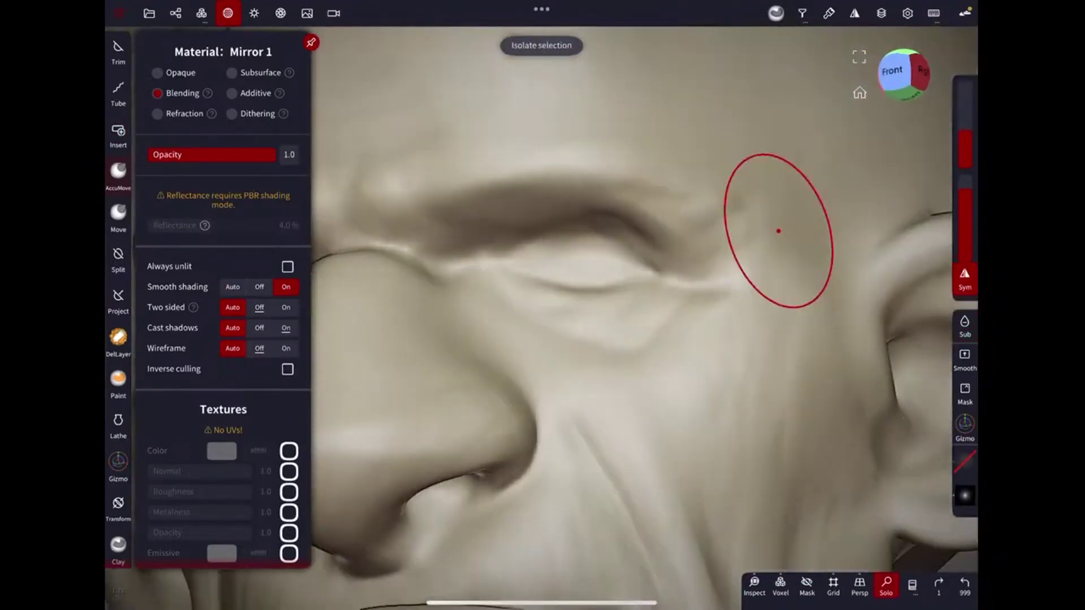
drag(559, 258, 563, 256)
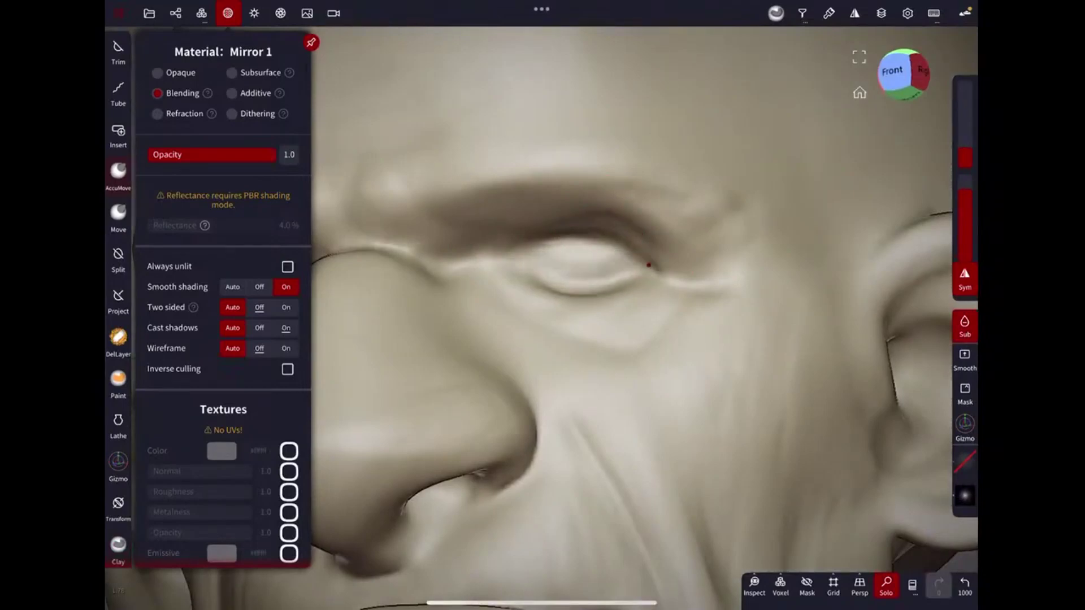
mouse_move(526, 266)
middle_down()
mouse_move(728, 208)
mouse_move(710, 412)
mouse_move(697, 218)
middle_up()
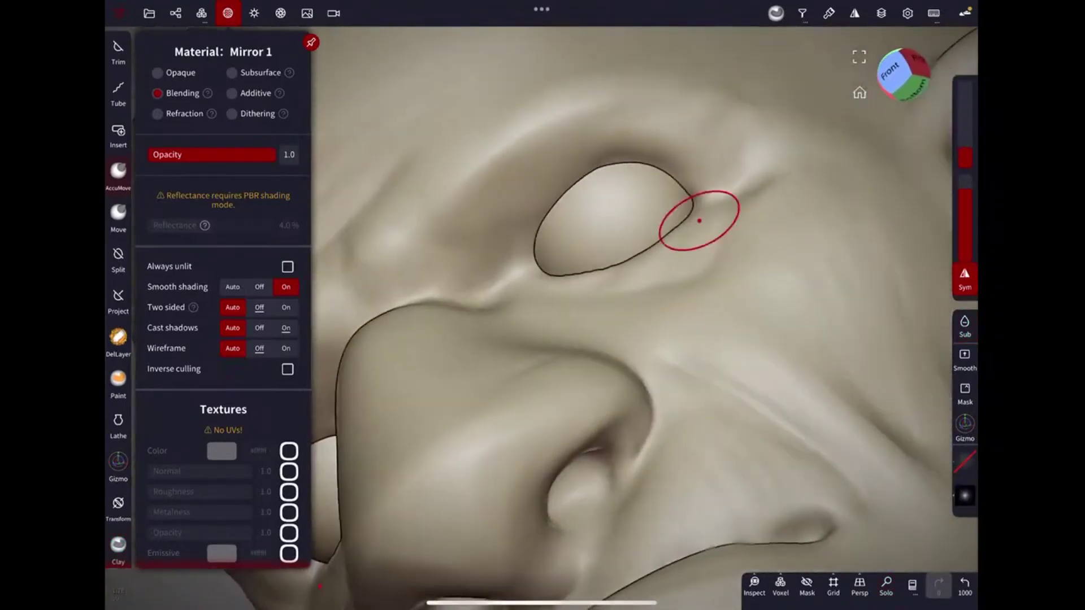
Switch to the Tube tool, discard the stray path and start one at the inner eye corner.
key(t)
click(118, 94)
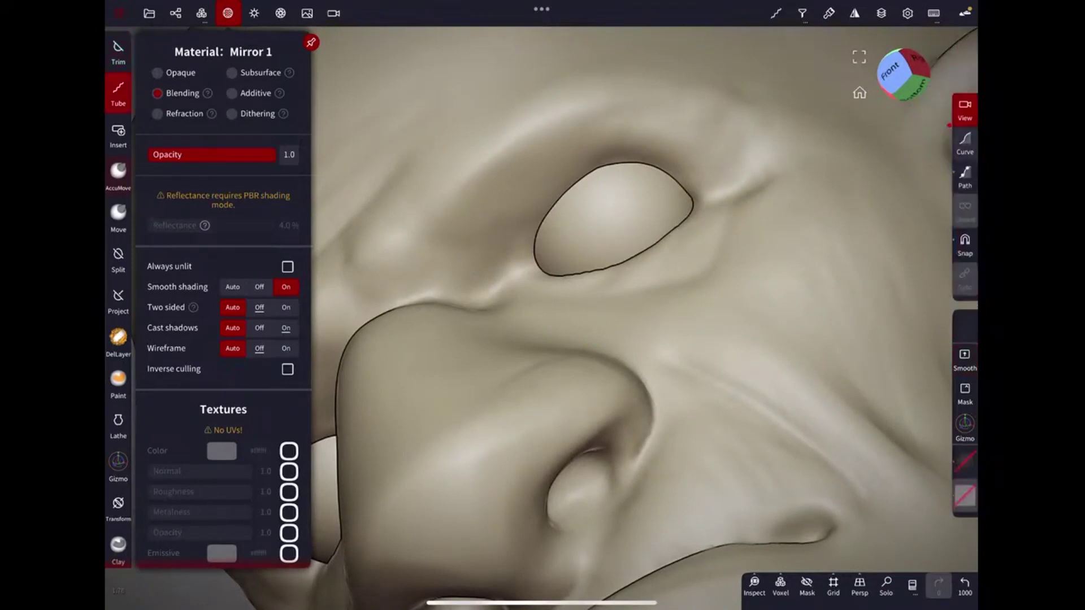
drag(710, 228, 717, 242)
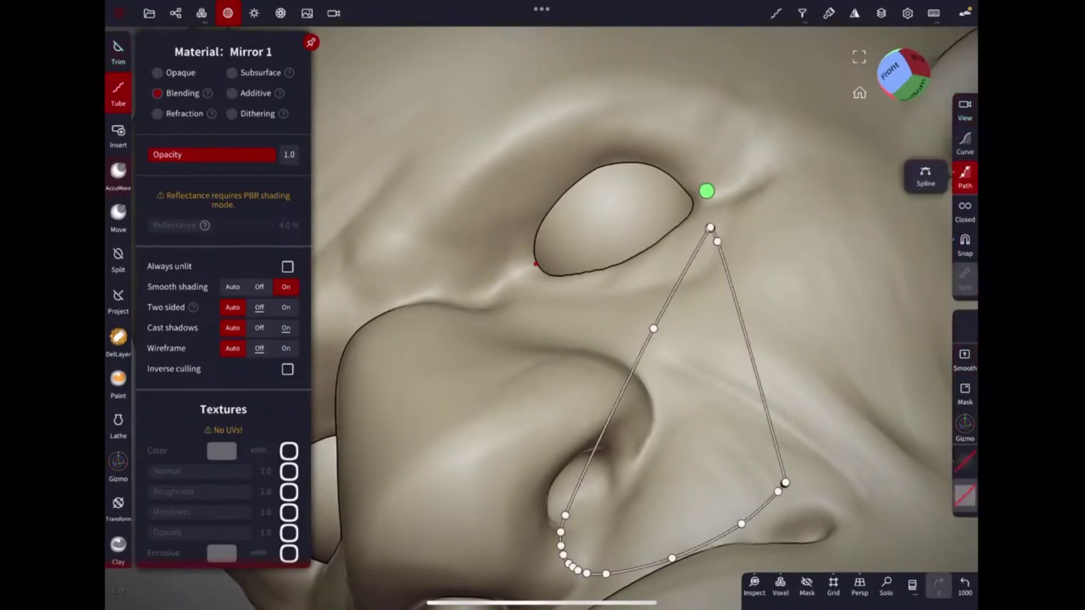
click(707, 191)
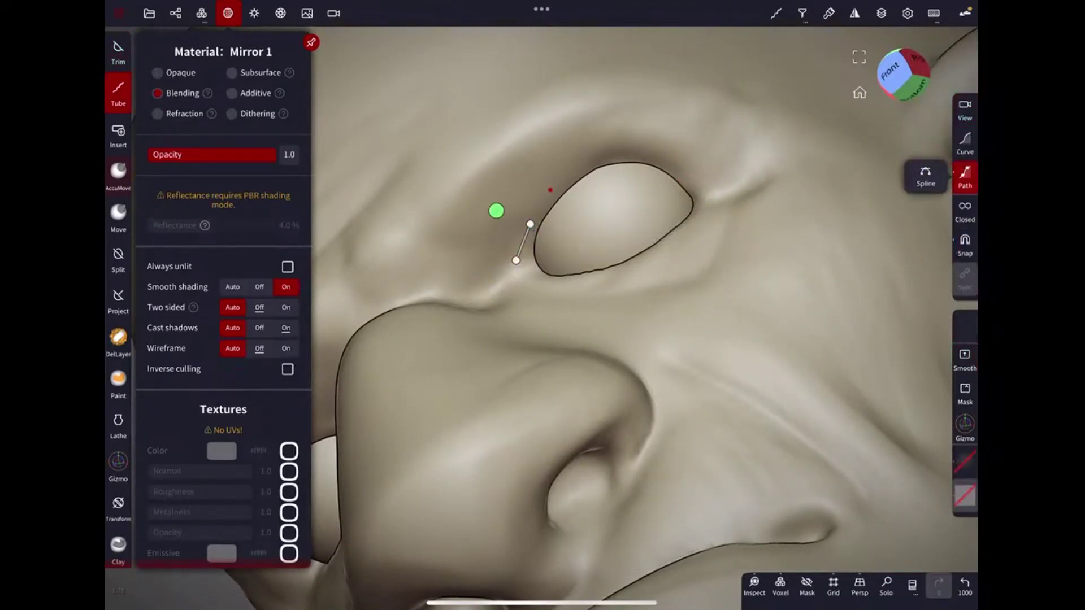
Draw a tube over the upper lid, loop its points around the eye, and validate.
click(722, 156)
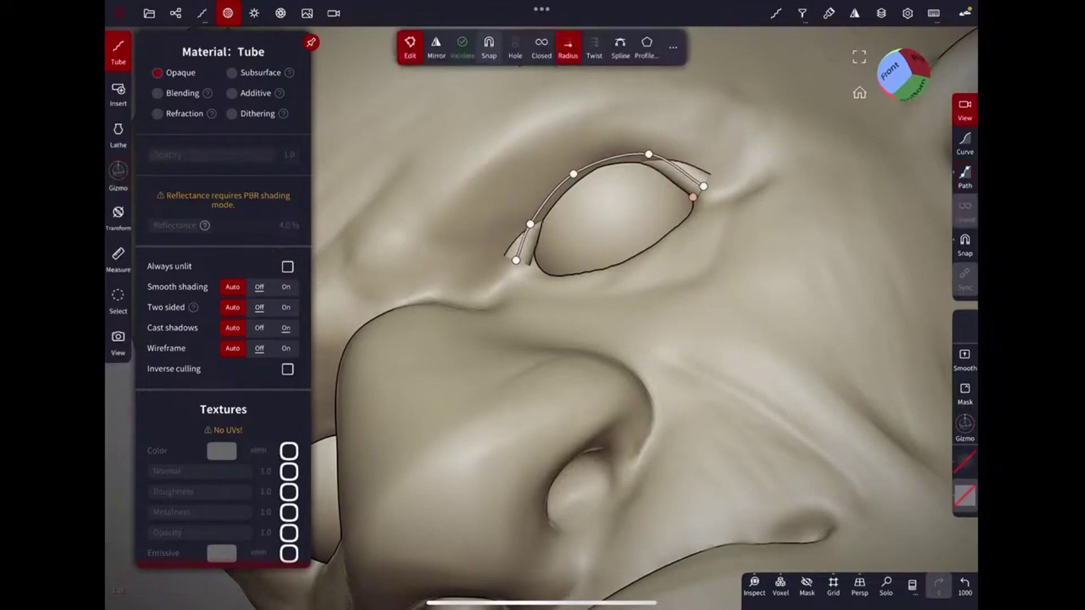
drag(573, 173, 575, 165)
drag(516, 261, 526, 274)
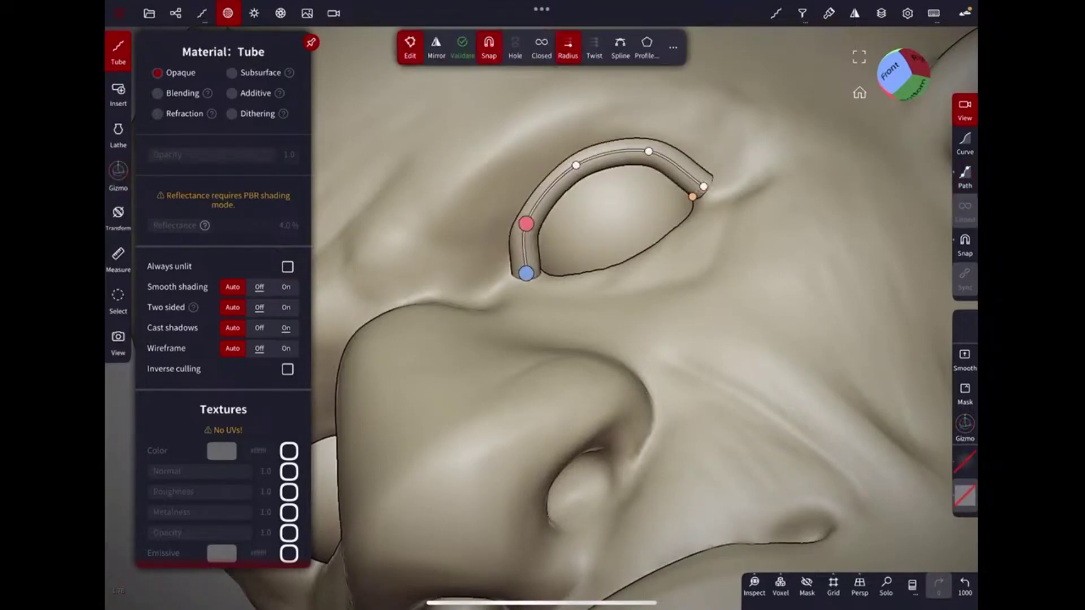
drag(576, 165, 568, 175)
drag(648, 151, 741, 206)
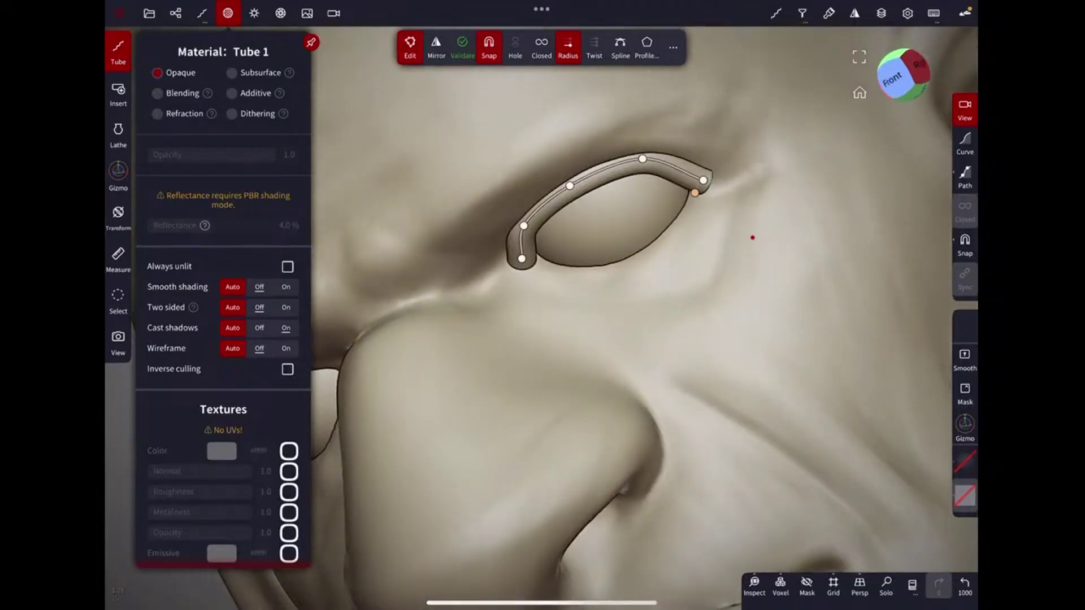
drag(643, 159, 622, 277)
drag(569, 186, 679, 229)
mouse_move(524, 226)
mouse_down()
mouse_move(562, 284)
mouse_move(559, 275)
mouse_up()
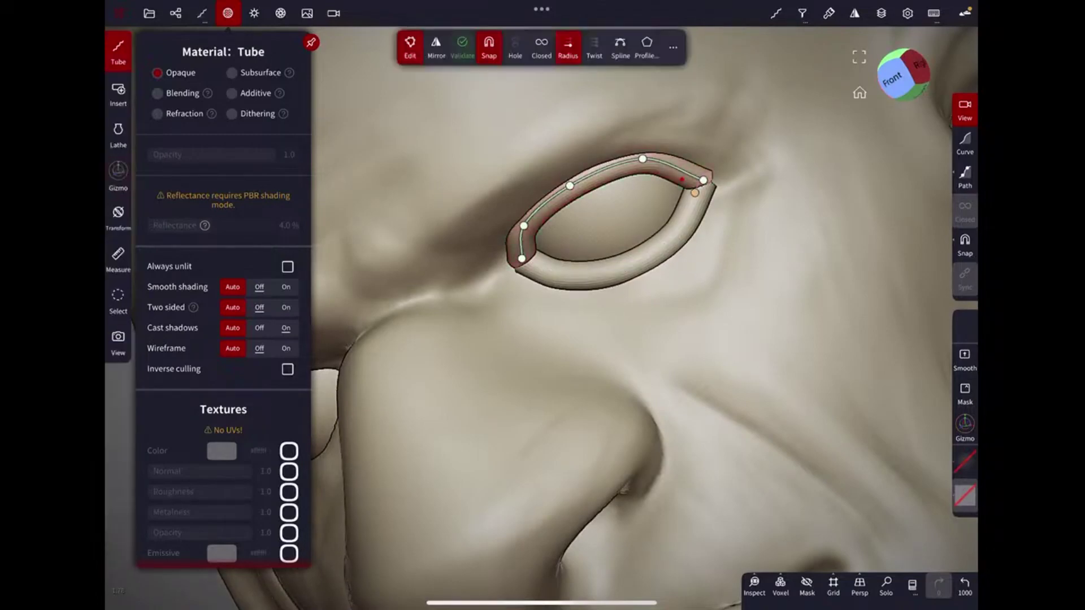
click(463, 46)
Nudge the surface beside the eye with the precise Move brush.
middle_drag(671, 234, 673, 166)
click(118, 171)
drag(606, 194, 635, 208)
middle_drag(779, 209, 746, 328)
click(118, 212)
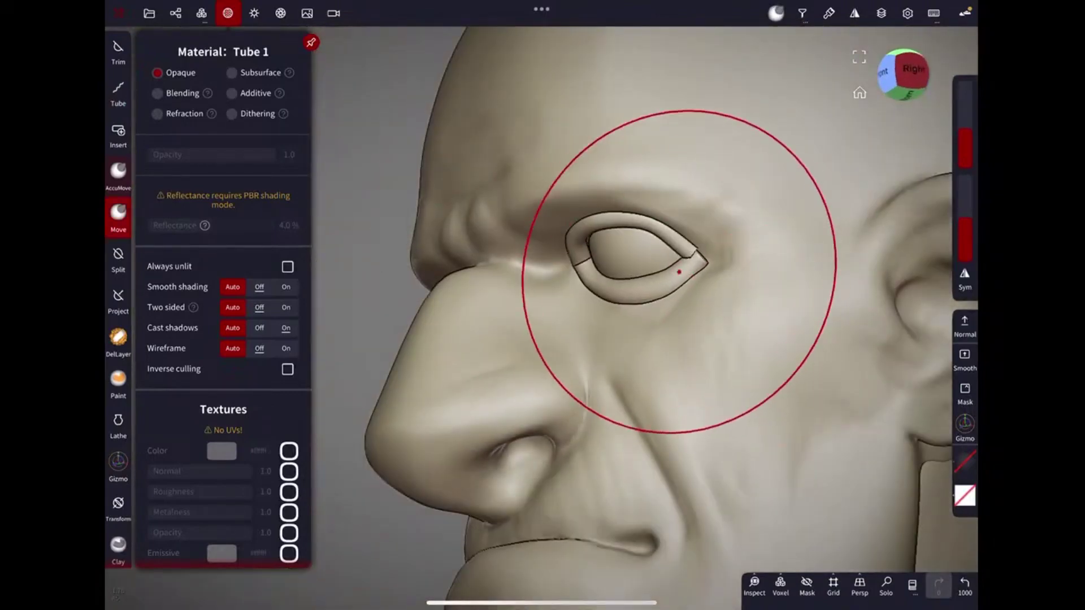
Undo a stroke and pull the eyelid tube's outer corner closed with Move.
middle_drag(675, 230, 748, 439)
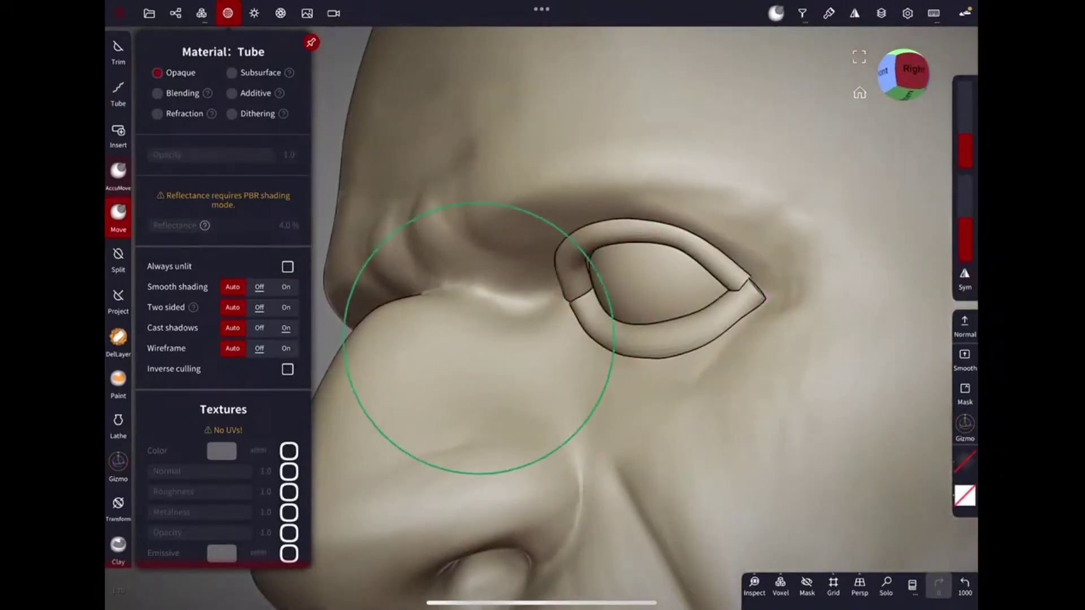
middle_drag(633, 297, 768, 184)
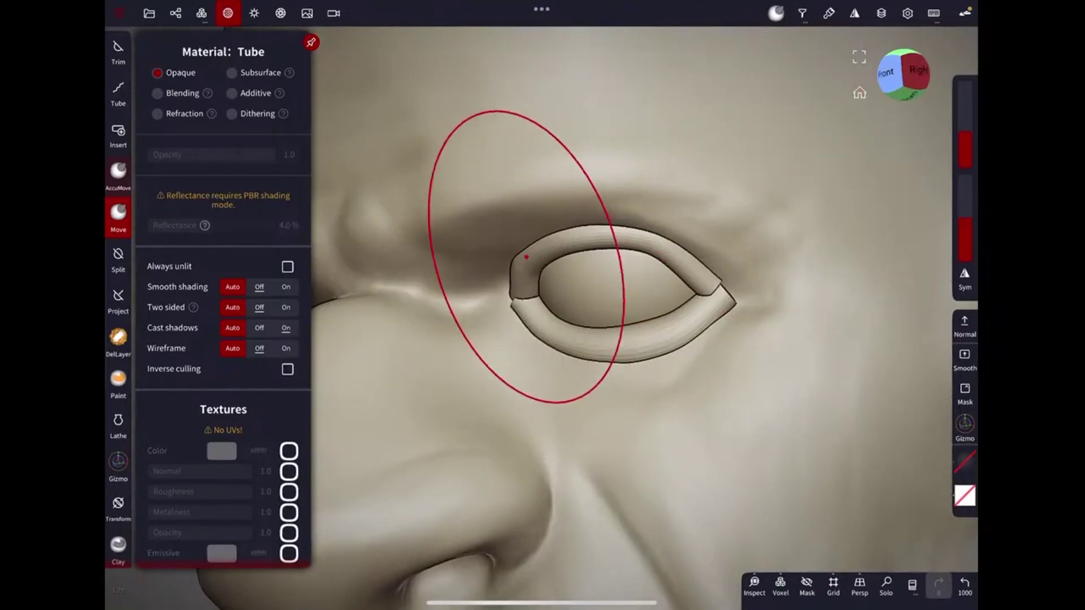
middle_drag(768, 237, 713, 276)
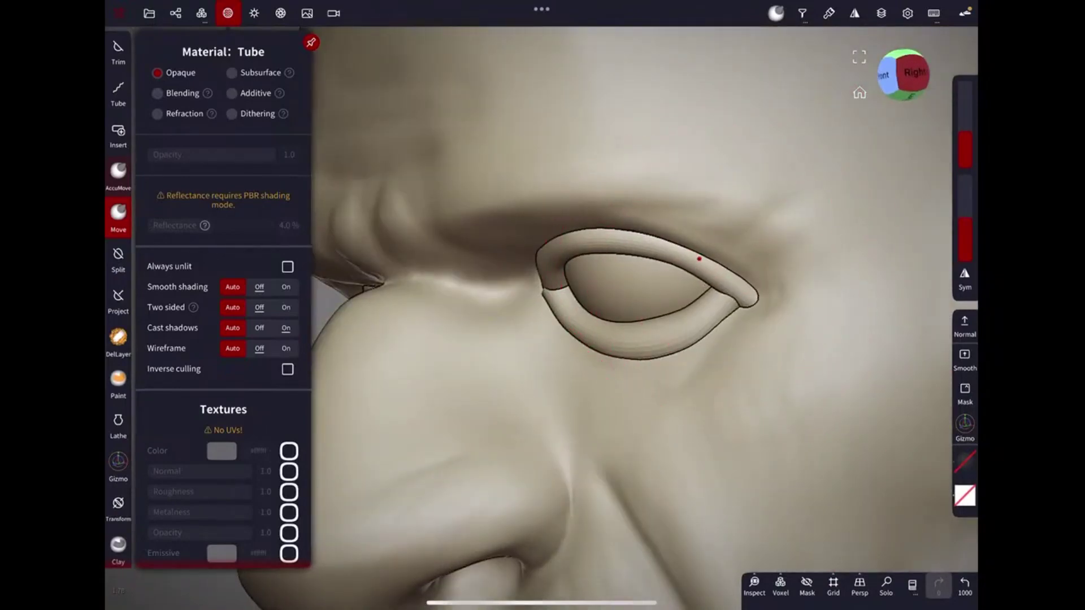
mouse_move(594, 232)
middle_down()
mouse_move(762, 254)
mouse_move(799, 230)
mouse_move(686, 339)
middle_up()
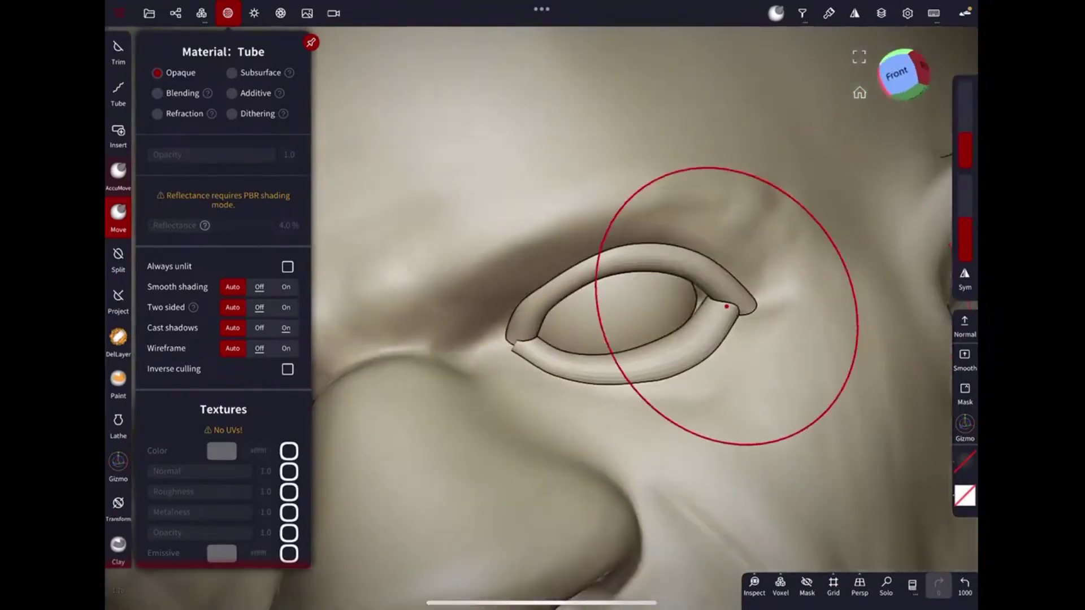
key(ctrl+z)
middle_drag(820, 298, 680, 269)
drag(680, 269, 702, 291)
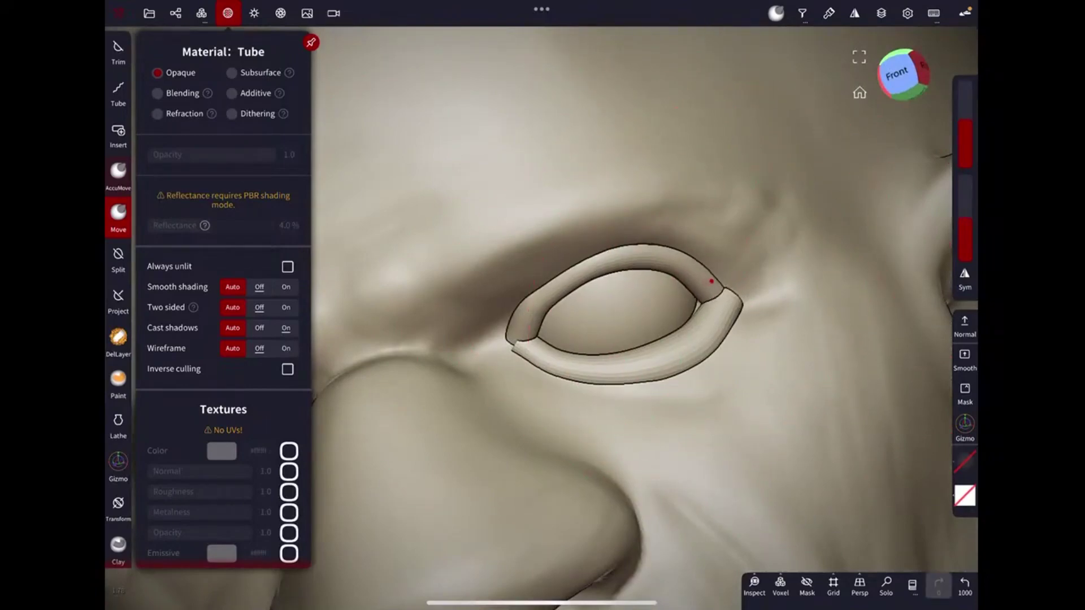
Retry the outer-corner taper with the broad Move brush, then select the eyelid tube.
scroll(743, 365, down, 5)
middle_drag(744, 366, 725, 200)
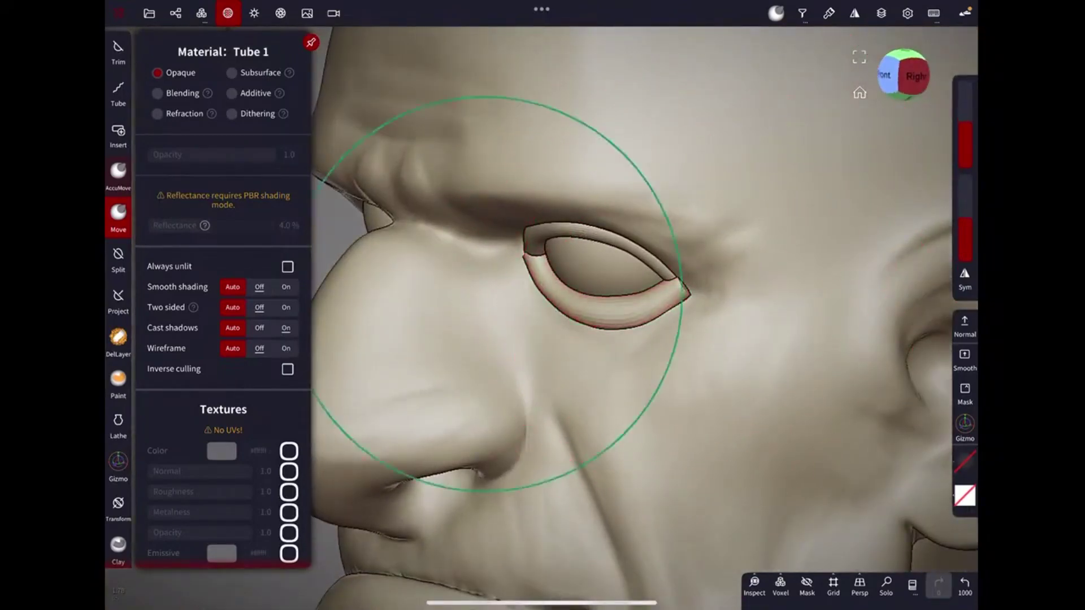
middle_drag(700, 358, 753, 235)
key(ctrl+z)
scroll(753, 235, up, 3)
drag(686, 235, 666, 235)
scroll(800, 241, up, 3)
click(118, 212)
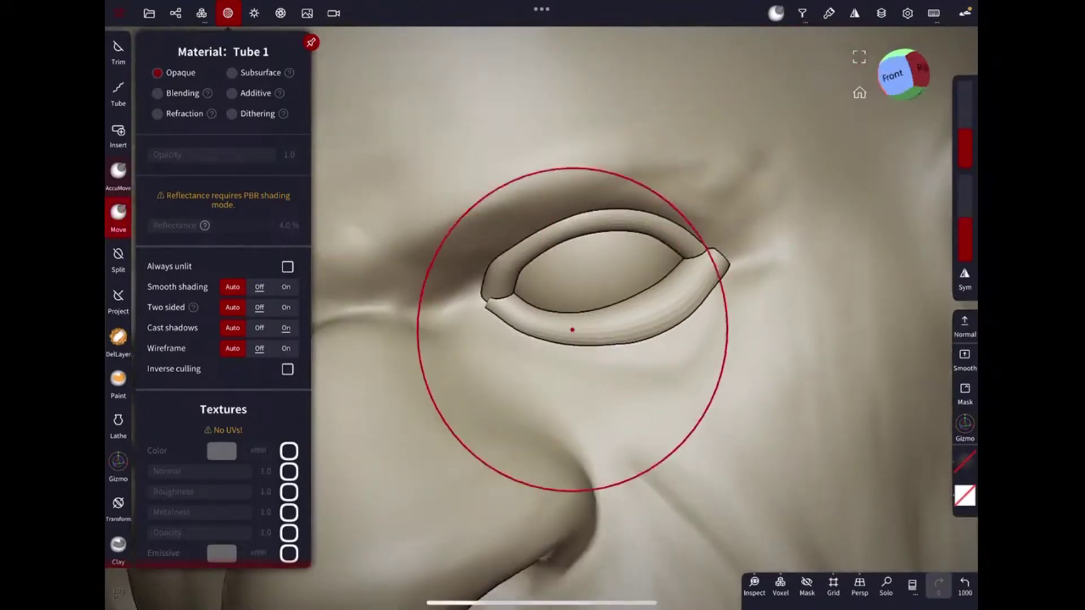
scroll(572, 326, down, 5)
scroll(781, 190, up, 5)
click(685, 257)
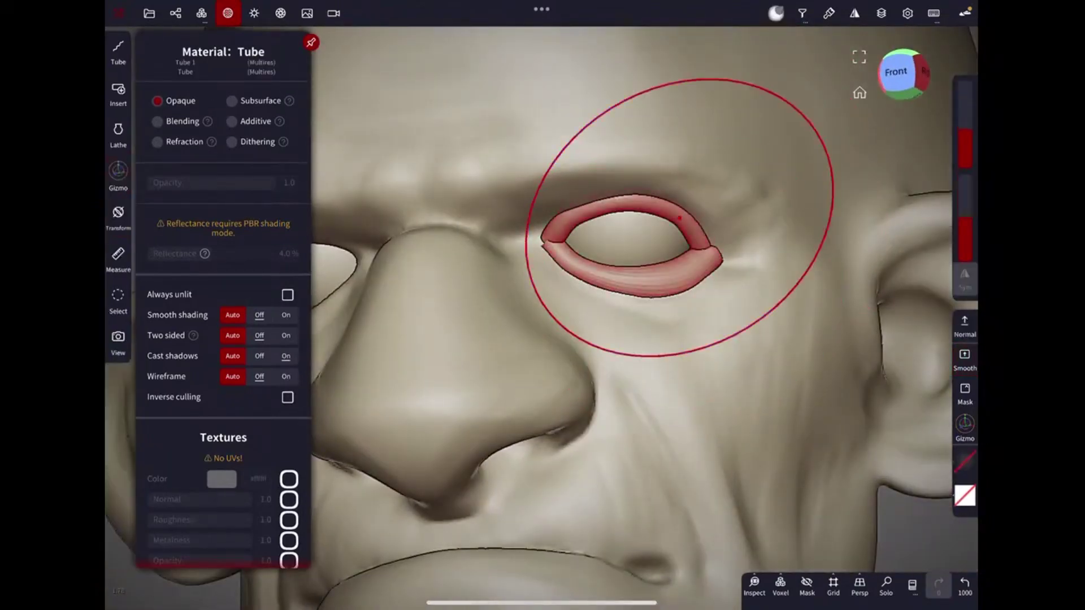
Select the eyelid tube, then the head (Mirror 1), and close the Symmetry panel.
click(881, 13)
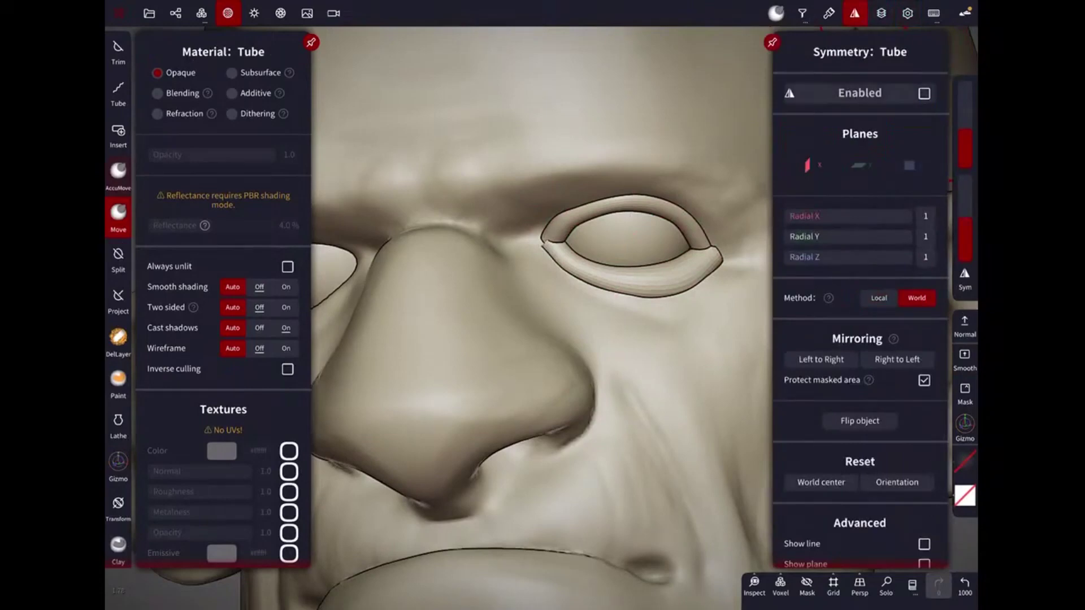
scroll(543, 305, down, 5)
click(593, 312)
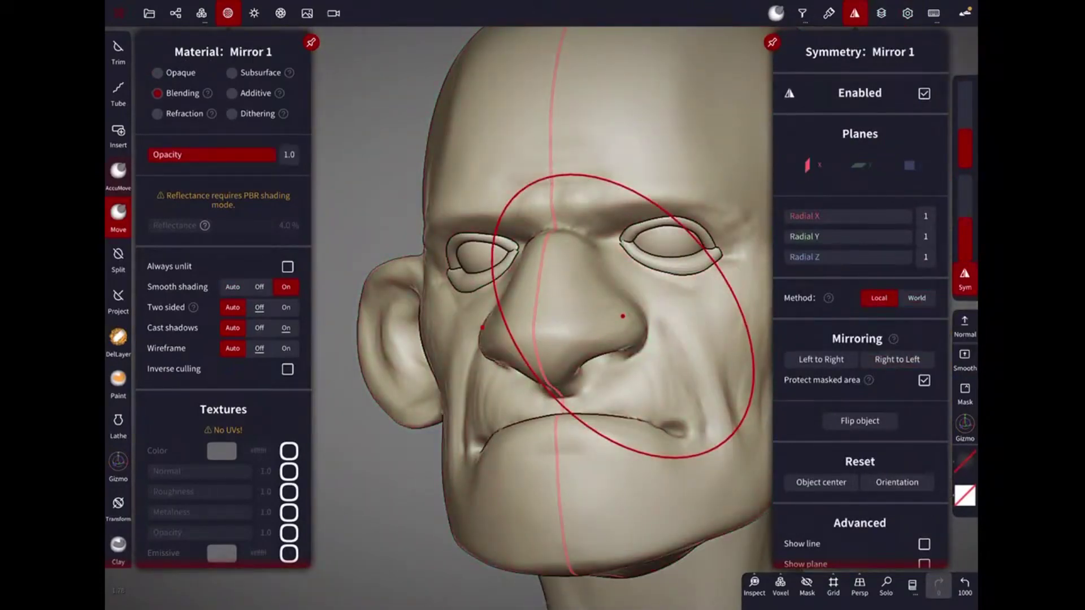
click(854, 13)
scroll(622, 339, up, 5)
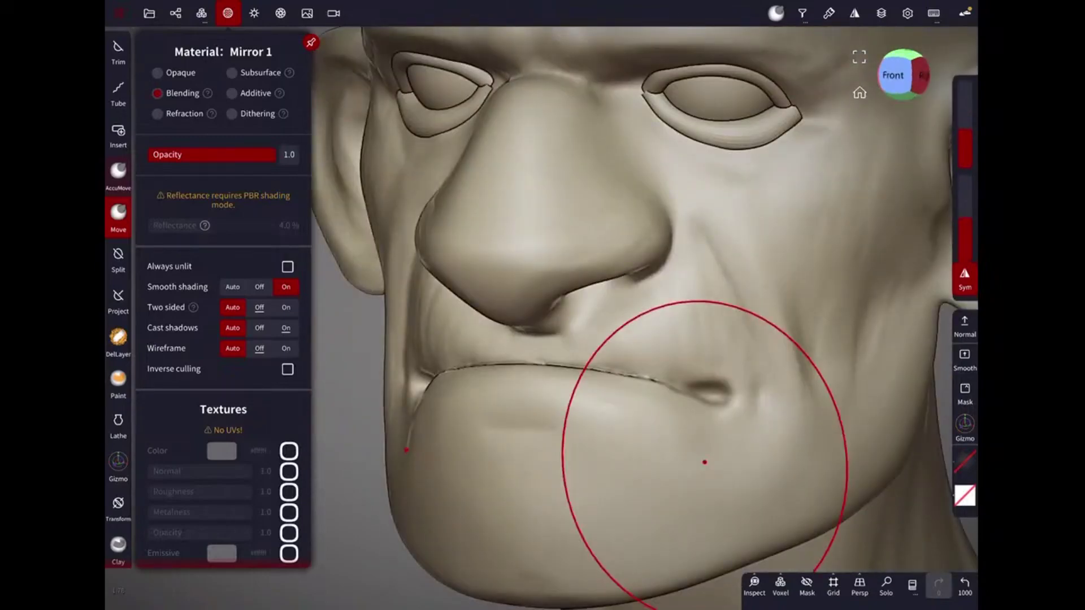
mouse_move(715, 254)
mouse_down()
mouse_move(702, 254)
mouse_move(838, 249)
mouse_up()
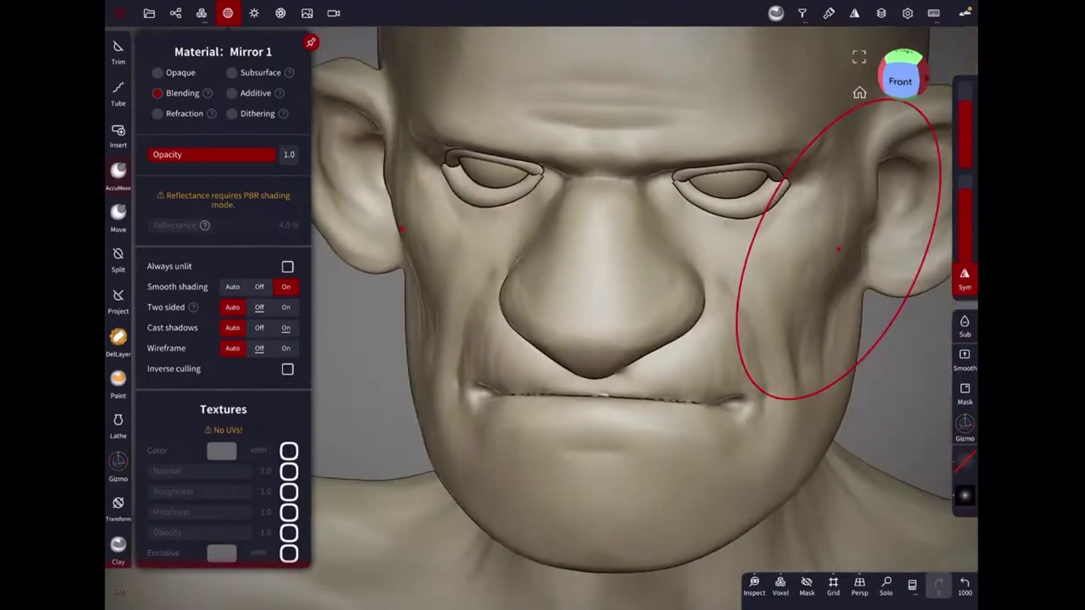
Reshape the mouth corner with Move, undoing and redoing strokes near the nose.
click(119, 215)
mouse_move(710, 266)
mouse_down()
mouse_move(554, 298)
mouse_move(673, 339)
mouse_move(726, 400)
mouse_move(566, 360)
mouse_up()
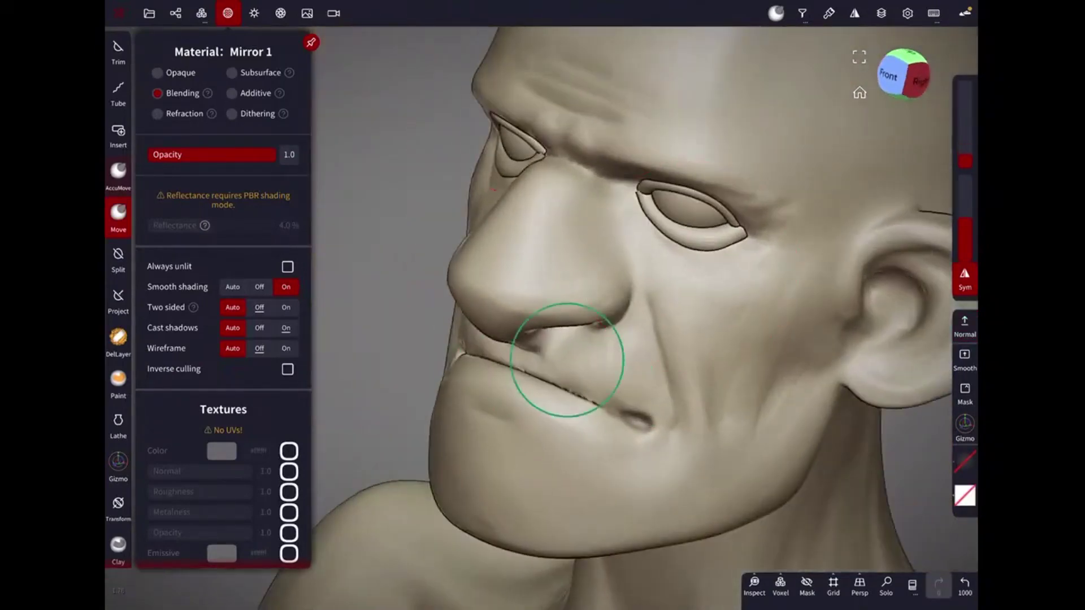
key(ctrl+z)
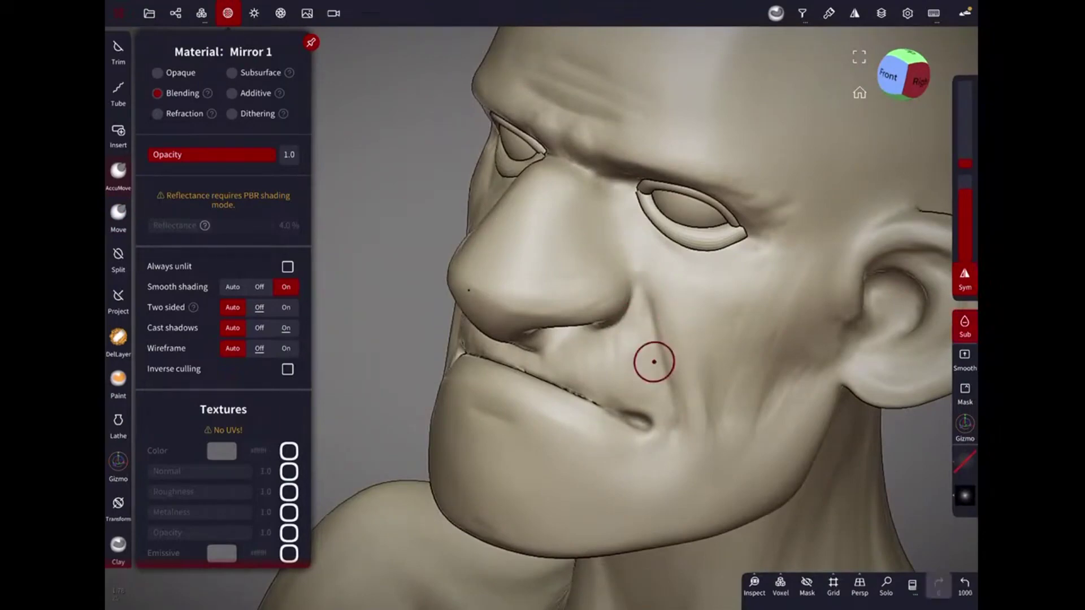
drag(706, 448, 783, 246)
key(ctrl+z)
key(ctrl+z)
key(ctrl+z)
scroll(782, 246, up, 3)
key(ctrl+shift+z)
key(ctrl+shift+z)
key(ctrl+shift+z)
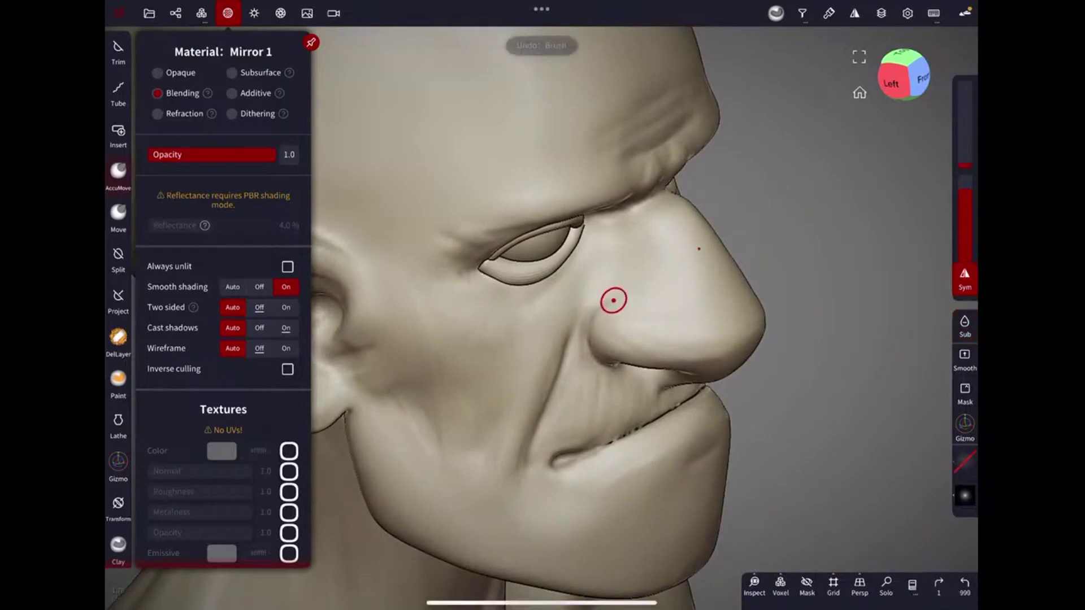
Undo the last stroke and smooth the side of the nose.
drag(628, 270, 793, 211)
key(ctrl+z)
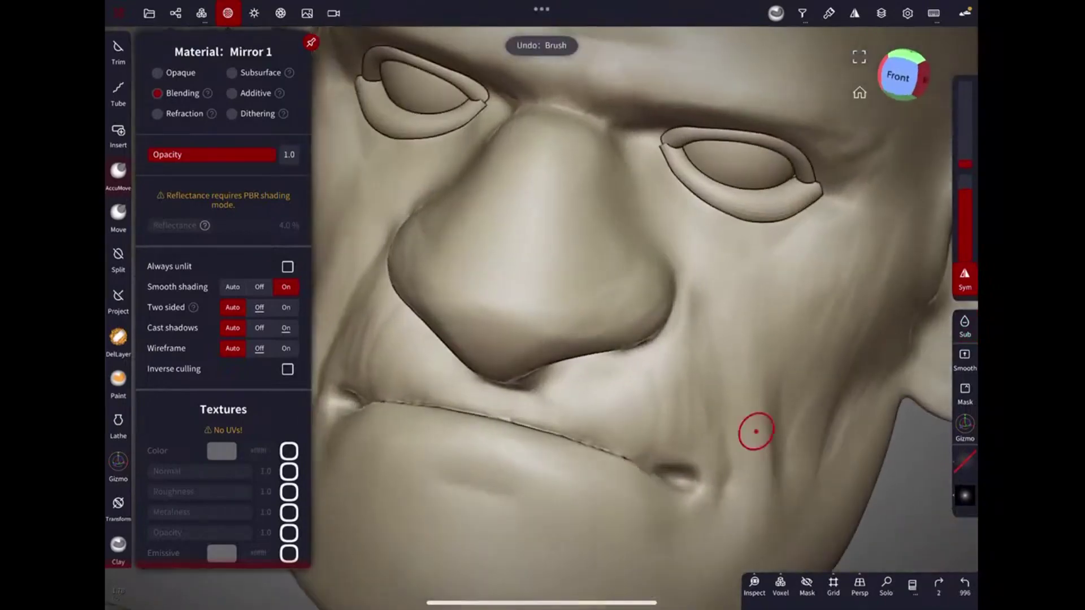
drag(754, 429, 721, 313)
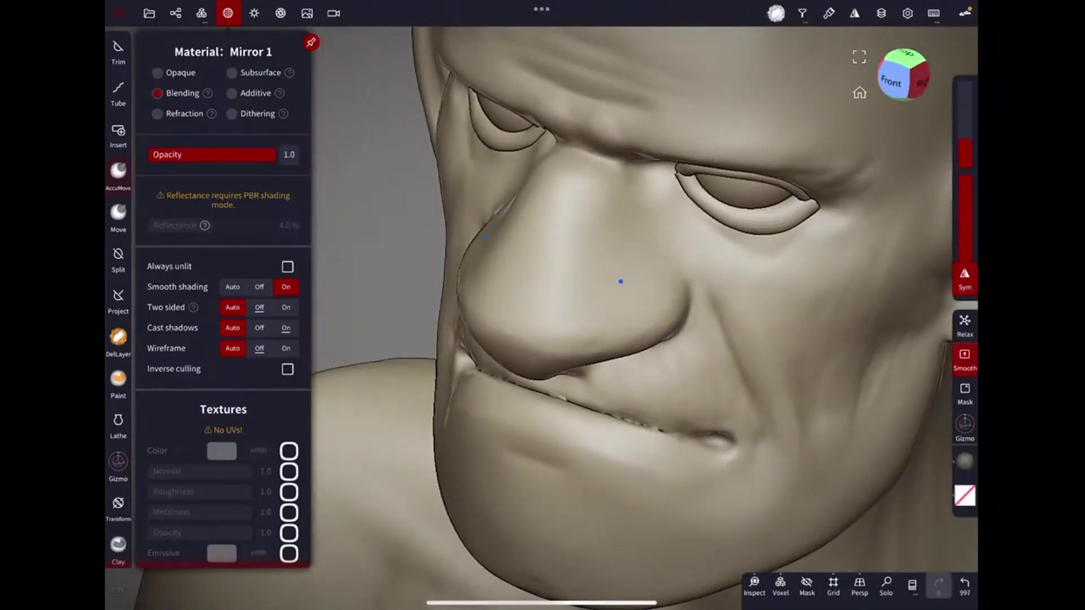
drag(620, 281, 779, 247)
shift+drag(638, 320, 617, 285)
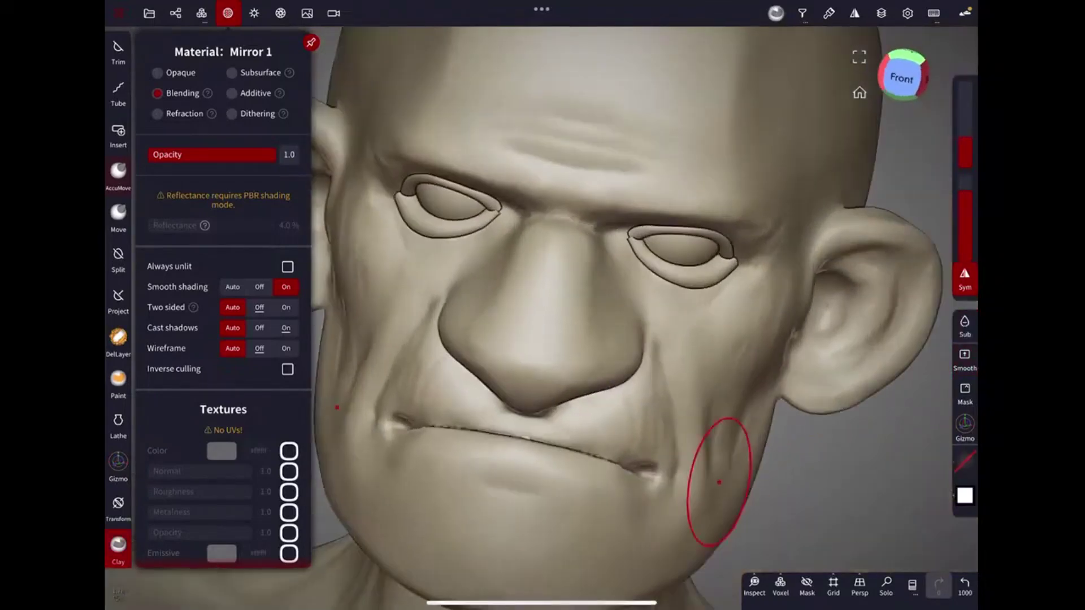
drag(731, 327, 717, 316)
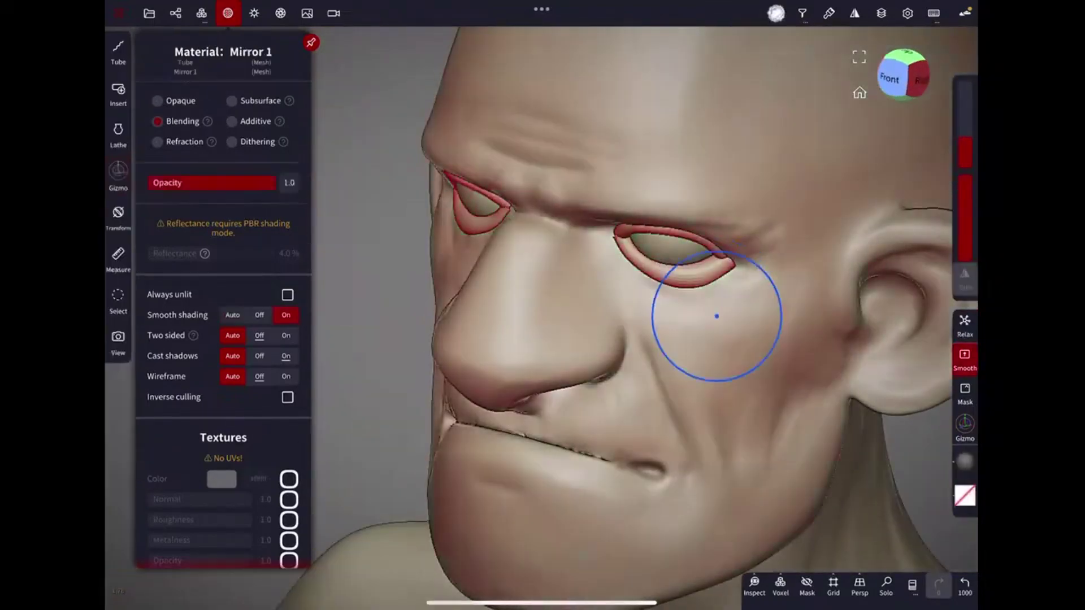
Voxel-remesh the head at resolution 365, giving about 478k vertices.
click(201, 13)
click(224, 151)
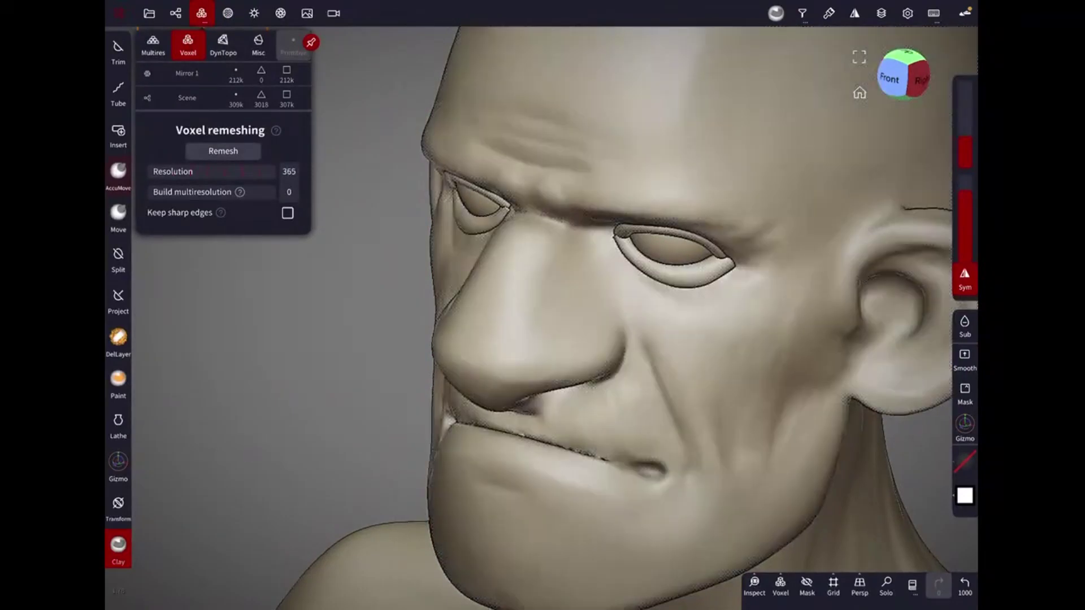
click(223, 151)
mouse_move(650, 339)
mouse_down()
mouse_move(746, 310)
mouse_move(799, 233)
mouse_up()
scroll(760, 230, up, 3)
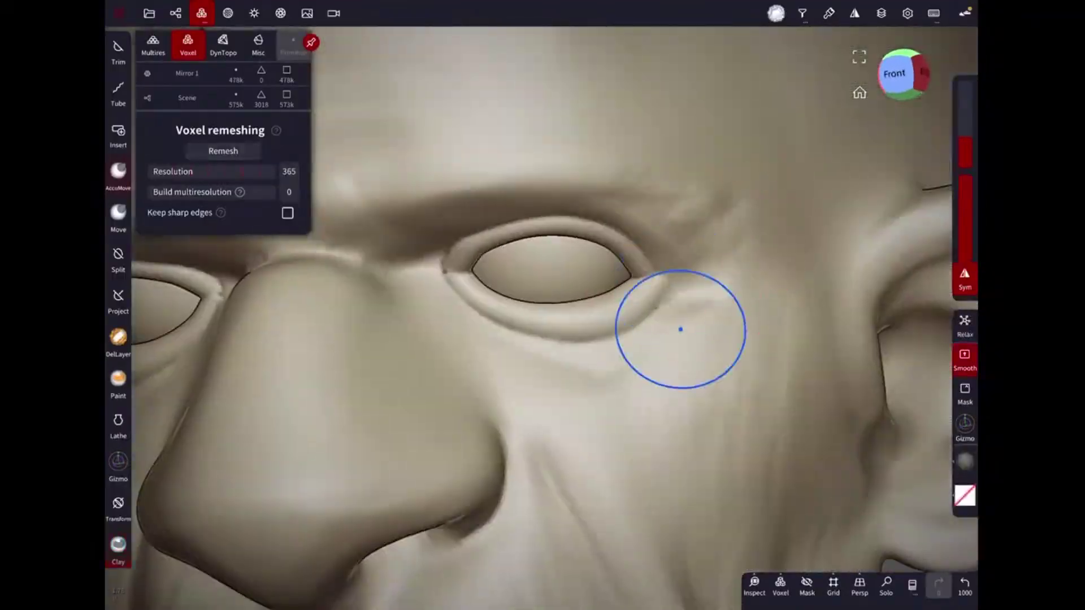
Raise brush intensity and sculpt Clay creases along the upper and lower eyelids.
drag(965, 138, 966, 153)
scroll(654, 305, down, 3)
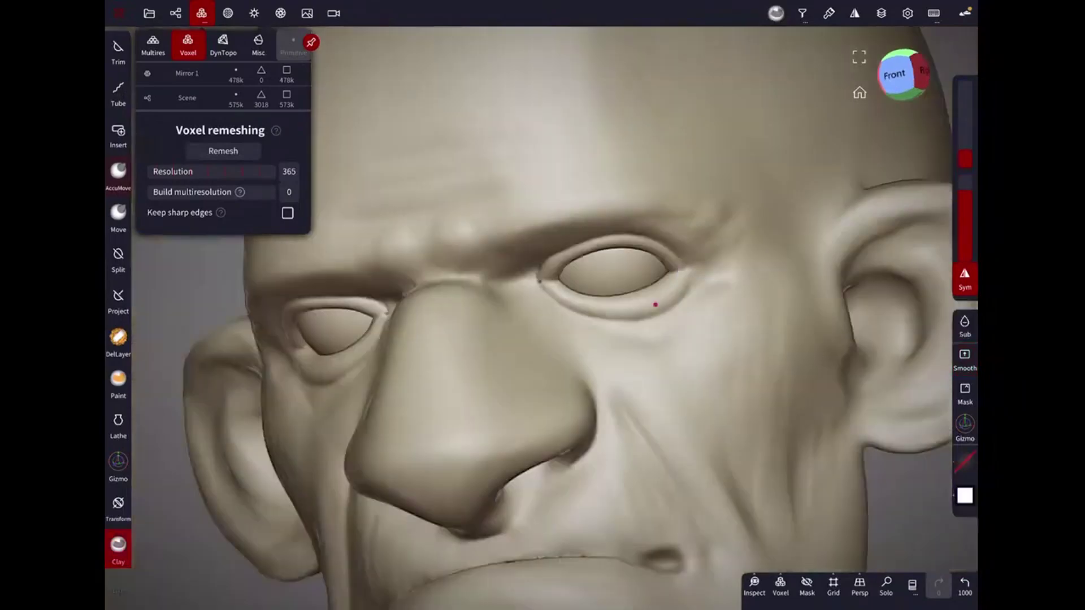
drag(654, 305, 641, 307)
scroll(642, 307, up, 3)
drag(670, 232, 698, 445)
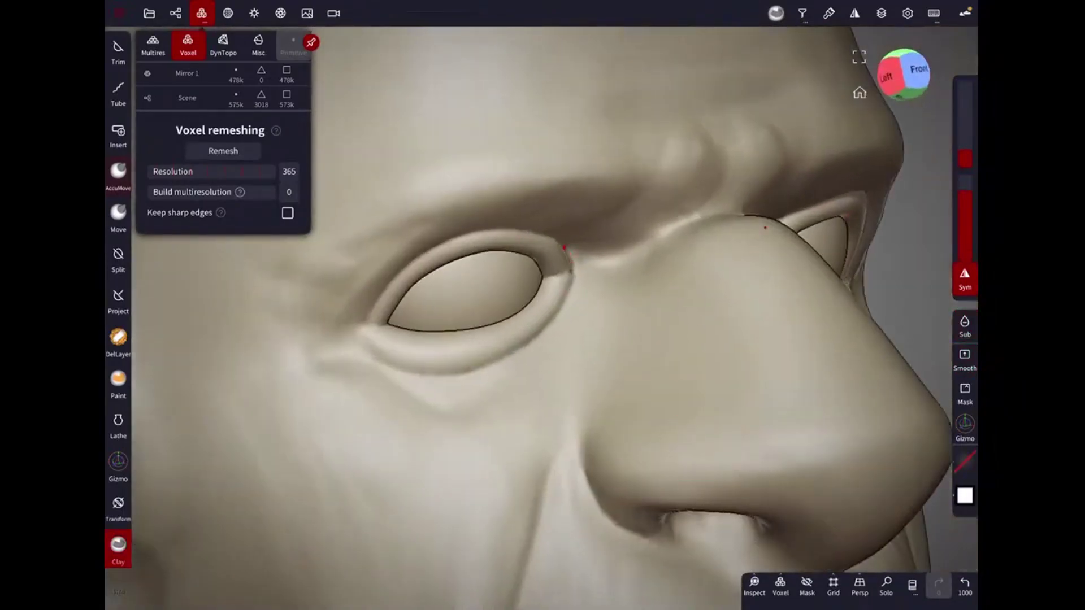
drag(543, 316, 667, 299)
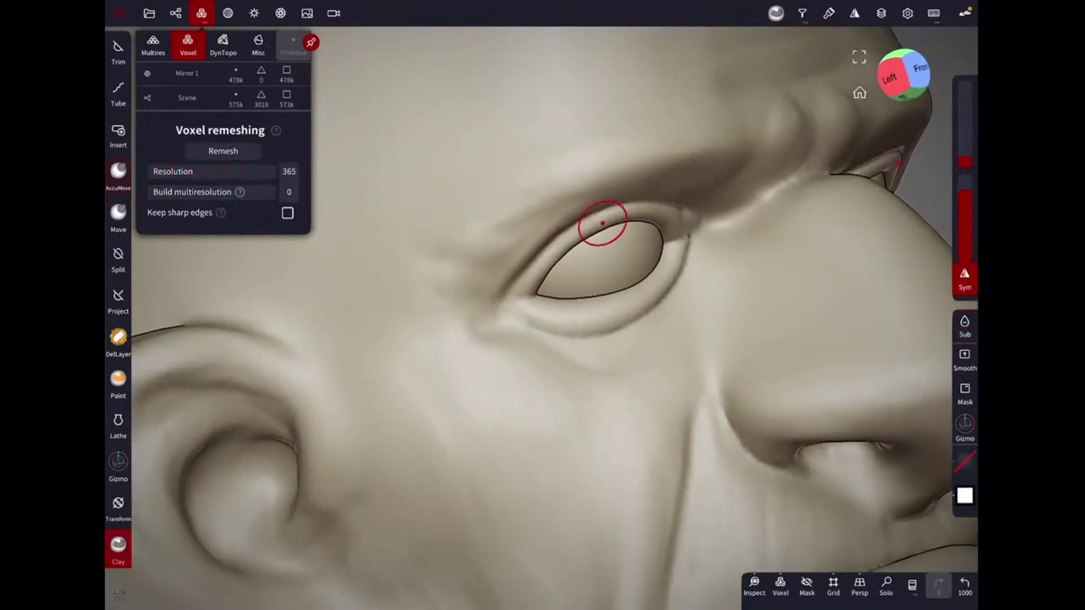
drag(562, 198, 505, 268)
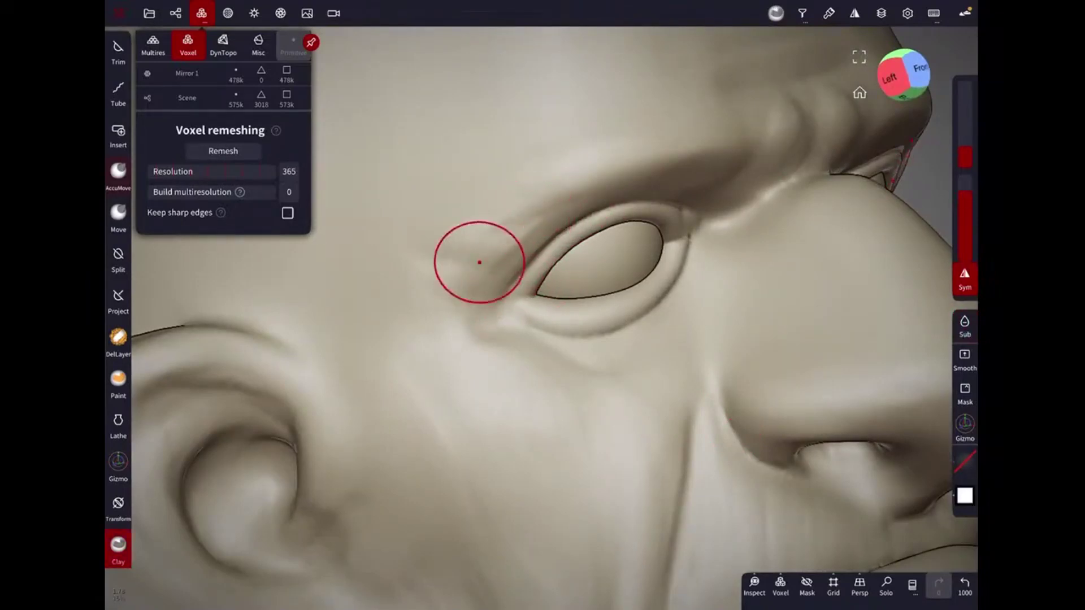
drag(557, 322, 650, 283)
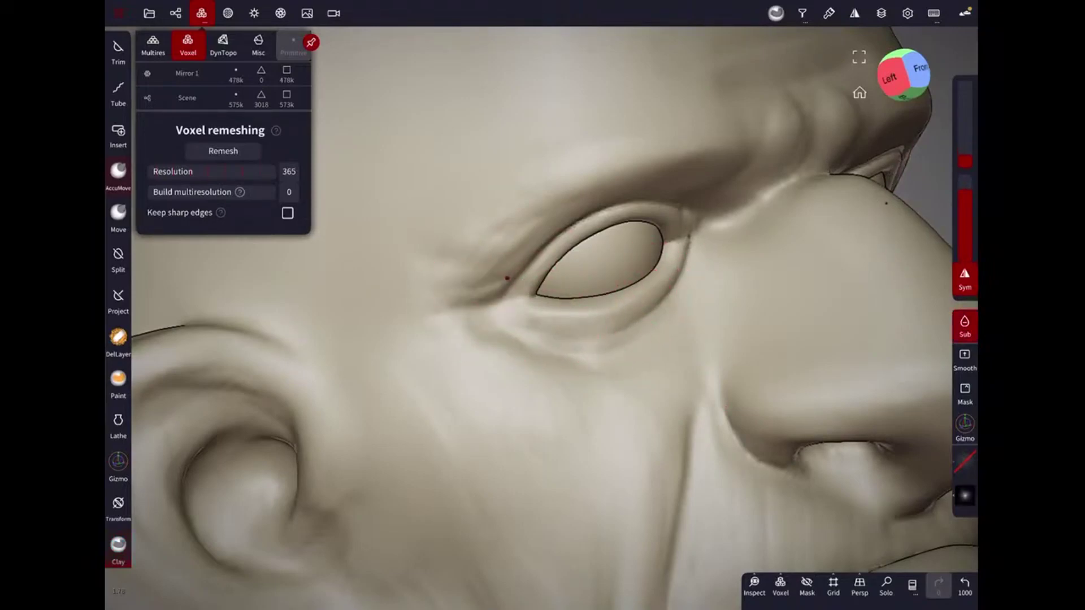
Clean up the seam between the lips and reshape the mouth corner with Move.
middle_drag(425, 345, 719, 188)
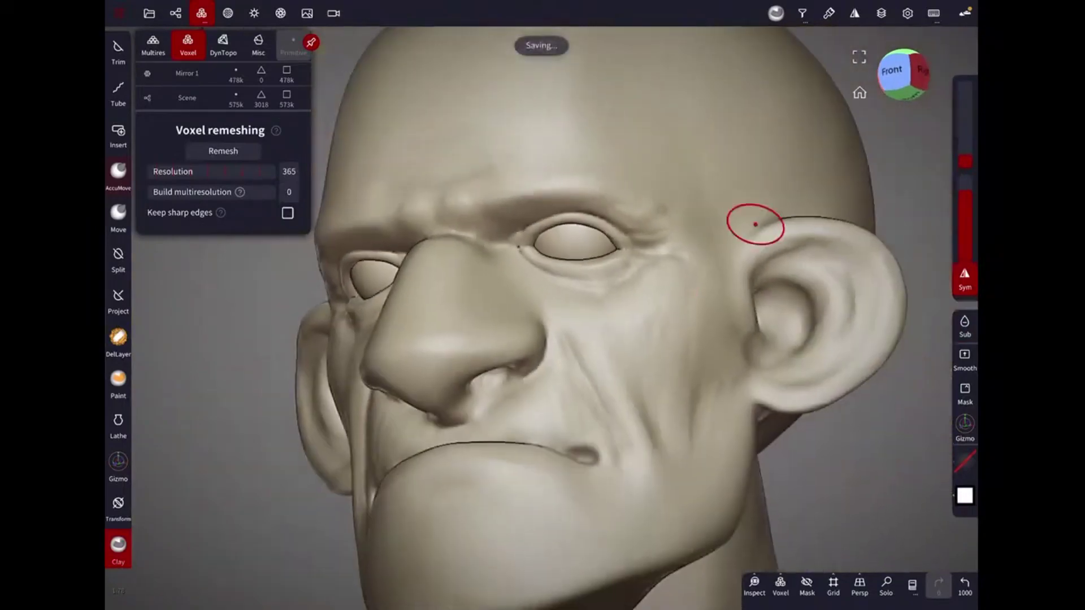
middle_drag(759, 223, 666, 327)
key(shift)
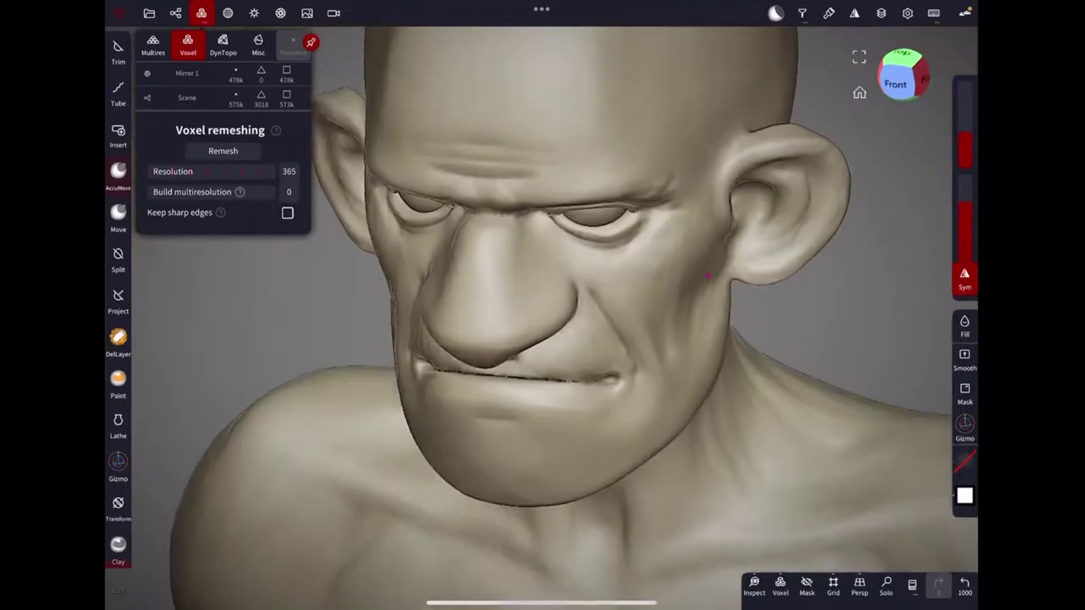
middle_drag(731, 338, 759, 218)
click(119, 215)
drag(595, 340, 613, 371)
drag(726, 323, 690, 356)
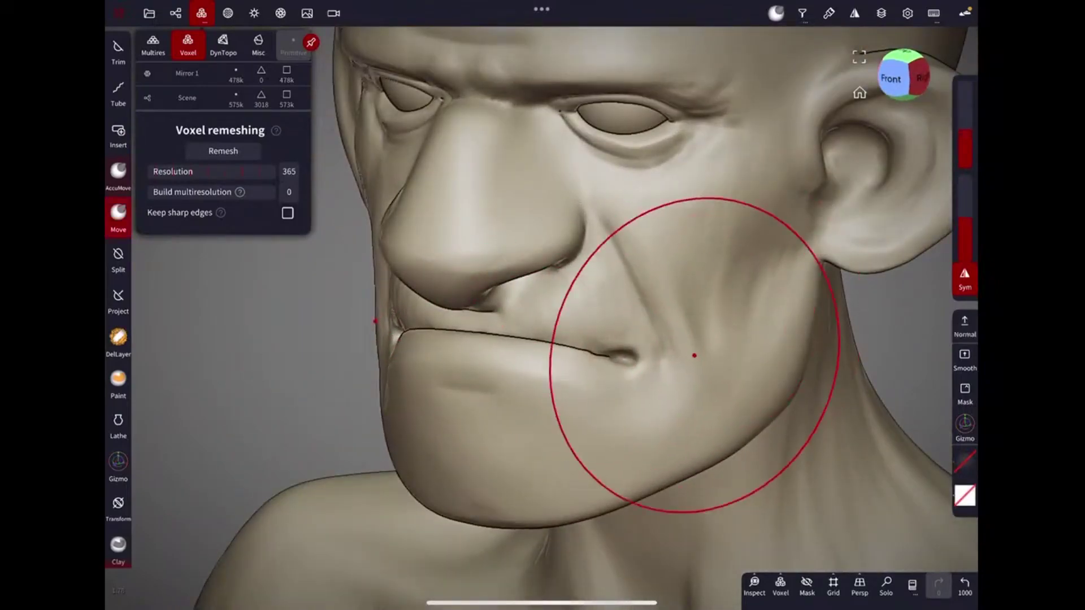
Pull the chin into shape and reshape the cheek and jaw with Move.
middle_drag(690, 356, 775, 257)
click(119, 215)
drag(625, 418, 627, 430)
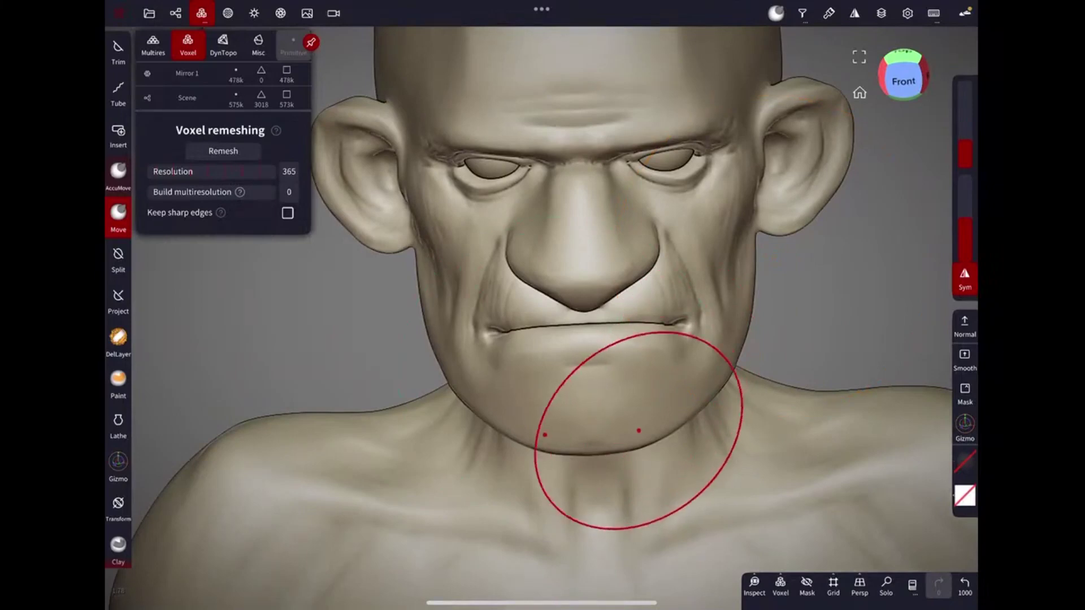
drag(752, 296, 748, 288)
middle_drag(748, 289, 727, 327)
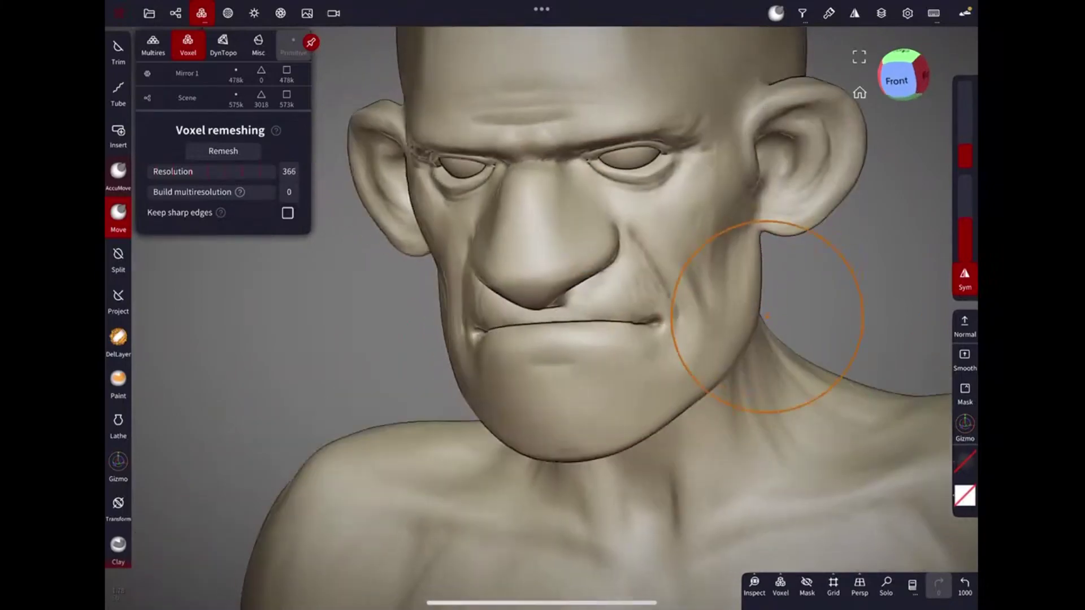
drag(727, 327, 746, 294)
mouse_move(746, 294)
middle_down()
mouse_move(722, 246)
mouse_move(757, 235)
mouse_move(707, 257)
mouse_move(756, 286)
mouse_move(648, 265)
mouse_move(831, 278)
mouse_move(671, 278)
mouse_move(710, 243)
mouse_move(661, 256)
mouse_move(794, 262)
mouse_move(780, 271)
mouse_move(598, 253)
mouse_move(706, 269)
middle_up()
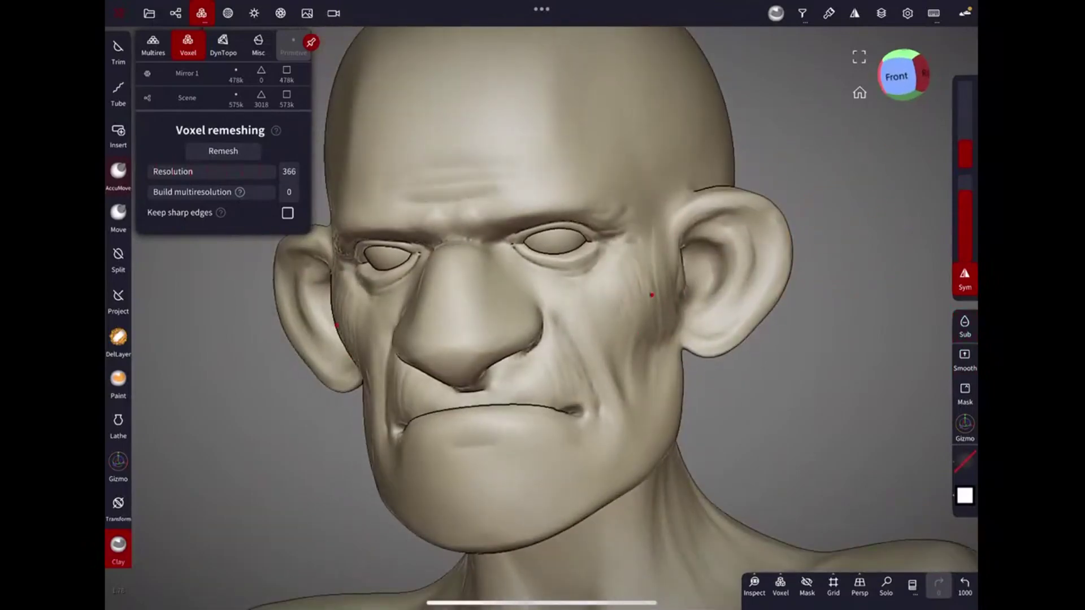
mouse_move(840, 159)
middle_down()
mouse_move(859, 134)
mouse_move(600, 307)
mouse_move(816, 193)
mouse_move(634, 295)
mouse_move(567, 298)
middle_up()
mouse_move(773, 227)
middle_down()
mouse_move(846, 133)
mouse_move(726, 281)
mouse_move(567, 243)
mouse_move(710, 141)
mouse_move(447, 270)
middle_up()
Toggle Solo on the neck Cylinder and off again, then inspect the jaw-neck join.
click(886, 587)
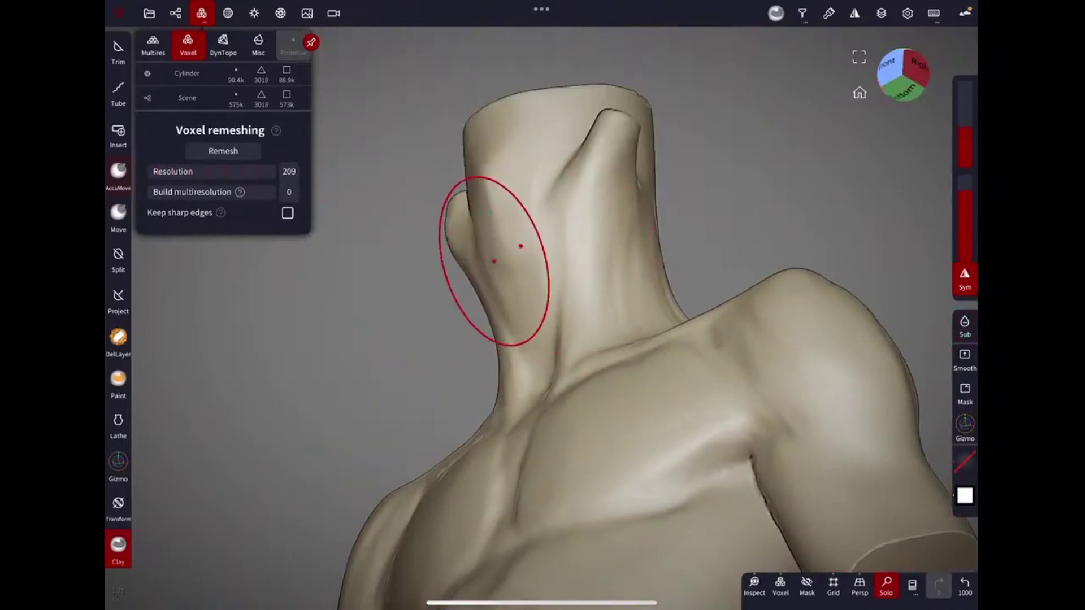
click(886, 588)
middle_drag(535, 378, 645, 288)
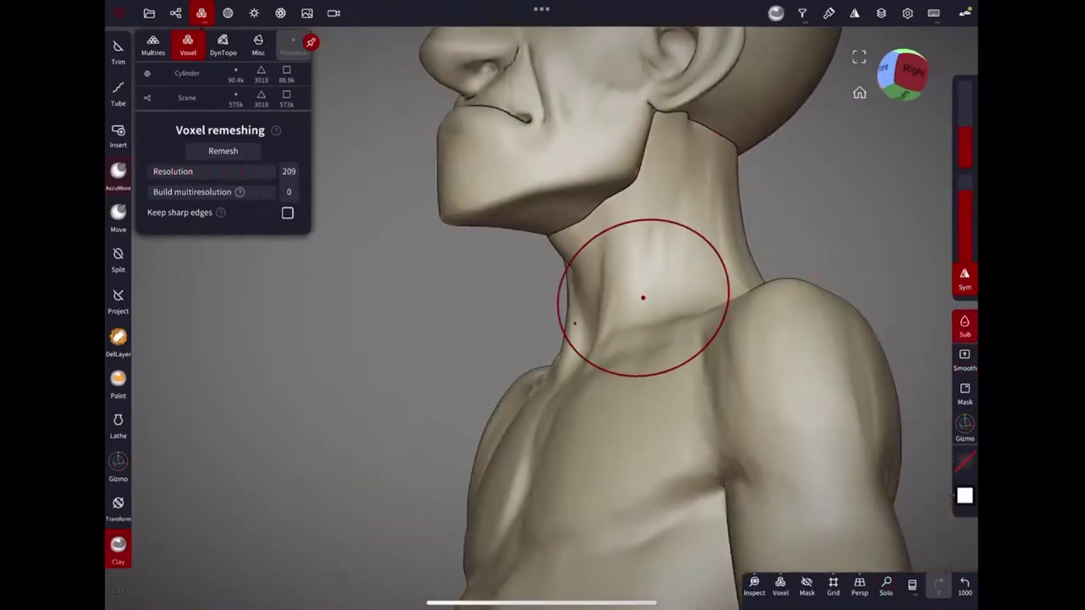
scroll(922, 259, down, 5)
middle_drag(734, 271, 700, 262)
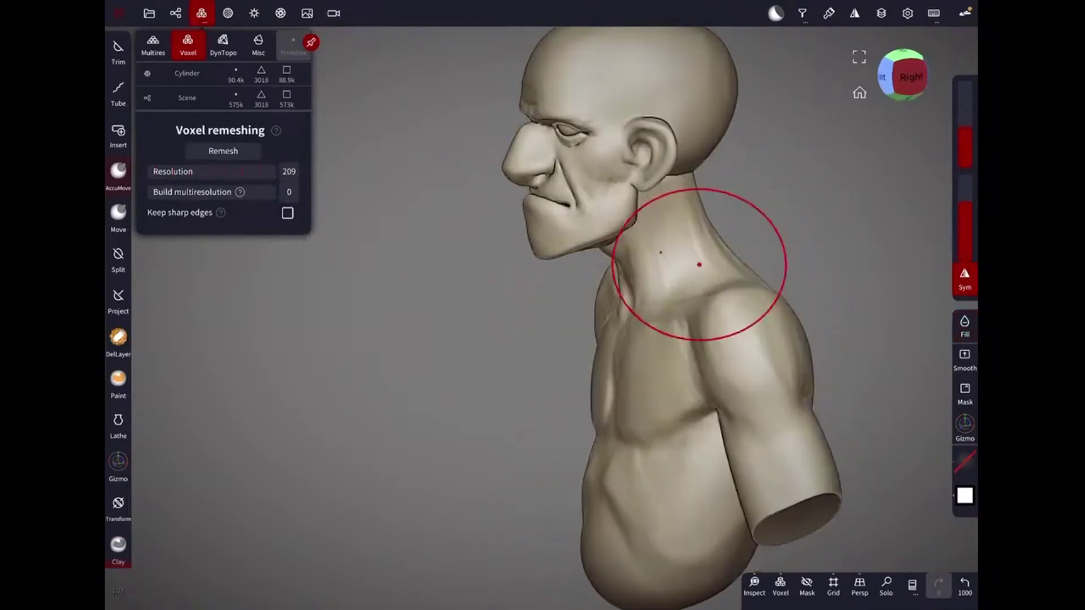
scroll(758, 343, up, 5)
mouse_move(757, 343)
middle_down()
mouse_move(870, 202)
mouse_move(835, 260)
middle_up()
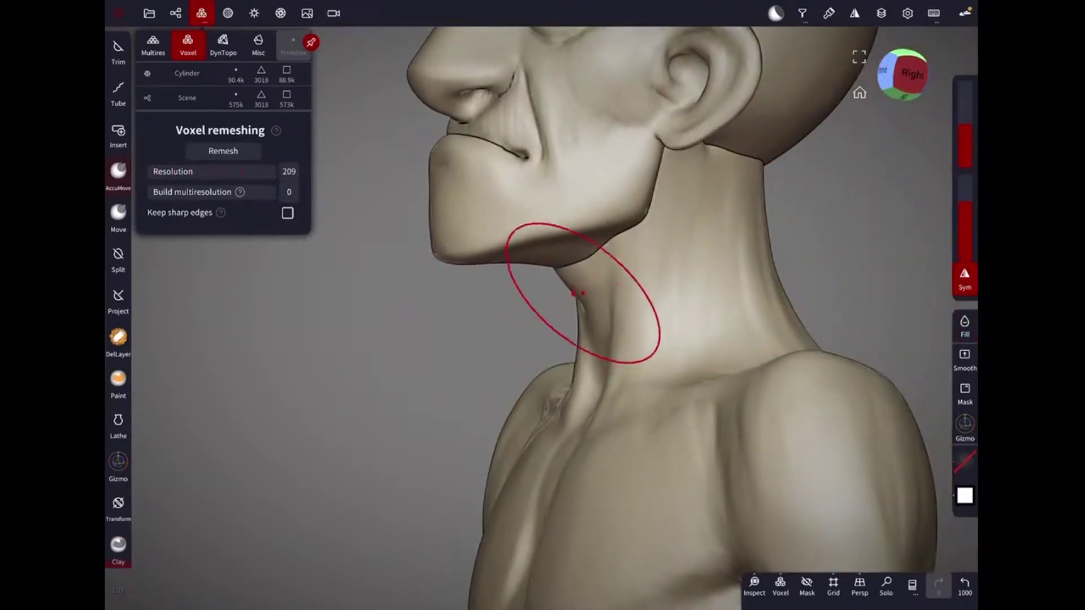
scroll(639, 256, down, 3)
Reshape the belly surface with the Move brush, pushing in a small dent.
mouse_move(639, 256)
middle_down()
mouse_move(799, 206)
mouse_move(850, 446)
mouse_move(799, 292)
middle_up()
scroll(799, 205, down, 5)
drag(644, 432, 650, 469)
middle_drag(714, 423, 493, 431)
click(118, 212)
drag(494, 431, 548, 443)
mouse_move(547, 443)
middle_down()
mouse_move(730, 387)
mouse_move(791, 238)
mouse_move(763, 375)
mouse_move(697, 245)
mouse_move(680, 247)
mouse_move(860, 182)
mouse_move(672, 254)
mouse_move(588, 351)
mouse_move(593, 235)
mouse_move(666, 286)
mouse_move(582, 240)
mouse_move(666, 288)
middle_up()
click(118, 544)
click(118, 212)
Select the head and undo the recent strokes on the ear, viewed from behind.
click(582, 240)
key(ctrl+z)
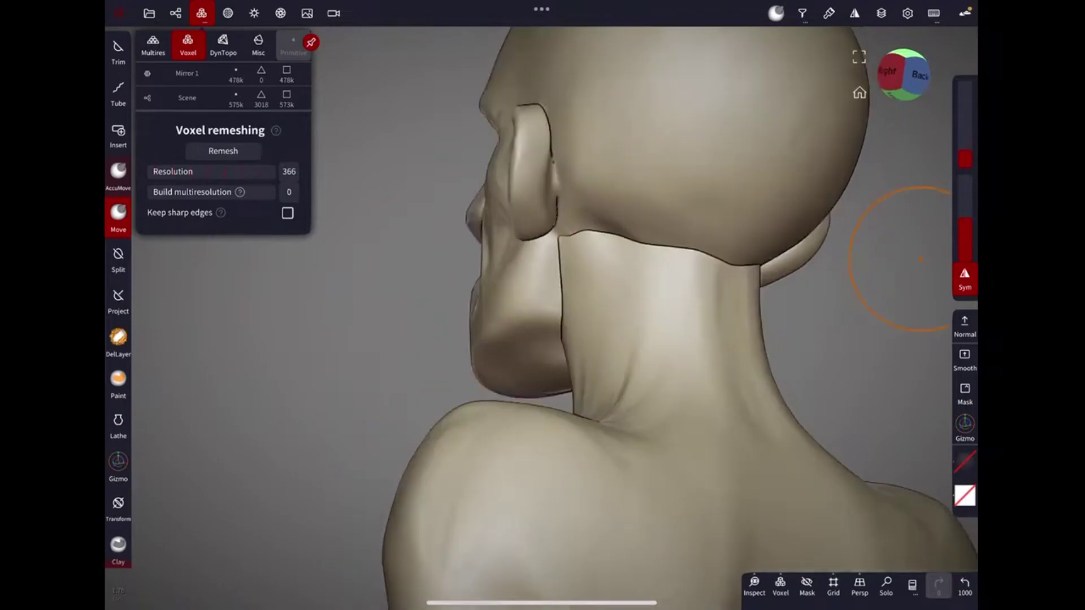
key(ctrl+z)
key(ctrl+z)
middle_drag(779, 185, 599, 308)
mouse_move(672, 309)
middle_down()
mouse_move(789, 460)
mouse_move(644, 230)
mouse_move(749, 266)
middle_up()
middle_drag(678, 239, 680, 124)
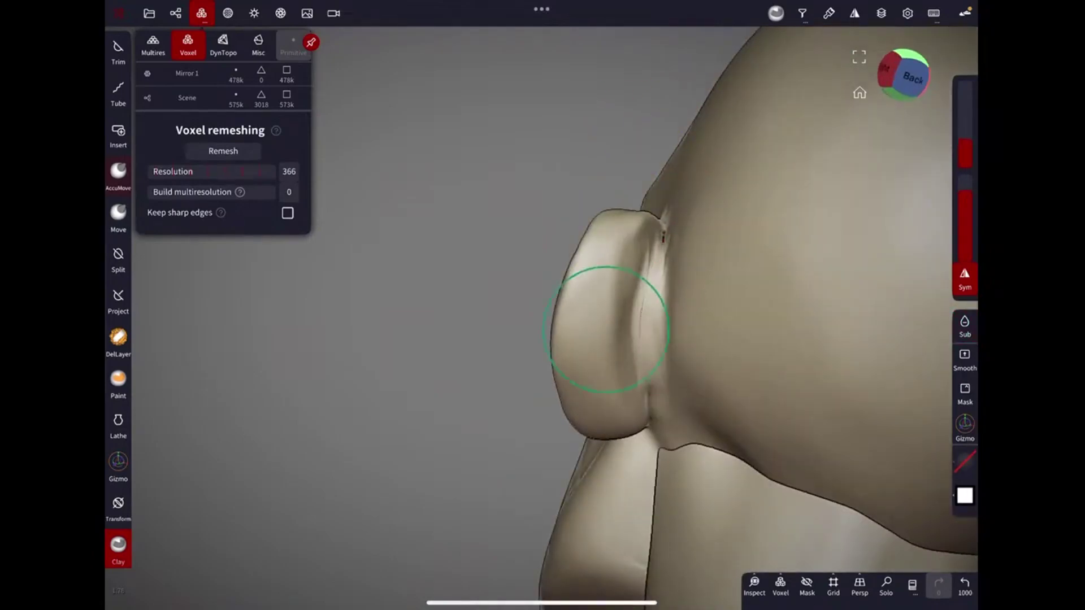
mouse_move(663, 399)
middle_down()
mouse_move(565, 339)
mouse_move(621, 282)
mouse_move(618, 264)
mouse_move(621, 374)
middle_up()
key(ctrl+z)
key(ctrl+z)
key(ctrl+z)
middle_drag(588, 117, 636, 442)
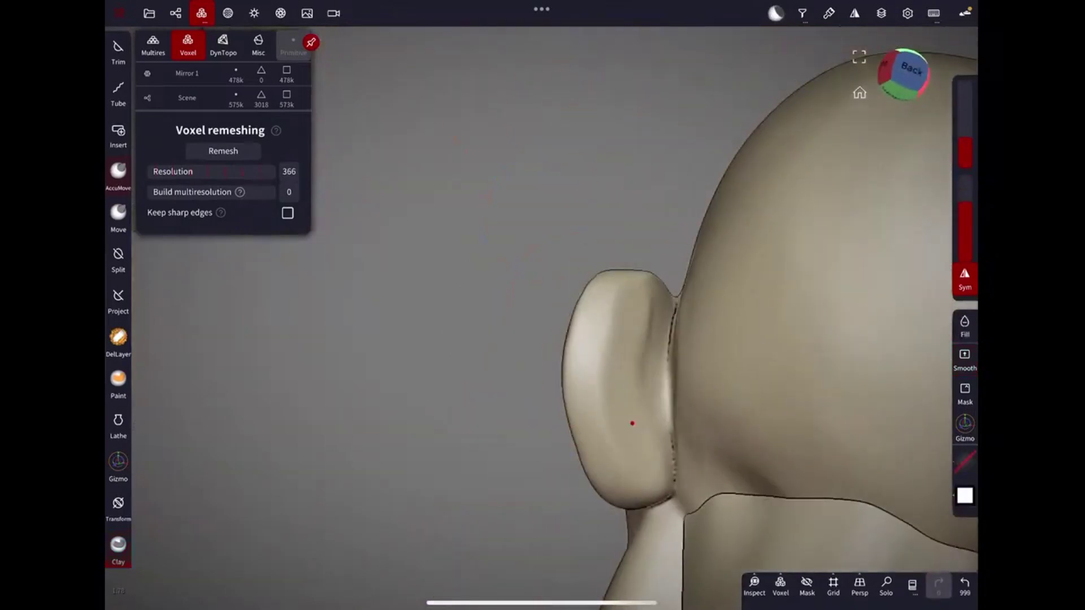
key(ctrl+z)
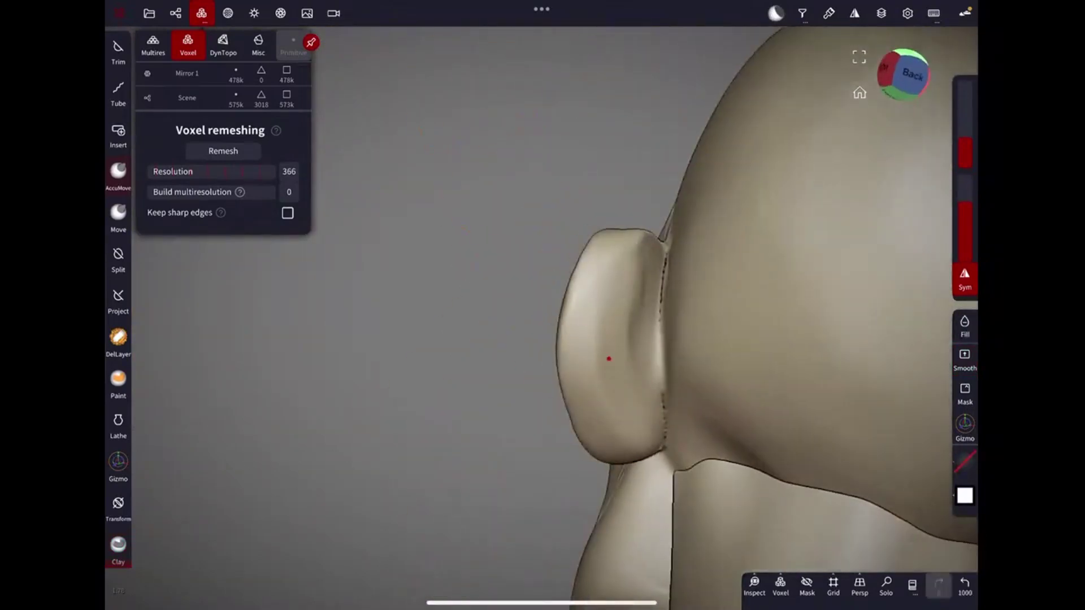
mouse_move(630, 314)
middle_down()
mouse_move(634, 181)
mouse_move(773, 285)
mouse_move(630, 360)
middle_up()
Undo the recent Clay strokes and the last Move stroke around the ear.
key(c)
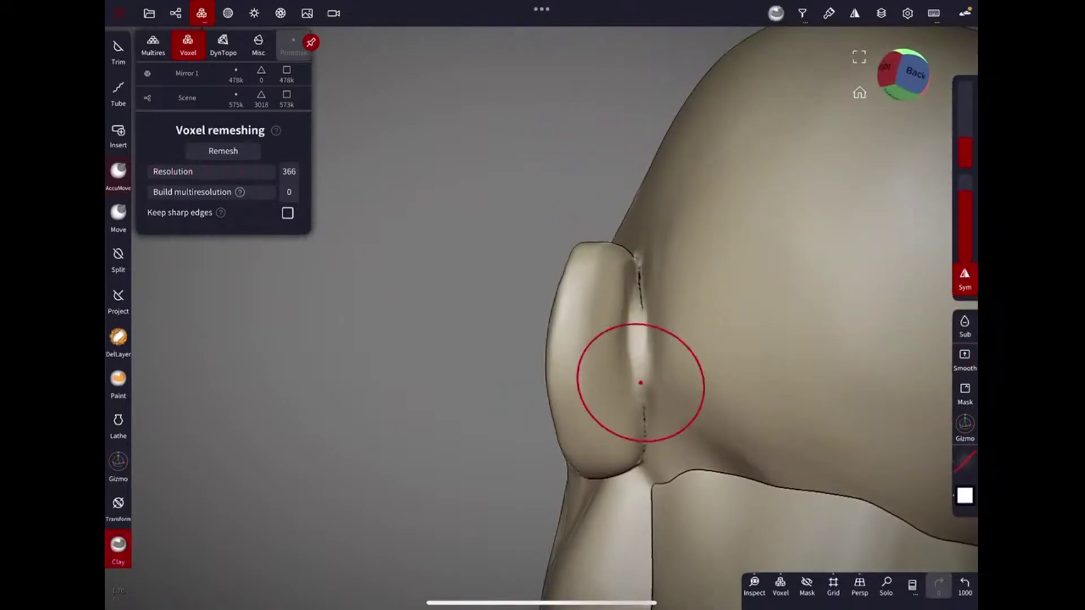
key(ctrl+z)
key(ctrl+z)
key(ctrl+z)
key(ctrl+z)
key(ctrl+z)
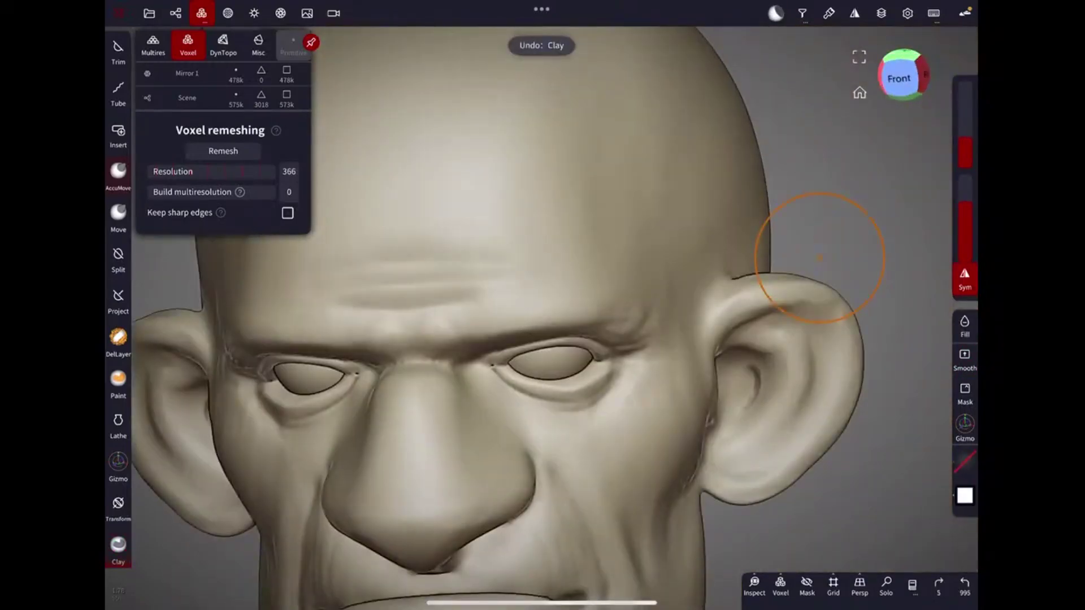
key(ctrl+z)
key(ctrl+z)
mouse_move(717, 230)
middle_down()
mouse_move(738, 150)
mouse_move(712, 171)
middle_up()
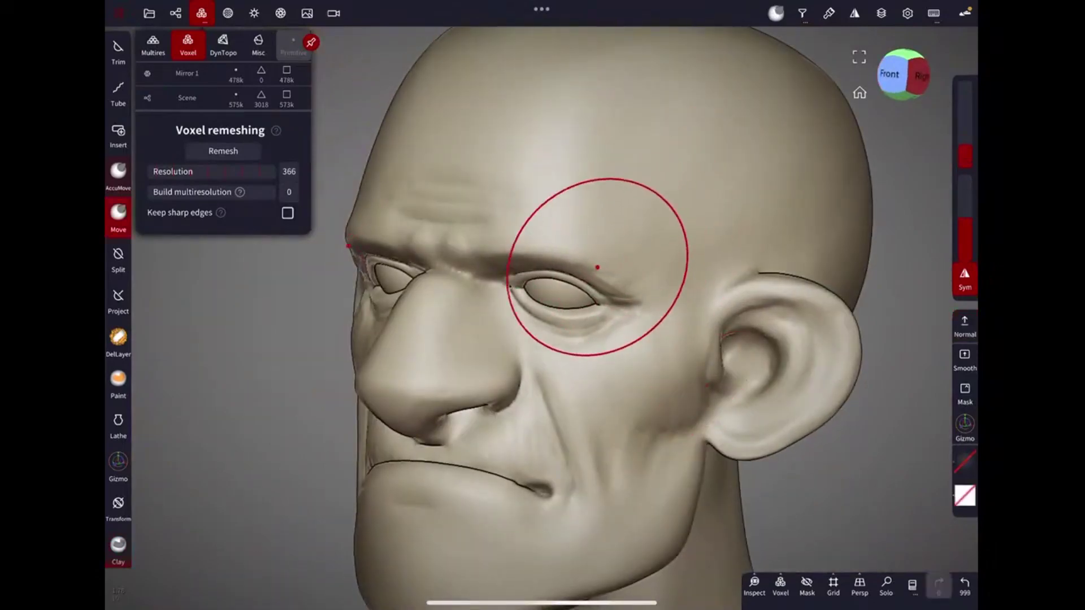
scroll(597, 268, down, 5)
key(ctrl+z)
mouse_move(703, 213)
middle_down()
mouse_move(746, 237)
mouse_move(666, 310)
mouse_move(763, 517)
mouse_move(683, 214)
mouse_move(672, 304)
middle_up()
scroll(674, 302, down, 3)
scroll(673, 302, up, 5)
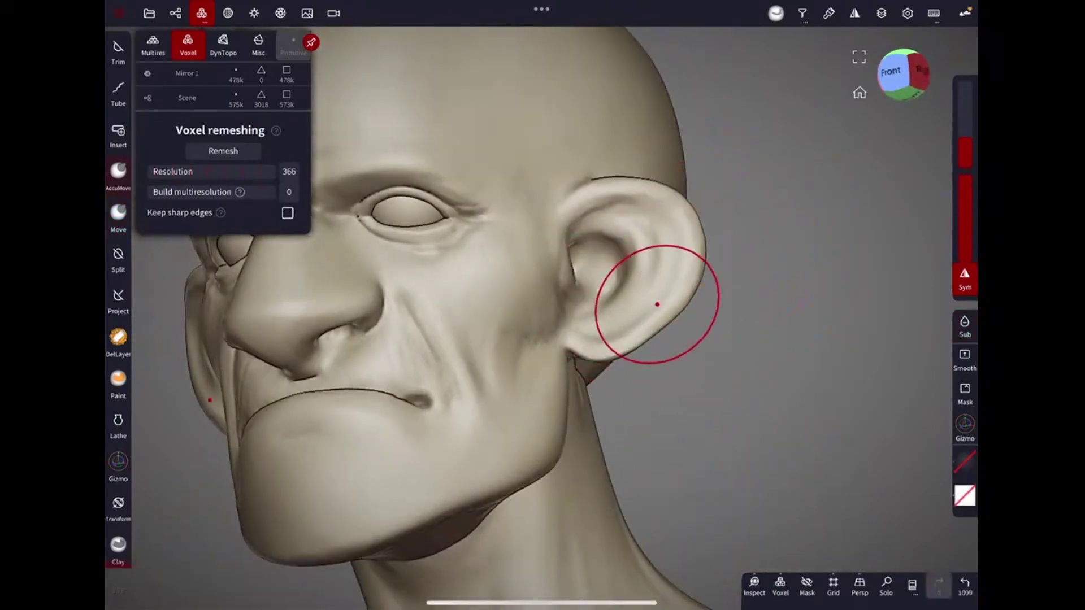
Adjust the ear backs and their join to the skull with the Move brush.
mouse_move(682, 232)
middle_down()
mouse_move(739, 266)
mouse_move(654, 339)
mouse_move(550, 291)
mouse_move(682, 237)
middle_up()
click(118, 212)
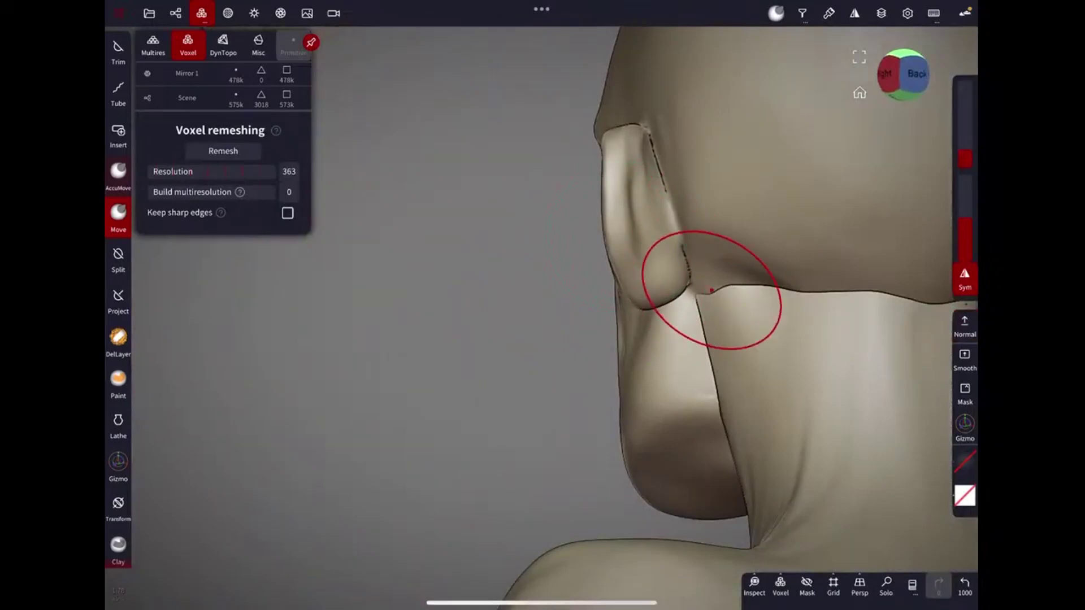
mouse_move(622, 375)
middle_down()
mouse_move(673, 225)
mouse_move(499, 315)
mouse_move(545, 327)
mouse_move(657, 308)
mouse_move(588, 316)
mouse_move(645, 322)
mouse_move(635, 316)
mouse_move(654, 314)
mouse_move(666, 291)
middle_up()
mouse_move(779, 134)
middle_down()
mouse_move(739, 181)
mouse_move(796, 384)
middle_up()
middle_drag(608, 284, 830, 167)
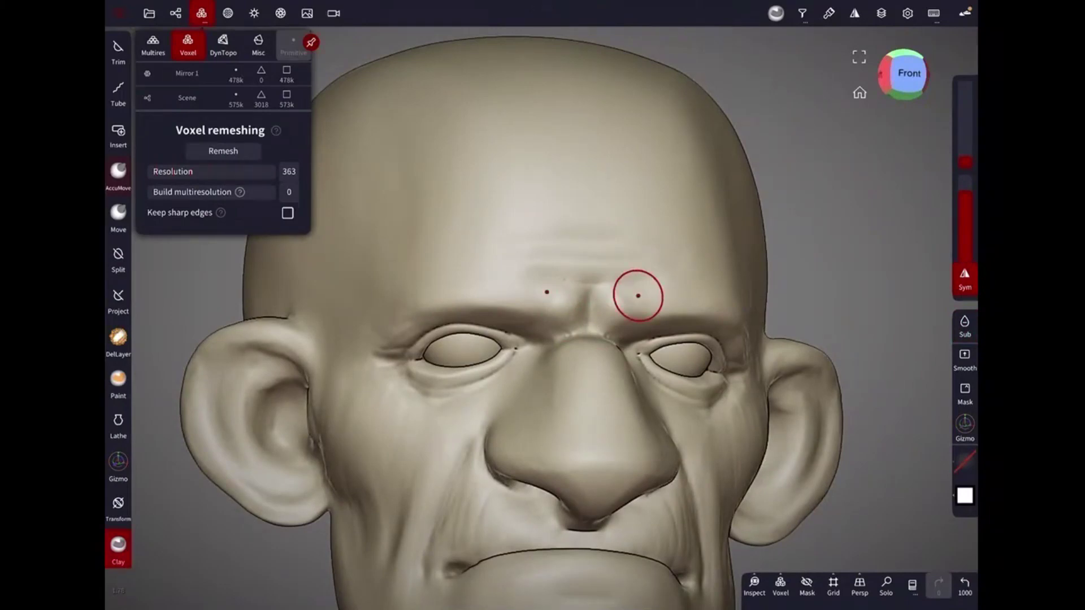
Reshape the upper eyelid fold above the eye with the Move brush.
mouse_move(638, 296)
middle_down()
mouse_move(750, 271)
mouse_move(612, 296)
middle_up()
key(g)
mouse_move(680, 328)
middle_down()
mouse_move(771, 436)
mouse_move(831, 286)
mouse_move(751, 230)
mouse_move(752, 112)
middle_up()
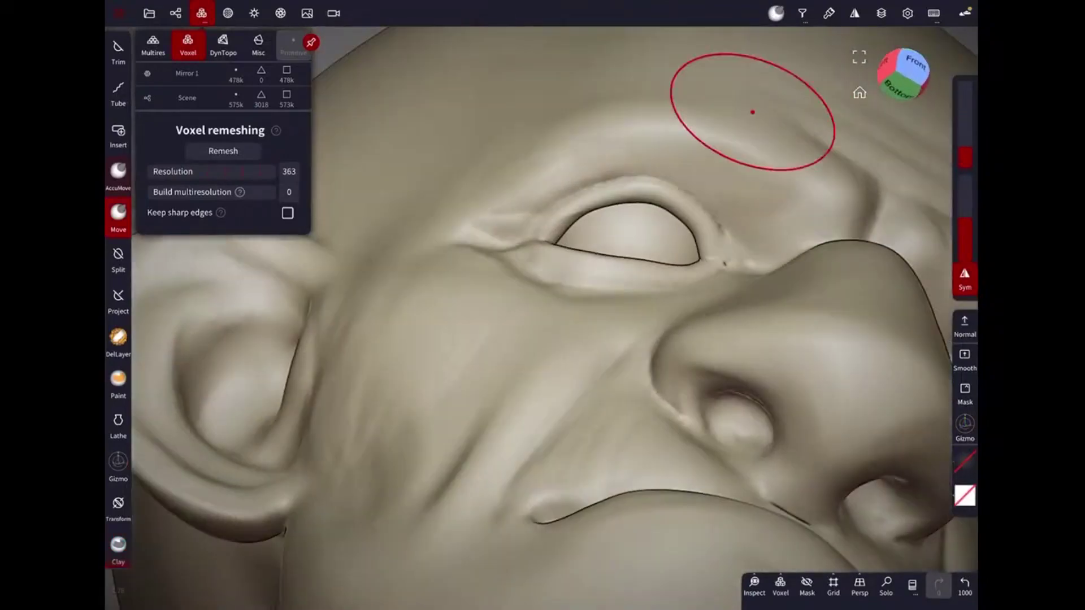
mouse_move(790, 234)
middle_down()
mouse_move(739, 280)
mouse_move(855, 228)
middle_up()
mouse_move(635, 249)
mouse_down()
mouse_move(594, 254)
mouse_move(677, 312)
mouse_up()
Zoom out to the whole bust, select the head and view its right-side profile.
scroll(707, 363, down, 3)
mouse_move(707, 363)
middle_down()
mouse_move(761, 269)
mouse_move(756, 255)
mouse_move(703, 305)
middle_up()
scroll(729, 328, down, 5)
scroll(756, 254, down, 3)
scroll(754, 248, up, 2)
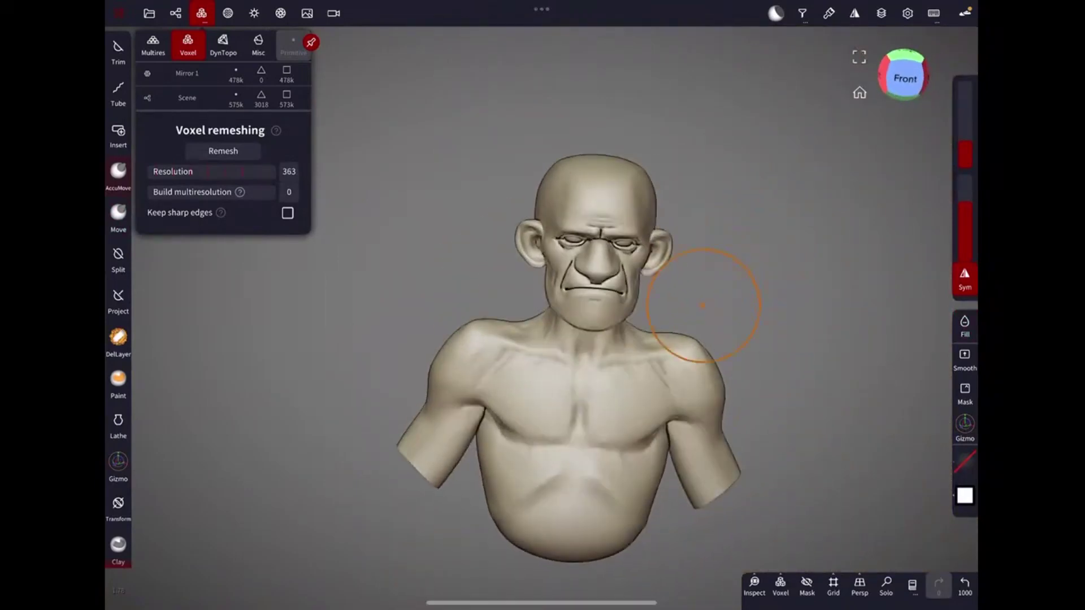
middle_drag(703, 305, 723, 226)
scroll(723, 226, up, 3)
scroll(737, 169, up, 3)
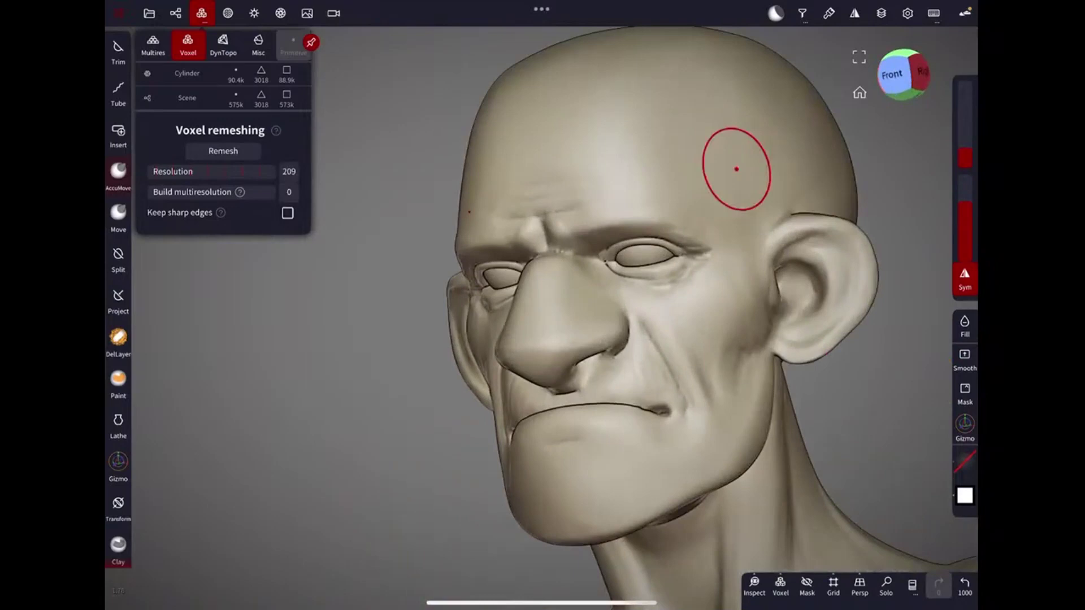
scroll(737, 169, down, 5)
click(641, 222)
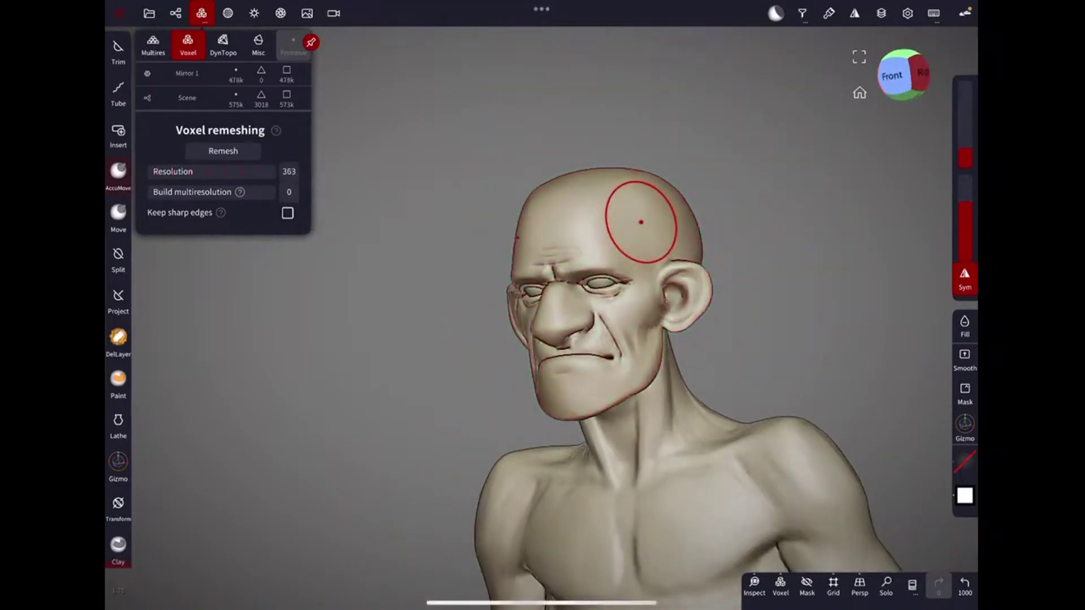
middle_drag(640, 222, 552, 250)
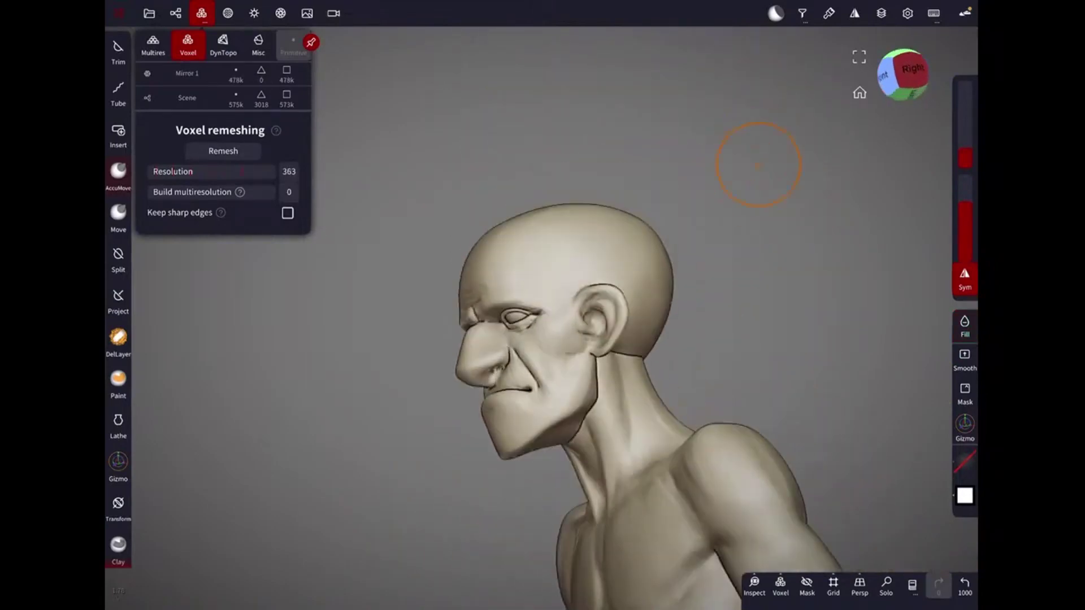
Isolate the head, duplicate it, and lasso-trim the copy into a cap over the skull.
key(s)
key(s)
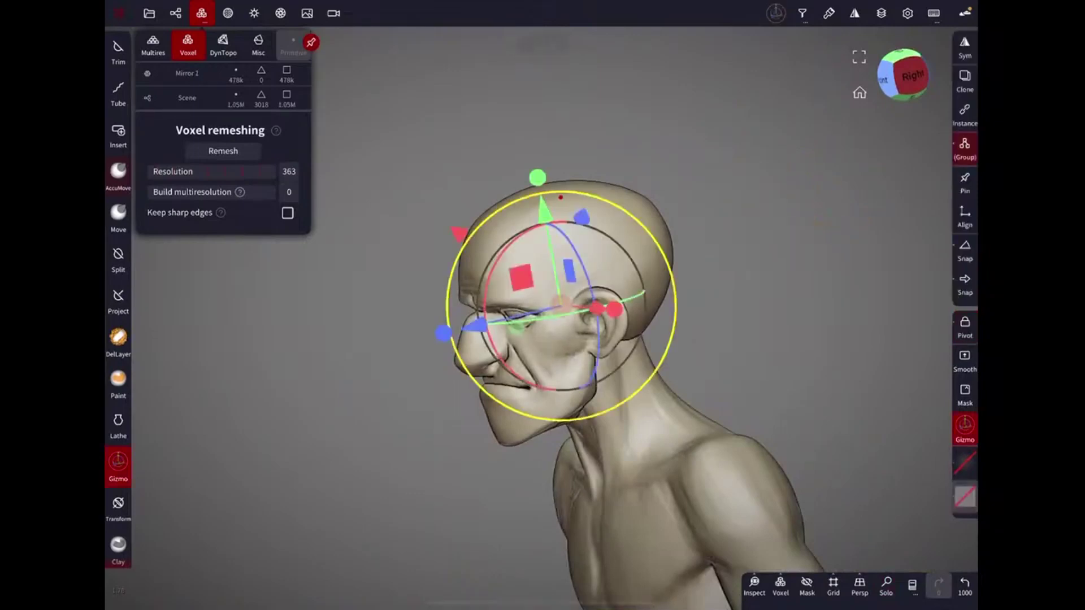
middle_drag(836, 184, 764, 192)
click(118, 52)
drag(437, 236, 339, 565)
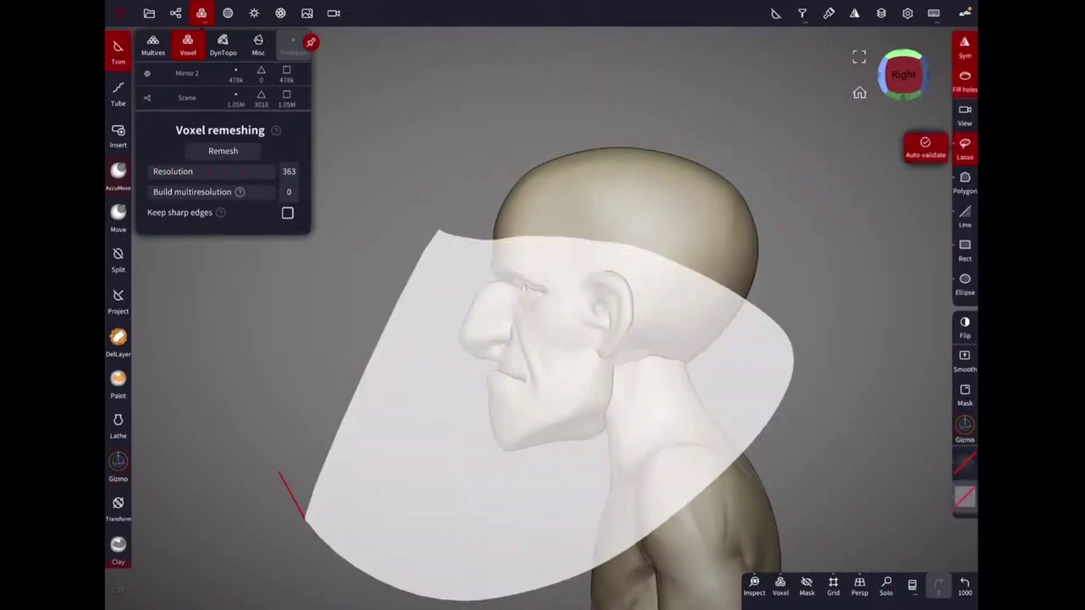
click(964, 585)
mouse_move(402, 246)
mouse_down()
mouse_move(582, 260)
mouse_move(271, 559)
mouse_up()
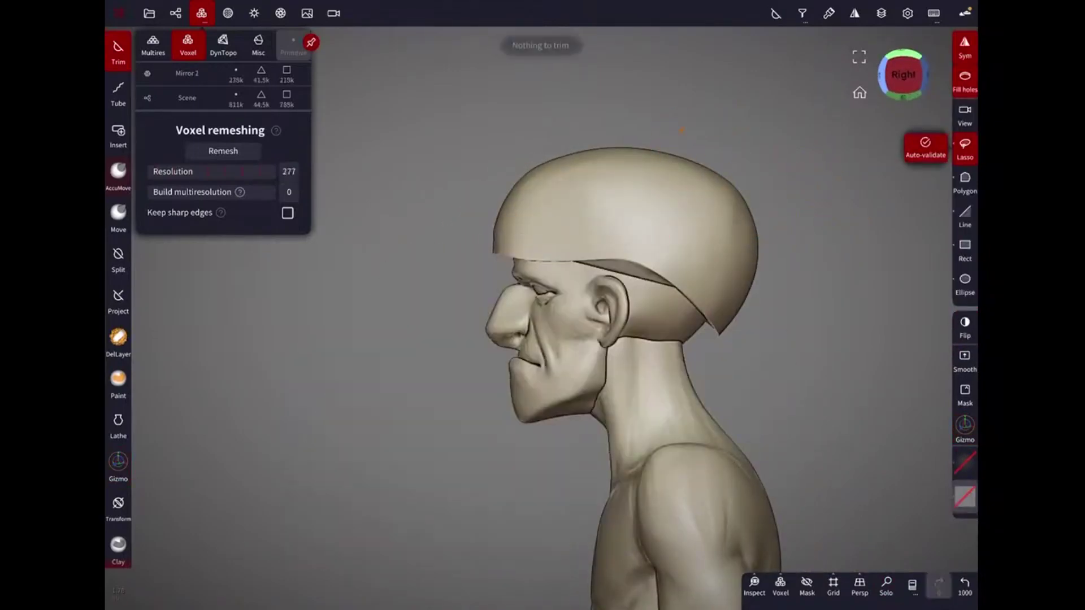
Voxel-remesh the cap at lower resolution 115, then smooth and reshape its rim.
click(176, 13)
drag(226, 171, 173, 171)
click(224, 151)
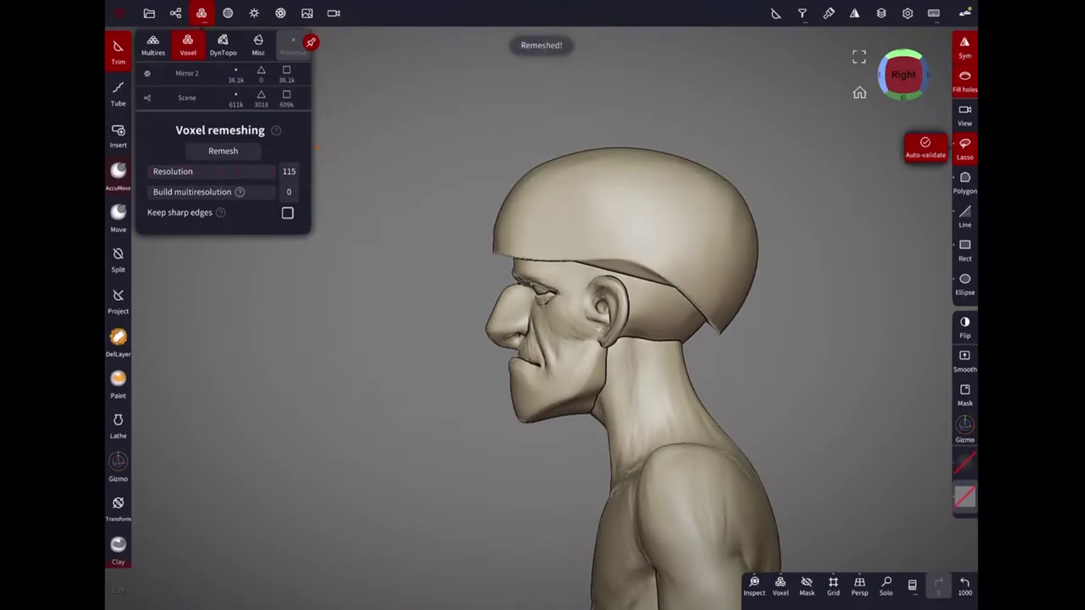
click(965, 359)
drag(695, 215, 746, 203)
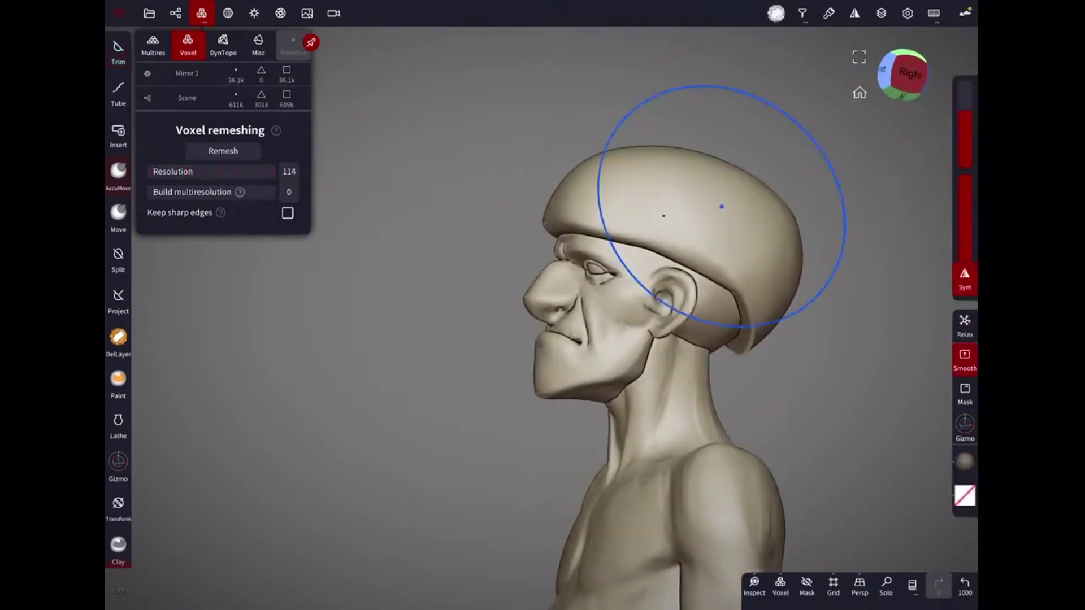
click(118, 212)
mouse_move(678, 279)
mouse_down()
mouse_move(515, 213)
mouse_move(642, 286)
mouse_move(561, 248)
mouse_up()
Push the top of the trial cap into shape with the Move brush.
drag(646, 472, 738, 157)
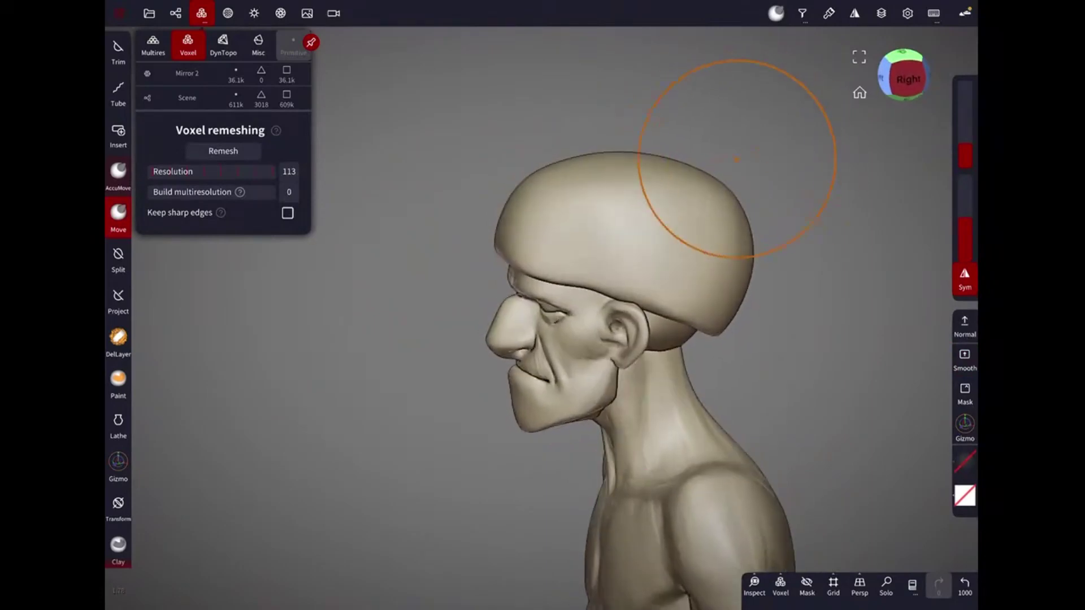
click(118, 464)
click(118, 212)
drag(650, 226, 694, 196)
click(118, 464)
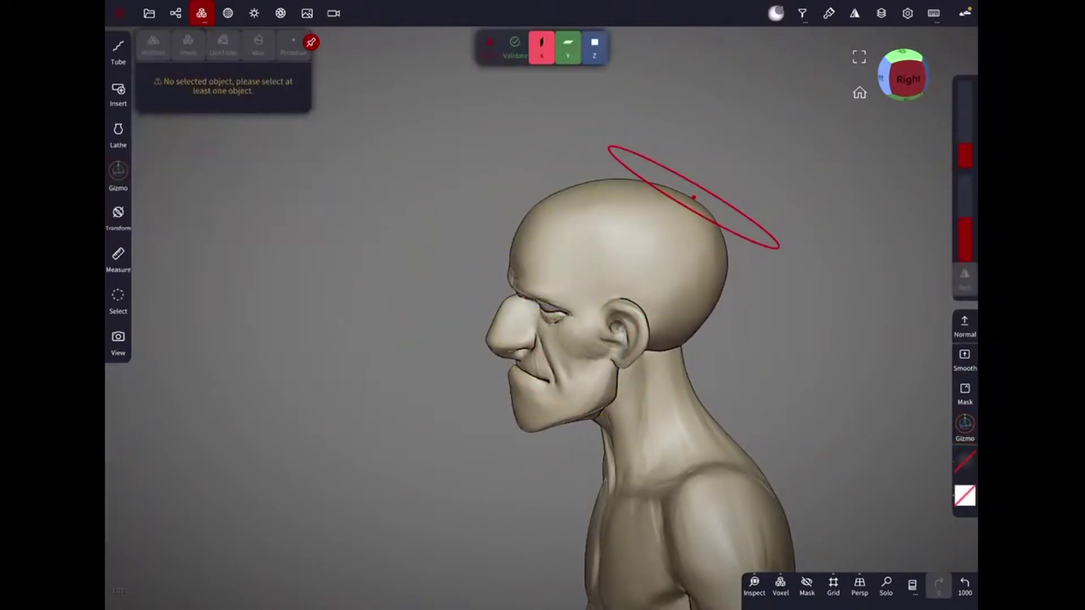
Add a new sphere, Sphere 1, and voxel-remesh it.
click(175, 13)
click(148, 45)
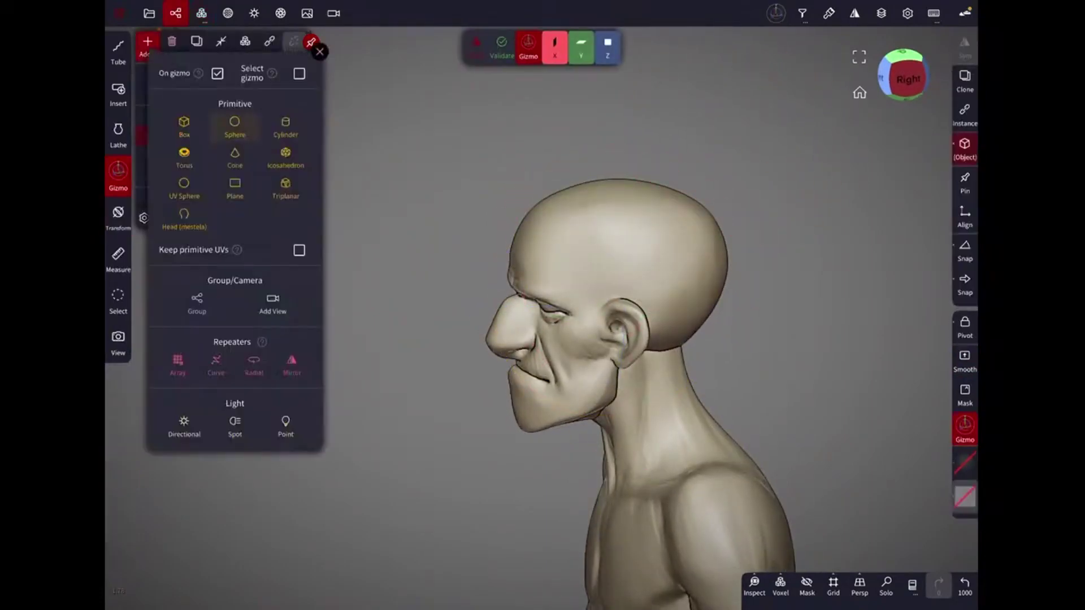
click(233, 125)
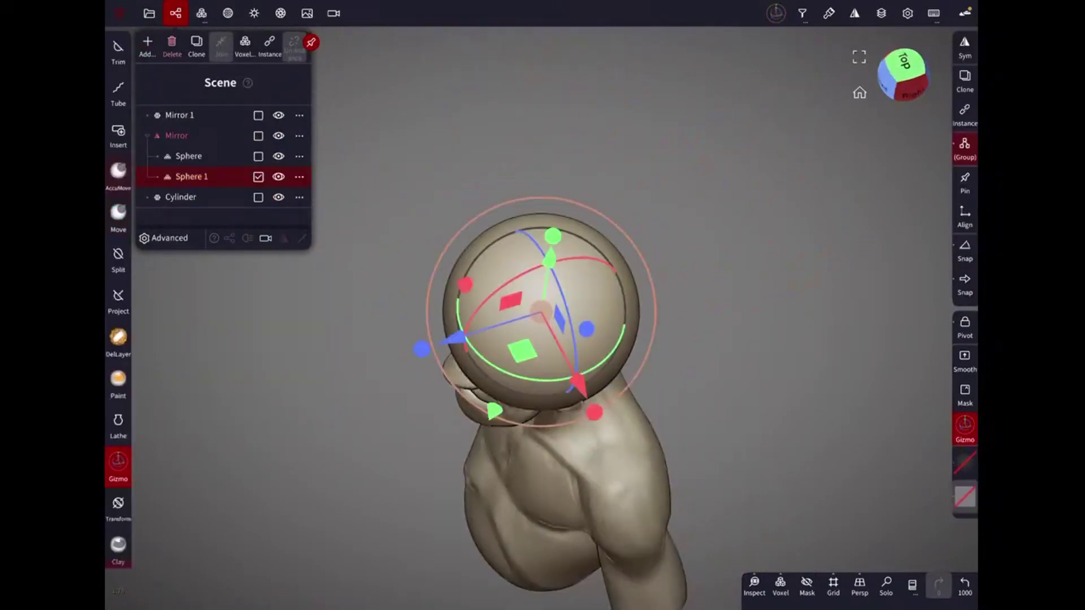
click(854, 13)
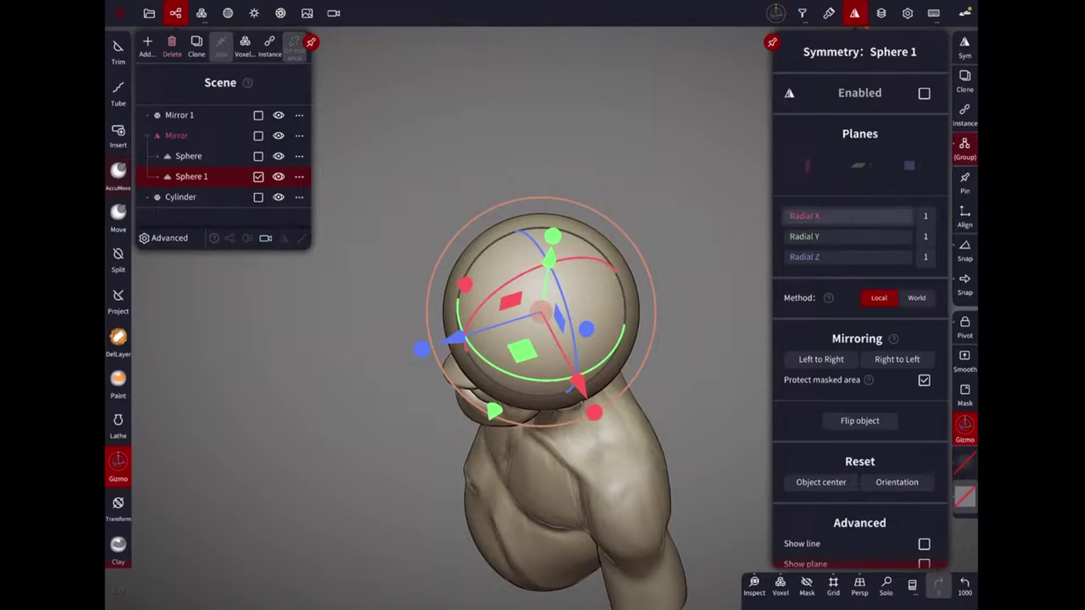
click(118, 215)
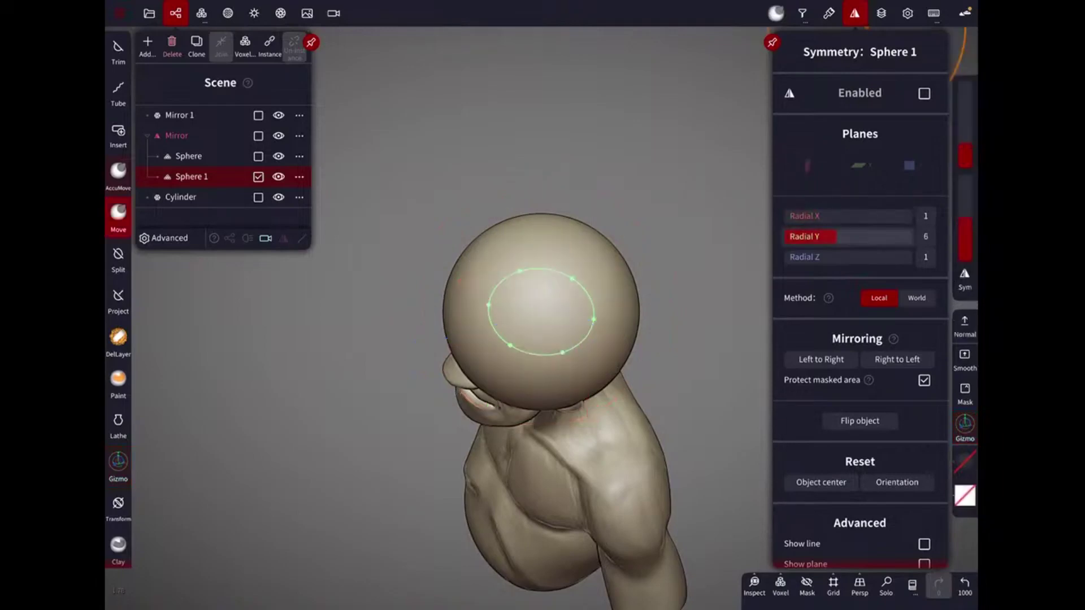
click(245, 45)
click(223, 148)
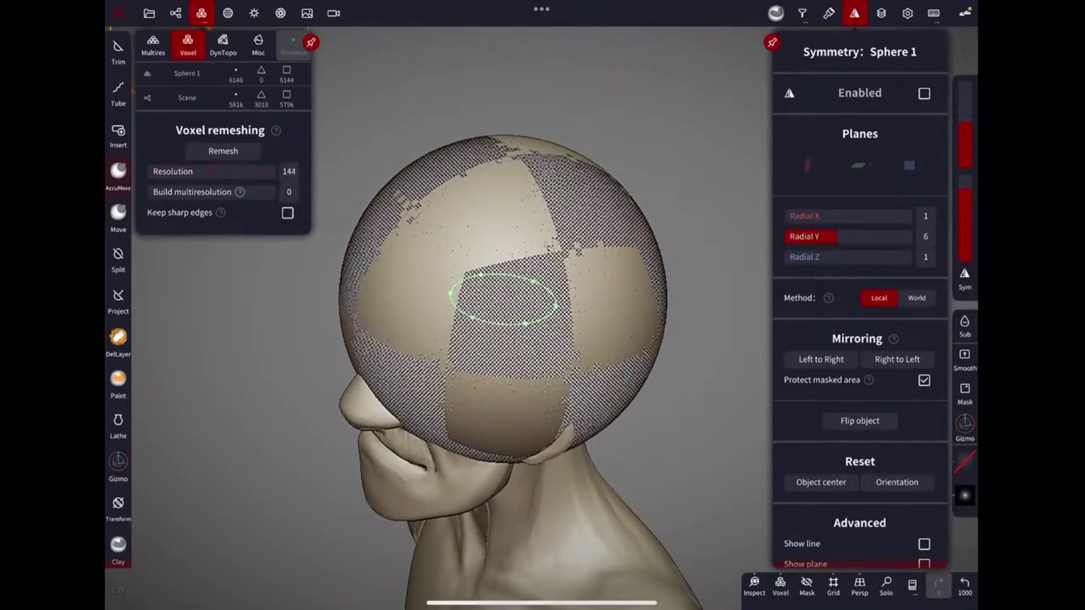
click(155, 41)
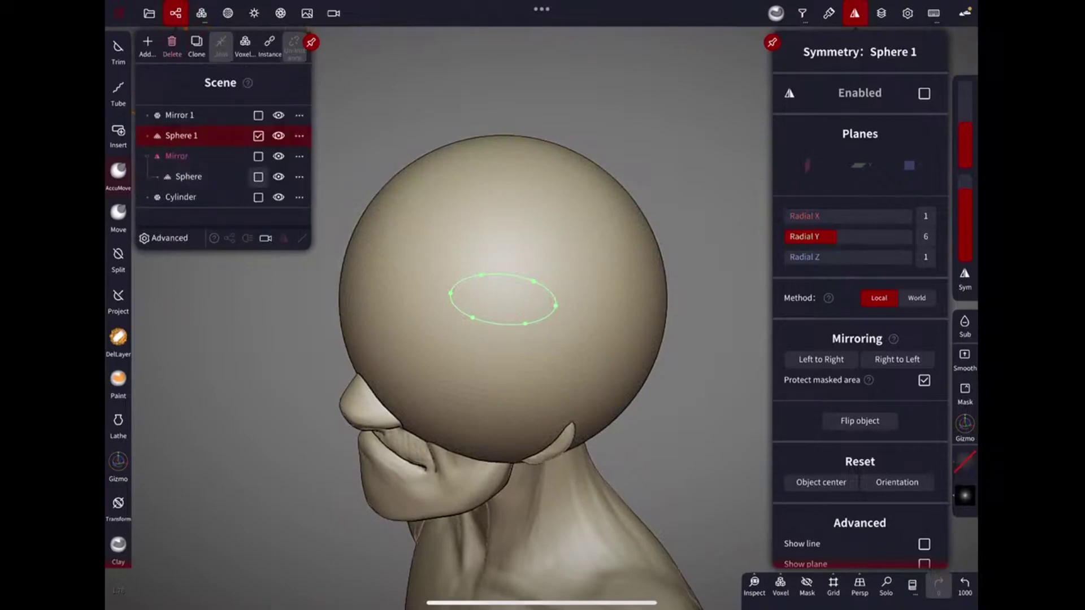
click(201, 13)
click(222, 151)
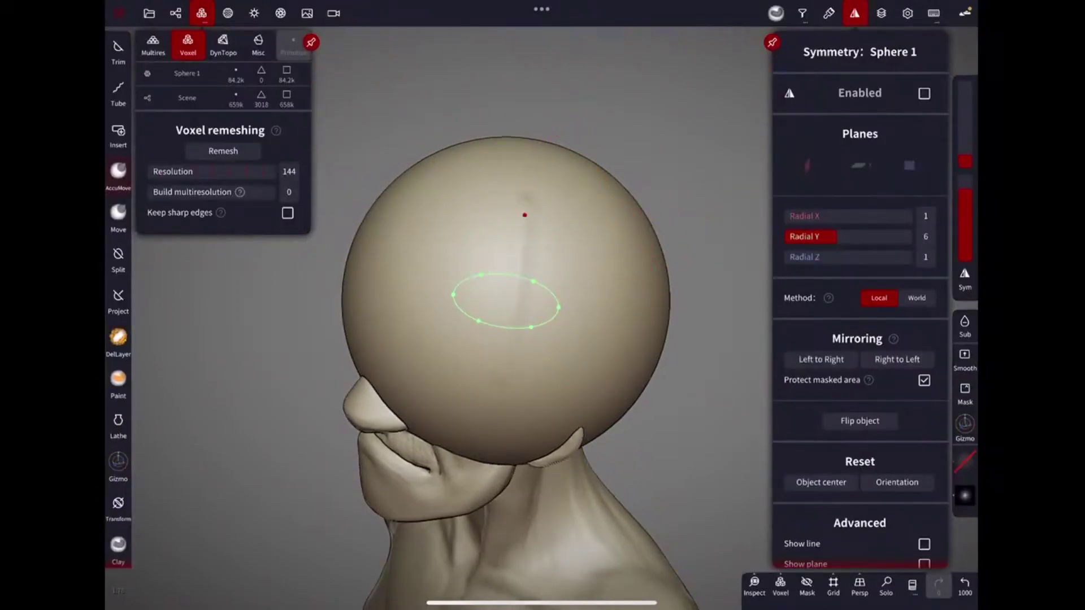
Carve six creased panel seams down the sphere using Radial Y symmetry 6.
key(ctrl+z)
middle_drag(524, 319, 479, 265)
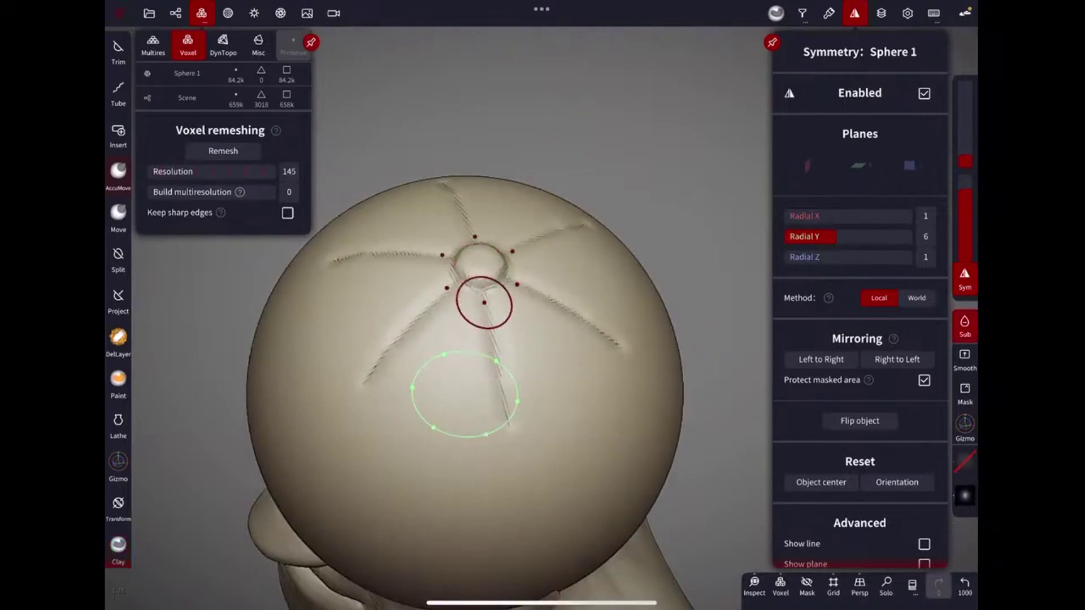
middle_drag(490, 350, 578, 222)
key(ctrl+z)
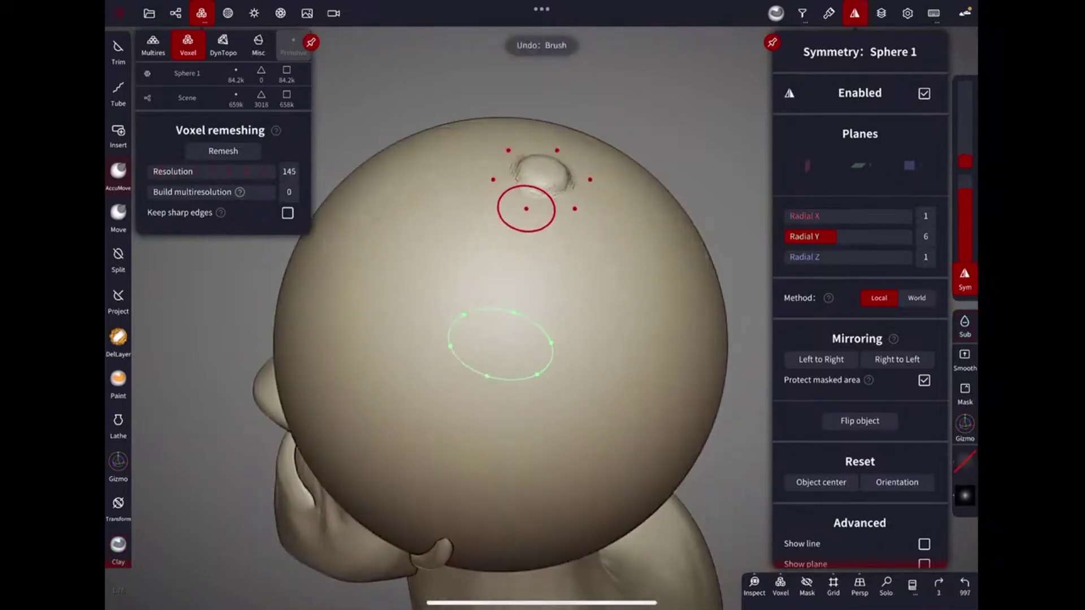
drag(526, 209, 468, 342)
mouse_move(467, 342)
middle_down()
mouse_move(605, 199)
mouse_move(509, 316)
middle_up()
Trim the sphere below the cap line into a grooved dome cap.
click(118, 51)
drag(263, 254, 695, 285)
mouse_move(695, 285)
middle_down()
mouse_move(489, 520)
mouse_move(456, 312)
middle_up()
key(ctrl+z)
drag(462, 336, 521, 249)
middle_drag(565, 396, 509, 282)
Remesh the grooved cap at resolution 149, disable symmetry, and use the Gizmo.
drag(211, 172, 237, 171)
click(223, 151)
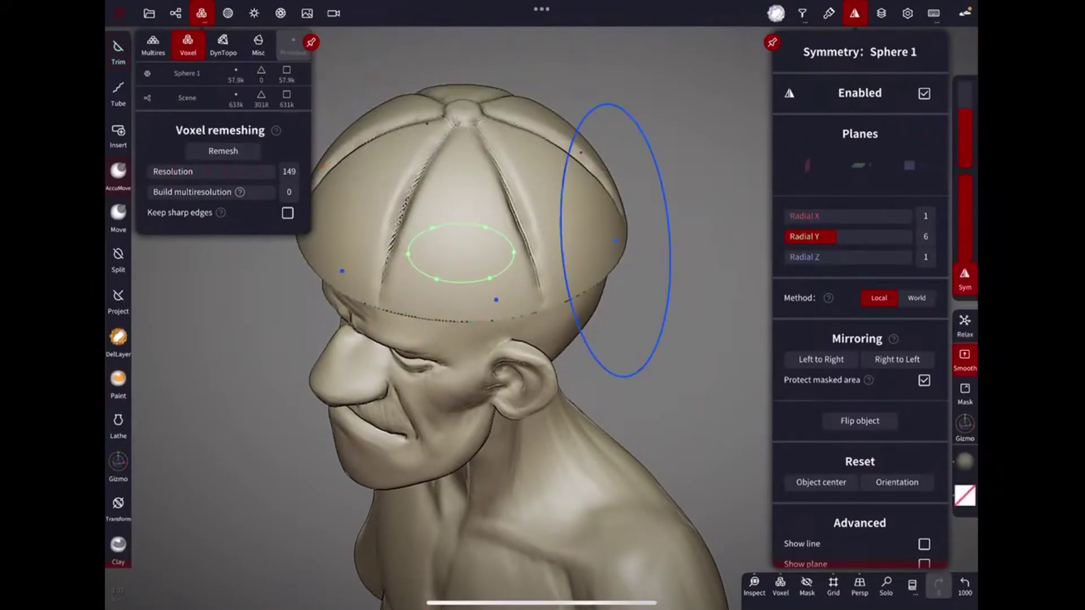
drag(565, 424, 452, 424)
click(118, 464)
click(924, 93)
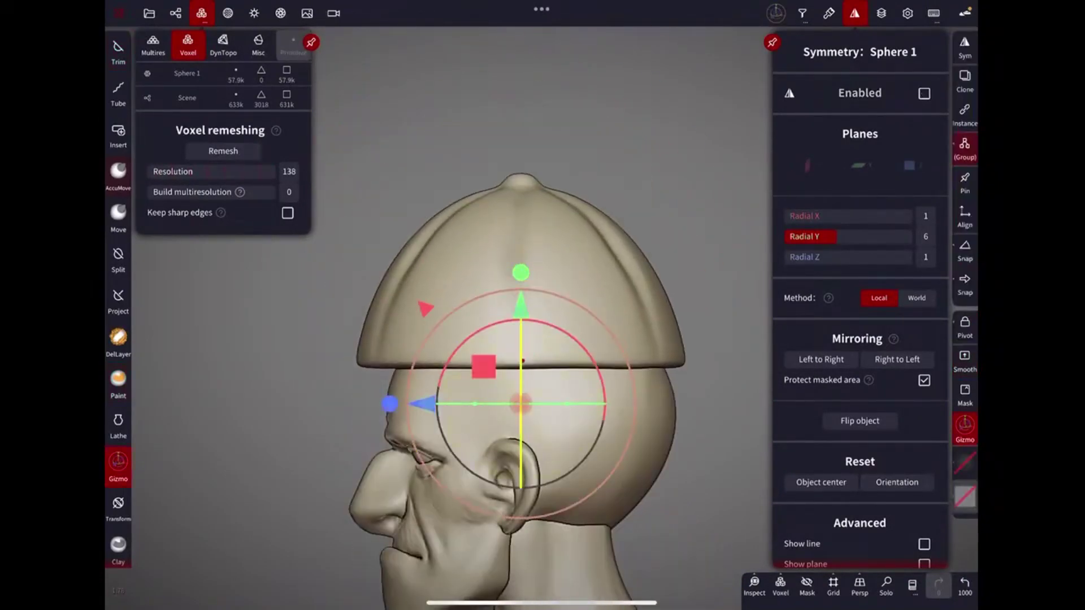
Re-enable radial symmetry around the cap with Radial Y set to 32.
mouse_move(621, 141)
mouse_down()
mouse_move(621, 255)
mouse_move(622, 186)
mouse_up()
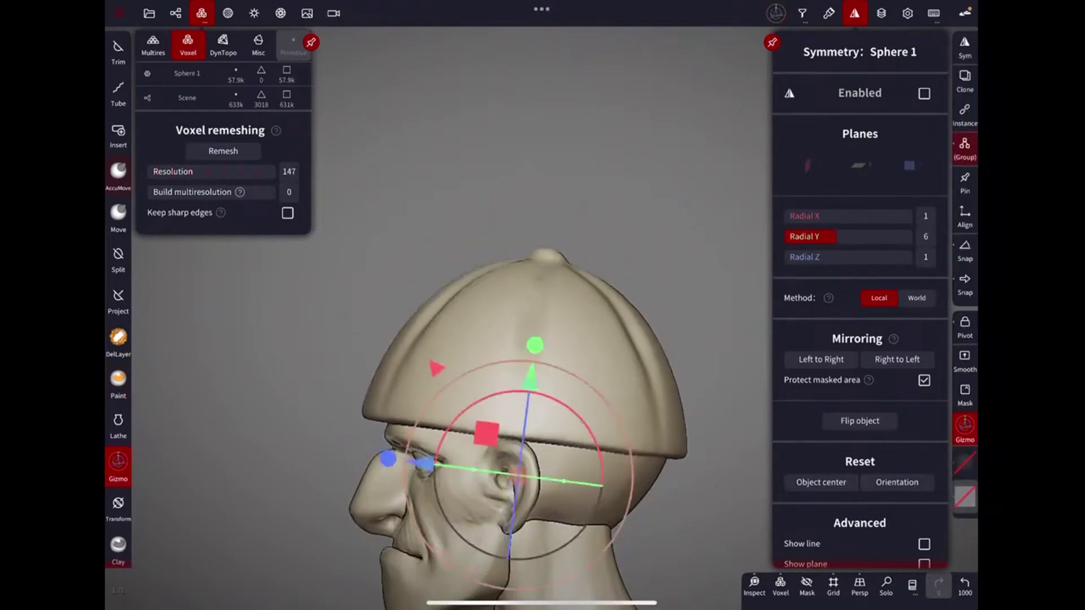
click(118, 212)
click(924, 94)
mouse_move(566, 254)
mouse_down()
mouse_move(566, 424)
mouse_move(557, 230)
mouse_move(458, 430)
mouse_up()
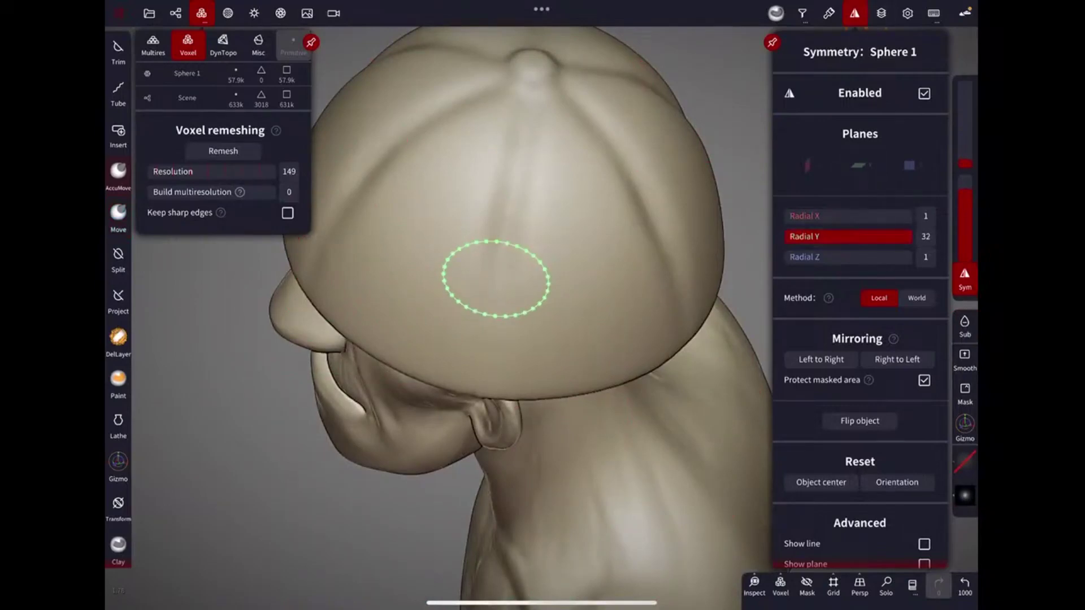
click(528, 248)
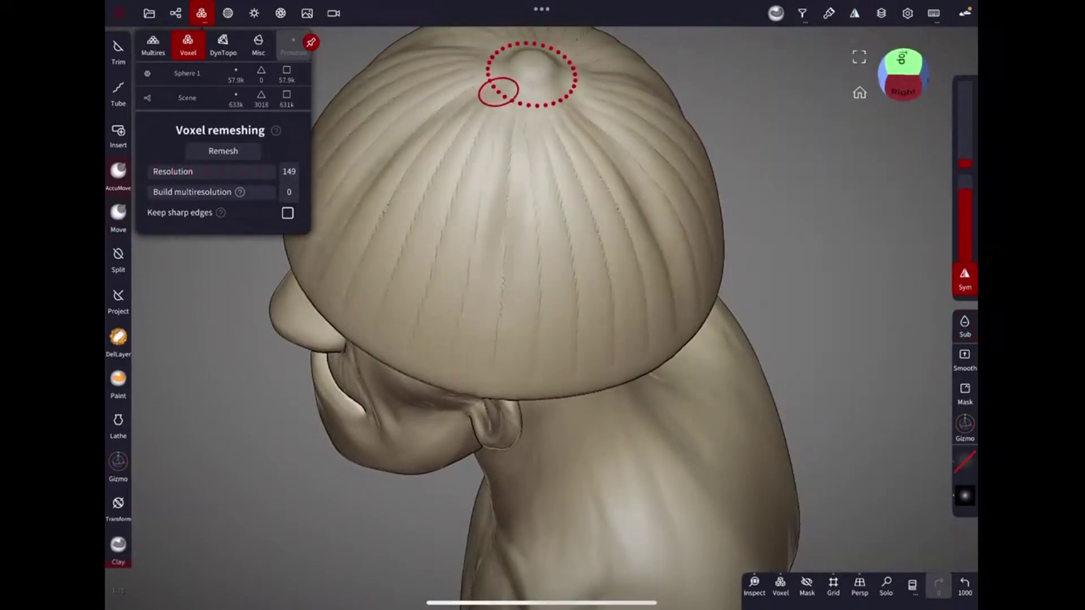
Crease dozens of radial grooves down from the cap's top button.
key(ctrl+z)
drag(607, 421, 591, 266)
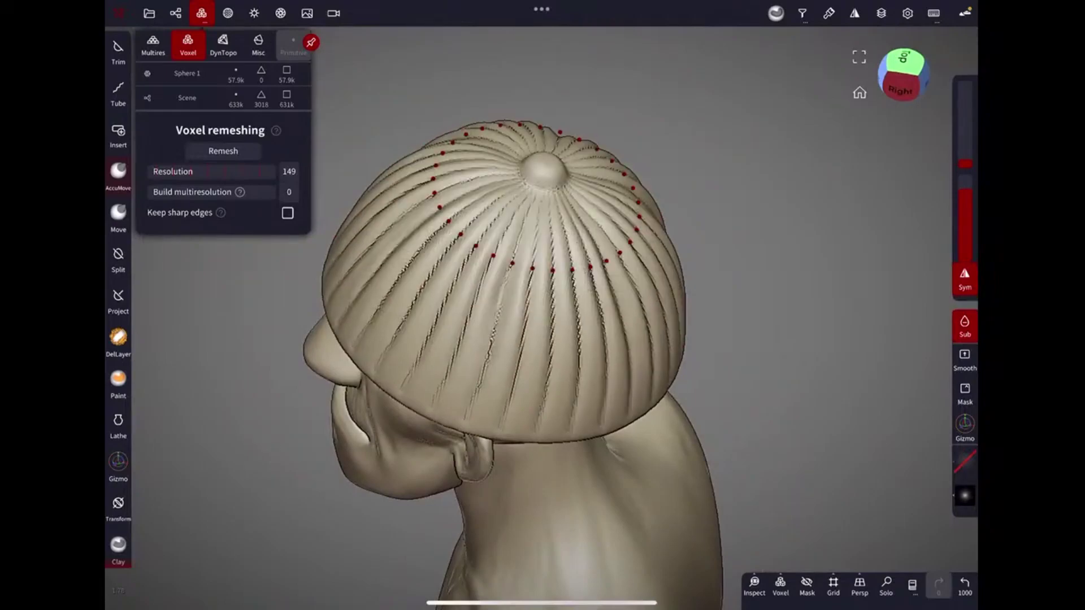
drag(791, 226, 791, 424)
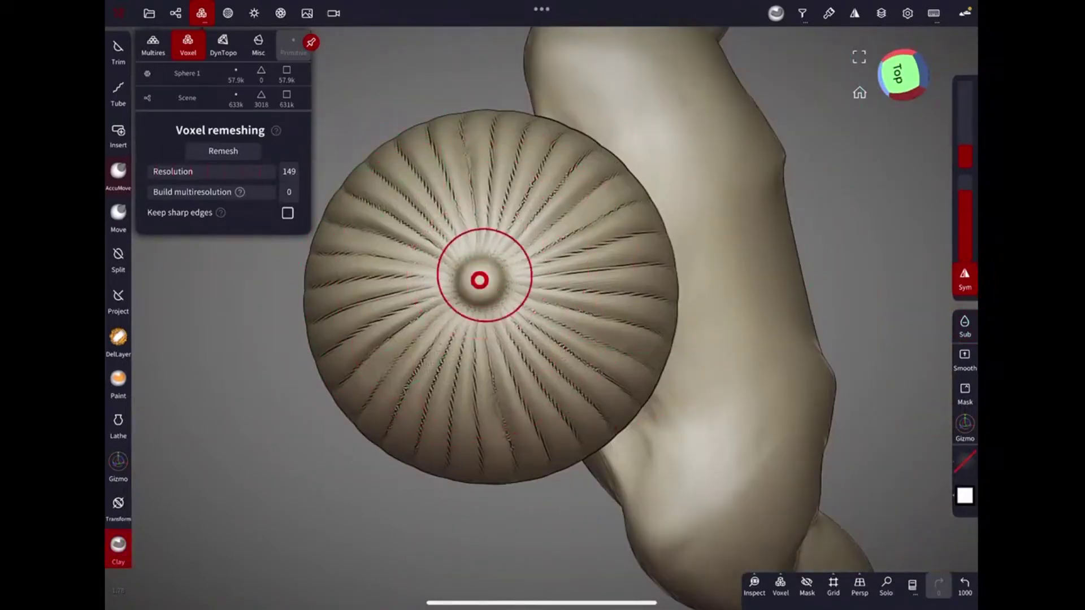
mouse_move(480, 279)
mouse_down()
mouse_move(622, 109)
mouse_move(620, 232)
mouse_up()
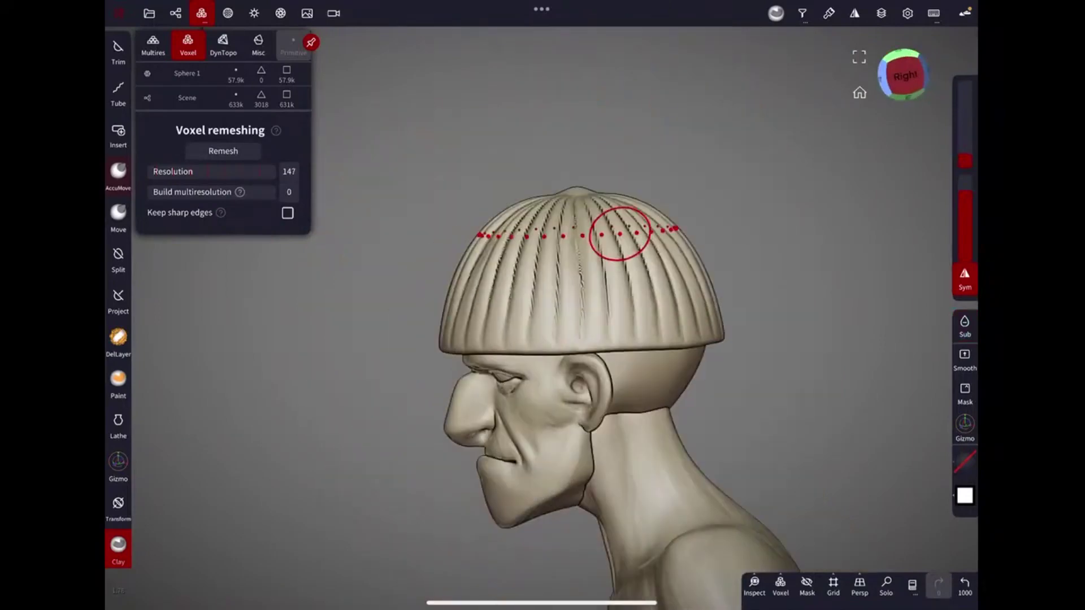
scroll(753, 434, up, 3)
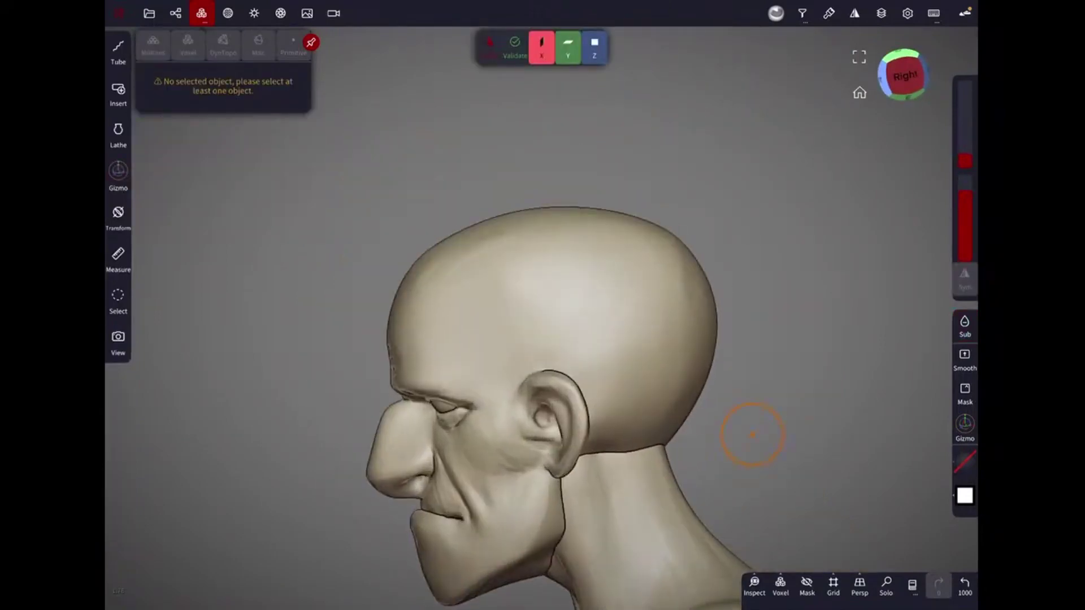
Lasso-trim the head copy down to the skull top and voxel-remesh the shell at 151.
click(554, 317)
key(ctrl+z)
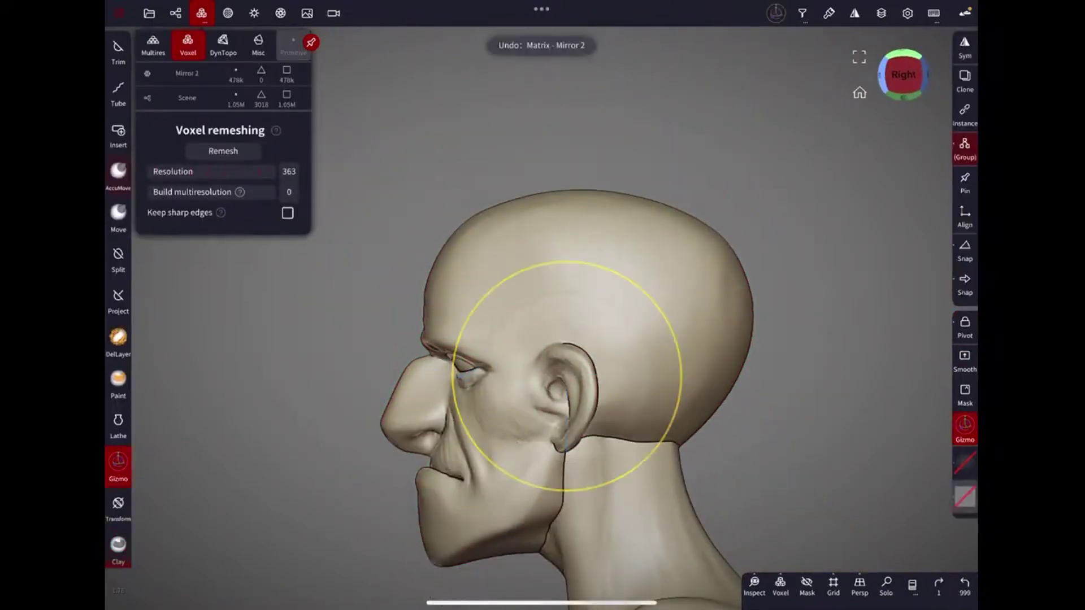
click(939, 585)
click(118, 51)
drag(365, 294, 389, 288)
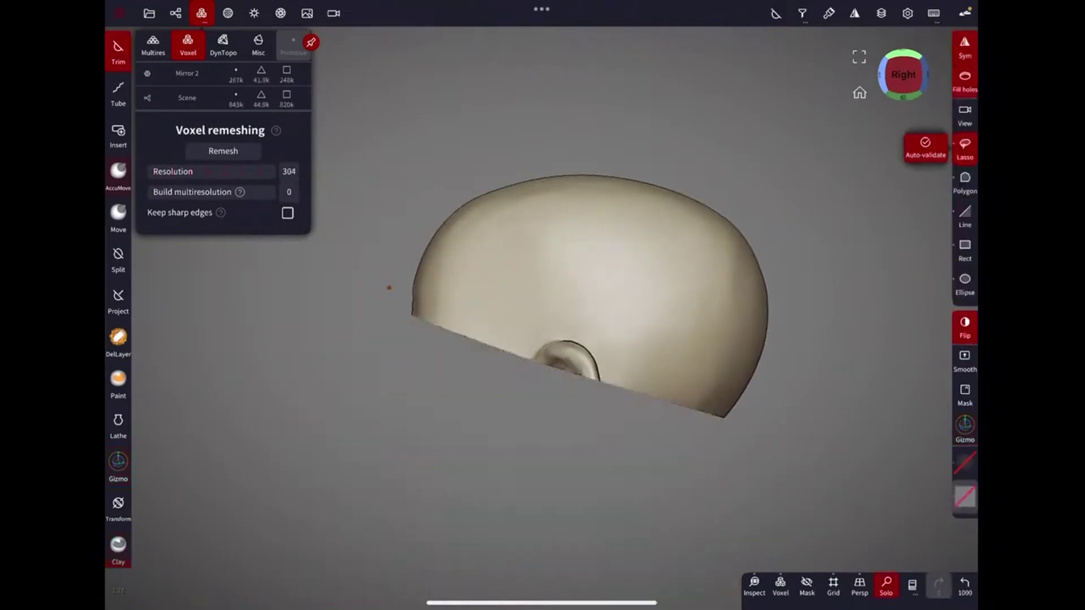
click(175, 13)
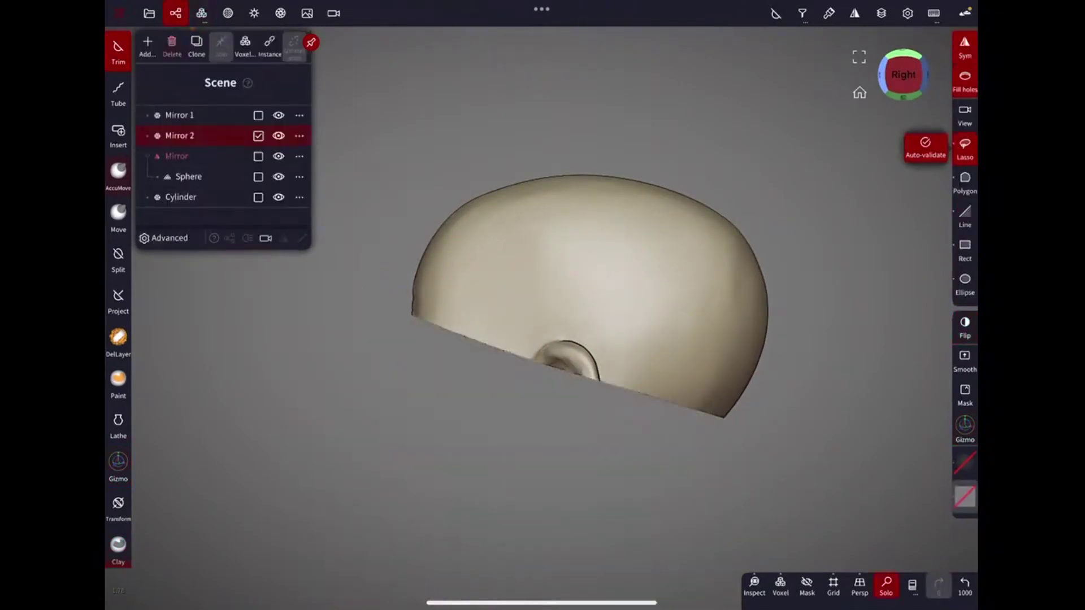
click(201, 13)
drag(215, 171, 226, 171)
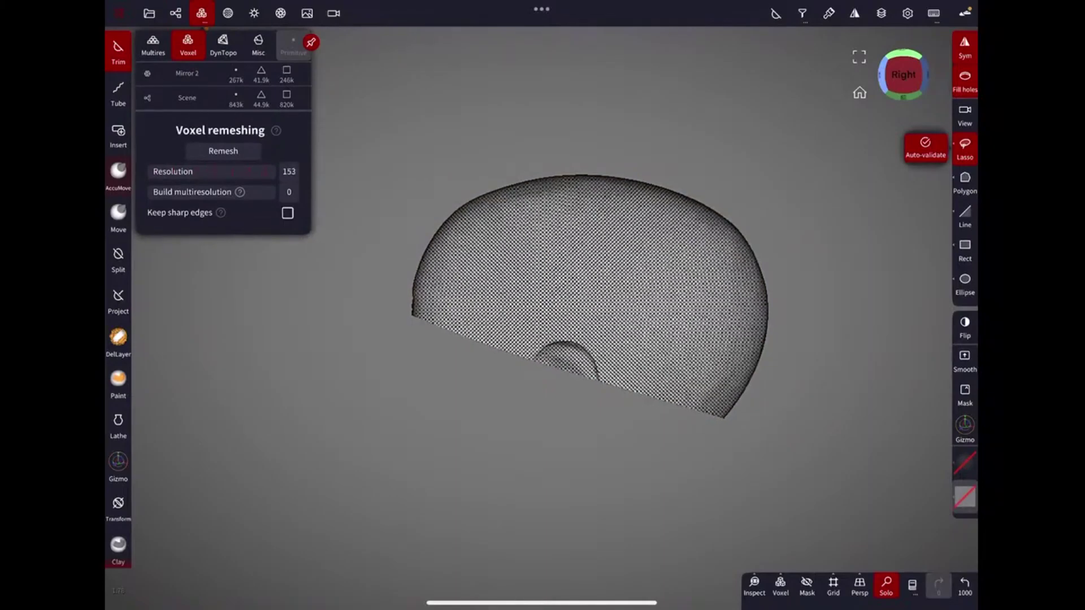
click(224, 151)
Line-trim the skull shell straight across above the brow and ear, checking from the right side.
click(118, 53)
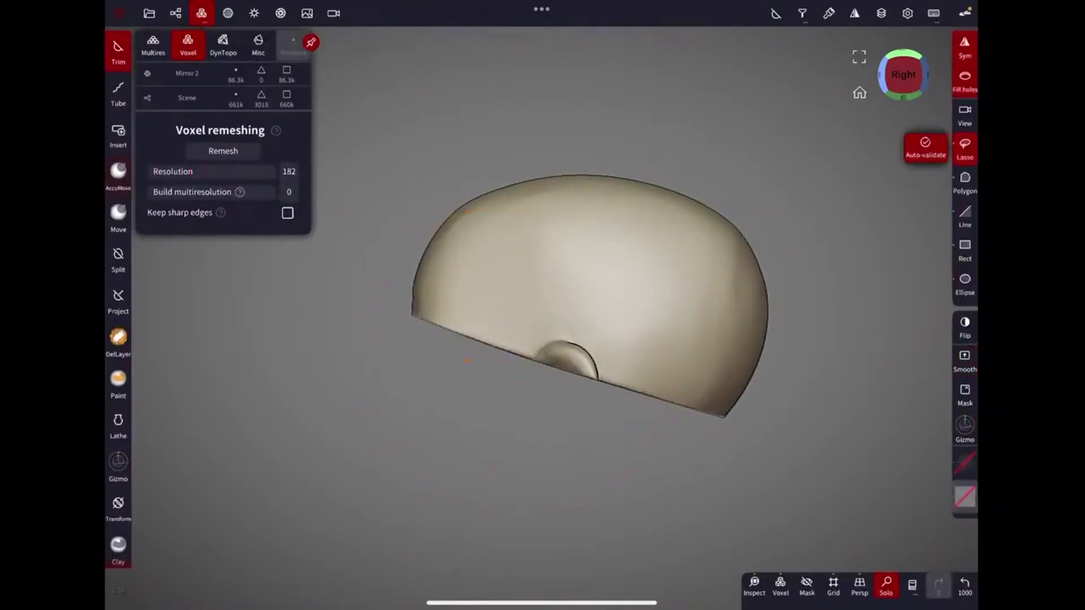
click(118, 215)
click(886, 587)
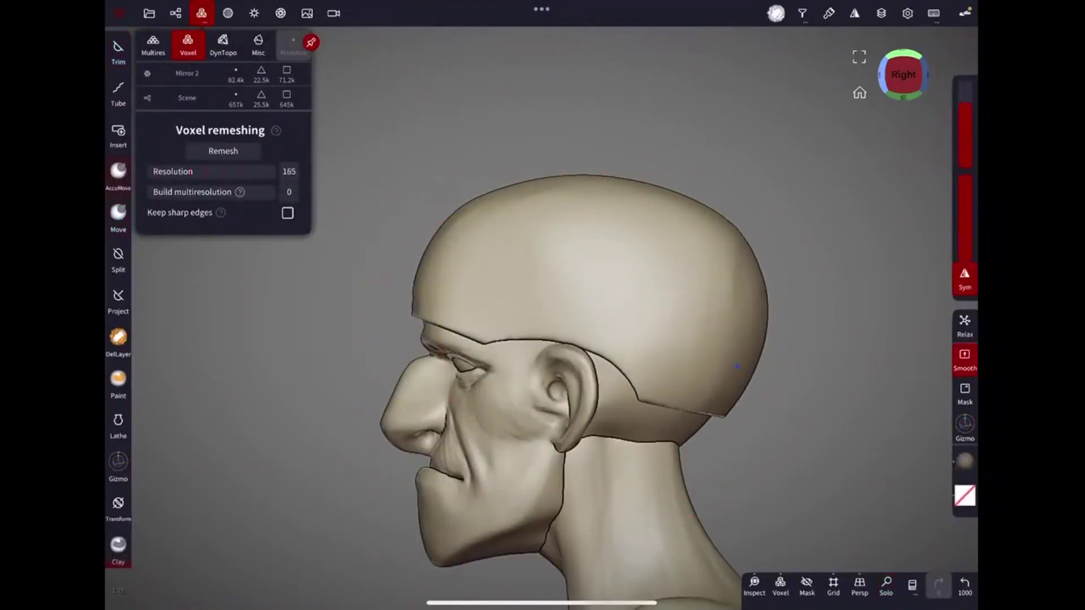
click(118, 52)
drag(351, 345, 706, 272)
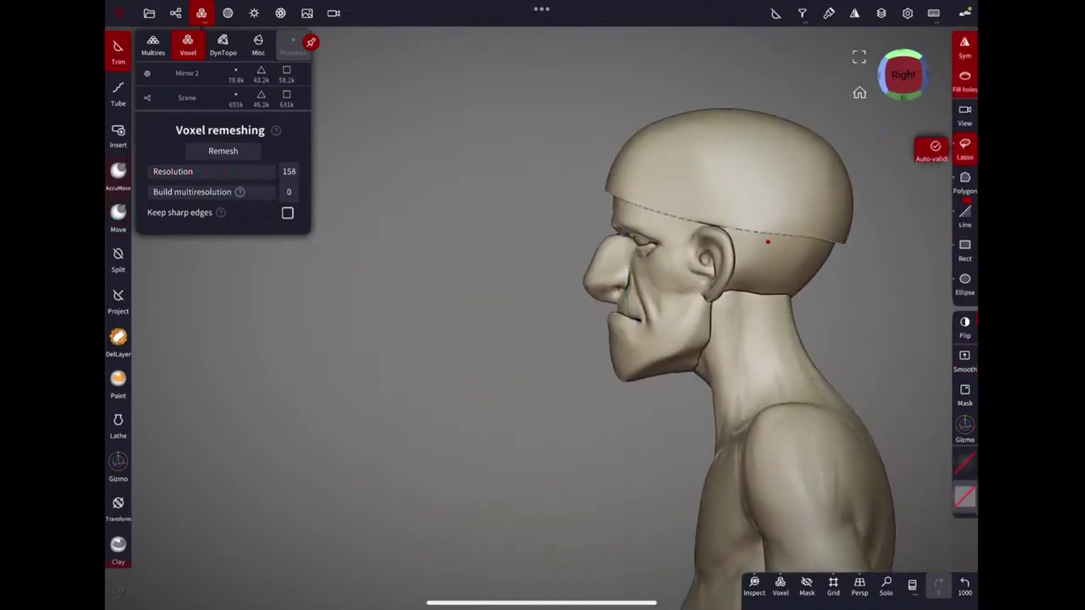
drag(765, 240, 752, 307)
click(903, 73)
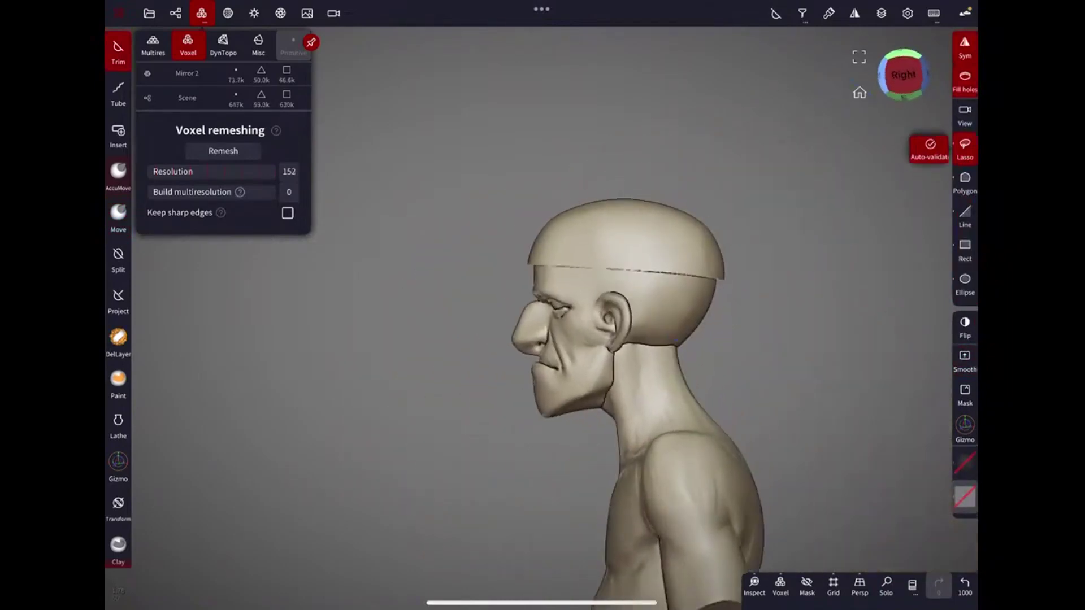
click(509, 124)
scroll(606, 304, up, 5)
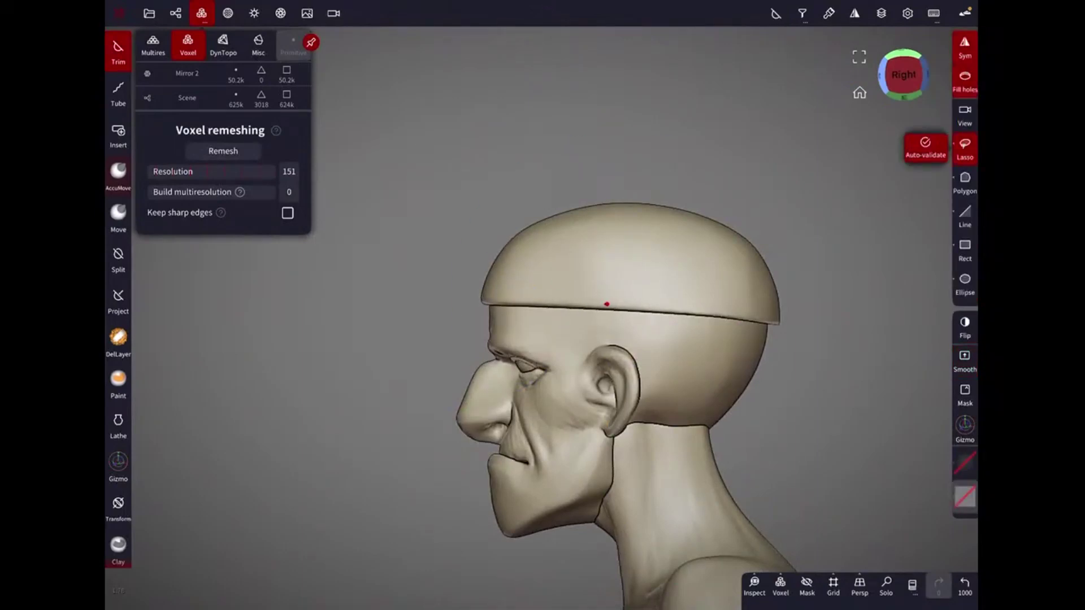
Flatten the skull shell into a flat cap with Move and the Gizmo.
click(119, 215)
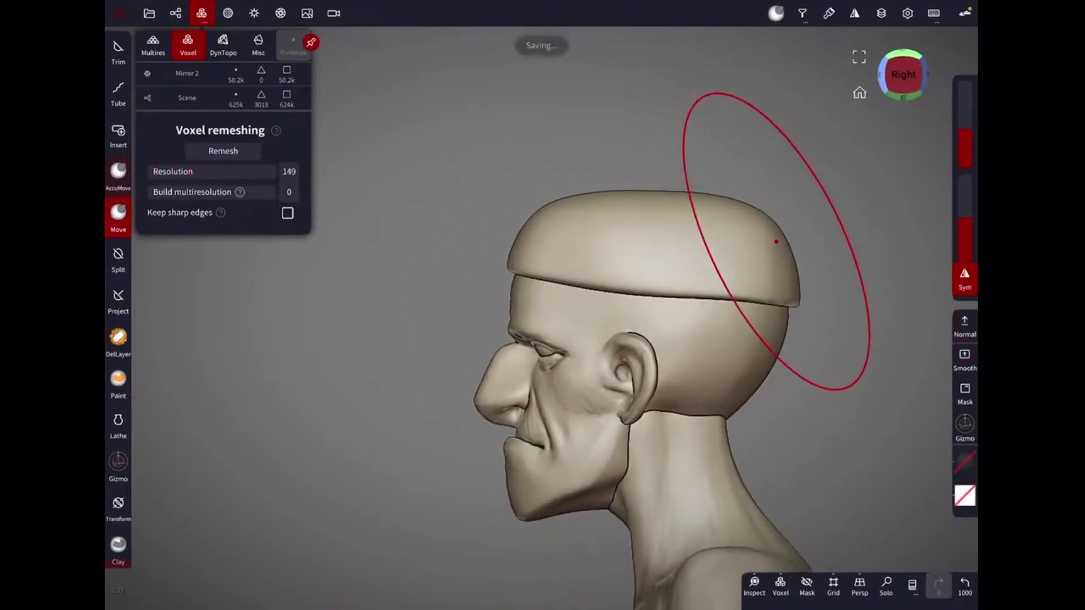
click(118, 462)
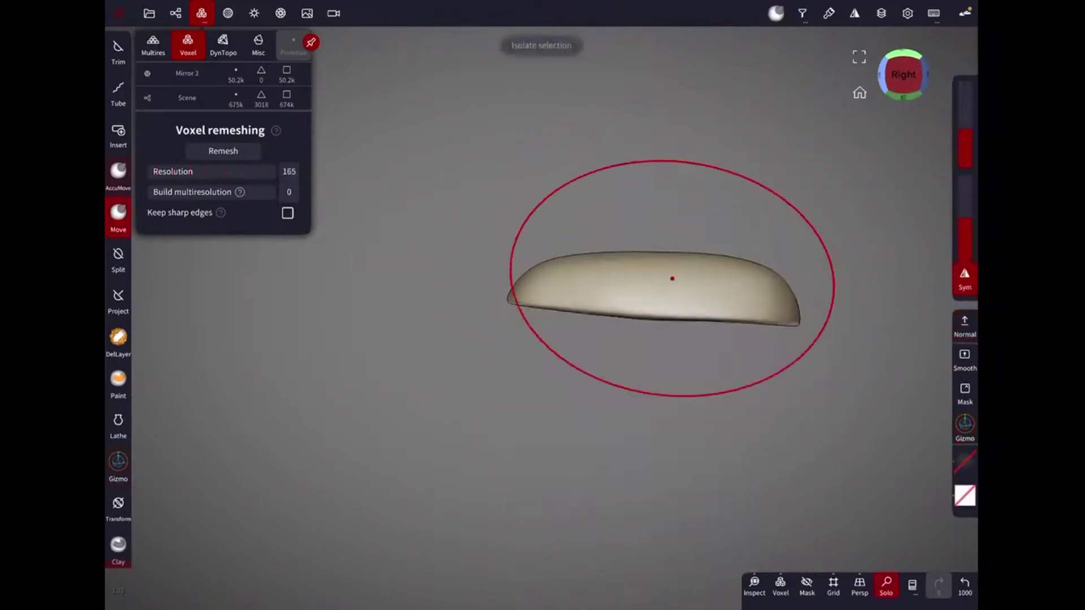
mouse_move(260, 266)
mouse_down()
mouse_move(727, 291)
mouse_move(686, 133)
mouse_move(732, 431)
mouse_move(412, 303)
mouse_move(702, 213)
mouse_move(646, 300)
mouse_move(685, 279)
mouse_move(608, 208)
mouse_move(685, 169)
mouse_move(733, 227)
mouse_move(513, 271)
mouse_up()
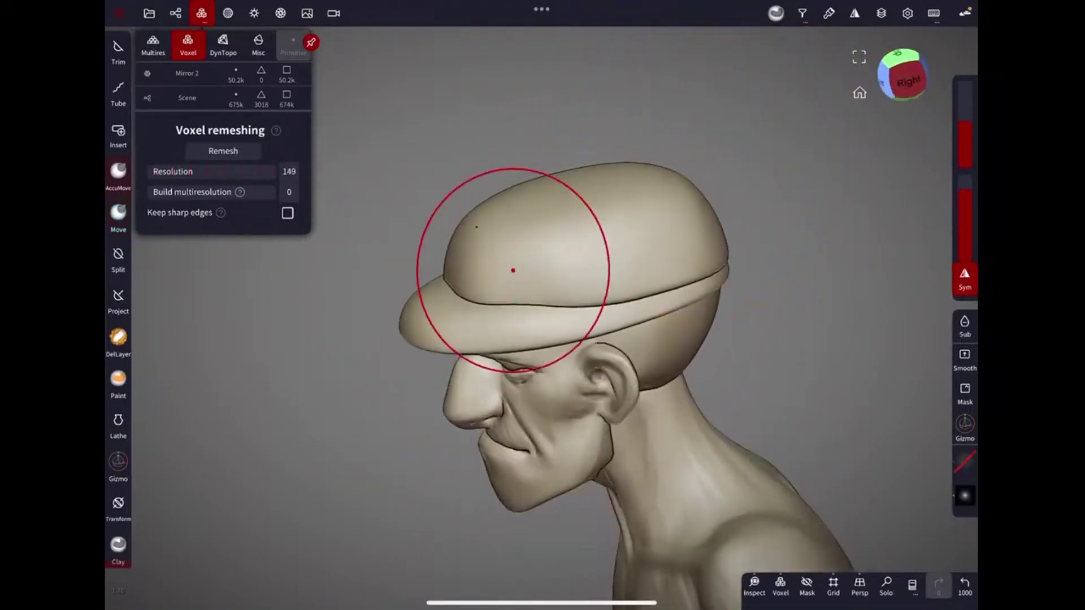
mouse_move(638, 208)
mouse_down()
mouse_move(731, 226)
mouse_move(690, 388)
mouse_up()
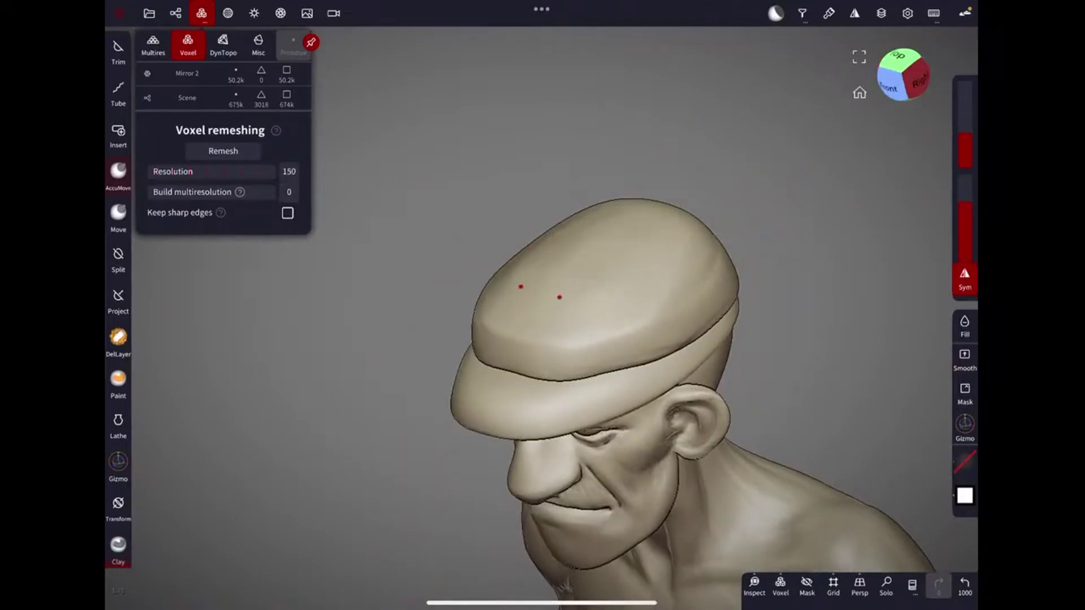
drag(521, 287, 791, 158)
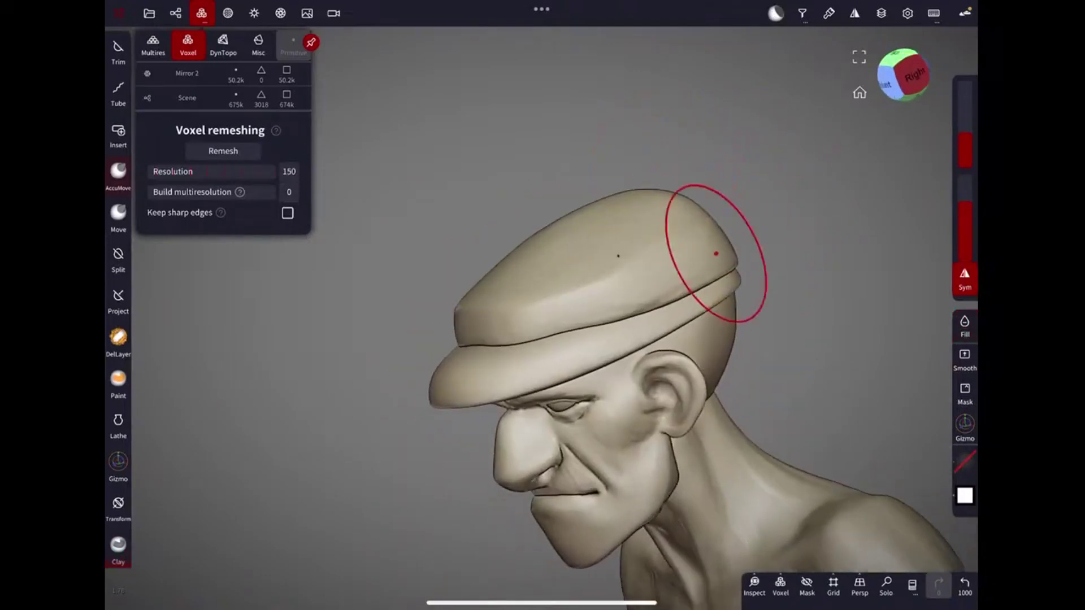
drag(703, 254, 476, 275)
Select the forward-jutting flat disc brim and show it in Solo.
click(118, 215)
mouse_move(532, 246)
mouse_down()
mouse_move(508, 279)
mouse_move(706, 181)
mouse_up()
click(460, 265)
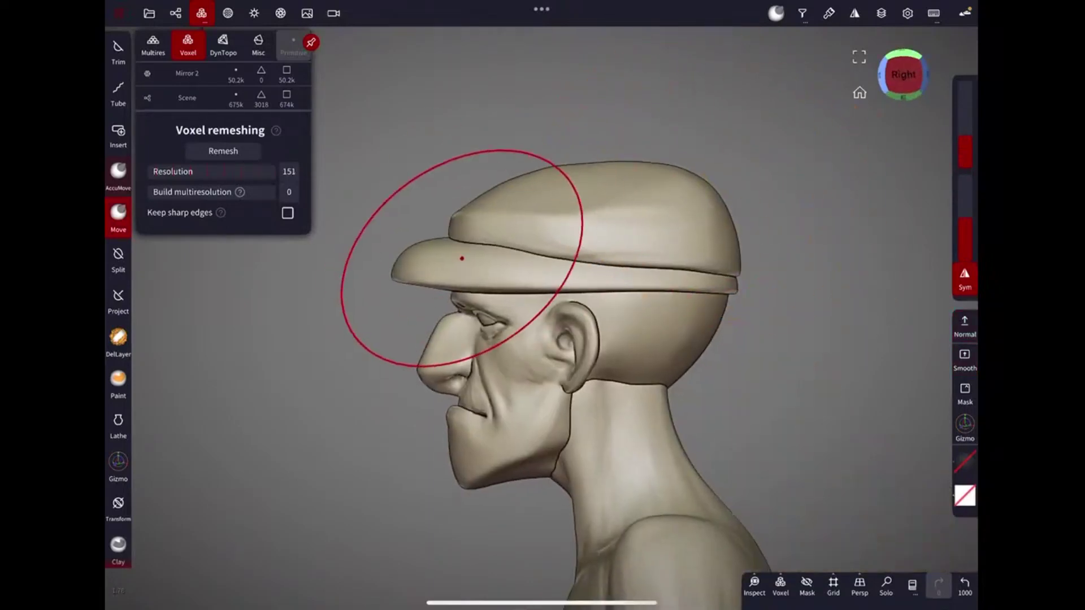
drag(460, 265, 774, 146)
click(886, 586)
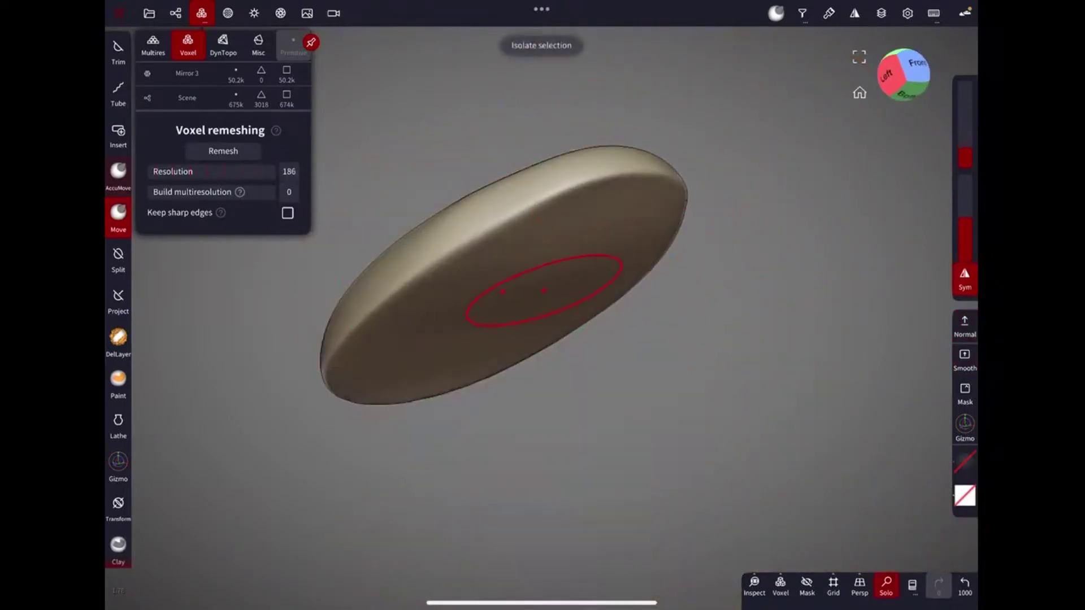
Inspect the brim from below, show the whole character, and push the cap rounder.
drag(563, 367, 562, 206)
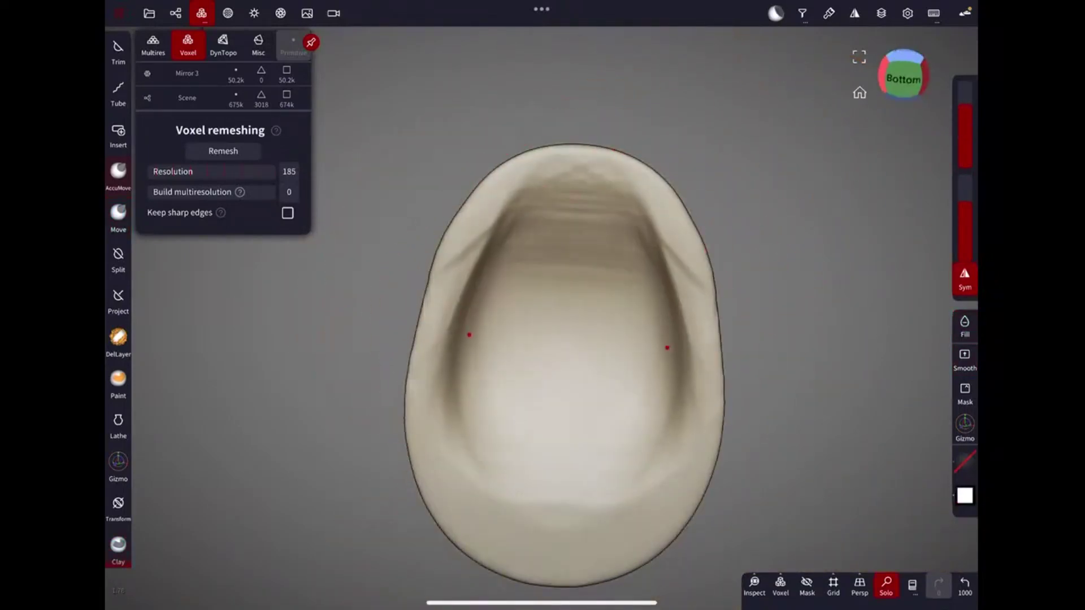
mouse_move(562, 426)
mouse_down()
mouse_move(621, 283)
mouse_move(706, 226)
mouse_up()
click(886, 586)
click(118, 214)
mouse_move(633, 165)
mouse_down()
mouse_move(702, 157)
mouse_move(506, 212)
mouse_up()
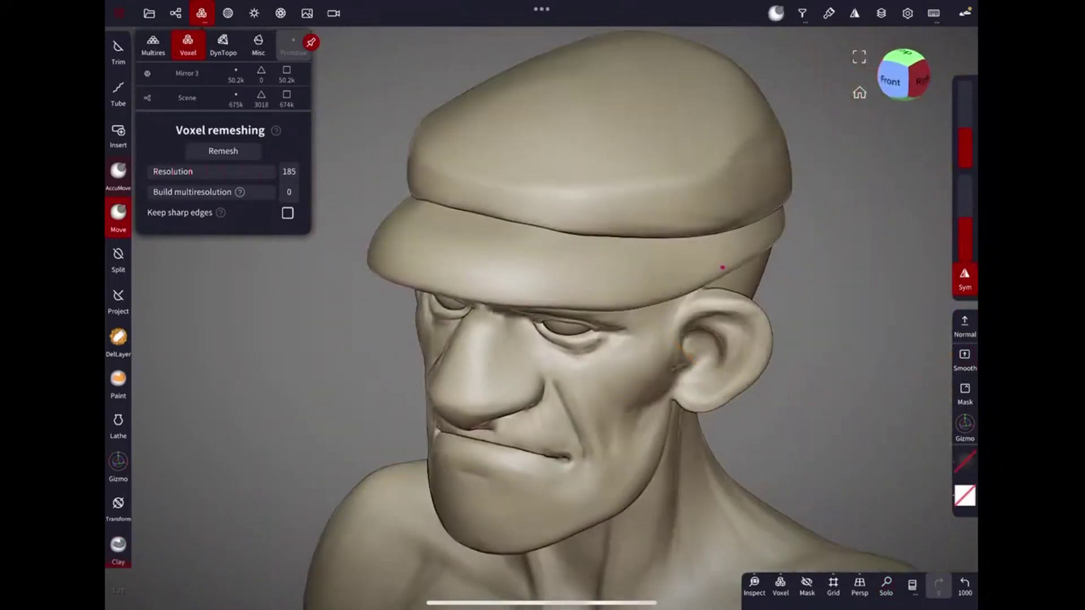
mouse_move(653, 217)
mouse_down()
mouse_move(678, 243)
mouse_move(655, 222)
mouse_up()
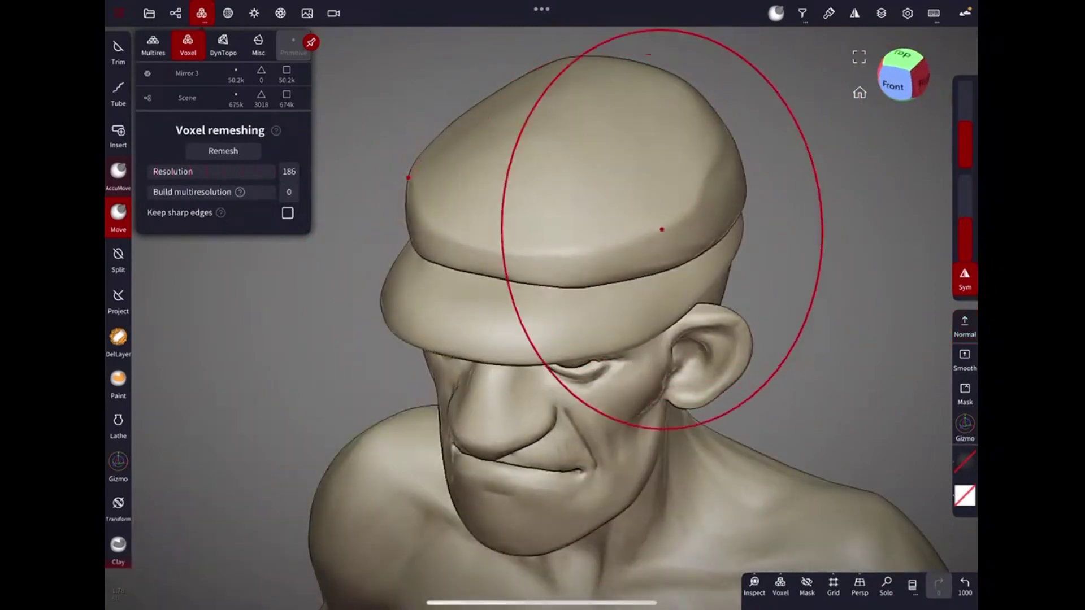
Select the cap crown and brim, then undo the last two Move adjustments.
click(667, 223)
click(118, 215)
mouse_move(768, 168)
mouse_down()
mouse_move(518, 225)
mouse_move(637, 96)
mouse_up()
click(766, 286)
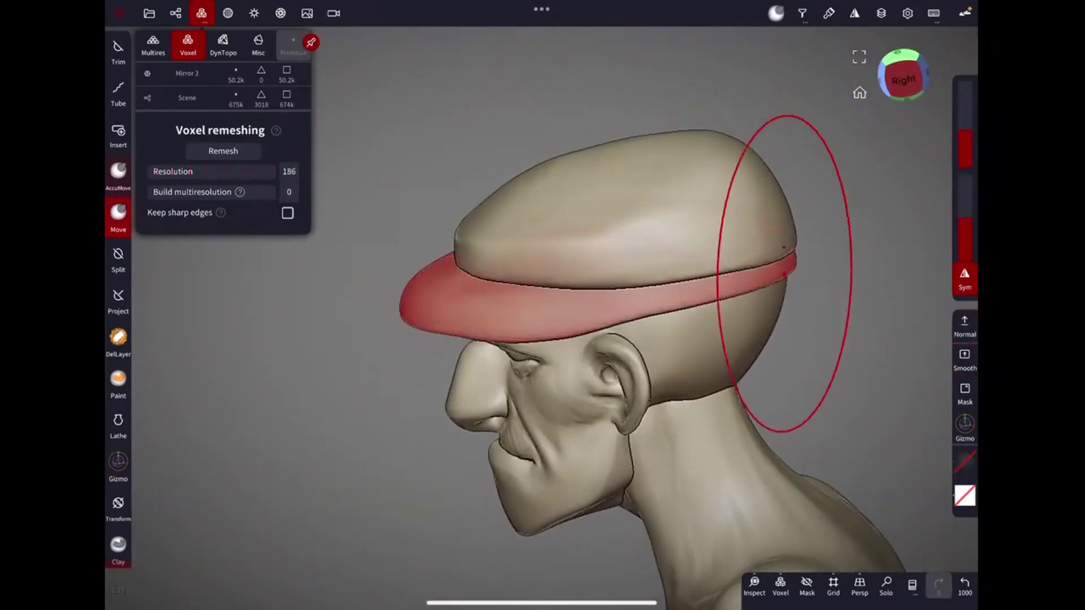
drag(775, 249, 654, 292)
drag(470, 313, 593, 327)
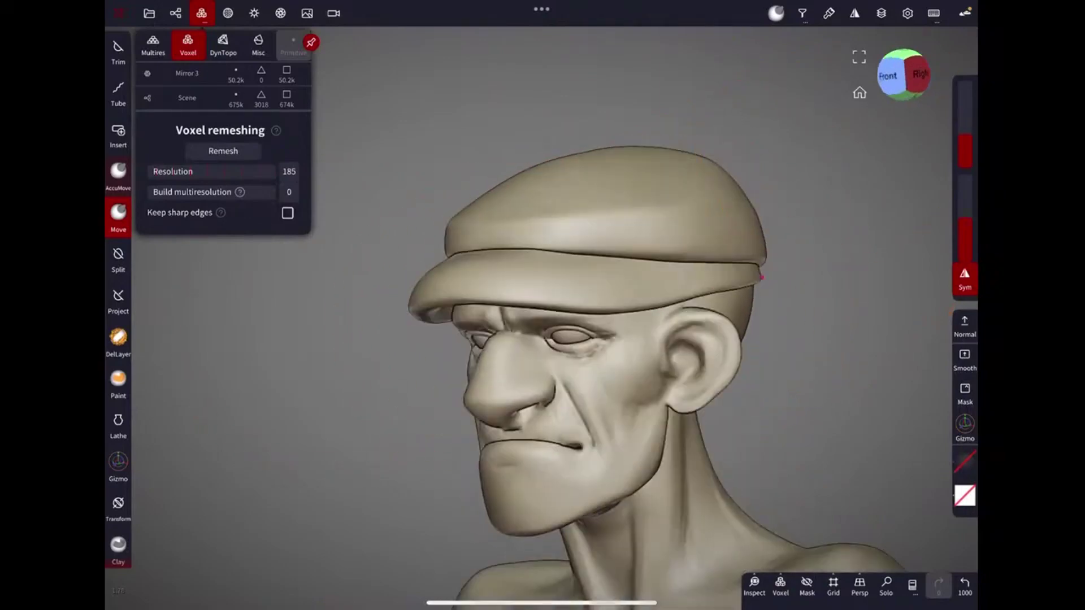
drag(566, 235, 787, 266)
key(ctrl+z)
key(ctrl+z)
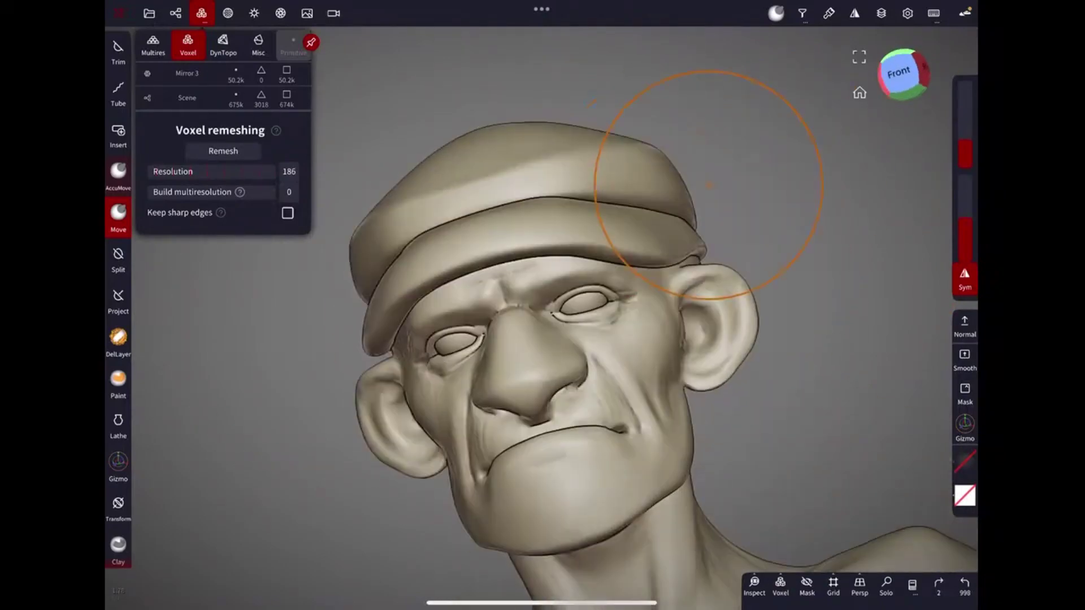
Select the bald head and show it alone in Solo.
drag(696, 280, 618, 209)
click(564, 242)
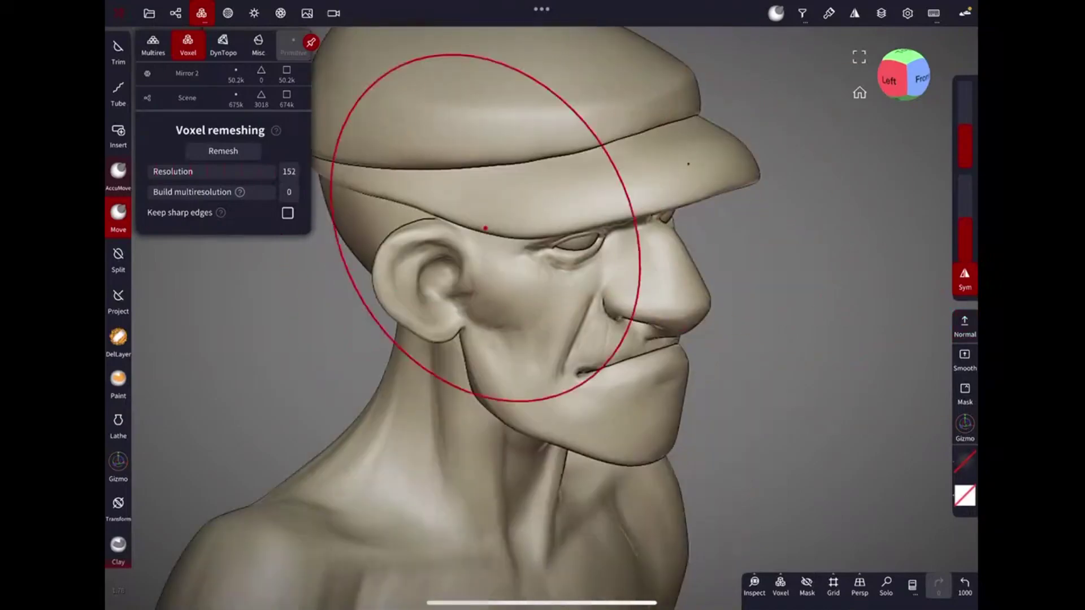
drag(585, 232, 485, 228)
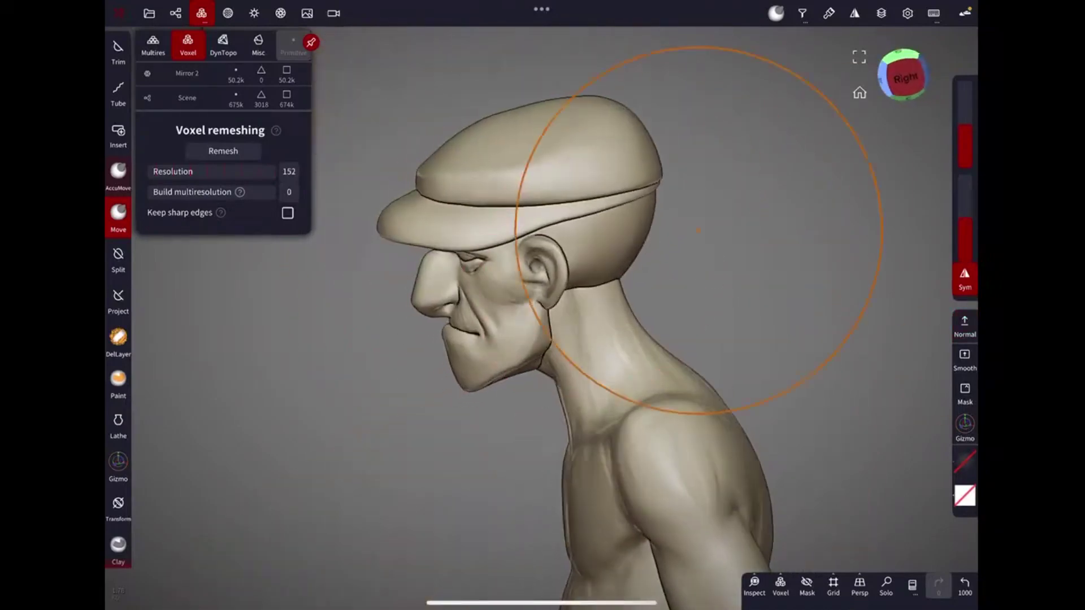
click(485, 228)
click(887, 585)
Lasso-trim the face off the head copy, leaving the skull dome.
click(118, 52)
drag(419, 184, 490, 195)
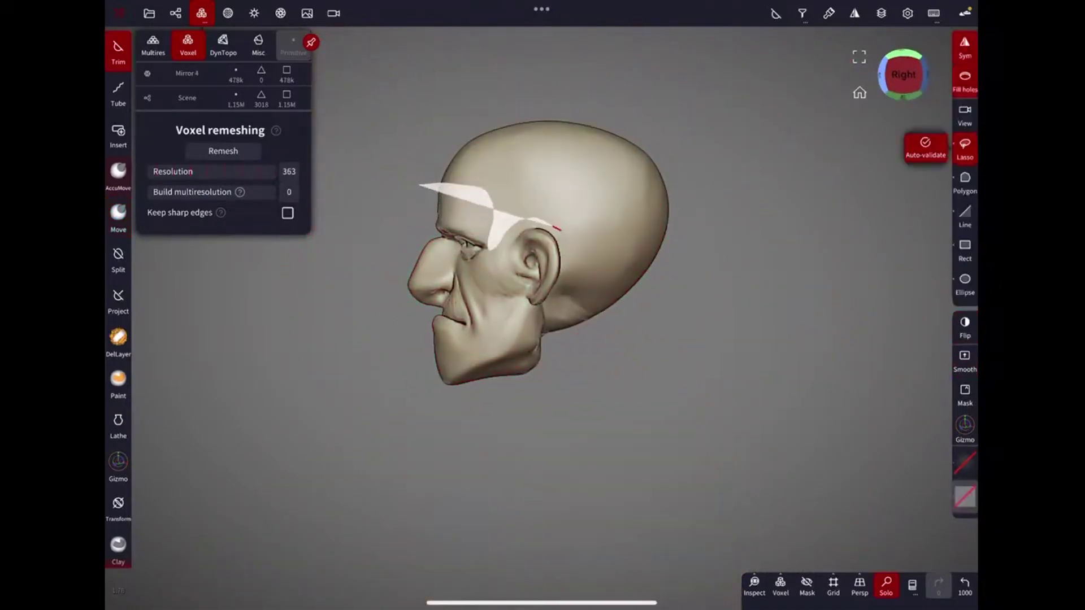
drag(557, 228, 375, 121)
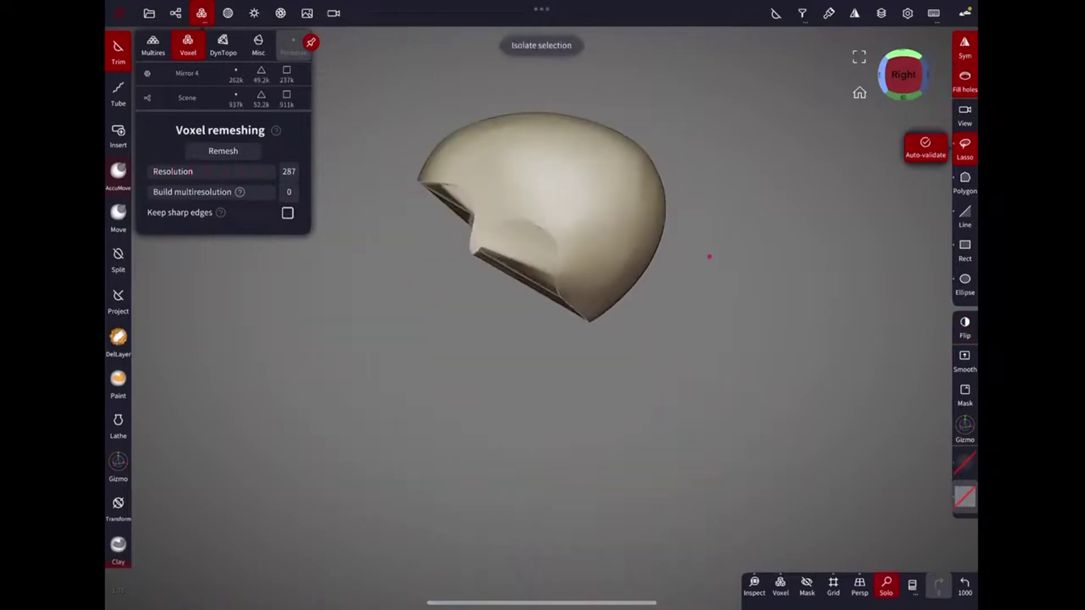
scroll(735, 291, up, 3)
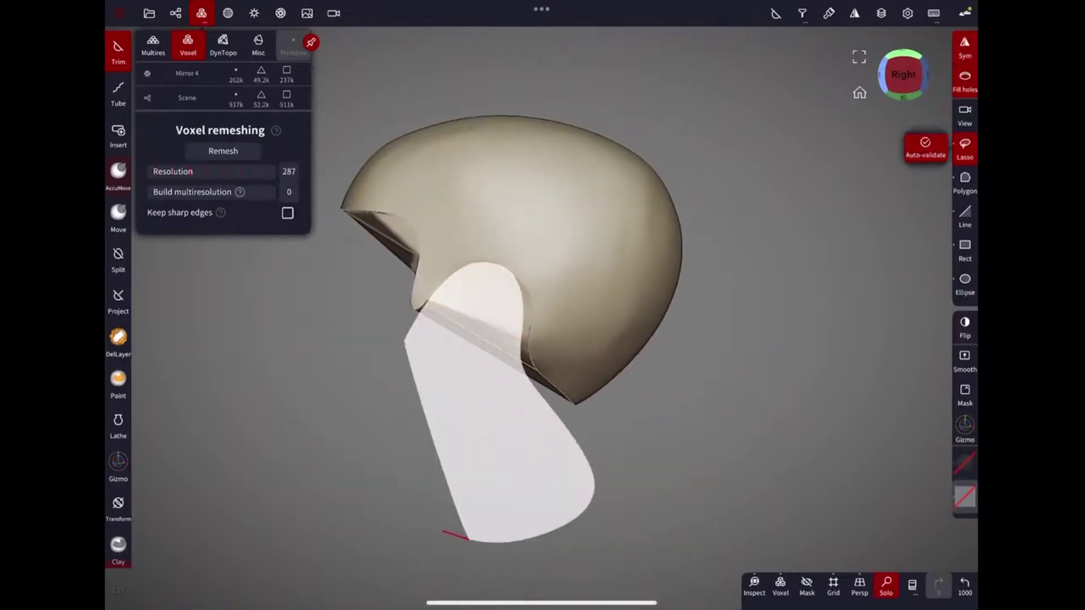
drag(404, 340, 419, 291)
key(ctrl+z)
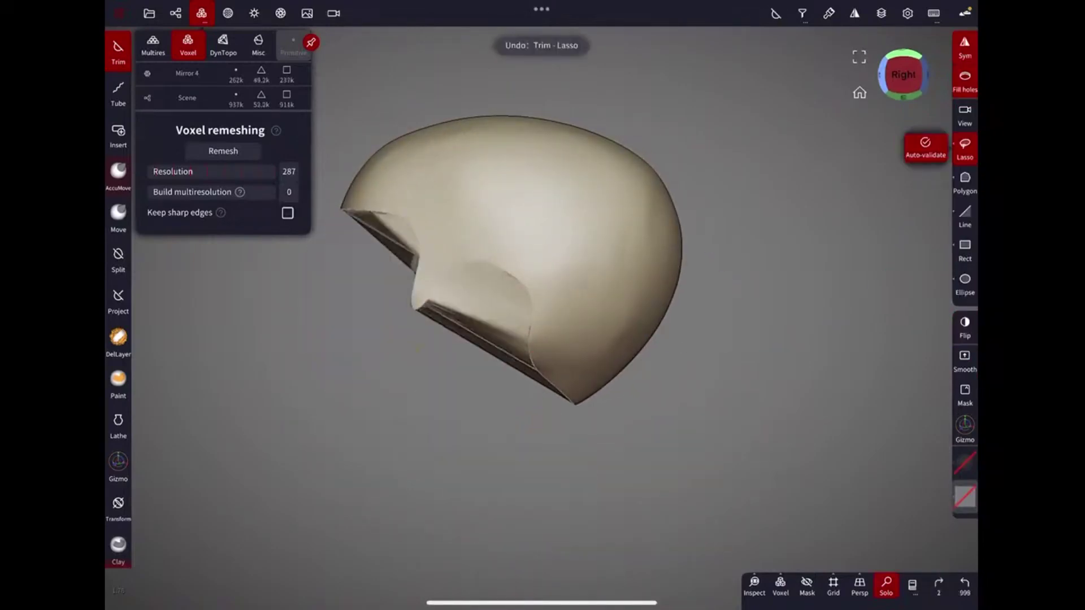
key(ctrl+z)
scroll(622, 254, up, 3)
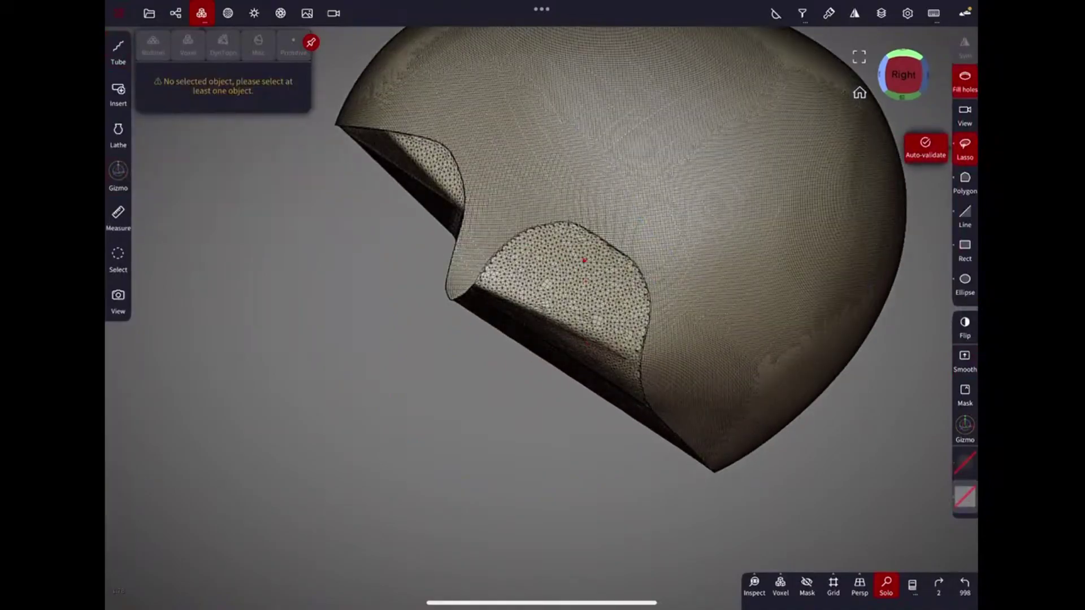
key(ctrl+z)
key(ctrl+shift+z)
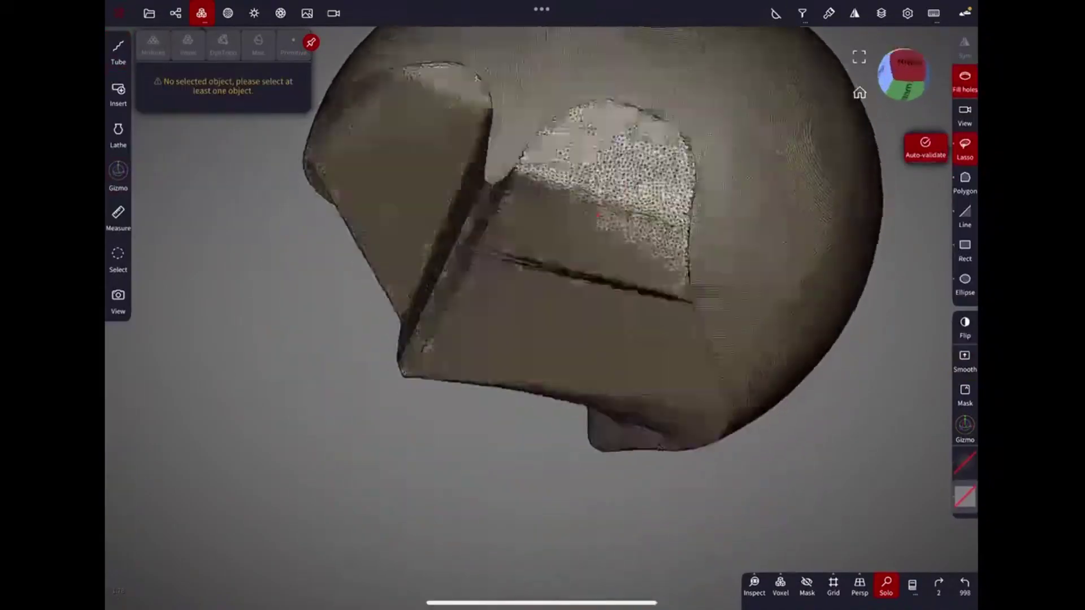
Trim away the shell's lower-left chunk, bottom sliver and inner upper-left flap.
click(621, 170)
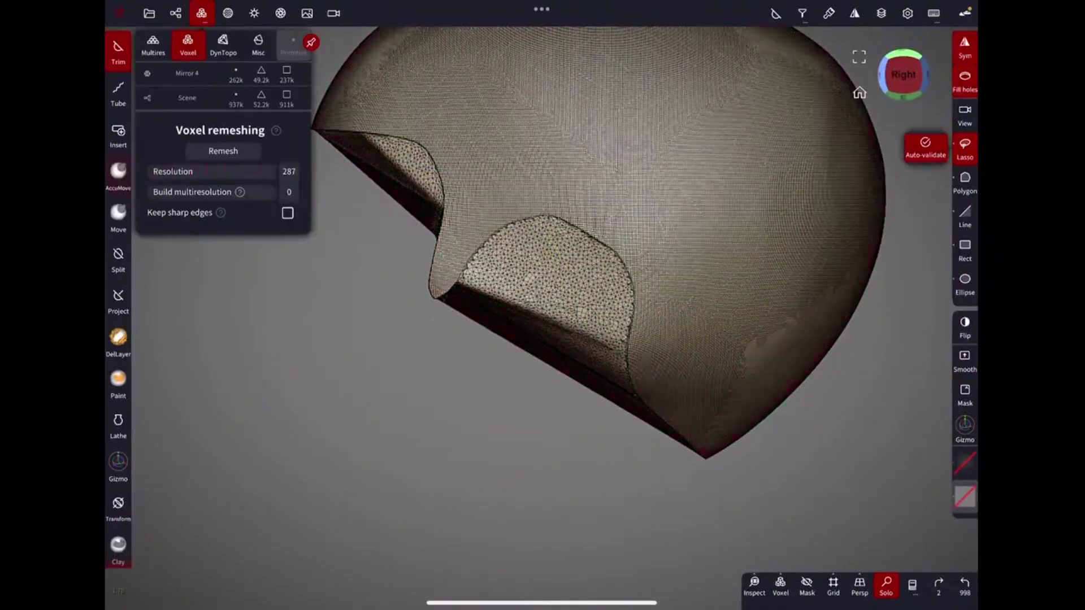
drag(624, 274, 672, 371)
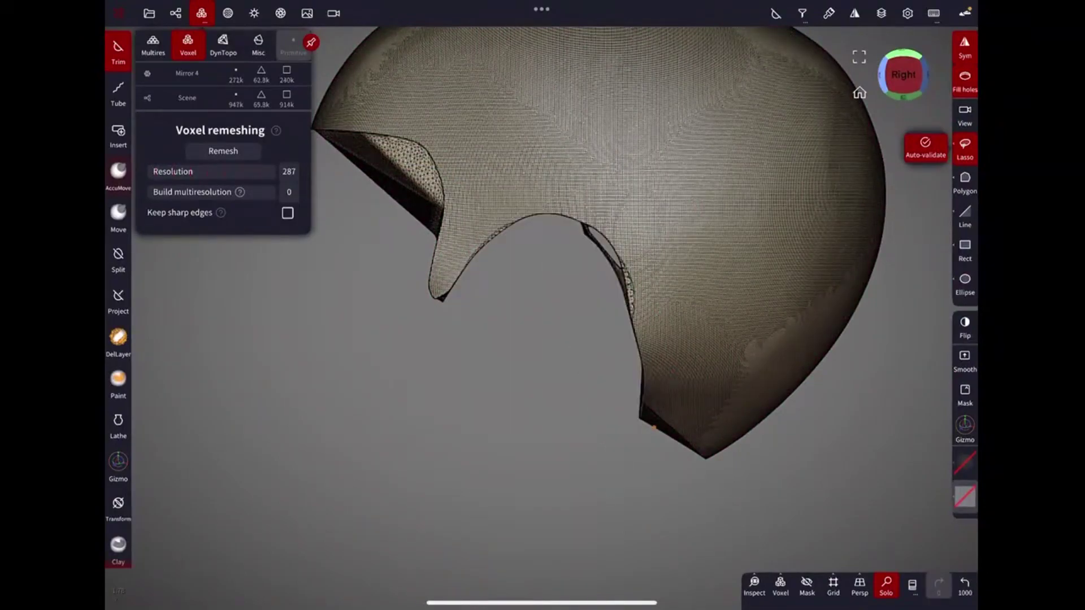
drag(729, 404, 607, 522)
drag(424, 308, 263, 255)
drag(508, 480, 649, 467)
Voxel-remesh the shell at resolution 286 and mirror it symmetric with Symmetry > Yes.
click(223, 151)
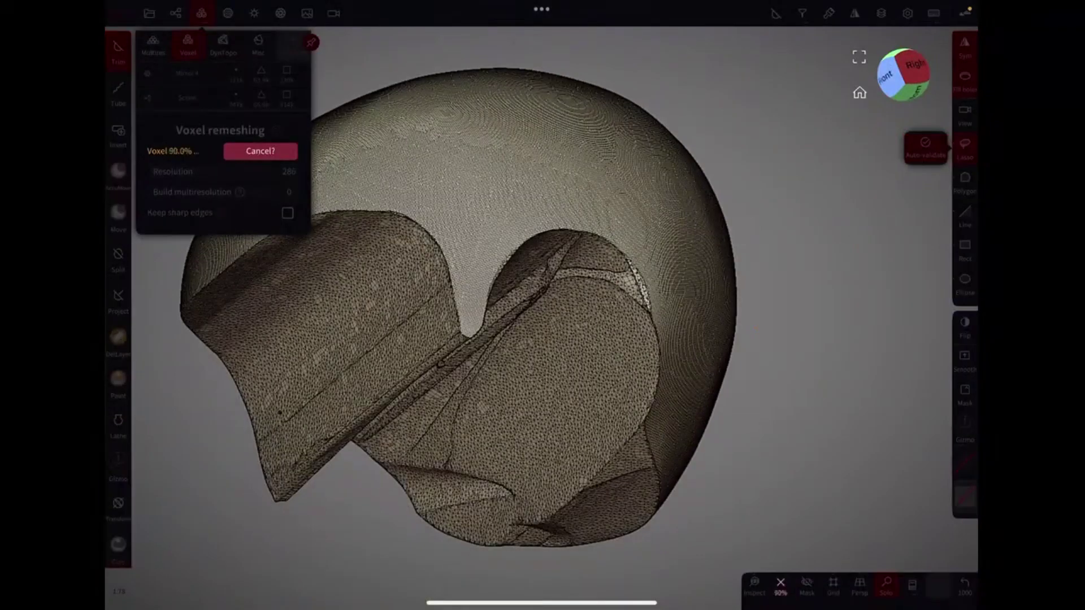
click(854, 13)
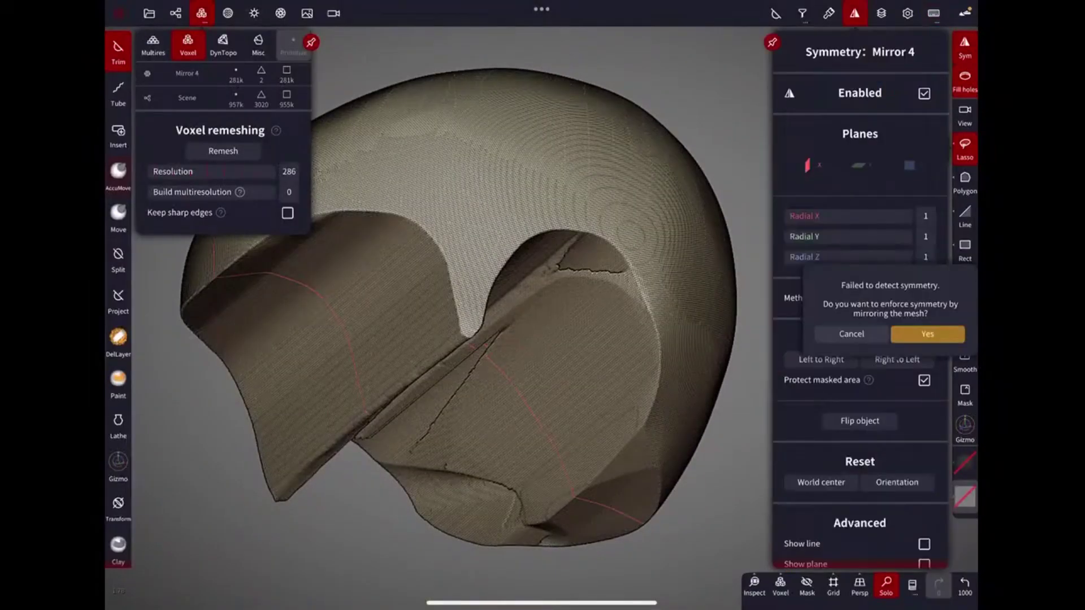
click(927, 334)
click(855, 13)
drag(509, 395, 583, 247)
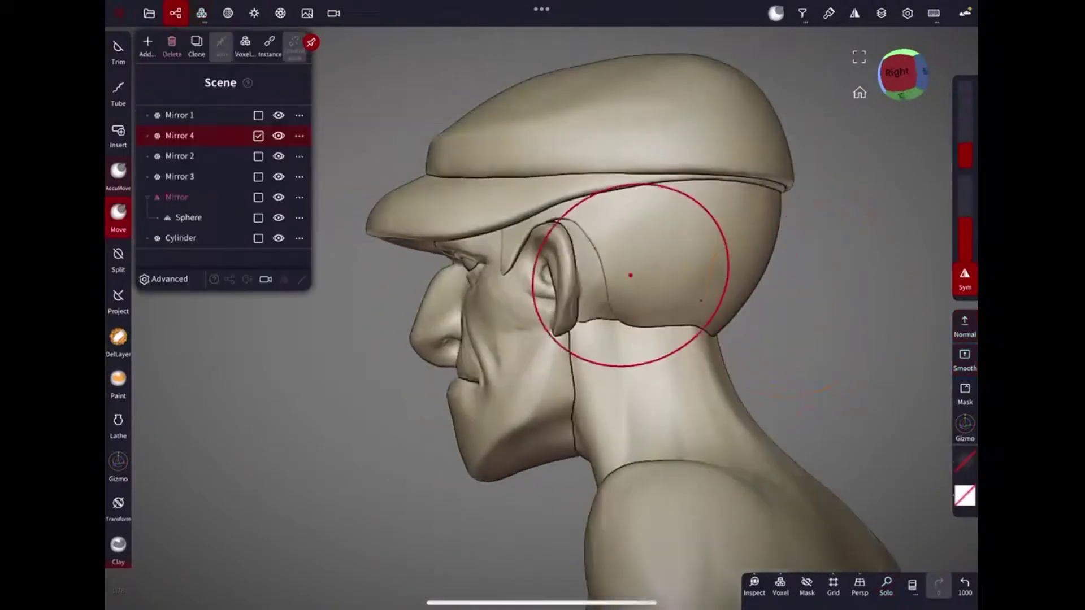
With the Move brush active, select the neck-and-body cylinder, then the cap.
click(118, 215)
mouse_move(702, 164)
mouse_down()
mouse_move(597, 238)
mouse_move(481, 133)
mouse_move(670, 329)
mouse_up()
click(670, 328)
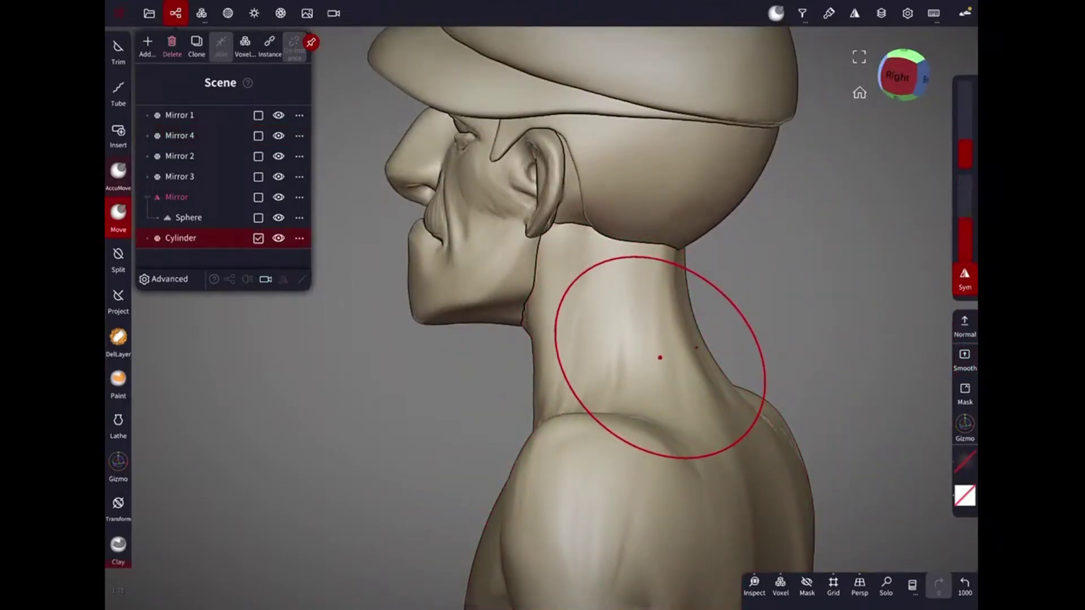
mouse_move(660, 357)
mouse_down()
mouse_move(688, 390)
mouse_move(694, 426)
mouse_move(669, 337)
mouse_up()
drag(558, 462, 565, 570)
click(118, 213)
mouse_move(635, 243)
mouse_down()
mouse_move(727, 364)
mouse_move(732, 223)
mouse_up()
click(733, 224)
Select the head piece, then the torso, and duplicate the torso as Cylinder 1.
drag(843, 158, 807, 150)
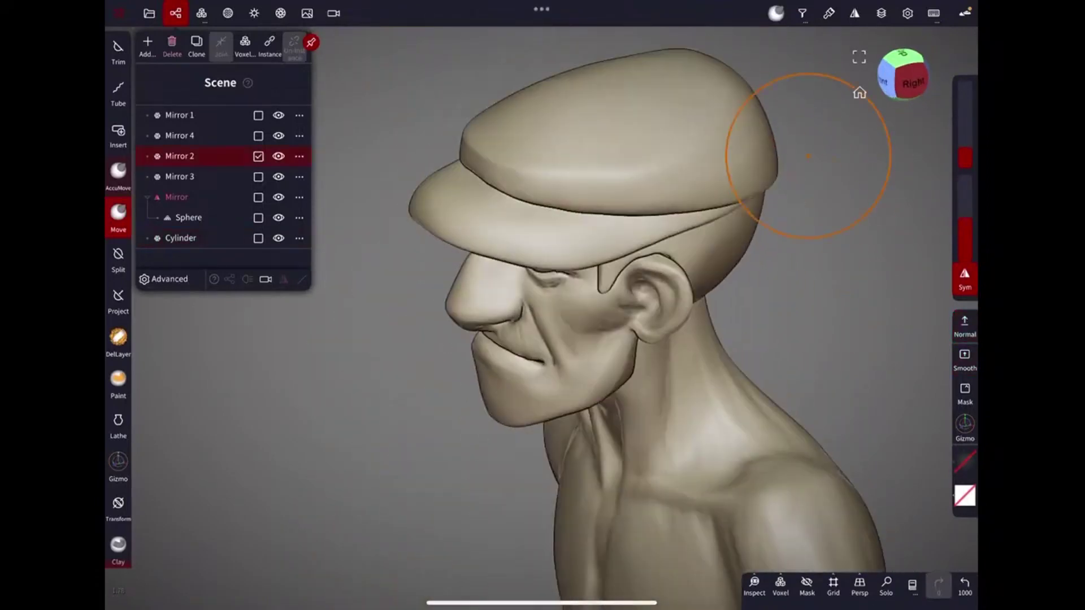
drag(739, 169, 718, 203)
click(588, 170)
mouse_move(588, 170)
mouse_down()
mouse_move(649, 254)
mouse_move(771, 485)
mouse_up()
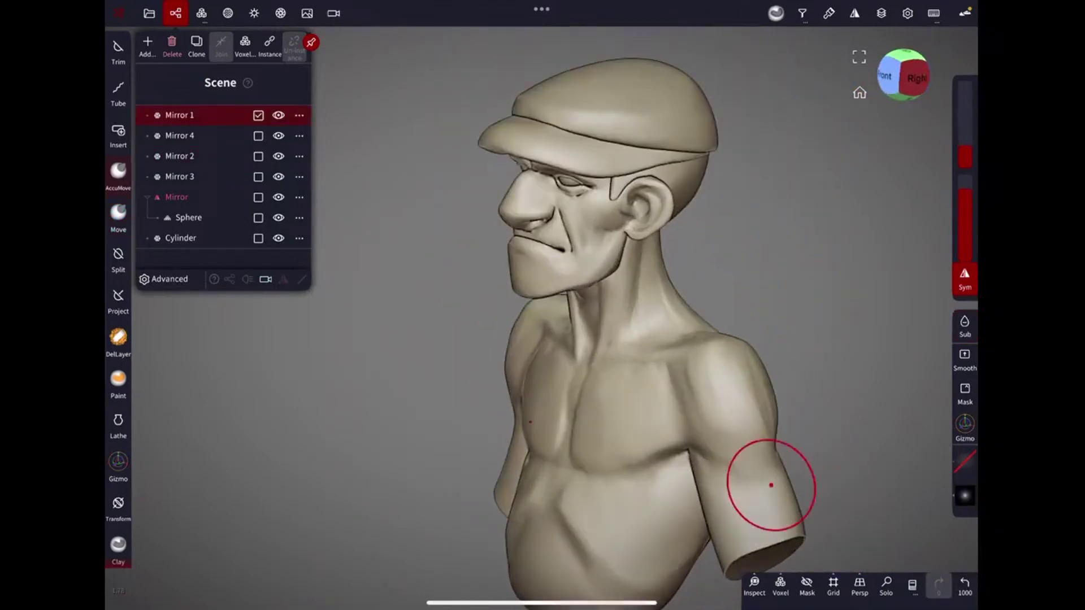
click(772, 485)
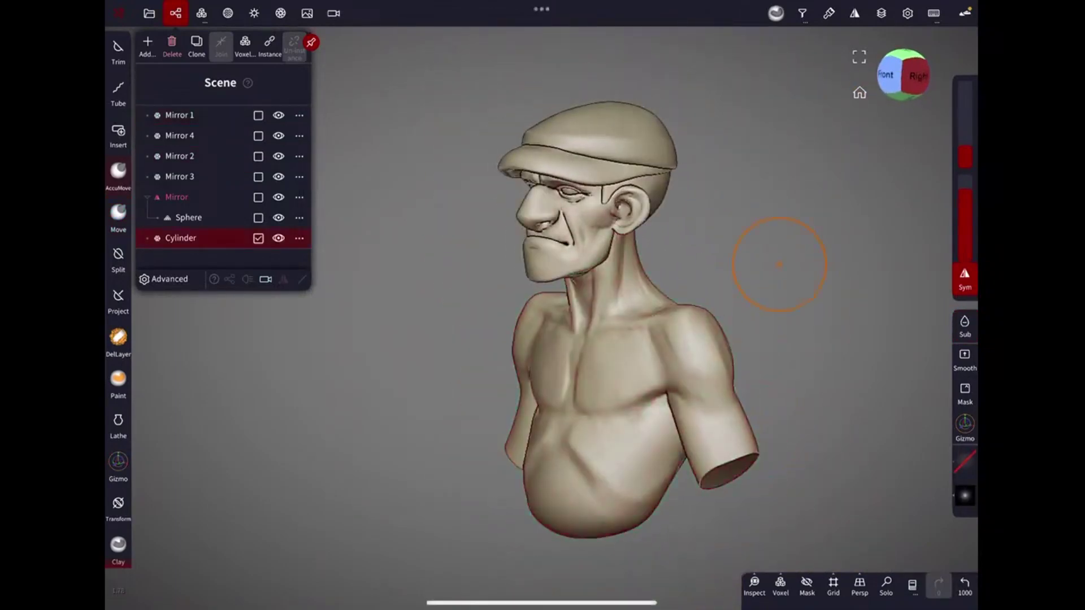
click(886, 585)
drag(774, 243, 749, 215)
Trim Lasso the neck off the torso copy, checking it in Solo, then show all objects.
click(119, 51)
drag(721, 178, 574, 371)
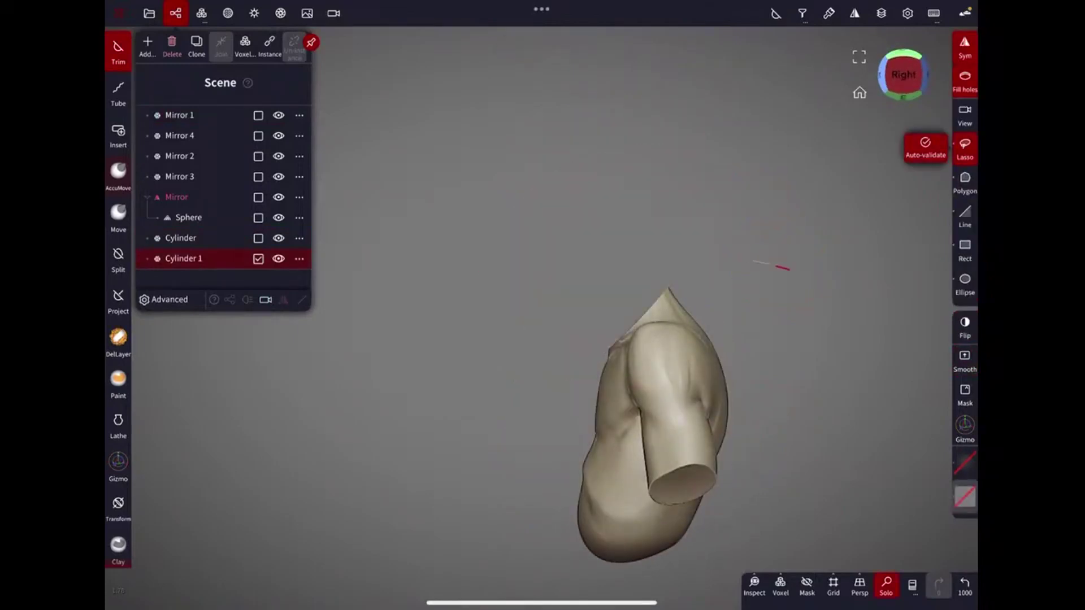
click(885, 75)
click(886, 585)
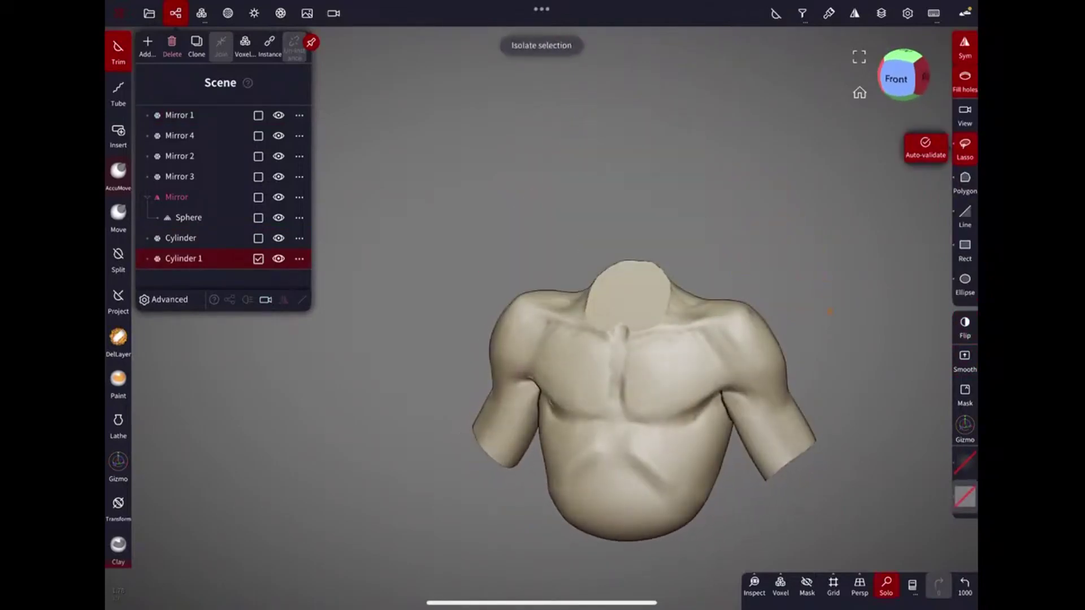
click(886, 585)
mouse_move(770, 460)
mouse_down()
mouse_move(812, 368)
mouse_move(750, 269)
mouse_up()
click(886, 585)
Set the brush Stroke option to Lock + radius.
click(802, 13)
click(790, 45)
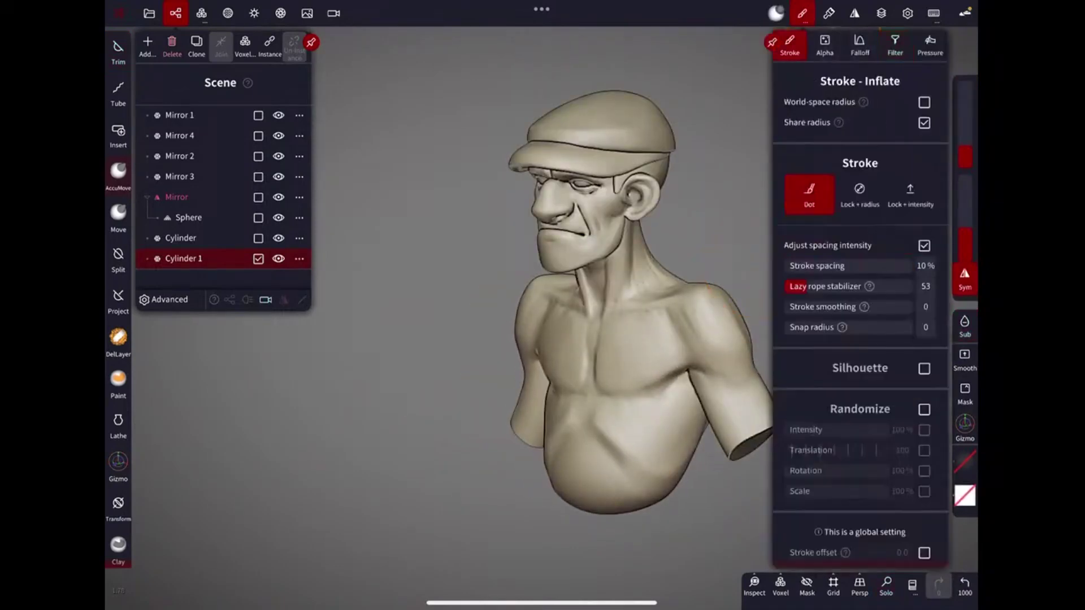
click(860, 194)
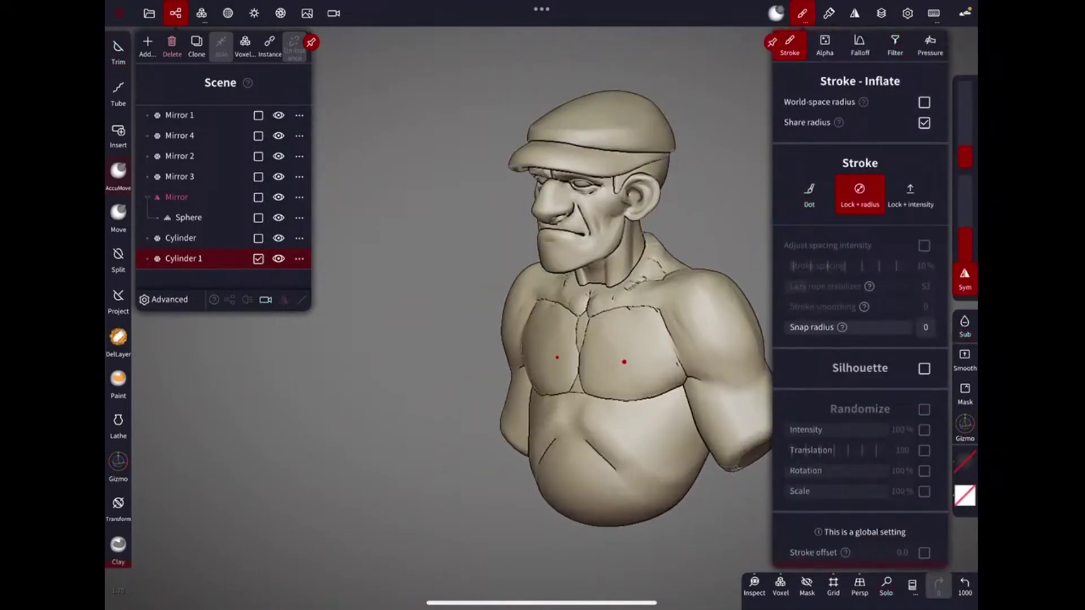
mouse_move(666, 279)
mouse_down()
mouse_move(605, 334)
mouse_move(619, 358)
mouse_move(584, 352)
mouse_up()
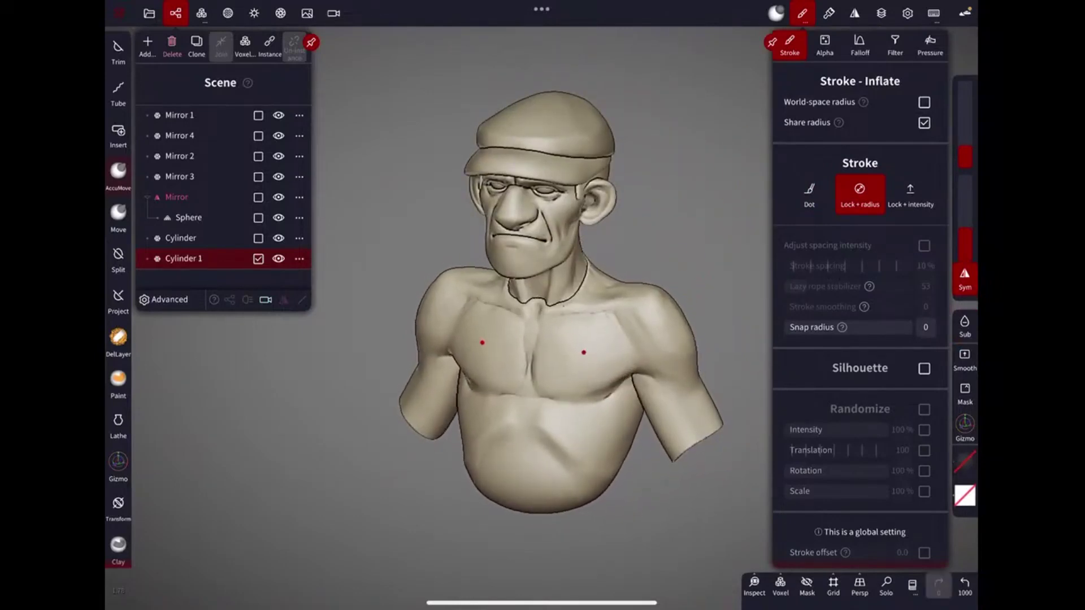
click(802, 13)
Paint the whole shirt shell (Cylinder 1) dark with Paint all.
click(965, 460)
click(821, 366)
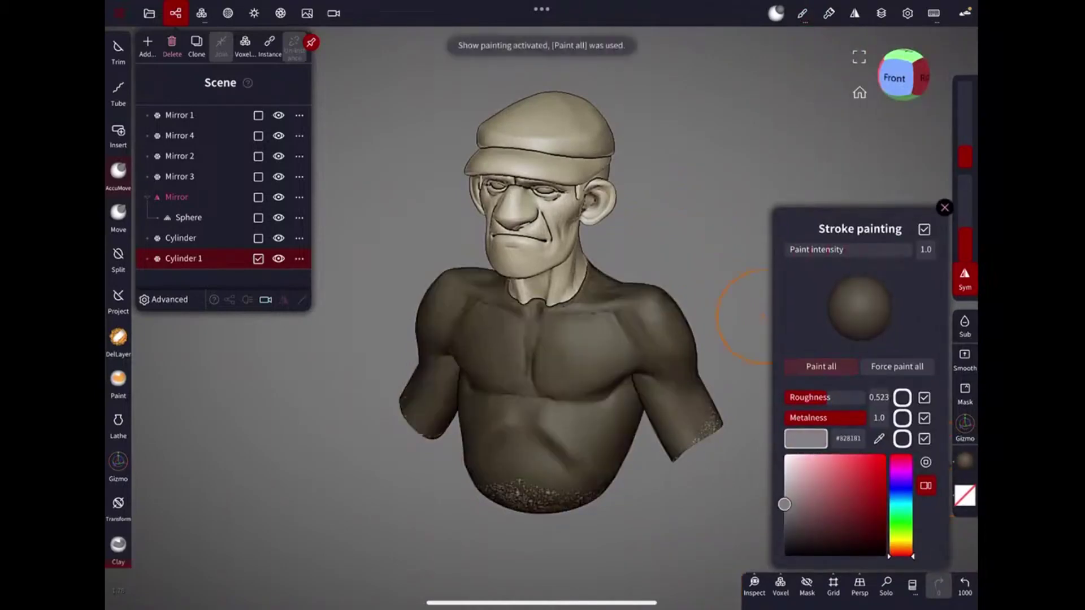
click(528, 128)
Paint the whole cap the same dark colour, then select the shell beneath it.
click(548, 177)
click(965, 460)
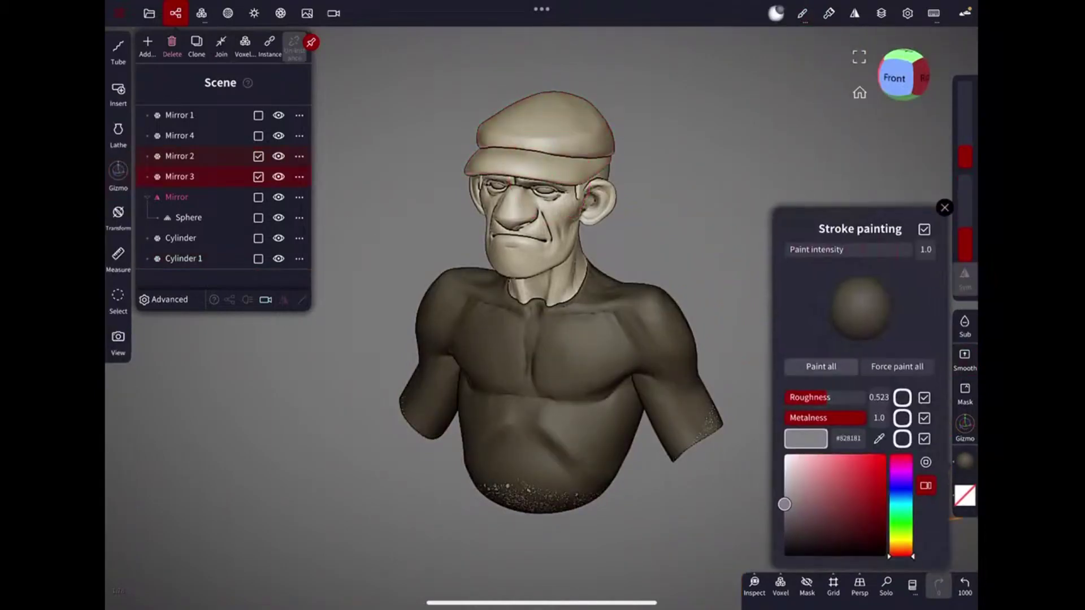
click(822, 366)
drag(339, 396, 255, 396)
click(650, 158)
click(965, 461)
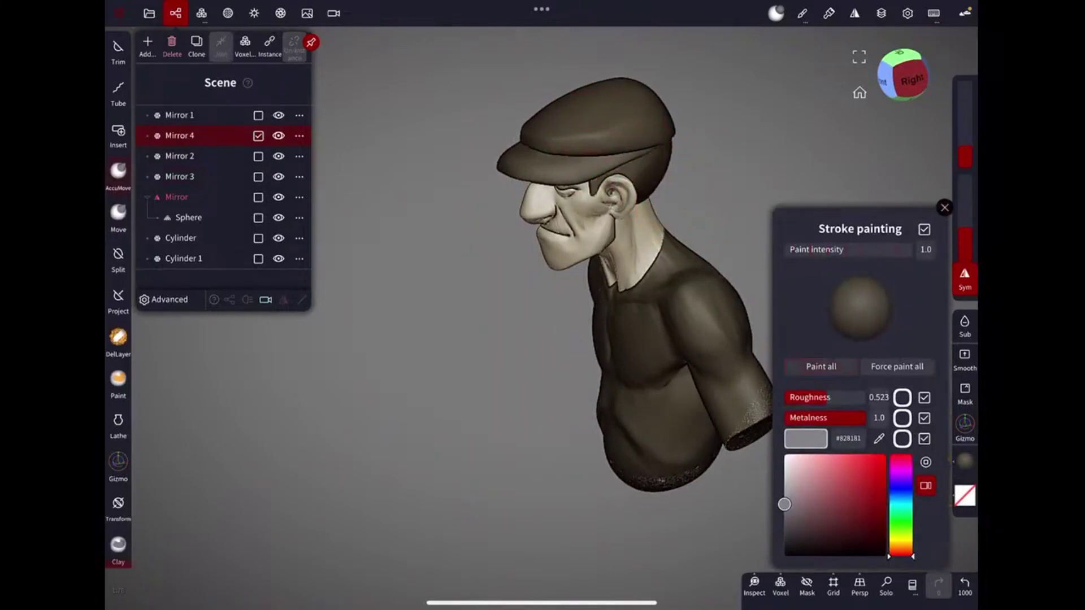
drag(452, 339, 565, 339)
click(715, 303)
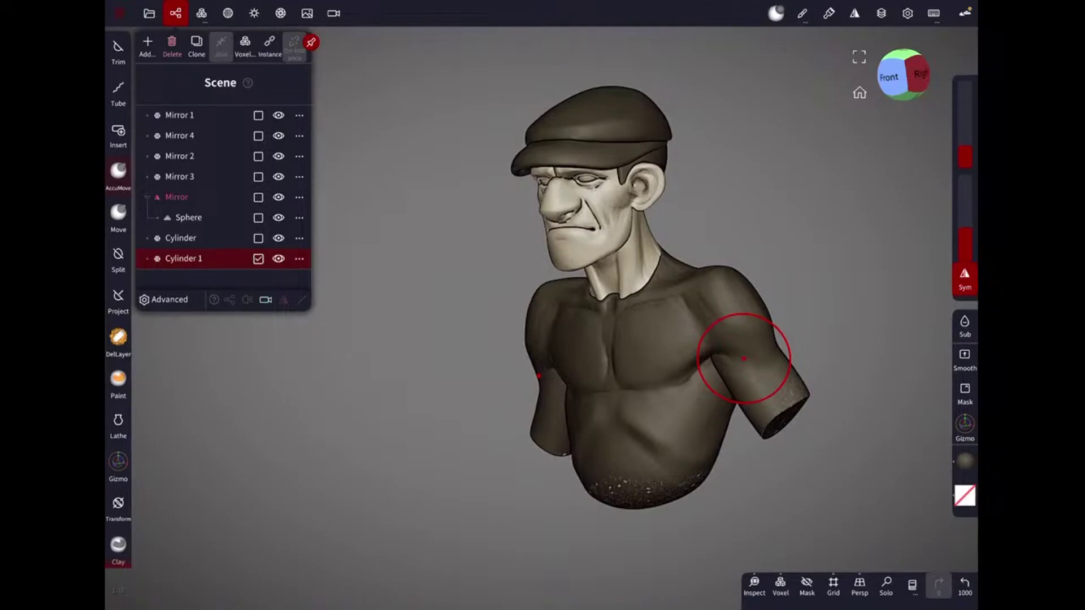
Carve the V-neckline at the throat of Cylinder 1, comparing the stroke with undo/redo.
scroll(743, 357, up, 3)
scroll(781, 436, up, 3)
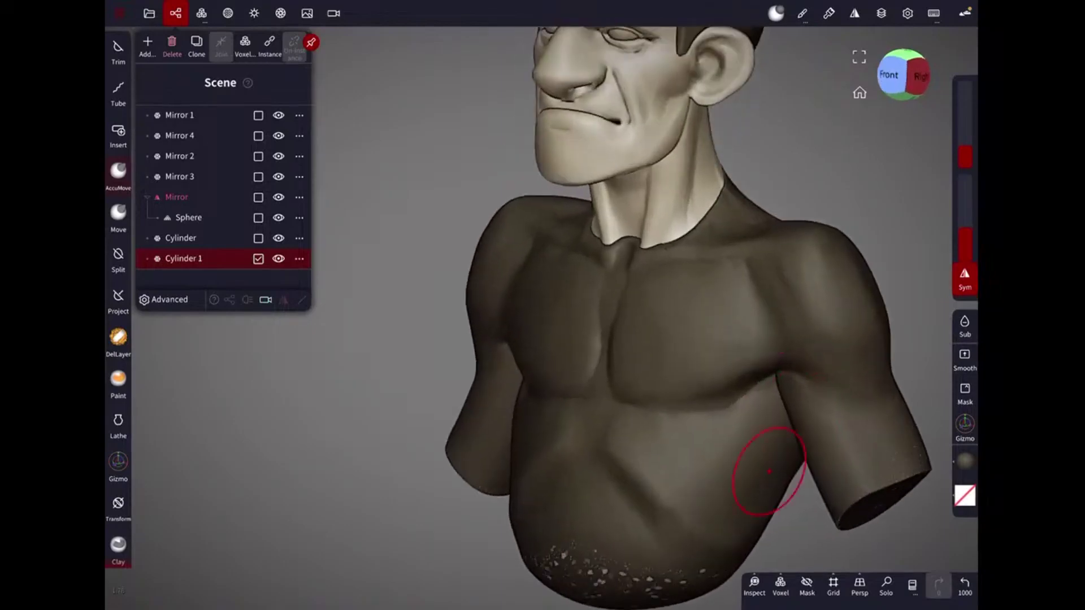
mouse_move(641, 436)
mouse_down()
mouse_move(574, 290)
mouse_move(818, 249)
mouse_up()
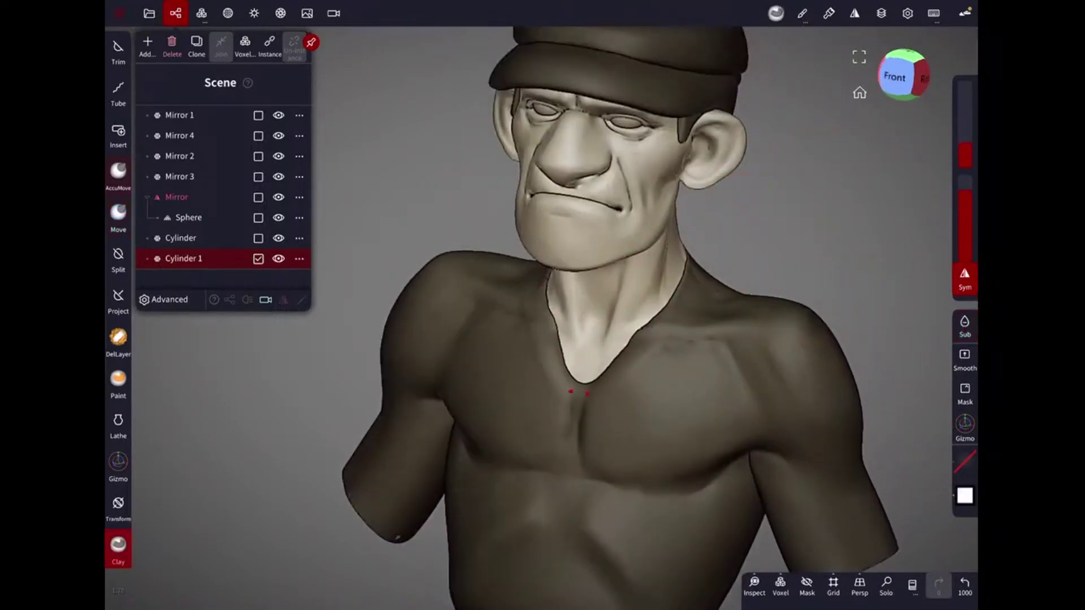
drag(588, 394, 626, 356)
key(ctrl+z)
key(ctrl+z)
key(ctrl+z)
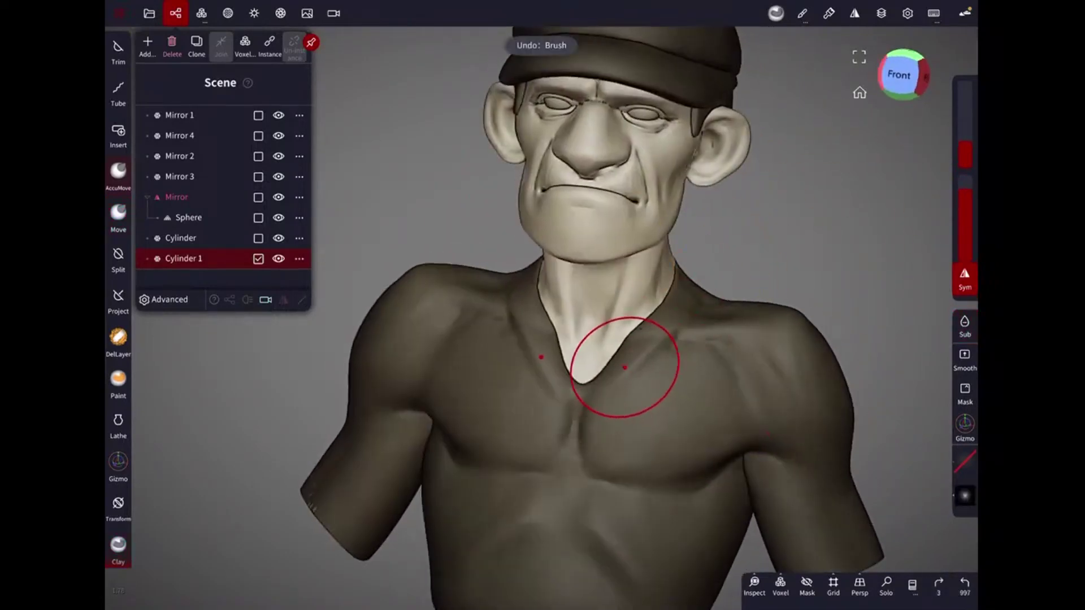
key(ctrl+shift+z)
key(ctrl+shift+z)
key(ctrl+shift+z)
key(ctrl+shift+z)
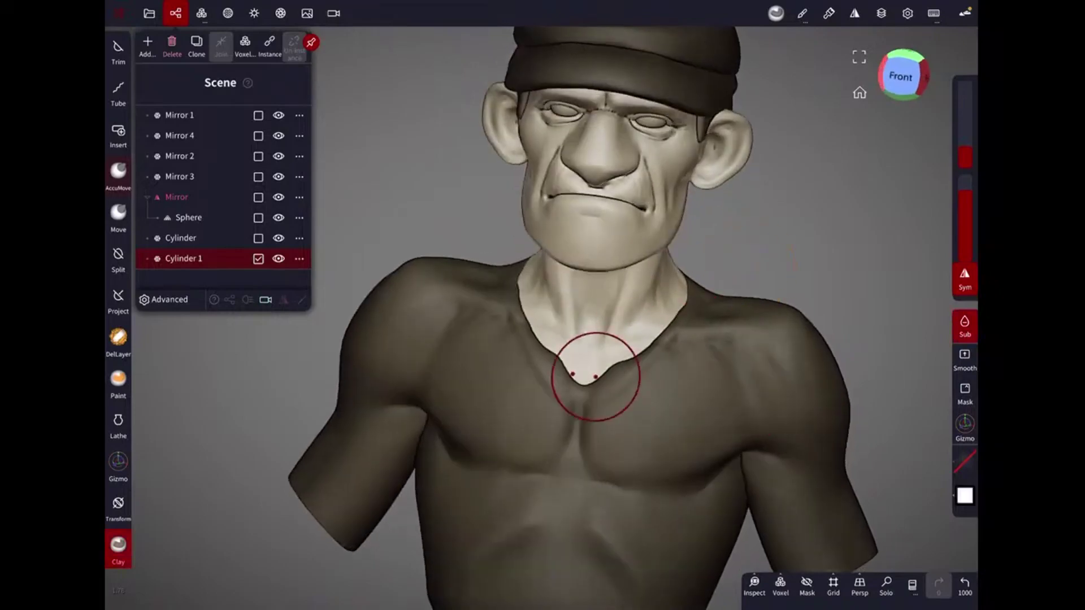
Inspect the bust from all sides and smooth the V-neck edges.
mouse_move(608, 357)
middle_down()
mouse_move(710, 297)
mouse_move(787, 223)
mouse_move(774, 351)
mouse_move(581, 525)
middle_up()
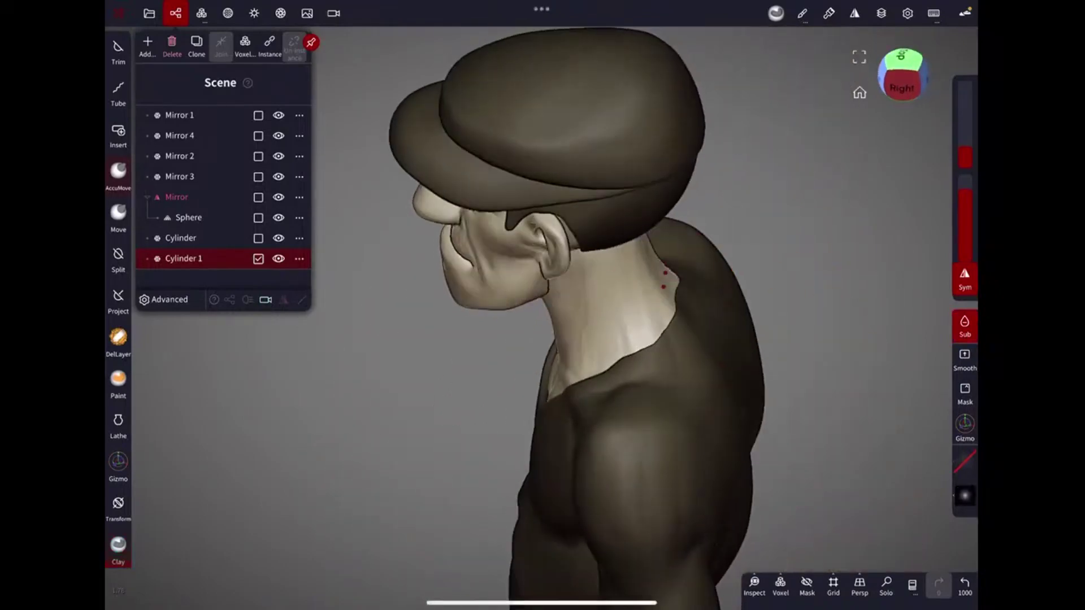
middle_drag(641, 317, 637, 365)
middle_drag(679, 320, 768, 227)
click(118, 544)
mouse_move(700, 228)
middle_down()
mouse_move(753, 322)
mouse_move(639, 353)
mouse_move(746, 271)
middle_up()
key(shift)
mouse_move(689, 335)
middle_down()
mouse_move(664, 286)
mouse_move(602, 335)
mouse_move(679, 291)
mouse_move(708, 257)
middle_up()
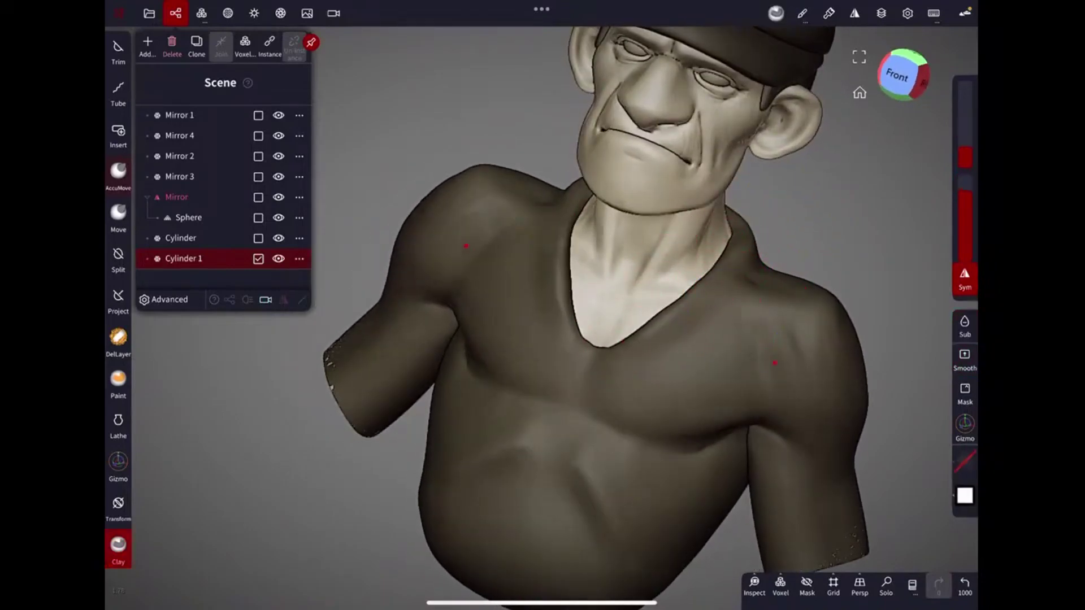
click(118, 544)
scroll(679, 263, down, 5)
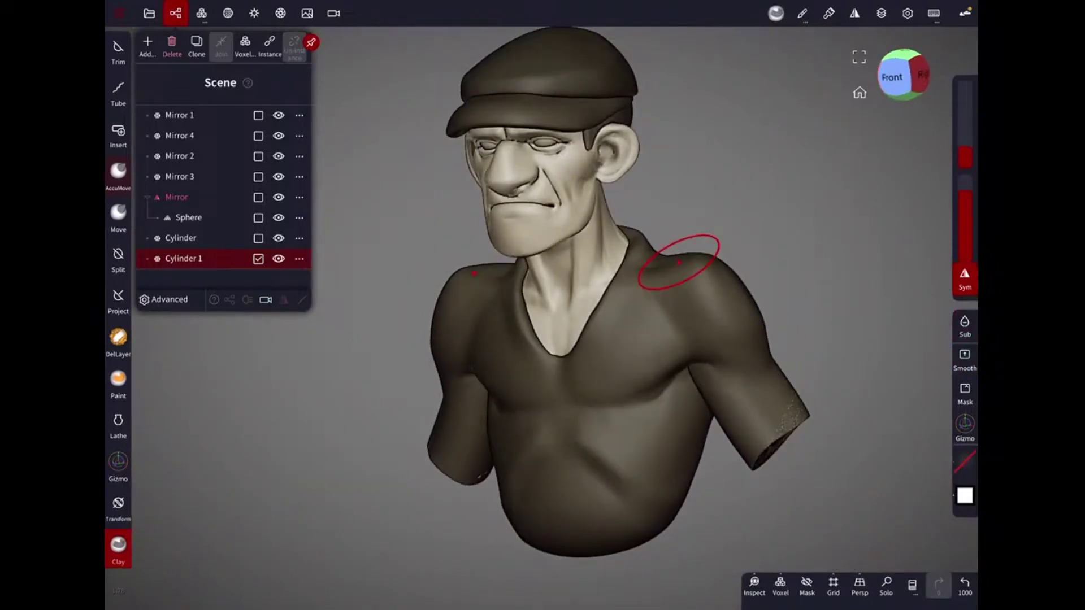
mouse_move(679, 262)
middle_down()
mouse_move(622, 283)
mouse_move(678, 424)
mouse_move(712, 418)
middle_up()
click(118, 51)
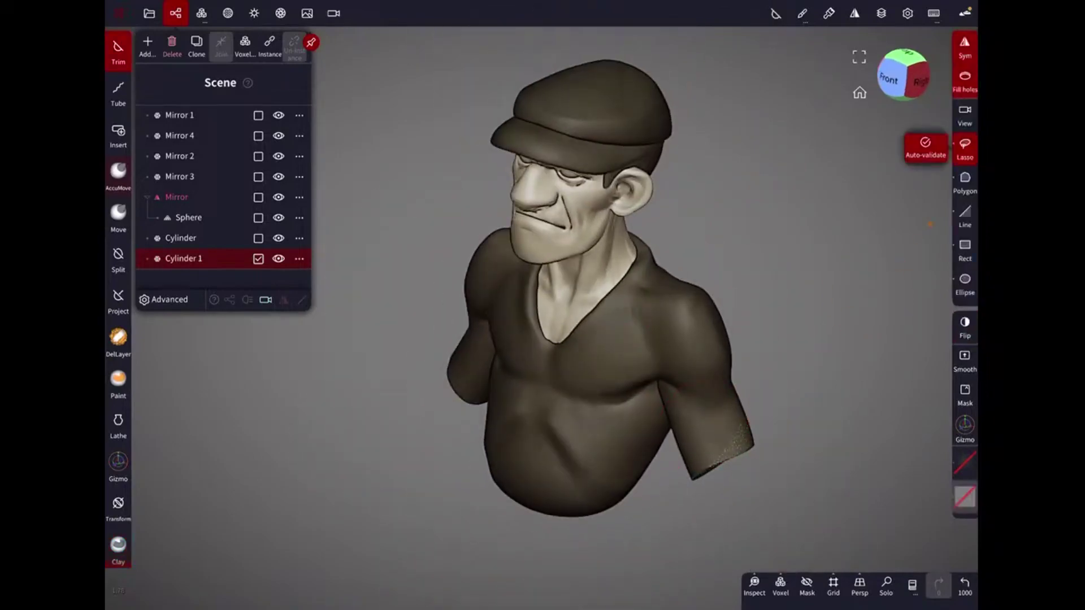
Try a Tube along the neck curve, then undo it.
click(118, 92)
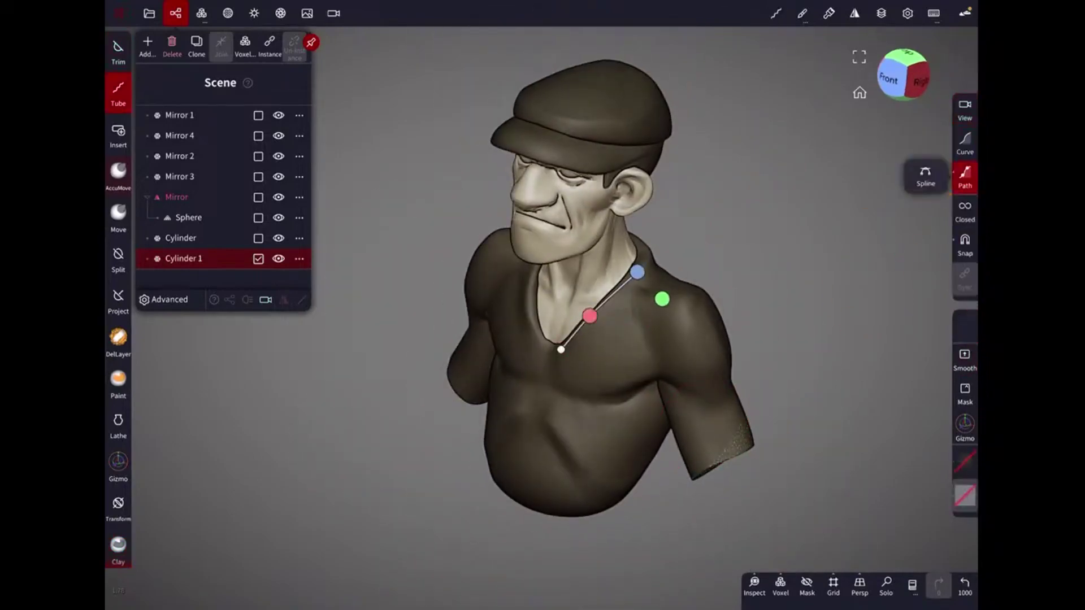
click(612, 233)
click(965, 588)
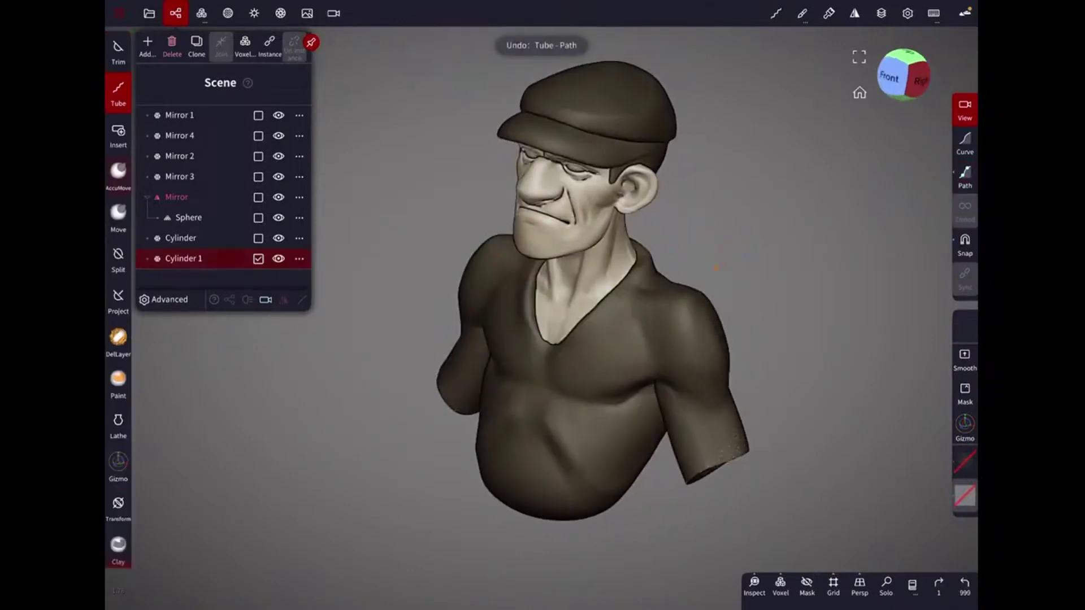
click(118, 463)
Add a Torus, raise its inner radius to 0.232 and paint it dark.
click(147, 45)
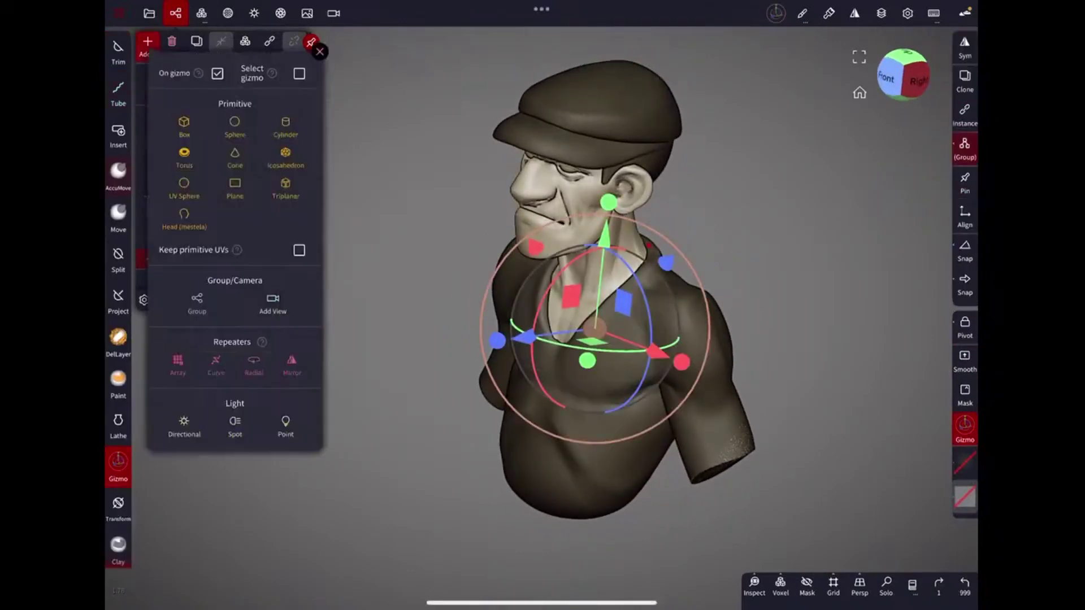
click(184, 157)
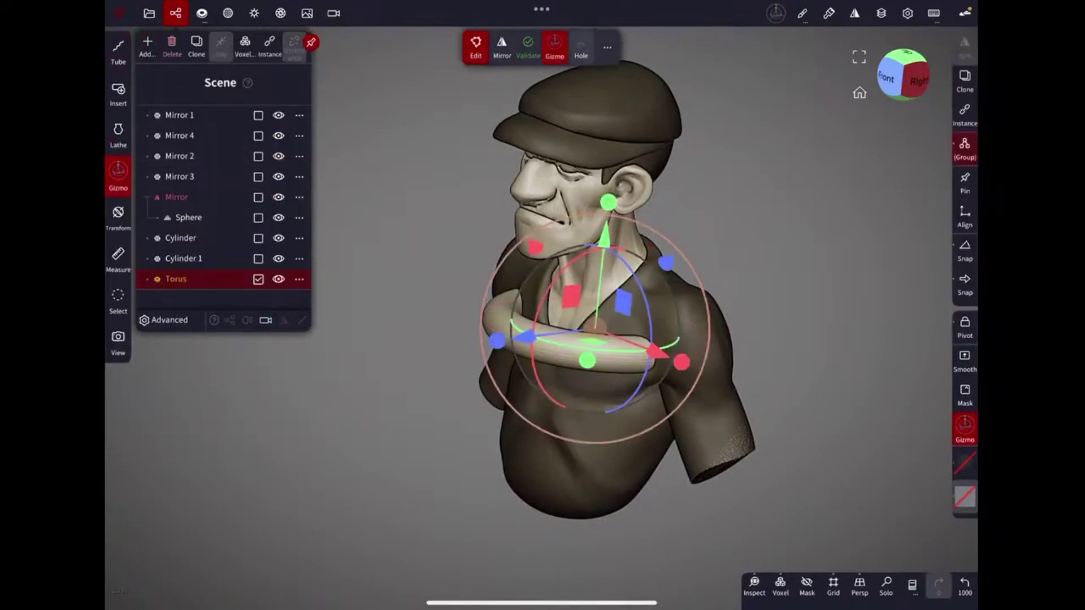
click(118, 51)
drag(596, 310, 600, 287)
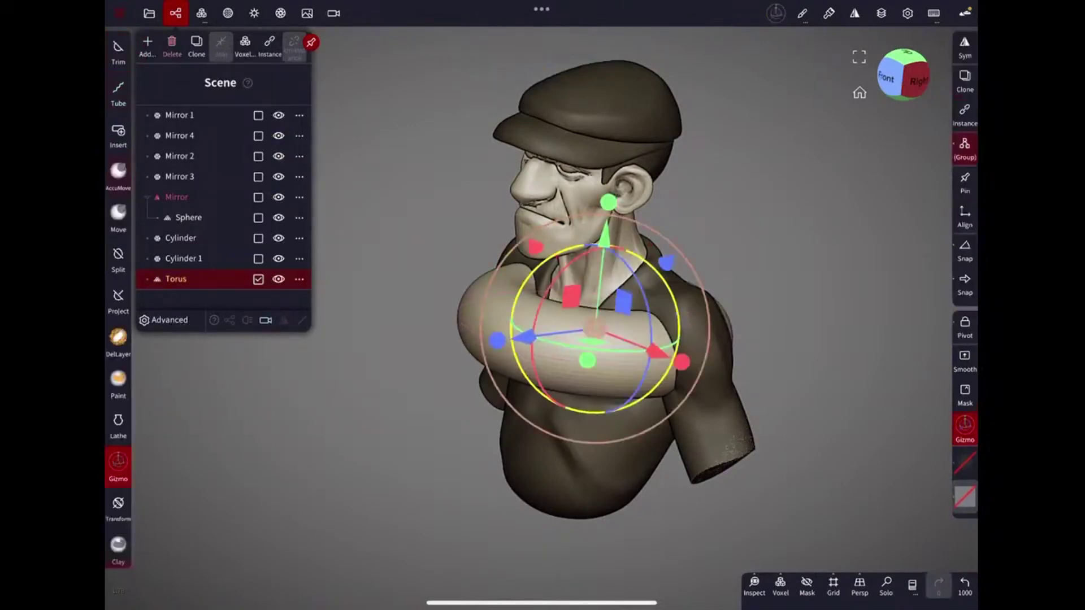
click(821, 366)
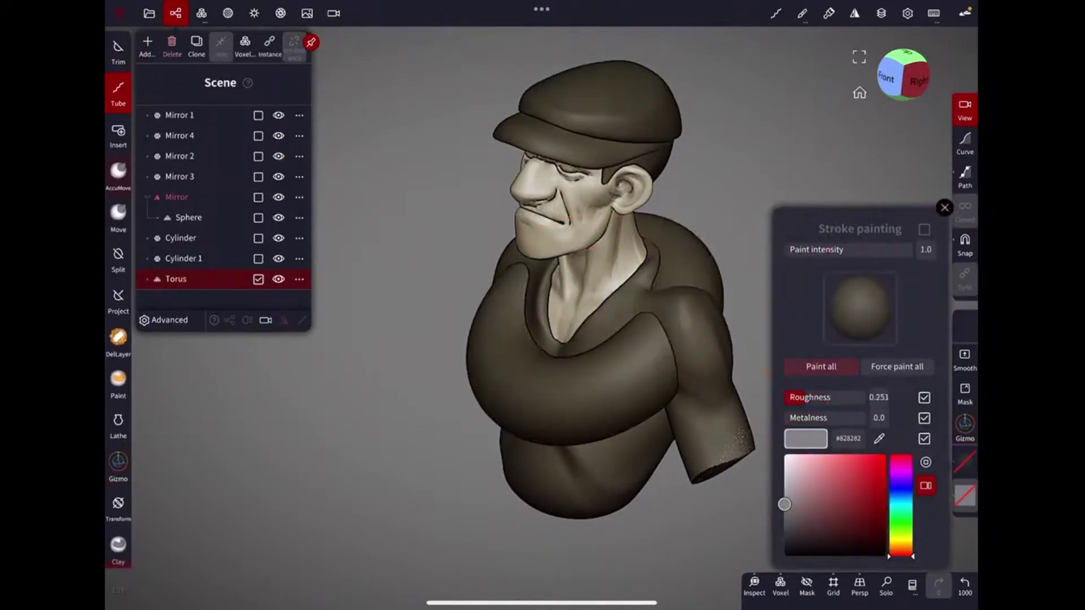
click(118, 464)
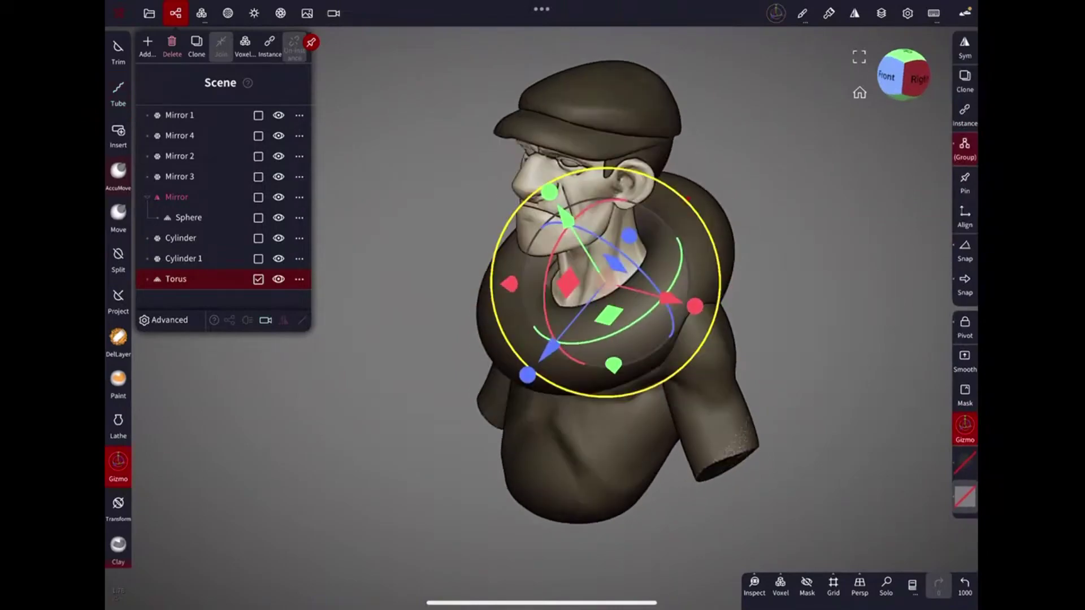
Test Move brush strokes on the torus, undoing them, and enable symmetry.
click(118, 215)
mouse_move(669, 297)
mouse_down()
mouse_move(792, 257)
mouse_move(691, 279)
mouse_move(657, 326)
mouse_up()
key(ctrl+z)
click(965, 277)
key(ctrl+z)
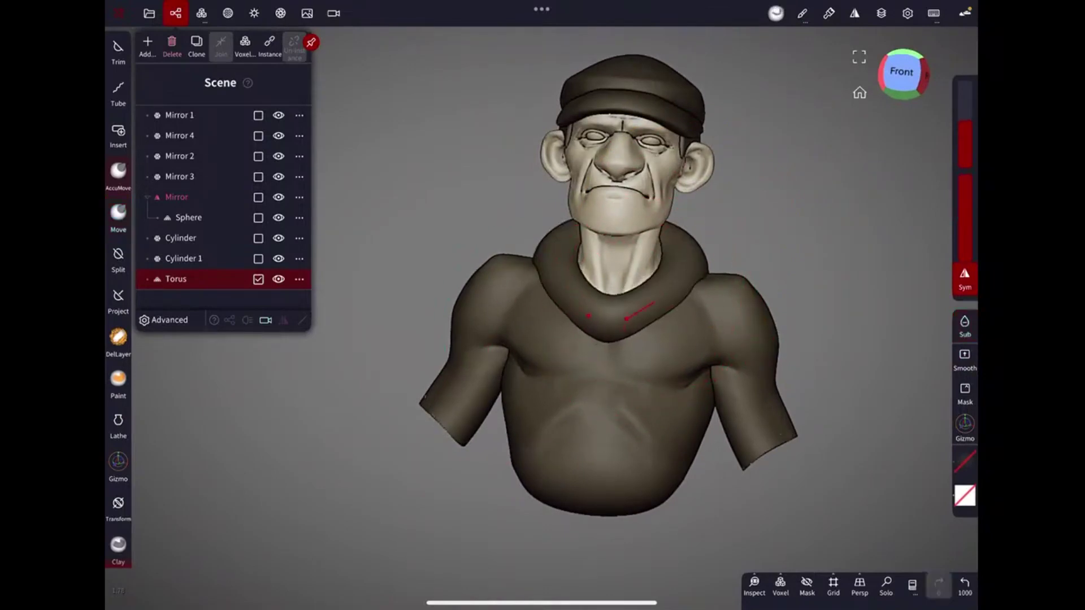
Orbit around the bust, select Cylinder 1, and undo then redo the last two edits.
drag(573, 377, 848, 350)
click(118, 214)
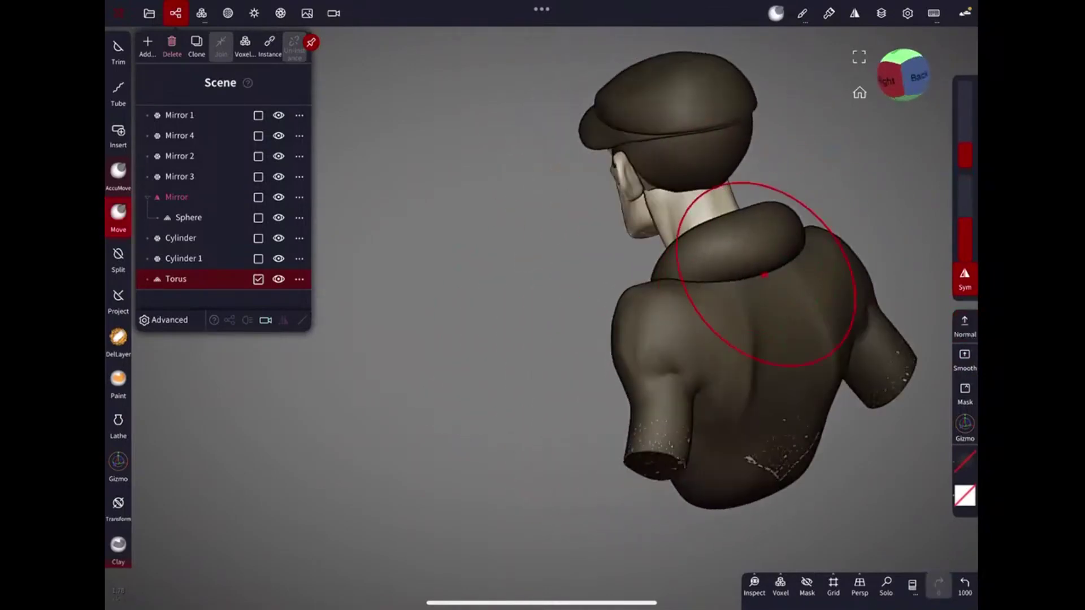
drag(751, 213, 663, 276)
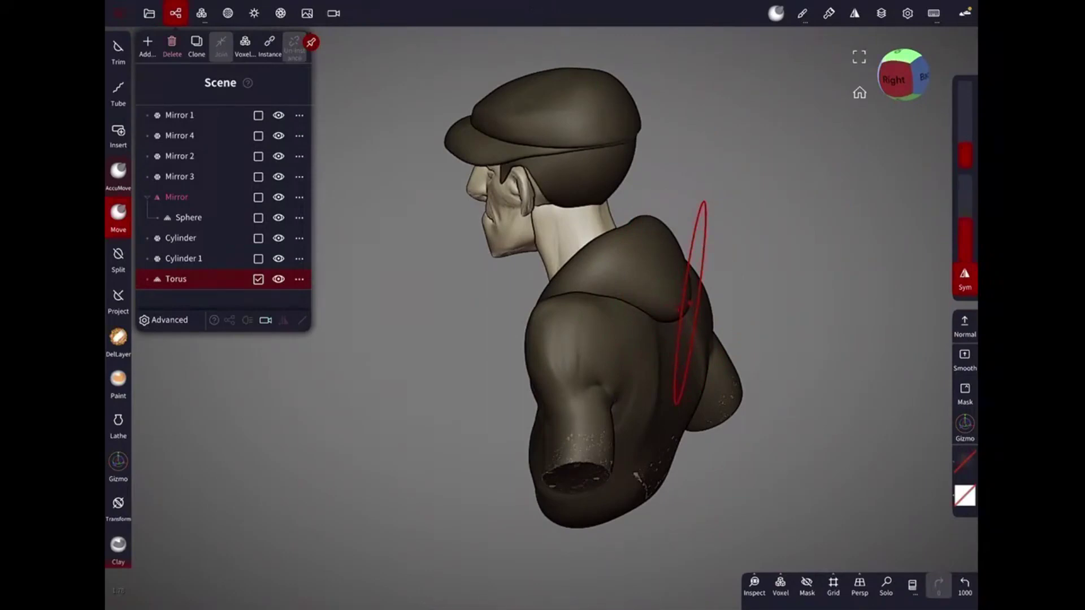
mouse_move(689, 306)
mouse_down()
mouse_move(775, 448)
mouse_move(763, 400)
mouse_up()
mouse_move(610, 315)
mouse_down()
mouse_move(777, 308)
mouse_move(706, 294)
mouse_move(763, 254)
mouse_move(749, 223)
mouse_move(791, 243)
mouse_move(871, 236)
mouse_move(689, 233)
mouse_move(735, 317)
mouse_up()
click(734, 317)
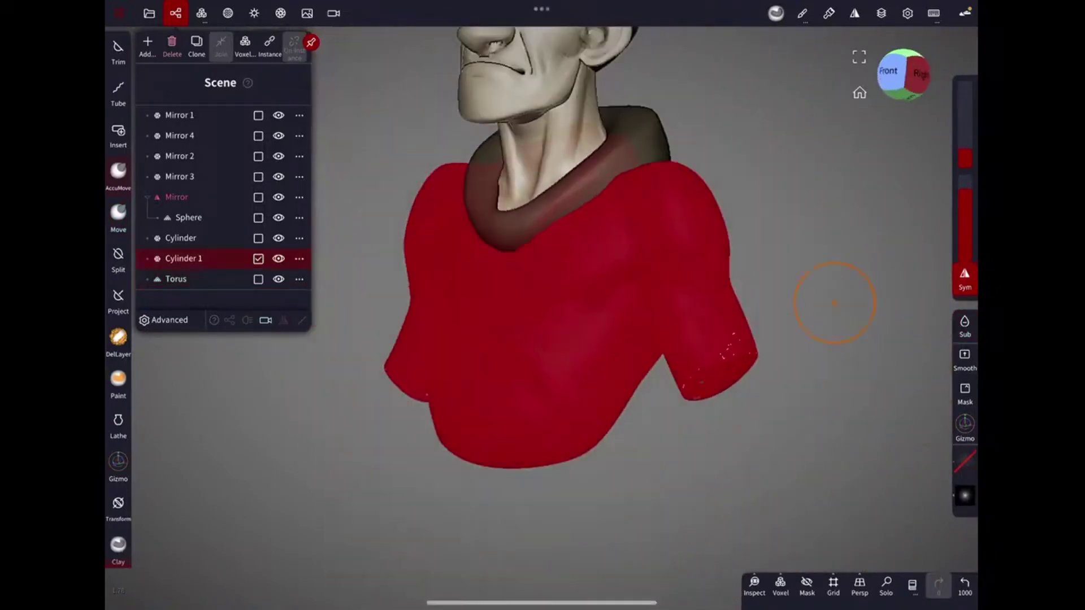
drag(761, 363, 607, 418)
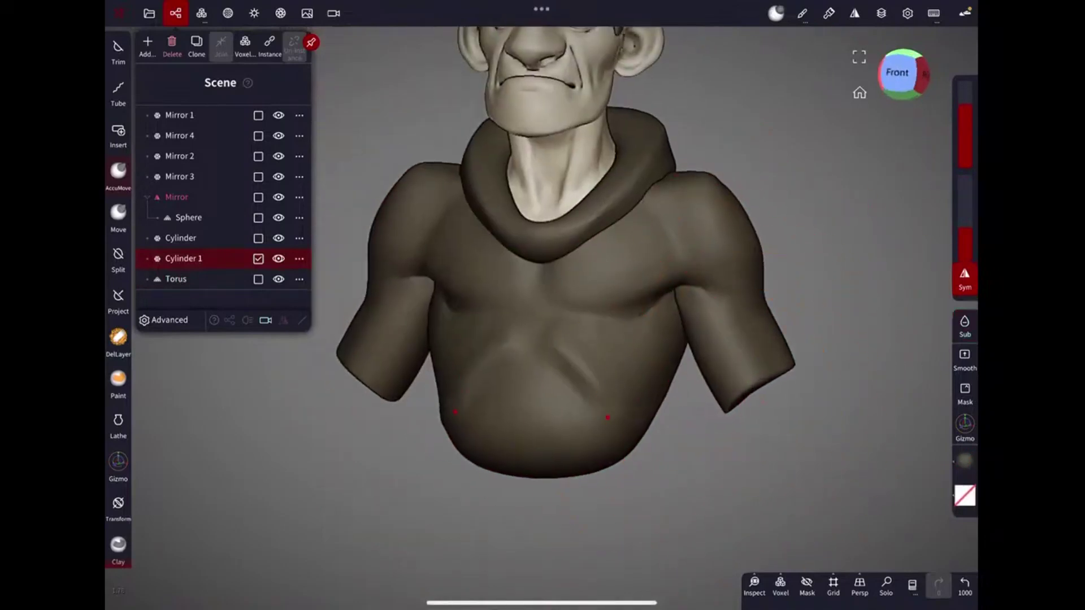
key(ctrl+z)
key(ctrl+z)
click(801, 13)
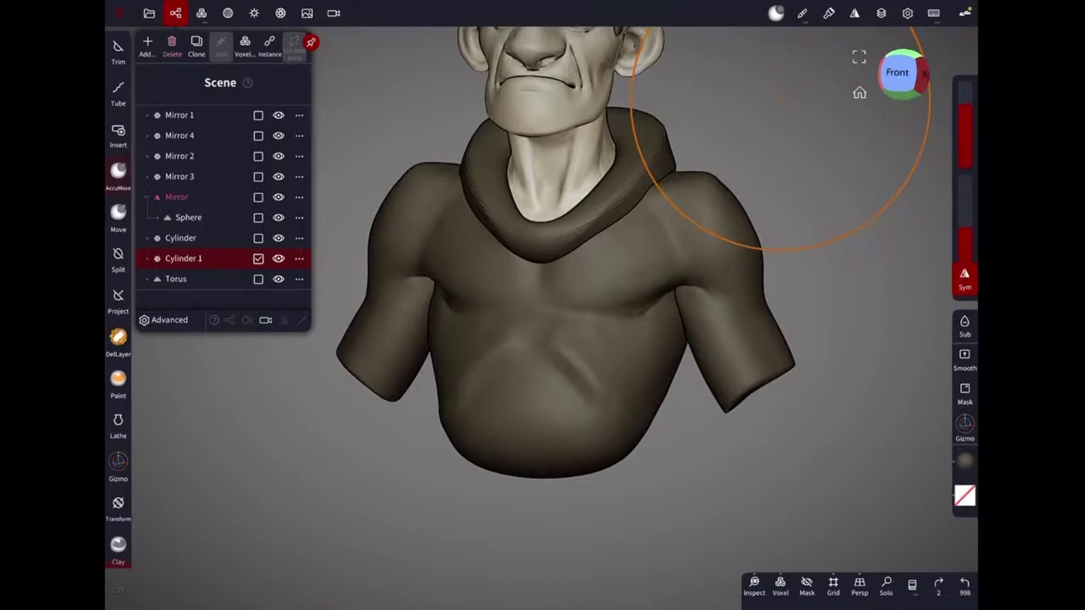
click(939, 585)
click(939, 585)
With the Move brush, pull the back of the hood down and outward and refine its shoulder outline.
drag(848, 340, 560, 288)
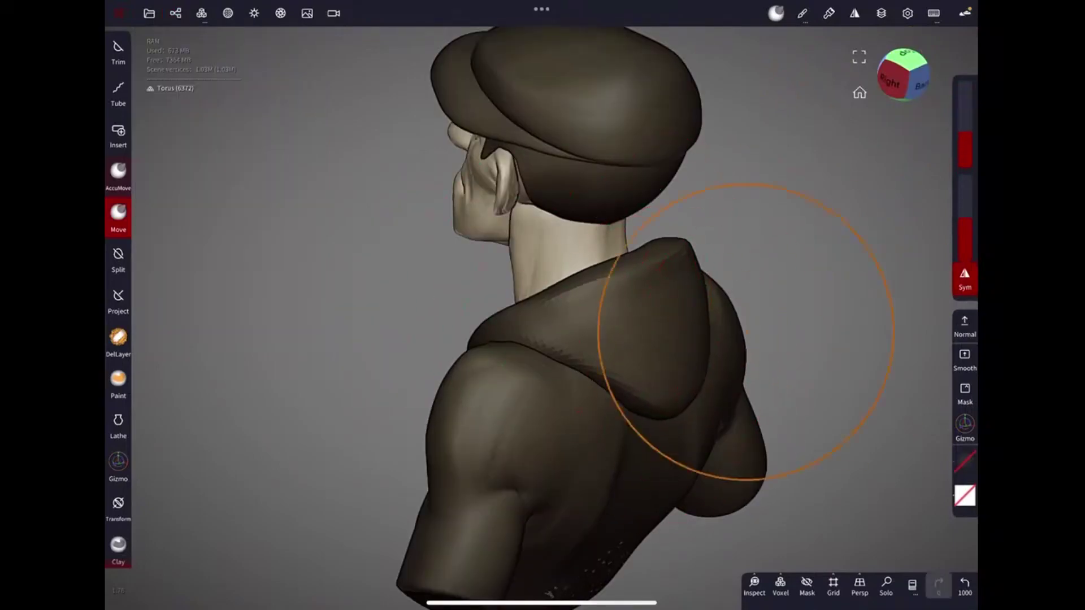
drag(746, 332, 671, 417)
click(118, 213)
mouse_move(565, 316)
mouse_down()
mouse_move(726, 328)
mouse_move(654, 174)
mouse_move(786, 263)
mouse_up()
drag(693, 338, 698, 353)
drag(616, 280, 619, 286)
drag(684, 321, 655, 363)
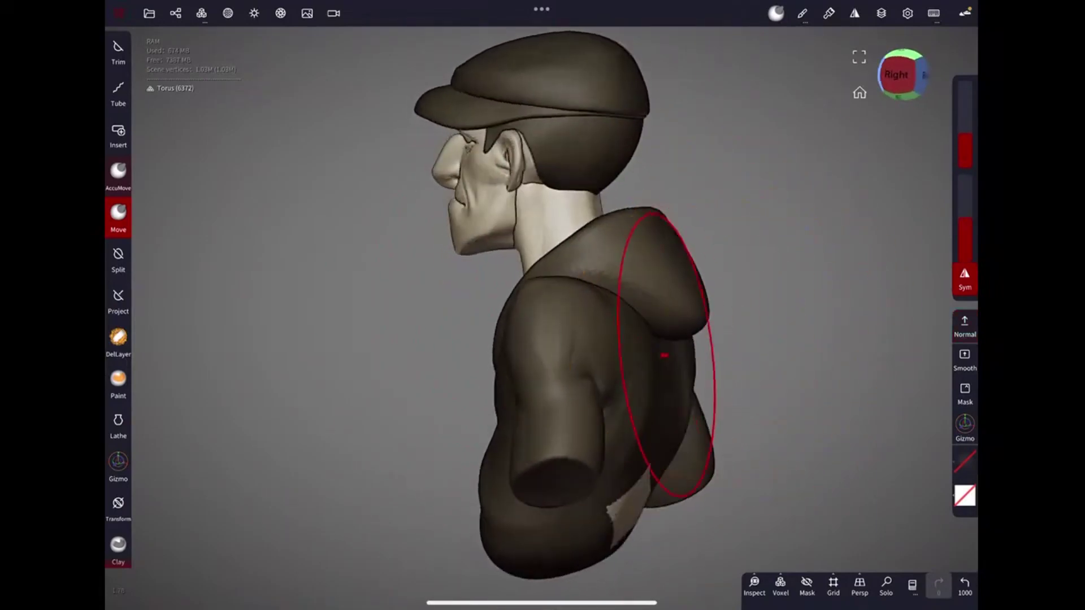
click(654, 367)
drag(727, 364, 654, 435)
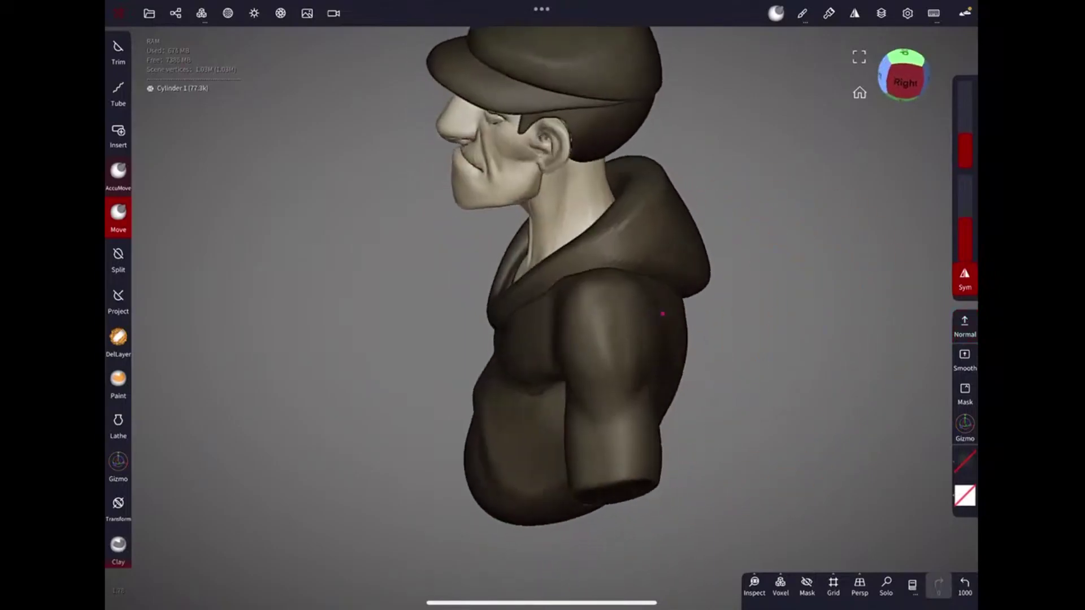
Undo the latest Move and Clay strokes on the hood.
click(118, 546)
drag(819, 339, 578, 302)
click(118, 213)
mouse_move(706, 367)
mouse_down()
mouse_move(649, 387)
mouse_move(739, 328)
mouse_move(702, 266)
mouse_move(737, 243)
mouse_up()
key(ctrl+z)
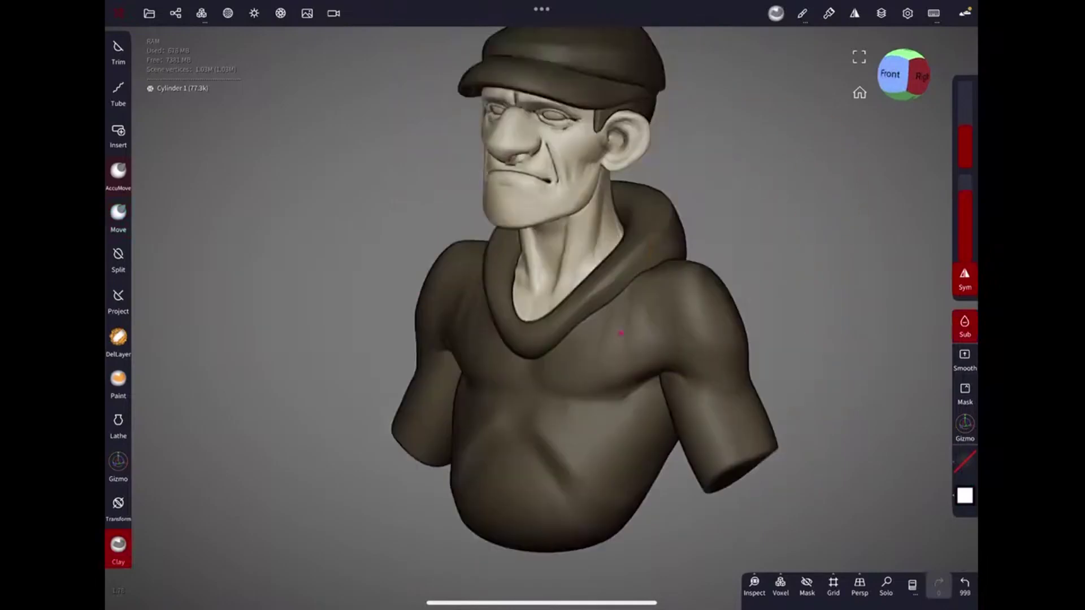
scroll(641, 325, down, 3)
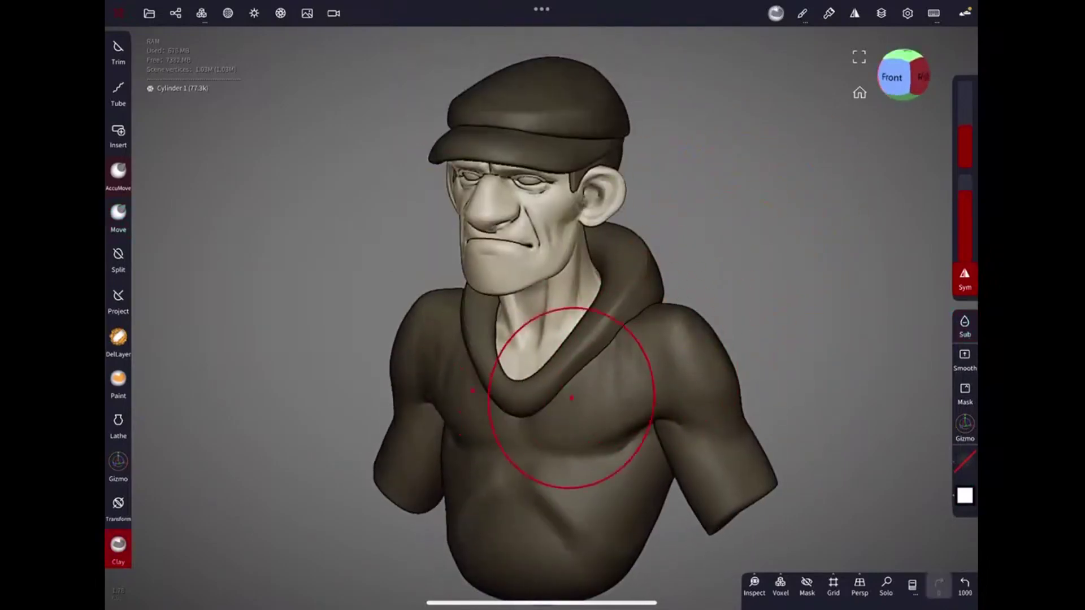
key(ctrl+z)
mouse_move(631, 353)
middle_down()
mouse_move(558, 296)
mouse_move(750, 206)
mouse_move(714, 207)
middle_up()
Smooth the crease at the front of the collar.
middle_drag(729, 132, 737, 214)
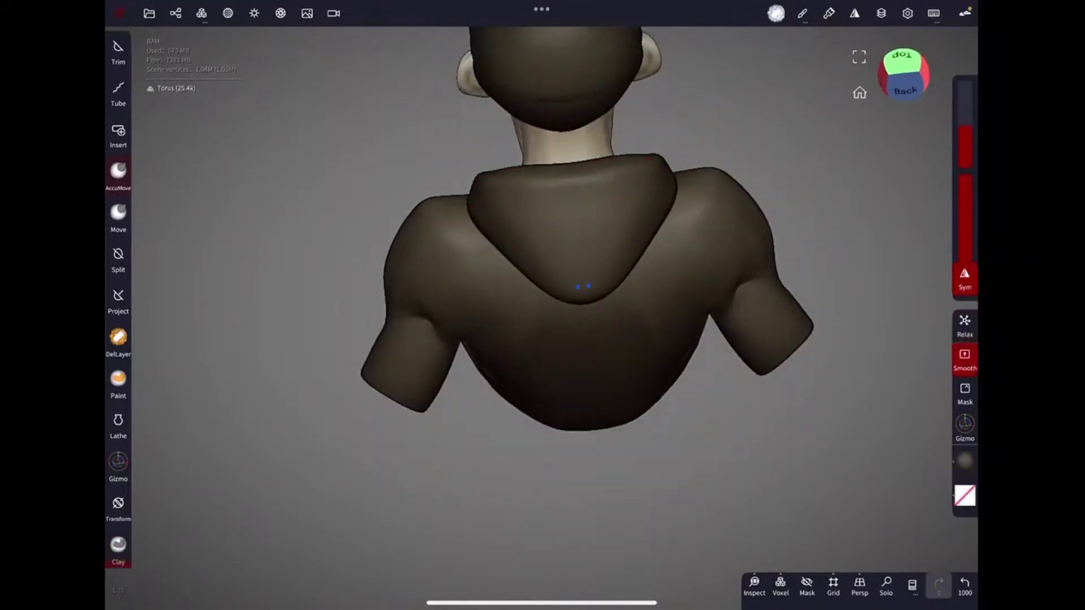
scroll(738, 214, up, 3)
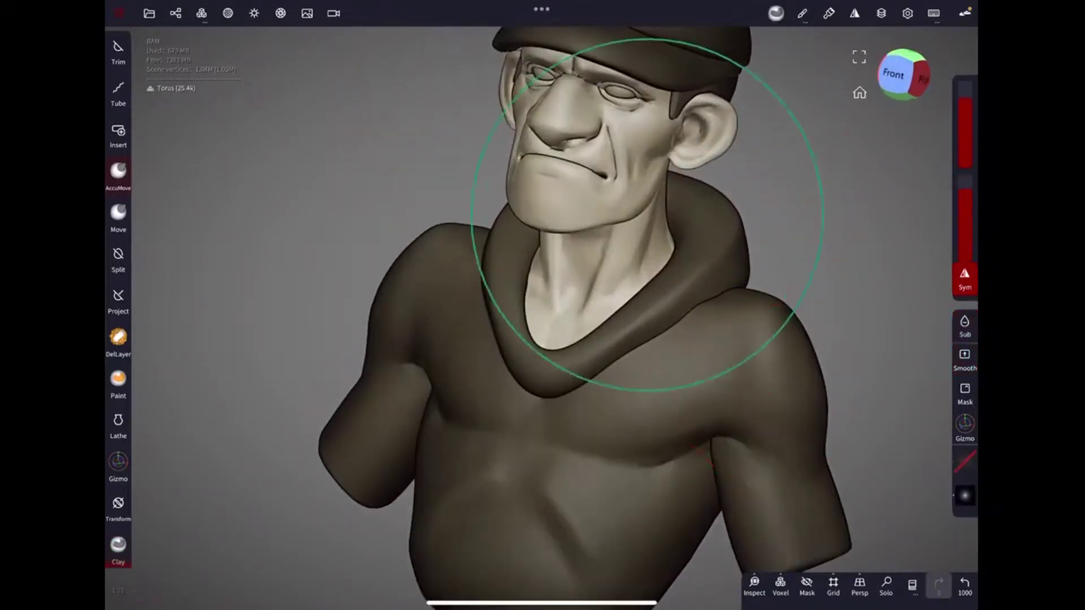
mouse_move(529, 356)
middle_down()
mouse_move(512, 375)
mouse_move(681, 282)
middle_up()
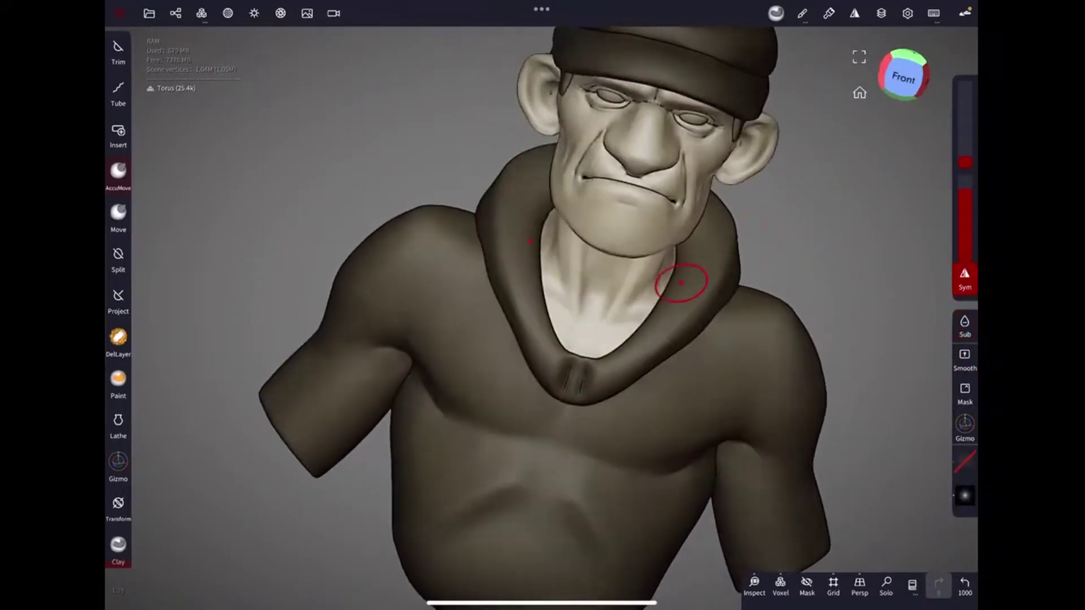
mouse_move(573, 385)
middle_down()
mouse_move(659, 310)
mouse_move(781, 240)
middle_up()
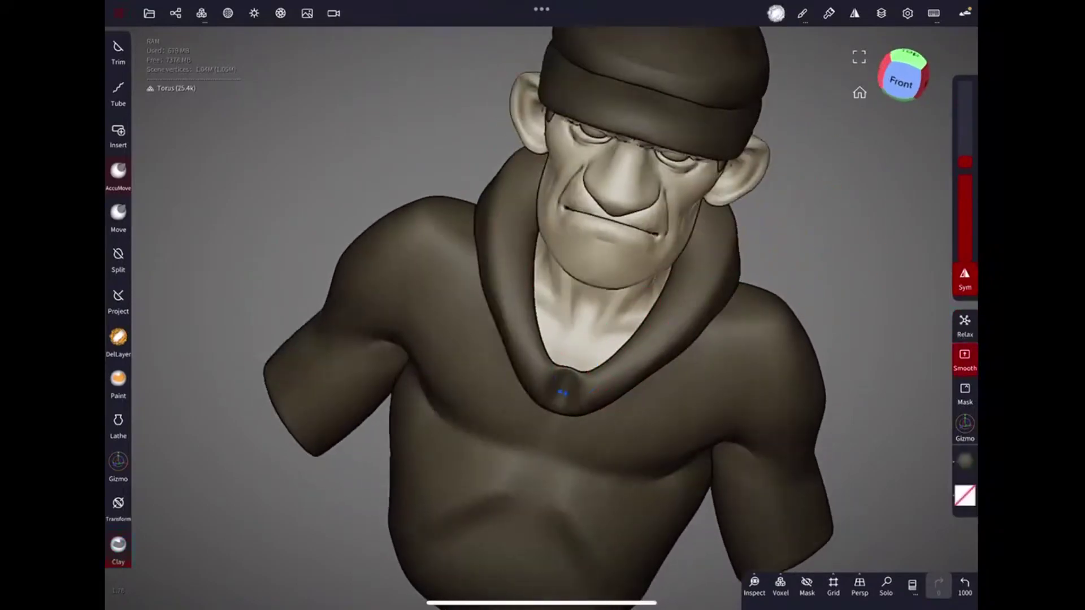
middle_drag(570, 367, 650, 328)
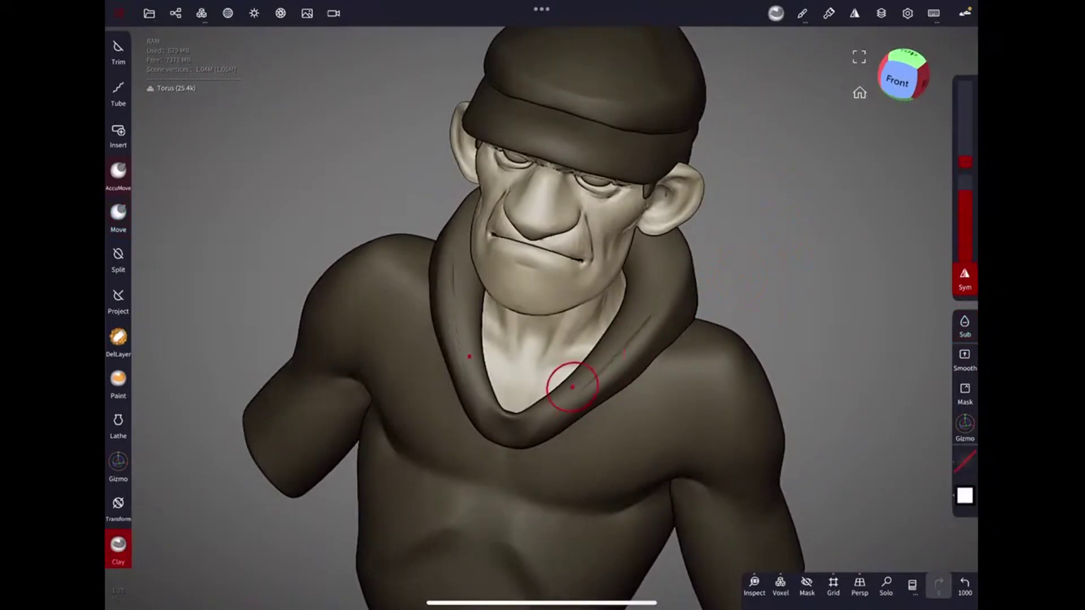
mouse_move(733, 244)
middle_down()
mouse_move(561, 412)
mouse_move(700, 305)
mouse_move(686, 300)
middle_up()
Undo the torus smooth-shading change and the last sculpting stroke.
click(227, 13)
mouse_move(332, 273)
middle_down()
mouse_move(770, 249)
mouse_move(717, 301)
mouse_move(654, 327)
mouse_move(632, 258)
mouse_move(564, 322)
middle_up()
key(ctrl+z)
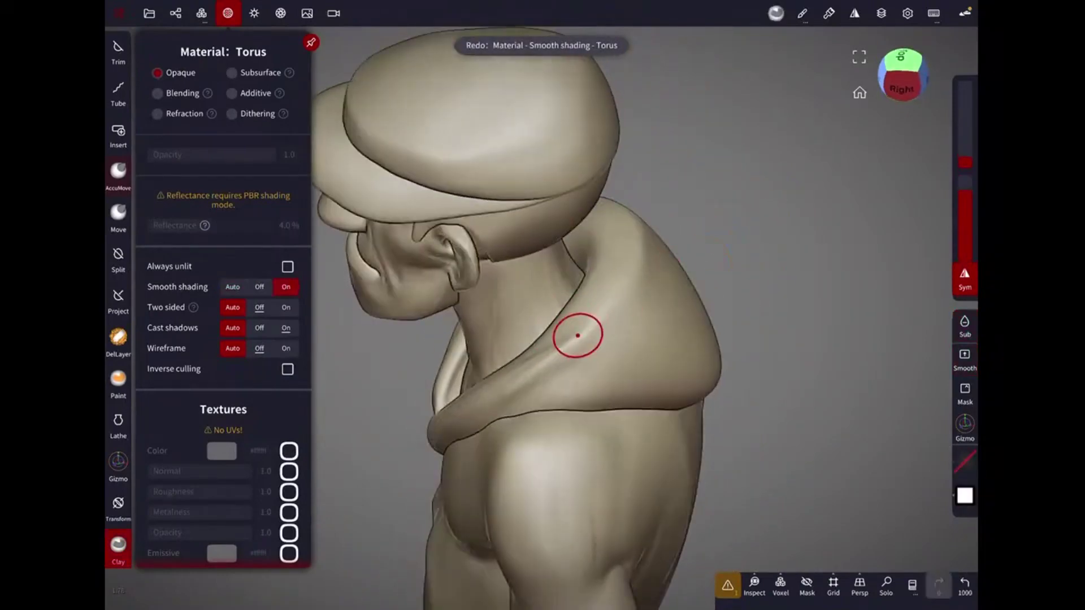
mouse_move(644, 245)
middle_down()
mouse_move(574, 340)
mouse_move(700, 341)
mouse_move(586, 347)
middle_up()
mouse_move(701, 253)
middle_down()
mouse_move(702, 278)
mouse_move(628, 295)
middle_up()
key(ctrl+z)
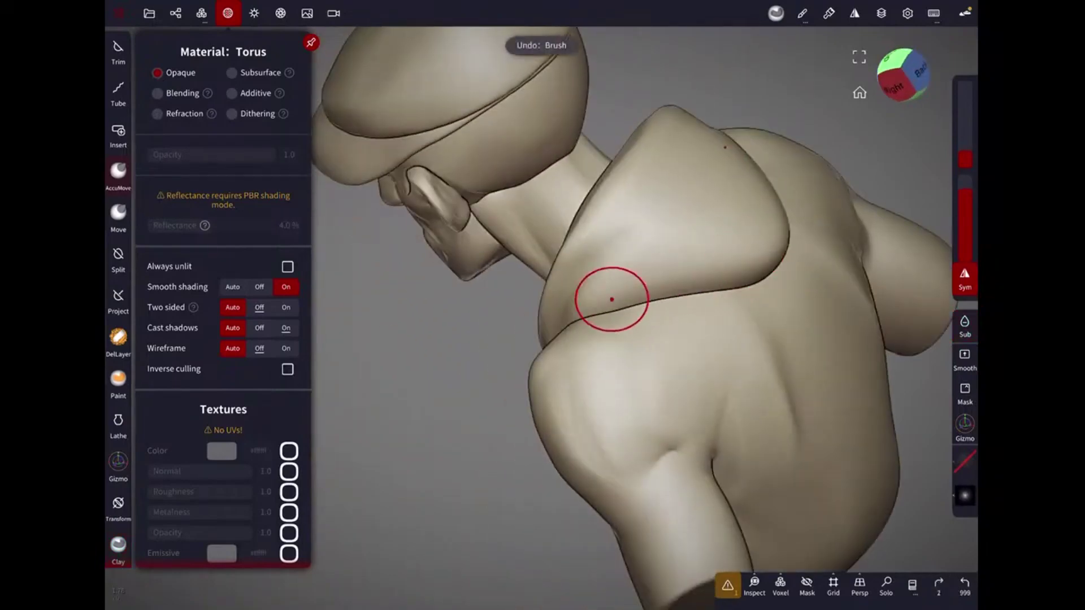
Solo the hood torus to inspect it, then show the whole character again.
click(118, 213)
mouse_move(671, 425)
middle_down()
mouse_move(633, 395)
mouse_move(735, 339)
mouse_move(791, 243)
mouse_move(735, 283)
mouse_move(651, 200)
middle_up()
click(886, 588)
click(118, 545)
middle_drag(601, 228, 566, 279)
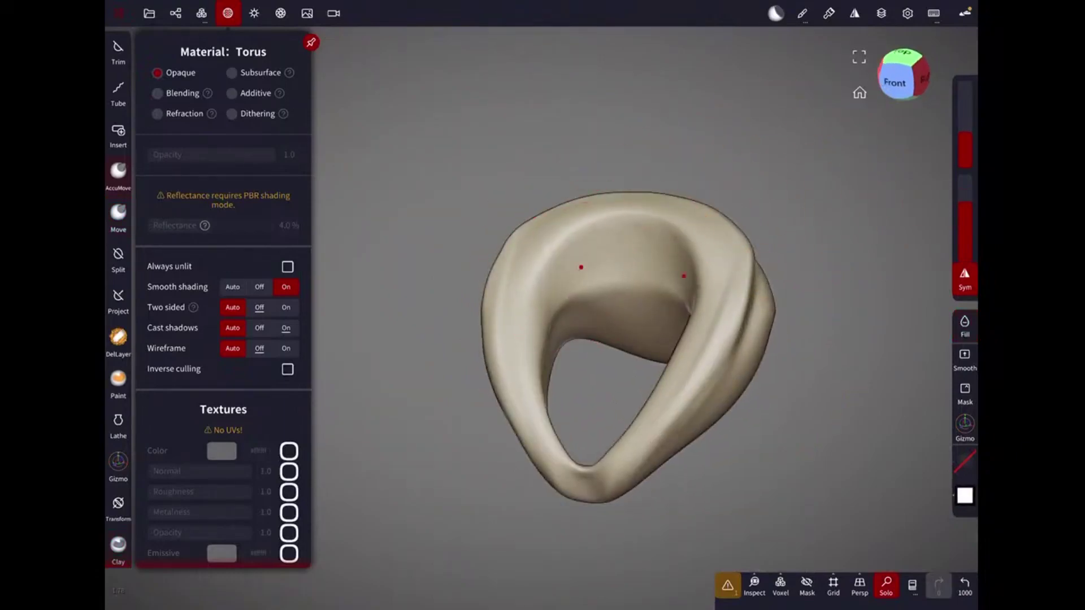
mouse_move(635, 262)
middle_down()
mouse_move(787, 230)
mouse_move(646, 218)
middle_up()
click(886, 588)
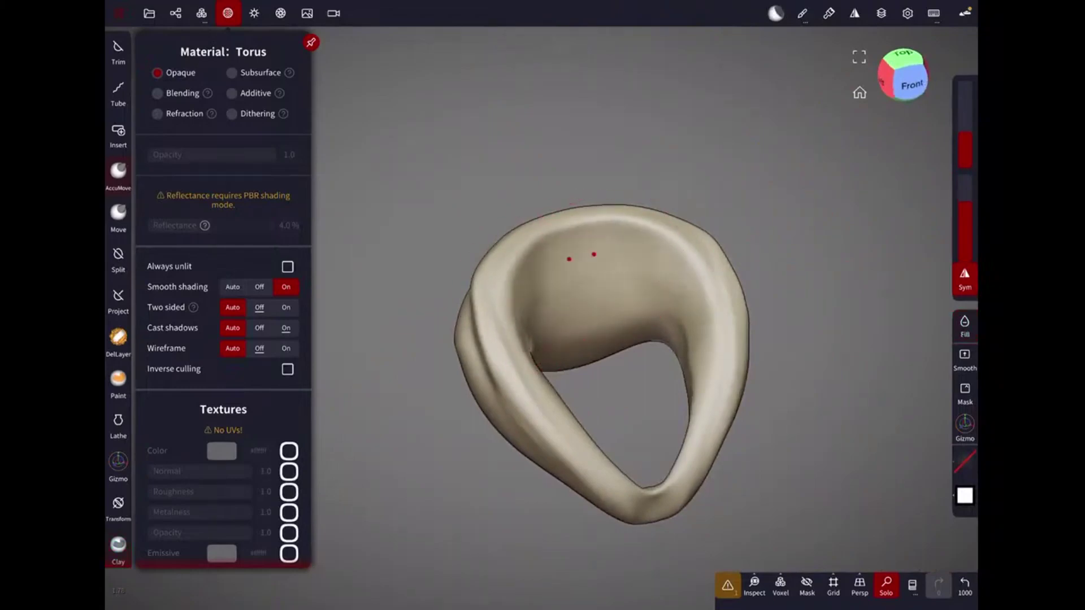
mouse_move(594, 255)
middle_down()
mouse_move(663, 295)
mouse_move(719, 269)
middle_up()
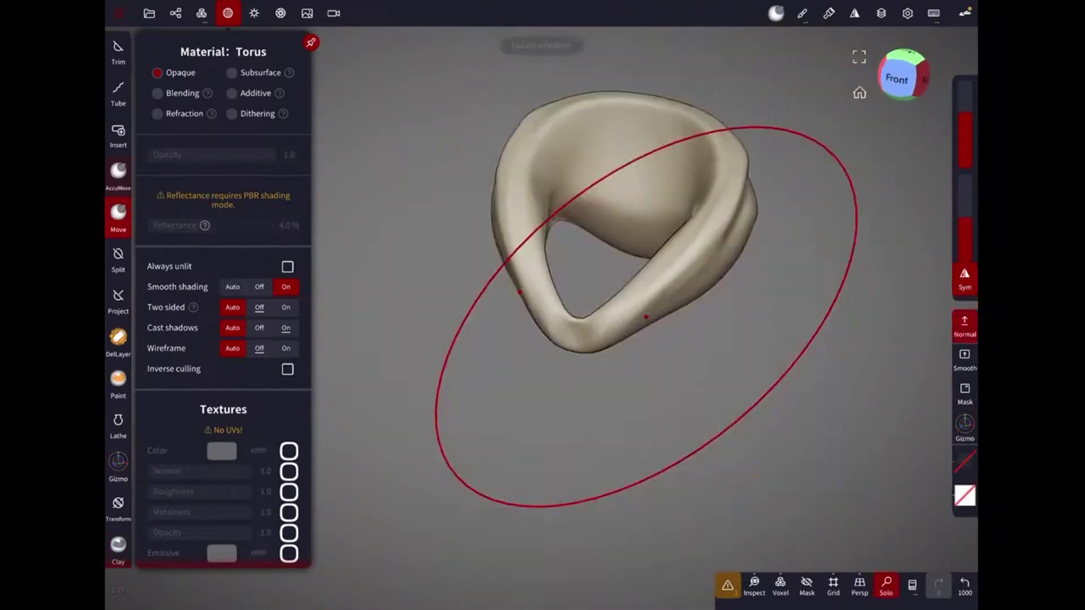
middle_drag(621, 367, 621, 430)
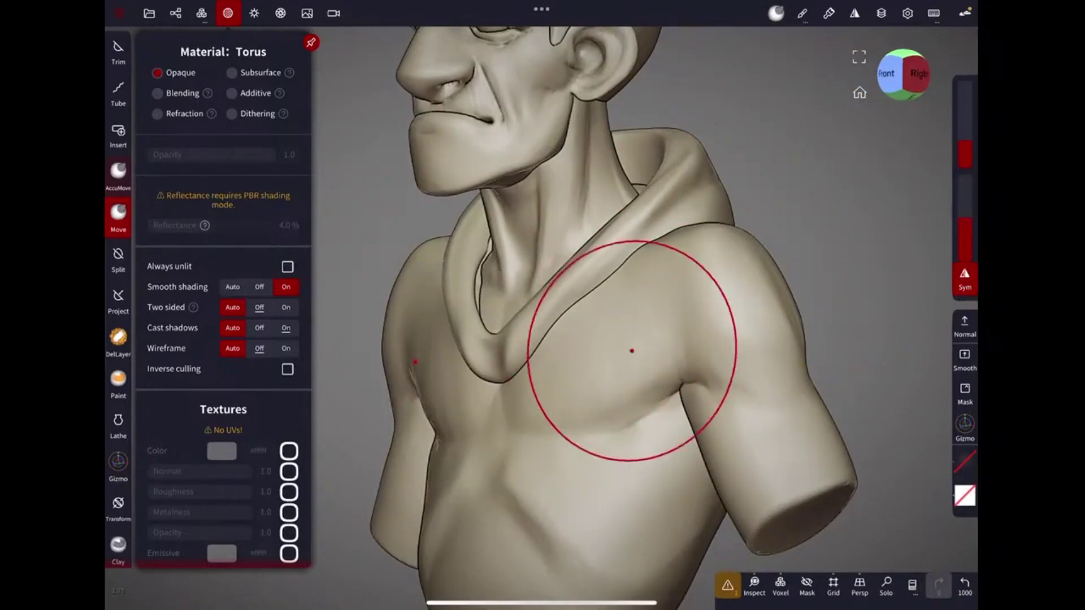
Select the body, head and neck cylinder, then open Scene > Add.
click(633, 350)
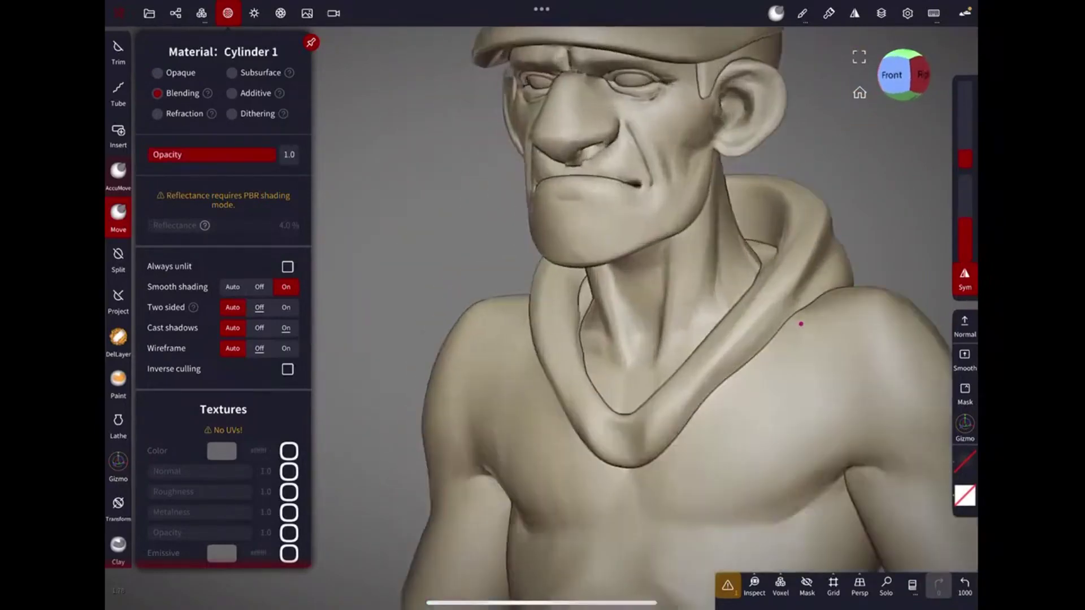
click(659, 170)
scroll(751, 303, down, 5)
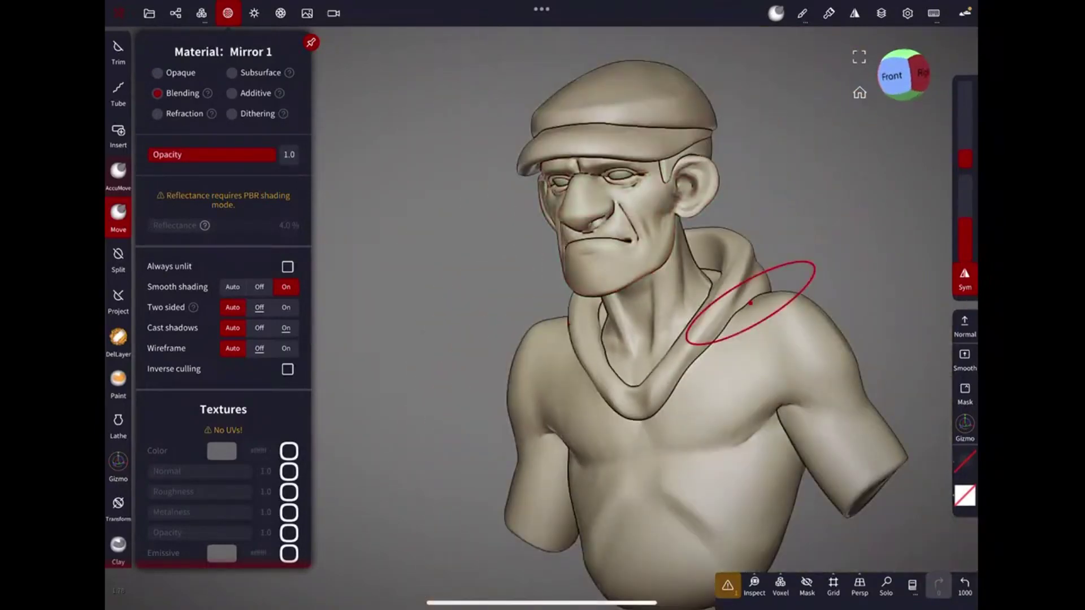
scroll(750, 303, up, 3)
mouse_move(764, 398)
middle_down()
mouse_move(766, 262)
mouse_move(731, 275)
middle_up()
click(656, 305)
middle_drag(656, 306, 791, 237)
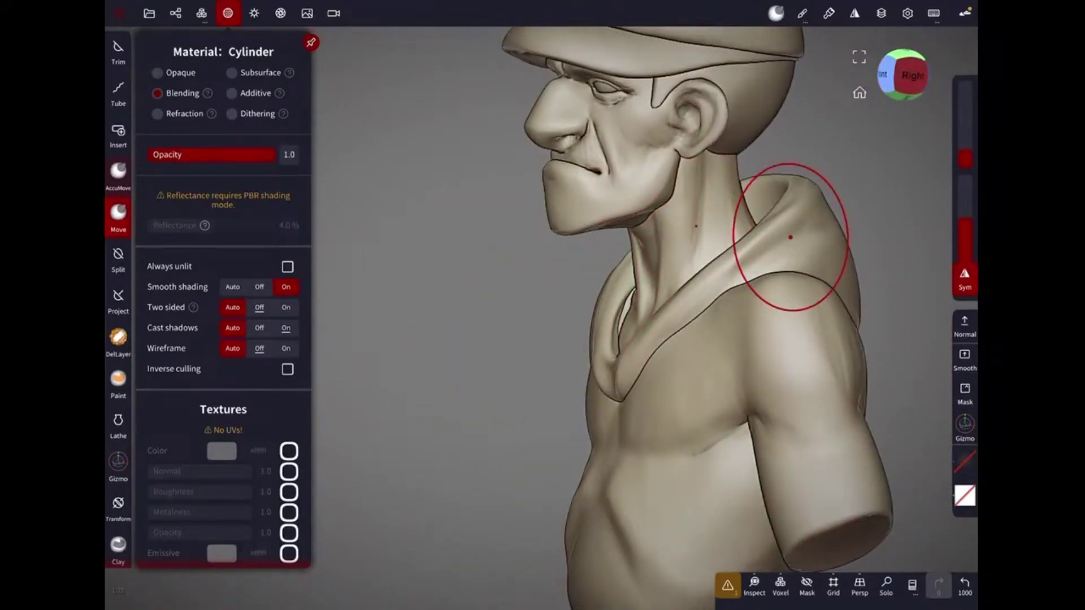
click(149, 13)
click(147, 41)
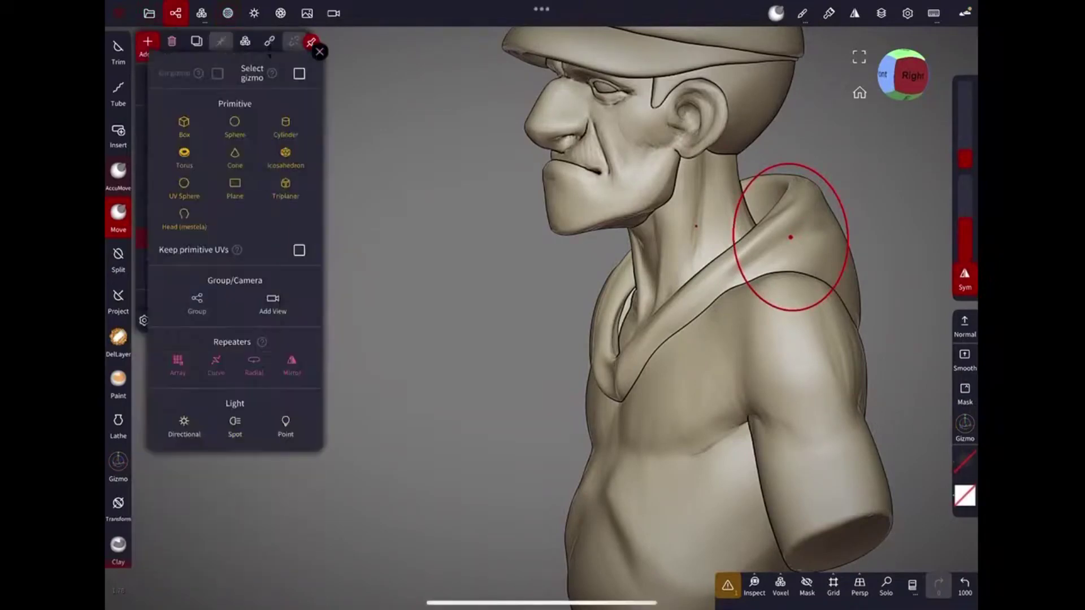
Add a Cylinder primitive, shorten its height and Validate it into a mesh.
click(285, 126)
mouse_move(787, 235)
middle_down()
mouse_move(727, 314)
mouse_move(593, 136)
middle_up()
drag(593, 135, 576, 108)
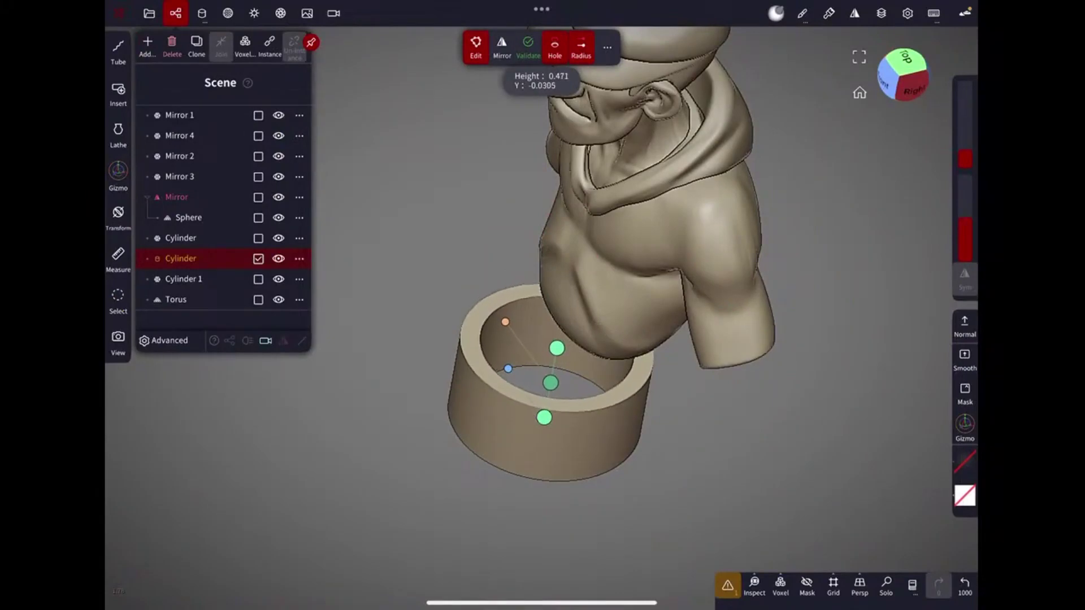
click(528, 47)
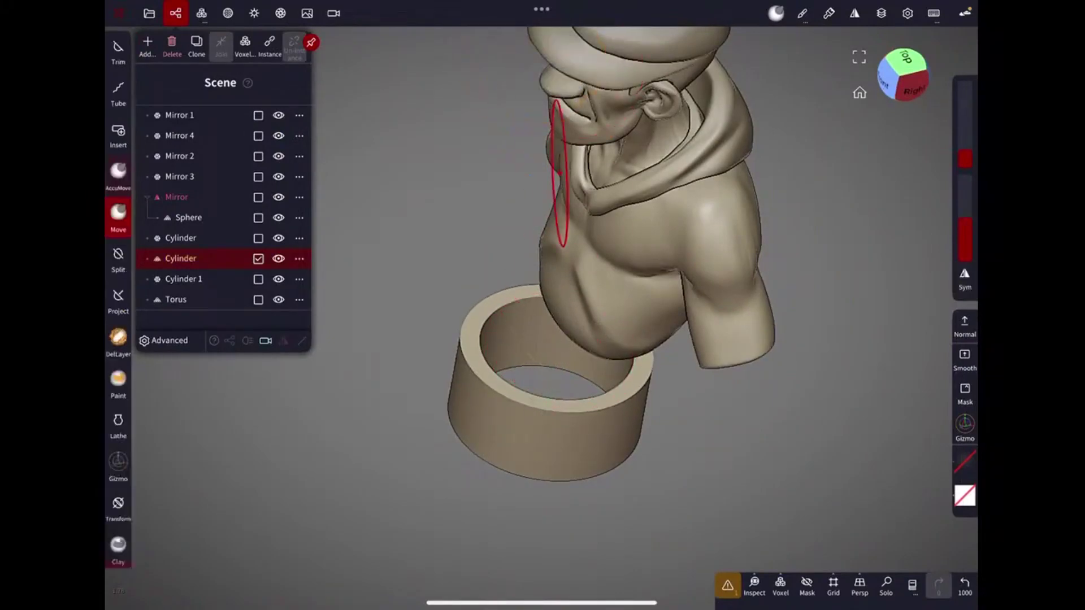
Move the new cylinder up toward the neck with the Gizmo.
middle_drag(622, 395, 621, 282)
click(118, 462)
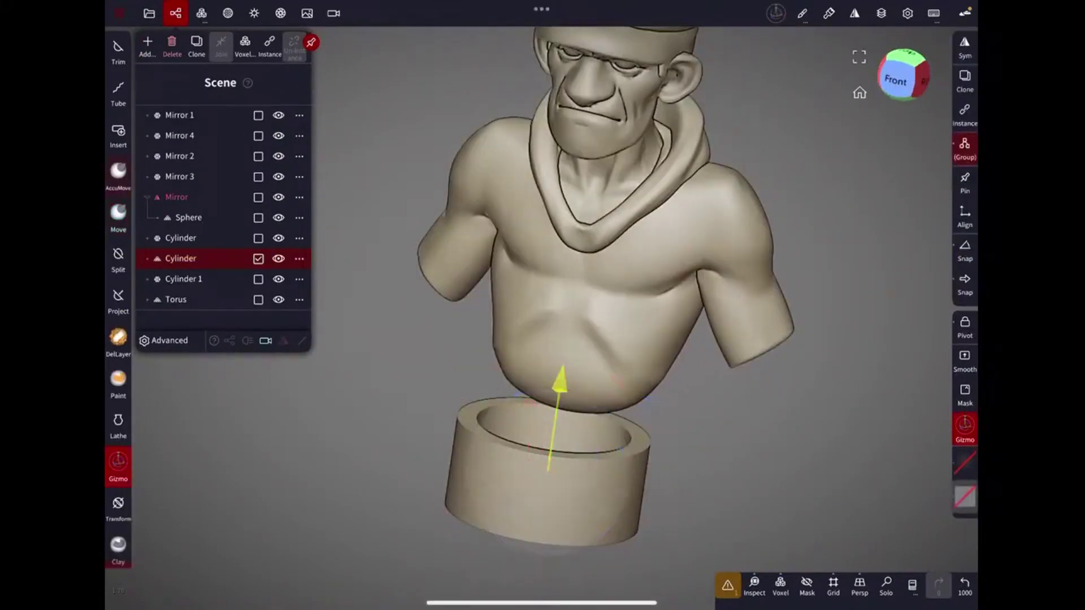
drag(582, 444, 599, 62)
middle_drag(678, 339, 508, 339)
middle_drag(689, 268, 565, 268)
scroll(118, 396, down, 5)
scroll(702, 303, up, 3)
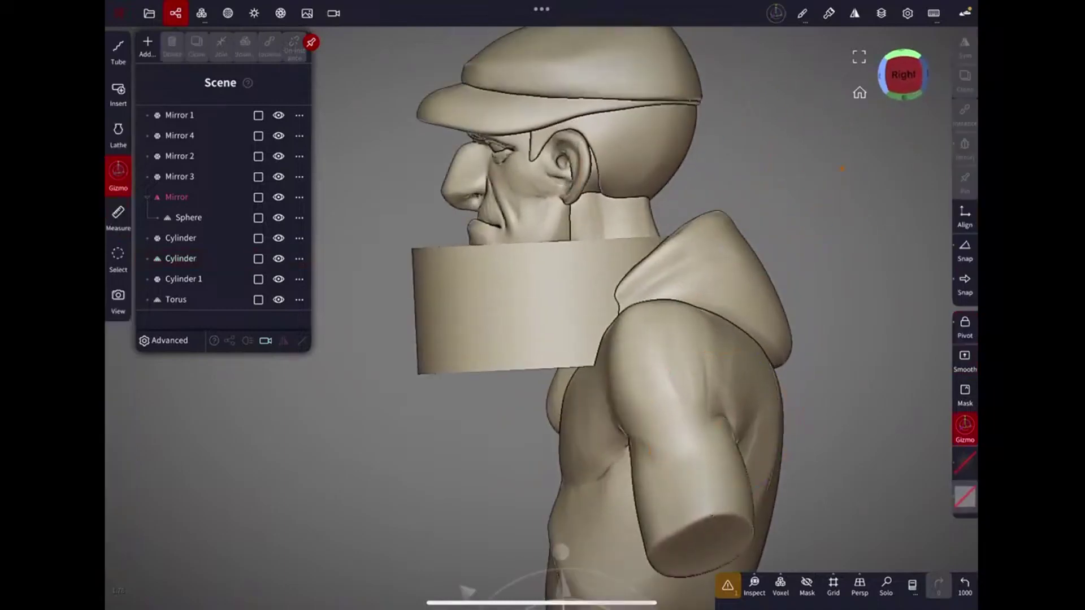
scroll(802, 339, down, 3)
Place the cylinder around the neck and tilt it diagonally toward the ear.
click(570, 308)
drag(562, 375, 582, 231)
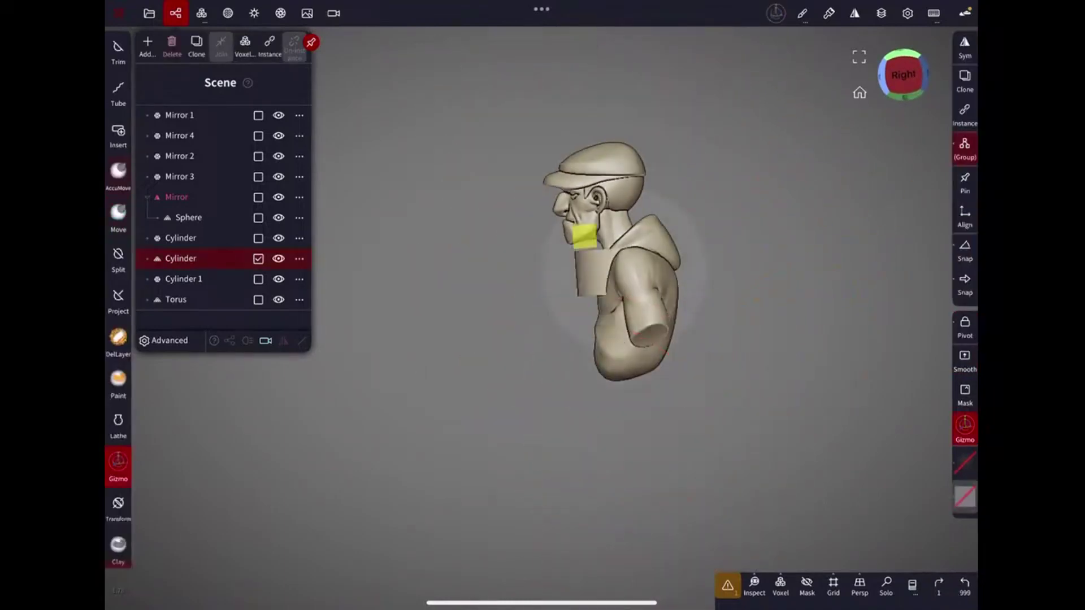
drag(695, 169, 734, 238)
scroll(583, 283, up, 5)
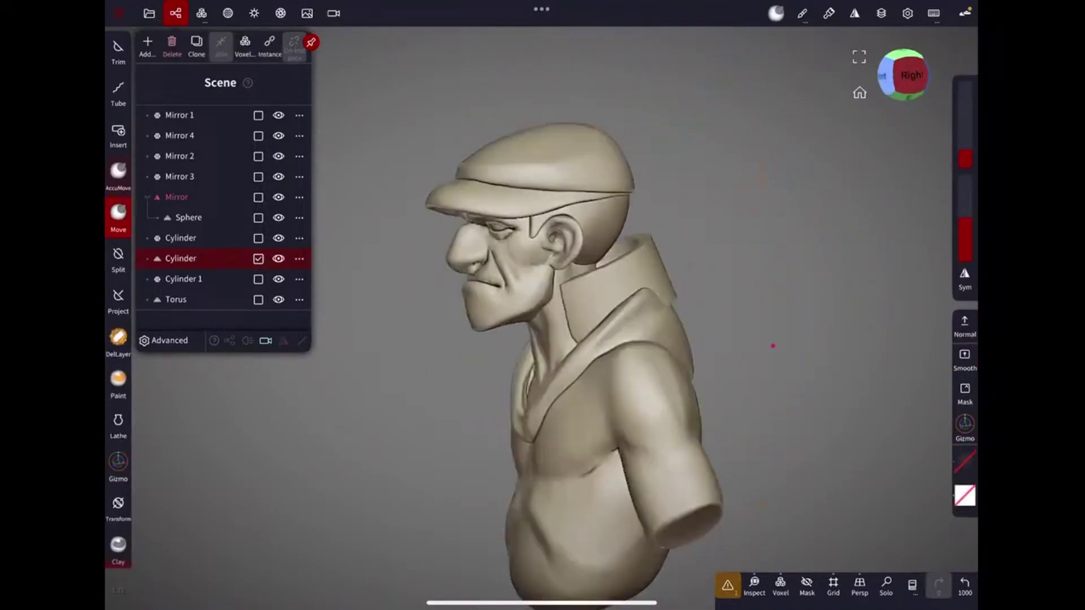
drag(706, 220, 565, 277)
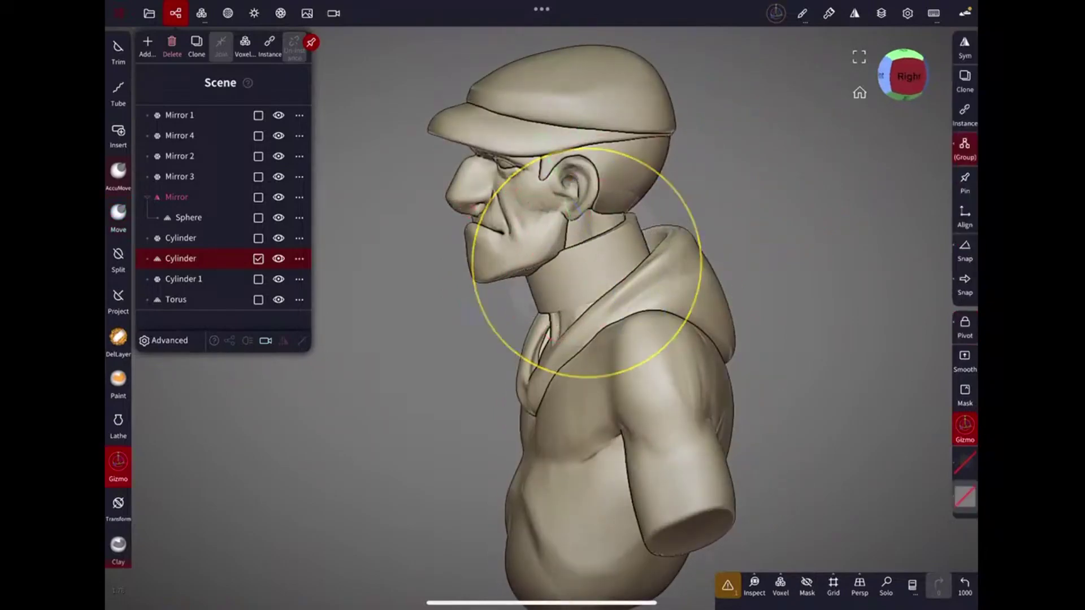
drag(610, 182, 560, 342)
Orbit closer to the side of the neck, toggling between the Move brush and Gizmo.
click(118, 215)
drag(848, 339, 779, 339)
mouse_move(775, 194)
mouse_down()
mouse_move(702, 218)
mouse_move(769, 200)
mouse_up()
click(118, 463)
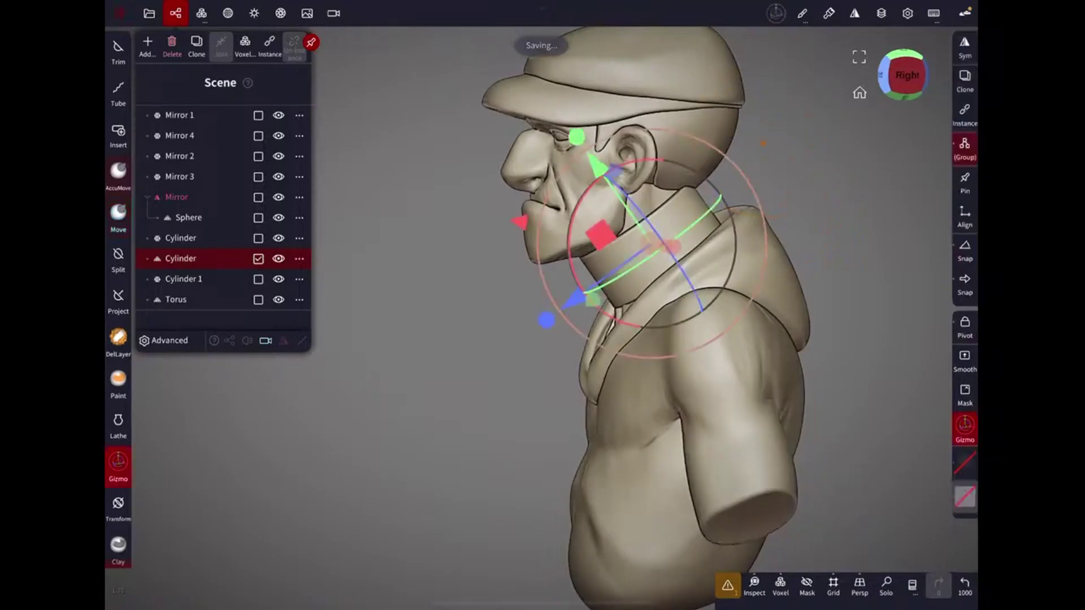
click(118, 214)
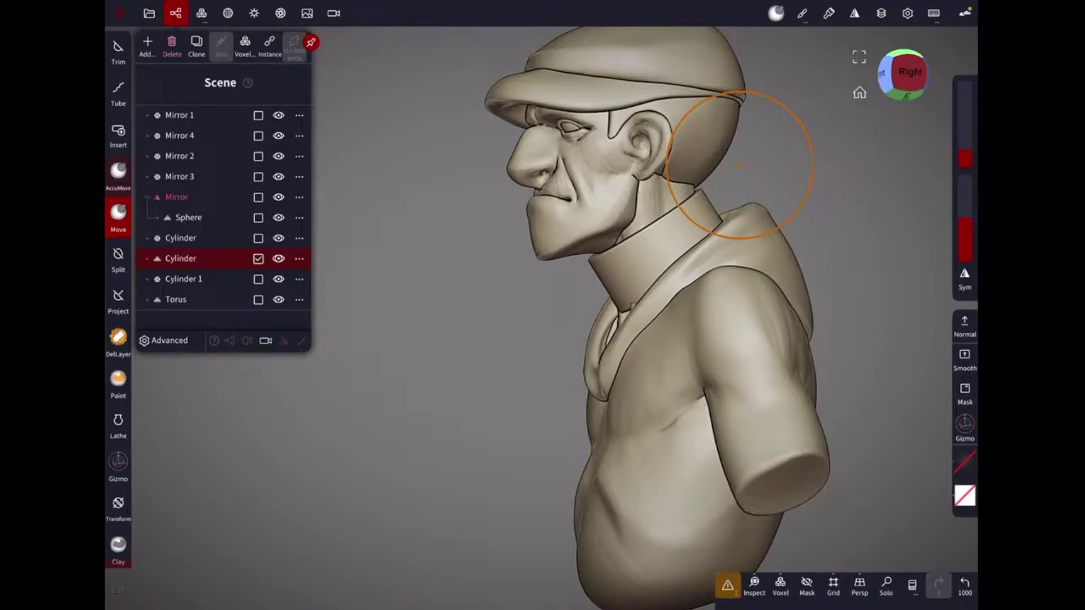
Reselect the collar cylinder and undo then redo its Move strokes.
middle_drag(741, 165, 692, 212)
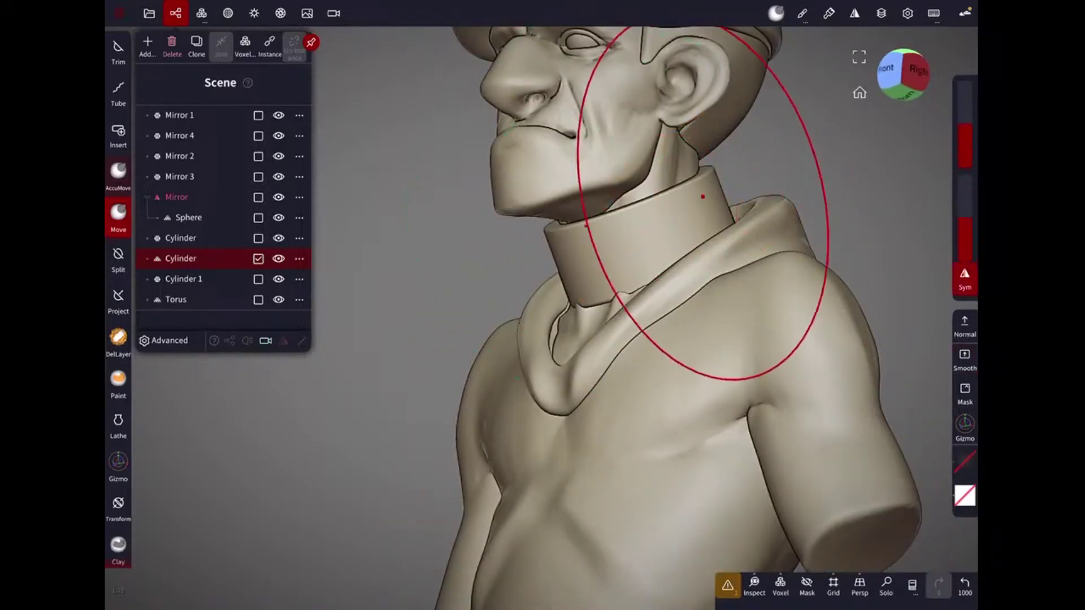
middle_drag(709, 195, 622, 247)
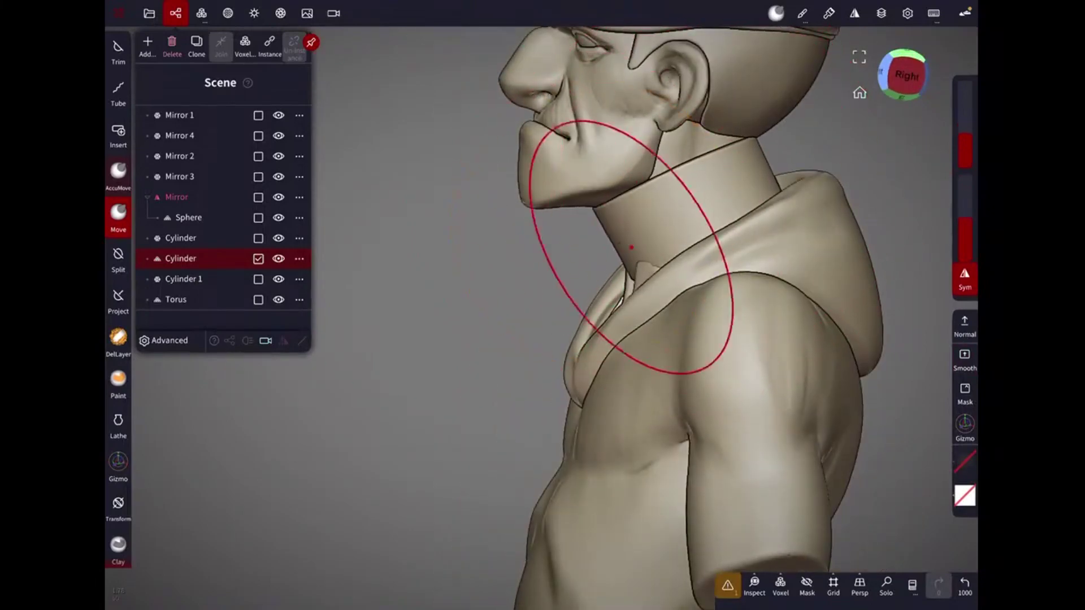
click(581, 286)
click(649, 237)
mouse_move(625, 219)
middle_down()
mouse_move(794, 159)
mouse_move(670, 182)
mouse_move(659, 213)
mouse_move(733, 150)
mouse_move(651, 153)
mouse_move(896, 73)
mouse_move(658, 214)
mouse_move(780, 360)
mouse_move(788, 412)
mouse_move(650, 226)
middle_up()
key(ctrl+z)
key(ctrl+z)
key(ctrl+shift+z)
key(ctrl+shift+z)
Duplicate the collar cylinder and rotate the copy with the Gizmo.
key(ctrl+d)
key(g)
drag(593, 186, 649, 220)
mouse_move(518, 214)
middle_down()
mouse_move(650, 169)
mouse_move(746, 178)
middle_up()
key(m)
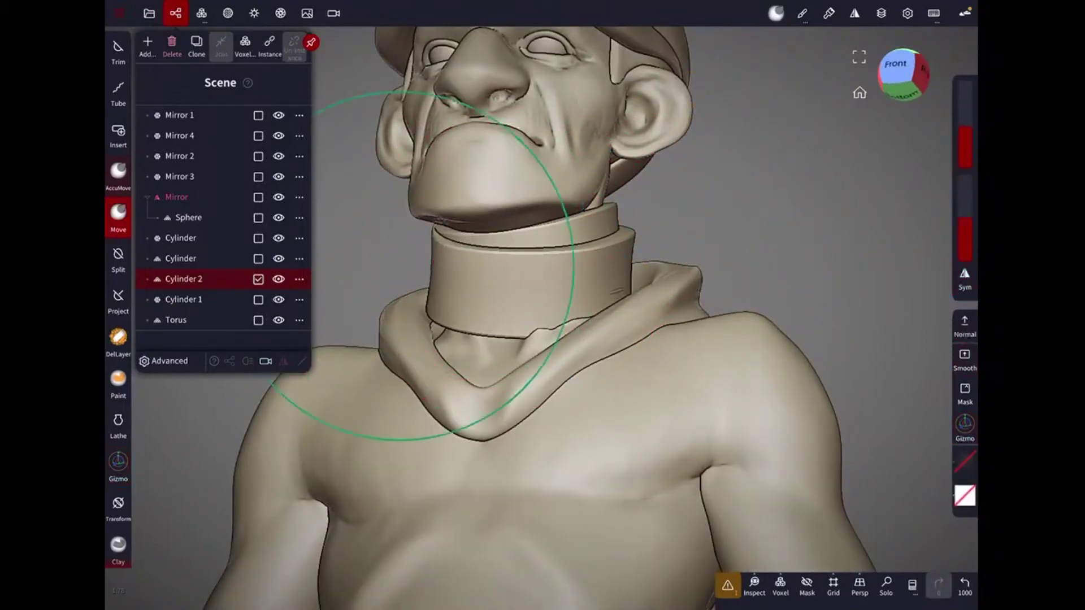
Orbit around the neck and select Cylinder 2, the second collar ring.
middle_drag(452, 271, 631, 309)
middle_drag(634, 200, 460, 266)
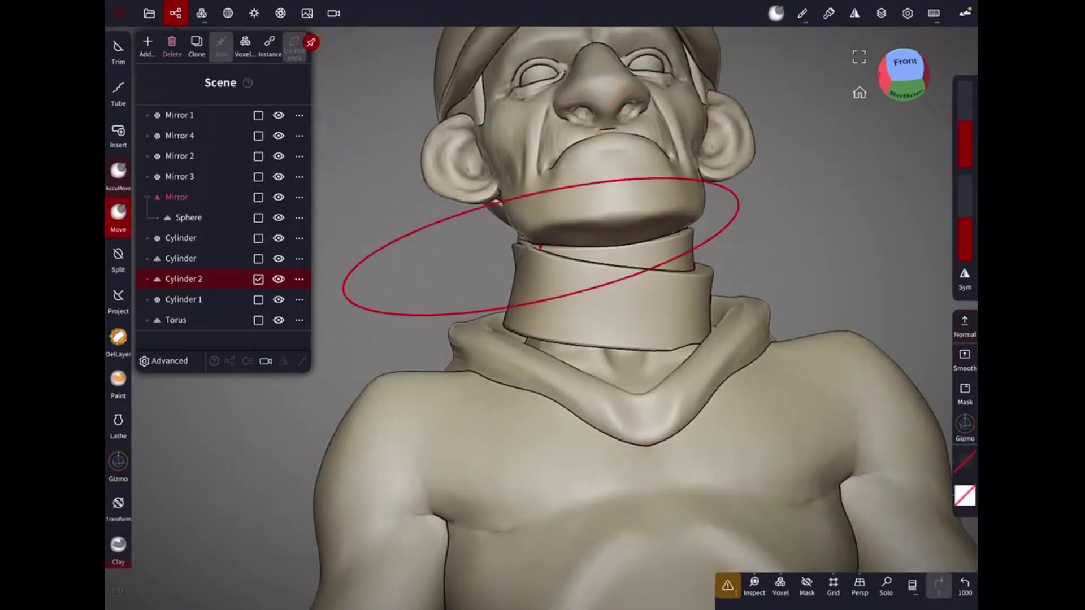
mouse_move(678, 266)
middle_down()
mouse_move(615, 344)
mouse_move(730, 311)
mouse_move(823, 266)
mouse_move(758, 332)
mouse_move(823, 241)
middle_up()
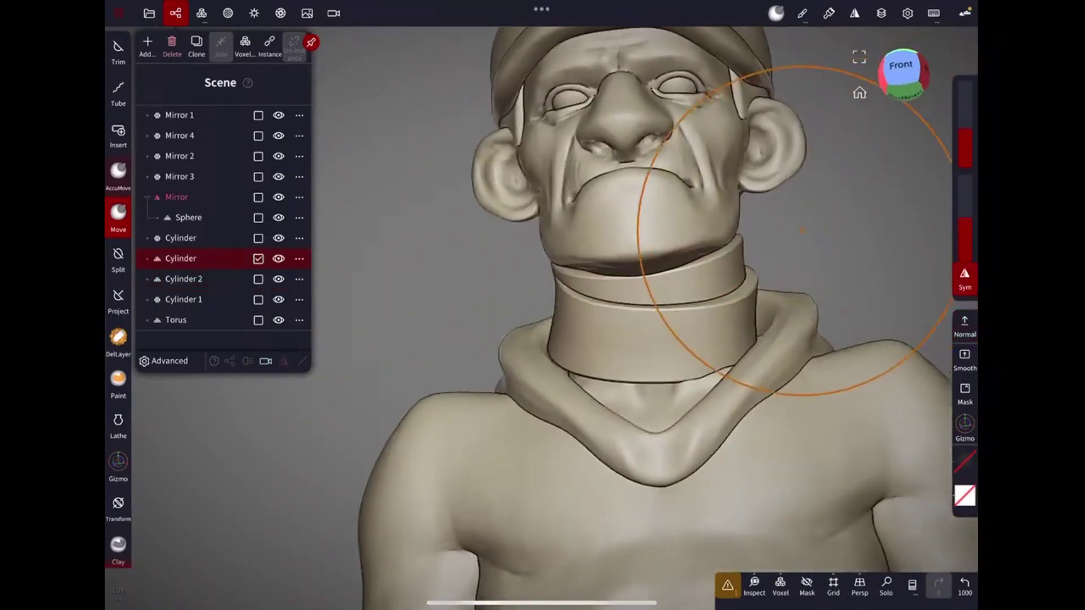
mouse_move(728, 256)
middle_down()
mouse_move(683, 269)
mouse_move(690, 291)
mouse_move(799, 279)
mouse_move(719, 237)
middle_up()
click(683, 269)
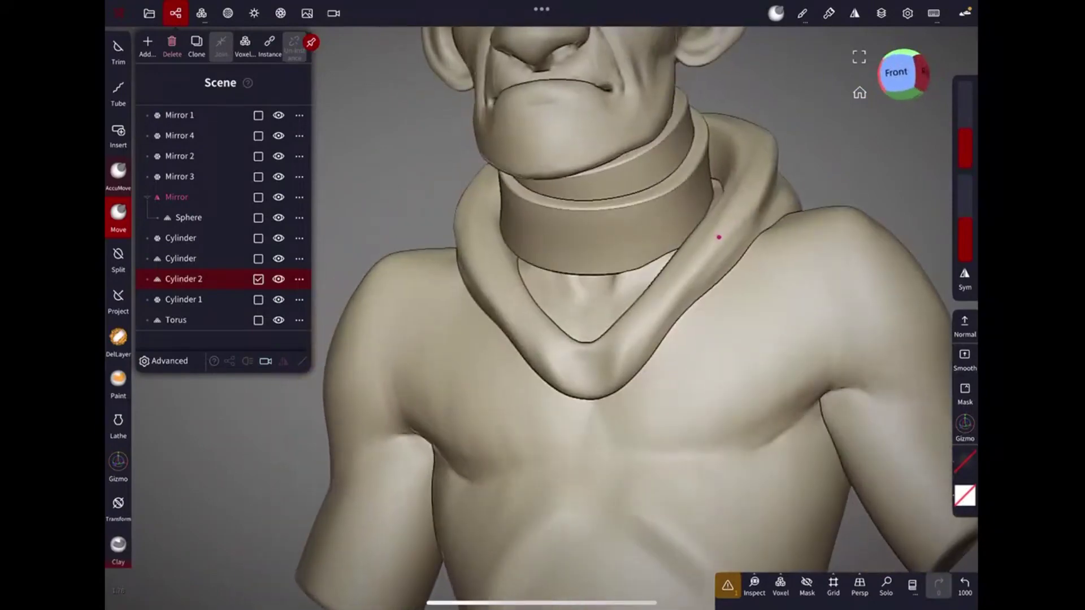
mouse_move(719, 238)
middle_down()
mouse_move(729, 243)
mouse_move(624, 315)
middle_up()
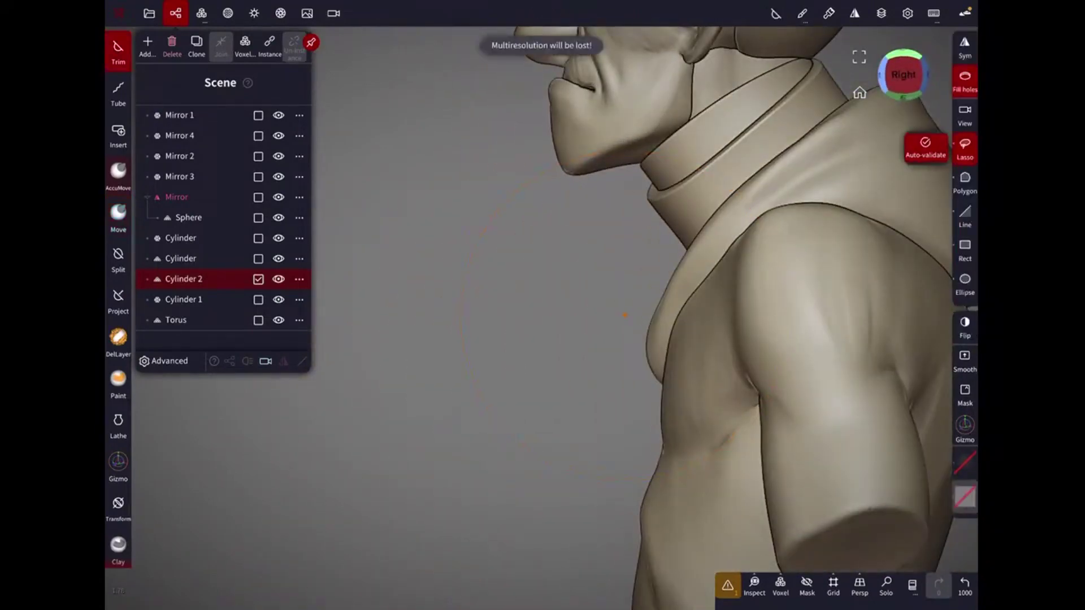
Draw a Tube along a path from collar to chest, flattening its profile and widening the radius.
click(965, 176)
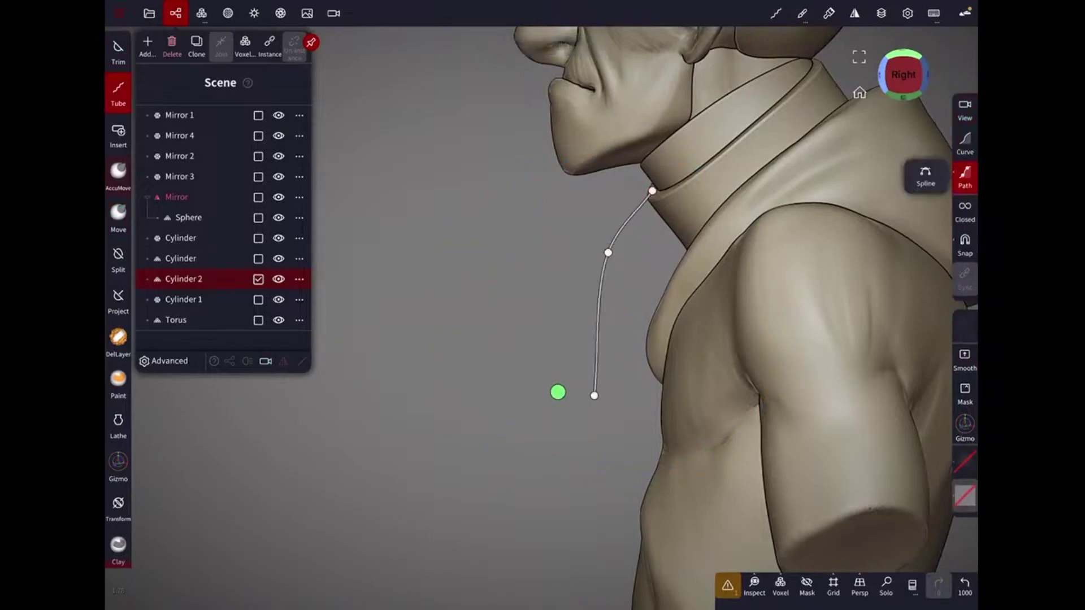
click(528, 537)
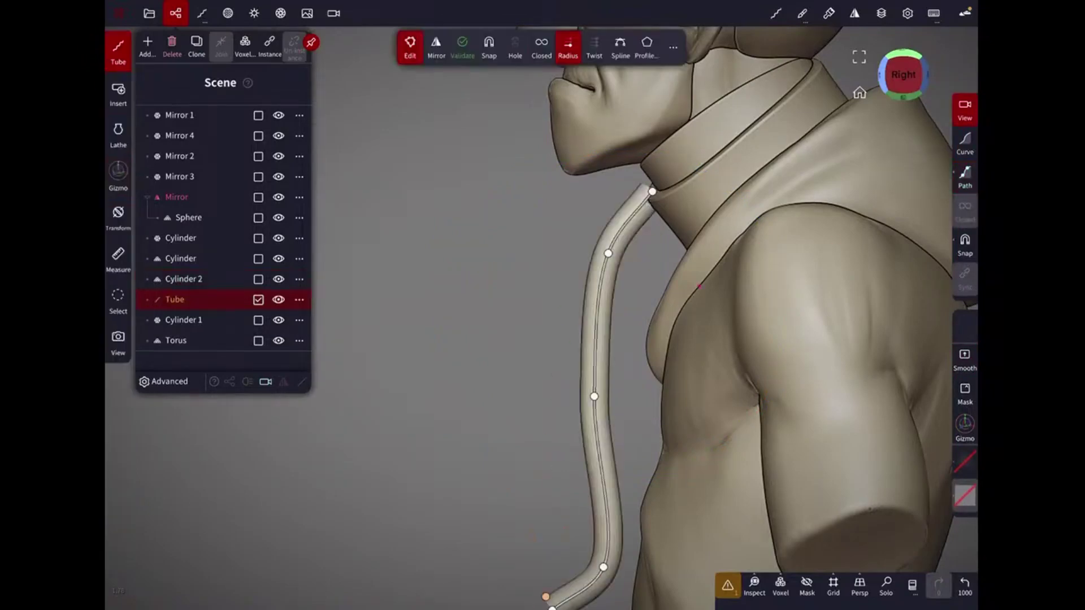
drag(529, 537, 605, 581)
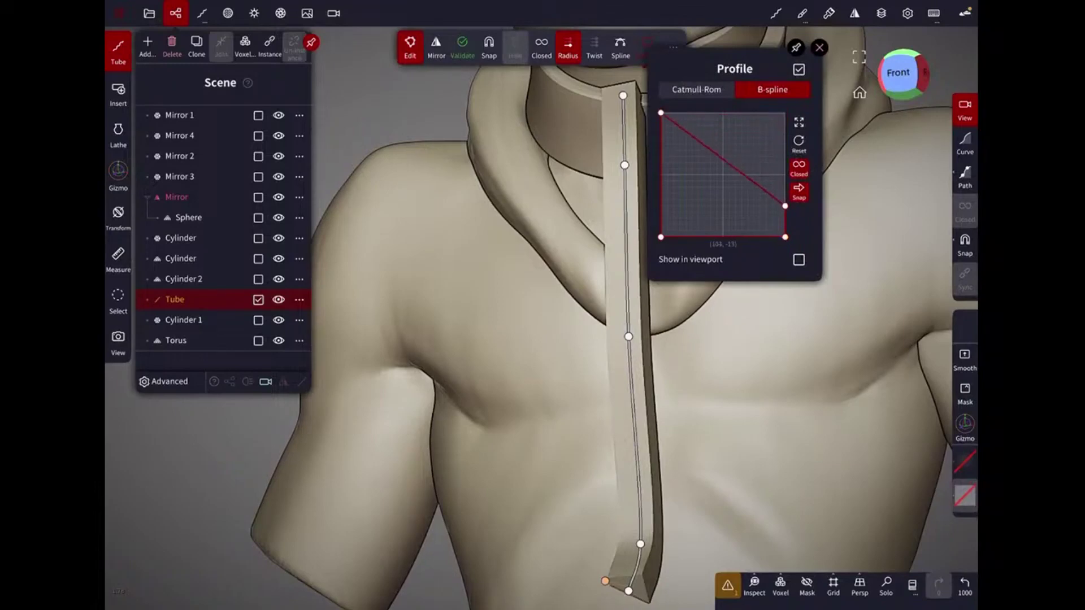
drag(661, 113, 661, 206)
drag(627, 339, 678, 339)
Reselect the tube and reshape its profile curve into a thin flat strip.
click(763, 395)
drag(791, 339, 566, 361)
click(624, 255)
drag(788, 200, 788, 157)
drag(664, 200, 664, 163)
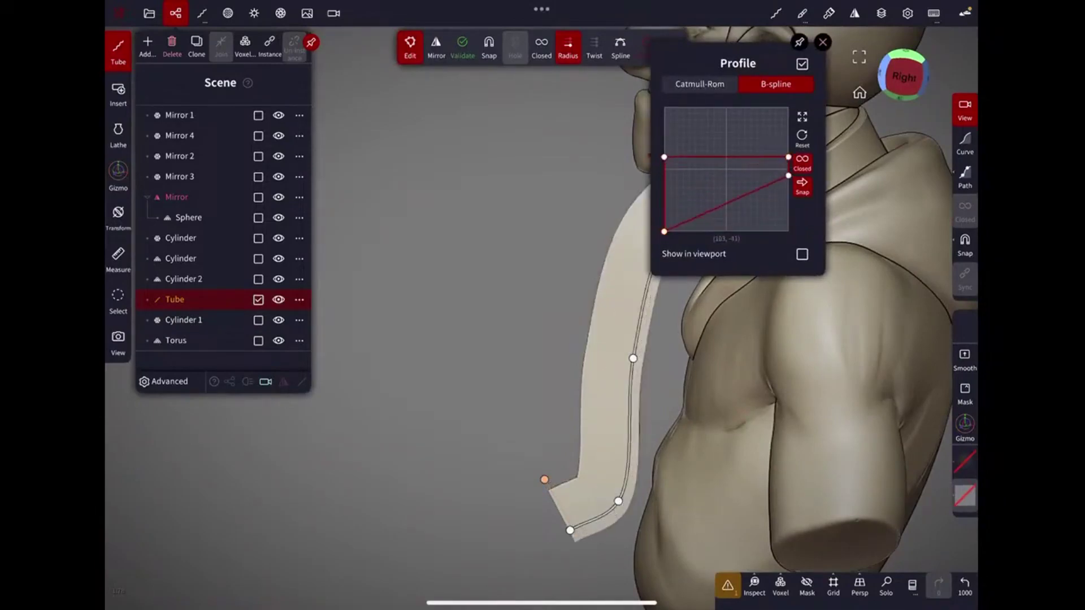
drag(664, 231, 664, 176)
Twist the strip's lower section and validate the tube into a sculptable mesh.
mouse_move(736, 240)
mouse_down()
mouse_move(777, 298)
mouse_move(802, 163)
mouse_move(807, 336)
mouse_move(793, 193)
mouse_move(749, 112)
mouse_up()
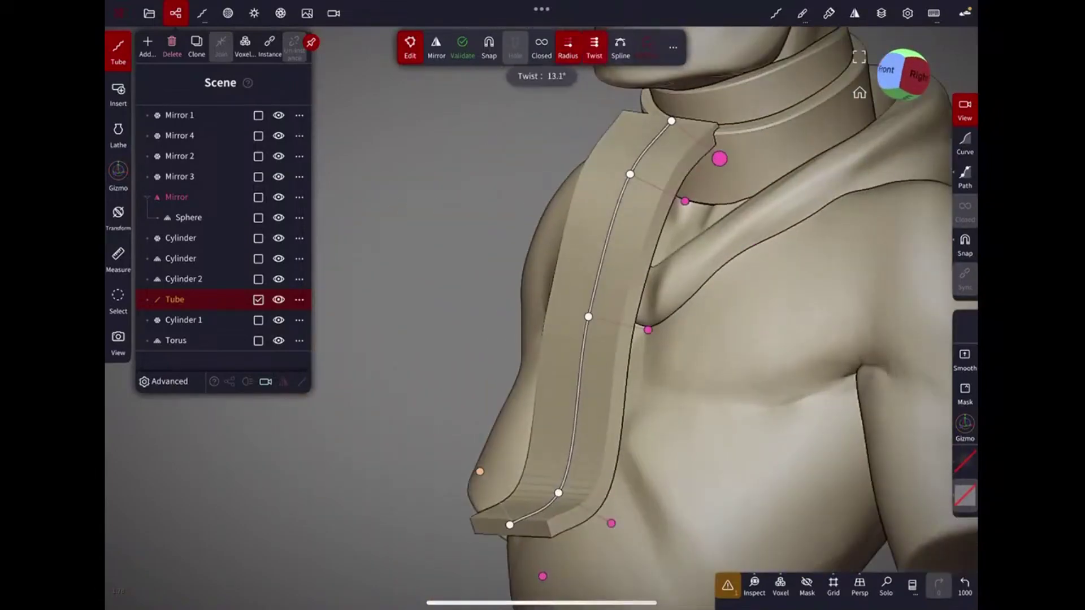
drag(719, 159, 724, 170)
mouse_move(735, 282)
mouse_down()
mouse_move(904, 271)
mouse_move(715, 279)
mouse_up()
drag(847, 339, 565, 339)
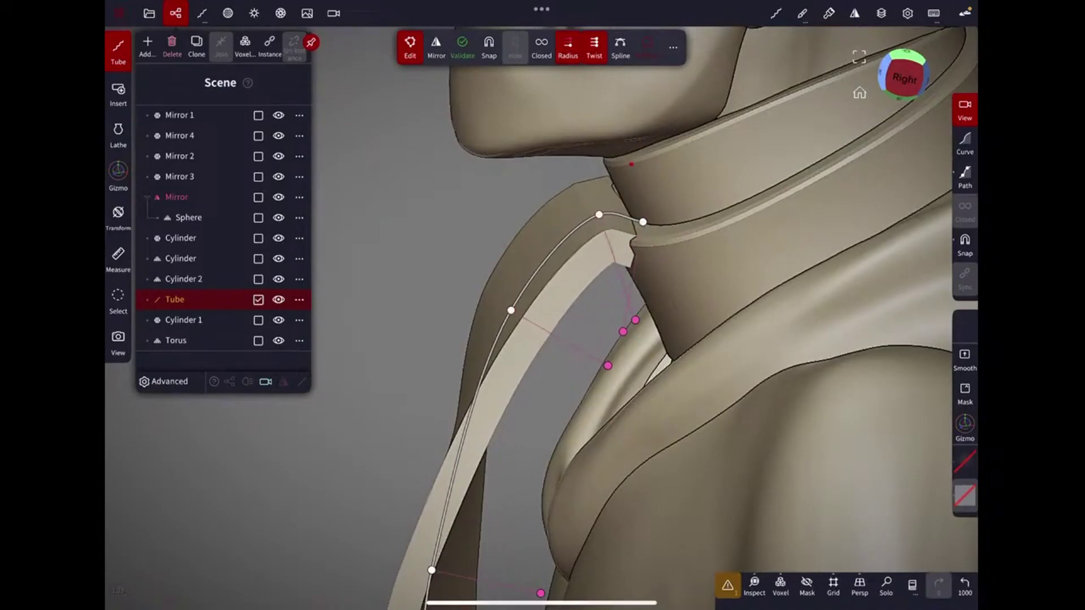
click(463, 47)
drag(734, 339, 650, 339)
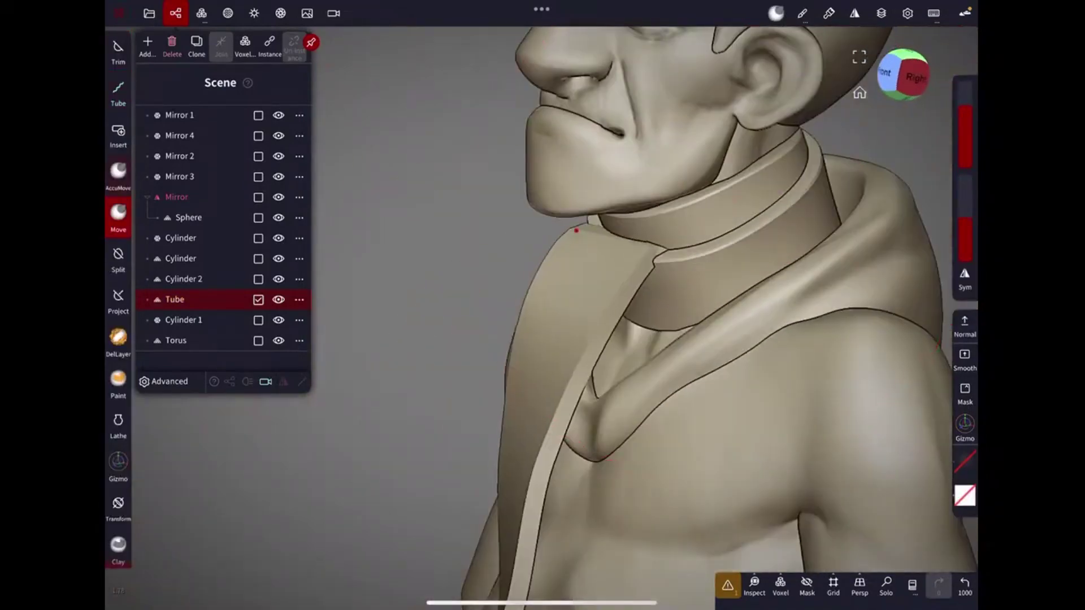
Inspect the collar and scarf from several angles and smooth the scarf strip.
drag(734, 339, 621, 339)
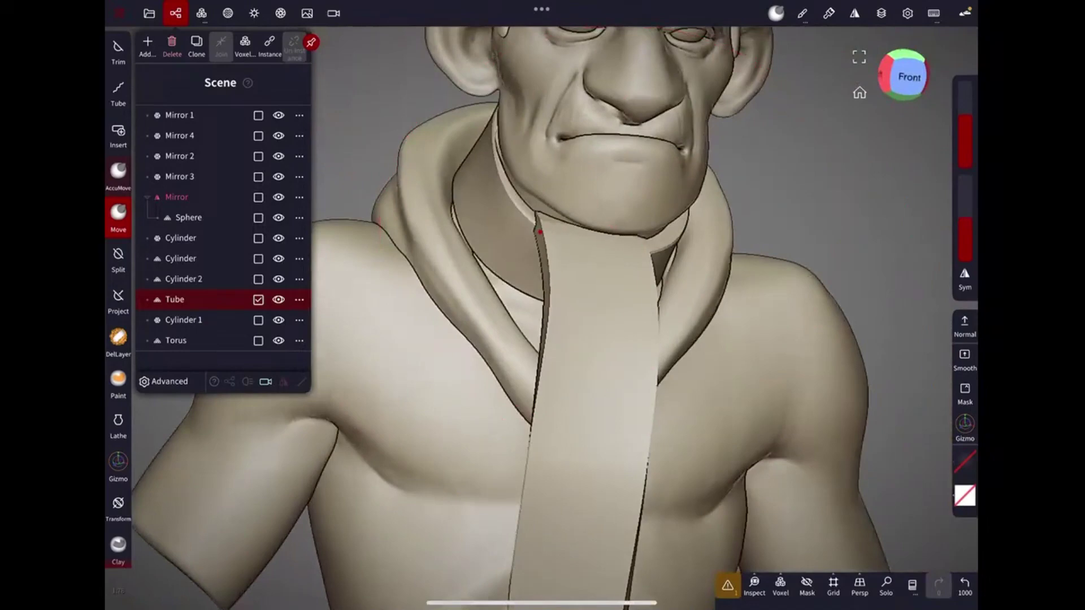
mouse_move(540, 232)
mouse_down()
mouse_move(549, 298)
mouse_move(700, 300)
mouse_move(622, 382)
mouse_move(726, 329)
mouse_move(676, 477)
mouse_move(739, 371)
mouse_move(637, 317)
mouse_up()
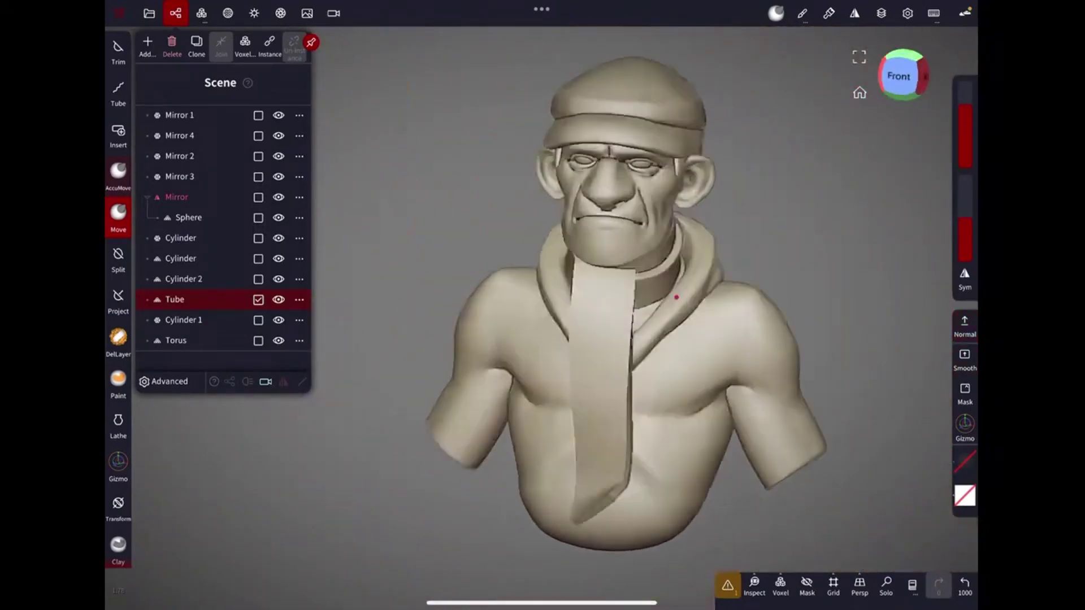
mouse_move(747, 168)
mouse_down()
mouse_move(721, 436)
mouse_move(782, 296)
mouse_move(743, 298)
mouse_move(685, 266)
mouse_up()
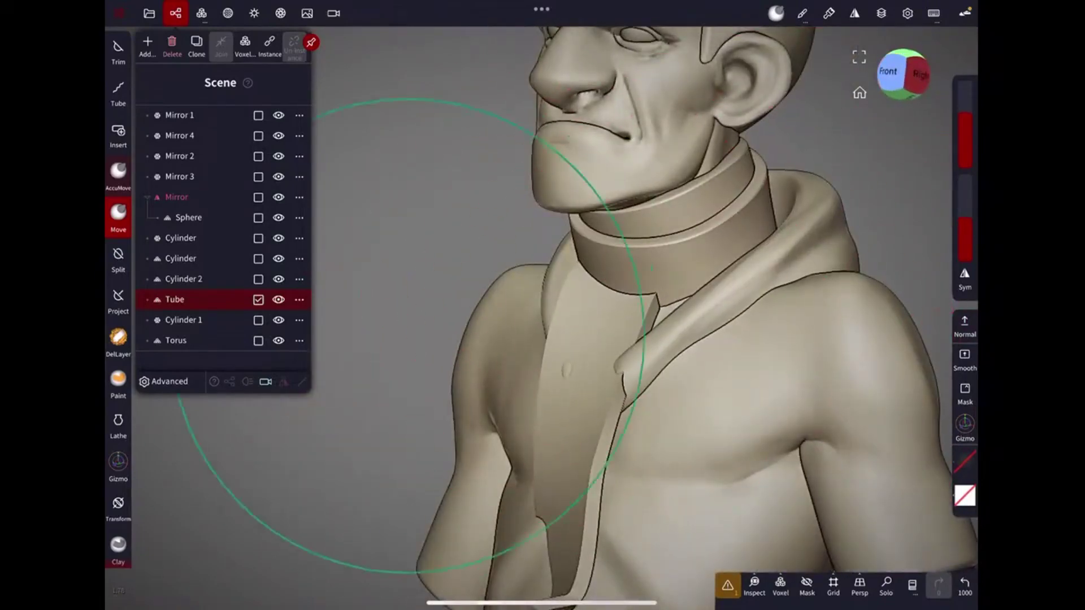
mouse_move(613, 351)
mouse_down()
mouse_move(482, 361)
mouse_move(593, 278)
mouse_move(619, 327)
mouse_up()
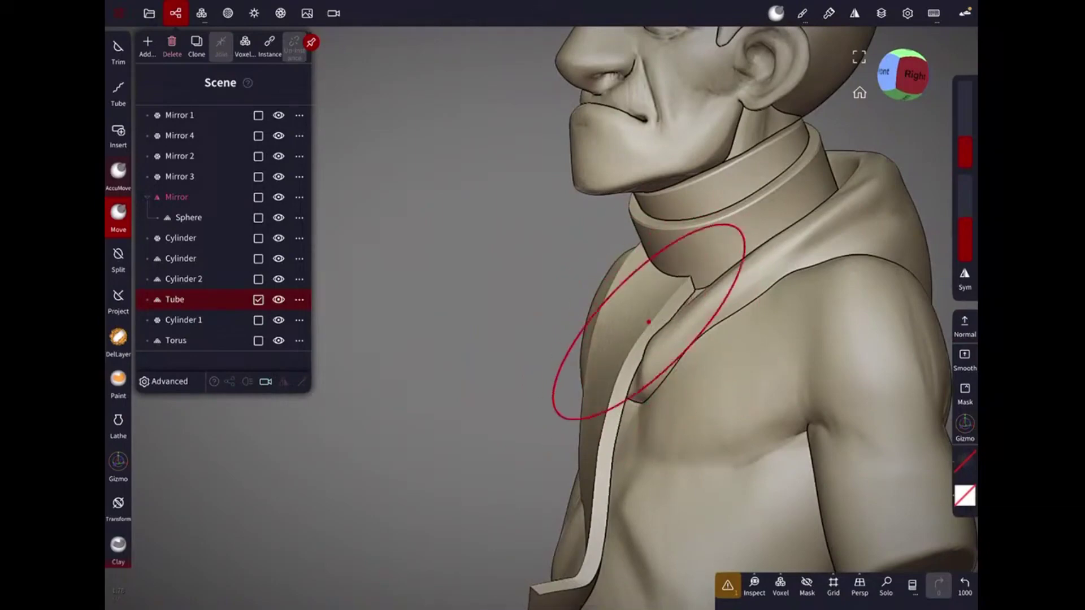
mouse_move(691, 298)
mouse_down()
mouse_move(865, 279)
mouse_move(552, 241)
mouse_move(460, 249)
mouse_move(552, 247)
mouse_move(469, 302)
mouse_up()
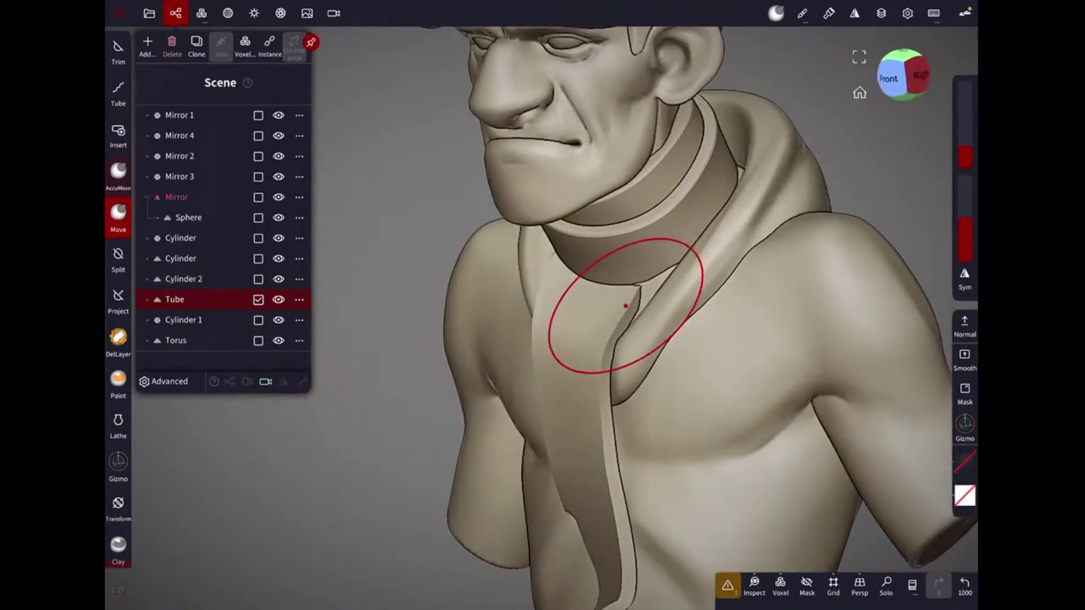
mouse_move(625, 305)
mouse_down()
mouse_move(739, 235)
mouse_move(754, 350)
mouse_move(729, 362)
mouse_move(632, 252)
mouse_move(641, 262)
mouse_move(635, 307)
mouse_move(583, 247)
mouse_up()
mouse_move(558, 315)
mouse_down()
mouse_move(598, 235)
mouse_move(595, 455)
mouse_up()
Push the scarf's upper-left edge to the right with the Move brush.
mouse_move(639, 243)
mouse_down()
mouse_move(646, 218)
mouse_move(535, 270)
mouse_up()
click(118, 212)
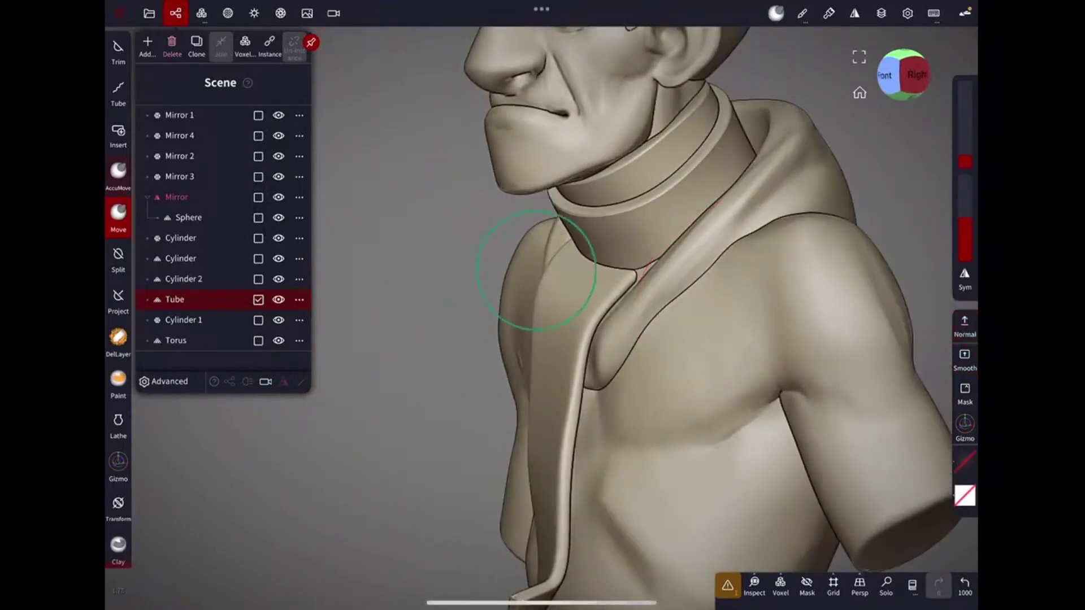
drag(633, 276, 853, 303)
mouse_move(677, 258)
mouse_down()
mouse_move(588, 311)
mouse_move(605, 272)
mouse_move(743, 225)
mouse_up()
drag(518, 249, 602, 289)
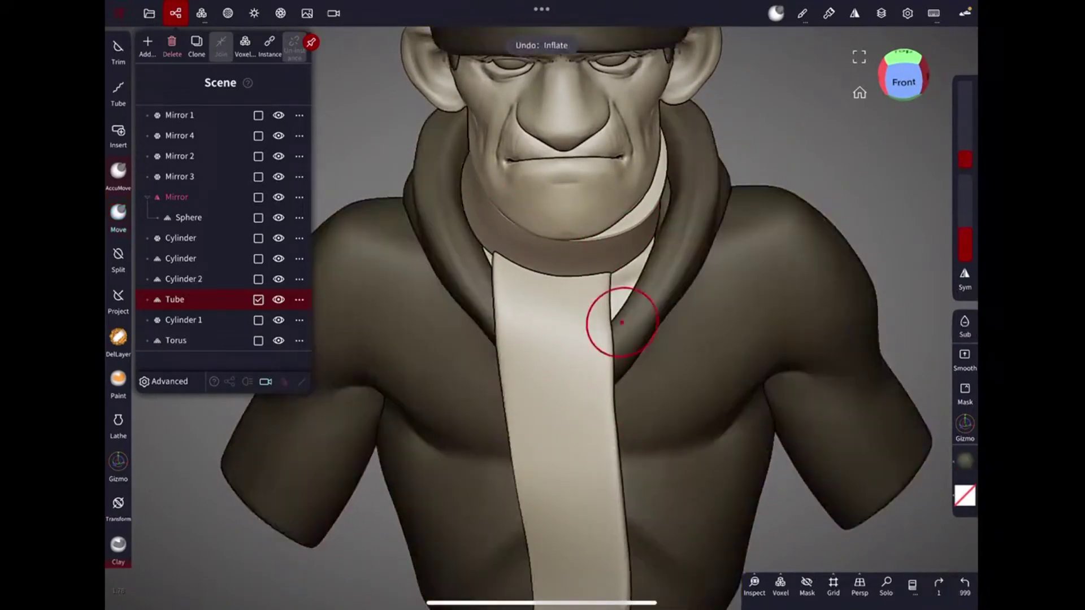
click(829, 13)
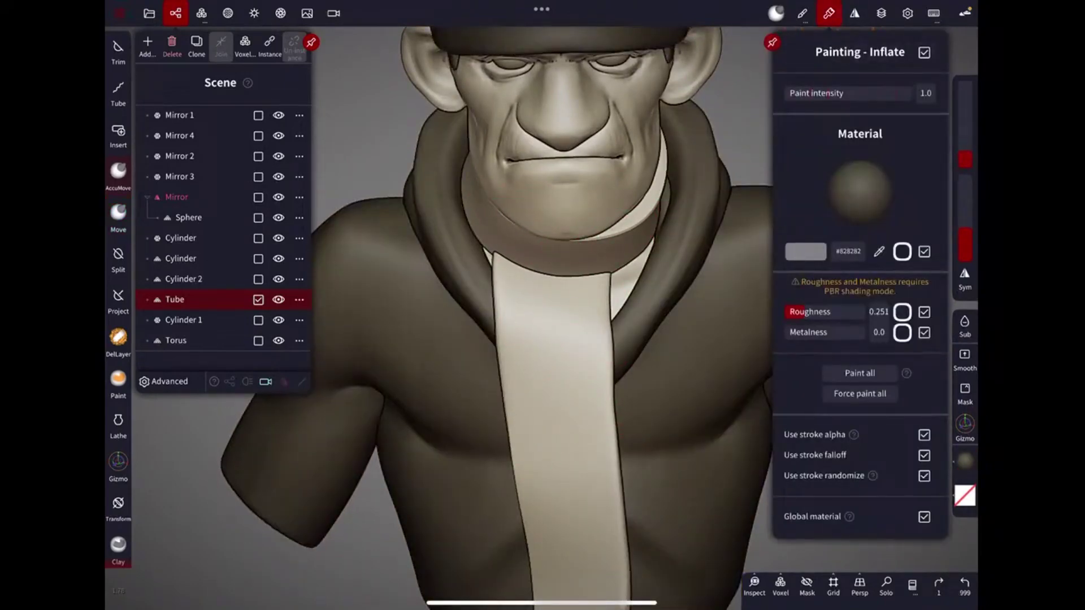
click(642, 393)
drag(623, 485, 625, 539)
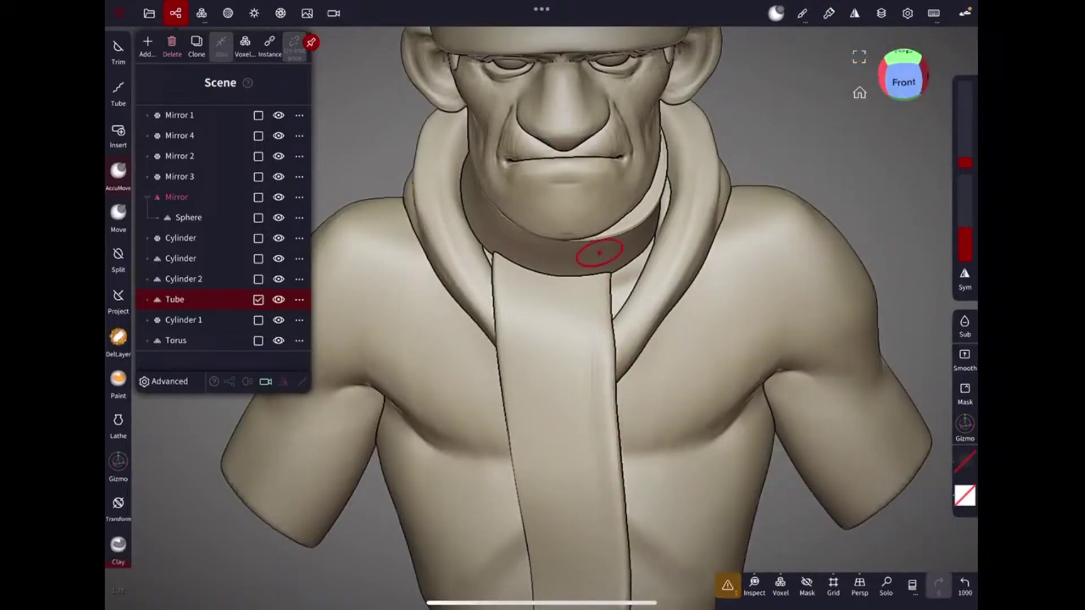
mouse_move(527, 520)
middle_down()
mouse_move(569, 441)
mouse_move(613, 480)
middle_up()
Reshape the collar Cylinder ring's edge and the Torus collar with Move.
click(643, 208)
click(629, 159)
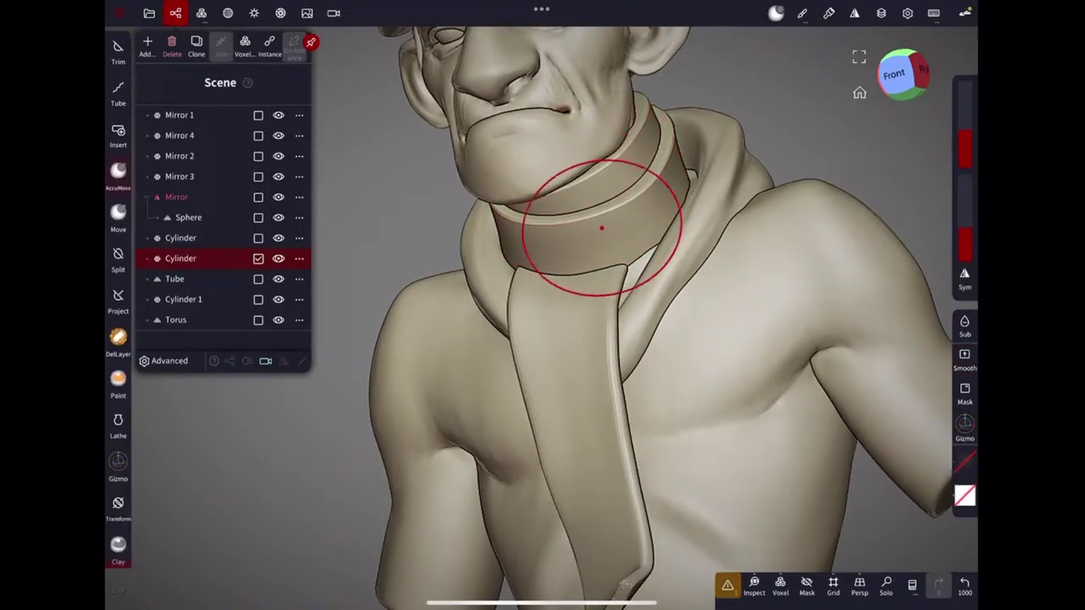
middle_drag(541, 226, 472, 218)
mouse_move(472, 218)
mouse_down()
mouse_move(630, 213)
mouse_move(654, 169)
mouse_move(654, 247)
mouse_up()
click(653, 246)
middle_drag(654, 246, 690, 286)
click(118, 212)
middle_drag(642, 358, 605, 315)
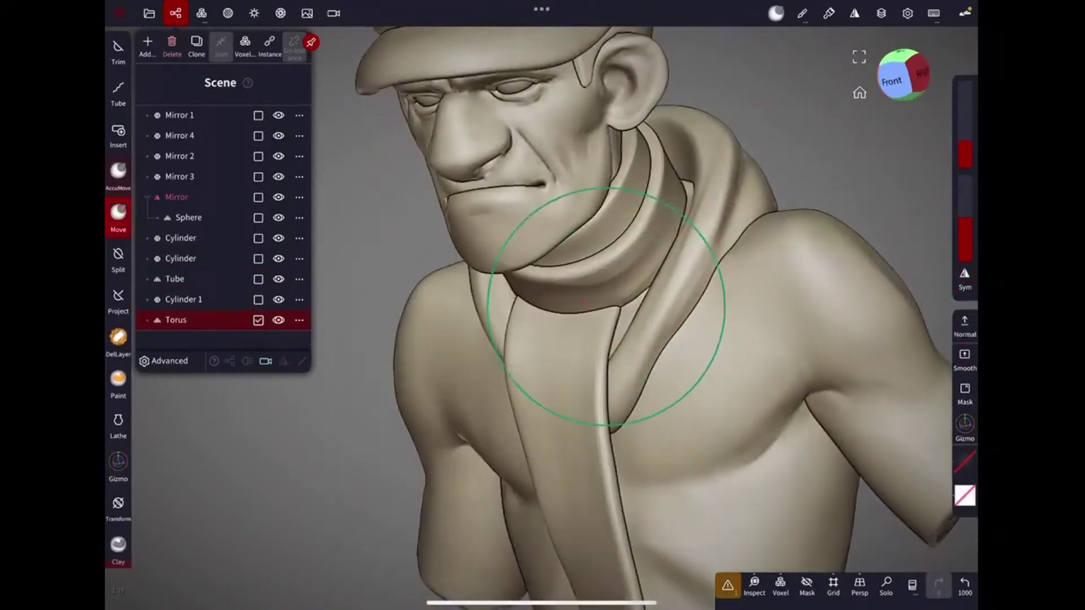
Zoom to a left-side close-up and select body Cylinder 1 with the Clay brush.
mouse_move(780, 132)
middle_down()
mouse_move(787, 254)
mouse_move(630, 242)
mouse_move(713, 242)
mouse_move(642, 333)
middle_up()
scroll(765, 368, down, 3)
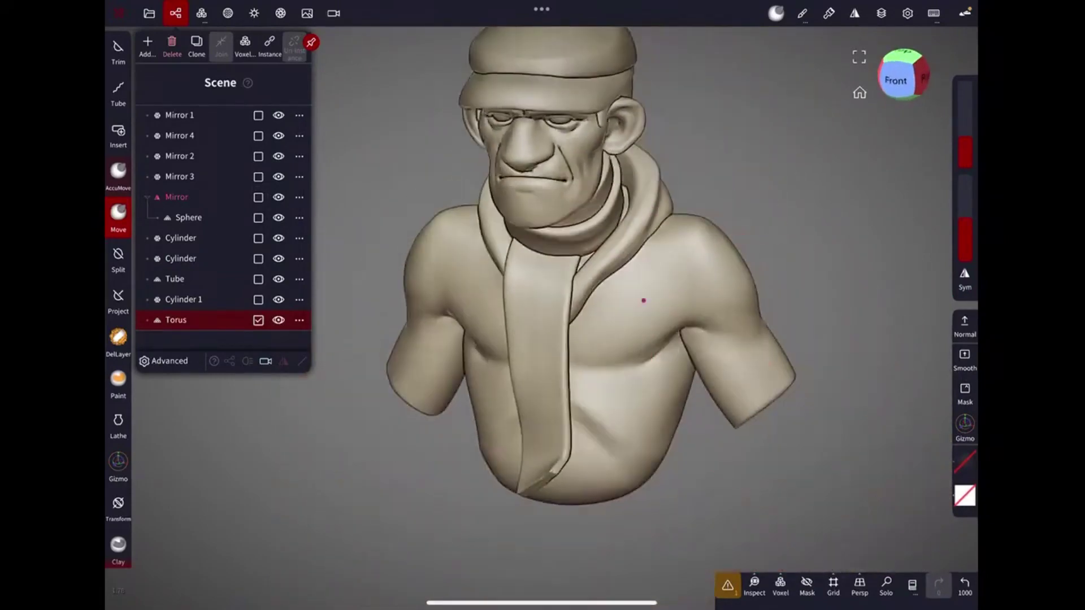
scroll(644, 333, up, 3)
click(644, 333)
click(118, 544)
mouse_move(642, 392)
middle_down()
mouse_move(642, 331)
mouse_move(775, 223)
mouse_move(611, 380)
middle_up()
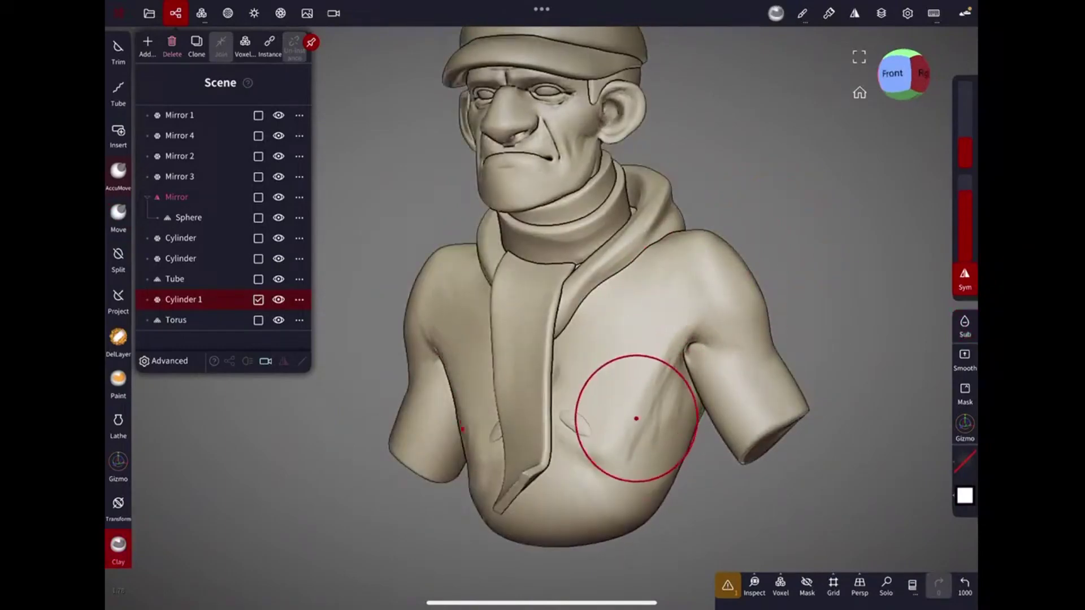
Undo the two armpit Clay strokes and raise the brush intensity.
key(ctrl+z)
key(ctrl+z)
key(ctrl+z)
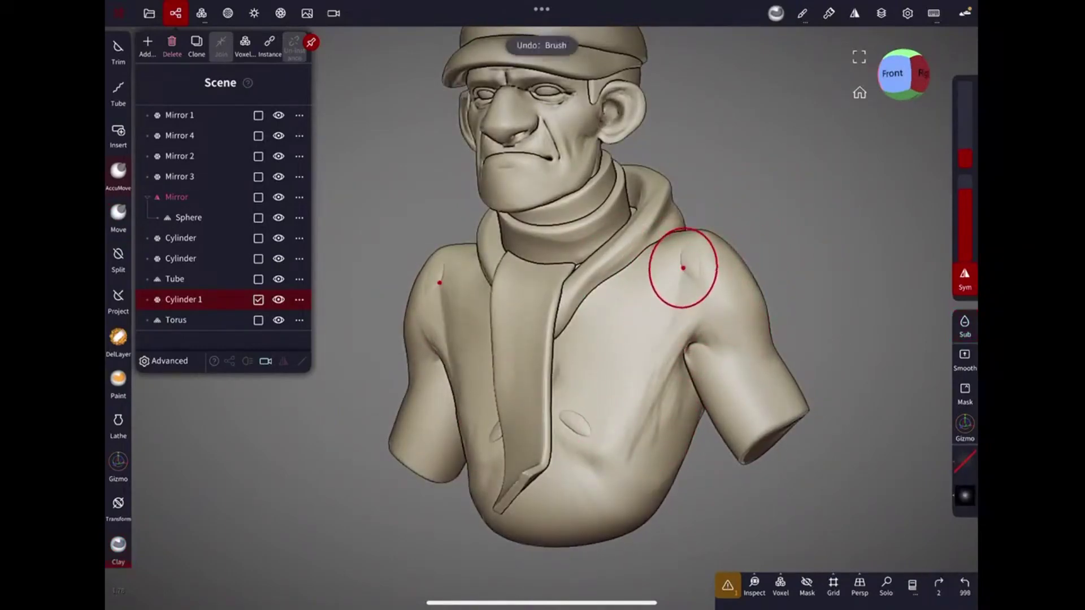
key(ctrl+z)
drag(965, 191, 964, 175)
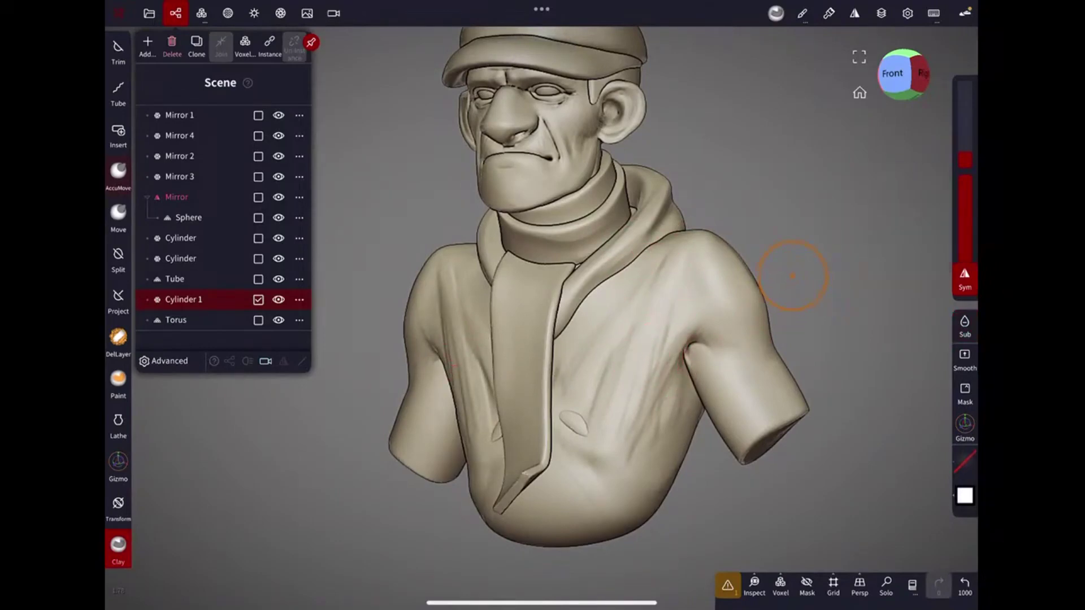
mouse_move(747, 267)
middle_down()
mouse_move(758, 235)
mouse_move(588, 375)
mouse_move(637, 329)
middle_up()
mouse_move(673, 243)
middle_down()
mouse_move(637, 330)
mouse_move(629, 306)
middle_up()
Toggle Solo to inspect the torso alone and switch to the Smooth brush.
click(886, 588)
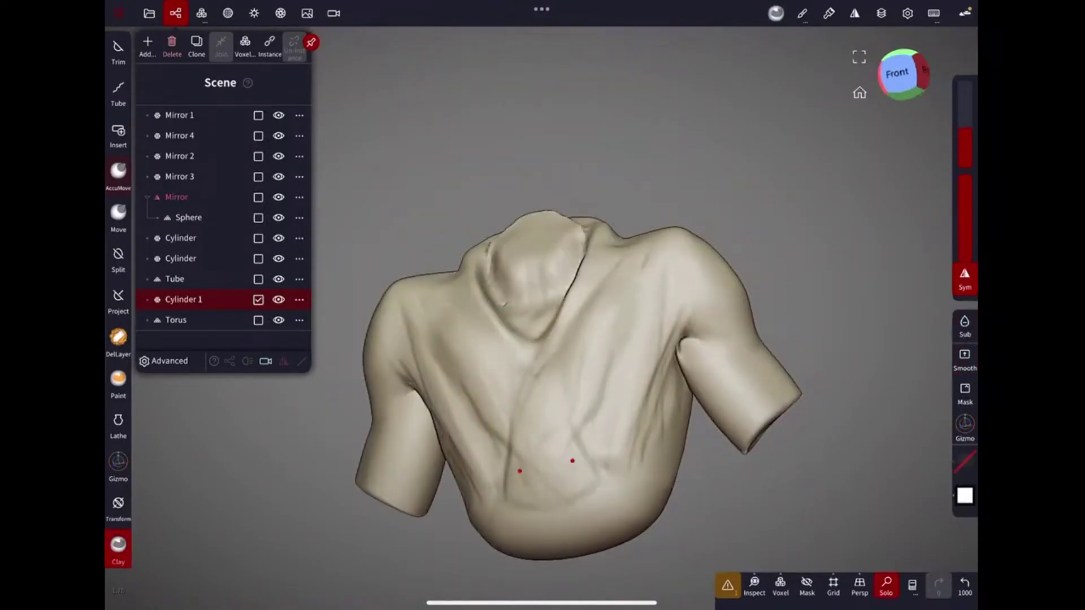
click(965, 360)
click(886, 587)
mouse_move(606, 407)
middle_down()
mouse_move(637, 332)
mouse_move(659, 227)
middle_up()
Select the Torus collar with the Move brush and view it in Solo.
click(579, 273)
click(118, 212)
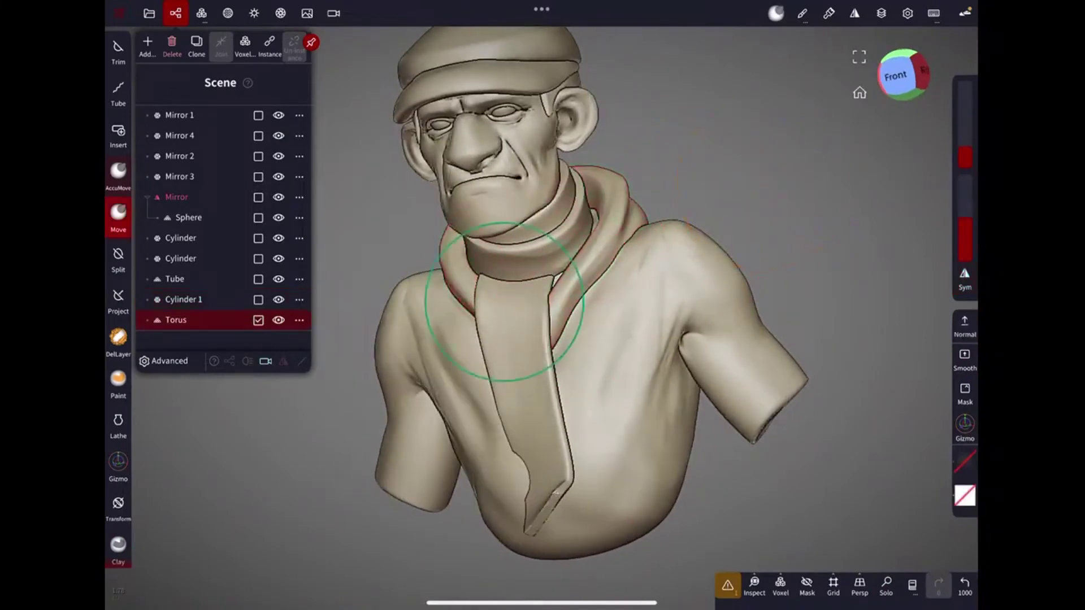
middle_drag(581, 328, 562, 388)
click(886, 587)
mouse_move(531, 299)
middle_down()
mouse_move(570, 290)
mouse_move(635, 194)
middle_up()
click(118, 212)
middle_drag(605, 266, 632, 319)
Select body Cylinder 1 and try the Clay and Move brushes on the torso.
click(634, 264)
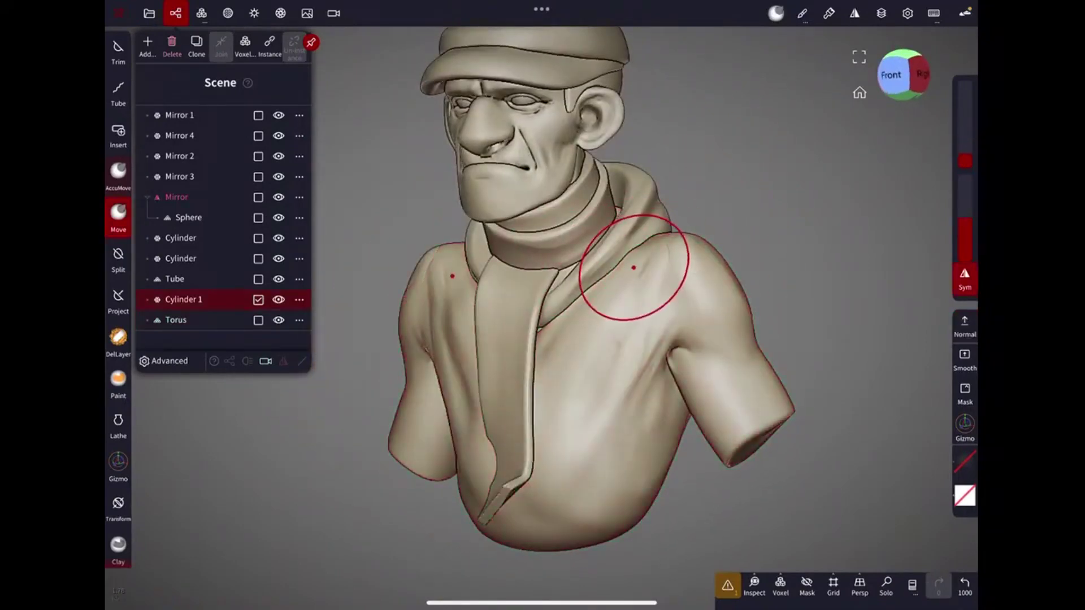
click(118, 544)
middle_drag(690, 254, 688, 335)
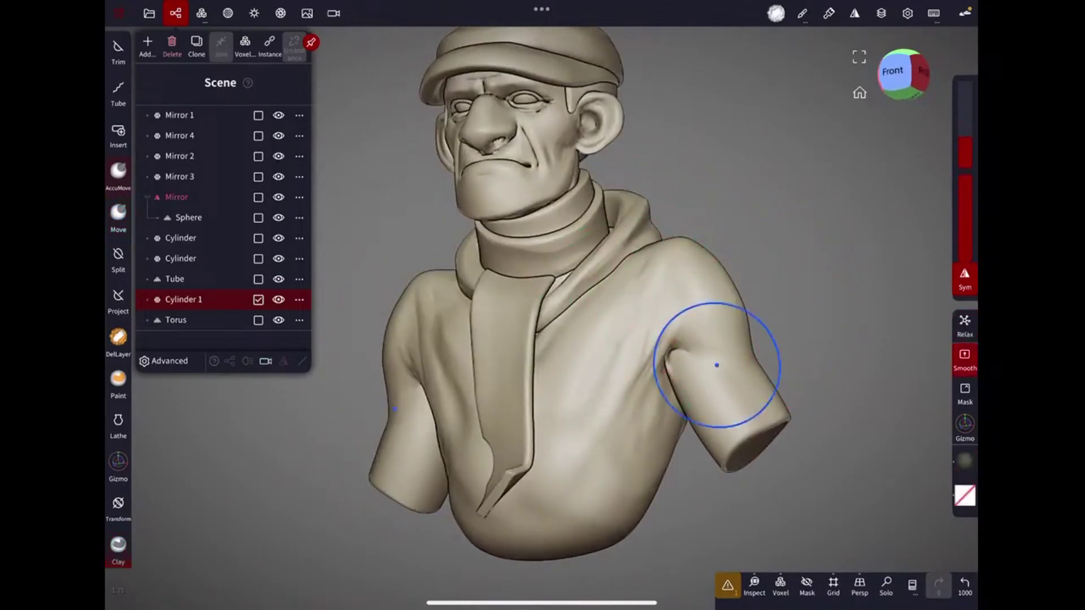
click(118, 211)
middle_drag(763, 352, 641, 356)
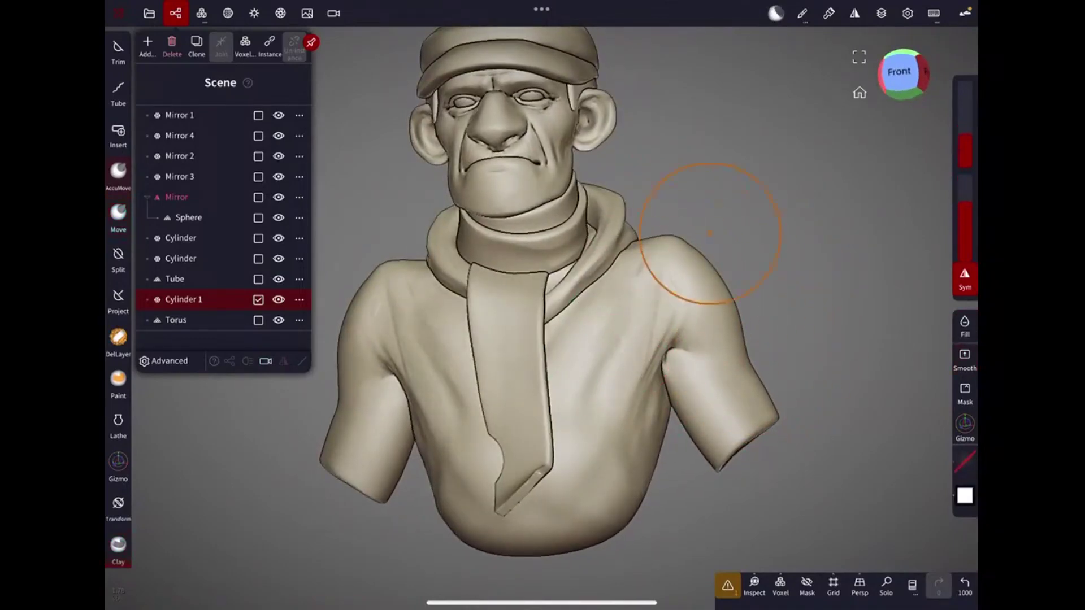
middle_drag(819, 339, 814, 373)
mouse_move(604, 438)
middle_down()
mouse_move(586, 363)
mouse_move(611, 347)
mouse_move(582, 373)
mouse_move(594, 375)
mouse_move(598, 440)
mouse_move(666, 388)
mouse_move(644, 262)
mouse_move(658, 267)
mouse_move(683, 245)
mouse_move(762, 244)
middle_up()
Select the Tube scarf for Move, then return to Cylinder 1 with Clay.
click(258, 279)
click(118, 212)
click(659, 259)
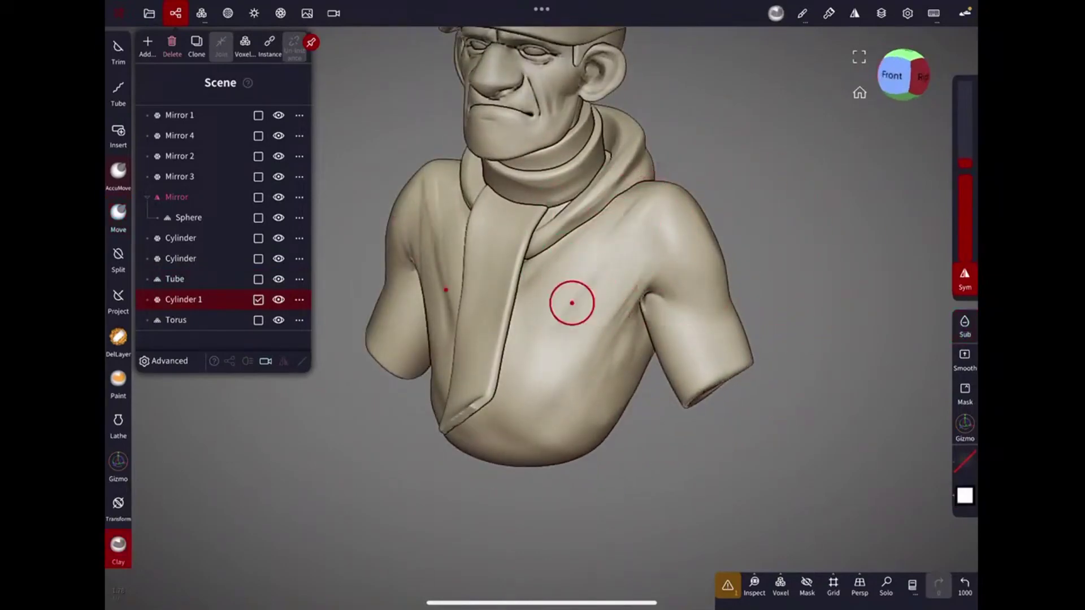
click(118, 546)
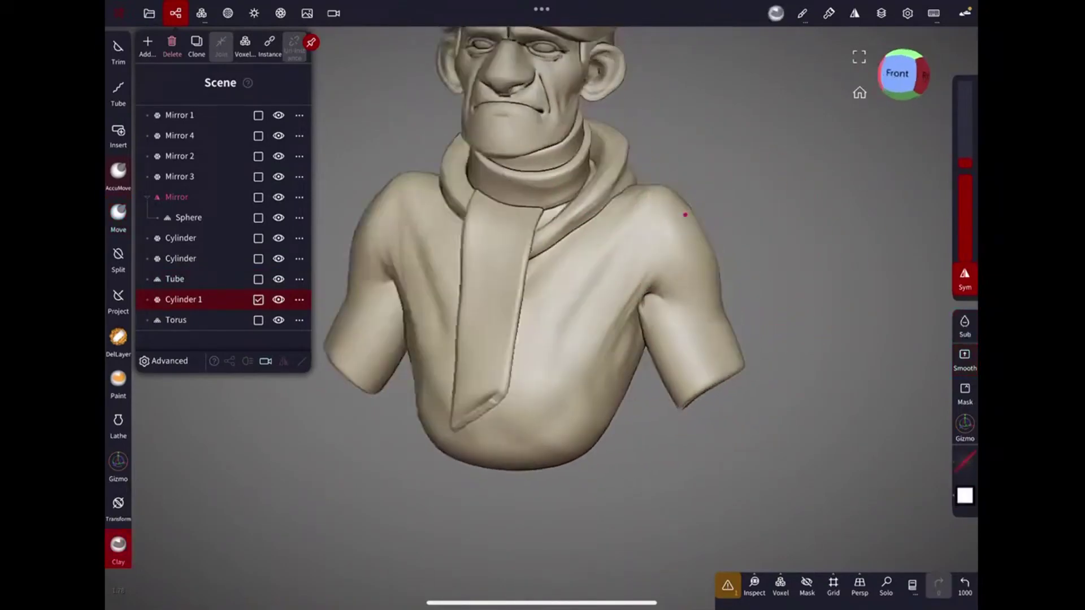
Undo the last Clay stroke and carve two mirrored folds into the chest.
middle_drag(685, 213, 718, 226)
middle_drag(650, 271, 622, 352)
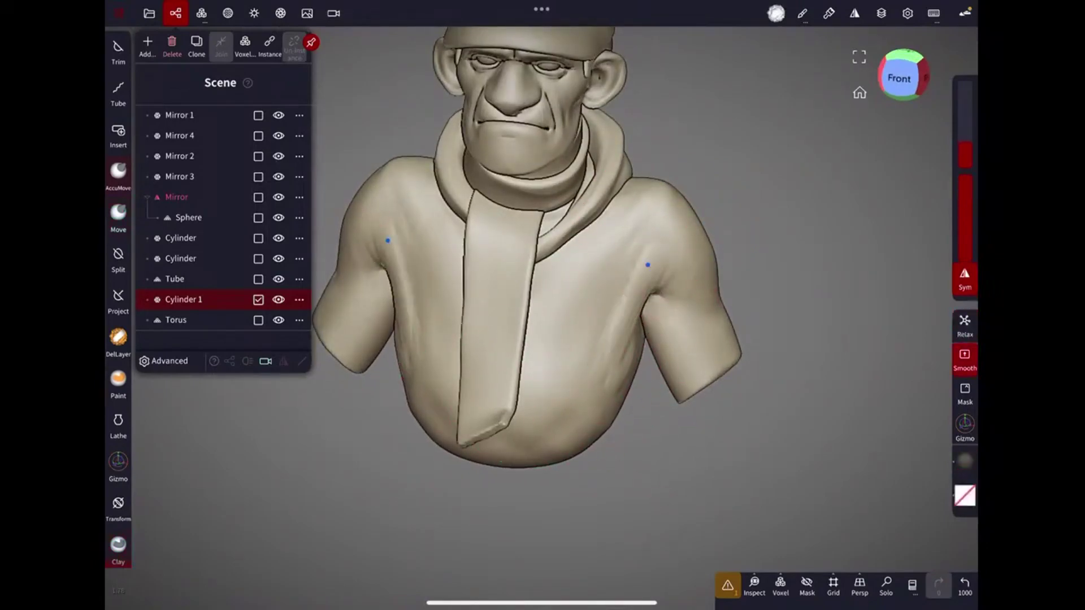
mouse_move(654, 315)
middle_down()
mouse_move(668, 358)
mouse_move(675, 217)
middle_up()
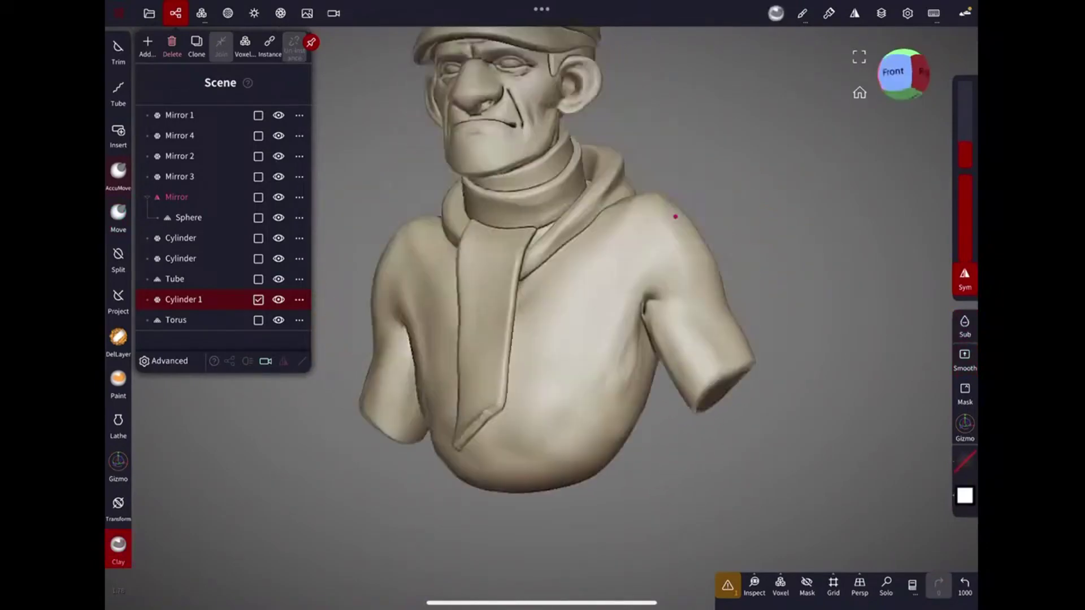
mouse_move(711, 339)
middle_down()
mouse_move(686, 249)
mouse_move(723, 243)
middle_up()
key(ctrl+z)
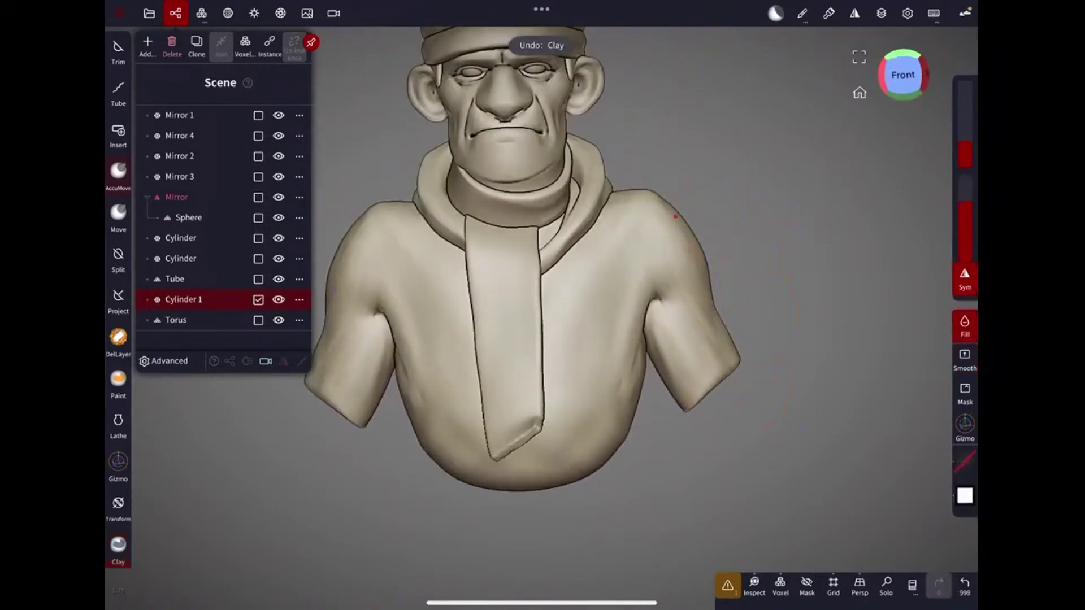
shift+middle_drag(676, 216, 743, 204)
alt+drag(688, 271, 688, 310)
key(g)
middle_drag(649, 399, 606, 390)
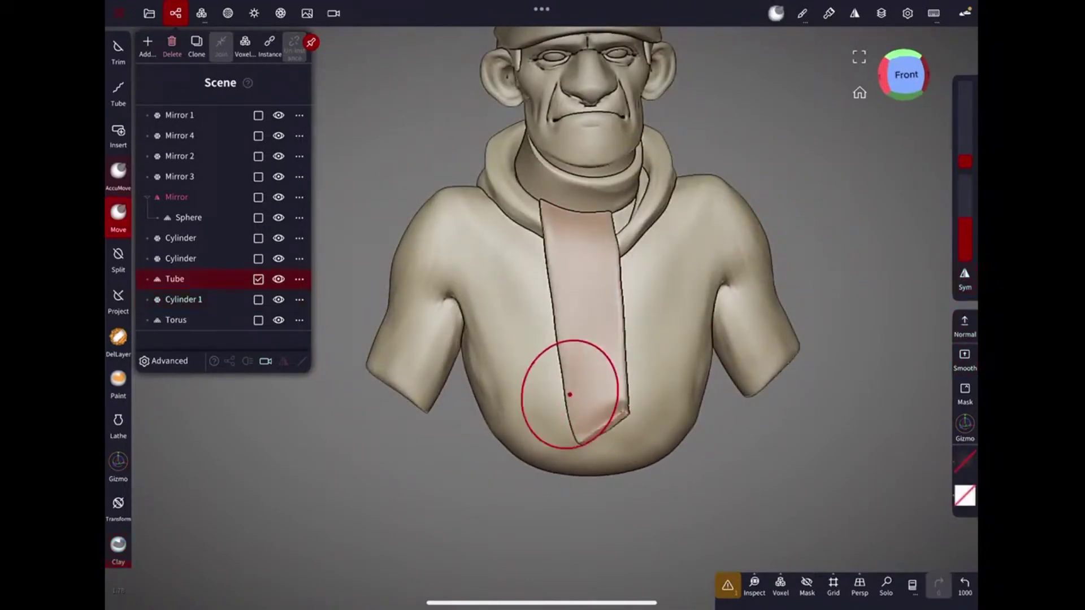
Flare the scarf tip's lower end and reshape the strip from the right side.
drag(570, 364, 607, 421)
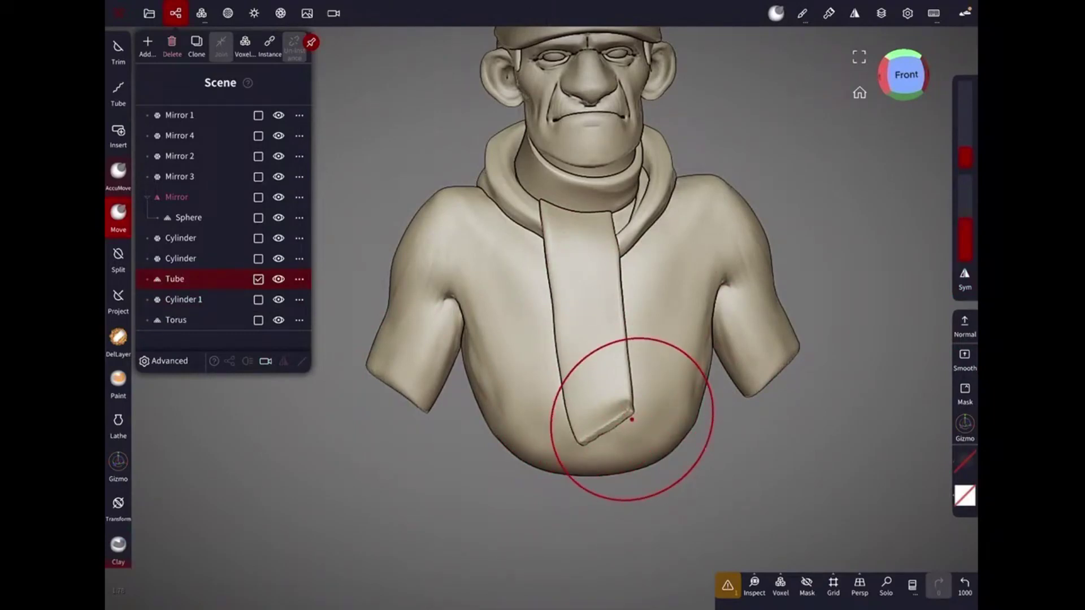
middle_drag(632, 420, 704, 222)
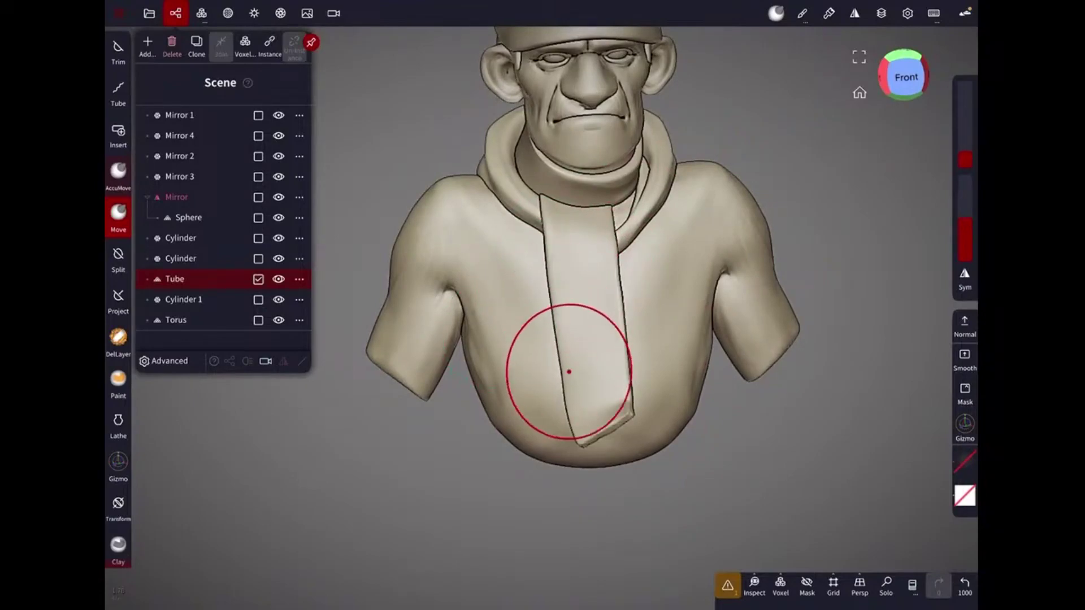
middle_drag(569, 359, 780, 170)
mouse_move(643, 376)
middle_down()
mouse_move(755, 371)
mouse_move(770, 201)
middle_up()
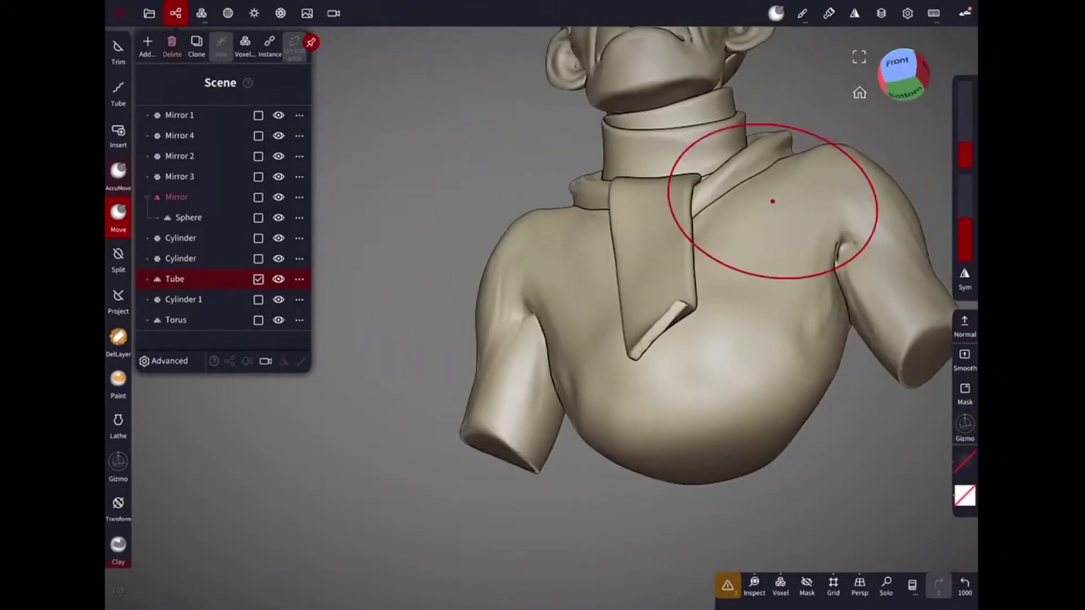
middle_drag(657, 236, 752, 278)
mouse_move(664, 244)
middle_down()
mouse_move(756, 279)
mouse_move(660, 303)
middle_up()
drag(660, 302, 663, 318)
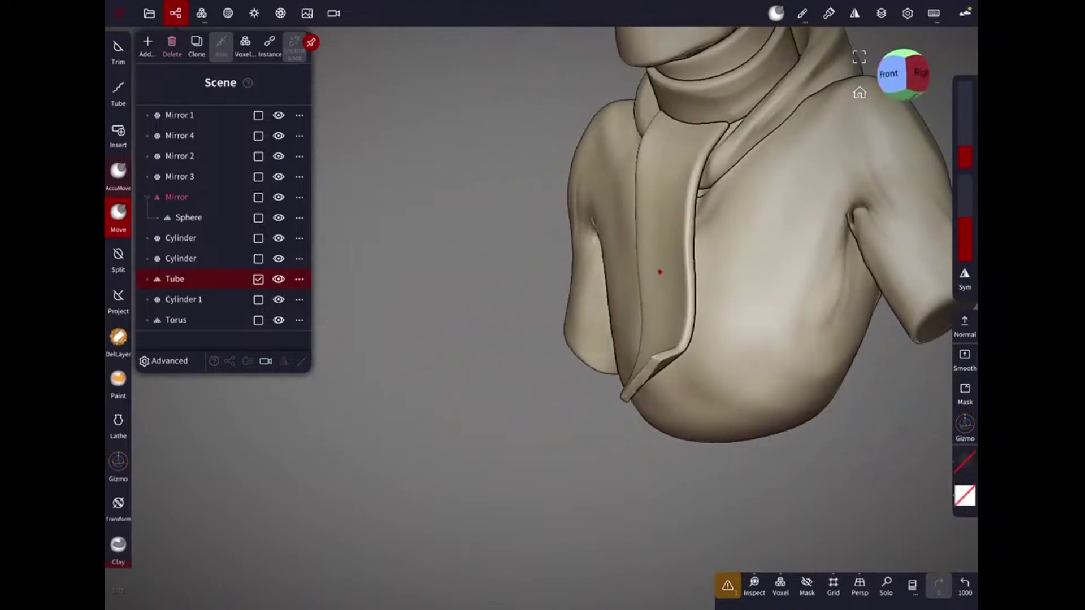
Select body Cylinder 1 and toggle Solo to check the torso.
middle_drag(696, 163, 738, 312)
middle_drag(807, 260, 780, 303)
mouse_move(770, 344)
middle_down()
mouse_move(706, 254)
mouse_move(701, 293)
mouse_move(712, 271)
middle_up()
click(712, 272)
click(886, 586)
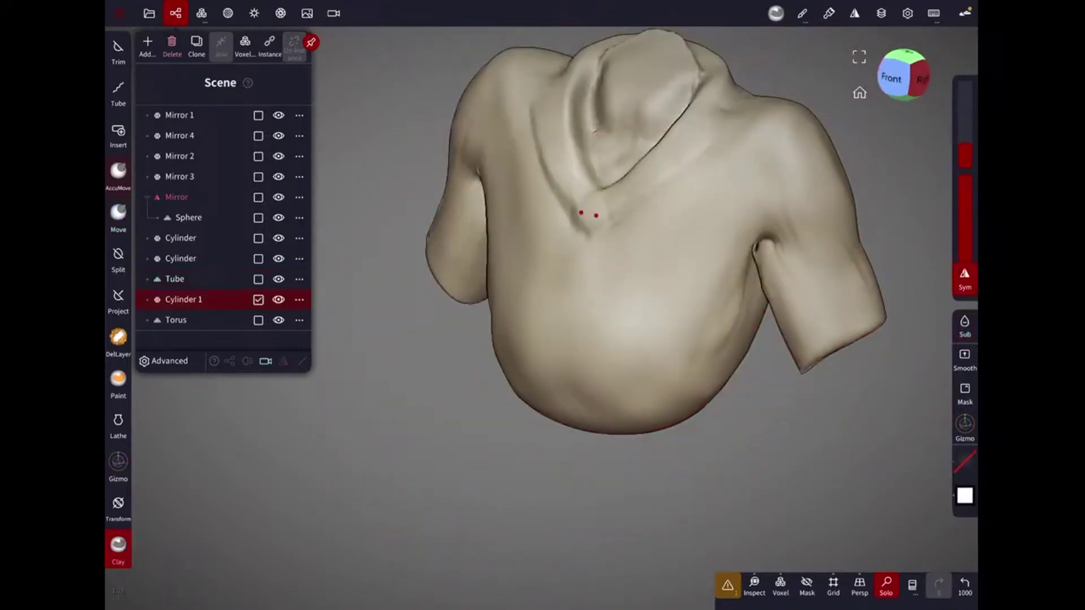
click(886, 585)
mouse_move(633, 227)
middle_down()
mouse_move(619, 231)
mouse_move(695, 260)
middle_up()
mouse_move(745, 152)
middle_down()
mouse_move(697, 307)
mouse_move(517, 333)
middle_up()
Smooth and sculpt the left arm and armpit into the torso.
drag(517, 372, 460, 303)
drag(610, 314, 431, 303)
mouse_move(431, 303)
middle_down()
mouse_move(723, 303)
mouse_move(633, 305)
middle_up()
drag(632, 305, 693, 276)
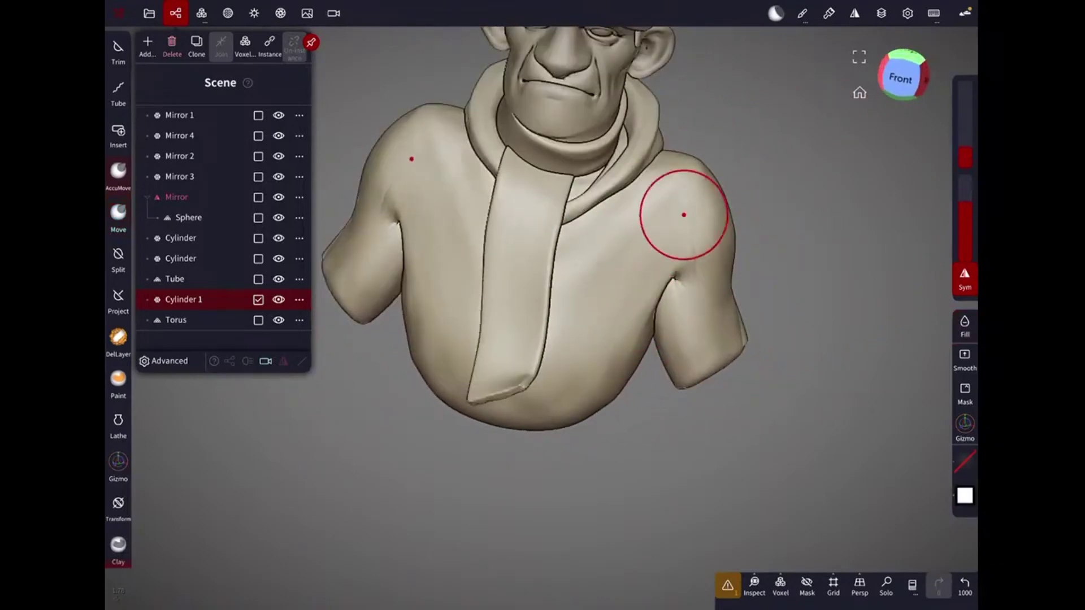
mouse_move(702, 172)
middle_down()
mouse_move(775, 164)
mouse_move(699, 303)
mouse_move(739, 407)
mouse_move(760, 253)
mouse_move(797, 236)
middle_up()
middle_drag(665, 369, 650, 354)
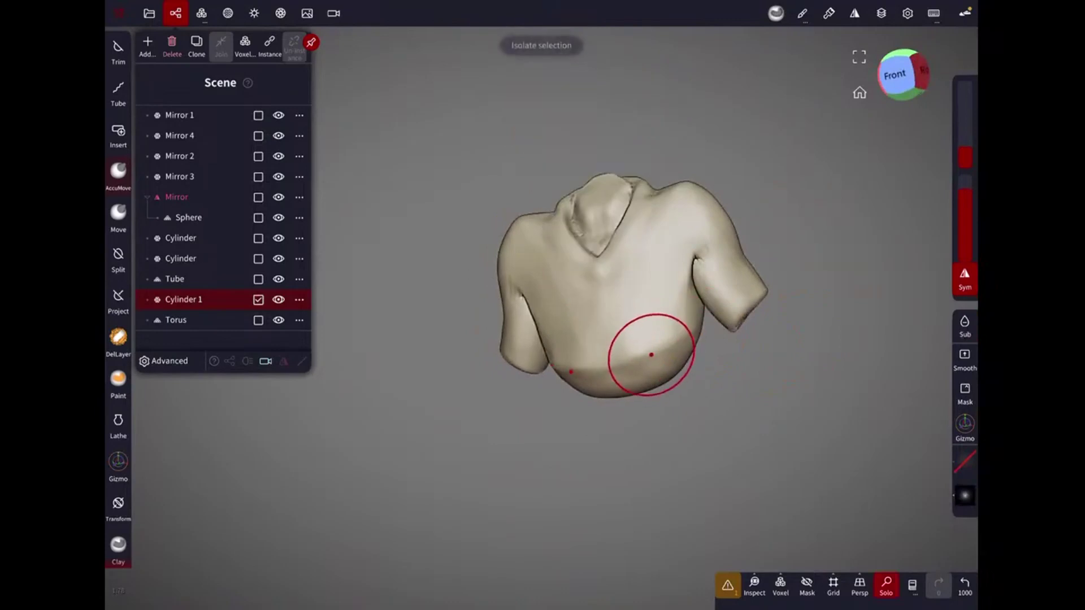
click(886, 585)
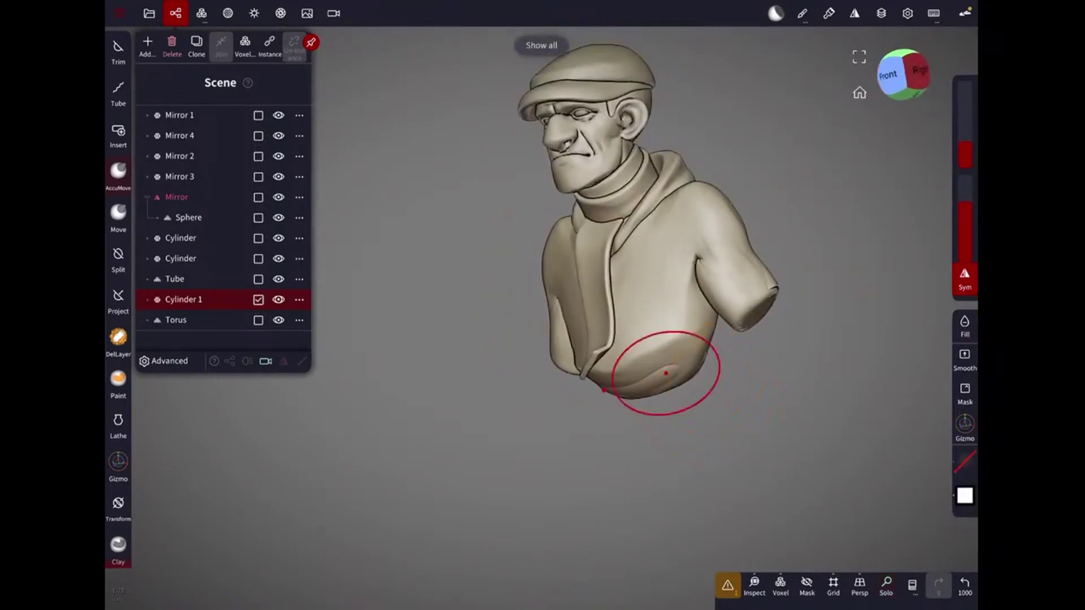
Inspect the bust's sides and back with AccuMove, then pick the scarf piece.
click(118, 215)
middle_drag(659, 339, 581, 313)
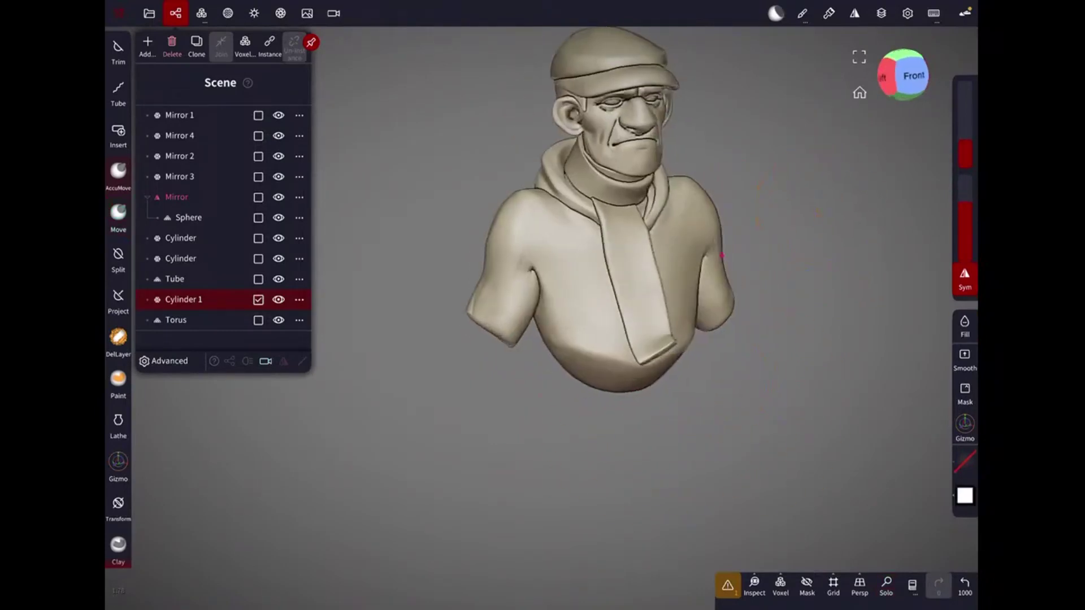
mouse_move(581, 264)
middle_down()
mouse_move(703, 181)
mouse_move(765, 269)
middle_up()
mouse_move(719, 380)
middle_down()
mouse_move(625, 351)
mouse_move(725, 423)
mouse_move(646, 348)
middle_up()
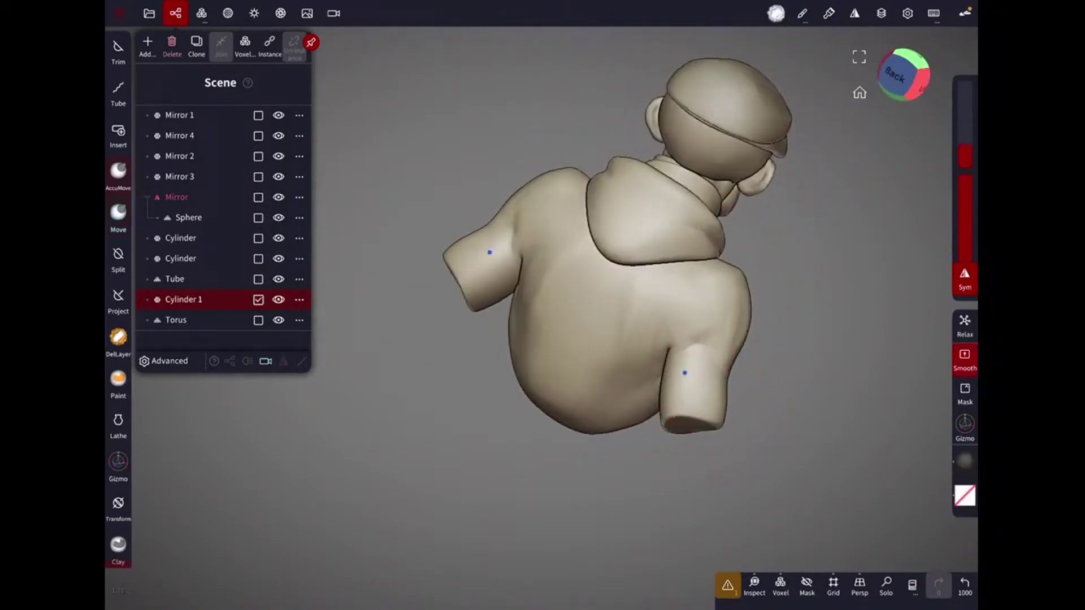
mouse_move(748, 339)
middle_down()
mouse_move(593, 339)
mouse_move(593, 388)
middle_up()
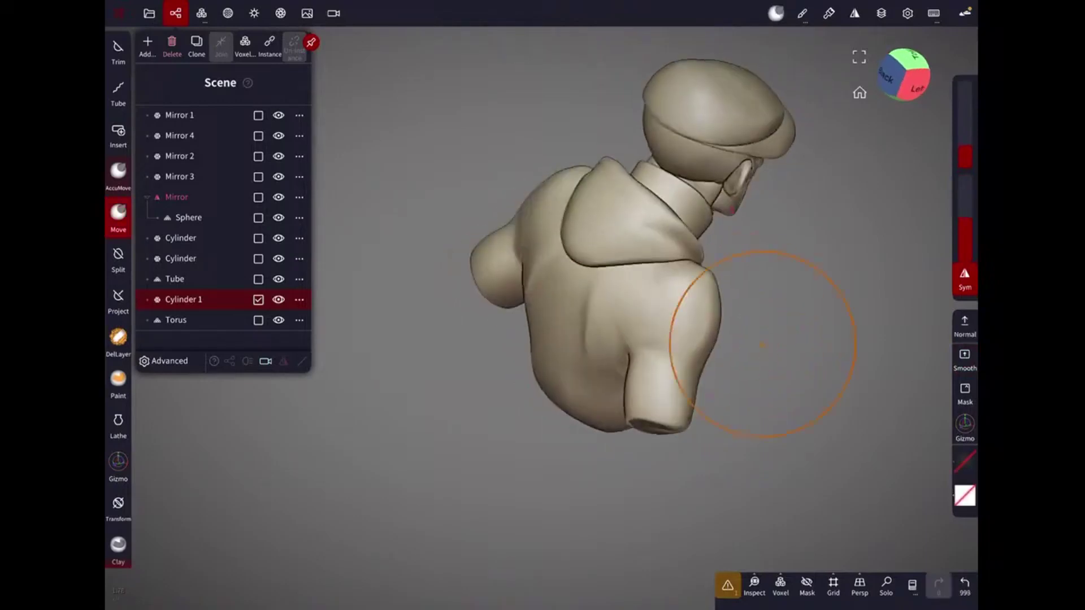
mouse_move(603, 347)
shift+middle_down()
mouse_move(545, 414)
mouse_move(750, 256)
shift+middle_up()
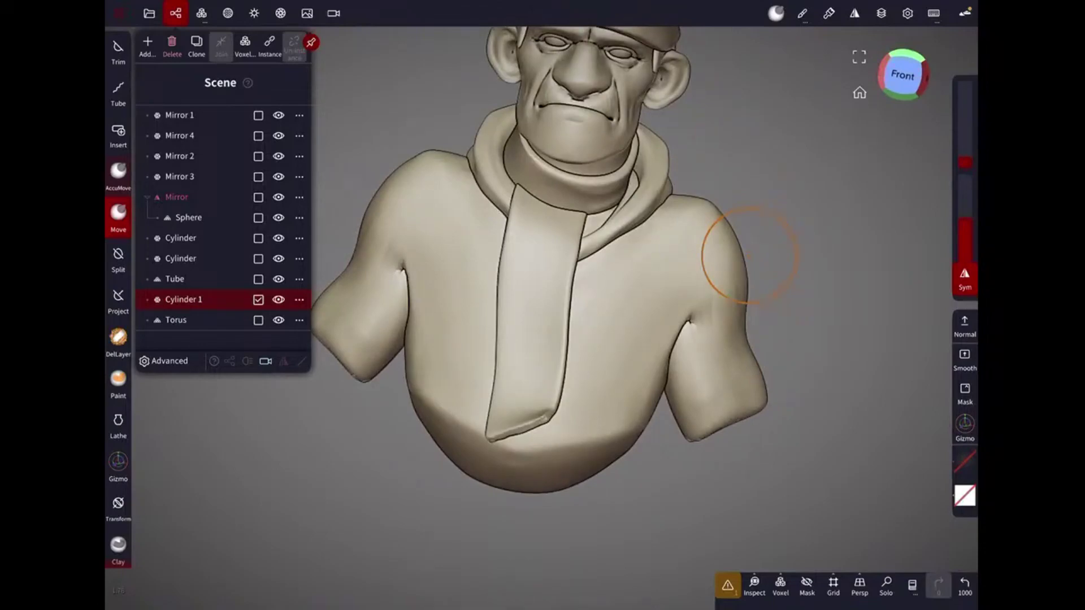
middle_drag(749, 256, 717, 295)
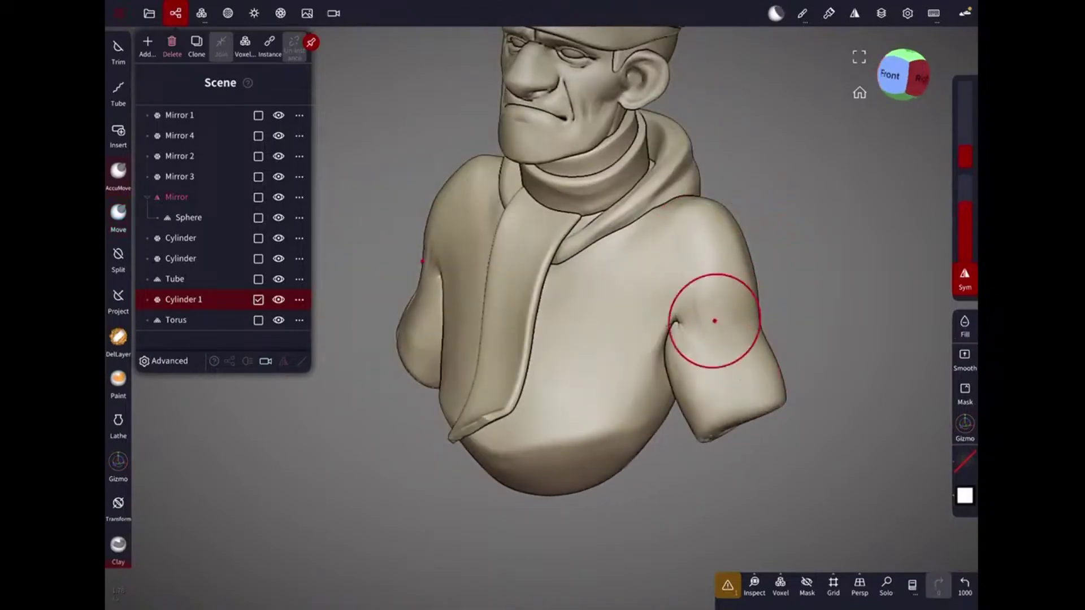
mouse_move(700, 368)
middle_down()
mouse_move(787, 208)
mouse_move(787, 405)
middle_up()
key(g)
mouse_move(679, 266)
middle_down()
mouse_move(664, 286)
mouse_move(715, 286)
mouse_move(688, 295)
mouse_move(721, 266)
middle_up()
Undo the last Flatten stroke and orbit around the scarf's right side.
key(ctrl+z)
key(ctrl+z)
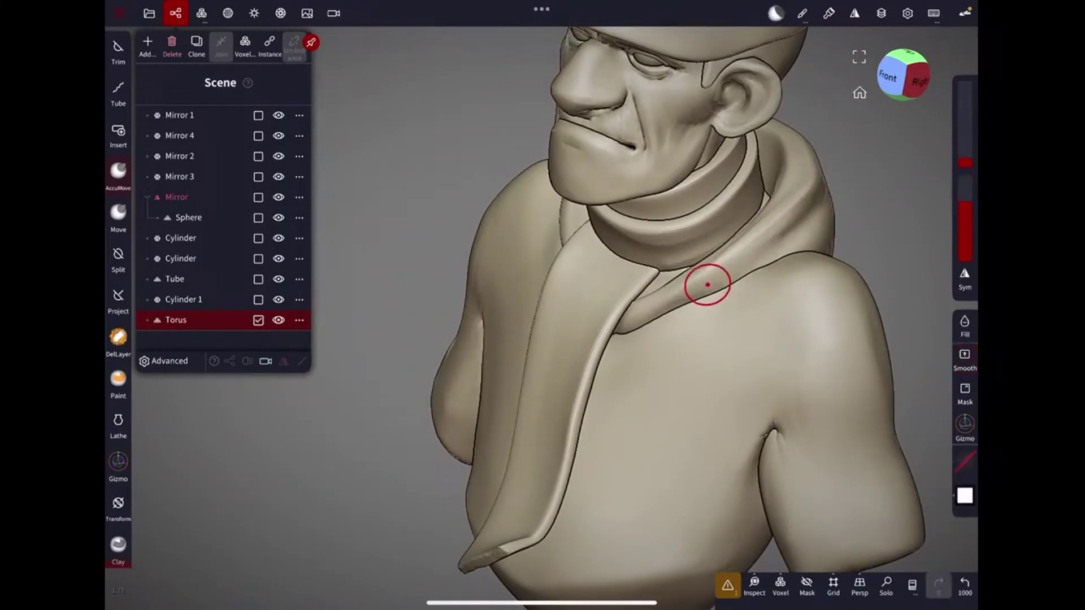
middle_drag(707, 283, 769, 338)
drag(853, 215, 737, 258)
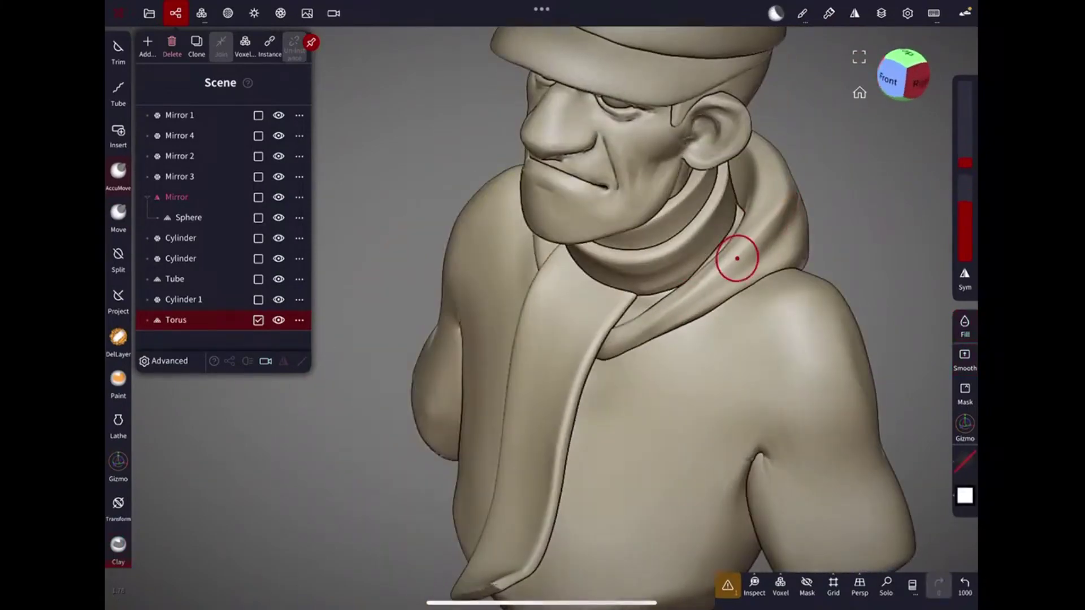
mouse_move(839, 201)
mouse_down()
mouse_move(789, 310)
mouse_move(772, 271)
mouse_move(780, 392)
mouse_up()
click(118, 213)
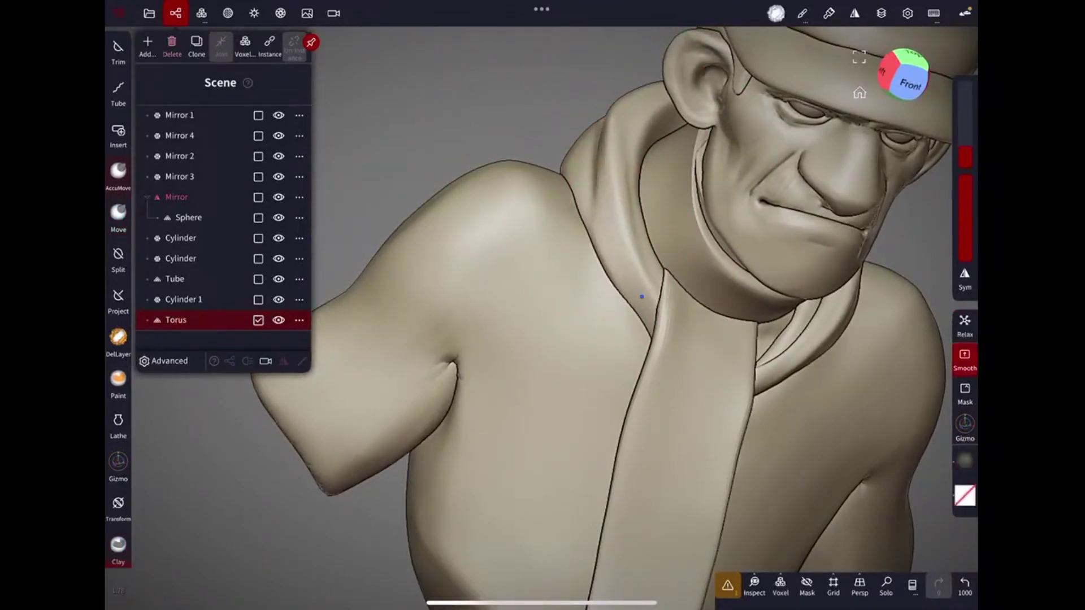
Select the Tube strap and undo its last Inflate stroke.
click(706, 378)
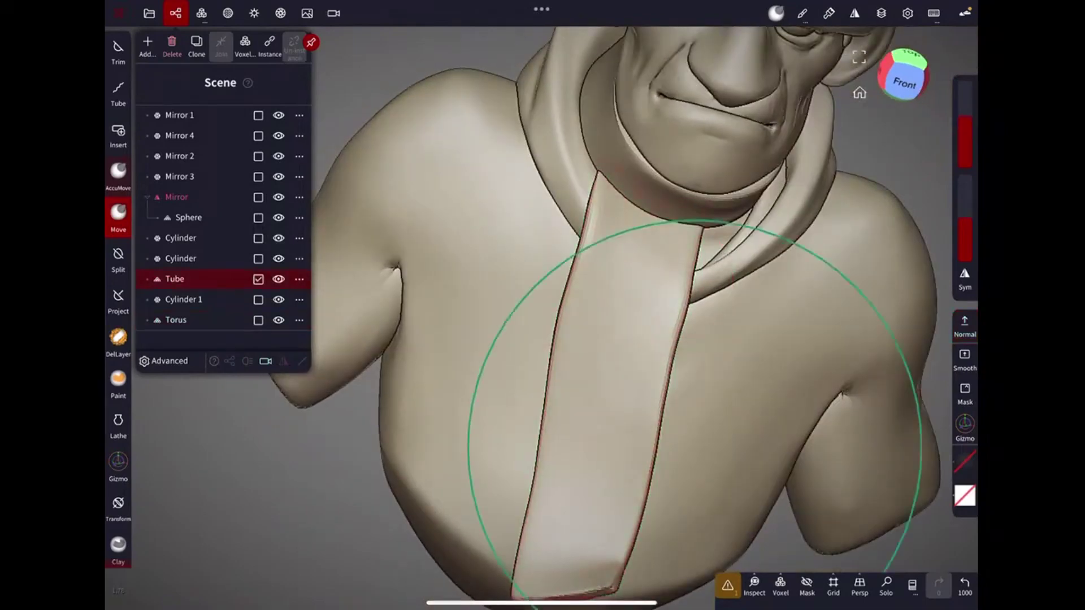
key(ctrl+z)
middle_drag(683, 300, 725, 279)
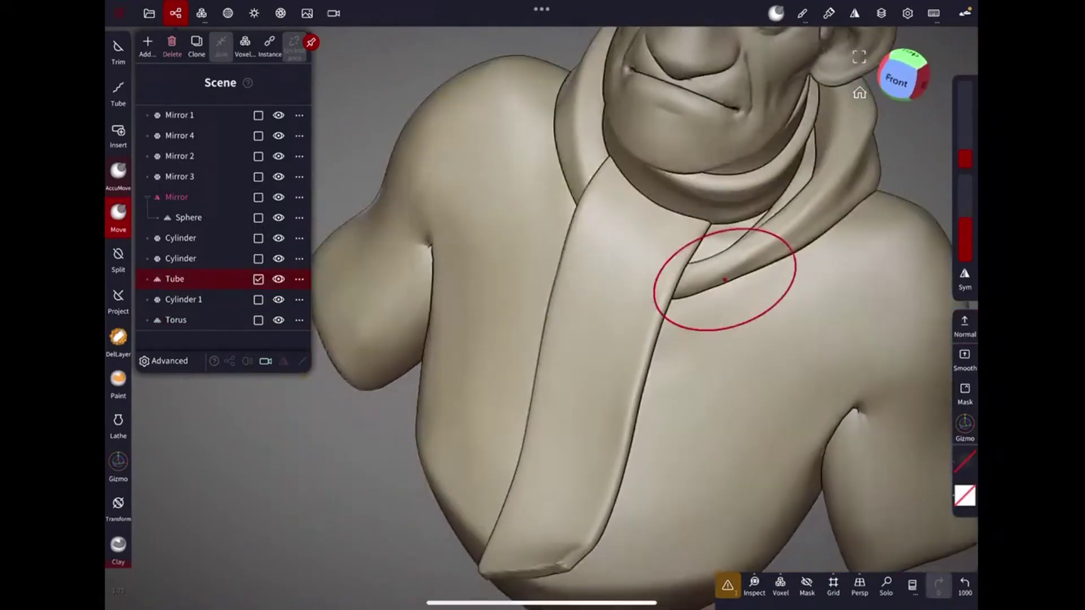
scroll(597, 184, down, 5)
click(634, 133)
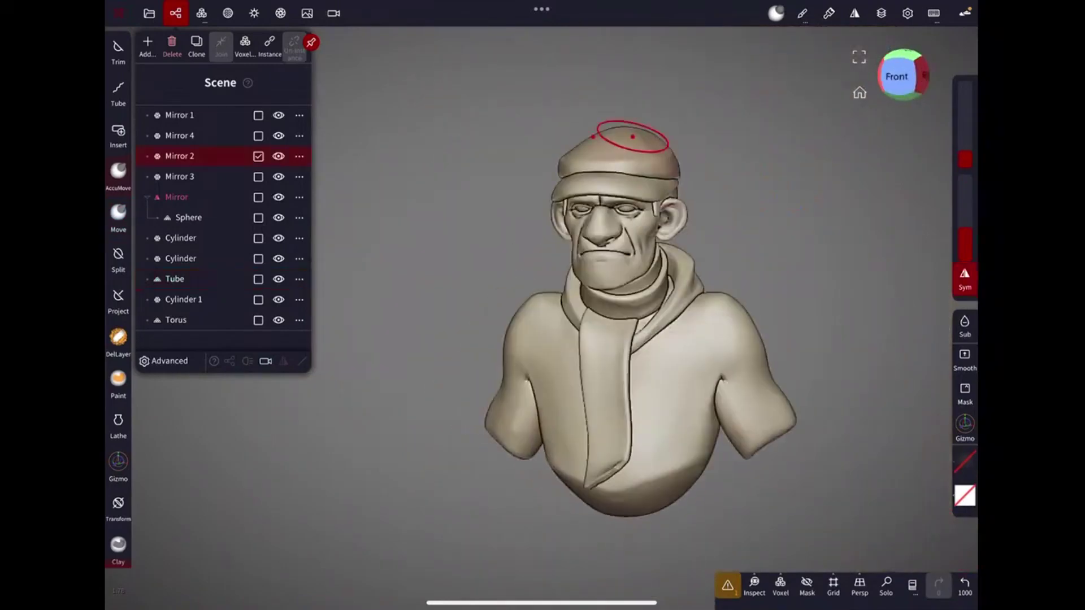
Select the other cap piece and isolate it with Solo to inspect it.
middle_drag(634, 134, 719, 252)
scroll(768, 410, up, 5)
scroll(767, 411, down, 5)
click(746, 165)
click(886, 584)
middle_drag(623, 213, 598, 225)
middle_drag(791, 220, 843, 187)
mouse_move(649, 226)
middle_down()
mouse_move(847, 279)
mouse_move(780, 383)
mouse_move(742, 277)
middle_up()
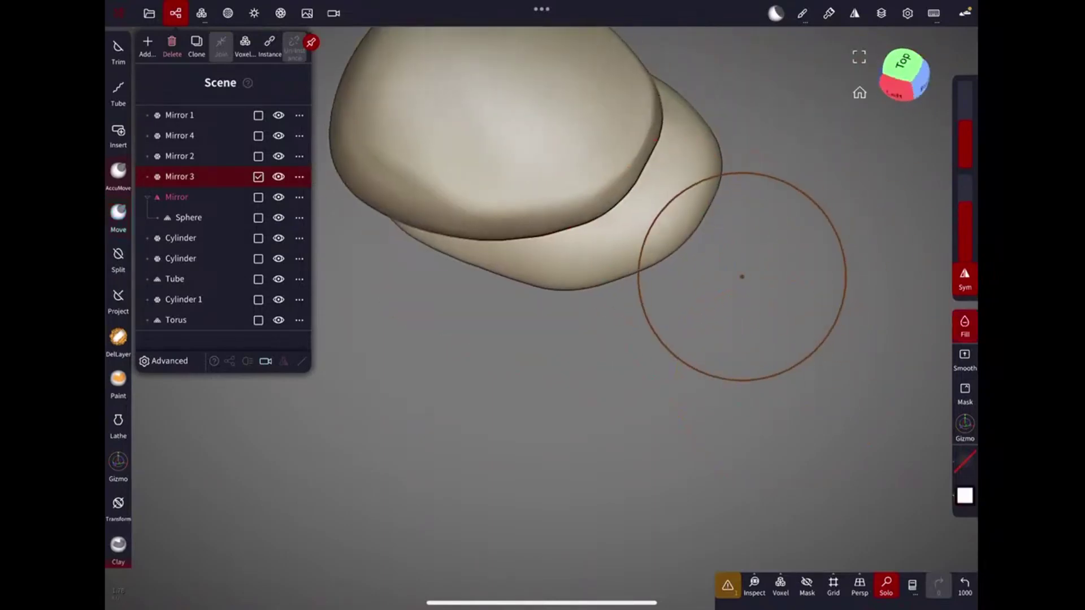
Undo the three trial Flatten strokes on the cap, checking it with Solo on and off.
key(ctrl+z)
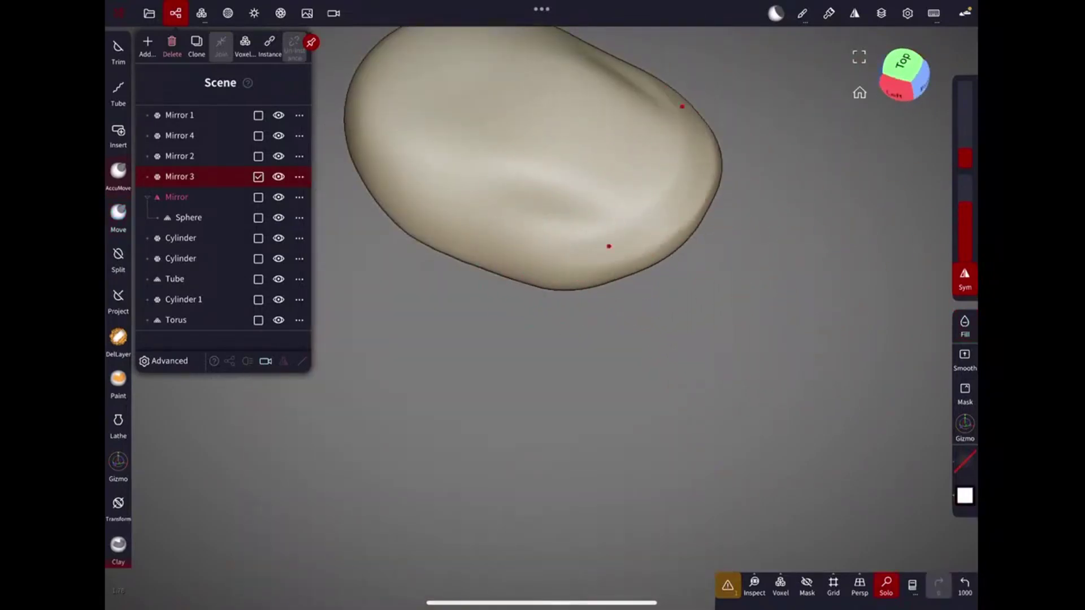
middle_drag(664, 227, 707, 237)
click(886, 586)
middle_drag(787, 467, 713, 280)
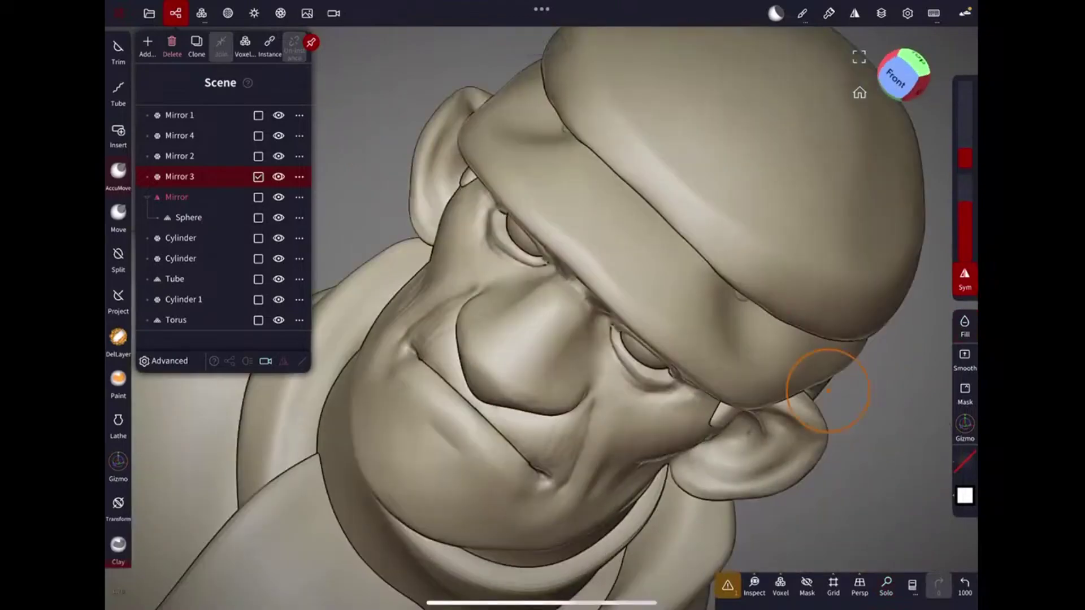
key(ctrl+z)
click(886, 586)
middle_drag(842, 145, 679, 210)
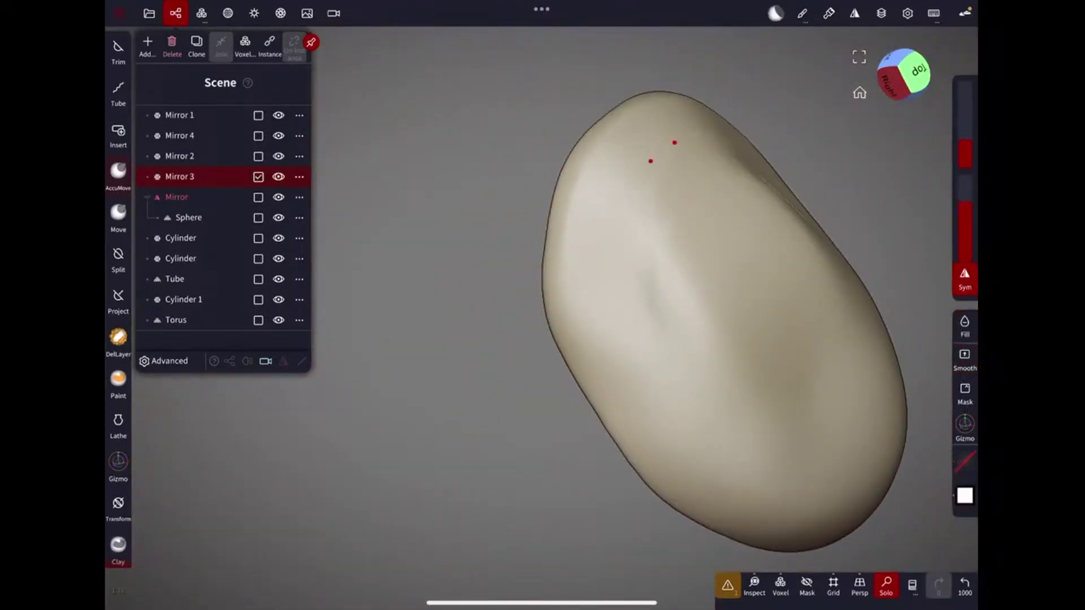
middle_drag(674, 143, 635, 261)
click(886, 586)
middle_drag(704, 181, 618, 187)
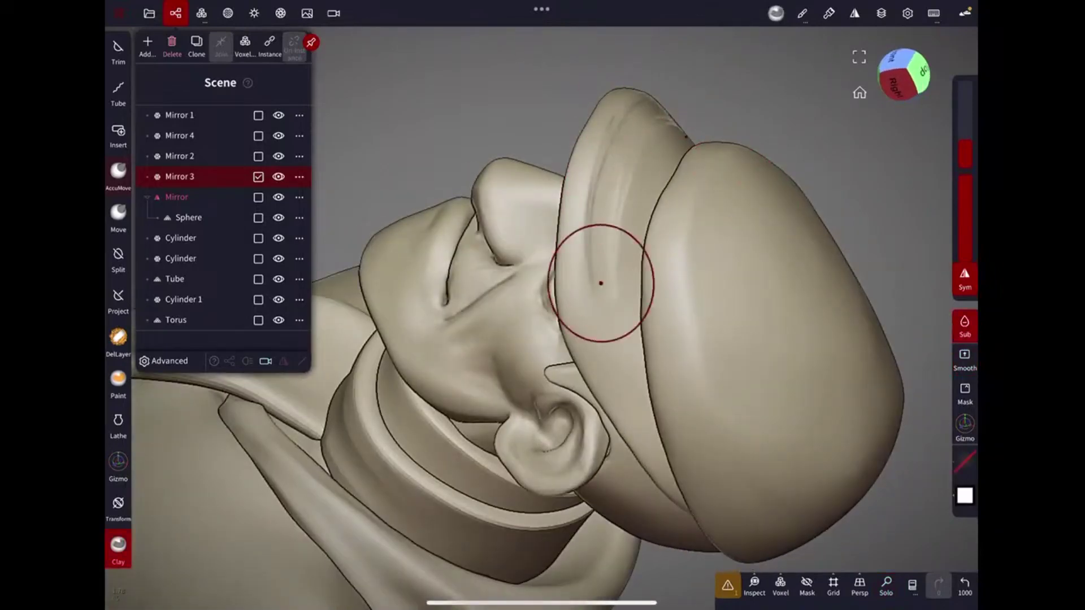
key(ctrl+z)
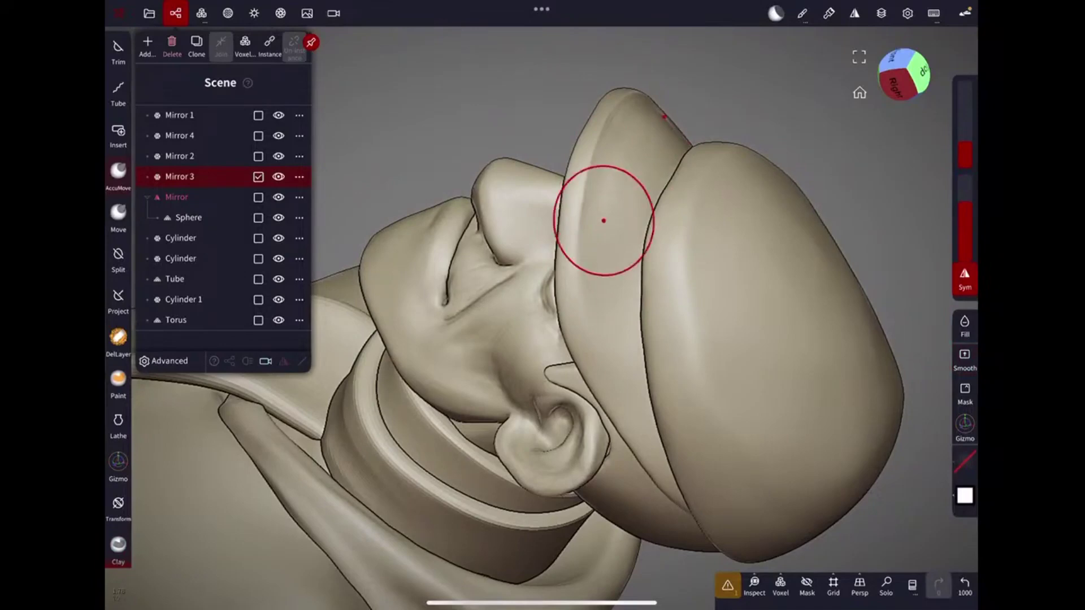
Sculpt folds into the isolated cap's inner top, then show the whole head again.
mouse_move(662, 445)
middle_down()
mouse_move(659, 271)
mouse_move(678, 226)
middle_up()
click(886, 586)
mouse_move(511, 268)
mouse_down()
mouse_move(726, 170)
mouse_move(624, 232)
mouse_up()
mouse_move(687, 232)
middle_down()
mouse_move(714, 187)
mouse_move(699, 205)
mouse_move(836, 150)
mouse_move(842, 176)
middle_up()
click(886, 586)
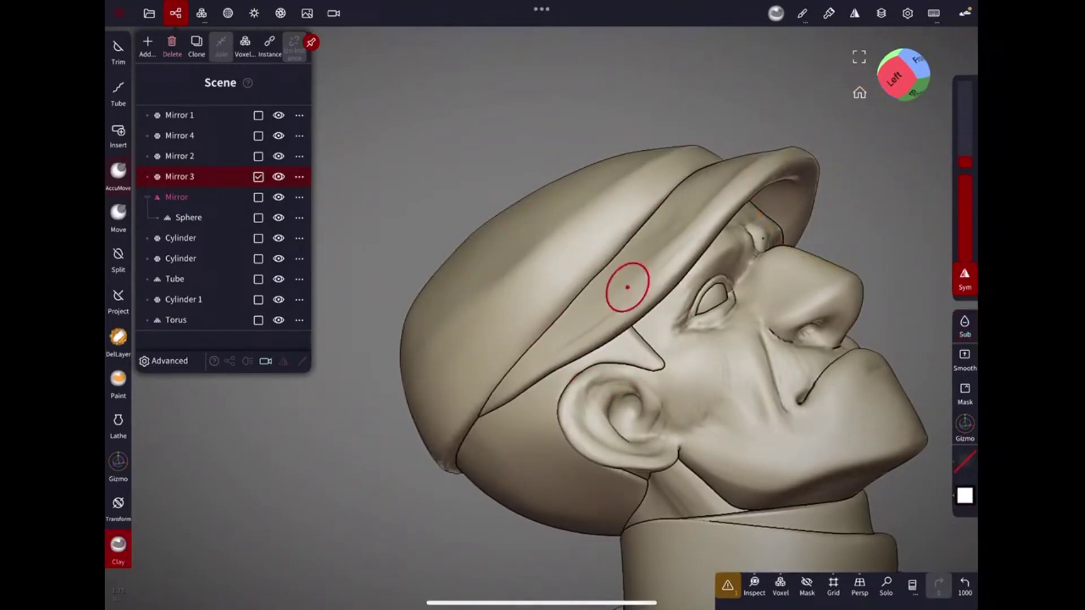
Switch to the Move brush, select the cap and smooth its surface.
mouse_move(678, 254)
middle_down()
mouse_move(633, 294)
mouse_move(601, 300)
middle_up()
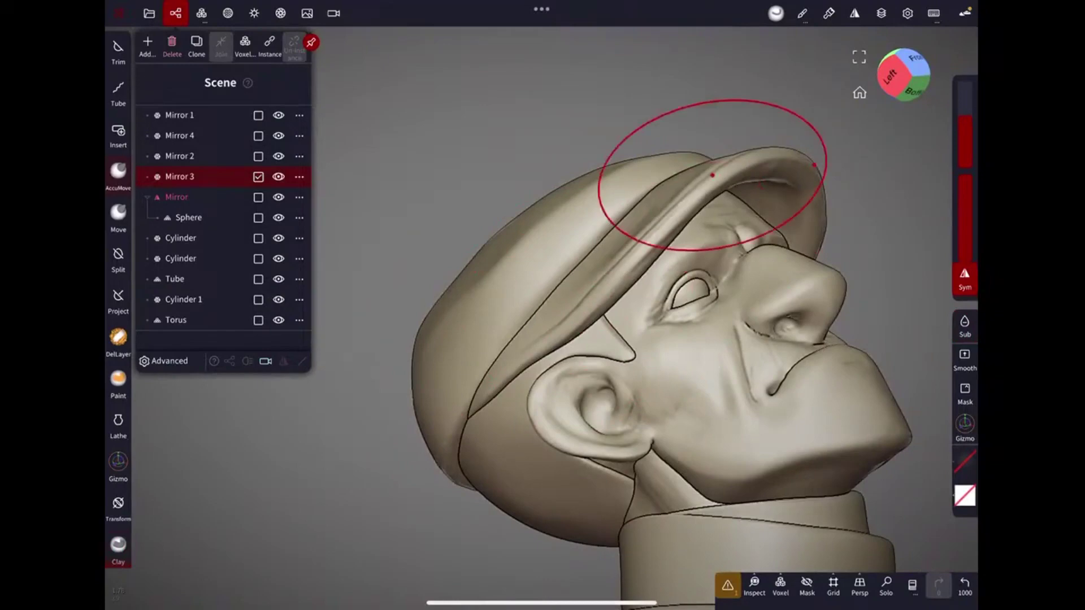
mouse_move(852, 140)
middle_down()
mouse_move(591, 303)
mouse_move(820, 156)
middle_up()
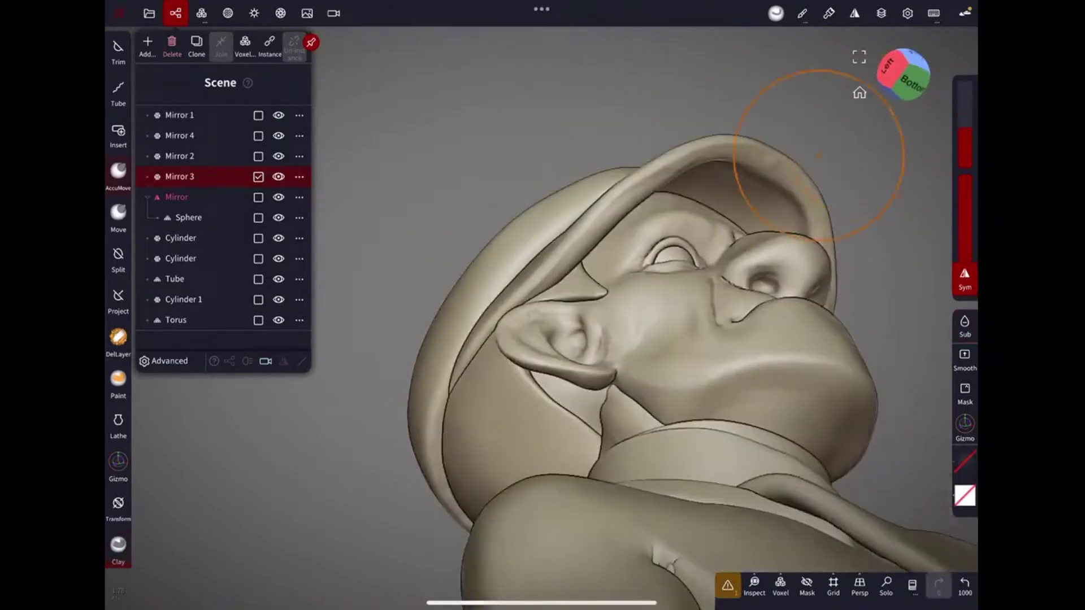
click(118, 215)
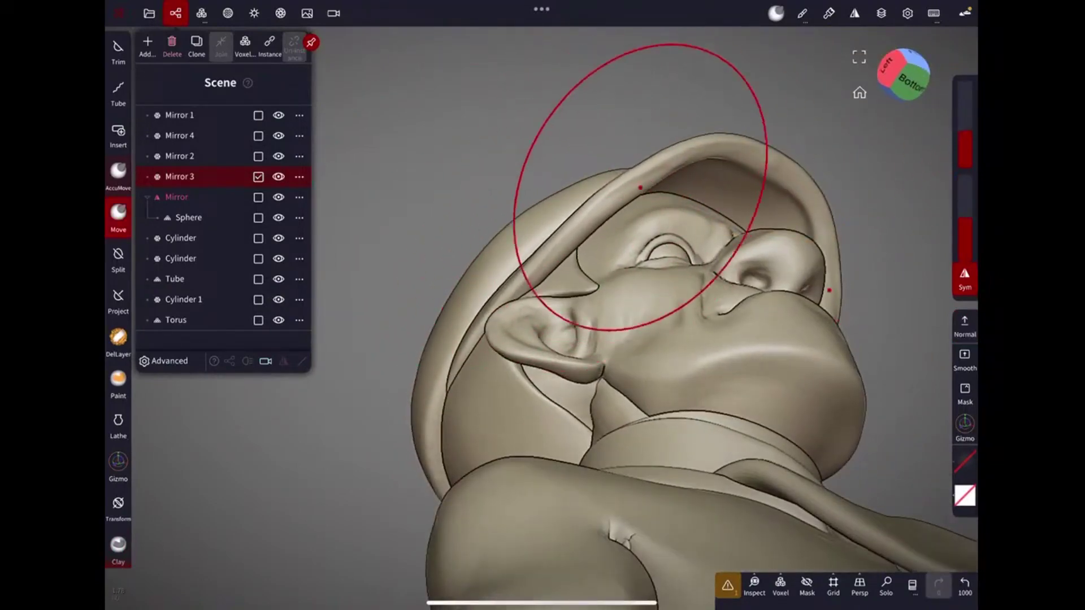
mouse_move(727, 135)
middle_down()
mouse_move(775, 165)
mouse_move(738, 315)
mouse_move(704, 301)
mouse_move(726, 145)
mouse_move(770, 188)
mouse_move(731, 208)
mouse_move(799, 133)
mouse_move(514, 218)
mouse_move(678, 227)
middle_up()
click(732, 208)
mouse_move(578, 268)
middle_down()
mouse_move(700, 211)
mouse_move(620, 239)
middle_up()
Smooth the cap brim and crown, revert the flatten band, and select the piece behind the ear.
mouse_move(773, 173)
middle_down()
mouse_move(715, 223)
mouse_move(715, 212)
middle_up()
middle_drag(773, 190, 669, 228)
mouse_move(753, 210)
middle_down()
mouse_move(657, 294)
mouse_move(794, 193)
mouse_move(682, 287)
middle_up()
key(ctrl+z)
mouse_move(742, 203)
middle_down()
mouse_move(666, 281)
mouse_move(514, 372)
middle_up()
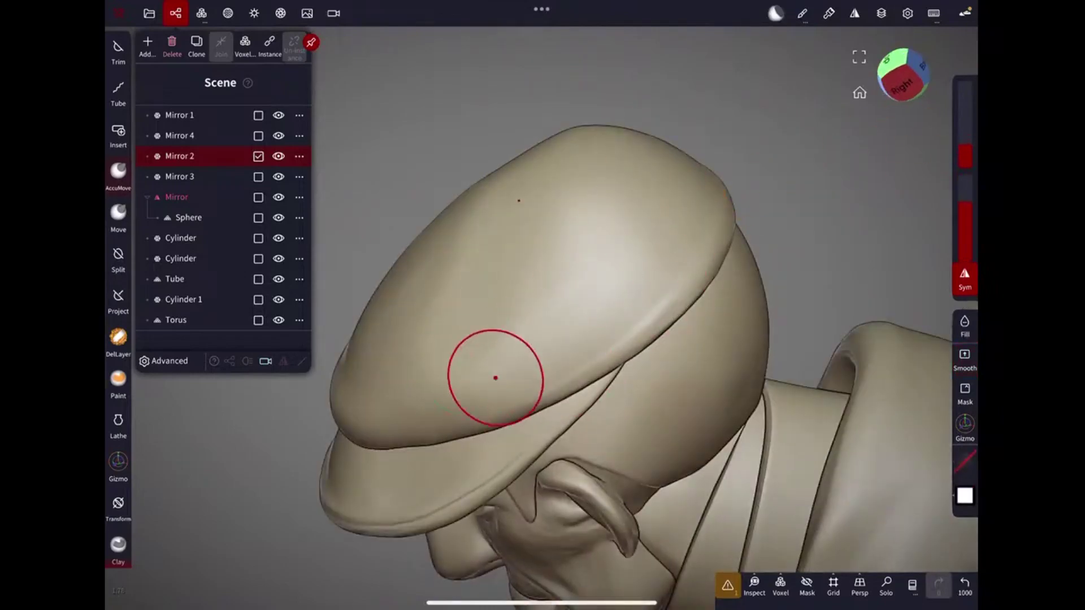
middle_drag(665, 282, 570, 286)
mouse_move(586, 180)
middle_down()
mouse_move(719, 218)
mouse_move(678, 283)
middle_up()
click(654, 330)
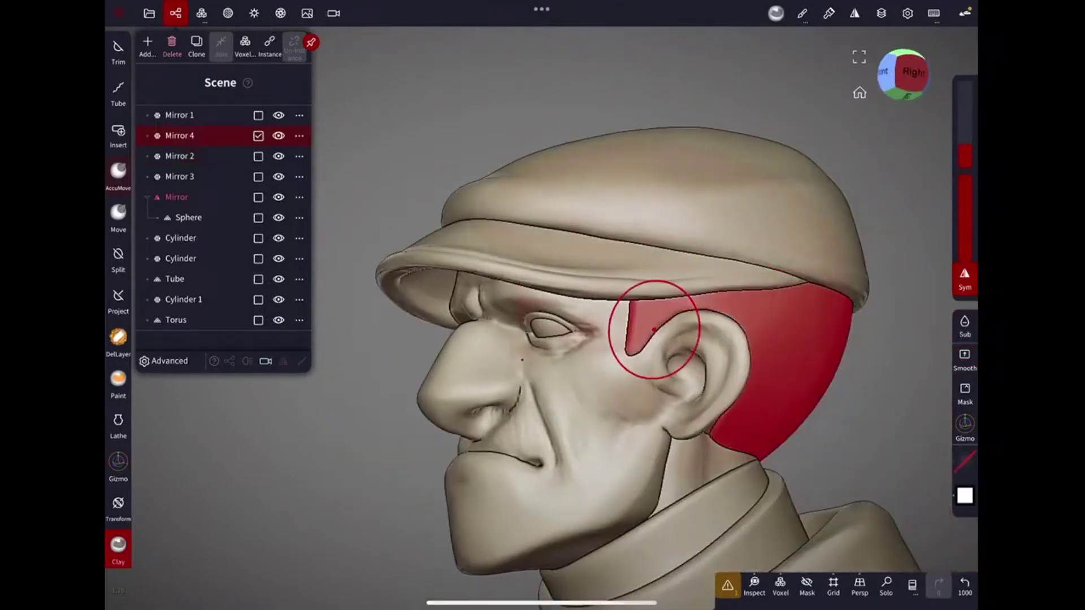
Save the project, confirming the save prompt with Yes.
key(g)
middle_drag(654, 329, 796, 281)
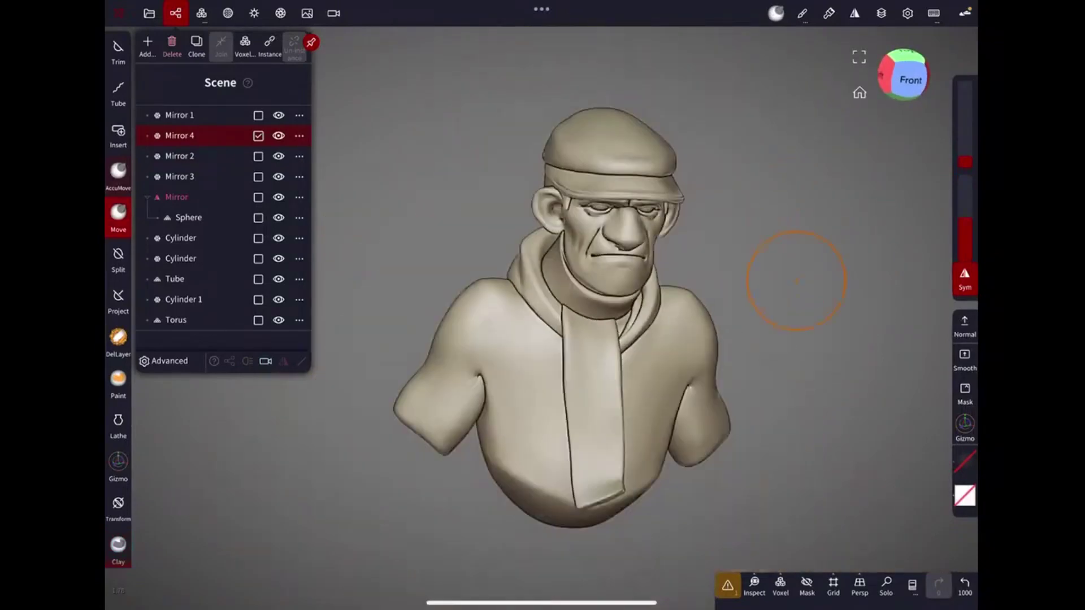
click(149, 13)
click(172, 174)
click(230, 226)
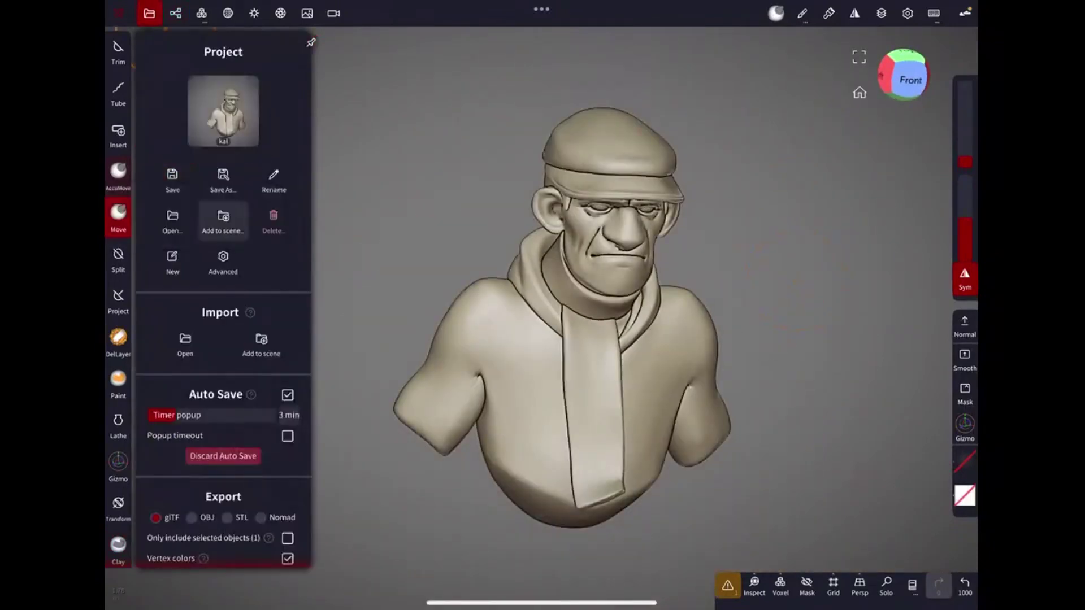
Paint the bust dark red #511a1a with roughness raised to 1.0.
click(254, 13)
mouse_move(756, 209)
middle_down()
mouse_move(686, 364)
mouse_move(756, 311)
middle_up()
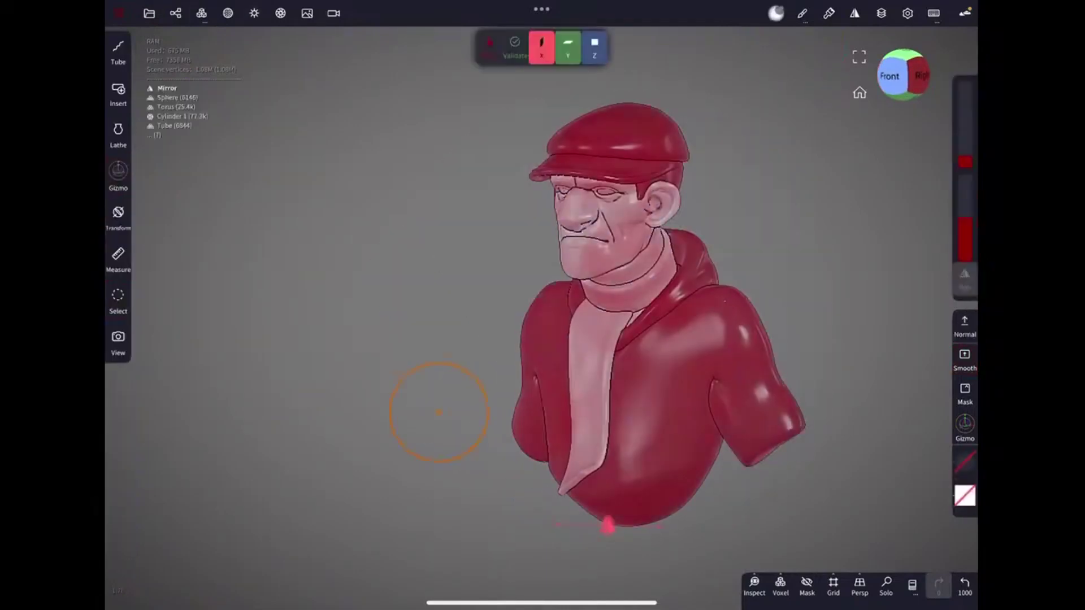
click(964, 462)
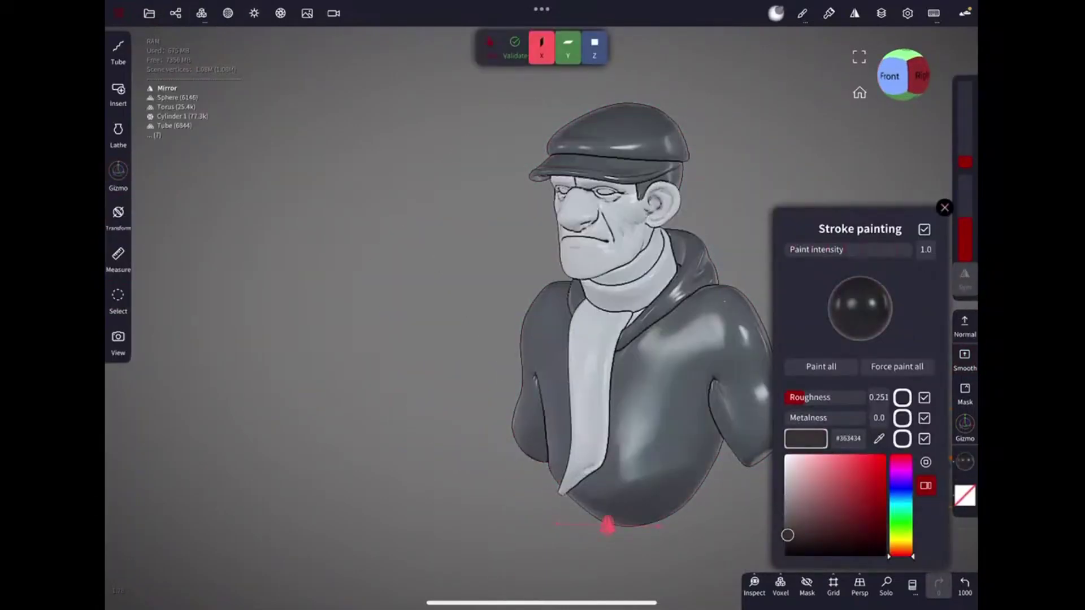
click(856, 541)
drag(805, 397, 859, 397)
drag(856, 541, 858, 518)
drag(836, 397, 866, 397)
click(889, 76)
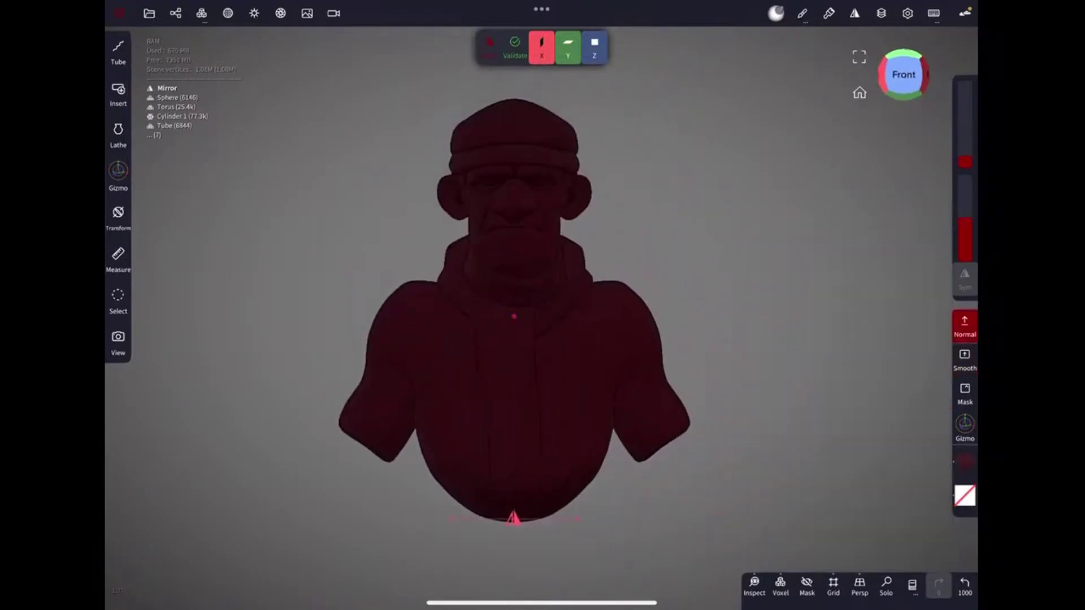
Adjust the Environment Exposure in the Shading panel to 0.411.
click(819, 520)
click(255, 13)
mouse_move(192, 364)
mouse_down()
mouse_move(209, 364)
mouse_move(187, 363)
mouse_up()
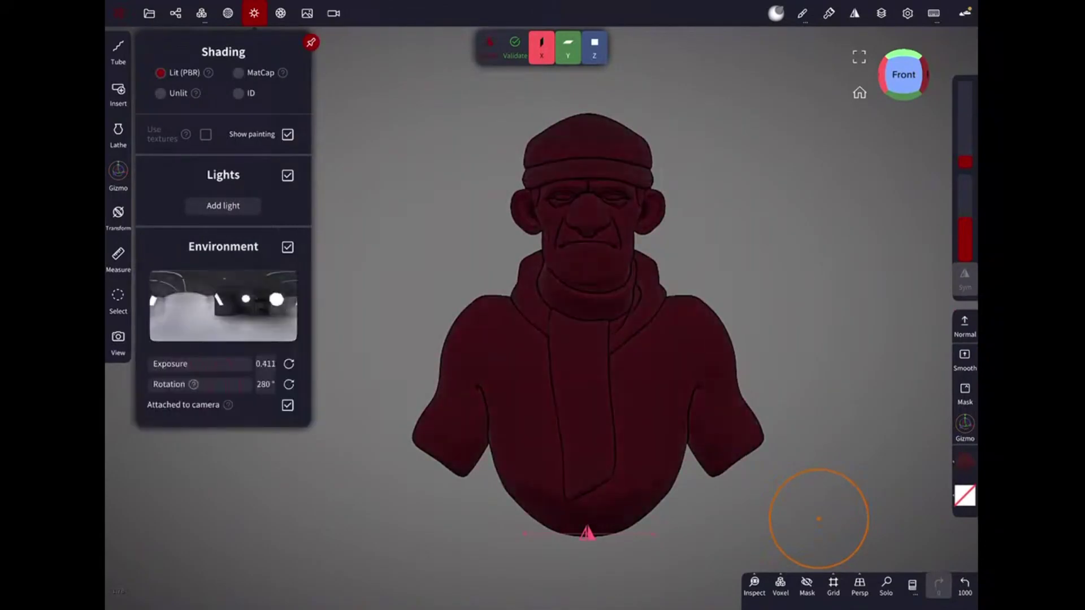
Lower exposure to about 0.41, add a light, make it a Spot and widen its cone.
drag(679, 113, 678, 142)
click(223, 206)
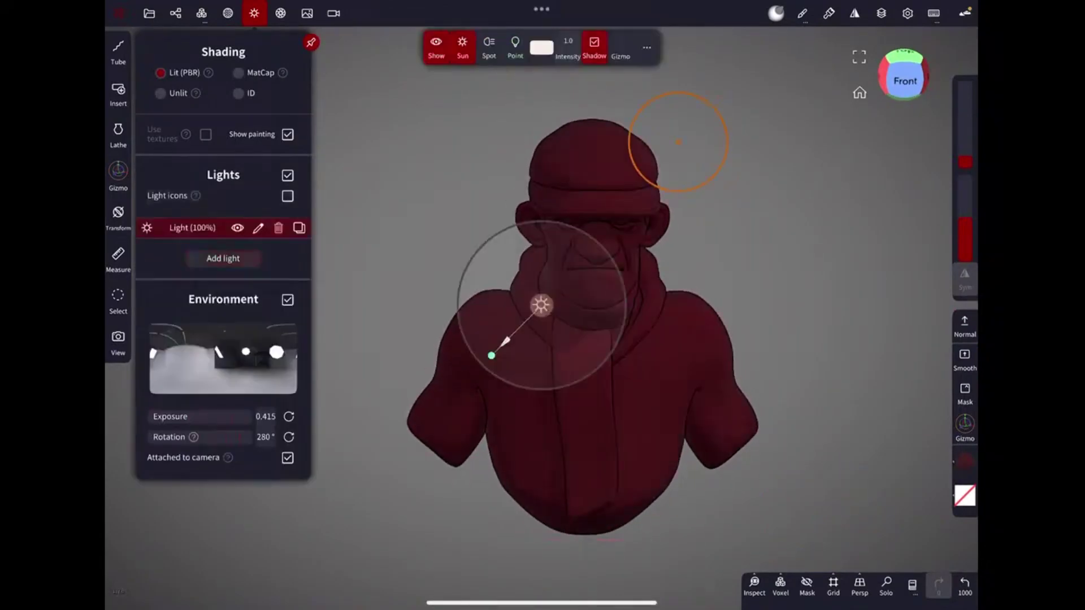
drag(540, 305, 578, 290)
click(489, 48)
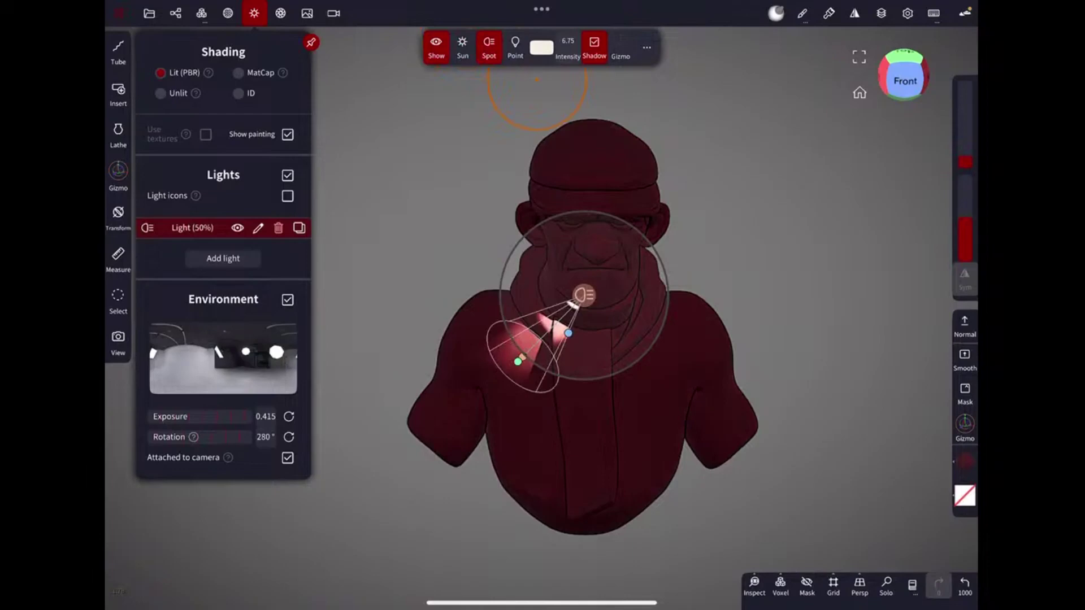
drag(791, 339, 509, 339)
mouse_move(655, 339)
mouse_down()
mouse_move(427, 159)
mouse_move(686, 378)
mouse_up()
double_click(483, 247)
click(491, 336)
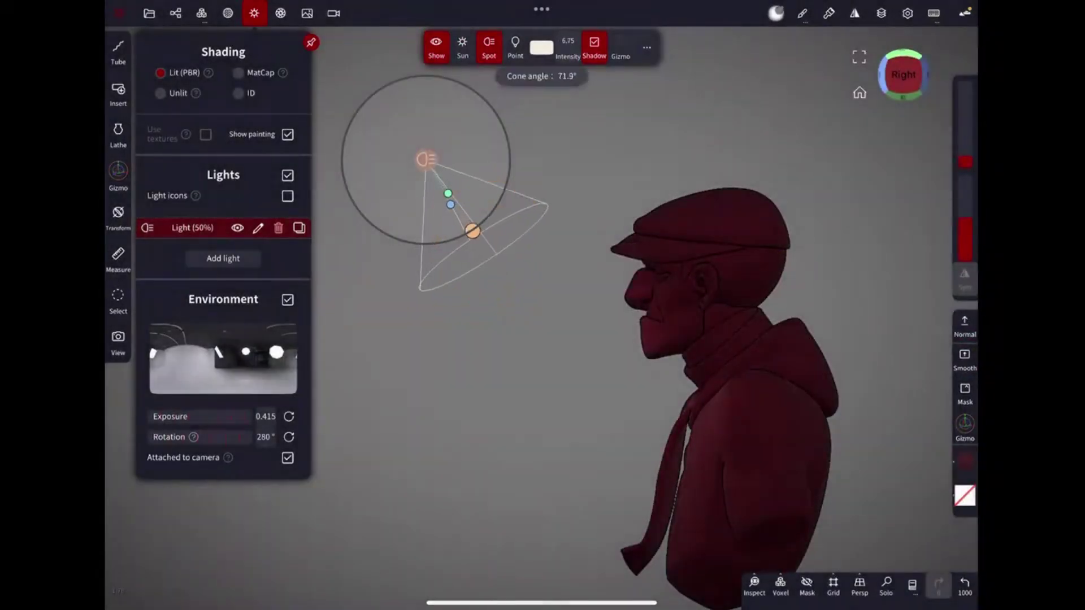
Position the spot light above the head, shining down on the bust.
mouse_move(509, 339)
mouse_down()
mouse_move(791, 339)
mouse_move(509, 340)
mouse_up()
drag(487, 170, 445, 164)
drag(508, 339, 791, 340)
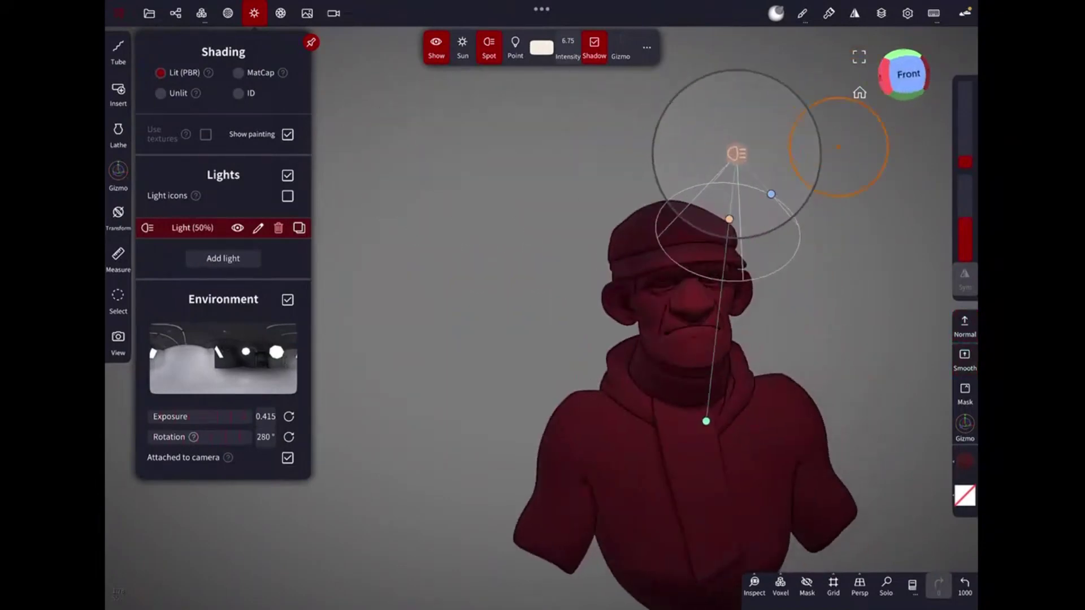
mouse_move(806, 291)
mouse_down()
mouse_move(643, 303)
mouse_move(721, 322)
mouse_up()
scroll(643, 304, down, 3)
Add a sun light, move it up and right, and set its intensity to 27.7.
click(223, 258)
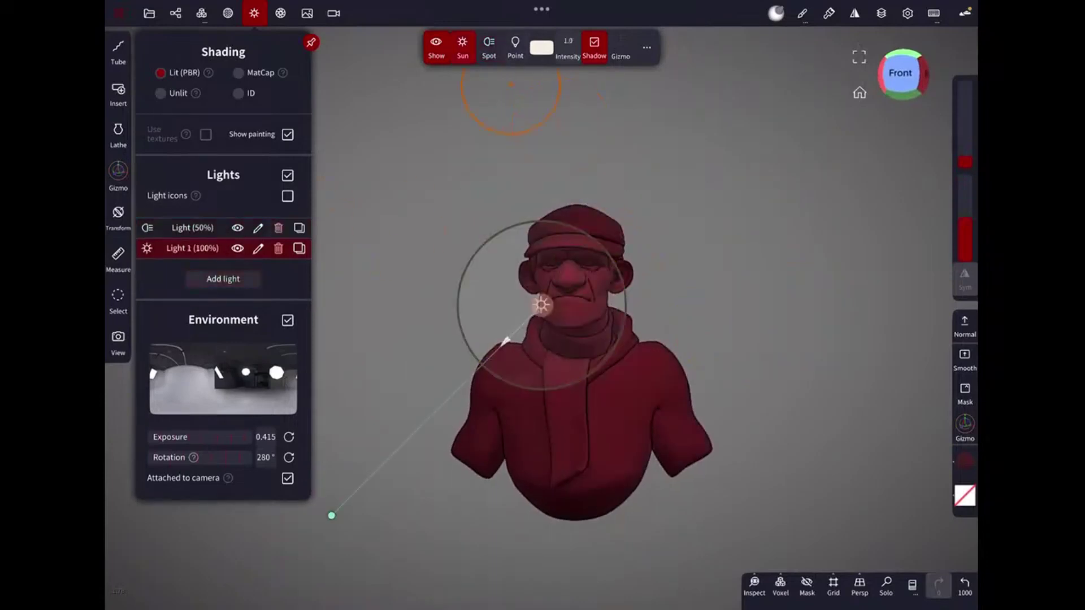
drag(538, 324, 729, 266)
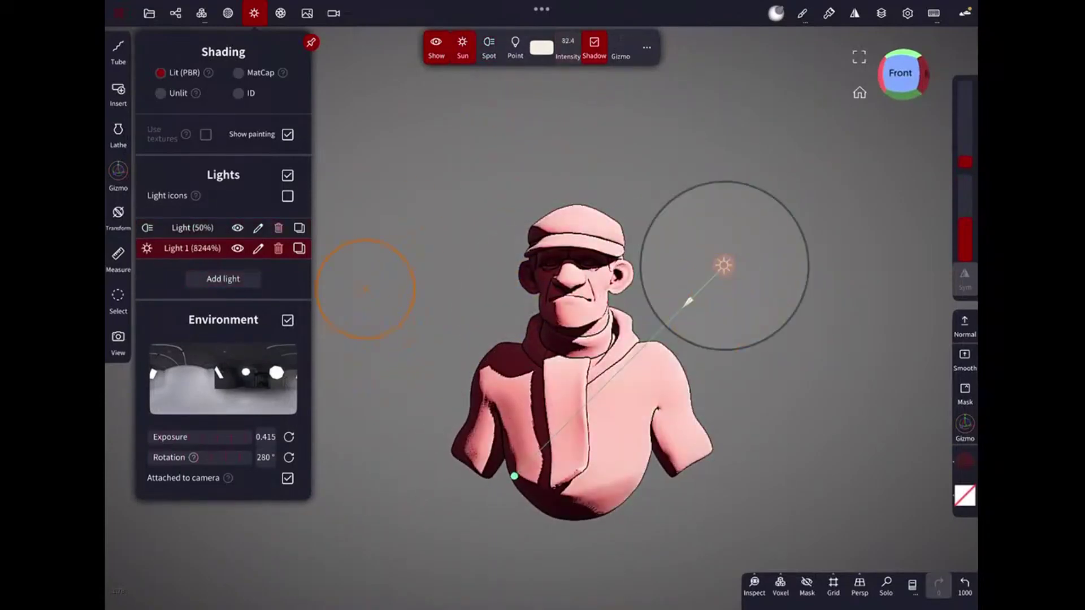
mouse_move(515, 476)
mouse_down()
mouse_move(720, 298)
mouse_move(717, 177)
mouse_move(722, 307)
mouse_up()
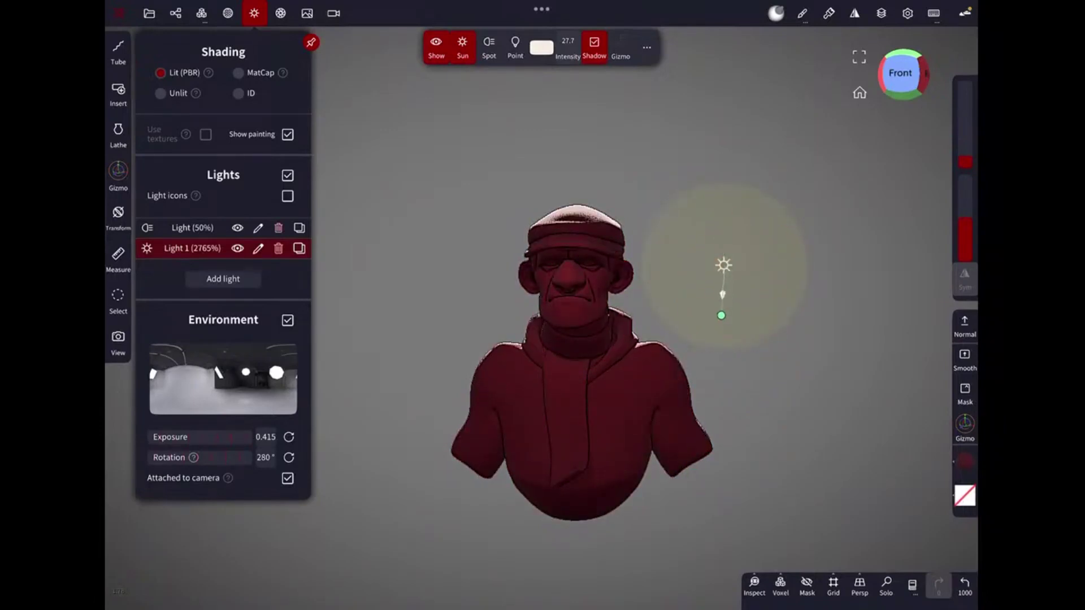
scroll(565, 339, up, 3)
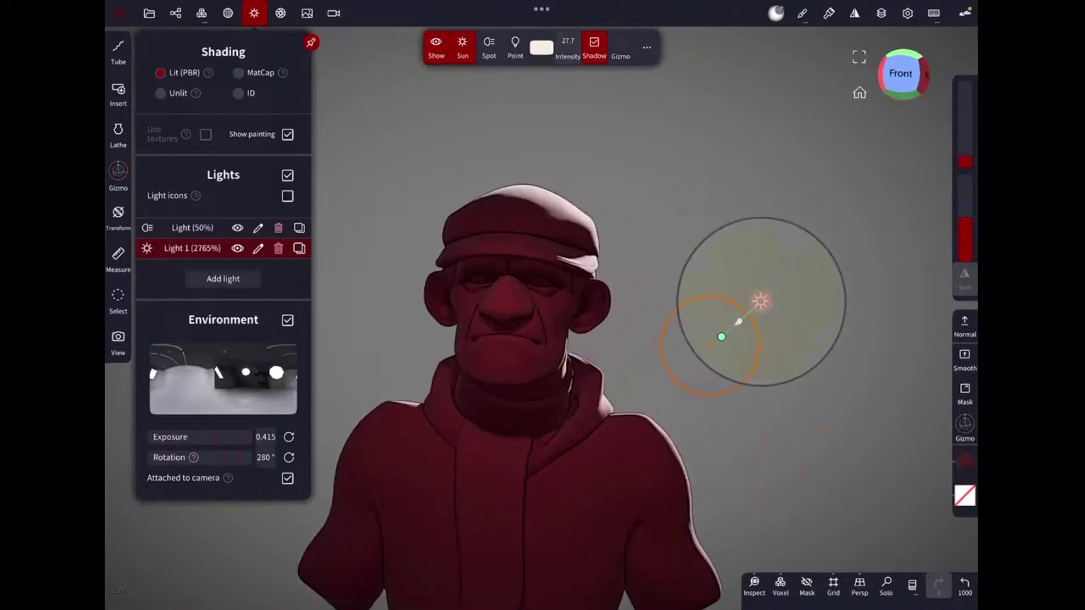
scroll(565, 339, up, 2)
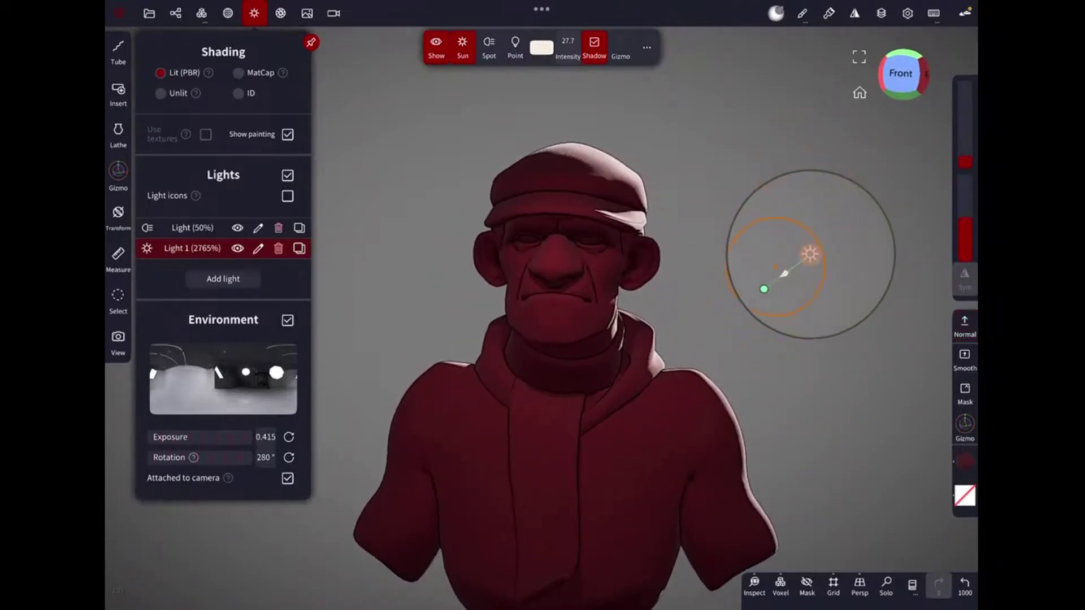
Add a third light aimed at the face at 562%, and brighten the spot light.
click(299, 248)
mouse_move(331, 227)
mouse_down()
mouse_move(477, 170)
mouse_move(482, 192)
mouse_move(558, 248)
mouse_move(545, 241)
mouse_move(528, 172)
mouse_move(536, 177)
mouse_up()
mouse_move(568, 46)
mouse_down()
mouse_move(545, 45)
mouse_move(591, 45)
mouse_up()
click(192, 228)
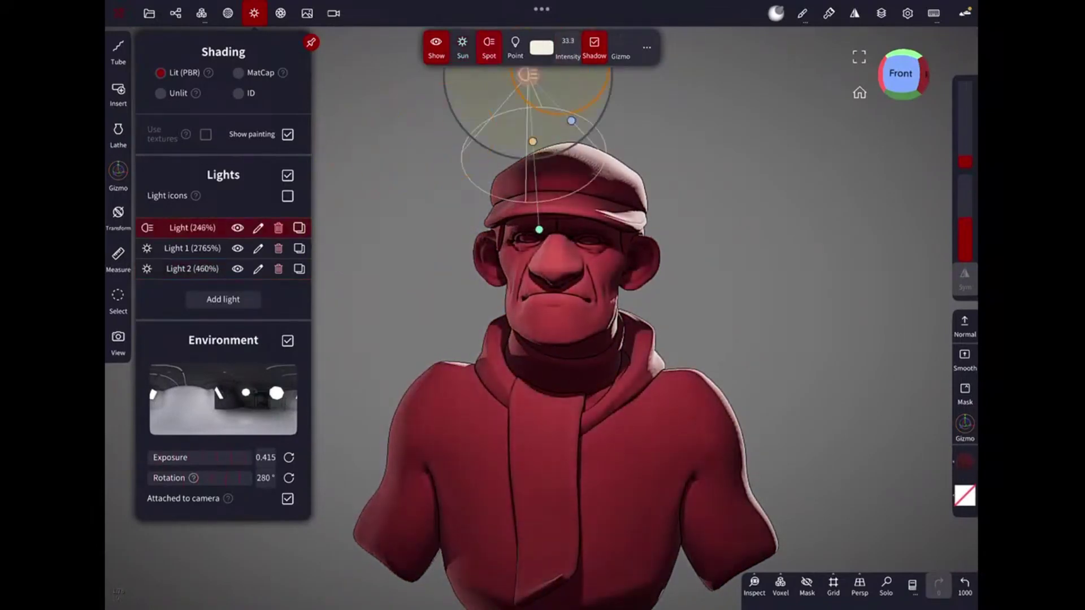
click(307, 13)
click(307, 13)
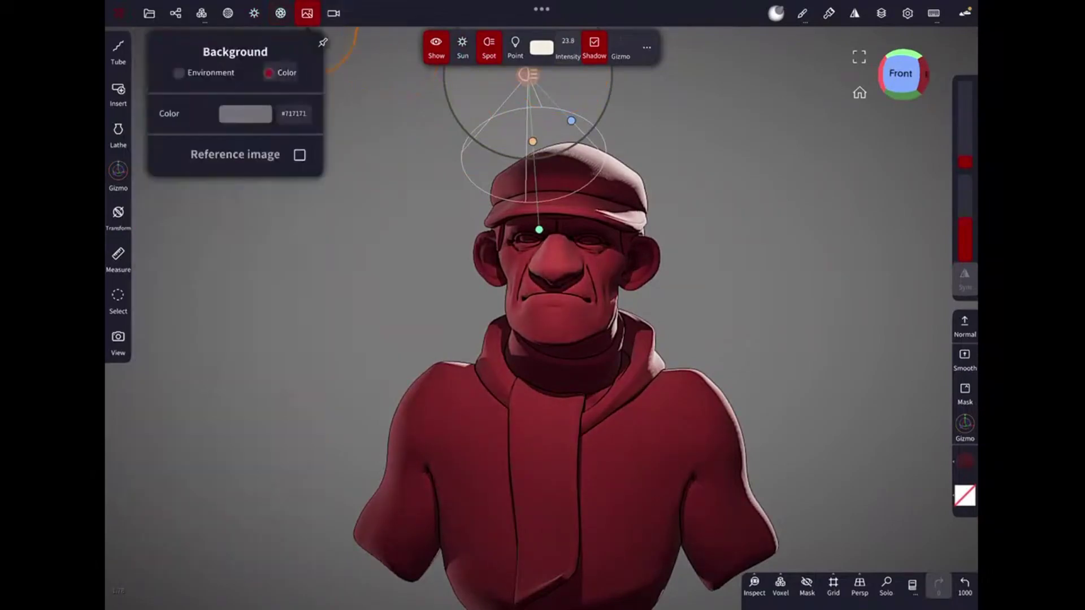
Set the background colour to dark grey #343434.
click(245, 113)
drag(170, 247, 170, 276)
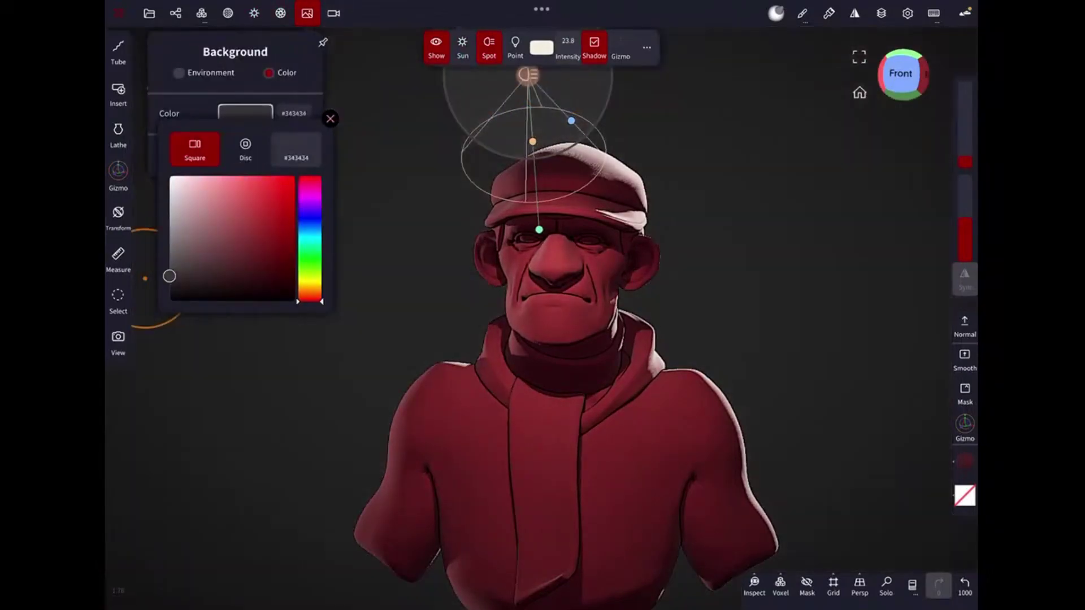
click(280, 13)
scroll(224, 294, down, 5)
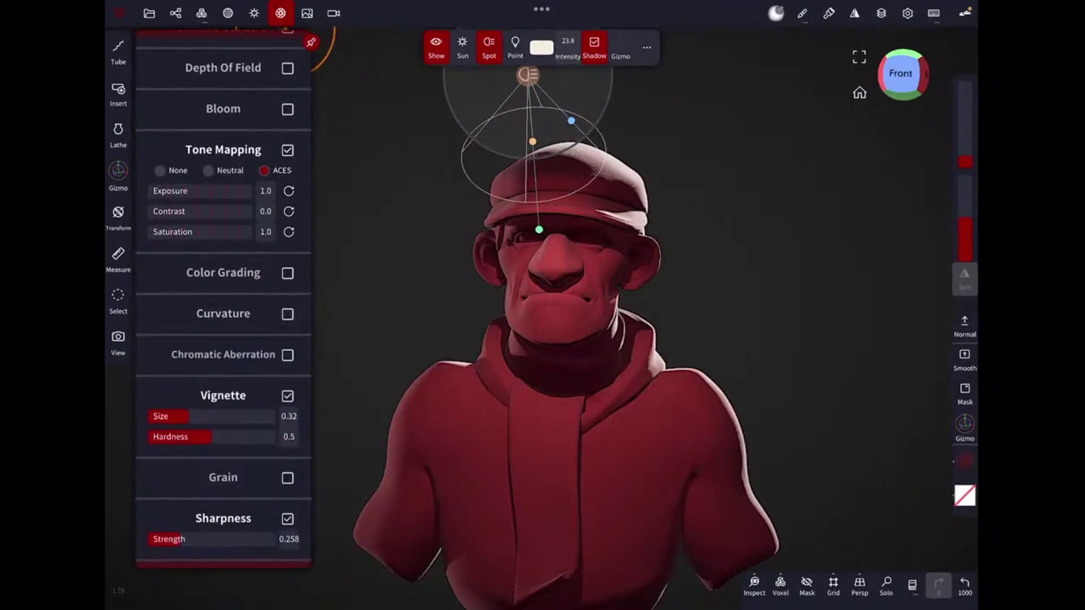
scroll(223, 283, up, 3)
scroll(224, 282, up, 2)
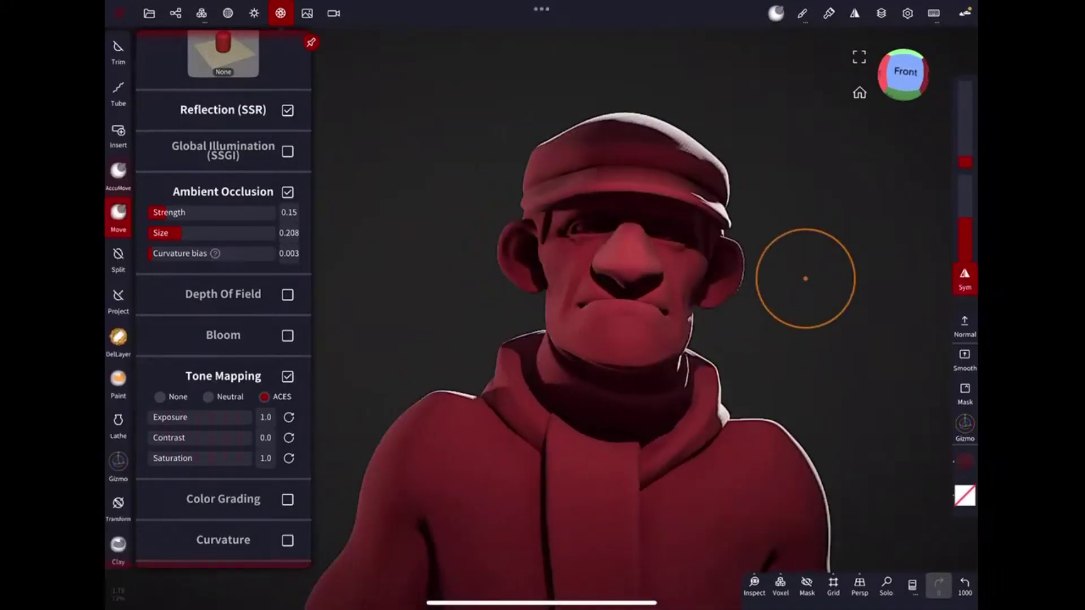
Switch the head's material to Subsurface.
drag(805, 279, 774, 248)
click(228, 13)
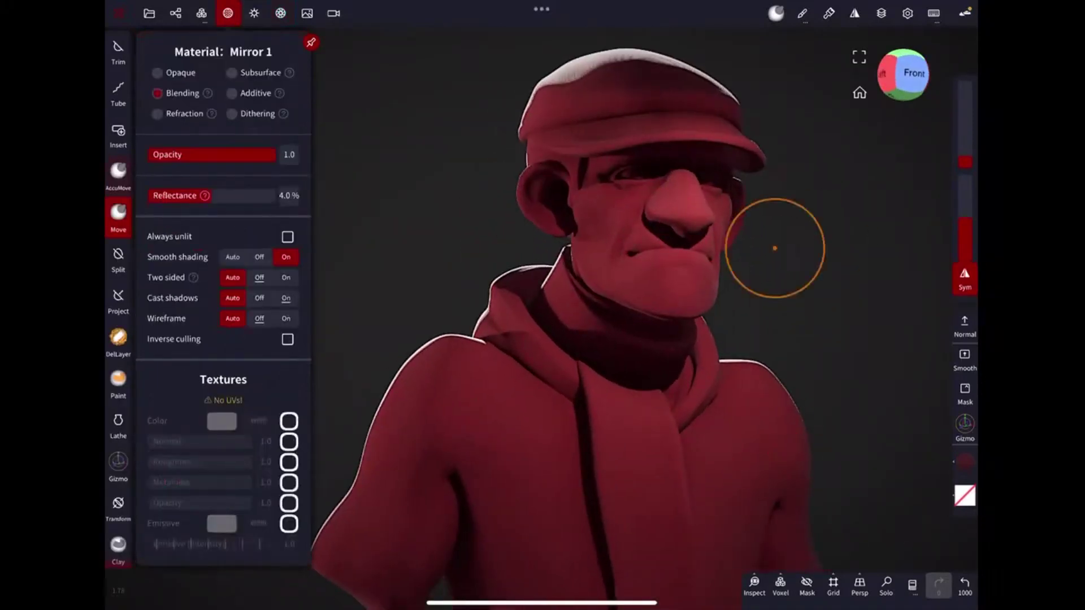
click(232, 72)
drag(797, 271, 794, 345)
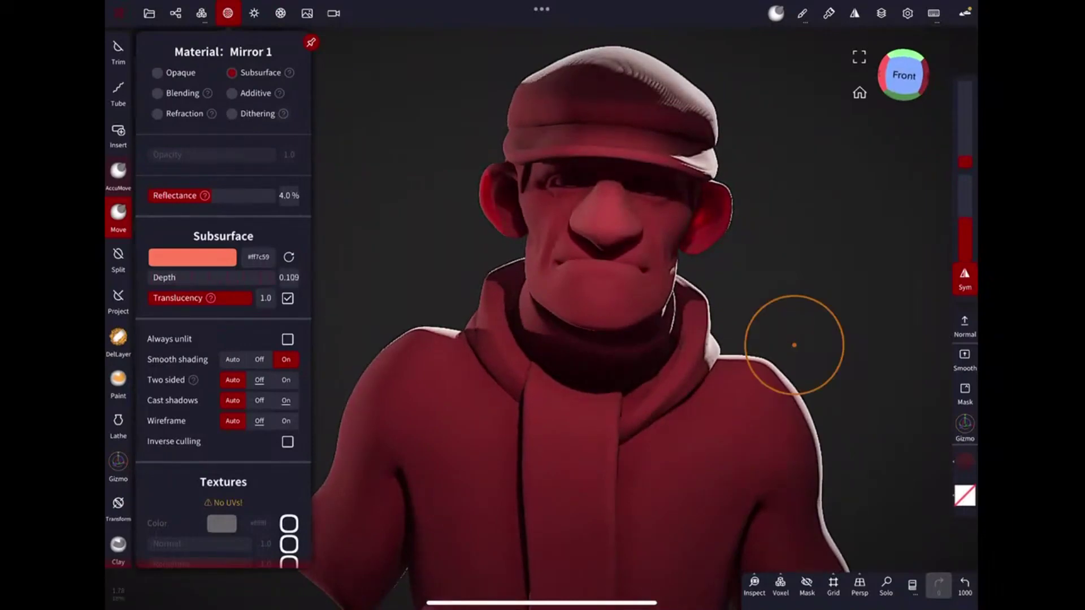
Pick a #935959 skin paint colour and lower roughness for a glossier finish.
click(964, 461)
drag(859, 516, 824, 497)
drag(862, 397, 828, 398)
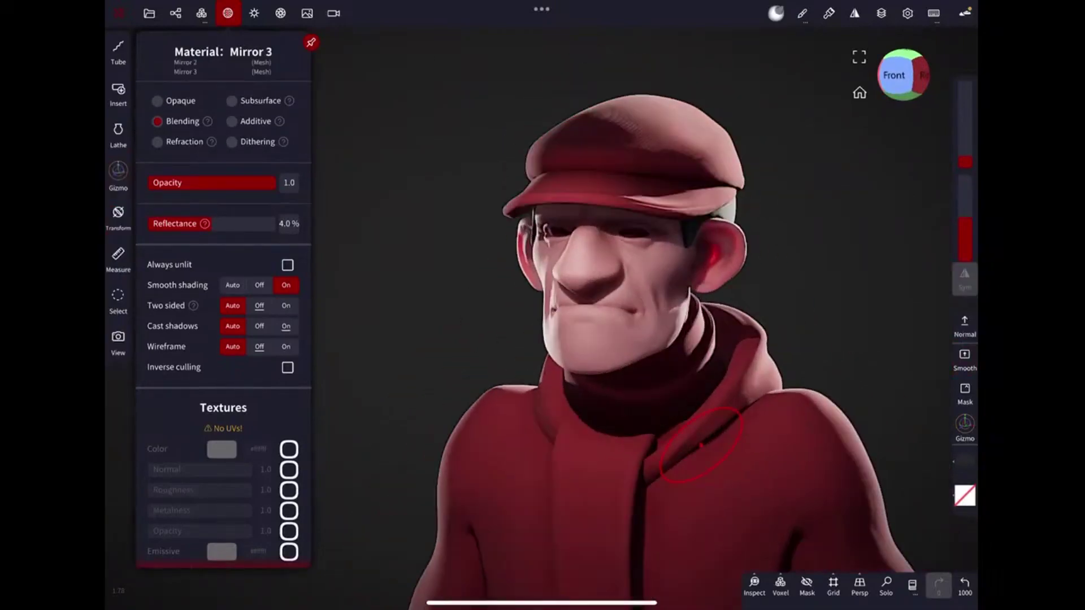
Paint the cap grey and the coat slate blue, undoing a stray change.
drag(836, 482, 784, 525)
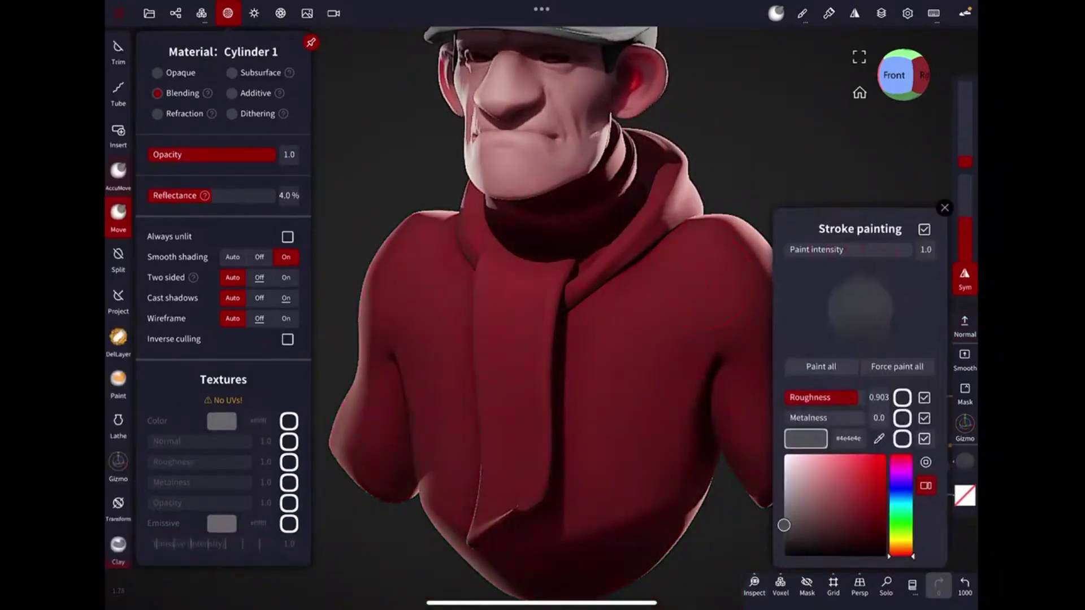
drag(901, 556, 901, 497)
drag(784, 525, 816, 518)
click(542, 243)
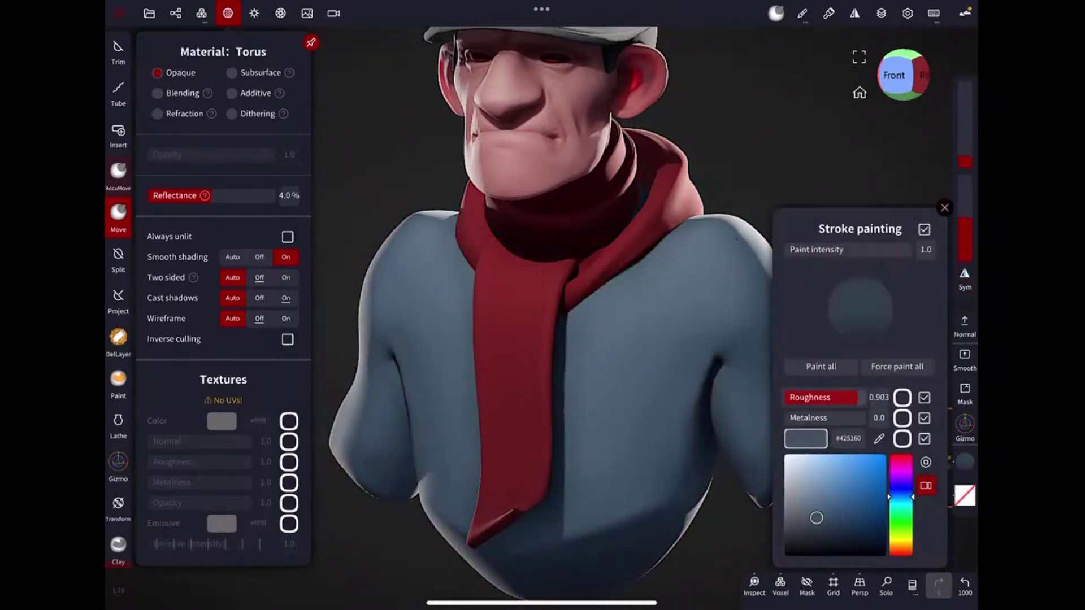
click(965, 585)
Set the Cylinder neck wrap's material to Subsurface and turn off symmetry.
click(921, 75)
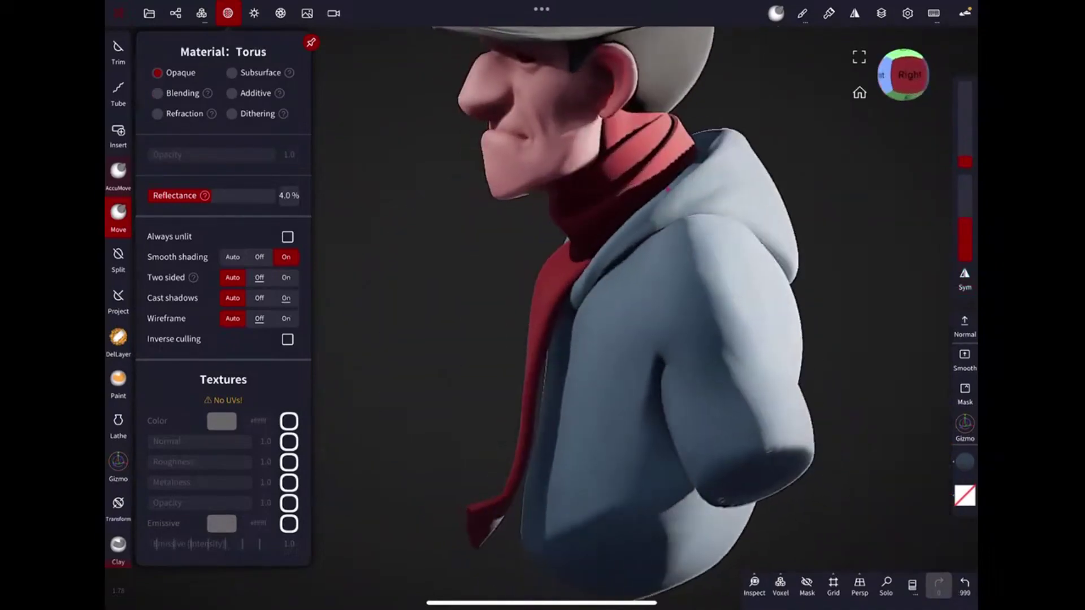
click(964, 461)
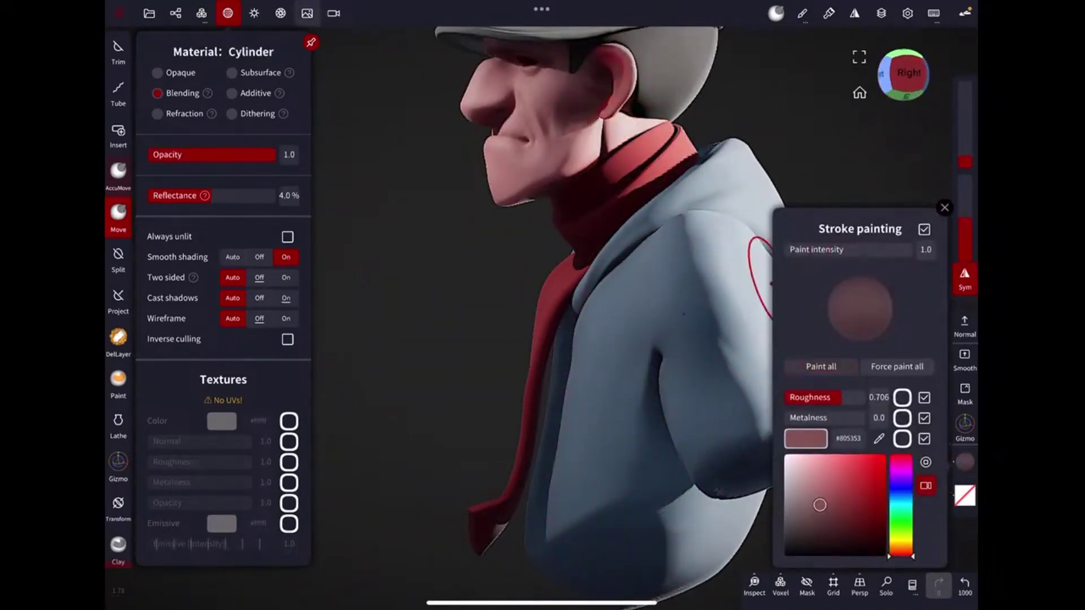
click(945, 207)
click(280, 13)
click(228, 13)
click(232, 73)
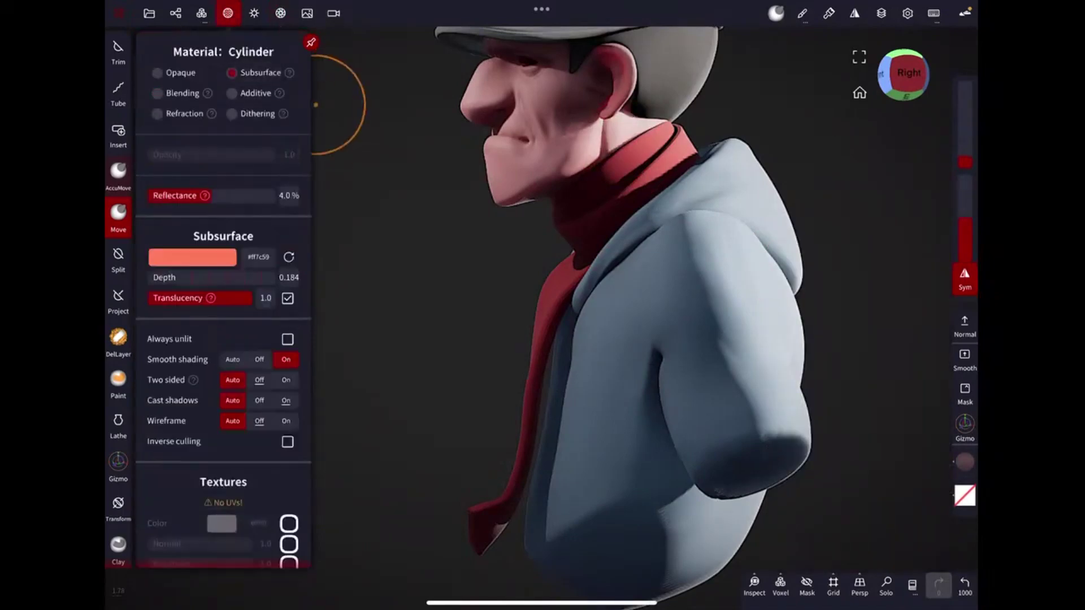
click(228, 13)
drag(339, 339, 254, 339)
click(965, 277)
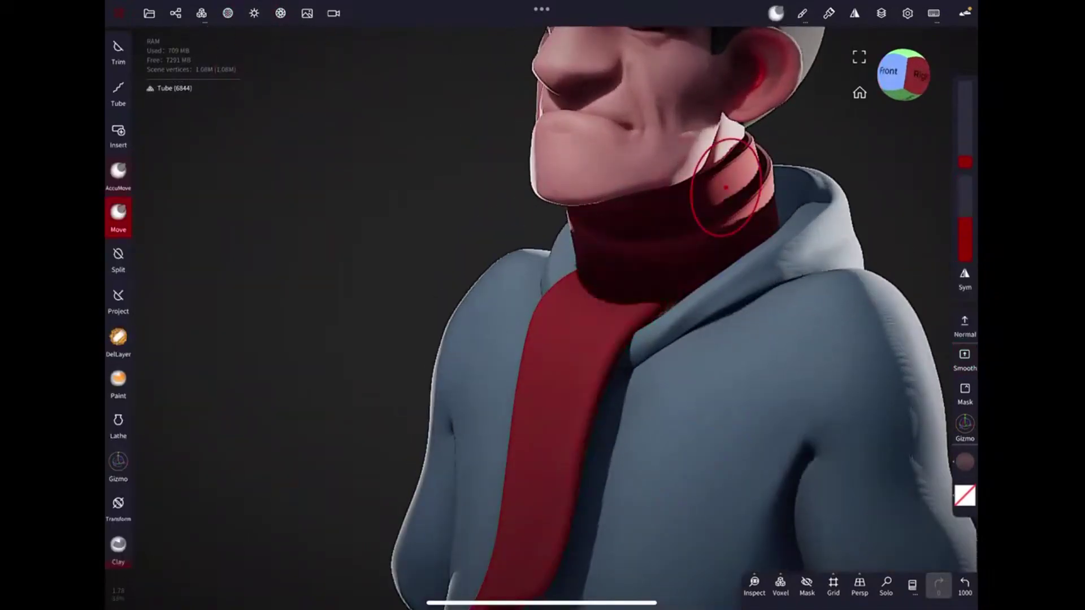
Paint the Cylinder neck wrap grey #565656.
click(965, 462)
mouse_move(820, 505)
mouse_down()
mouse_move(787, 504)
mouse_move(784, 522)
mouse_up()
click(821, 366)
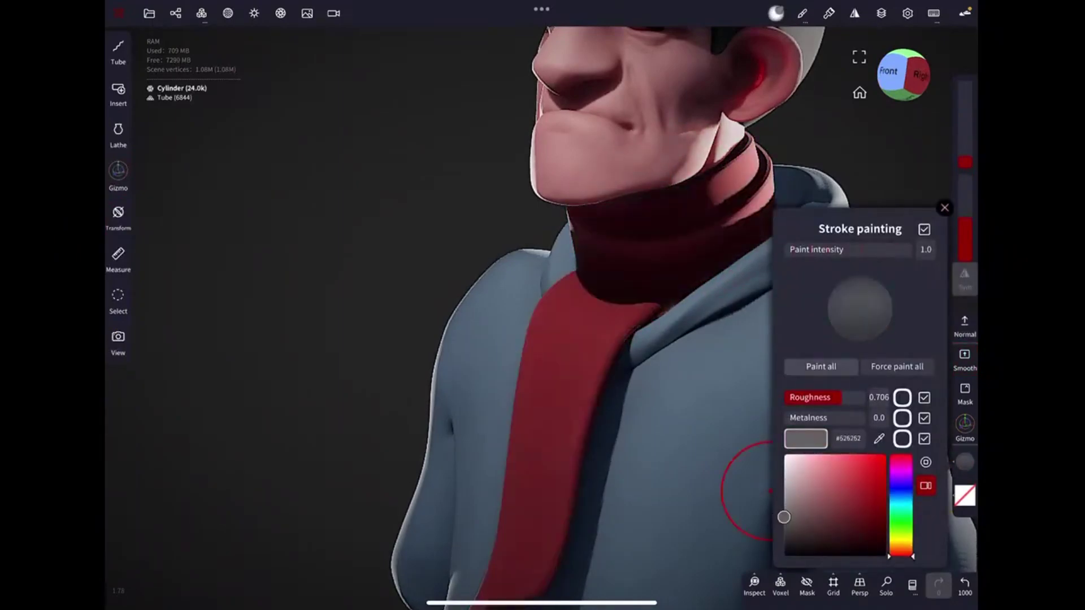
click(944, 208)
click(888, 71)
Solo the eye spheres and paint them glossy light grey with roughness 0.
scroll(541, 226, up, 3)
scroll(541, 226, up, 5)
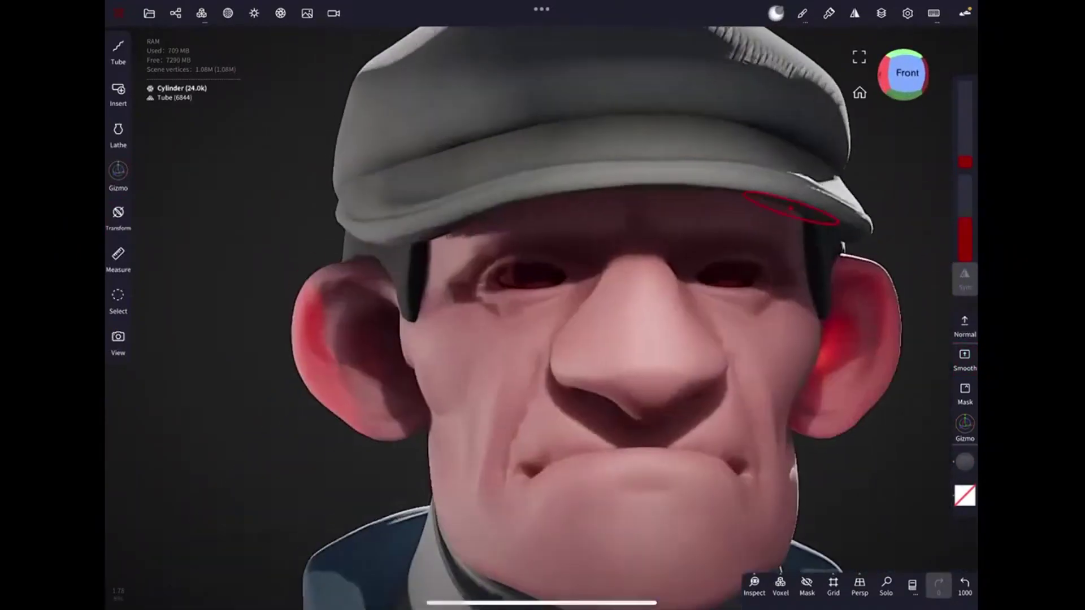
scroll(541, 226, up, 5)
click(887, 586)
scroll(900, 285, down, 5)
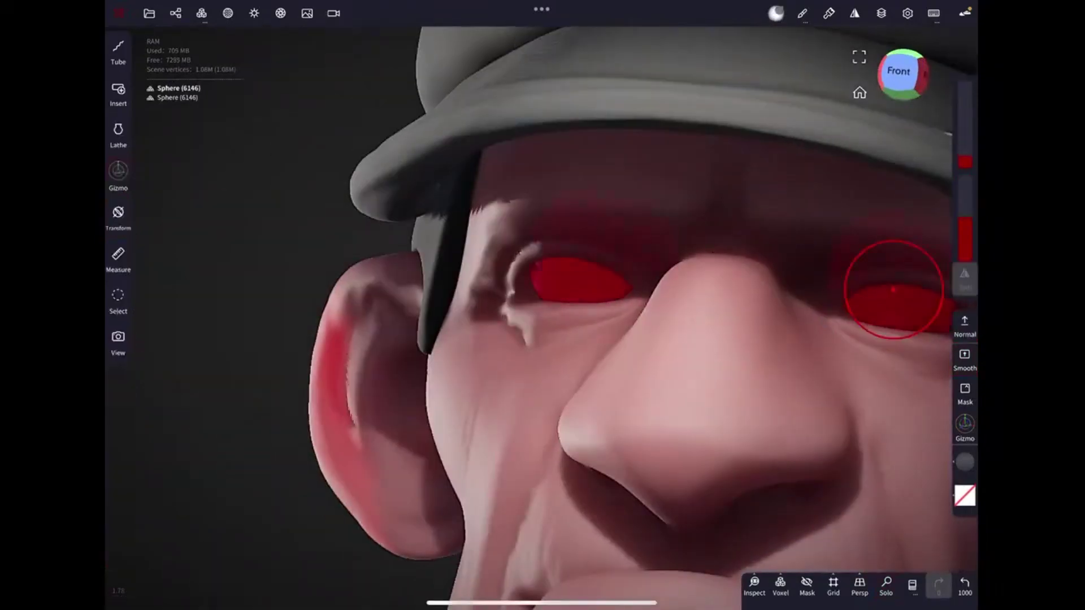
click(886, 586)
click(965, 462)
click(821, 366)
drag(784, 485, 783, 483)
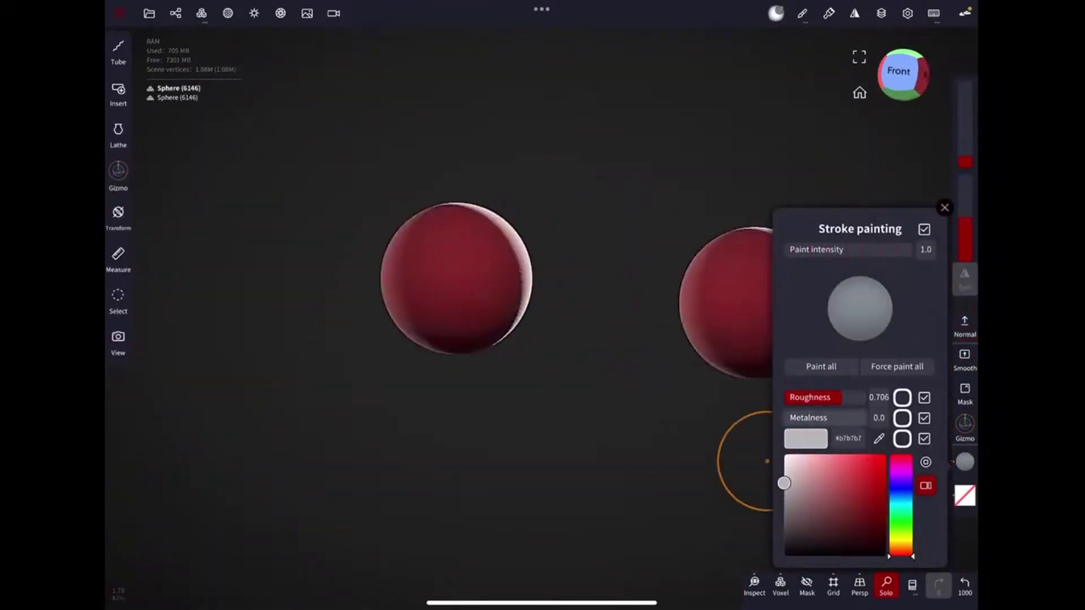
click(821, 367)
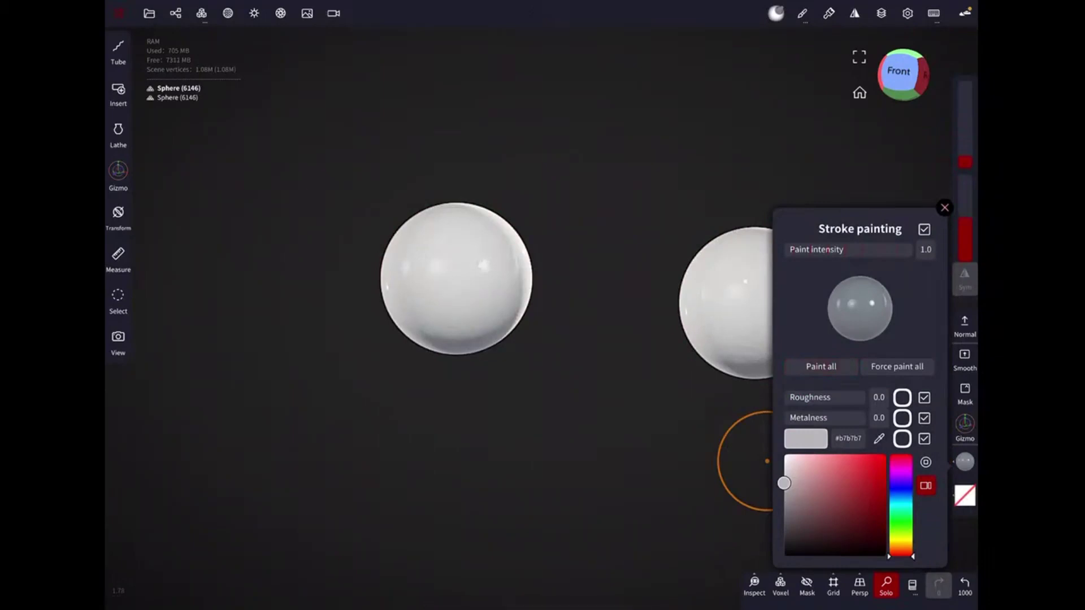
Brighten the eye colour to a pale pinkish grey and isolate the eyes again.
click(886, 586)
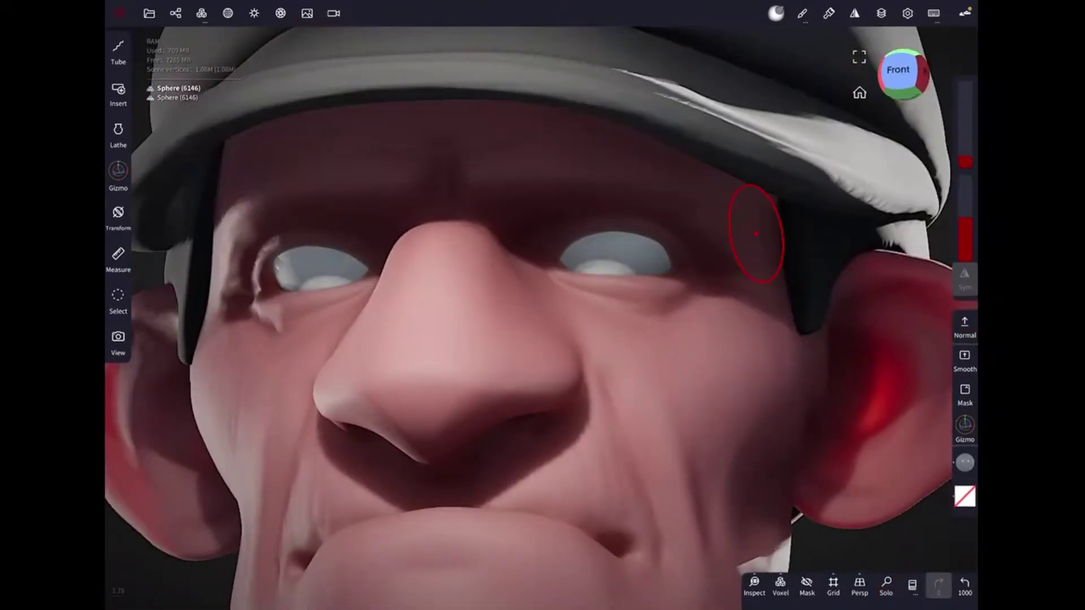
click(965, 461)
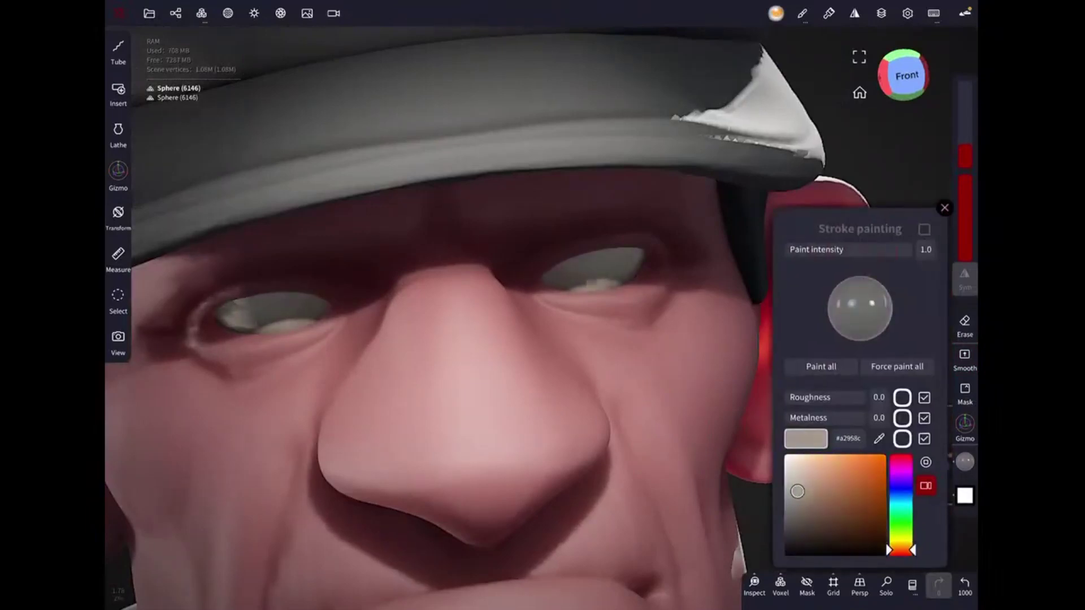
drag(797, 491, 795, 467)
click(886, 586)
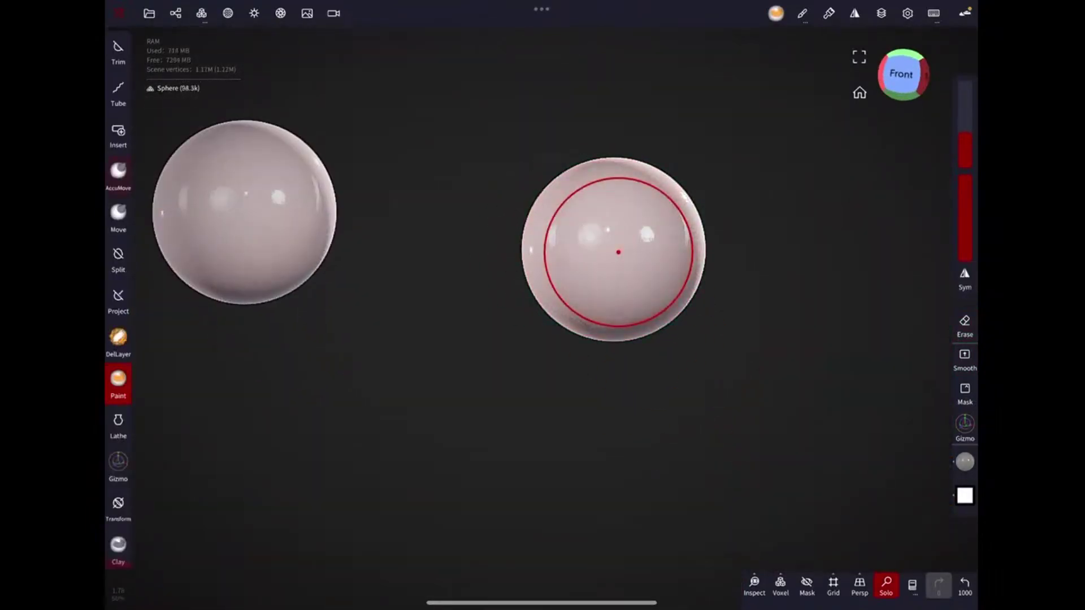
Paint dark pupils onto the eyeballs using dot stroke mode.
drag(618, 252, 604, 267)
key(ctrl+z)
click(802, 13)
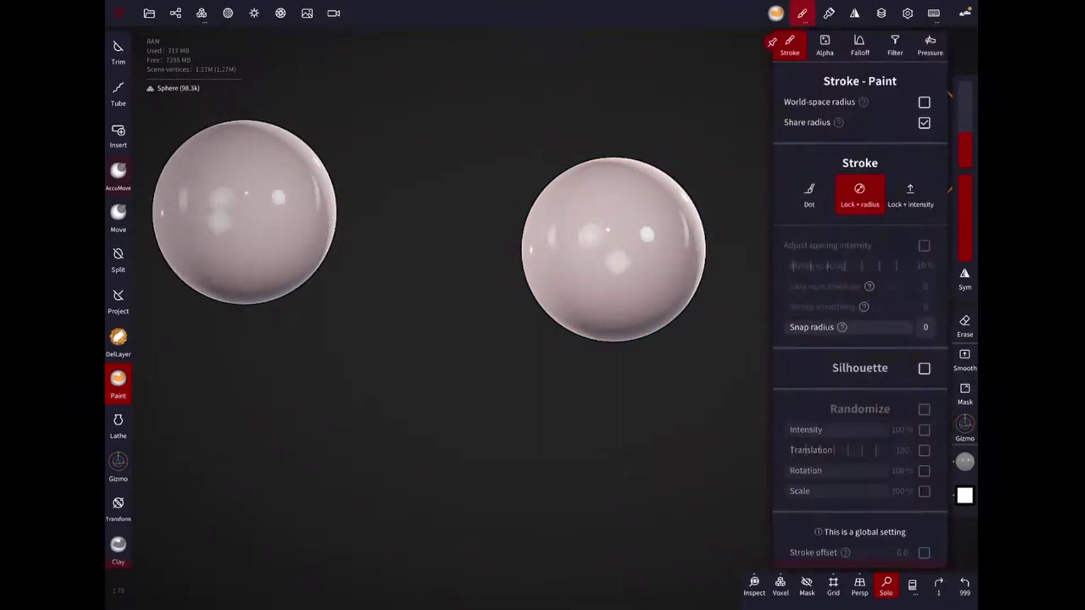
click(809, 195)
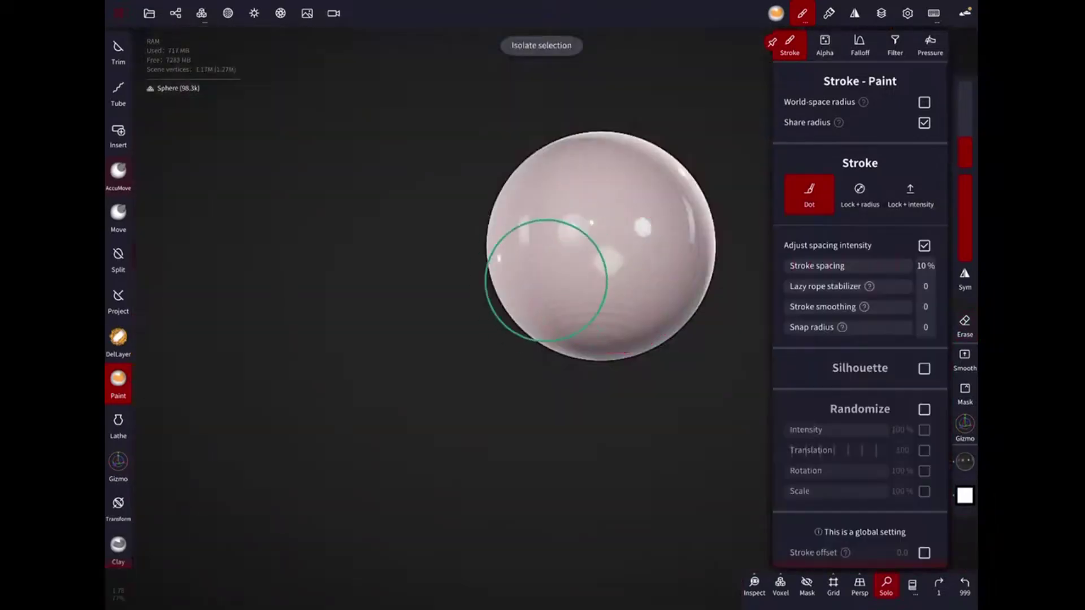
click(610, 248)
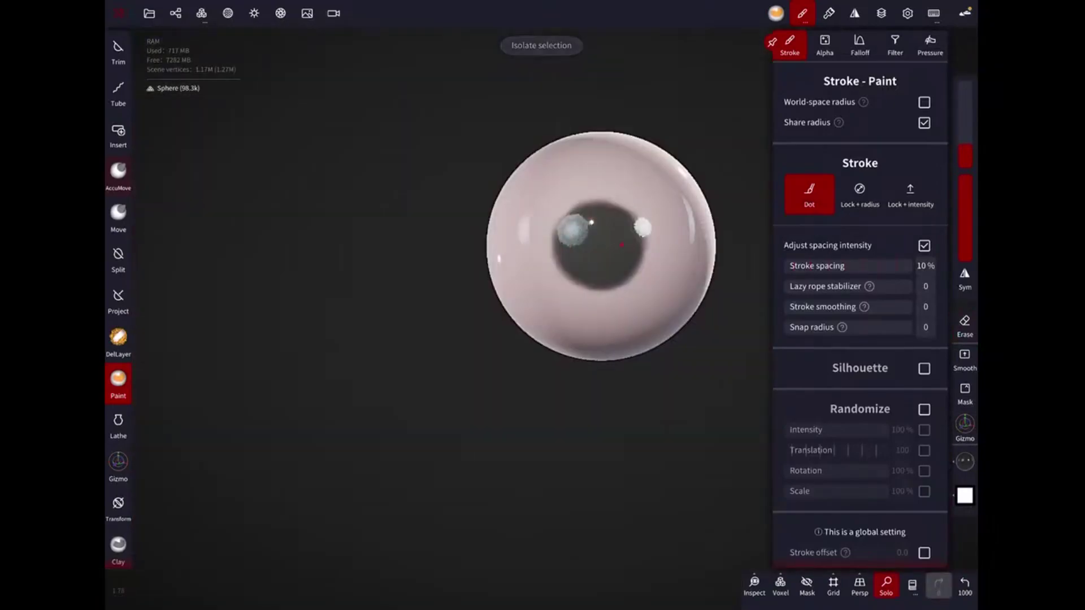
click(886, 587)
Lower the eyes slightly in their sockets with the Gizmo.
click(119, 464)
drag(611, 348, 610, 376)
click(118, 384)
Pull the eyelid and surrounding flesh over the eyeball with the Move brush.
mouse_move(622, 417)
middle_down()
mouse_move(618, 358)
mouse_move(567, 350)
middle_up()
scroll(567, 350, up, 5)
click(118, 215)
drag(965, 152, 965, 113)
drag(565, 328, 599, 299)
key(ctrl+z)
scroll(565, 282, down, 3)
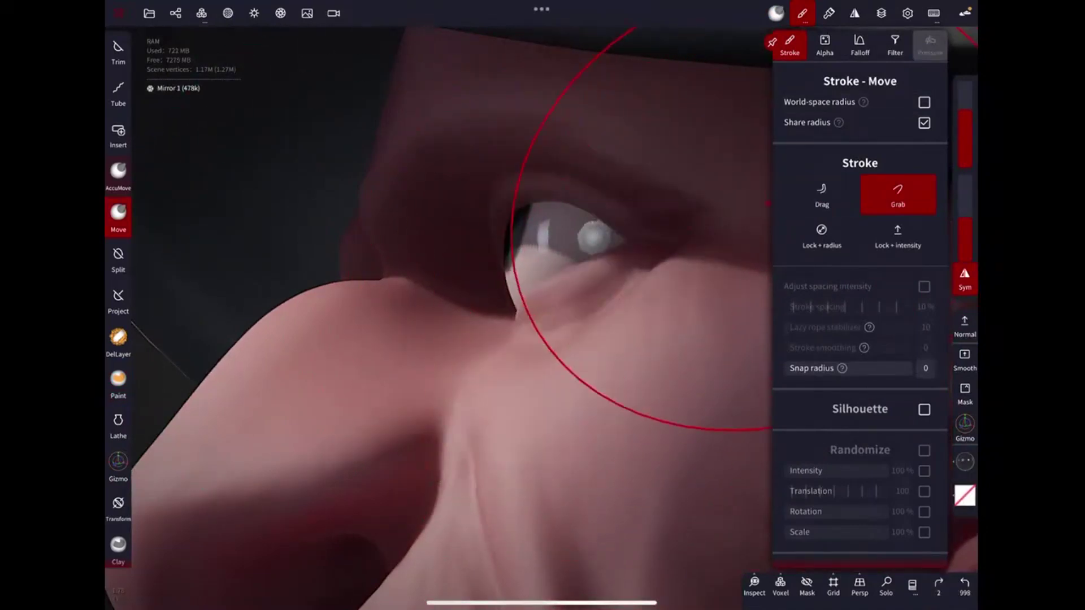
scroll(565, 283, up, 5)
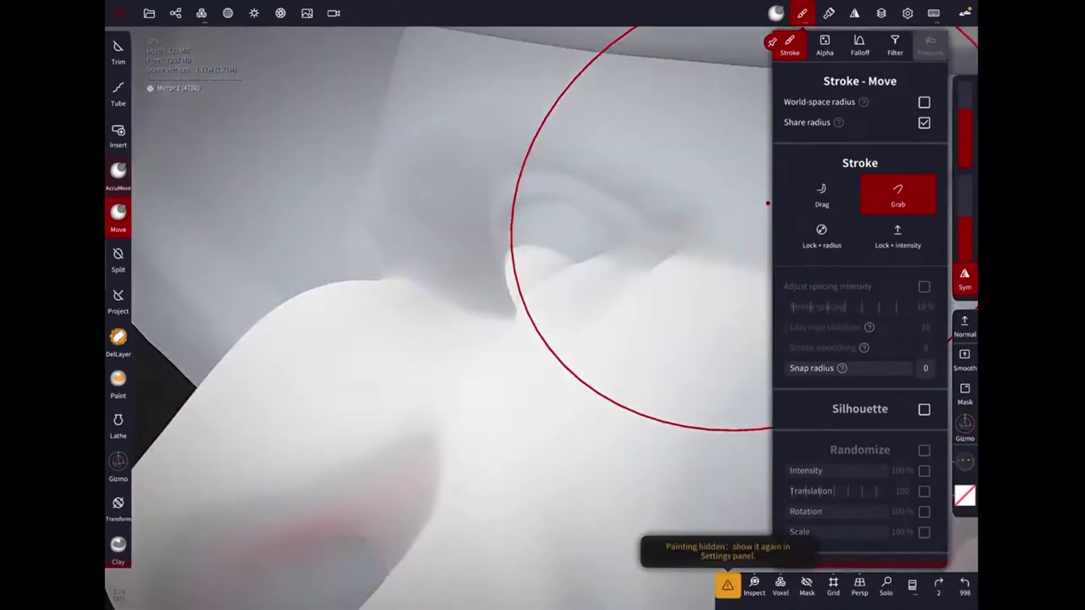
scroll(441, 316, down, 5)
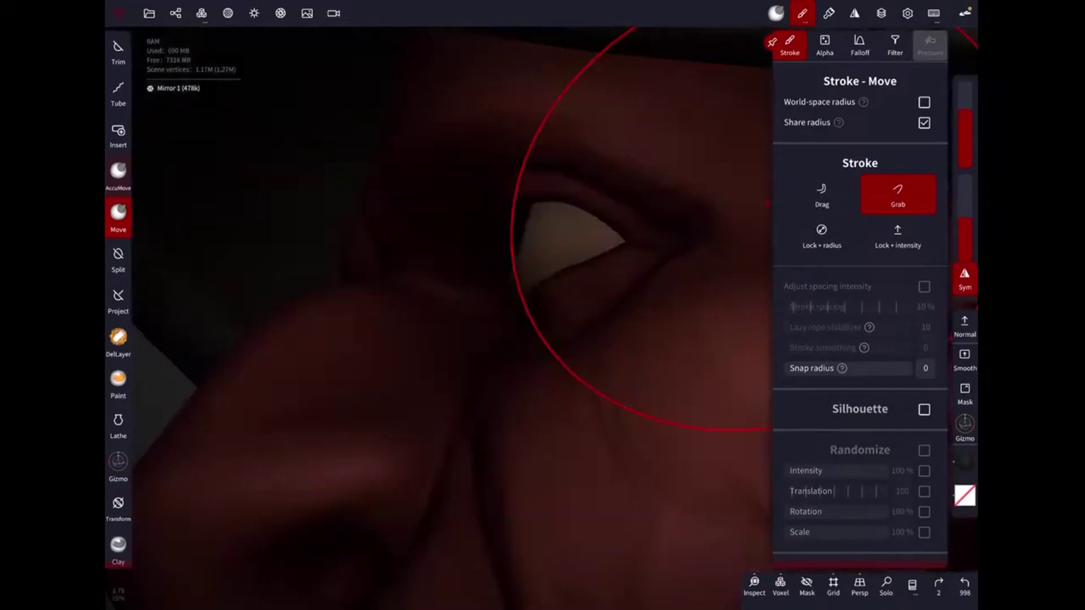
key(ctrl+shift+z)
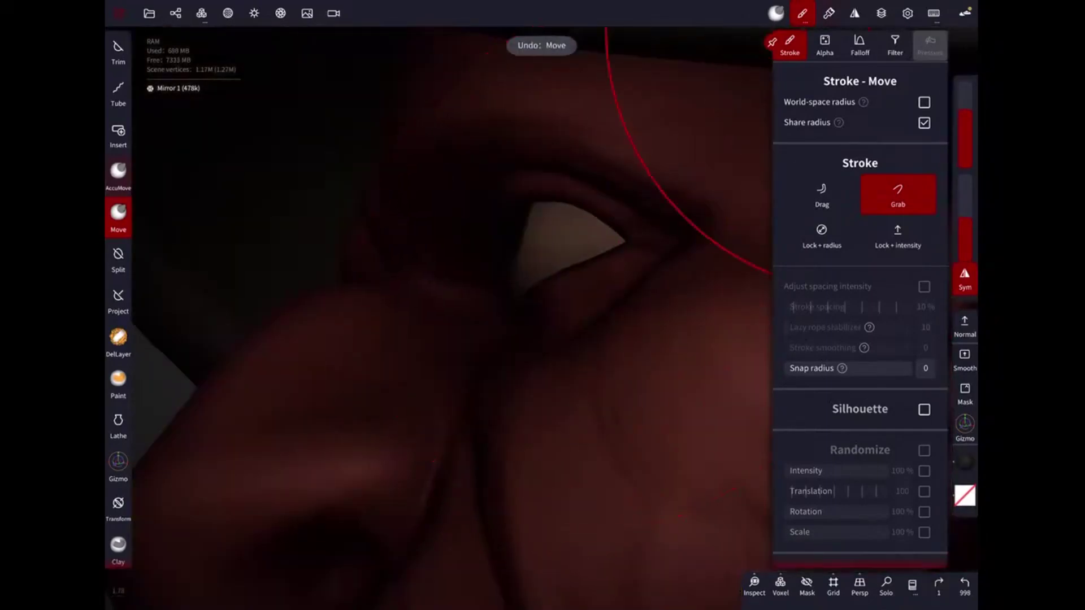
Refine the eyelid flesh around the eye and check it from nearby angles.
click(828, 13)
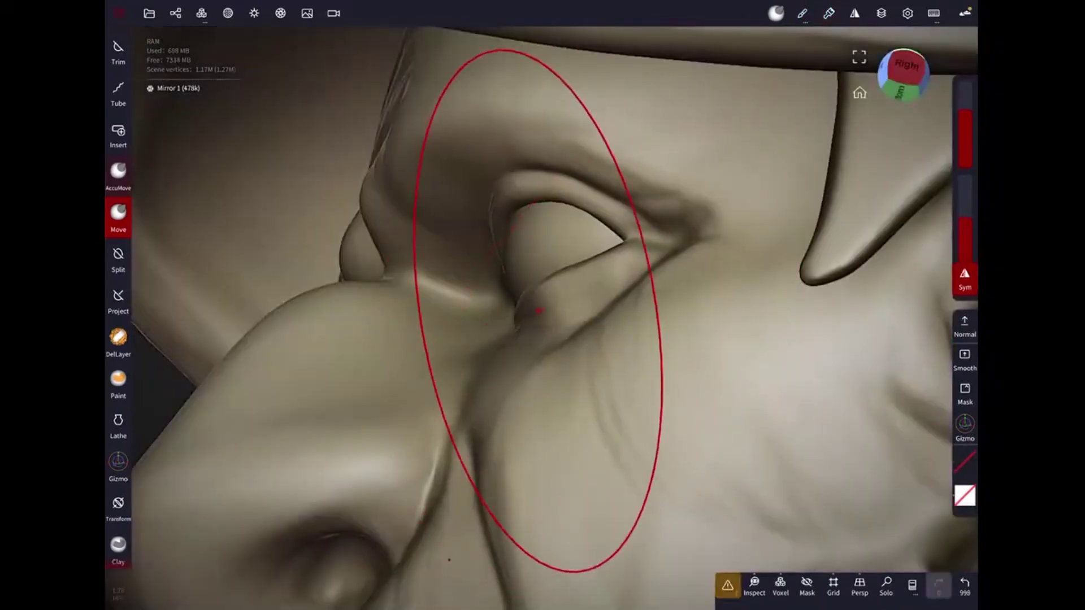
mouse_move(574, 339)
mouse_down()
mouse_move(594, 267)
mouse_move(526, 371)
mouse_up()
middle_drag(526, 370, 789, 313)
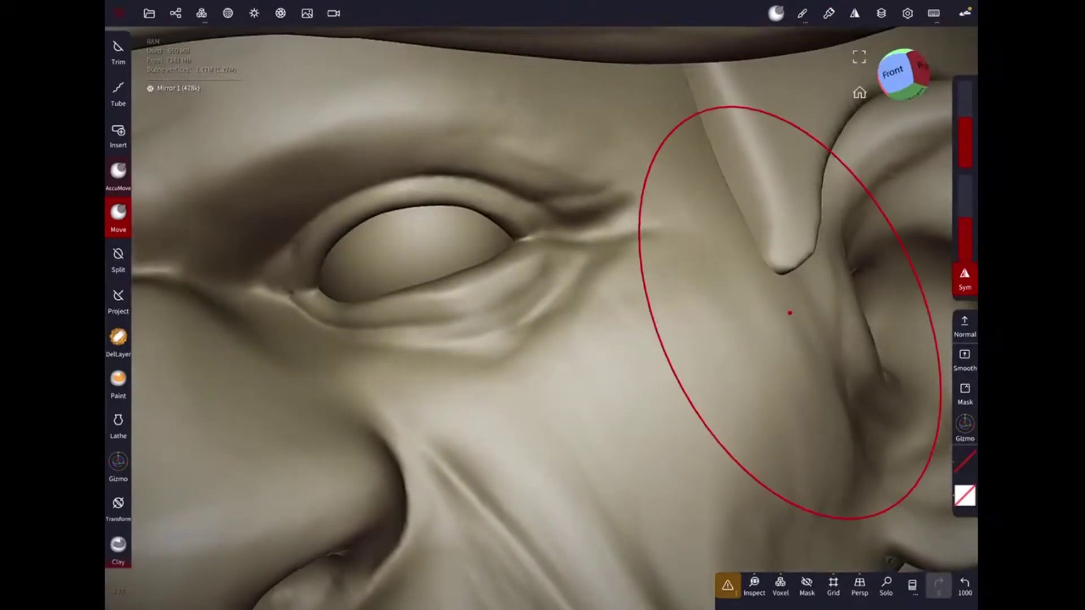
scroll(790, 313, down, 5)
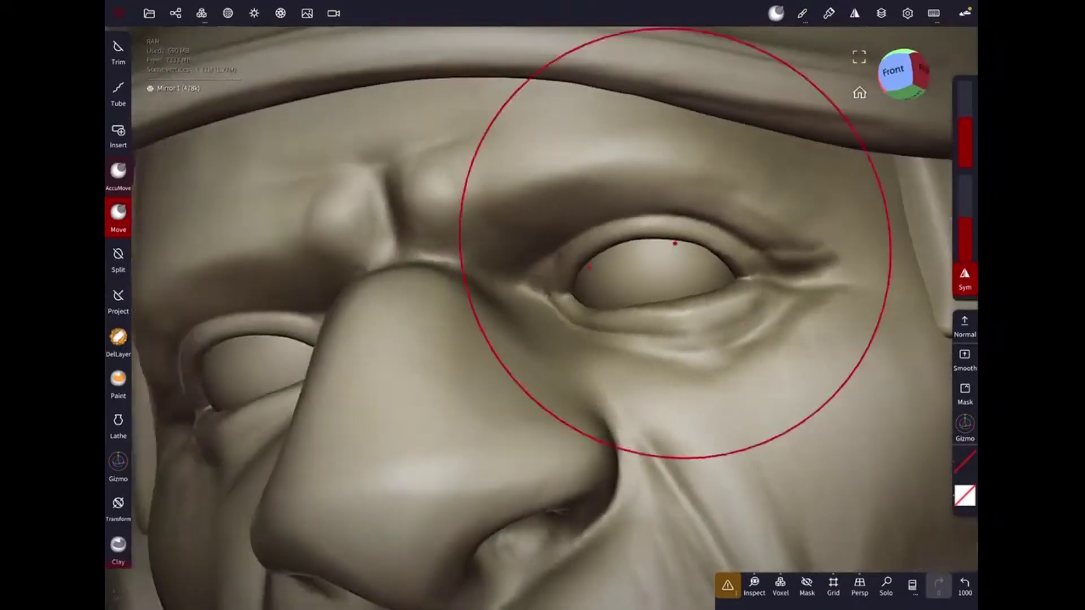
middle_drag(678, 230, 684, 456)
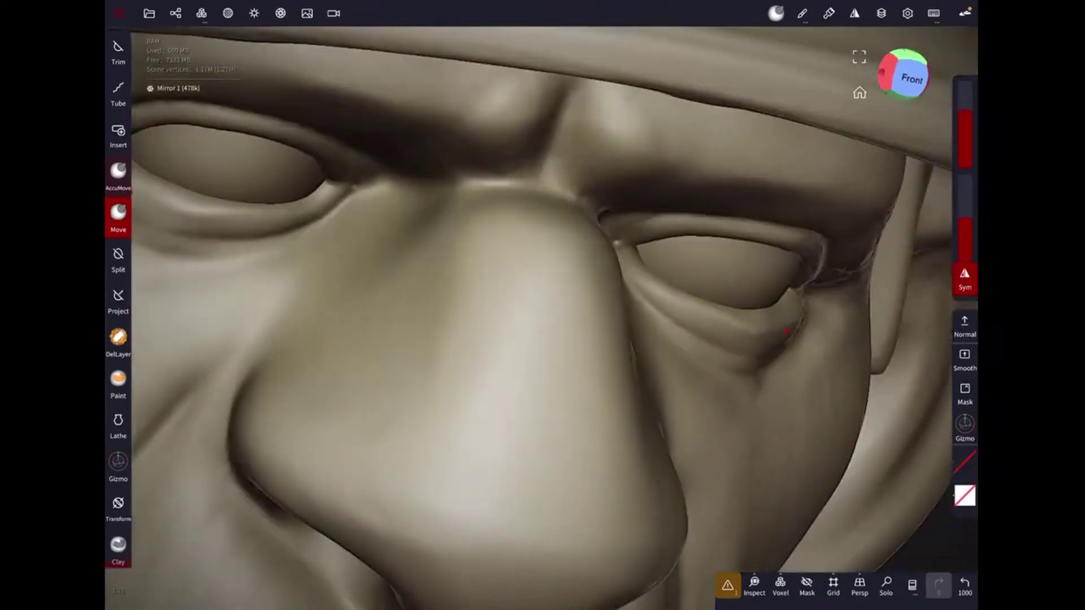
middle_drag(700, 346, 784, 330)
scroll(785, 330, down, 5)
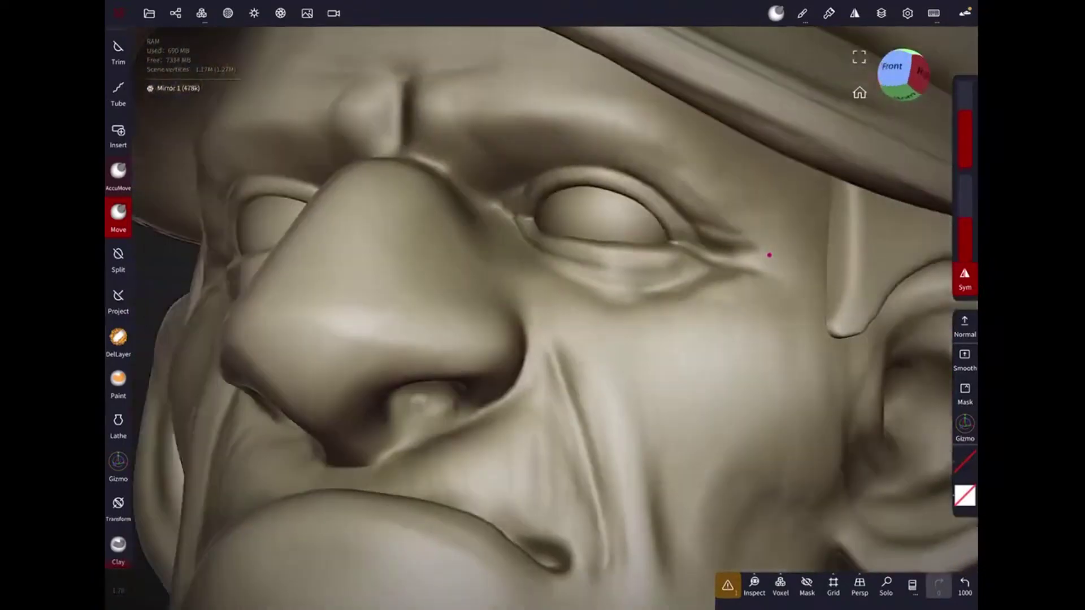
scroll(703, 311, down, 3)
scroll(702, 310, up, 5)
middle_drag(702, 310, 737, 463)
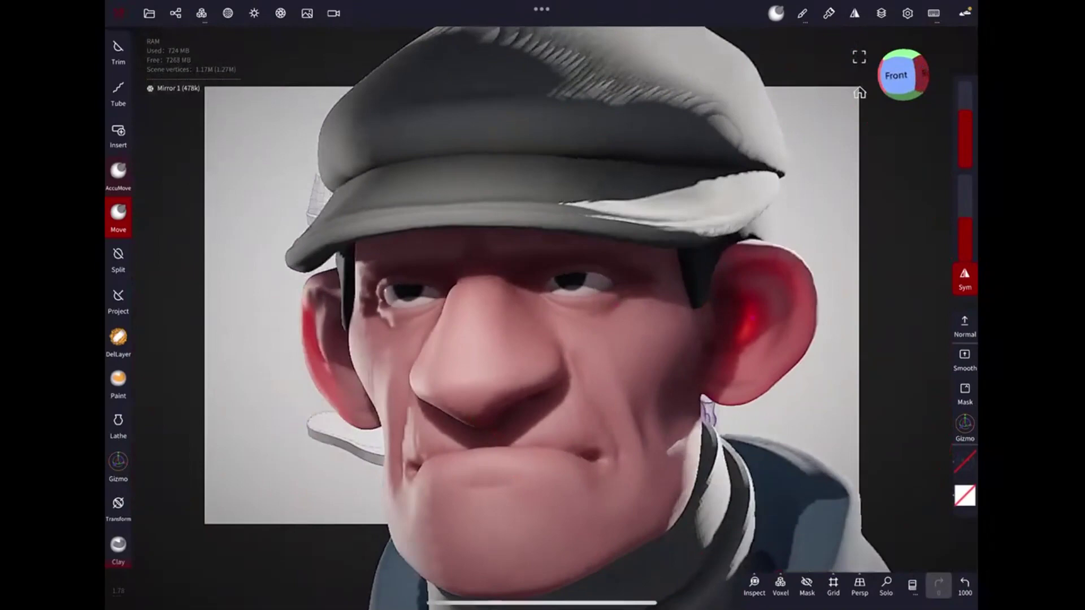
drag(714, 328, 715, 323)
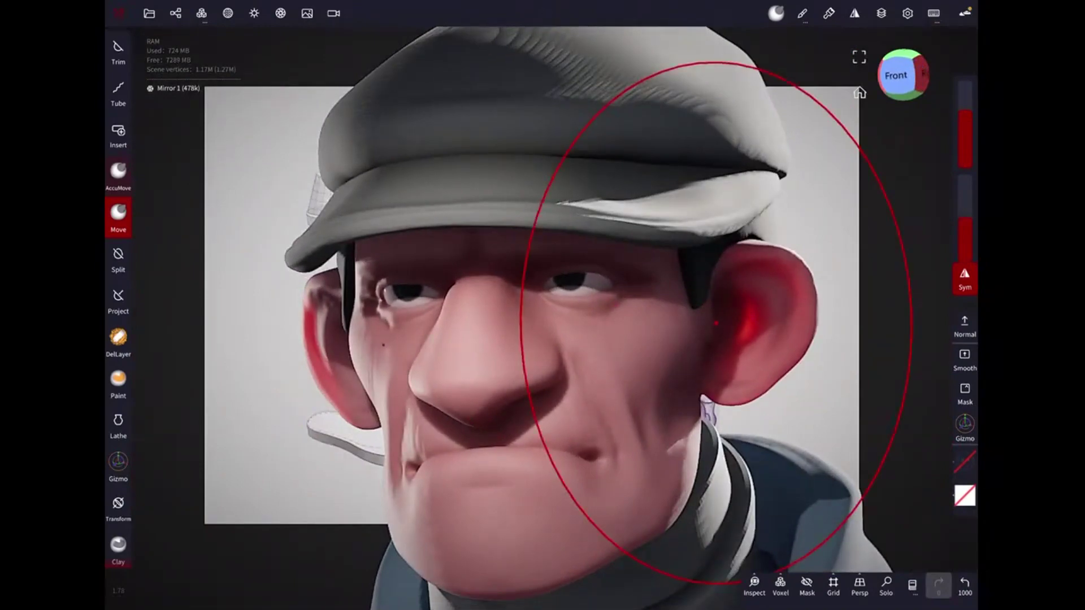
Turn on smooth shading for the Tube and Cylinder clothing meshes.
middle_drag(716, 323, 707, 203)
click(228, 13)
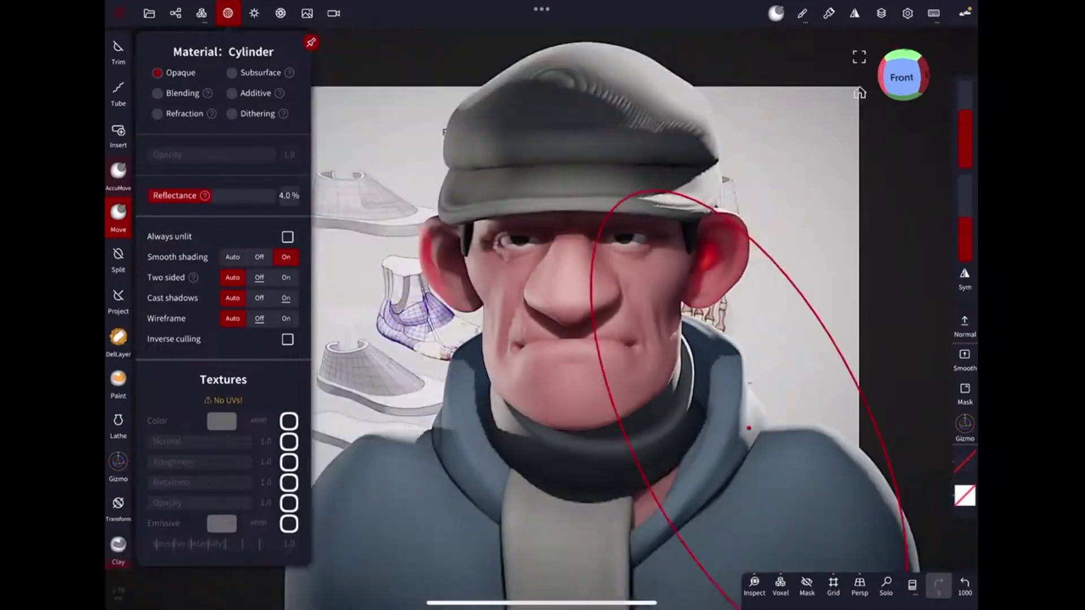
mouse_move(707, 204)
middle_down()
mouse_move(695, 265)
mouse_move(709, 267)
mouse_move(640, 415)
middle_up()
click(639, 415)
click(657, 318)
click(964, 461)
Paint the jacket mesh Cylinder 1 entirely red and hide the reference sheet.
mouse_move(650, 392)
mouse_down()
mouse_move(665, 337)
mouse_move(731, 475)
mouse_up()
click(720, 377)
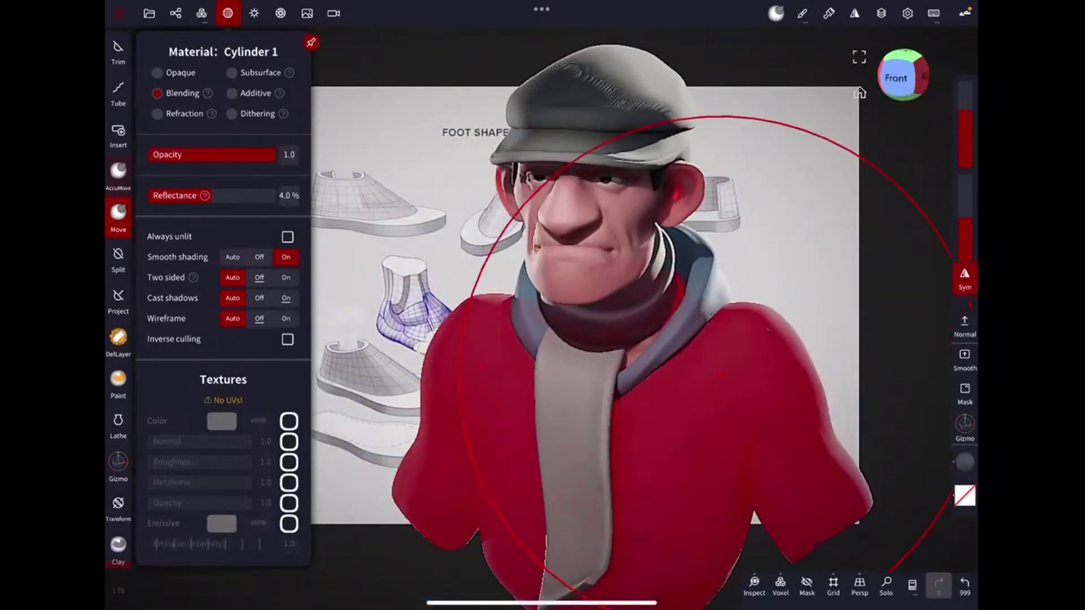
click(695, 277)
click(965, 461)
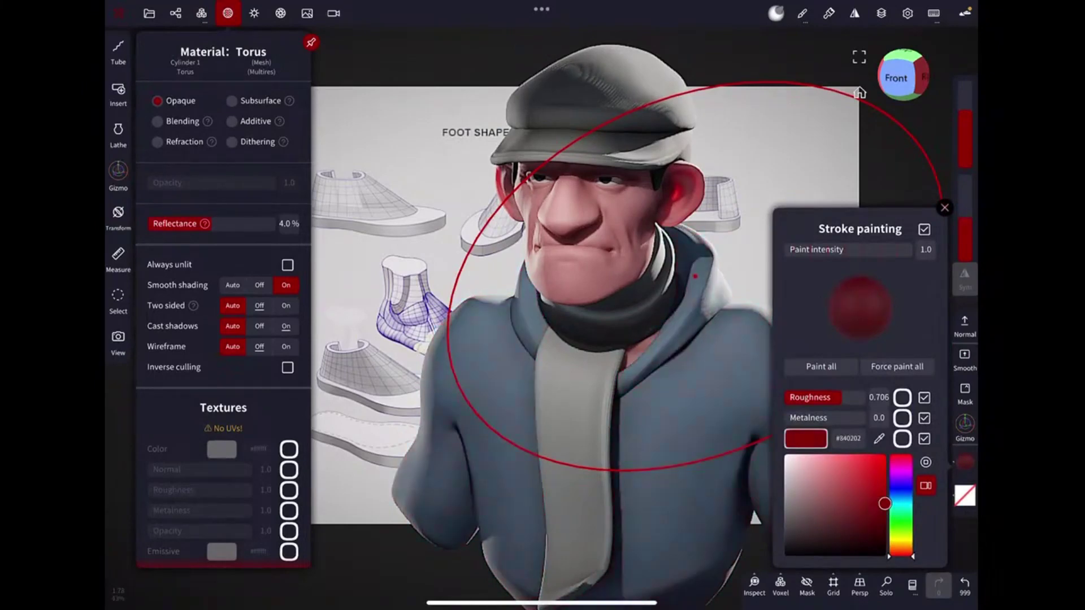
click(821, 366)
click(945, 207)
Select the first spotlight in the scene lights list.
drag(696, 276, 620, 232)
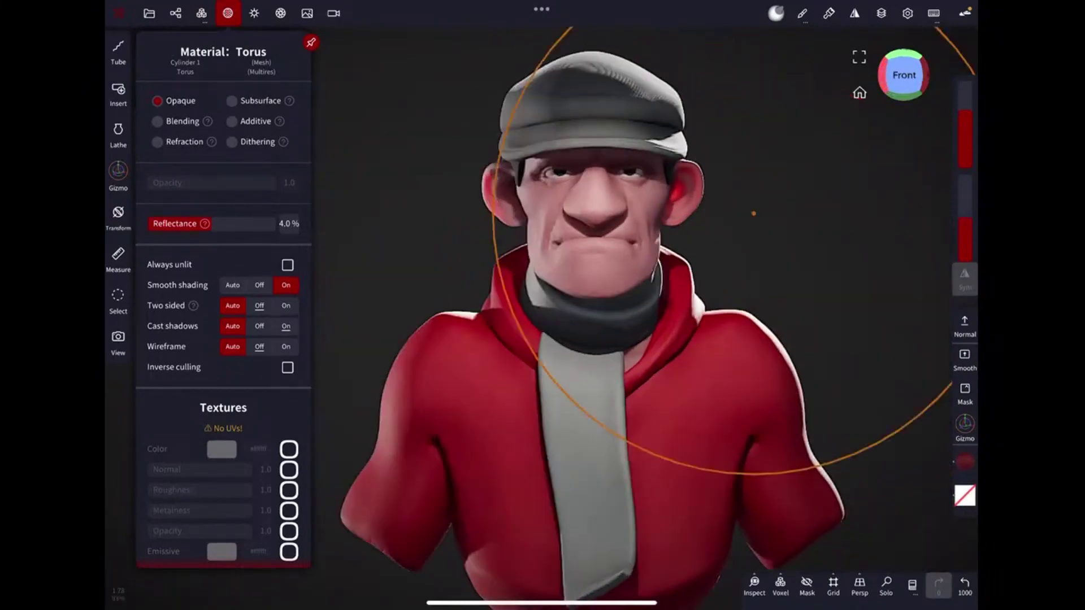
click(202, 13)
click(255, 13)
click(192, 227)
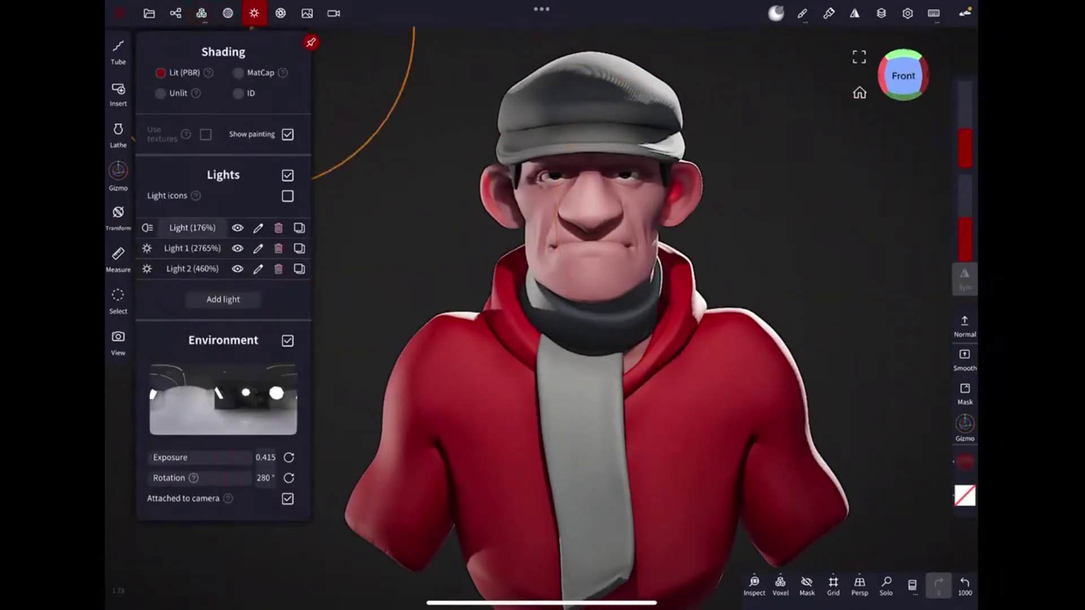
Lower the spotlight's shadow softness to 9.62°.
click(647, 47)
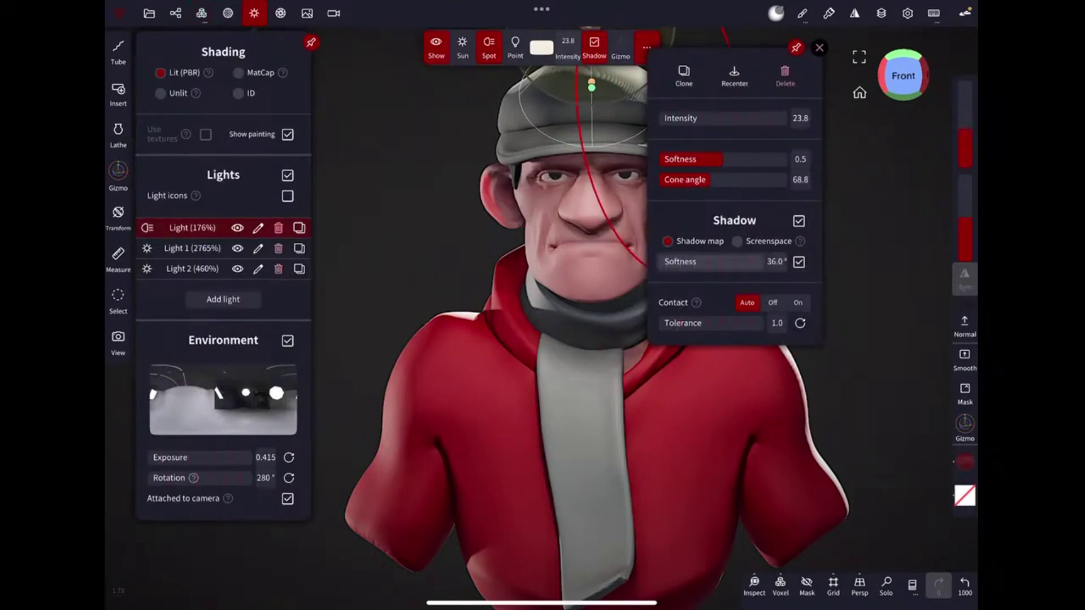
click(798, 262)
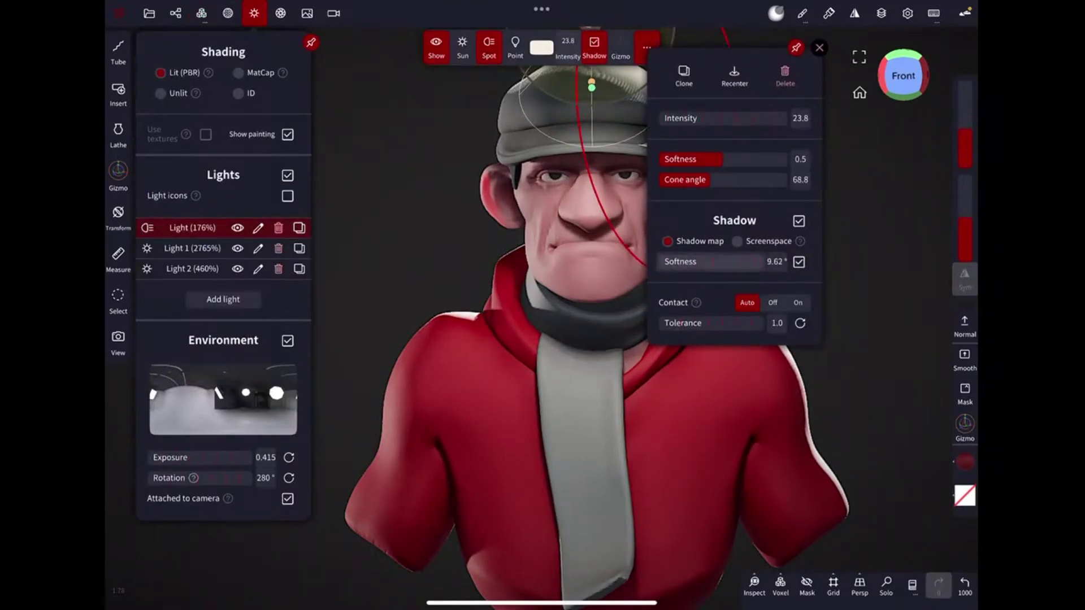
click(819, 48)
Switch shading to Unlit and lower ambient occlusion strength to 0.0506.
scroll(621, 283, up, 5)
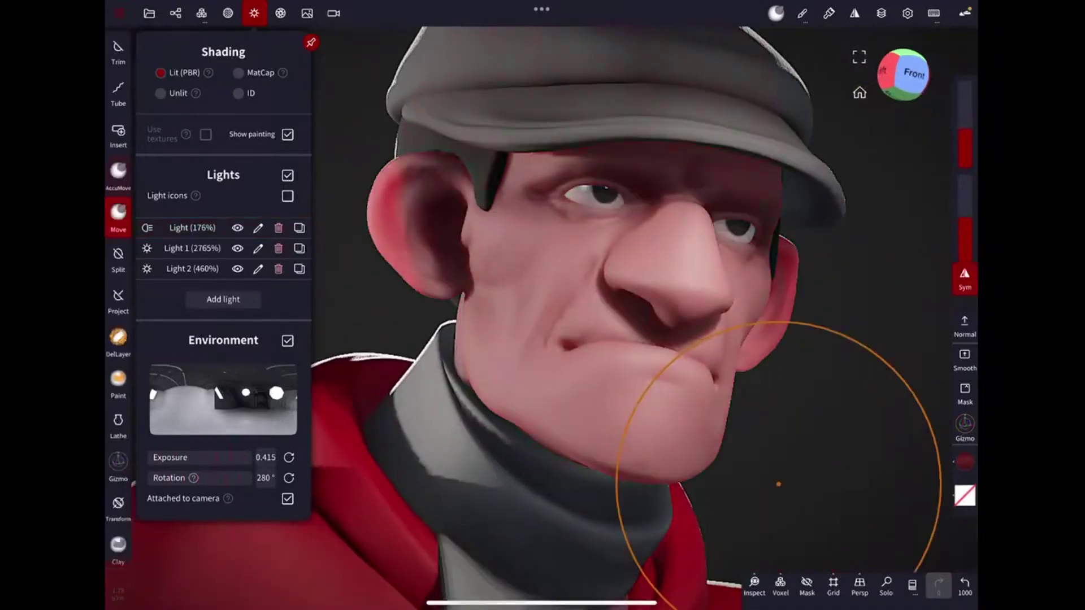
click(161, 93)
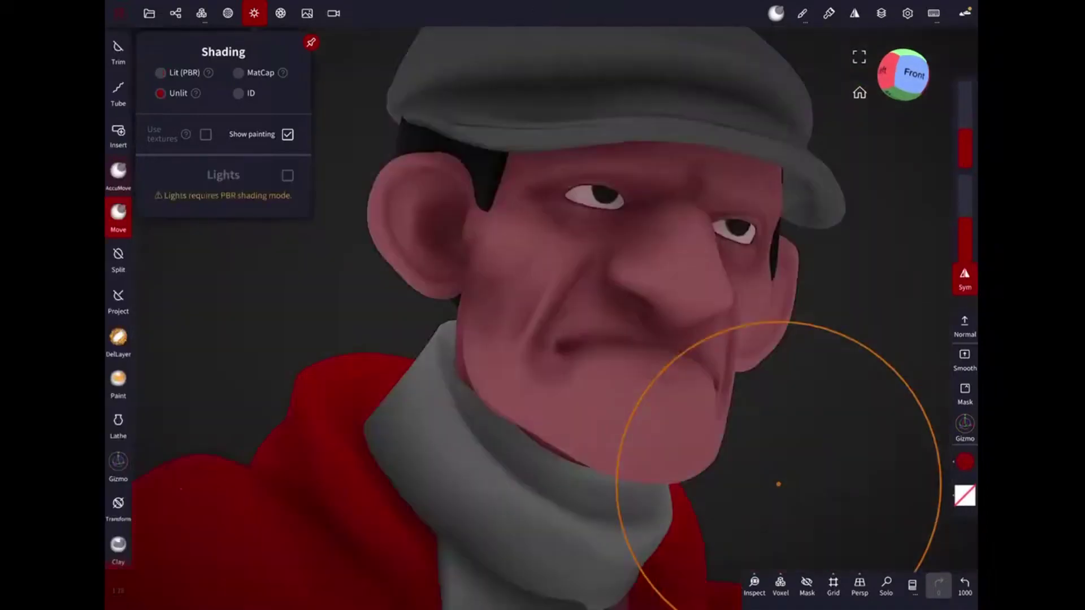
click(280, 13)
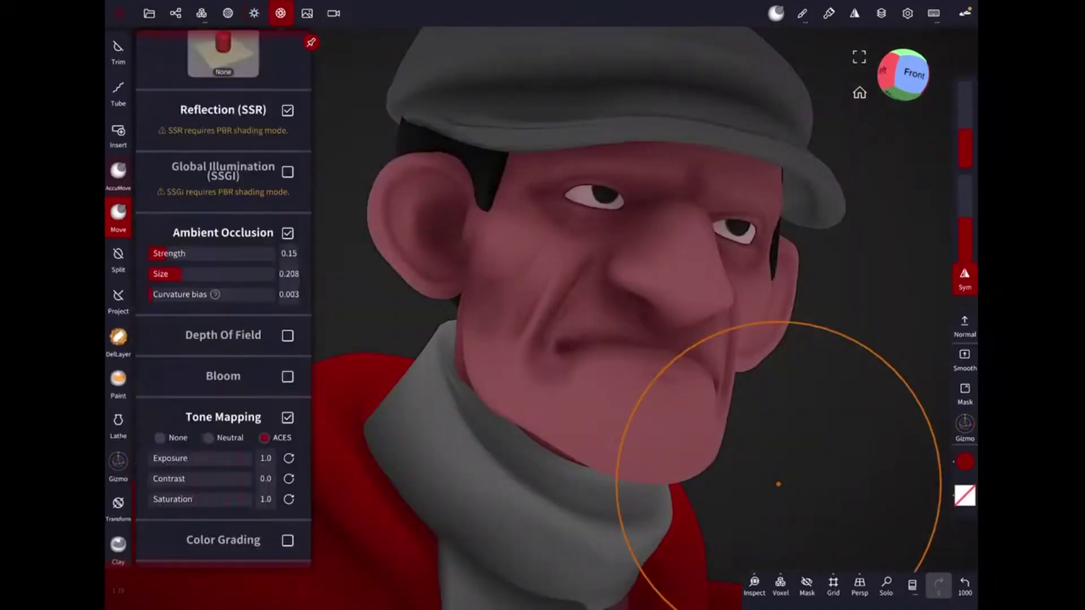
drag(170, 253, 157, 253)
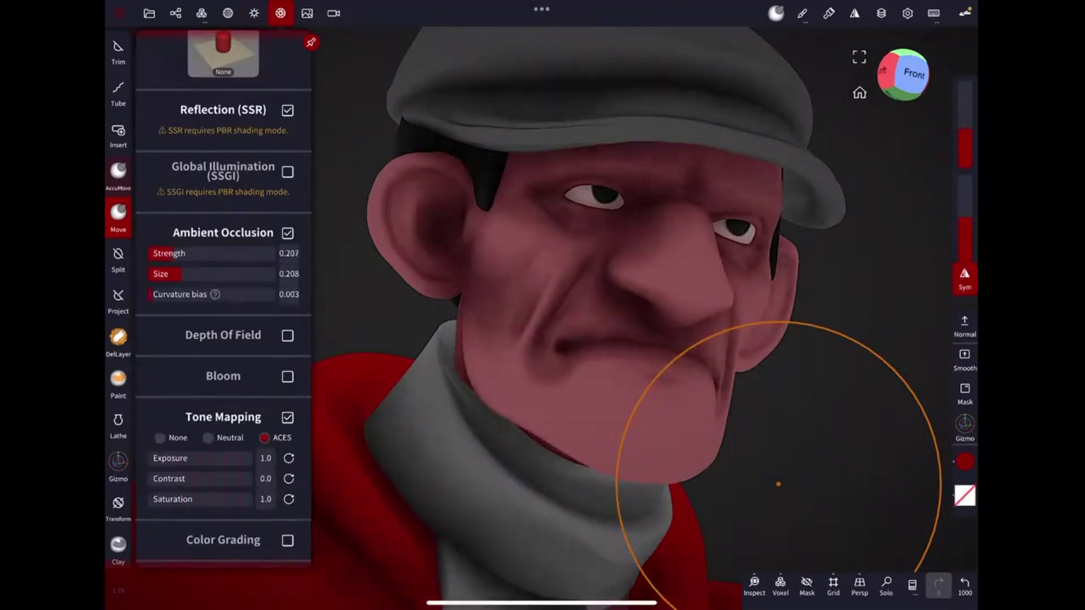
scroll(774, 418, down, 5)
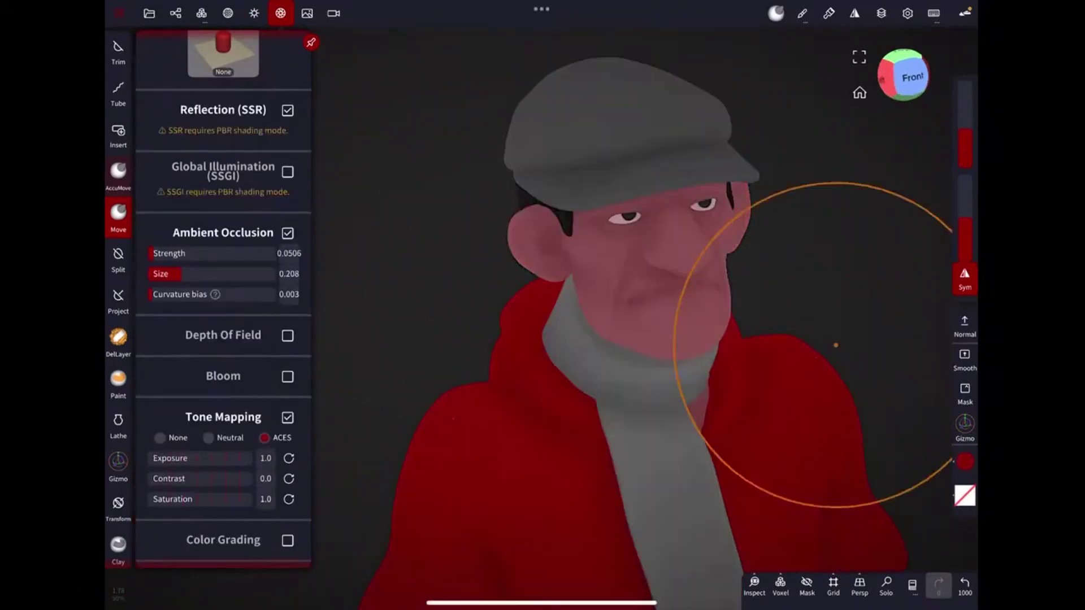
scroll(757, 333, up, 5)
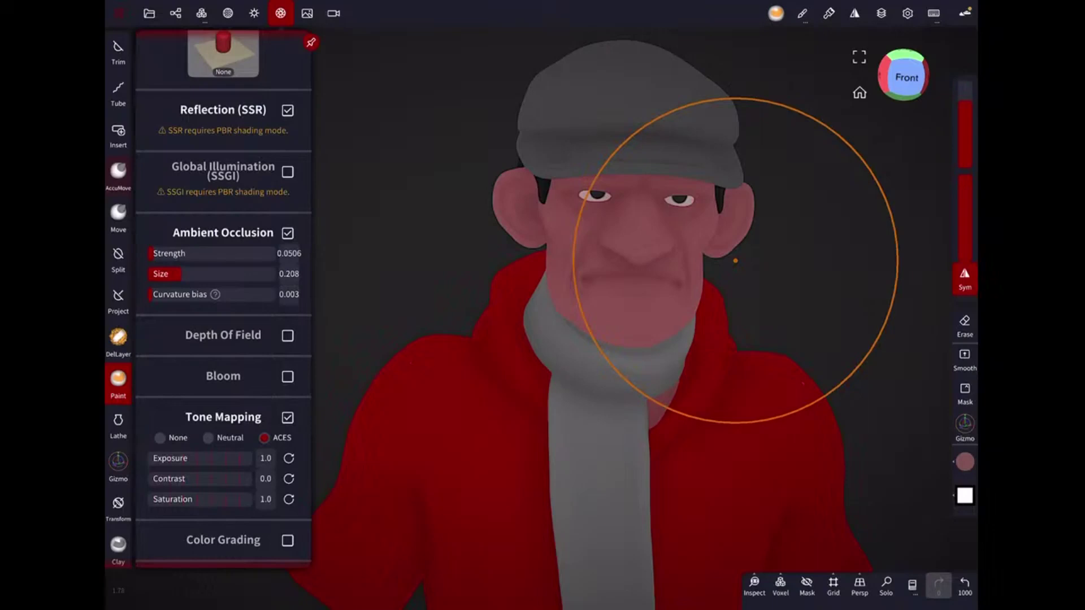
Pick a reddish tint at about one-third intensity and dab it beside the nostrils.
click(964, 461)
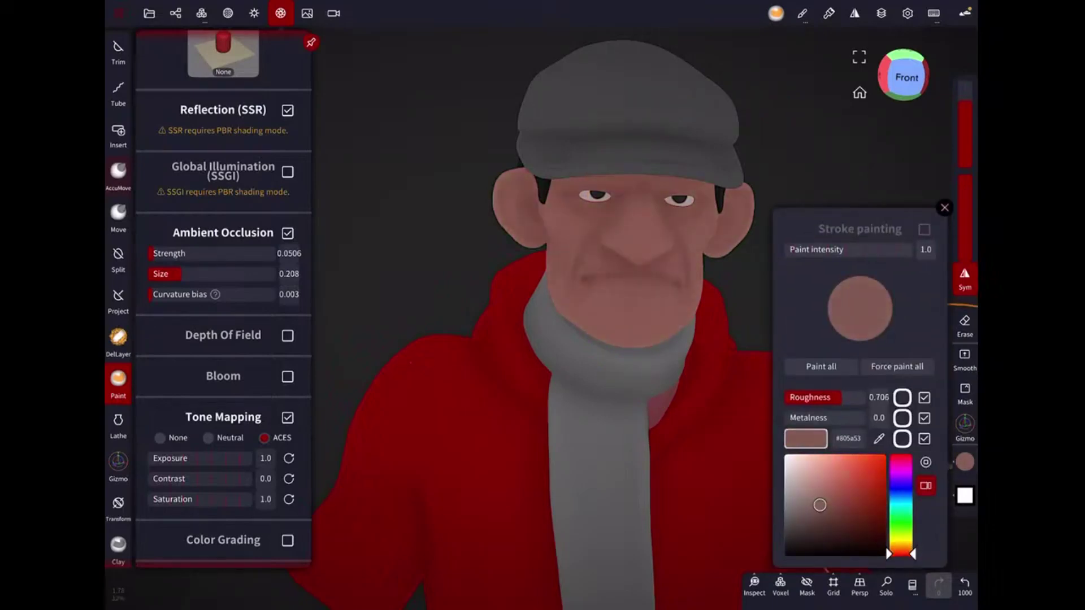
drag(815, 478, 819, 492)
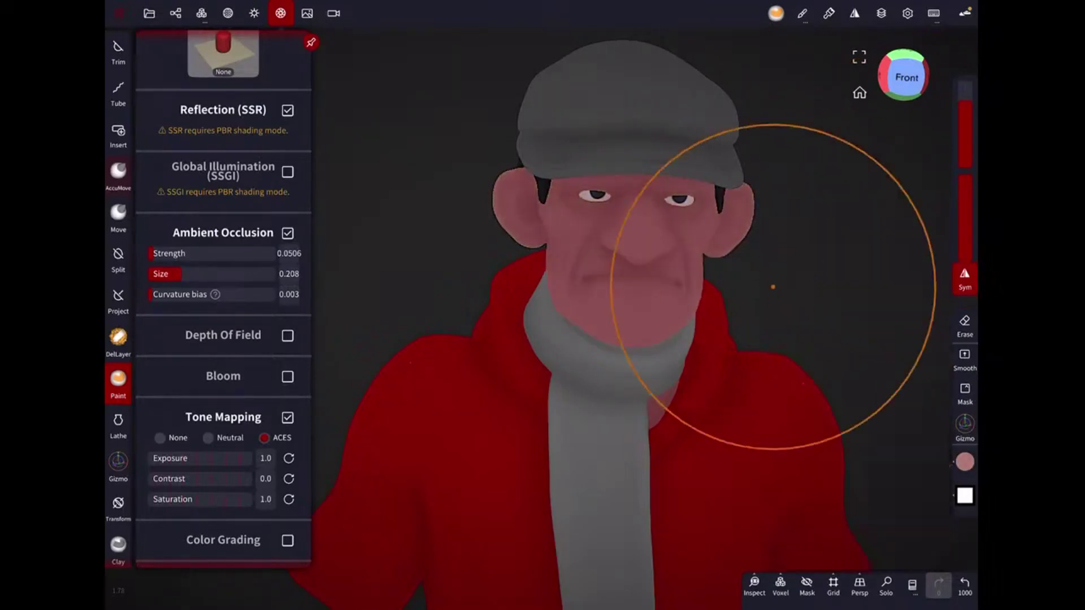
scroll(762, 490, up, 3)
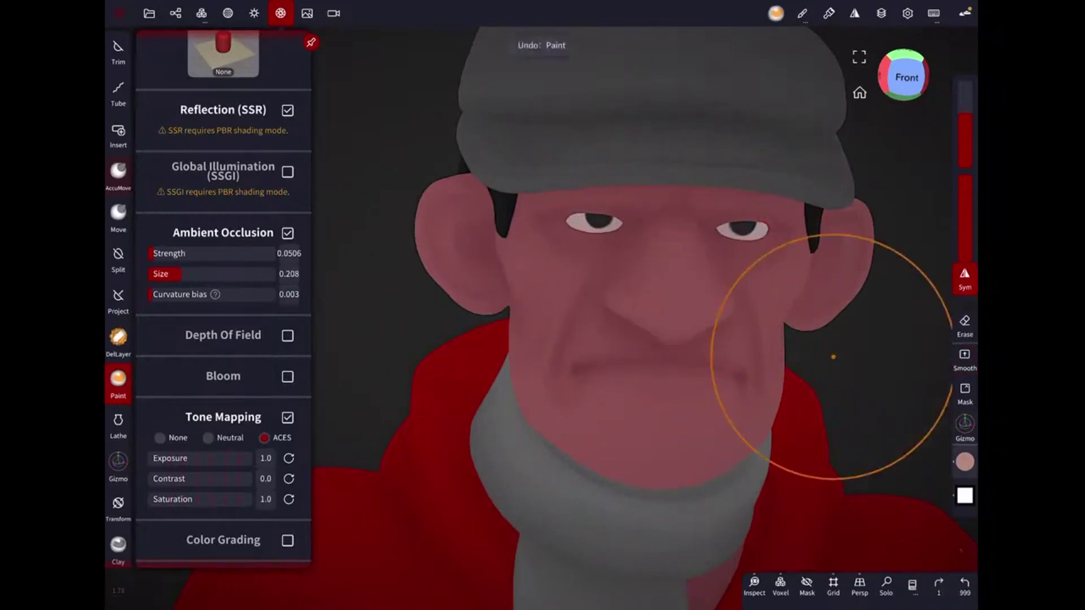
click(965, 462)
click(964, 220)
drag(965, 181, 965, 214)
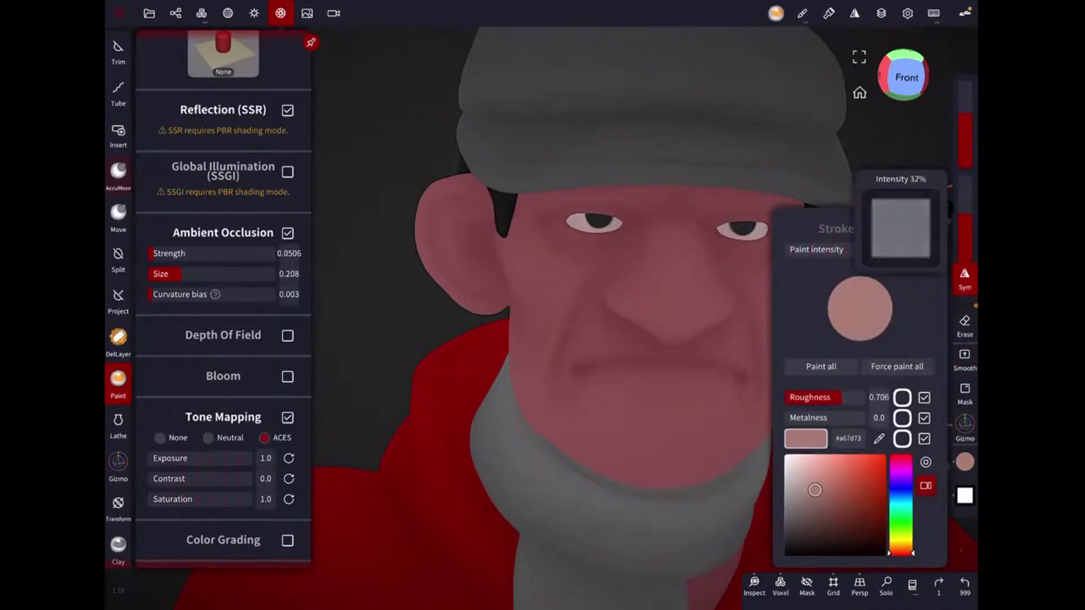
click(719, 285)
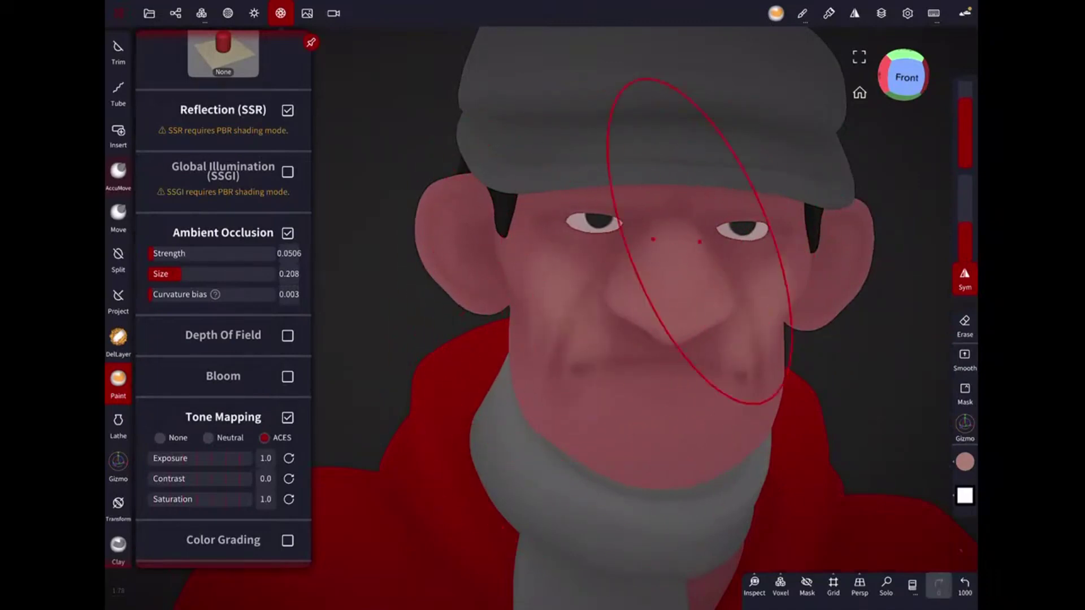
With the head isolated, lightly paint red blush around the mouth, chin and ears.
click(887, 586)
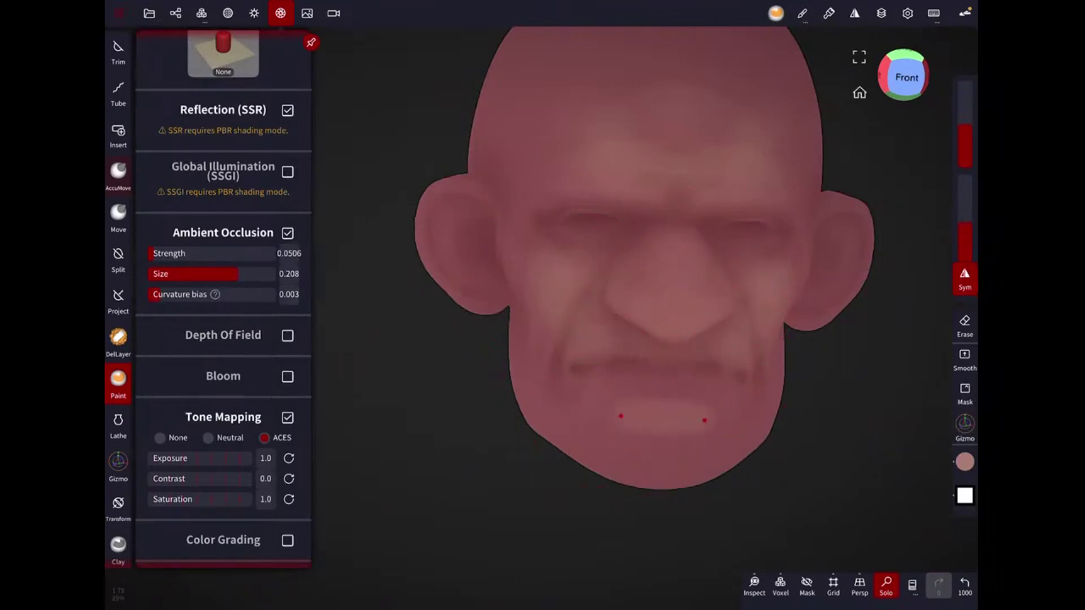
key(ctrl+z)
mouse_move(715, 437)
mouse_down()
mouse_move(634, 388)
mouse_move(716, 423)
mouse_move(877, 315)
mouse_up()
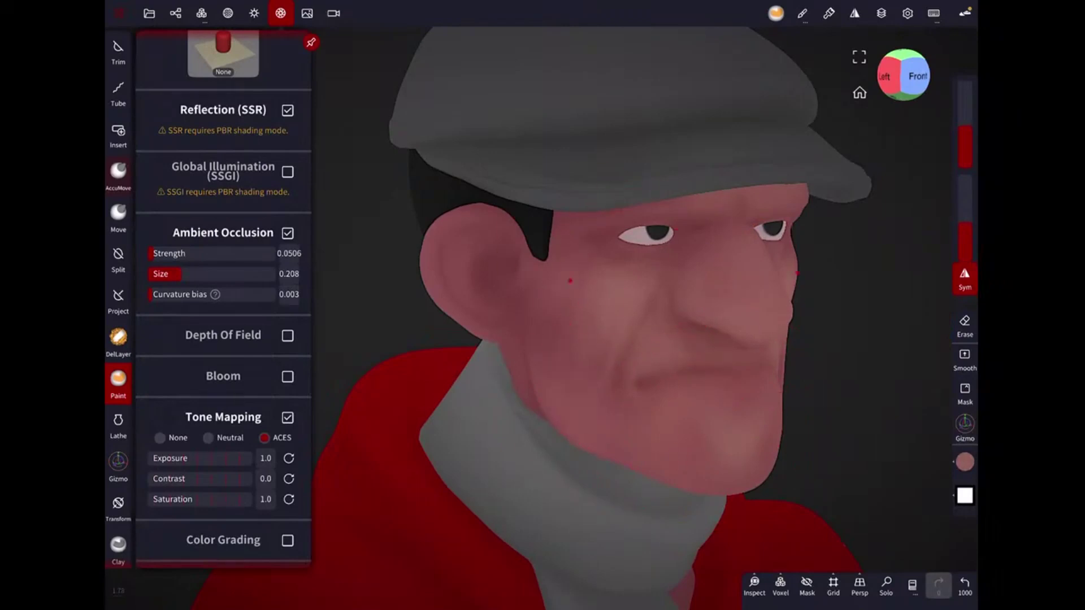
drag(965, 223, 965, 205)
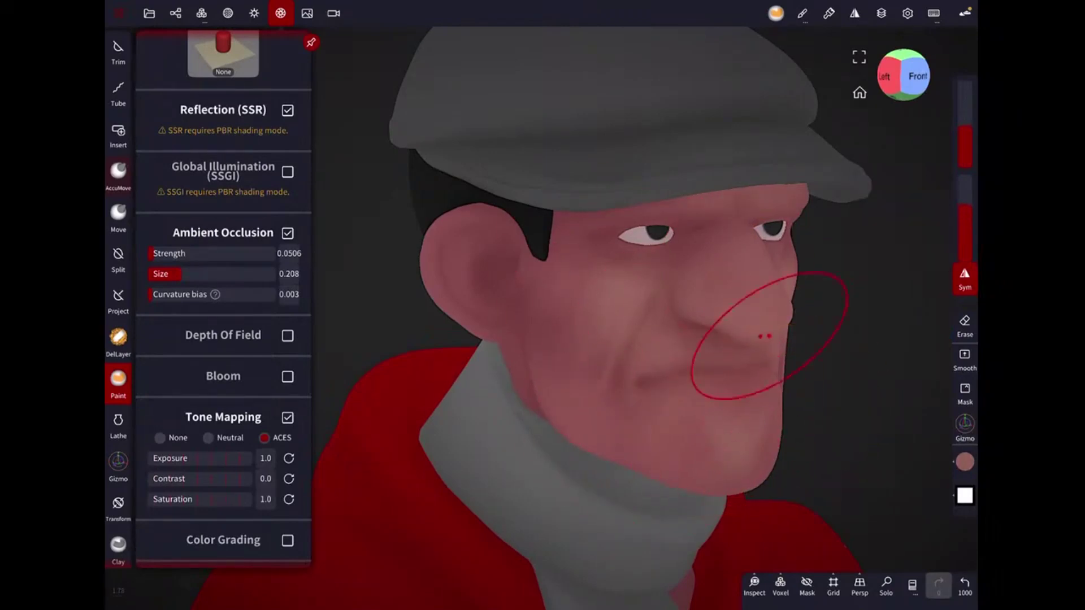
drag(729, 354, 785, 268)
mouse_move(739, 516)
mouse_down()
mouse_move(775, 412)
mouse_move(775, 218)
mouse_move(772, 257)
mouse_up()
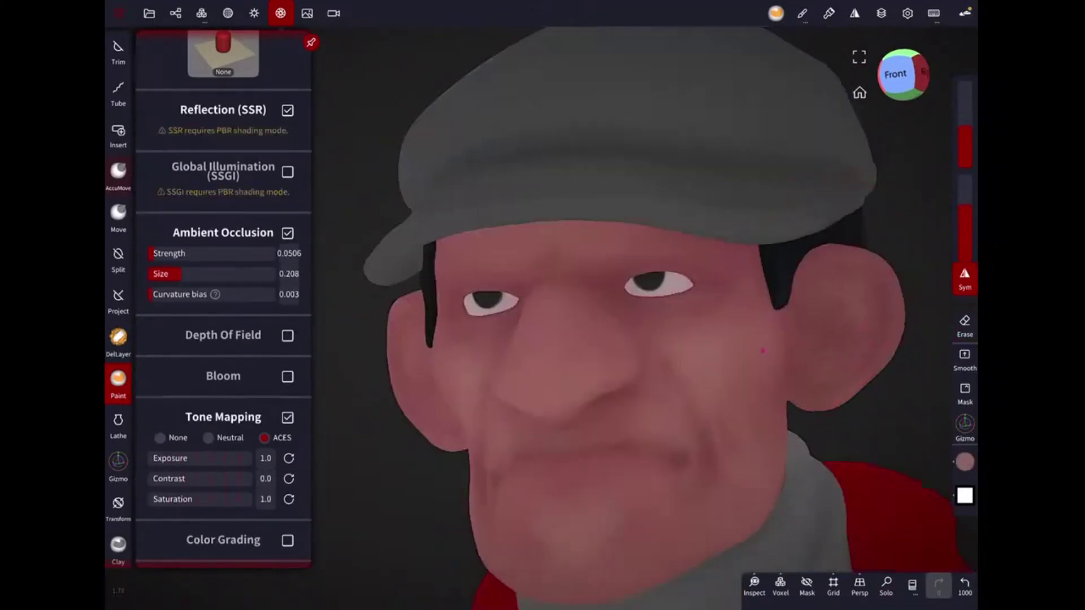
click(119, 91)
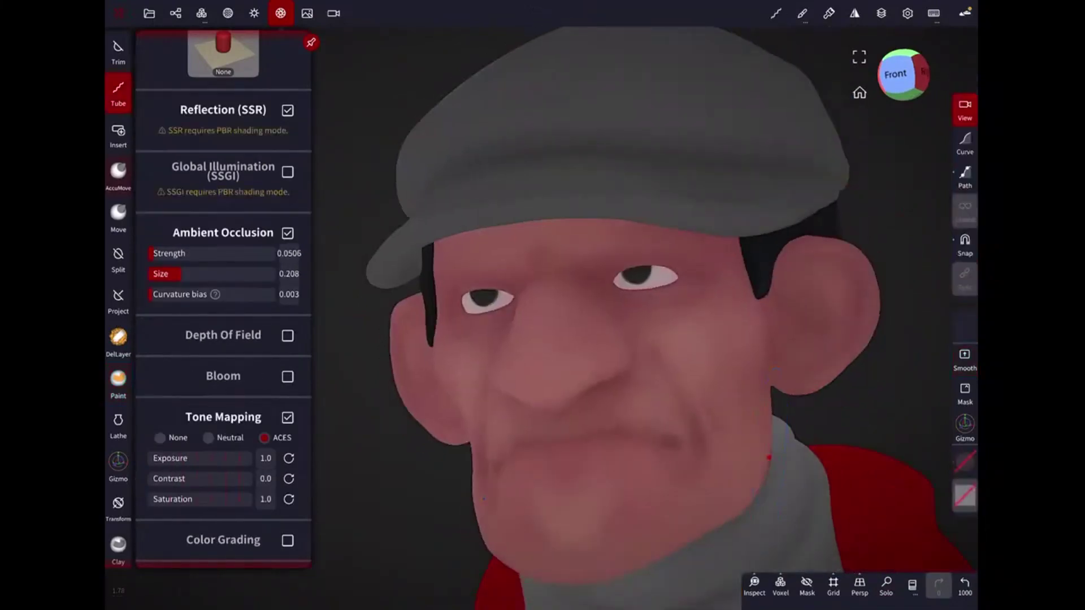
Draw an eyebrow tube along the brow and give it a black material.
drag(632, 253, 605, 253)
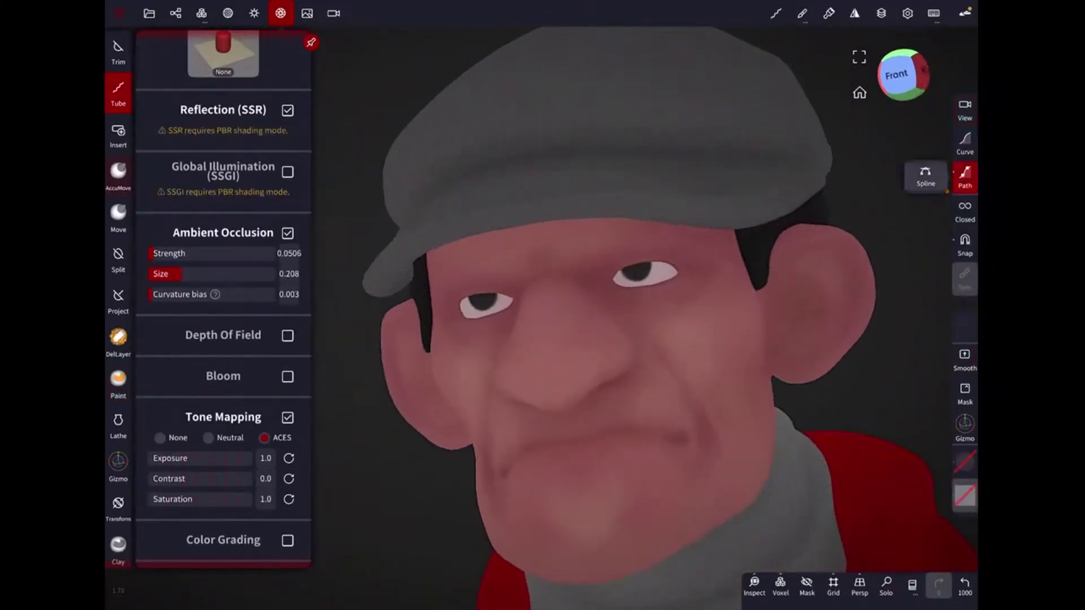
click(707, 247)
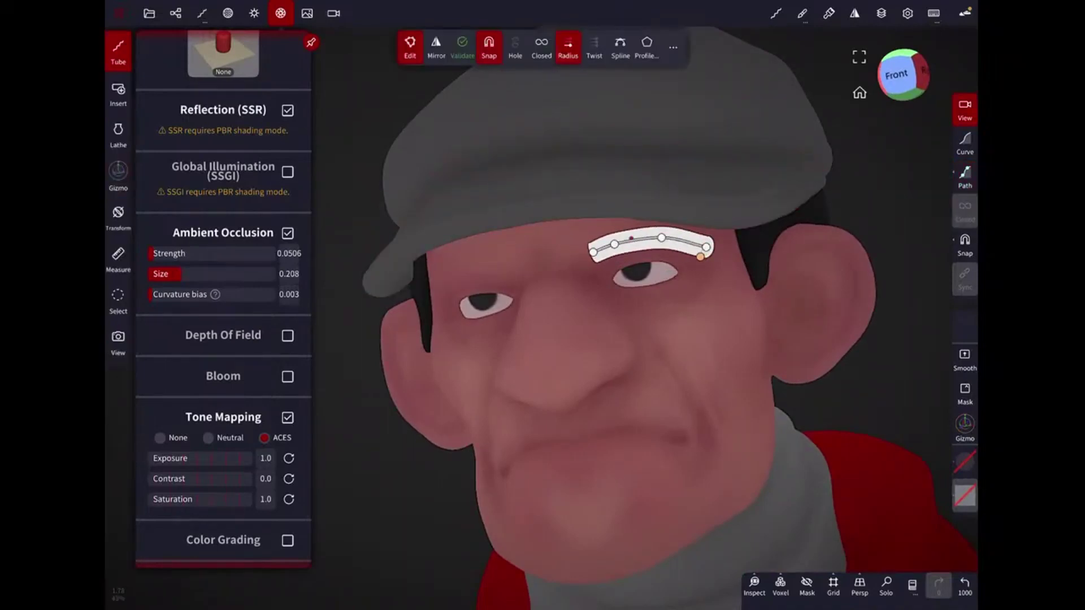
click(965, 494)
click(821, 367)
click(877, 207)
Mirror the eyebrow tube onto the other side of the face.
click(436, 48)
click(896, 74)
drag(693, 323, 728, 447)
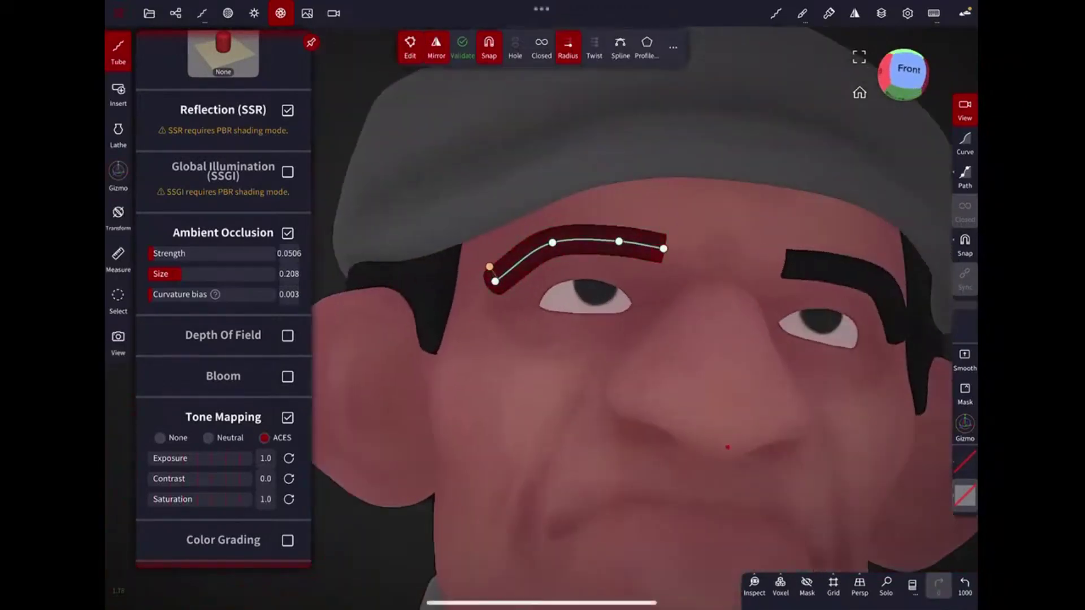
scroll(638, 316, down, 3)
drag(639, 317, 594, 294)
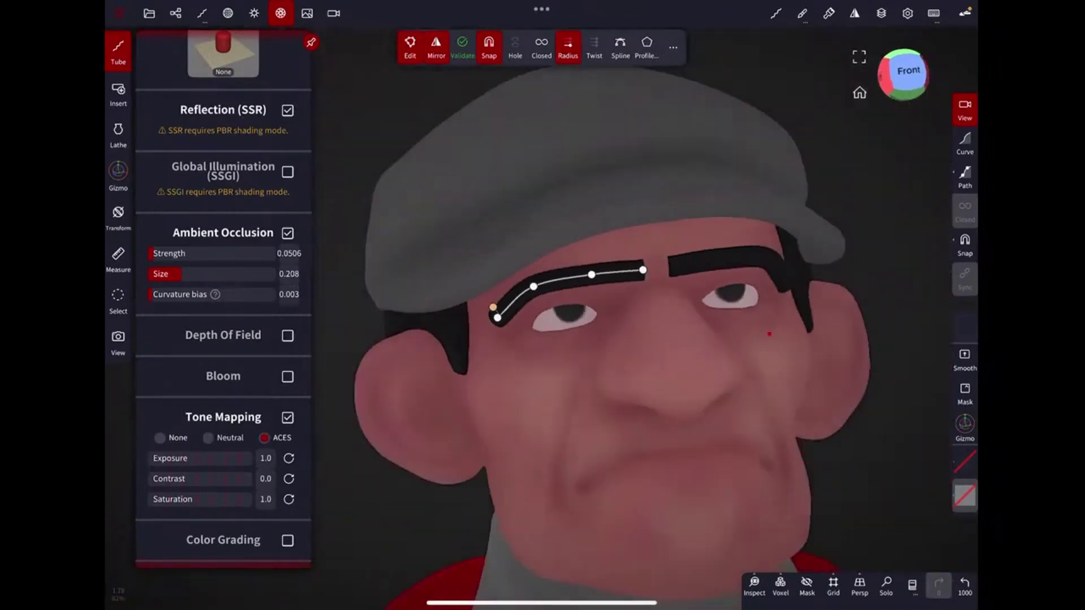
scroll(593, 294, up, 3)
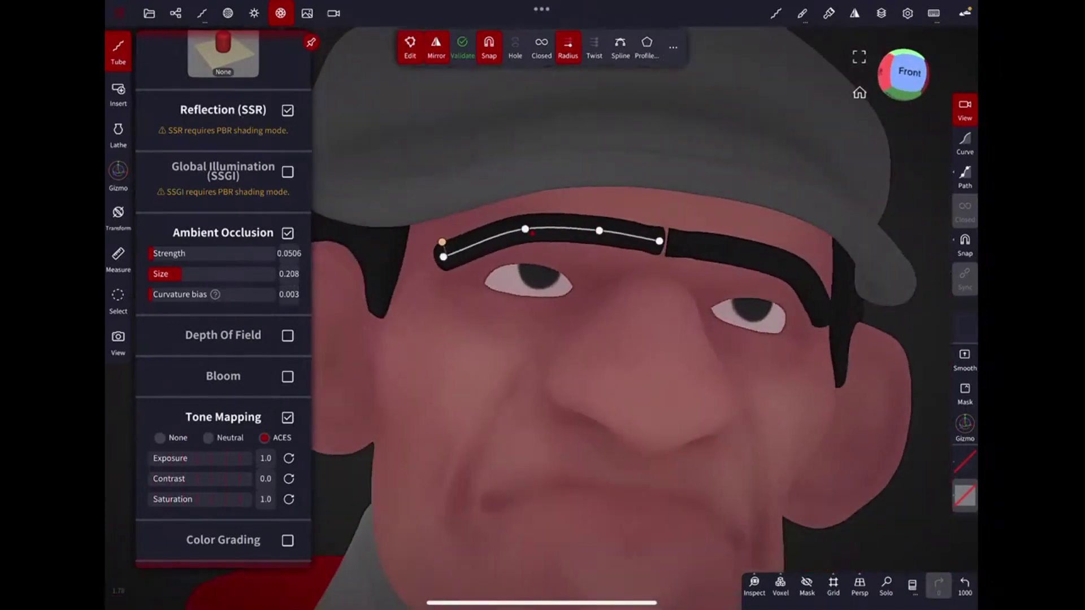
scroll(601, 256, down, 3)
drag(600, 256, 730, 333)
Lower the ambient occlusion size to 0.0983.
scroll(729, 333, up, 3)
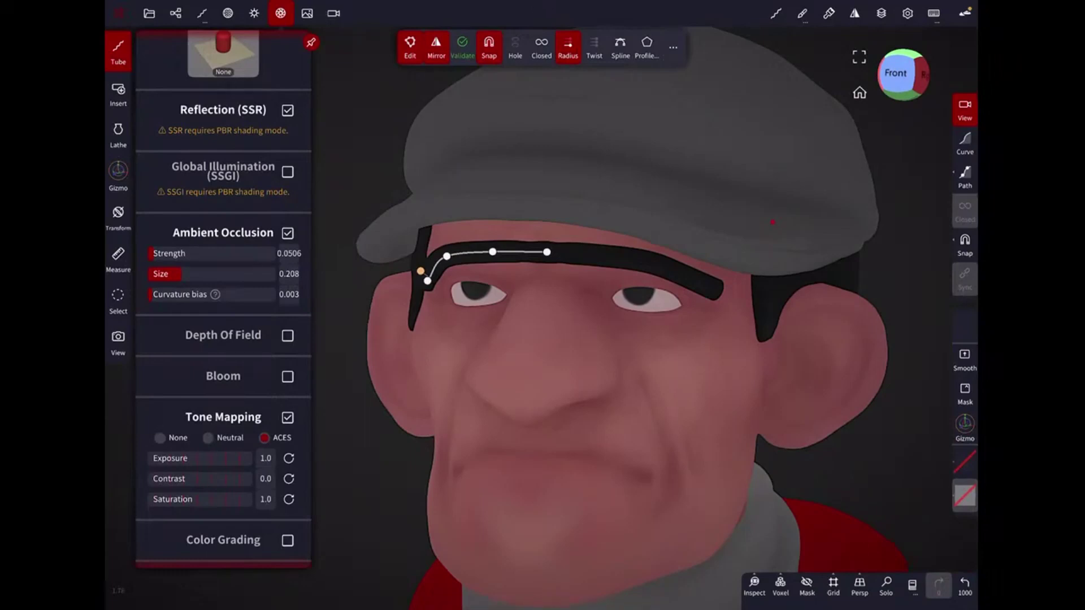
scroll(773, 222, down, 3)
scroll(773, 222, up, 3)
drag(773, 222, 786, 478)
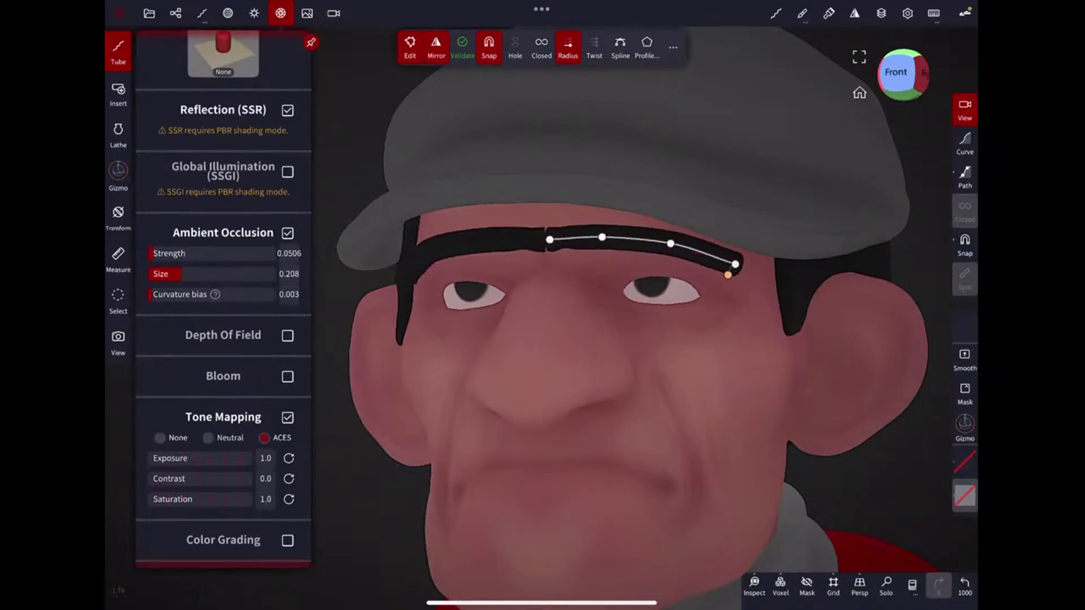
drag(180, 274, 161, 274)
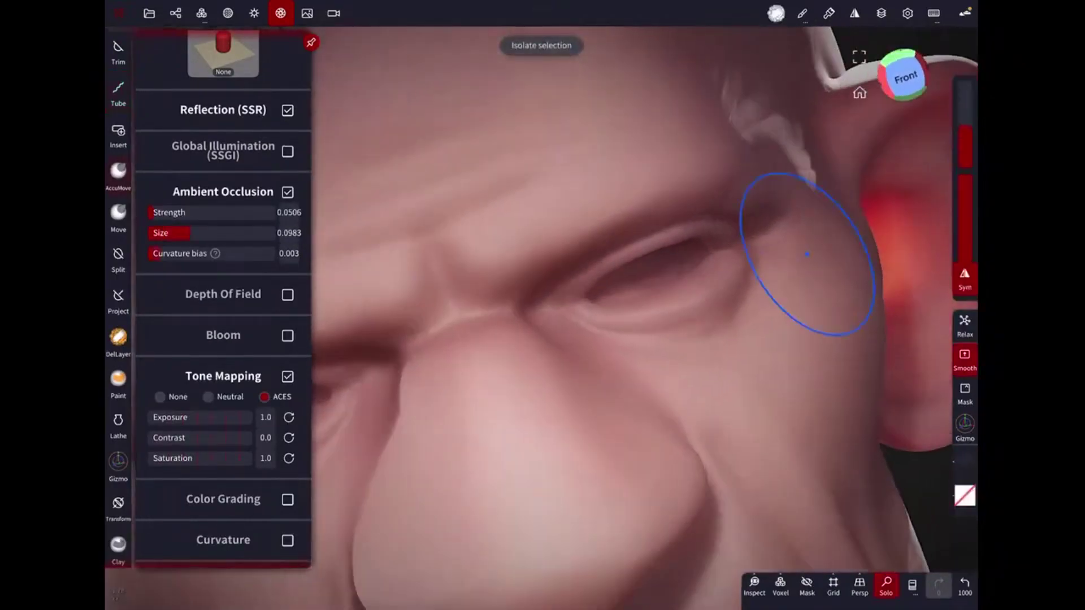
Paint dark shading along the upper eyelid with a larger, stronger brush.
click(118, 378)
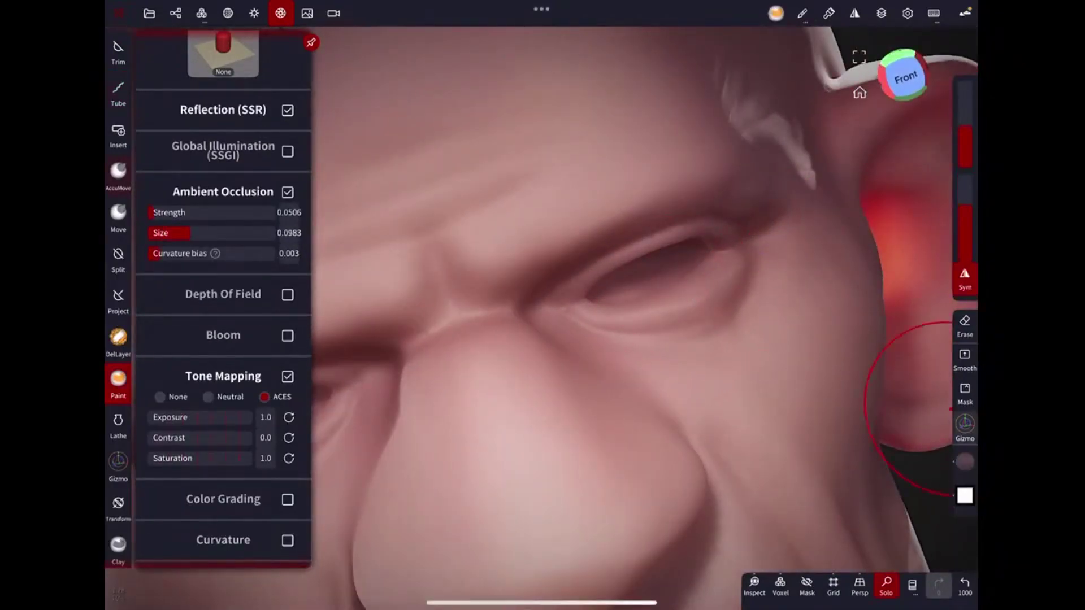
click(964, 461)
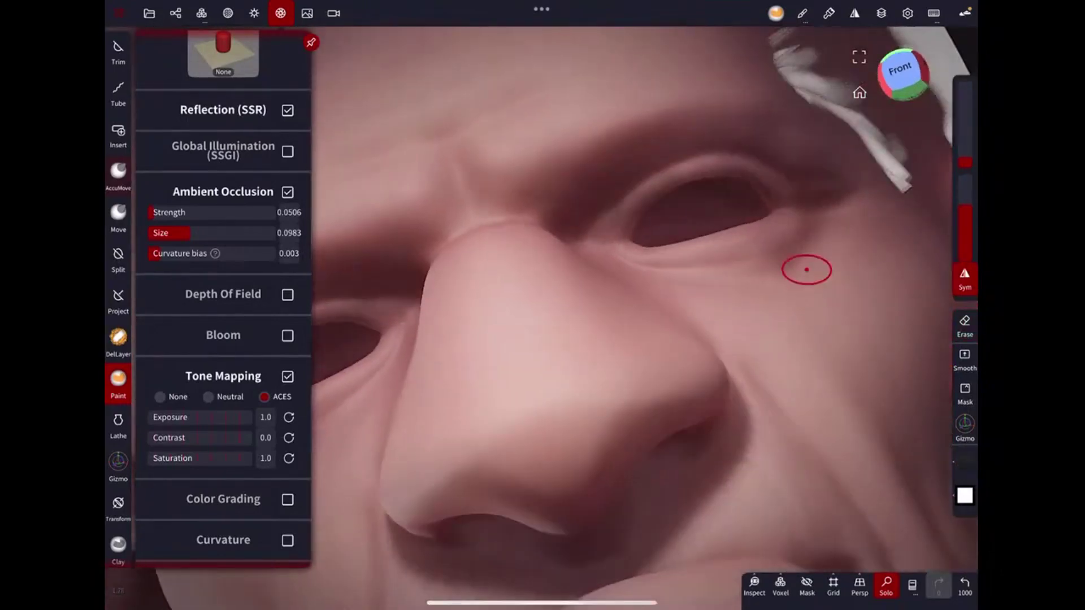
drag(964, 162, 964, 153)
drag(965, 206, 965, 175)
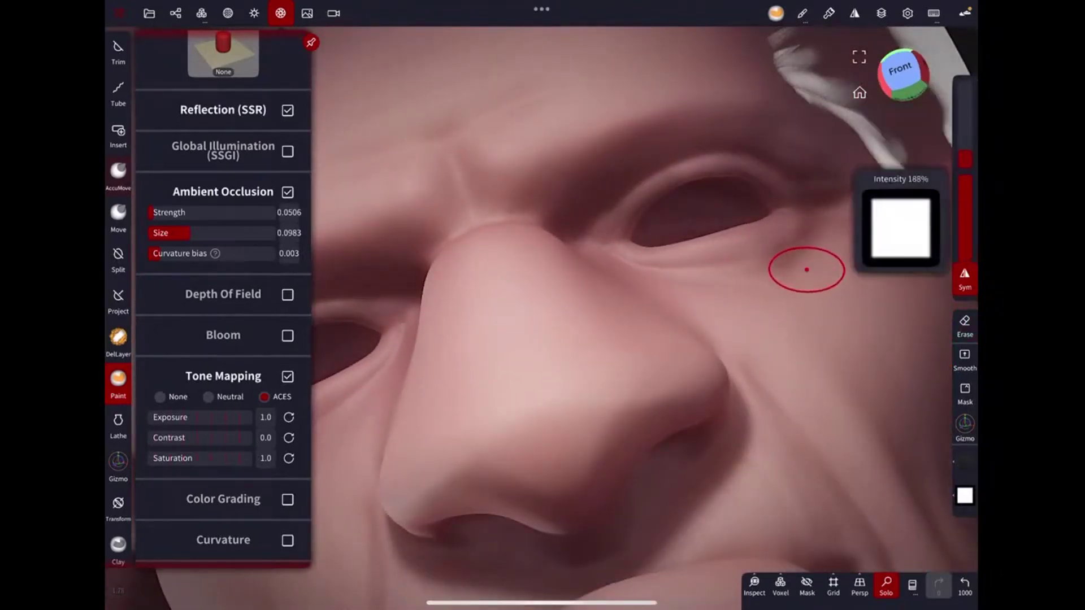
drag(806, 270, 876, 225)
mouse_move(624, 261)
mouse_down()
mouse_move(734, 226)
mouse_move(763, 275)
mouse_up()
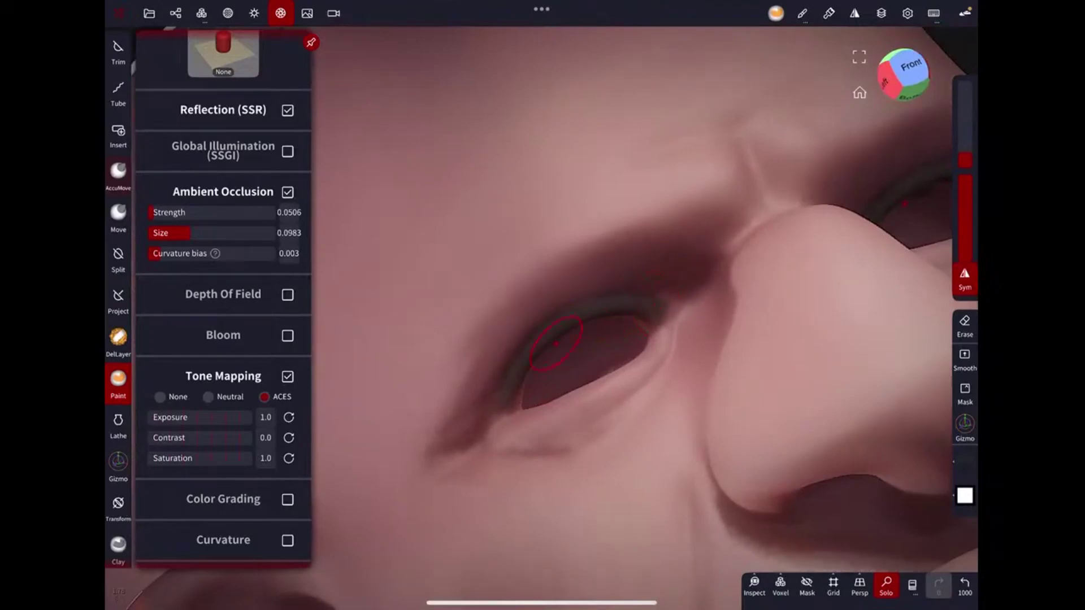
mouse_move(515, 402)
mouse_down()
mouse_move(582, 339)
mouse_move(739, 310)
mouse_move(823, 231)
mouse_move(817, 260)
mouse_up()
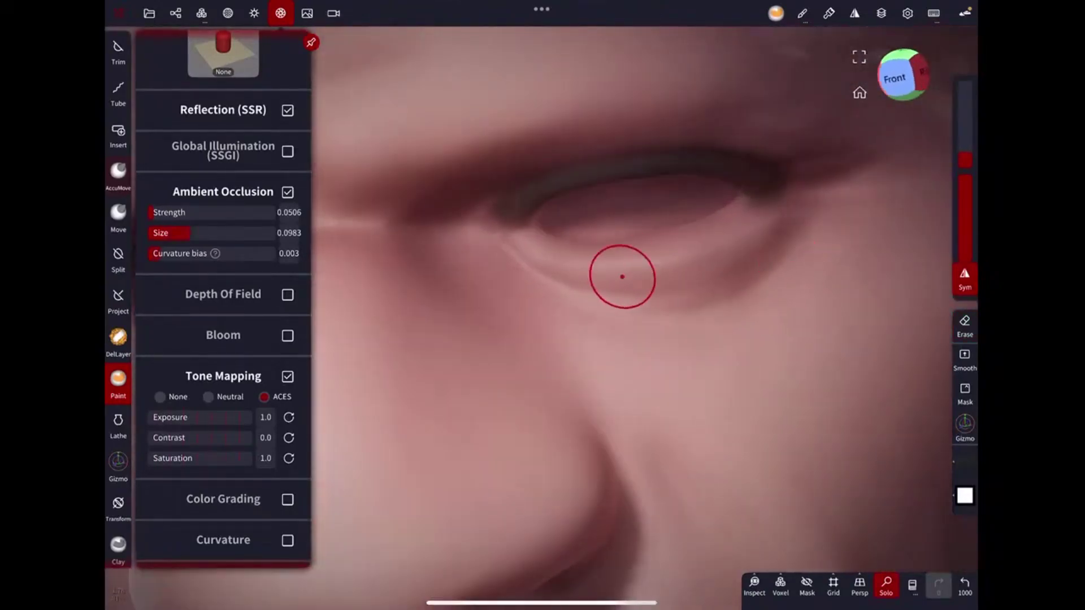
Darken and smooth the lower eyelid, then isolate the head in Solo.
click(886, 588)
mouse_move(770, 205)
mouse_down()
mouse_move(706, 271)
mouse_move(630, 283)
mouse_up()
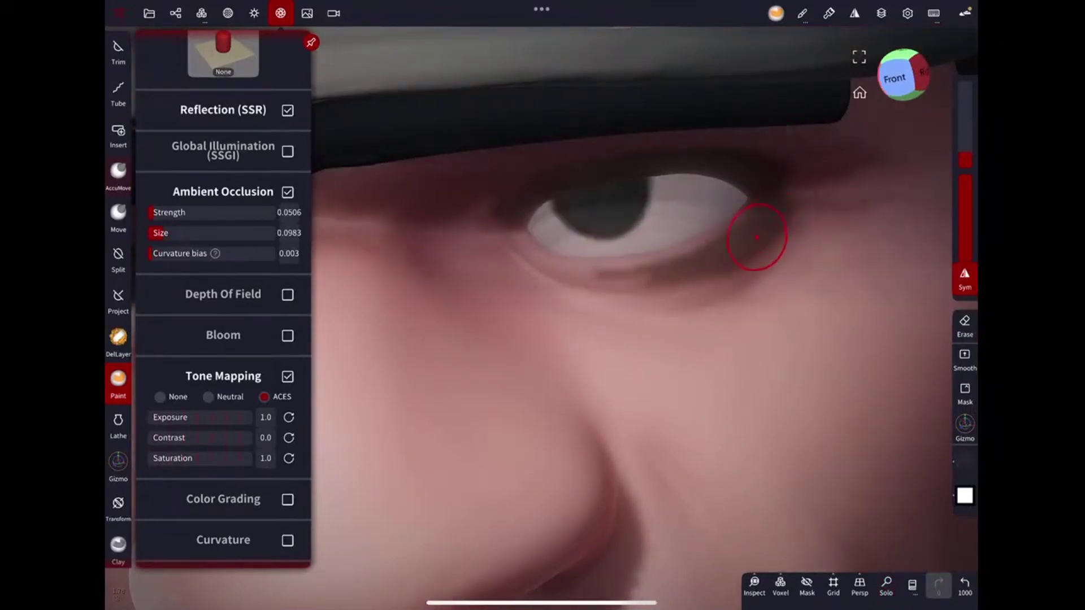
click(965, 361)
drag(769, 227, 756, 255)
click(119, 382)
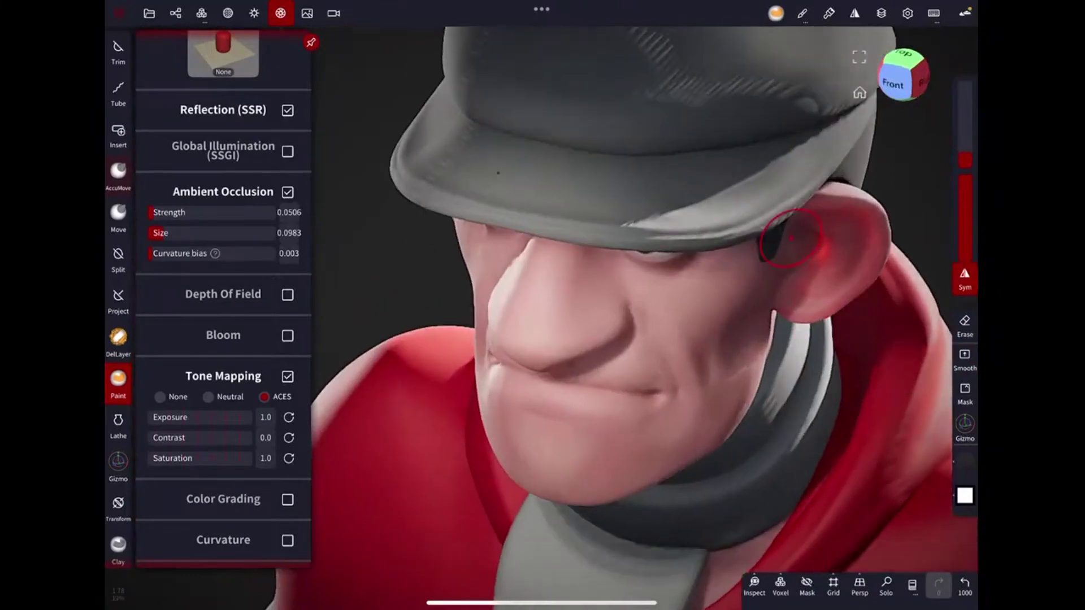
click(886, 588)
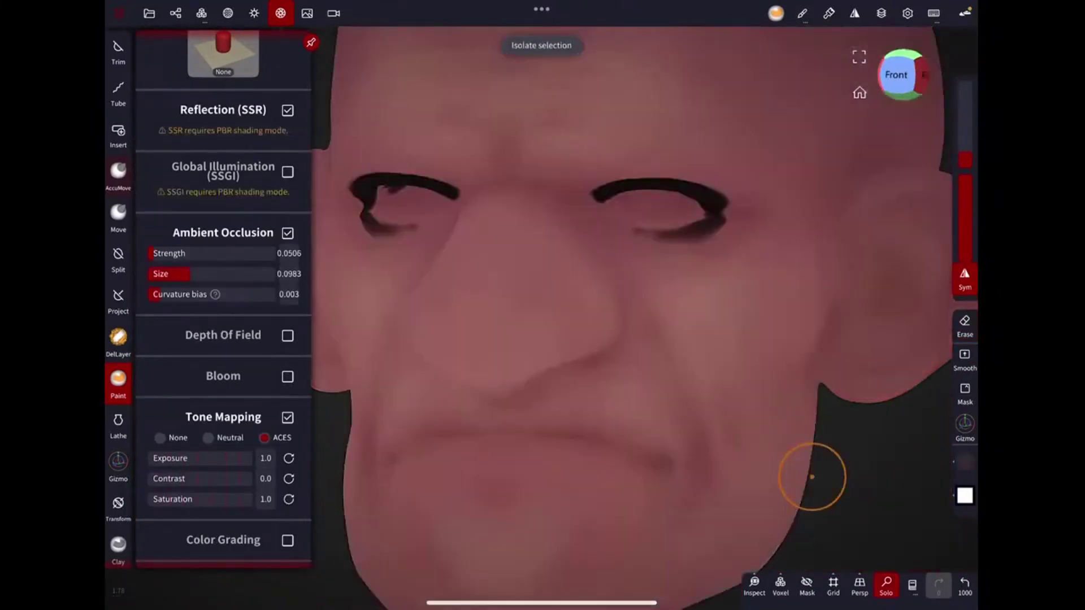
Repaint the head skin in the slightly lighter tone #96625f.
scroll(810, 339, down, 5)
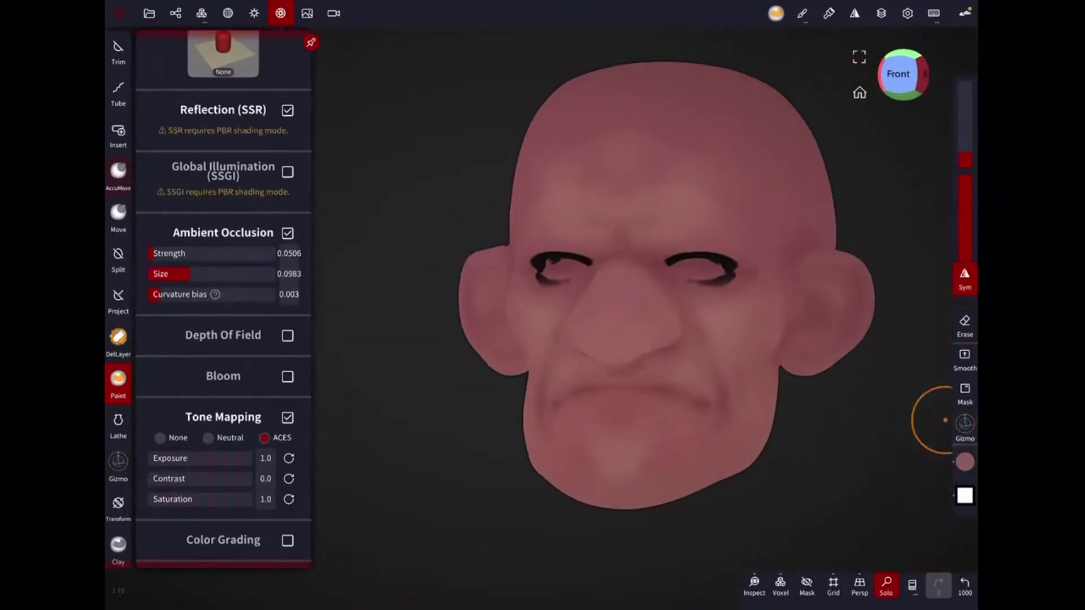
click(964, 462)
drag(821, 502, 816, 486)
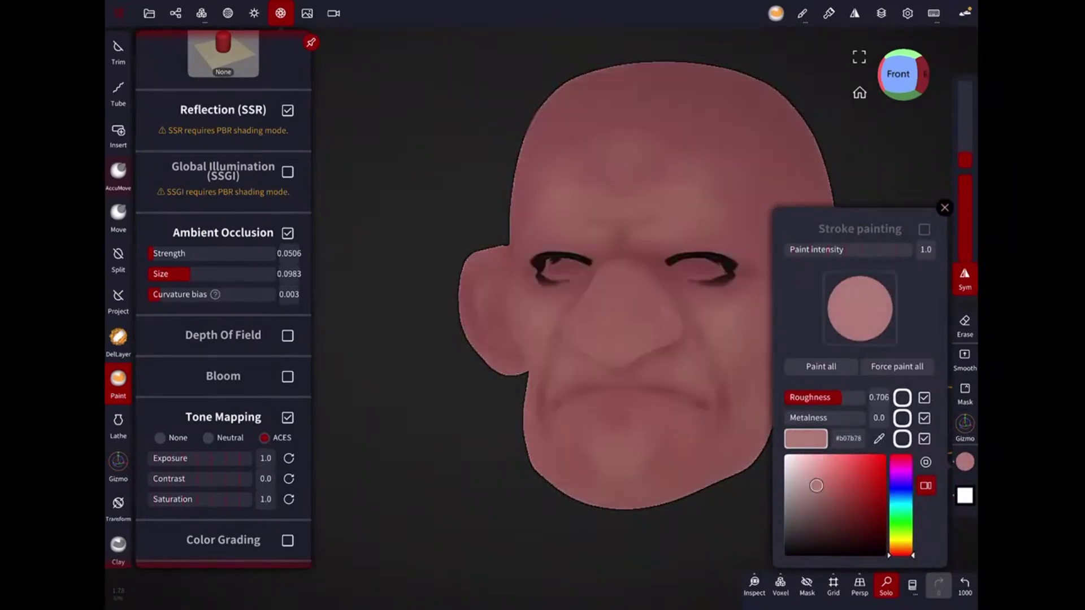
click(726, 303)
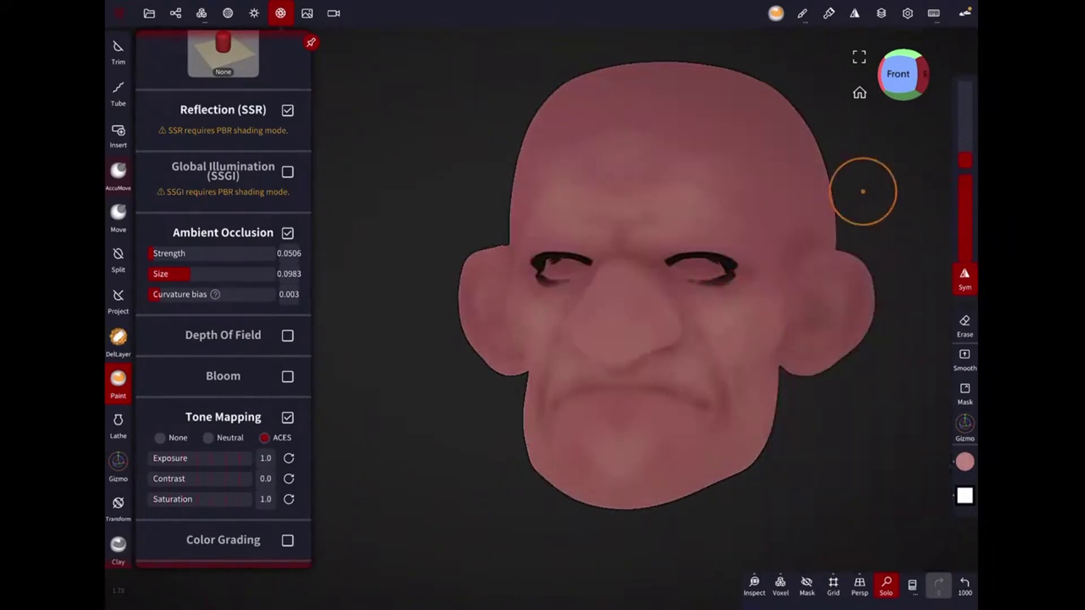
scroll(726, 249, up, 5)
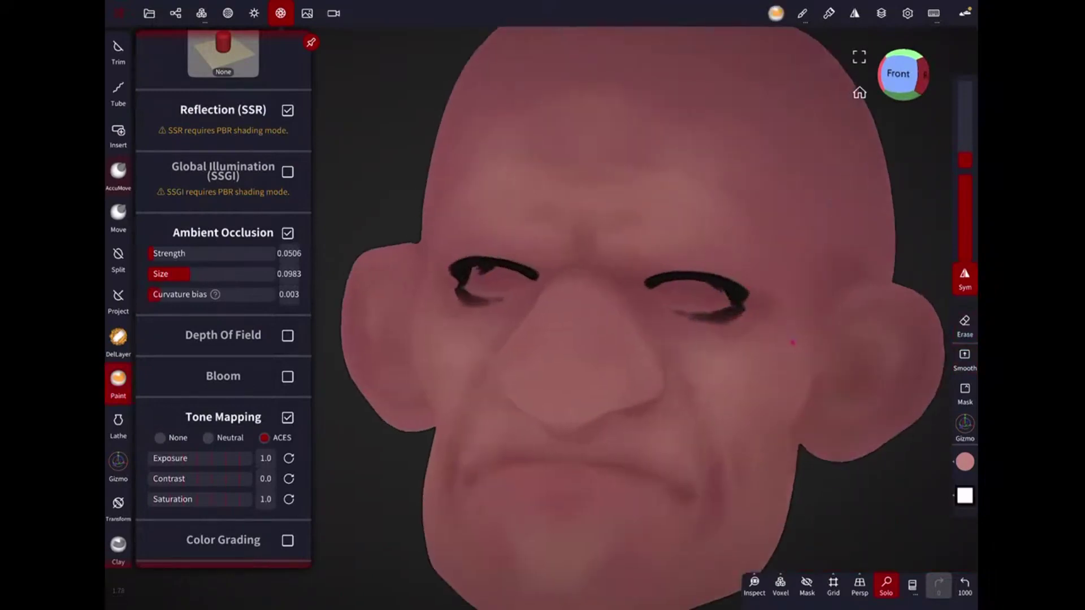
scroll(793, 343, down, 3)
Shade the eye sockets dark red at lower intensity and turn Solo off.
click(965, 461)
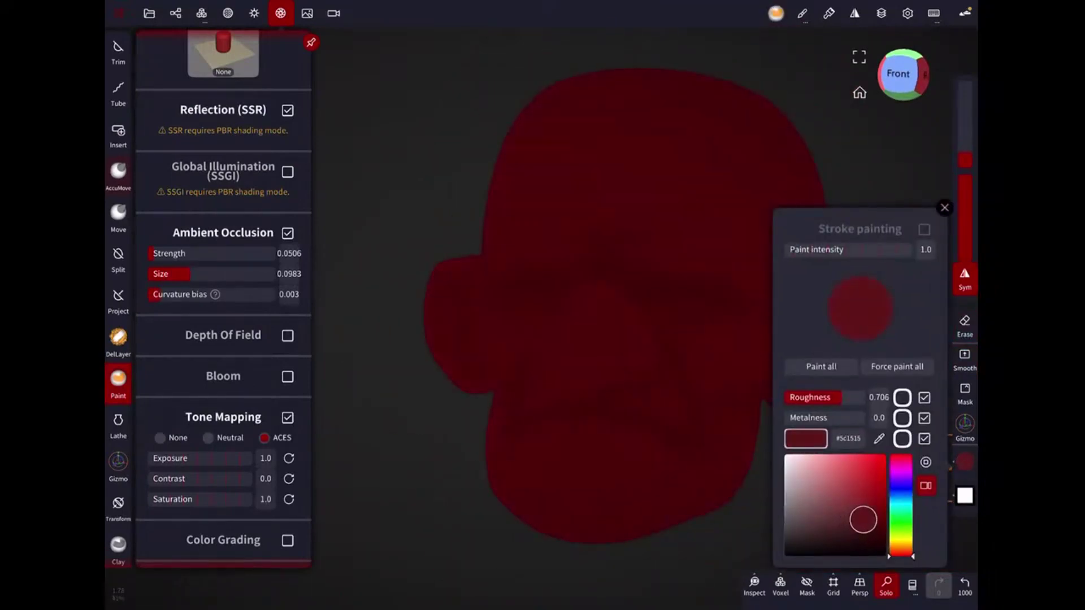
click(725, 281)
click(965, 461)
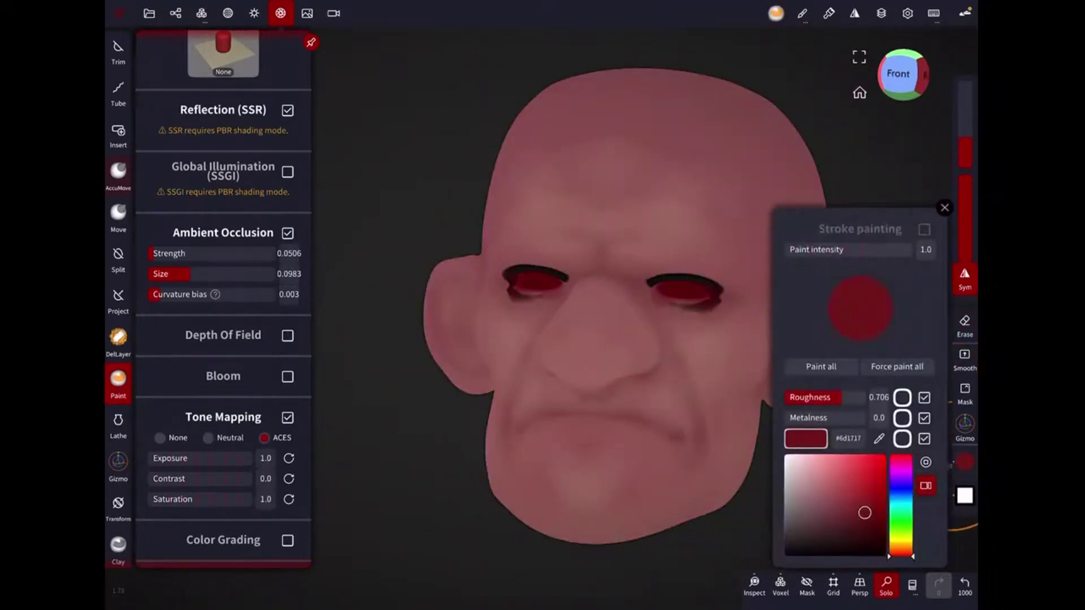
click(758, 260)
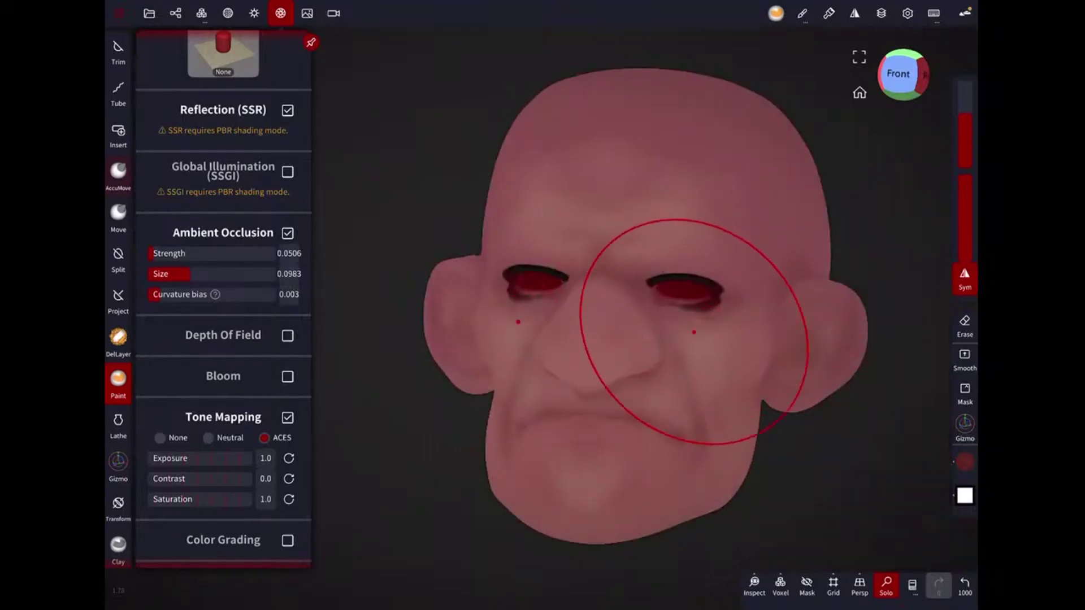
drag(965, 176, 965, 190)
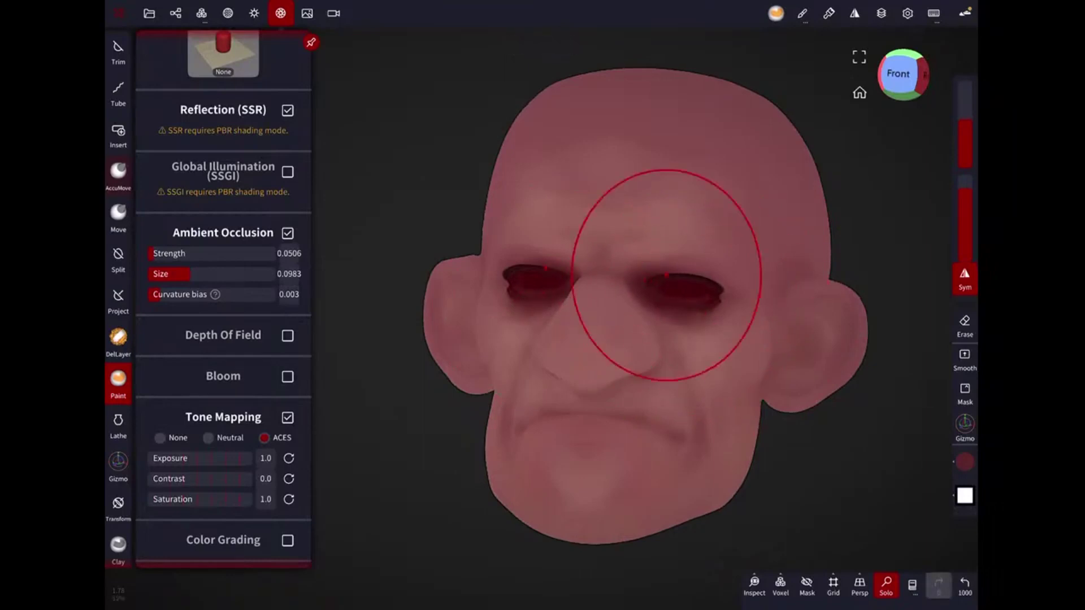
mouse_move(623, 380)
middle_down()
mouse_move(701, 338)
mouse_move(814, 342)
middle_up()
mouse_move(700, 304)
middle_down()
mouse_move(877, 347)
mouse_move(739, 291)
mouse_move(806, 305)
mouse_move(763, 479)
middle_up()
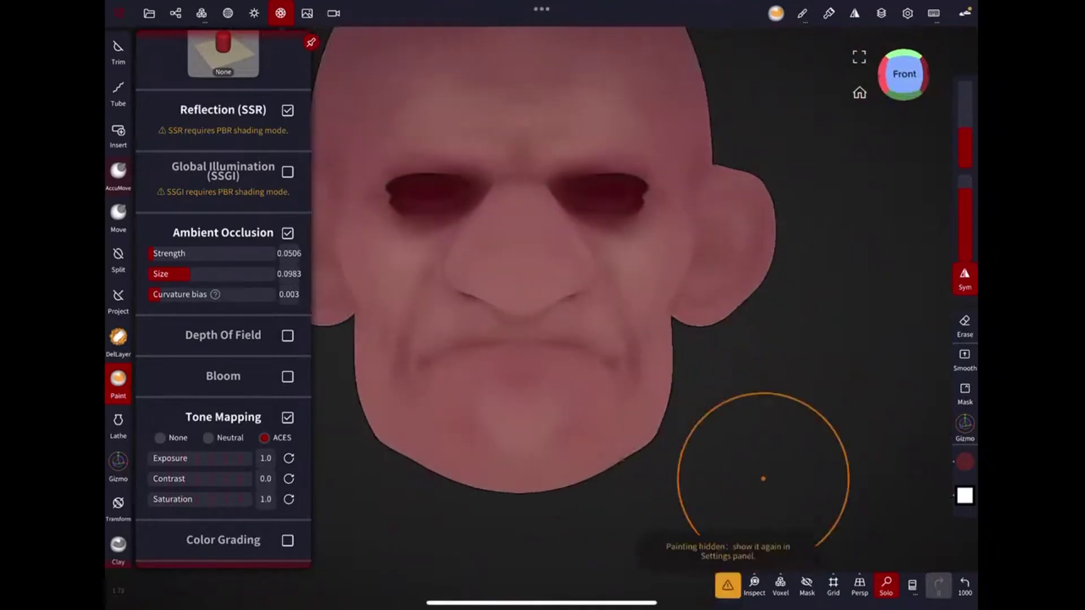
click(886, 585)
mouse_move(720, 343)
middle_down()
mouse_move(775, 218)
mouse_move(678, 294)
middle_up()
Isolate the head and turn the view toward its left side.
scroll(706, 214, up, 3)
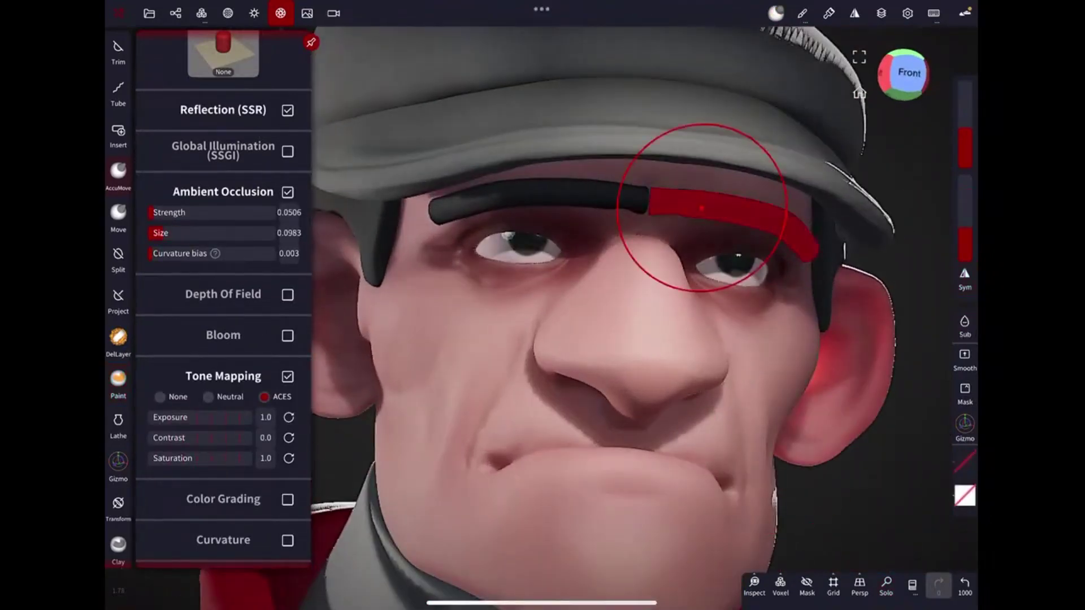
mouse_move(825, 283)
middle_down()
mouse_move(751, 388)
mouse_move(642, 208)
mouse_move(654, 182)
middle_up()
mouse_move(653, 181)
mouse_down()
mouse_move(642, 170)
mouse_move(731, 109)
mouse_up()
click(886, 587)
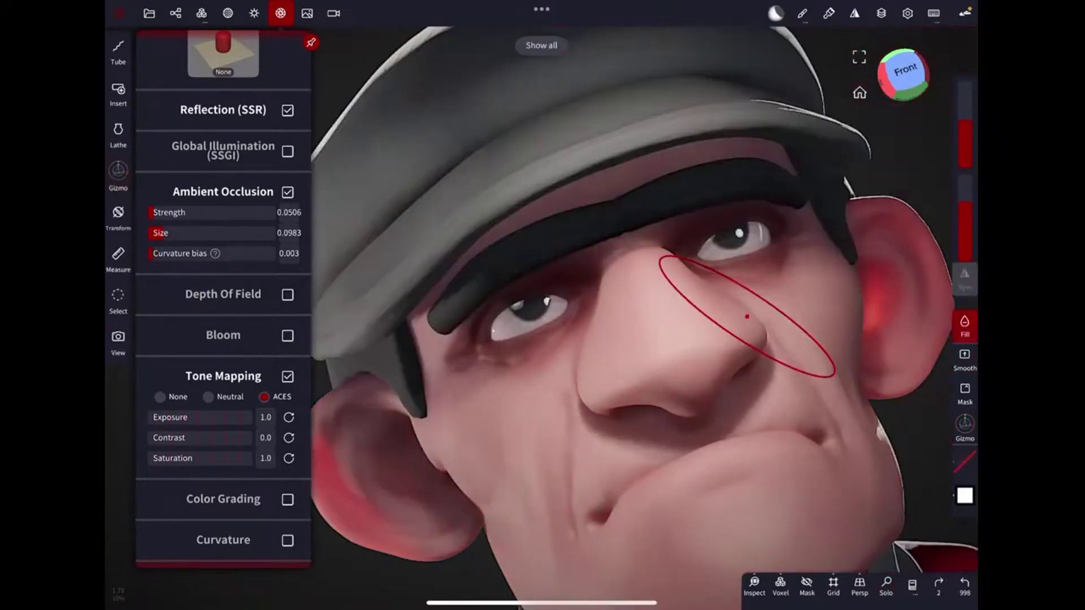
click(691, 188)
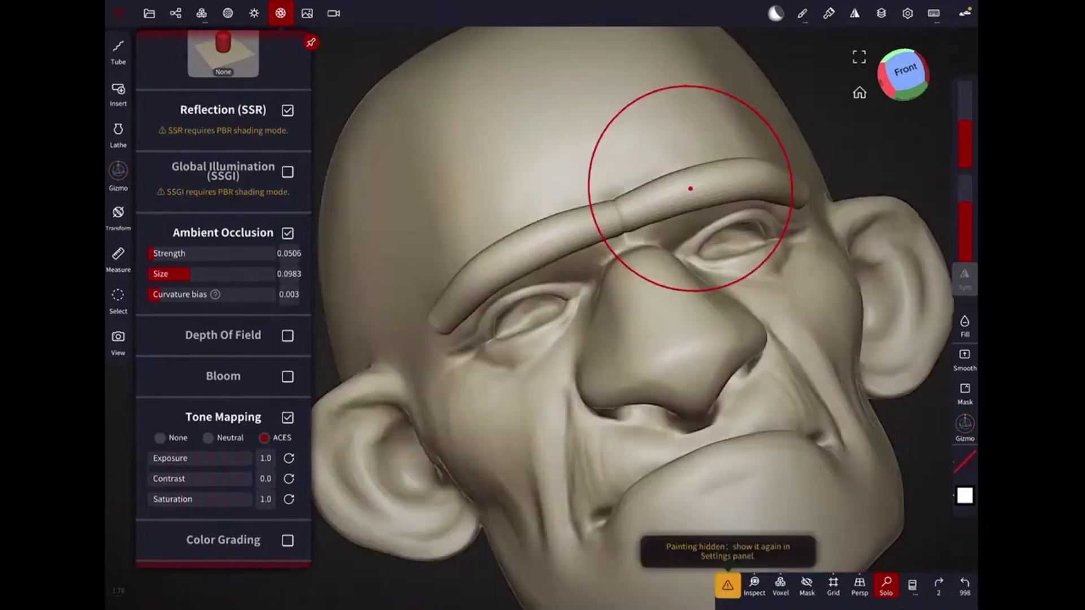
drag(690, 189, 621, 173)
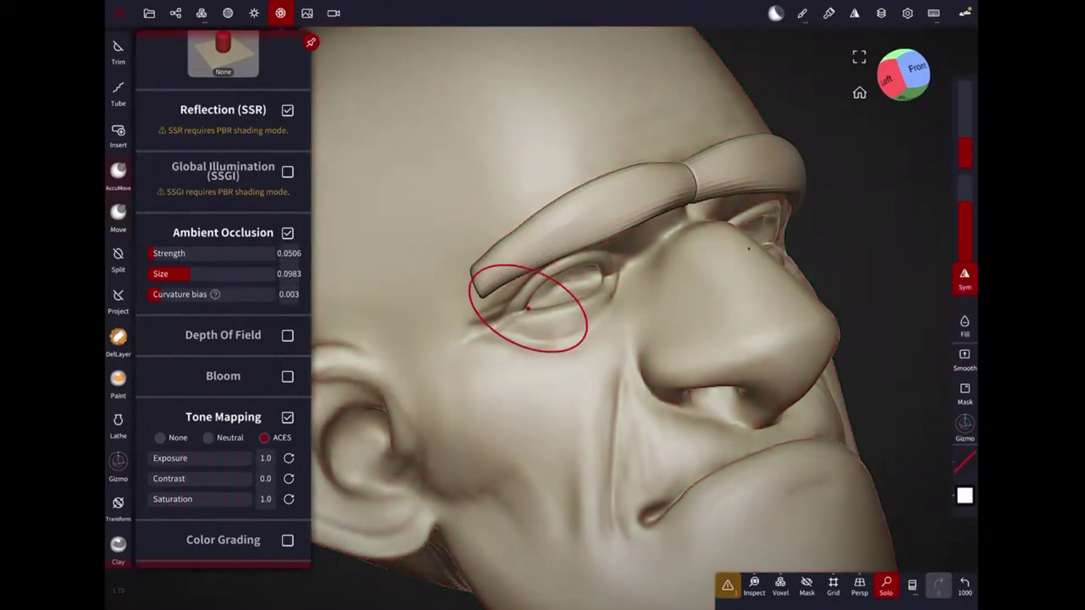
Bend the eyebrow tube to hug the brow and undo the stray smoothing.
click(529, 308)
drag(528, 308, 595, 303)
mouse_move(655, 244)
mouse_down()
mouse_move(661, 226)
mouse_move(780, 255)
mouse_move(765, 412)
mouse_move(781, 153)
mouse_move(740, 288)
mouse_move(655, 201)
mouse_move(744, 334)
mouse_move(673, 278)
mouse_up()
click(964, 358)
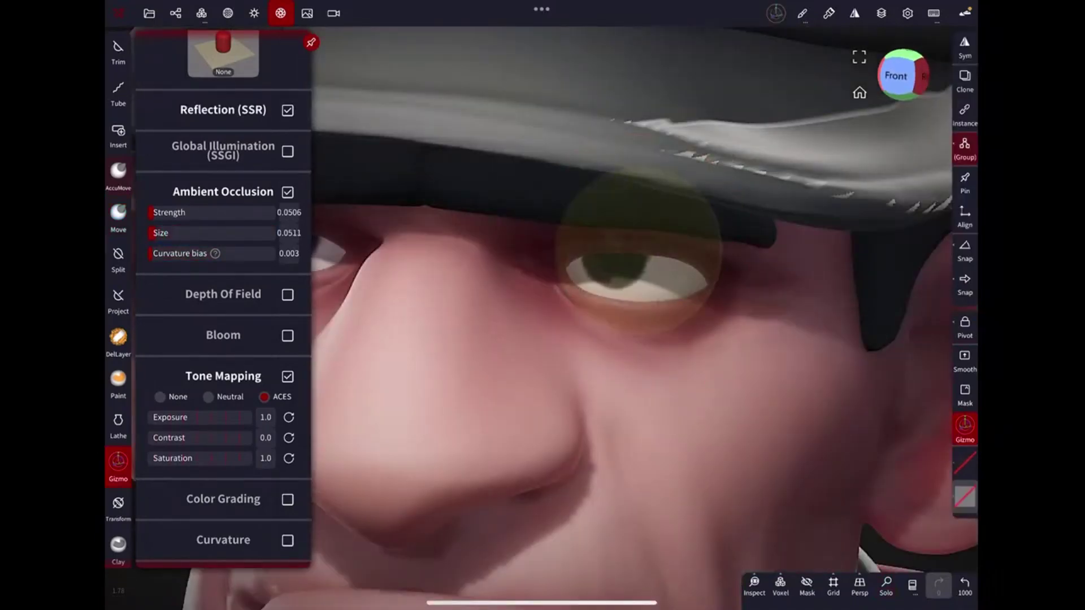
key(ctrl+z)
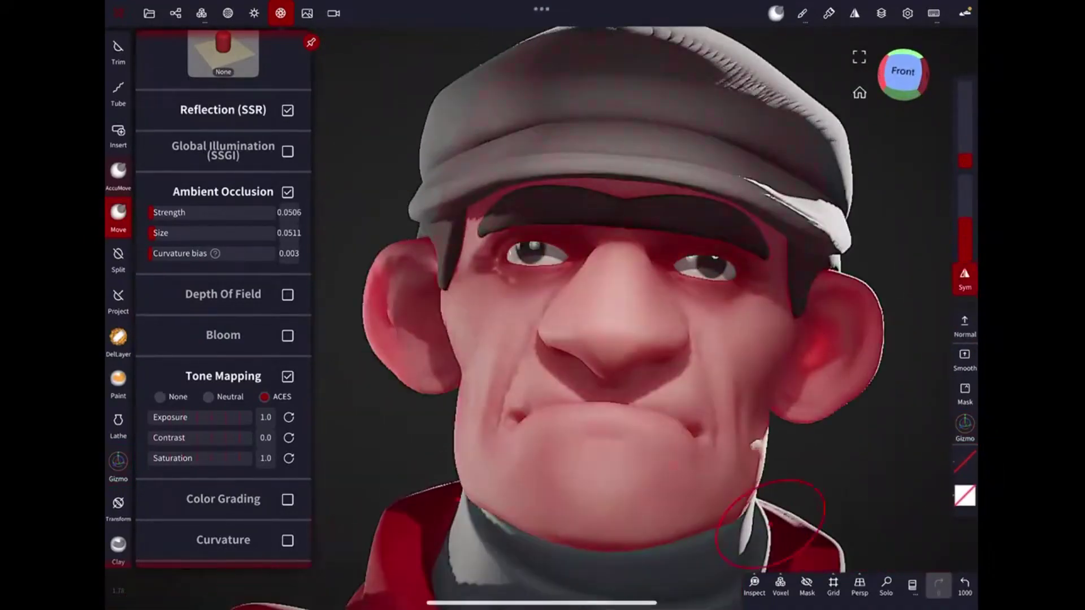
Switch to Paint and try a red stroke on the nose, then undo it.
click(118, 378)
click(965, 462)
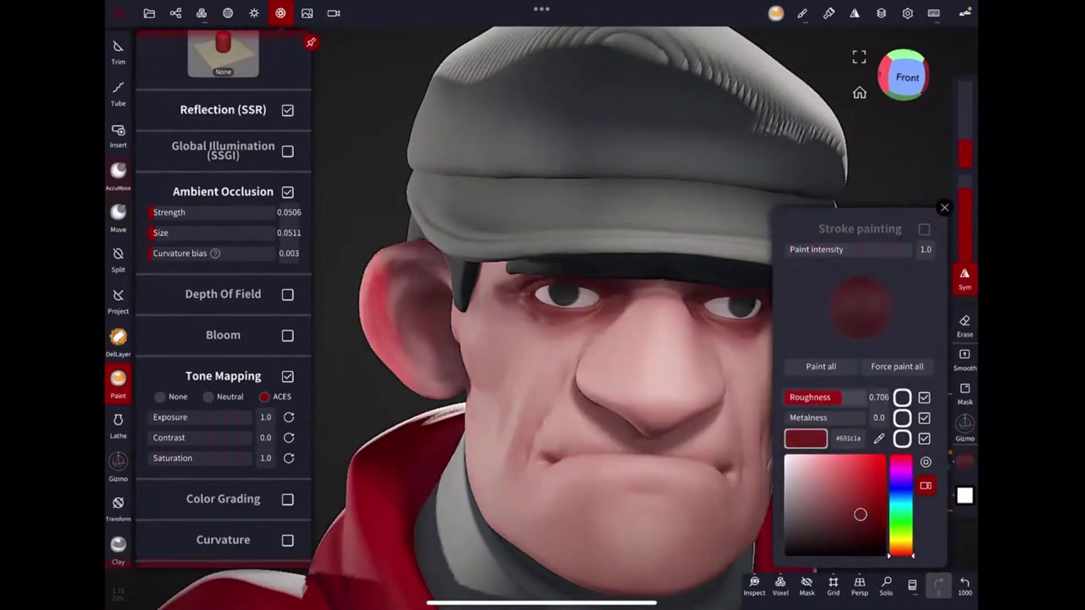
click(881, 13)
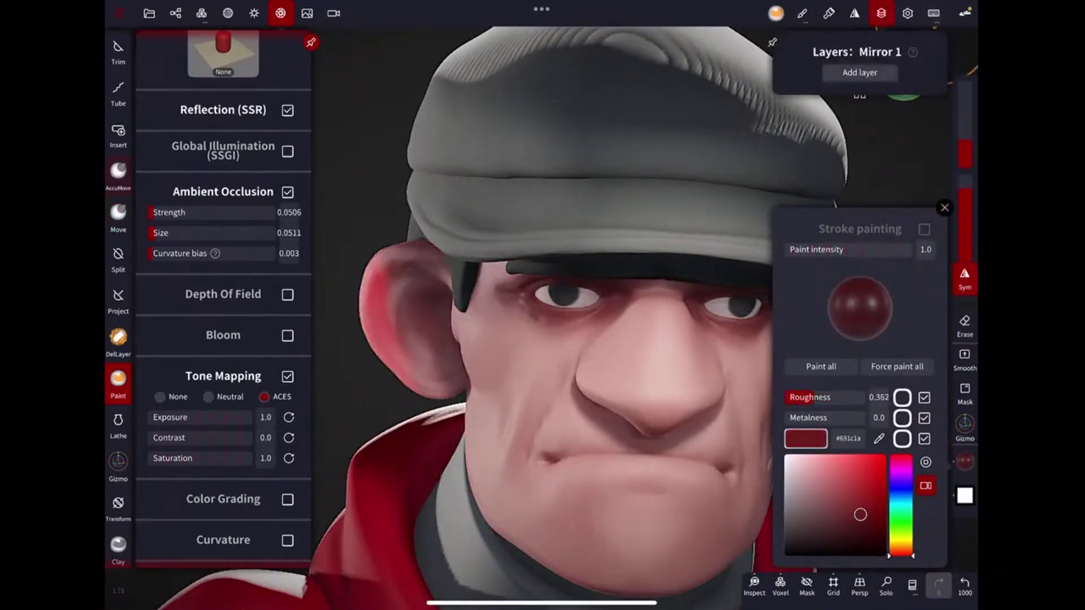
click(881, 13)
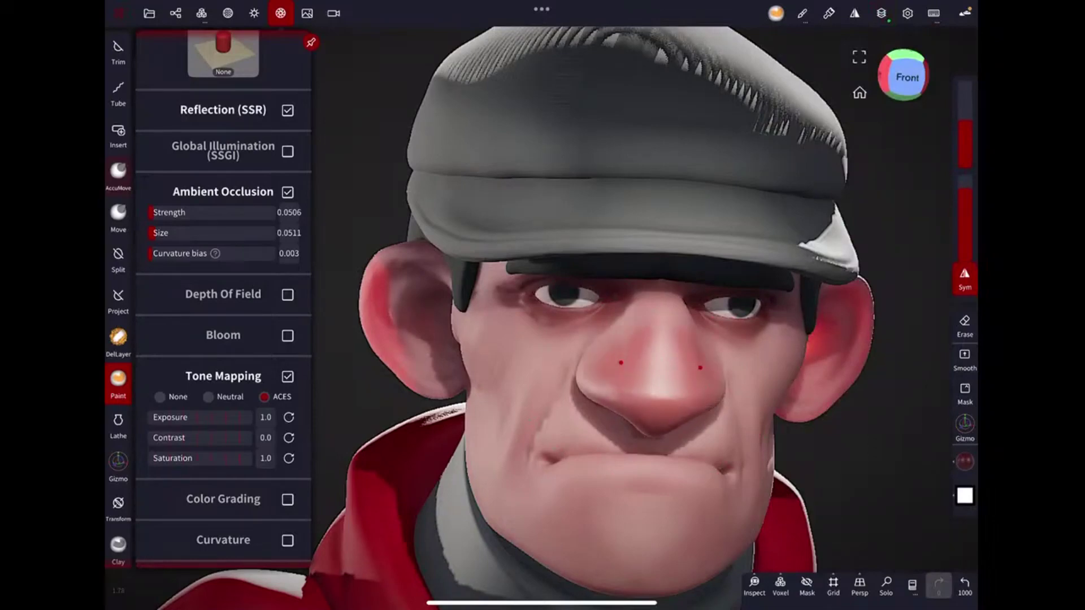
drag(734, 339, 856, 336)
key(ctrl+z)
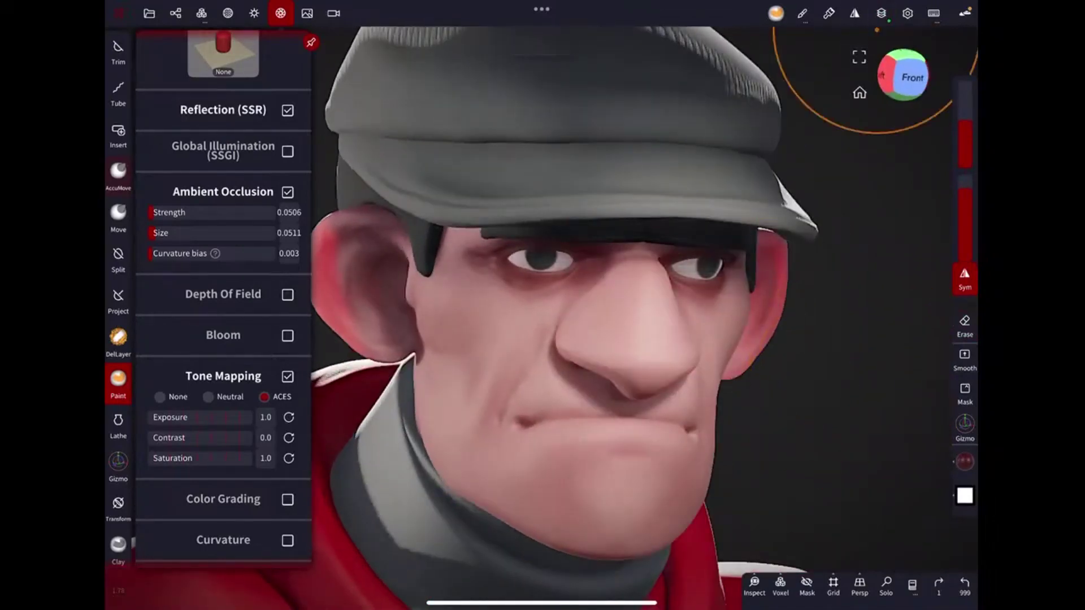
Pick a darker, slightly rougher red and paint a flush onto the nose.
click(965, 462)
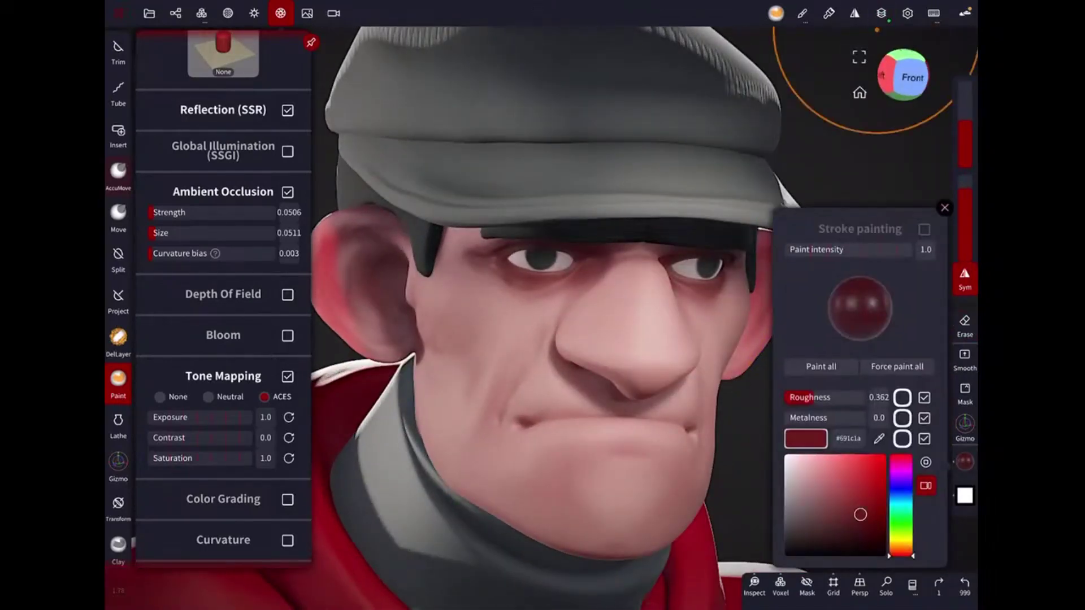
drag(825, 397, 813, 397)
drag(863, 506, 852, 515)
click(655, 350)
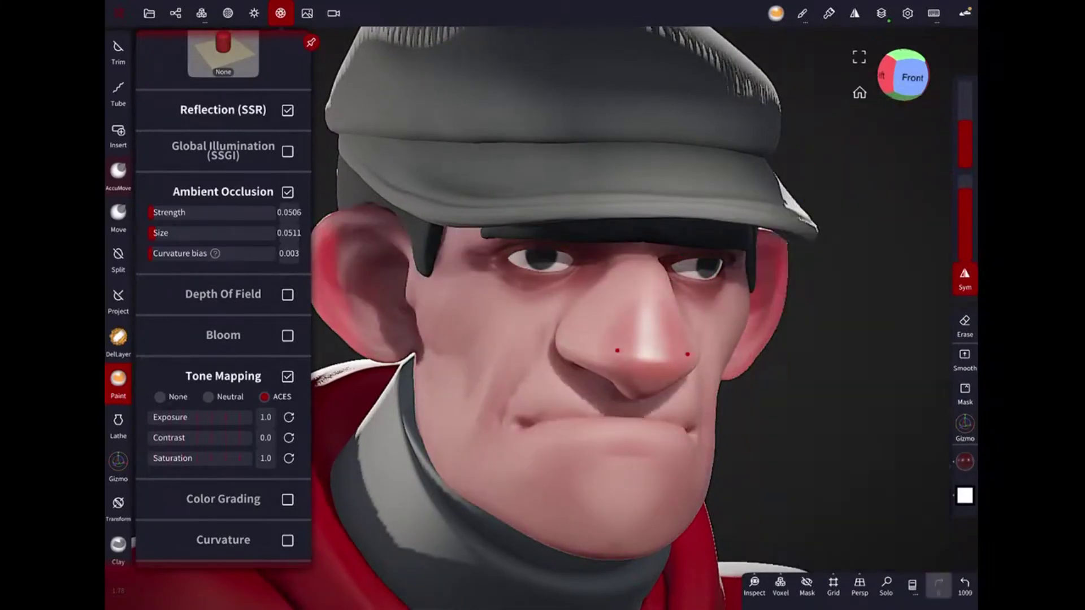
drag(657, 356, 569, 339)
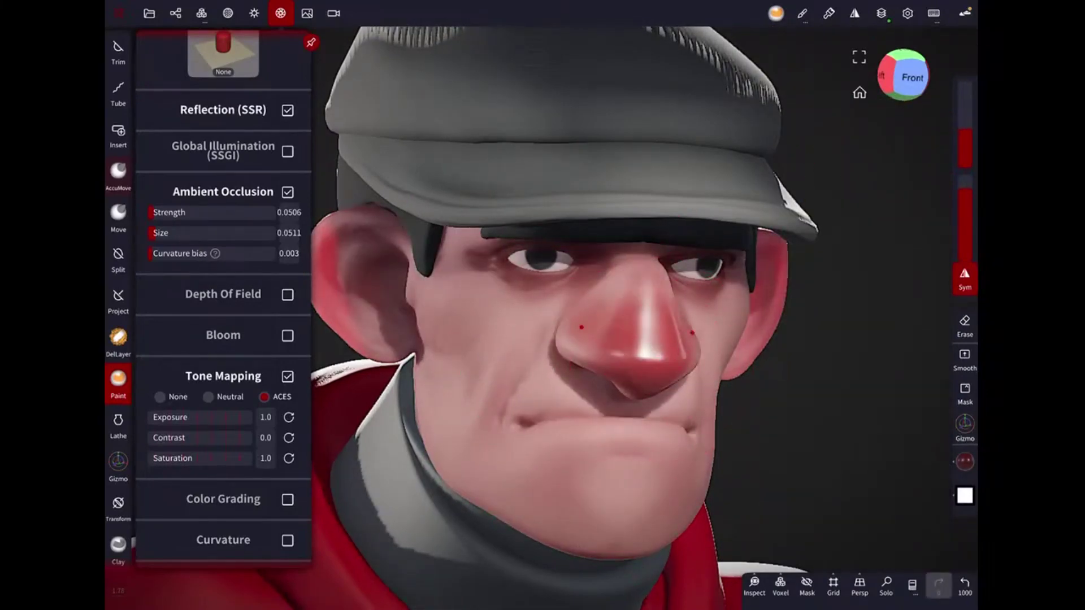
mouse_move(848, 283)
middle_down()
mouse_move(757, 256)
mouse_move(678, 282)
mouse_move(688, 341)
mouse_move(715, 242)
middle_up()
click(715, 242)
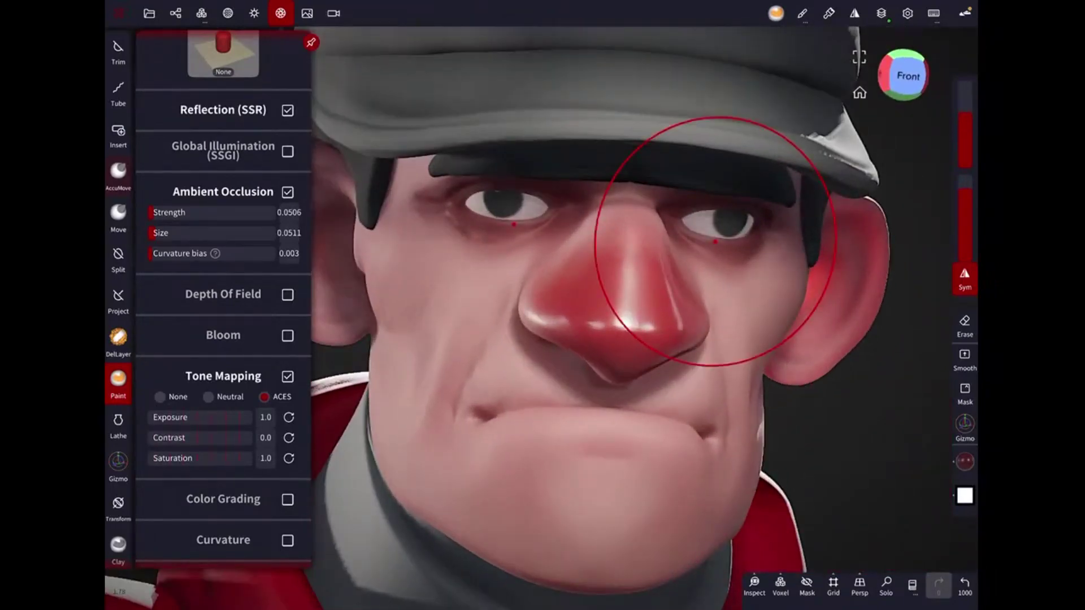
Lower the nose paint layer's channel factors: colour to about 0.47, roughness 0.804.
click(881, 13)
mouse_move(919, 125)
mouse_down()
mouse_move(785, 125)
mouse_move(921, 125)
mouse_up()
click(940, 146)
mouse_move(850, 233)
mouse_down()
mouse_move(825, 234)
mouse_move(854, 234)
mouse_move(810, 213)
mouse_up()
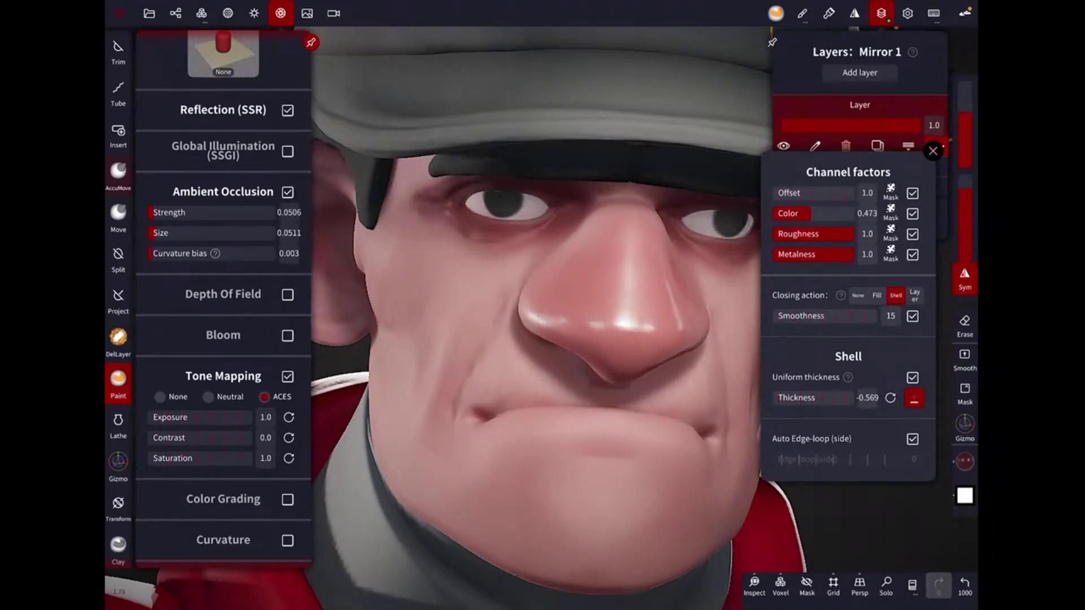
drag(810, 213, 819, 233)
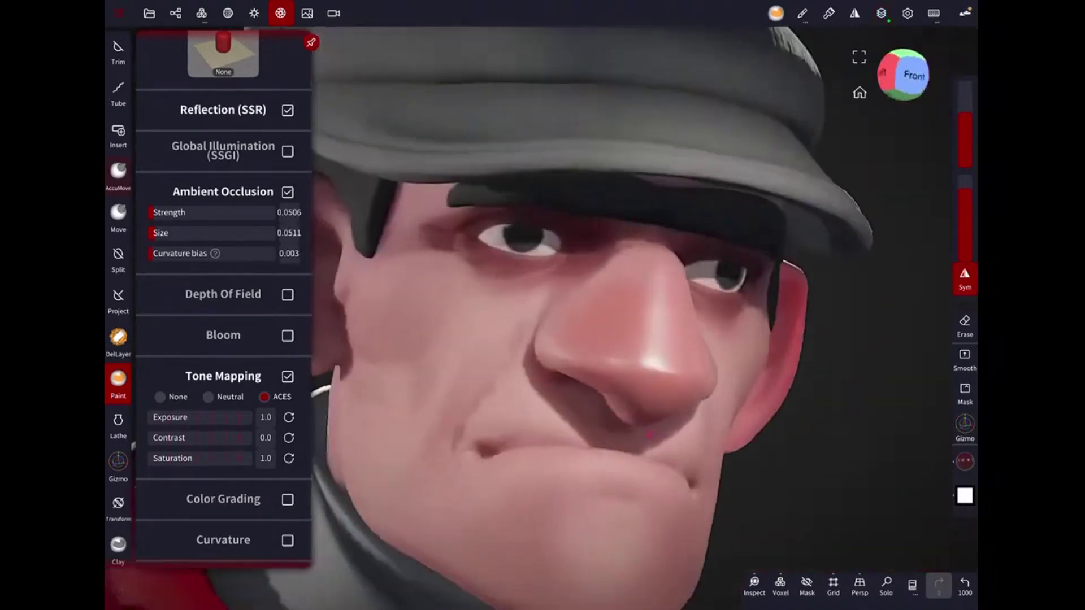
click(940, 146)
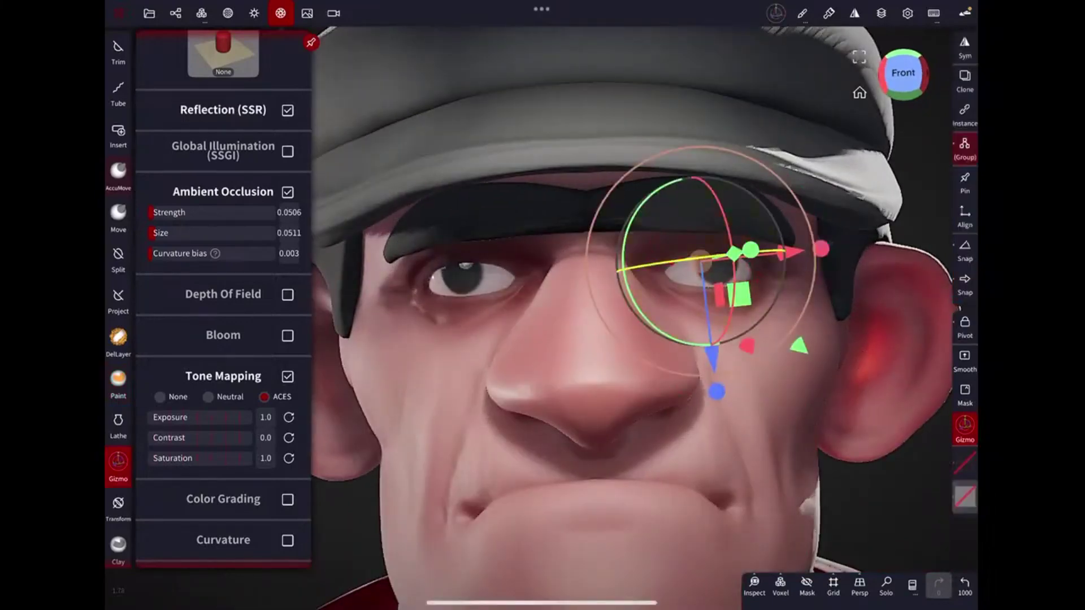
Rotate the right eyeball slightly to redirect its gaze, then orbit to a three-quarter view.
drag(650, 265, 703, 243)
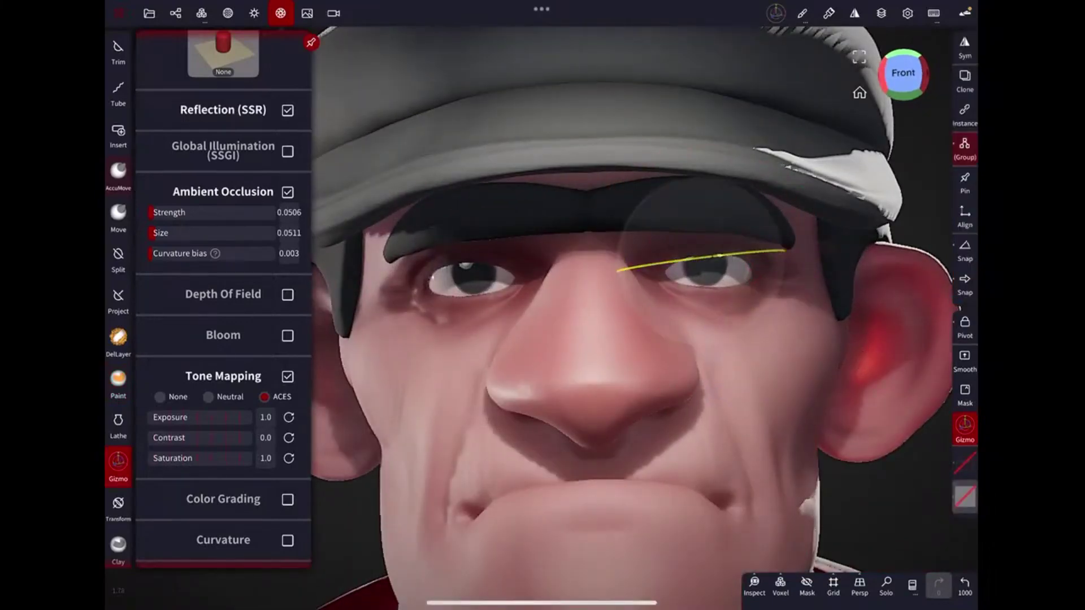
click(118, 379)
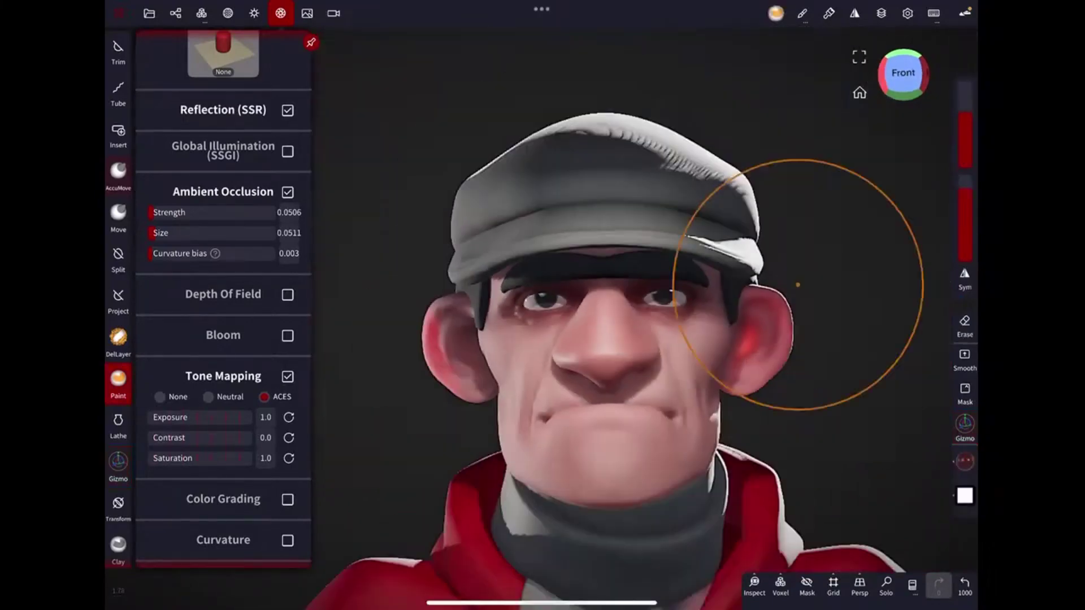
mouse_move(678, 314)
mouse_down()
mouse_move(831, 315)
mouse_move(844, 408)
mouse_move(781, 461)
mouse_move(758, 275)
mouse_move(729, 266)
mouse_move(793, 496)
mouse_move(747, 338)
mouse_up()
click(288, 192)
Enable shadow softness on Light 1 at 17.5° for gentler cap shadows.
click(288, 192)
click(254, 13)
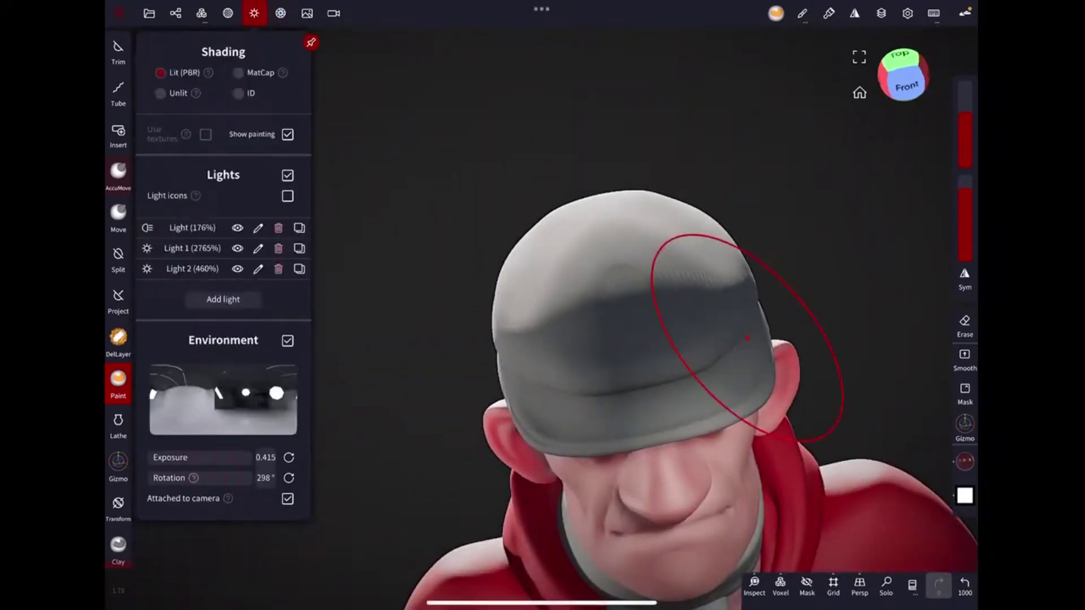
click(193, 248)
click(647, 48)
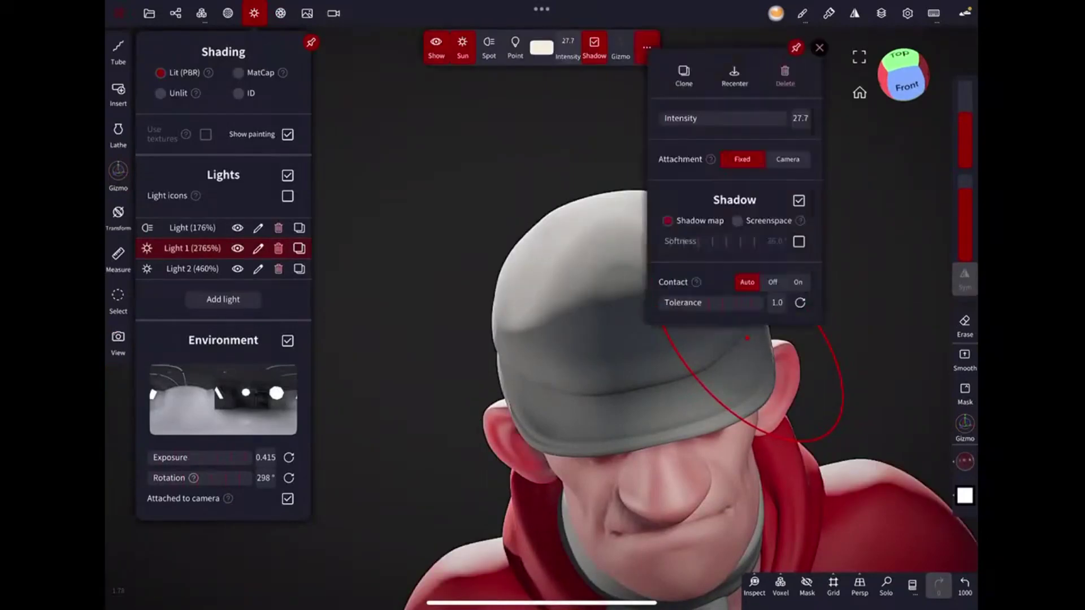
click(799, 242)
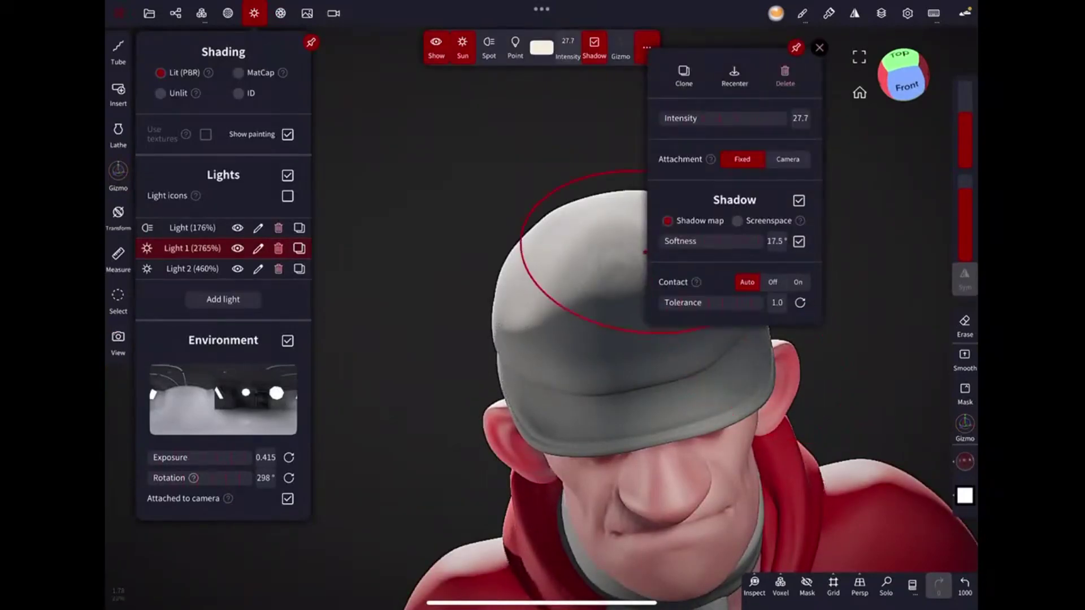
click(819, 47)
click(906, 86)
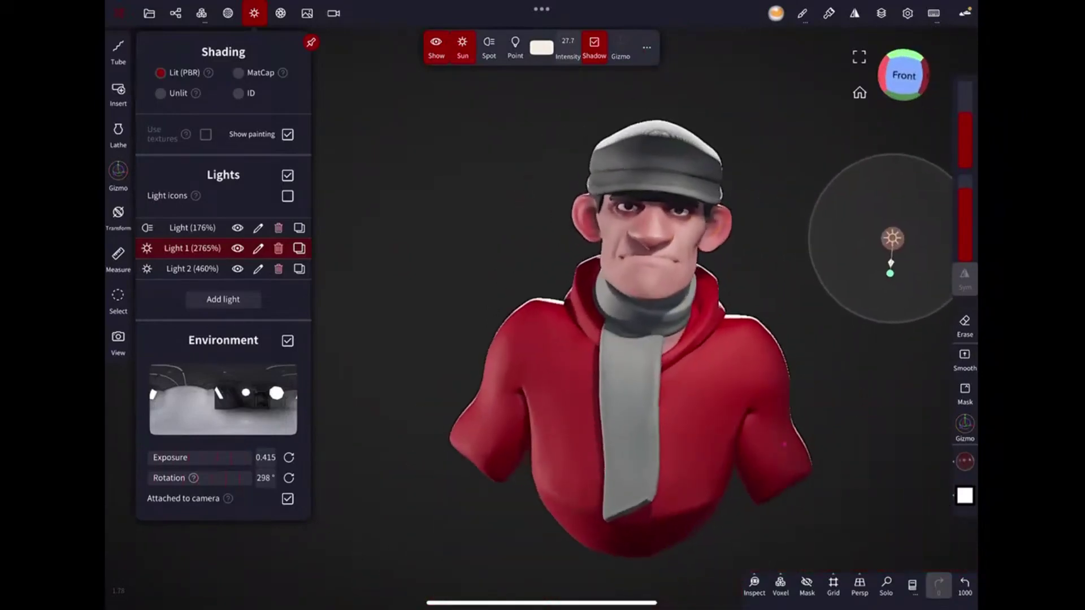
mouse_move(809, 358)
mouse_down()
mouse_move(746, 314)
mouse_move(702, 521)
mouse_move(744, 351)
mouse_up()
Raise ambient occlusion strength to 0.431 and zoom around the face to inspect the creases.
click(280, 13)
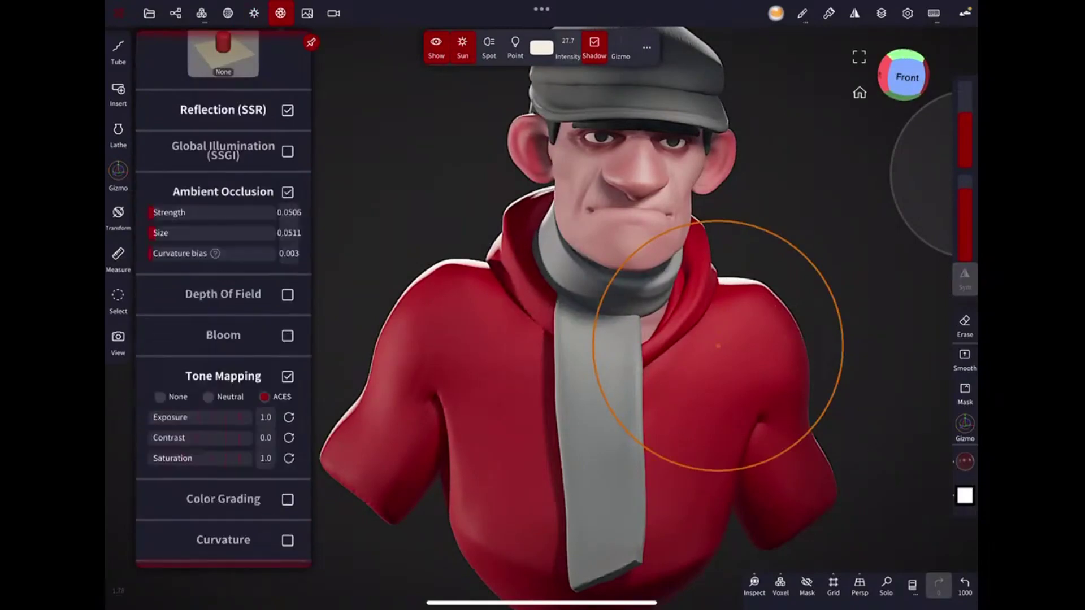
drag(155, 212, 228, 212)
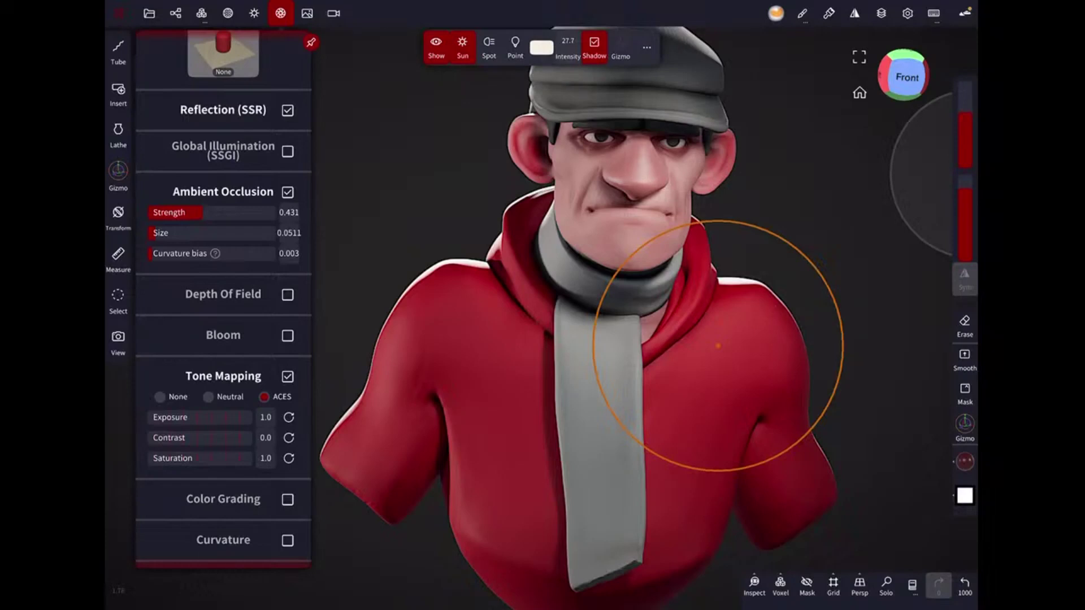
middle_drag(717, 345, 724, 396)
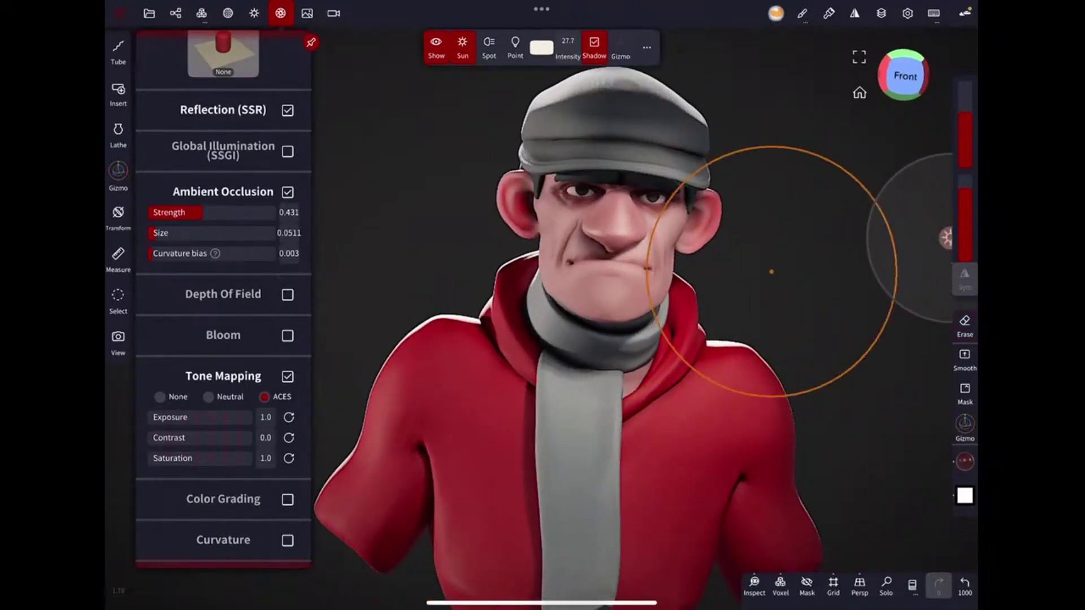
scroll(770, 266, up, 5)
scroll(758, 326, up, 3)
scroll(757, 327, down, 2)
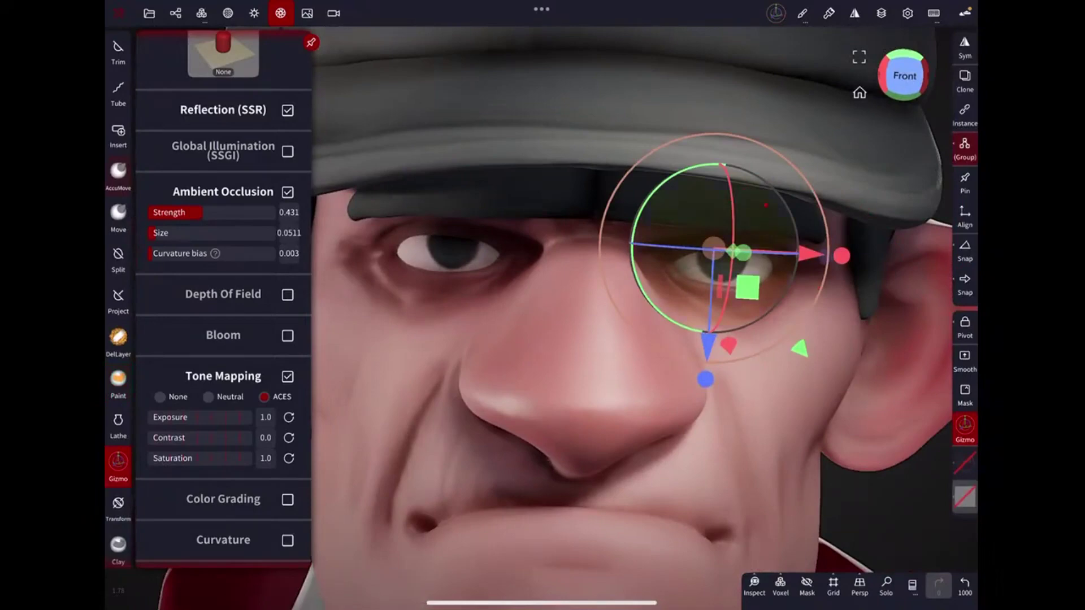
scroll(817, 323, up, 4)
mouse_move(816, 323)
middle_down()
mouse_move(833, 246)
mouse_move(838, 306)
middle_up()
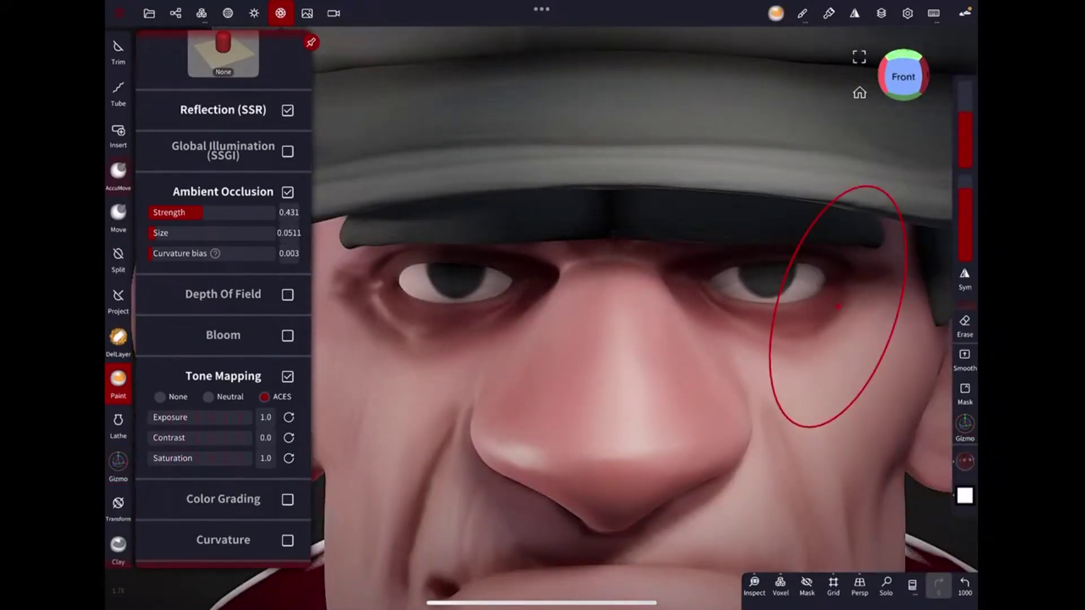
scroll(839, 307, down, 5)
scroll(839, 306, down, 3)
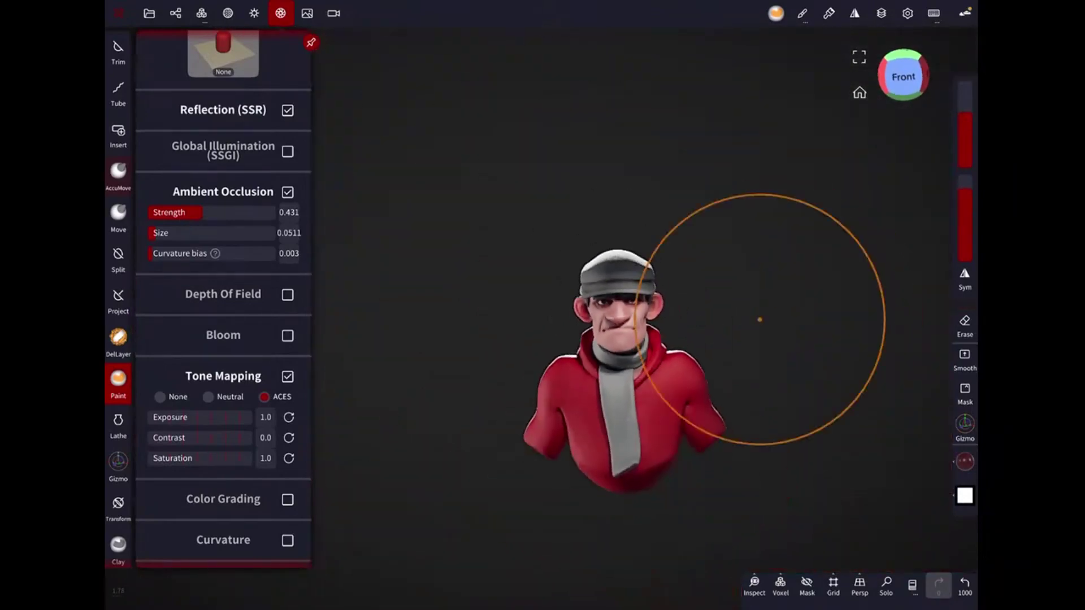
click(254, 13)
Undo the eyeball rotation and turn the environment lighting to 279°.
click(258, 228)
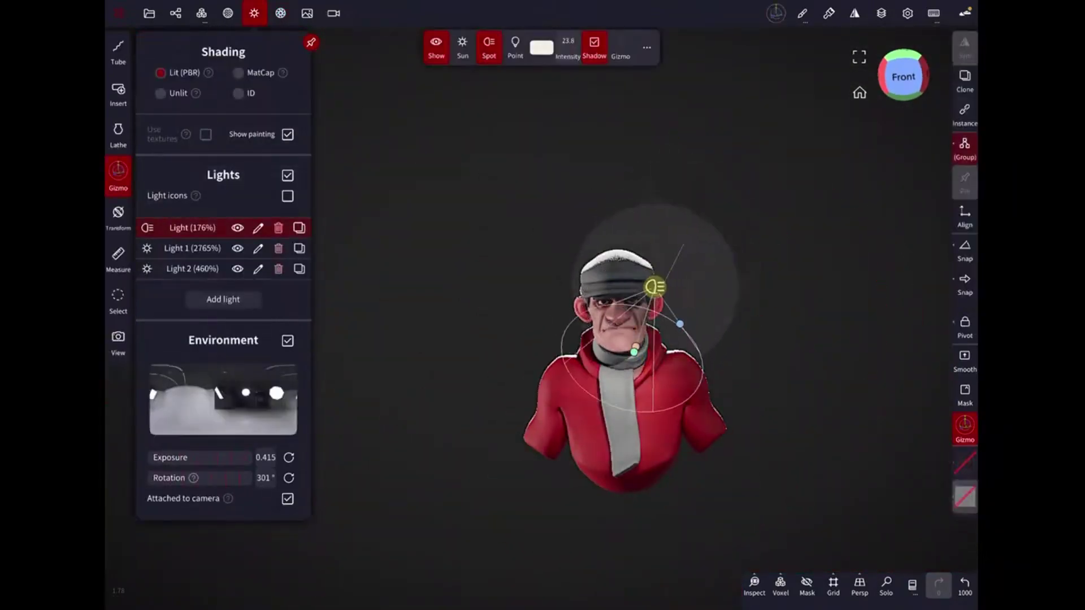
key(ctrl+z)
key(ctrl+z)
key(ctrl+z)
key(ctrl+z)
drag(758, 453, 678, 446)
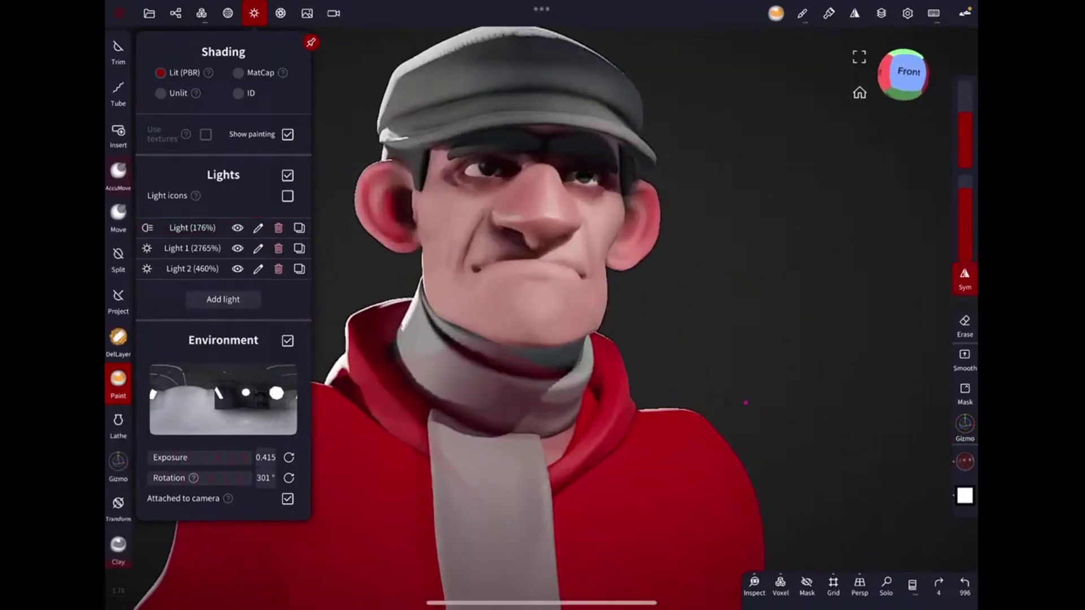
scroll(542, 305, up, 5)
scroll(542, 305, down, 5)
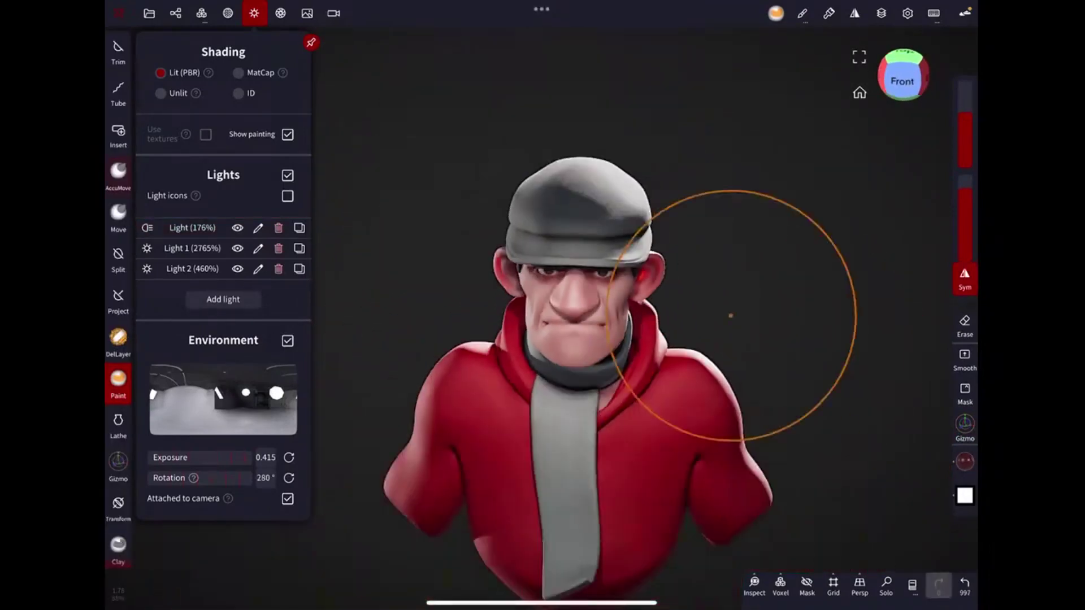
drag(717, 216, 758, 212)
scroll(542, 305, up, 3)
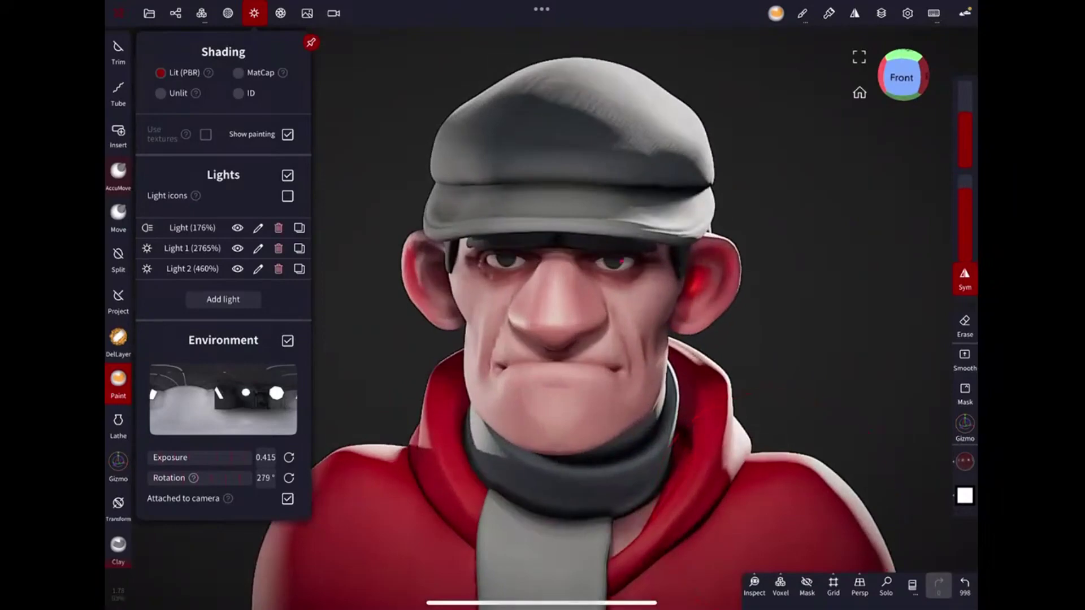
scroll(542, 305, up, 3)
click(118, 461)
Join the Mirror object with its sphere and mirror the eyeball to the other eye.
click(175, 13)
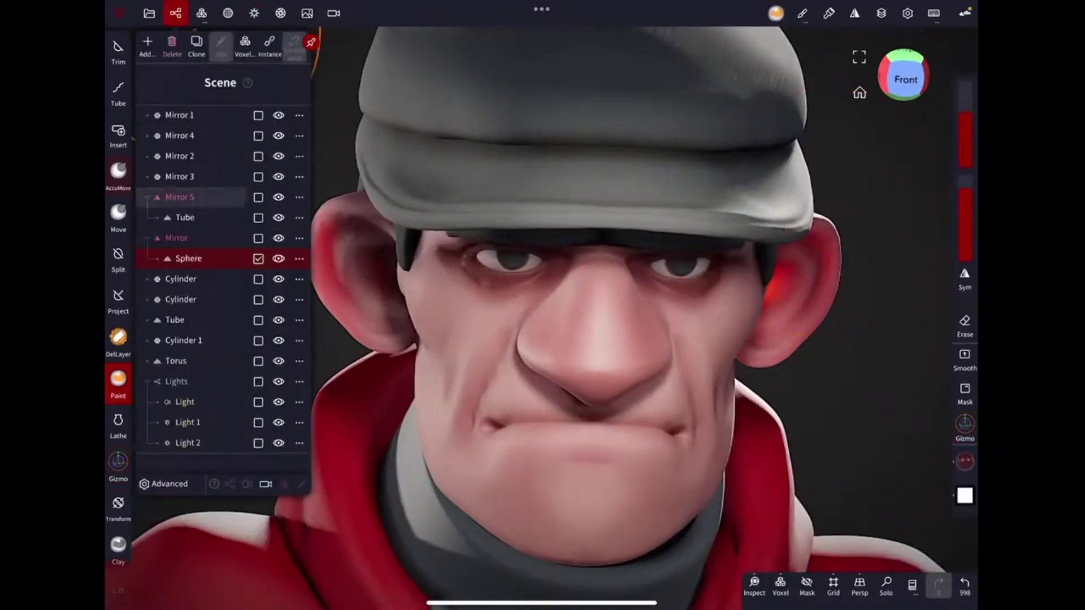
click(176, 238)
click(515, 48)
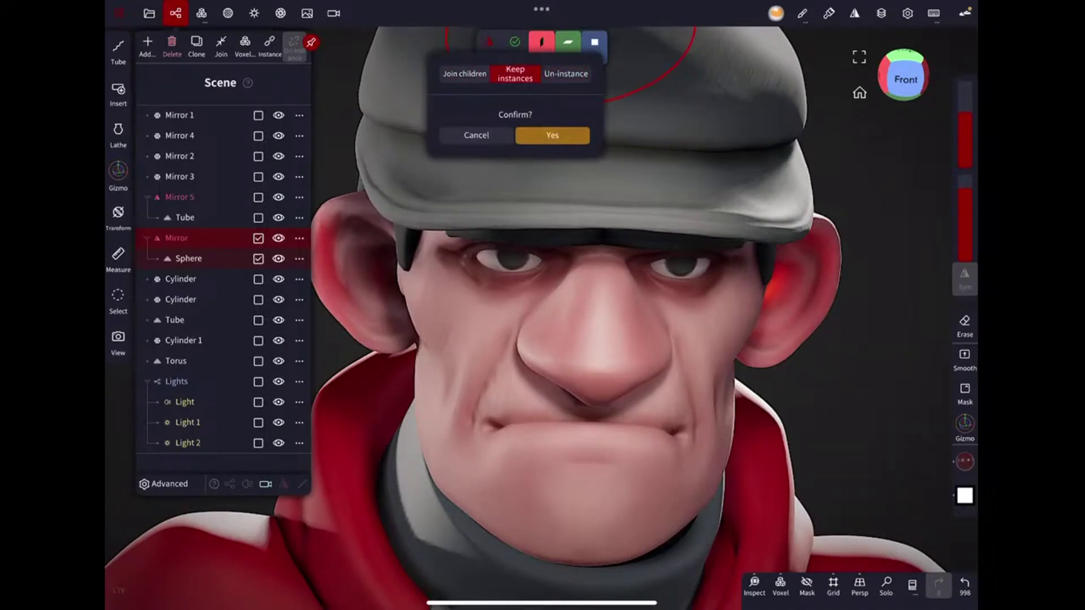
click(552, 135)
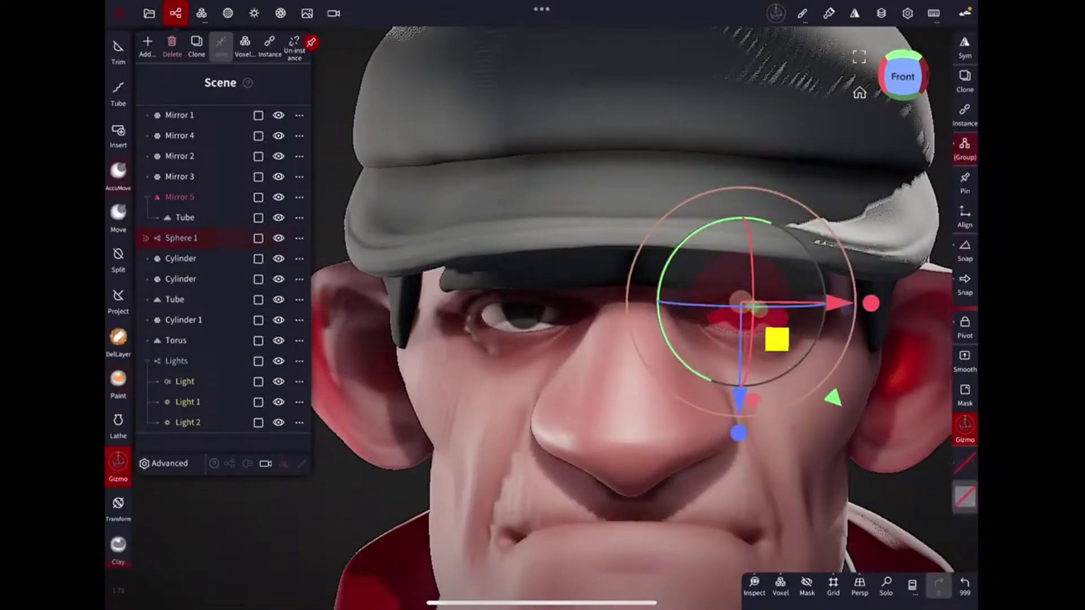
click(965, 46)
click(822, 113)
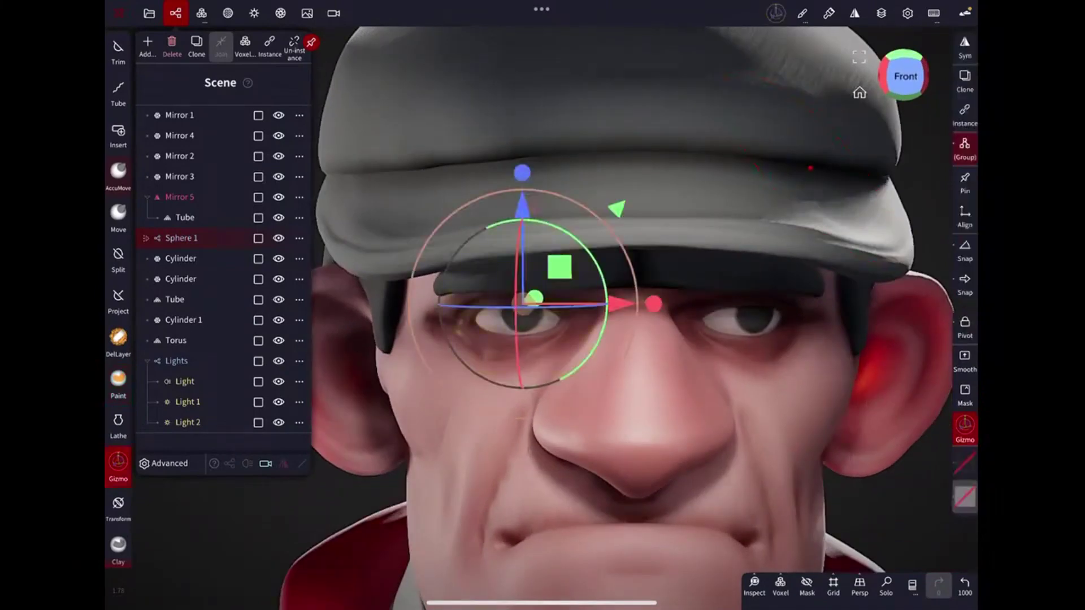
drag(622, 424, 649, 395)
Solo the eye spheres in Paint mode and nudge them slightly into place.
click(118, 385)
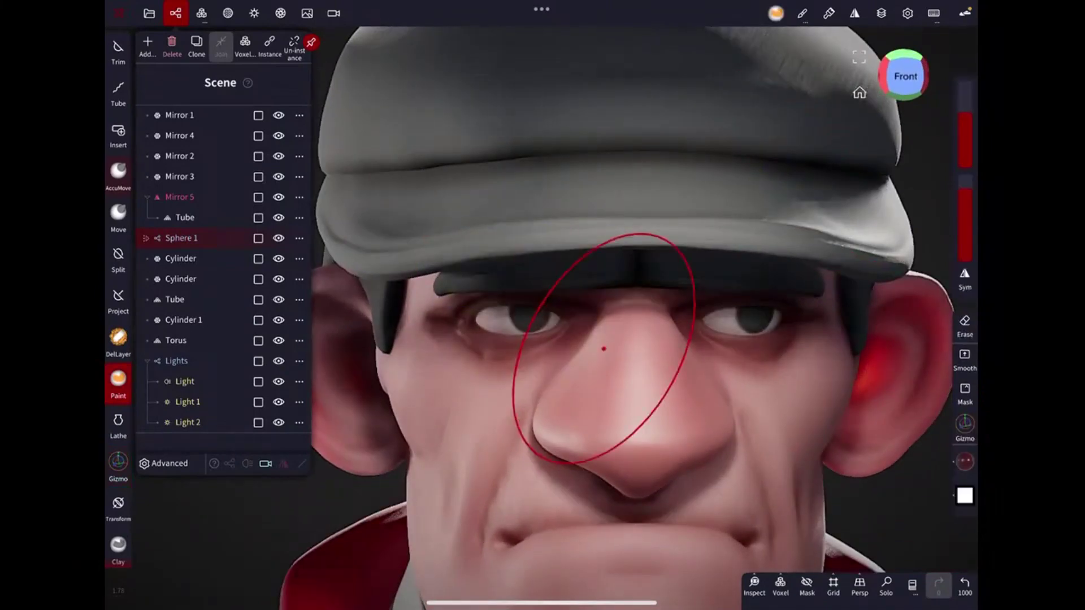
click(729, 328)
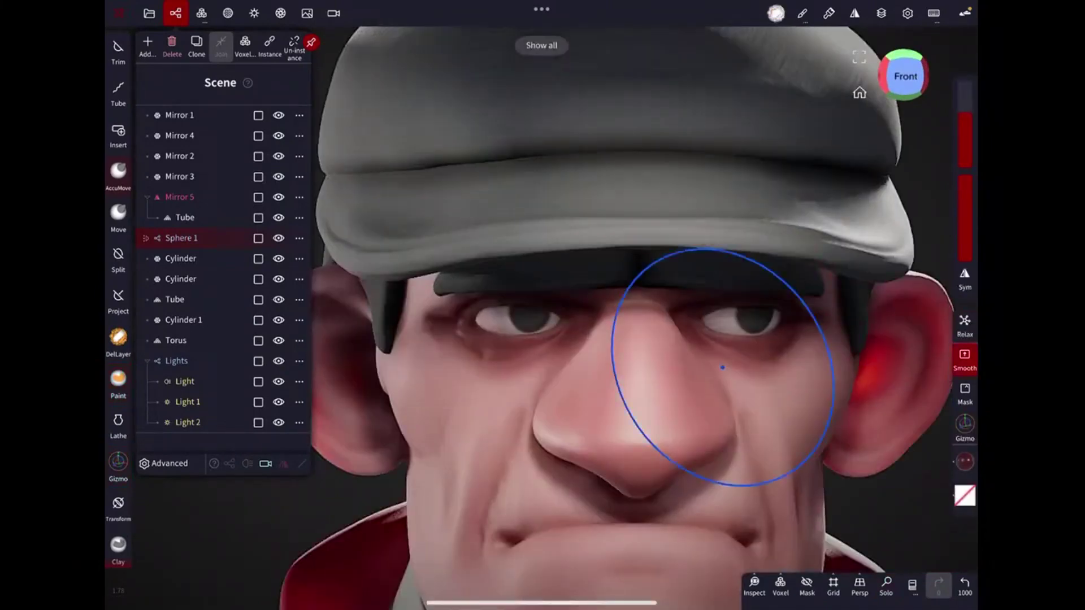
click(650, 350)
click(734, 322)
drag(685, 315, 712, 308)
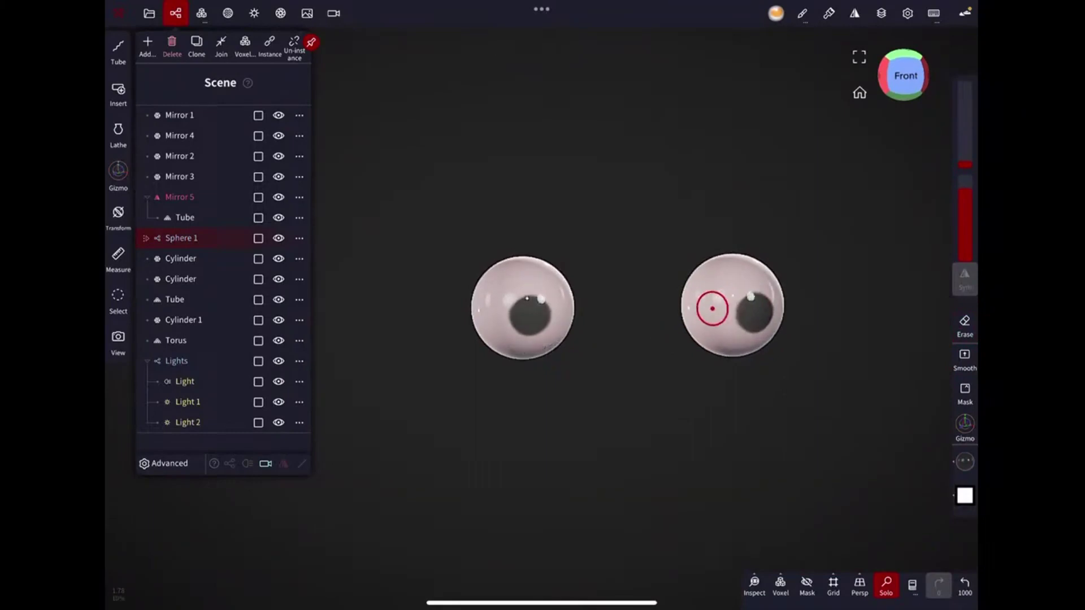
click(728, 302)
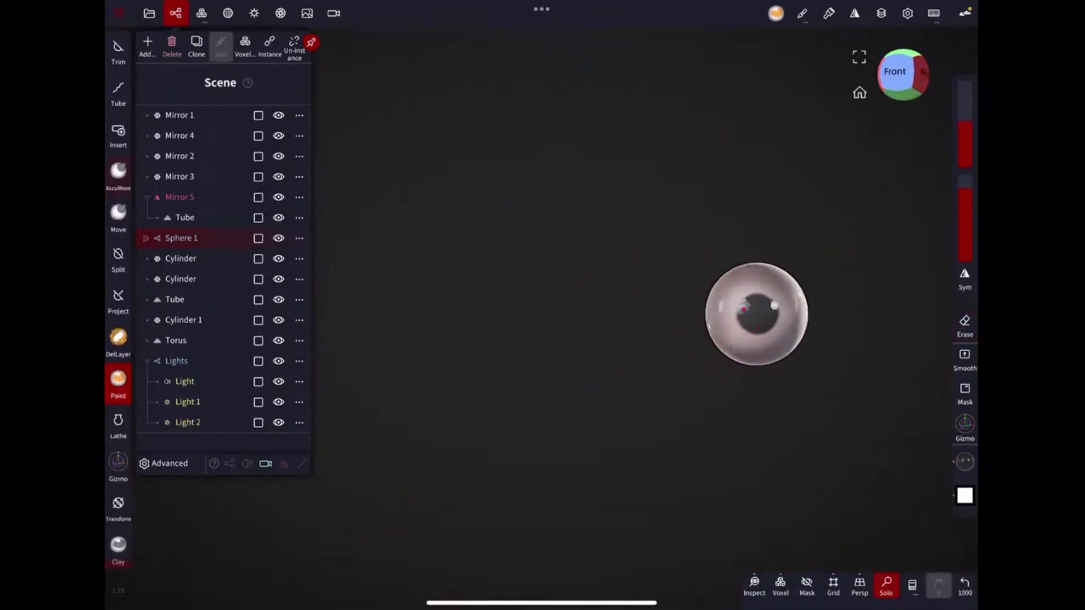
click(886, 587)
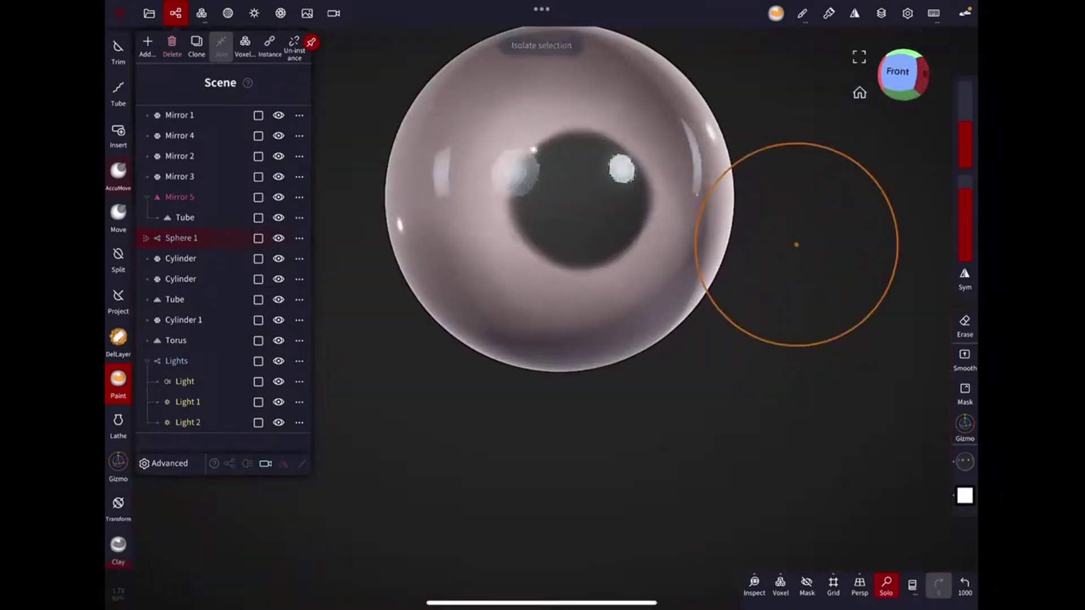
Solo the right eyeball, paint a dark red stroke on its lower iris, then un-solo.
click(965, 496)
click(508, 198)
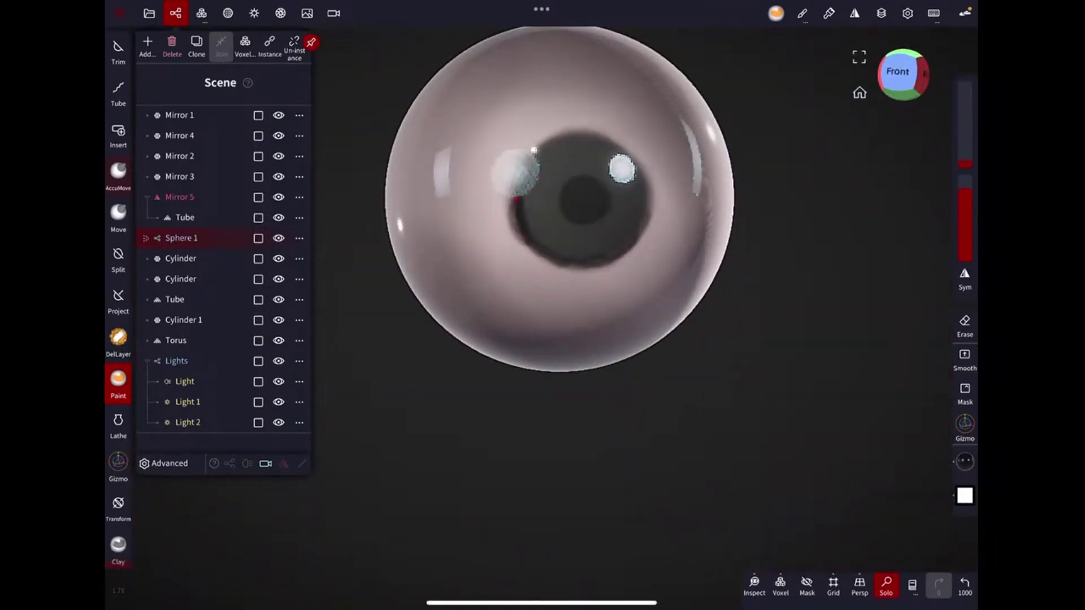
click(964, 496)
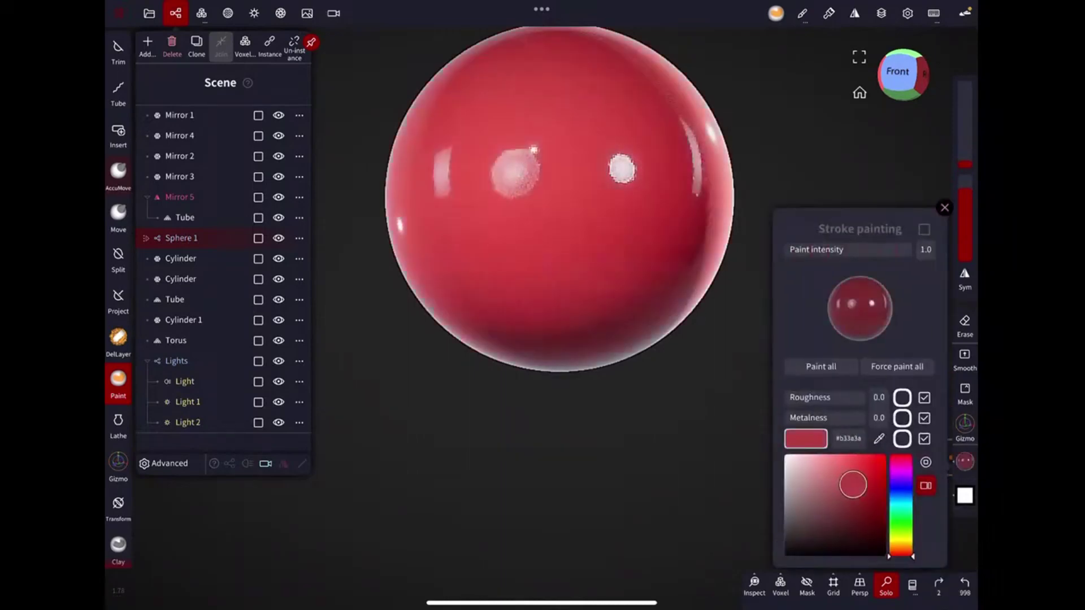
drag(825, 542, 844, 522)
drag(545, 229, 609, 241)
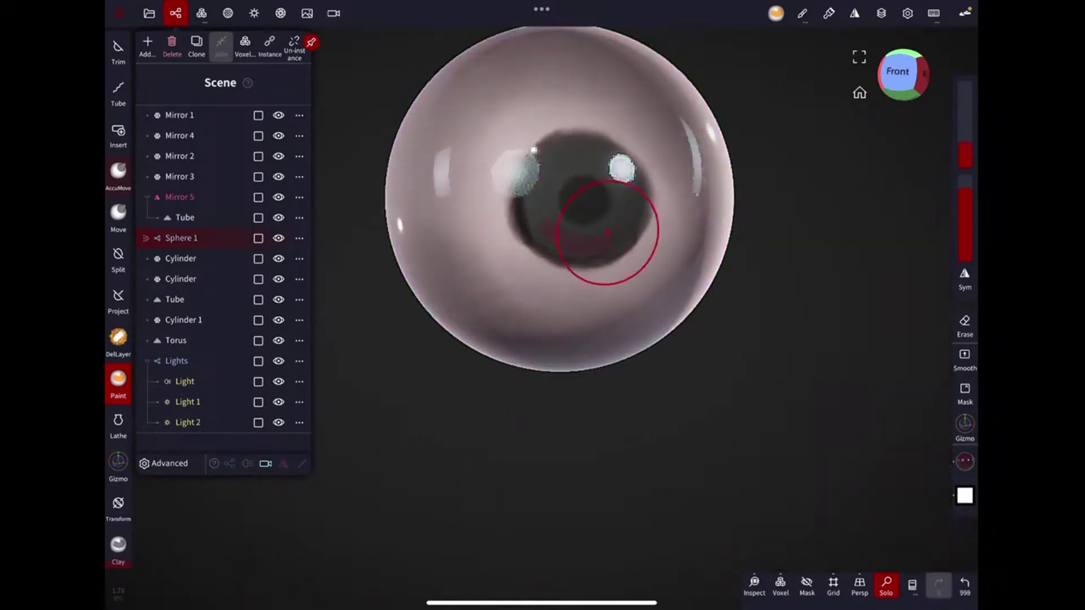
click(886, 586)
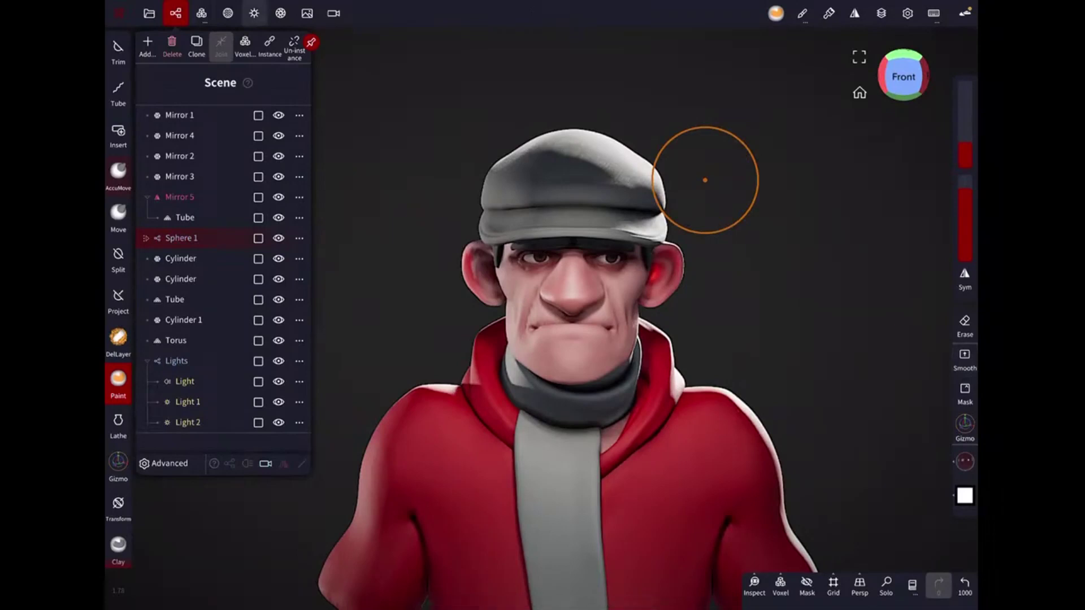
Select Light 1 and rotate the sun light's direction with the gizmo.
click(254, 13)
click(193, 248)
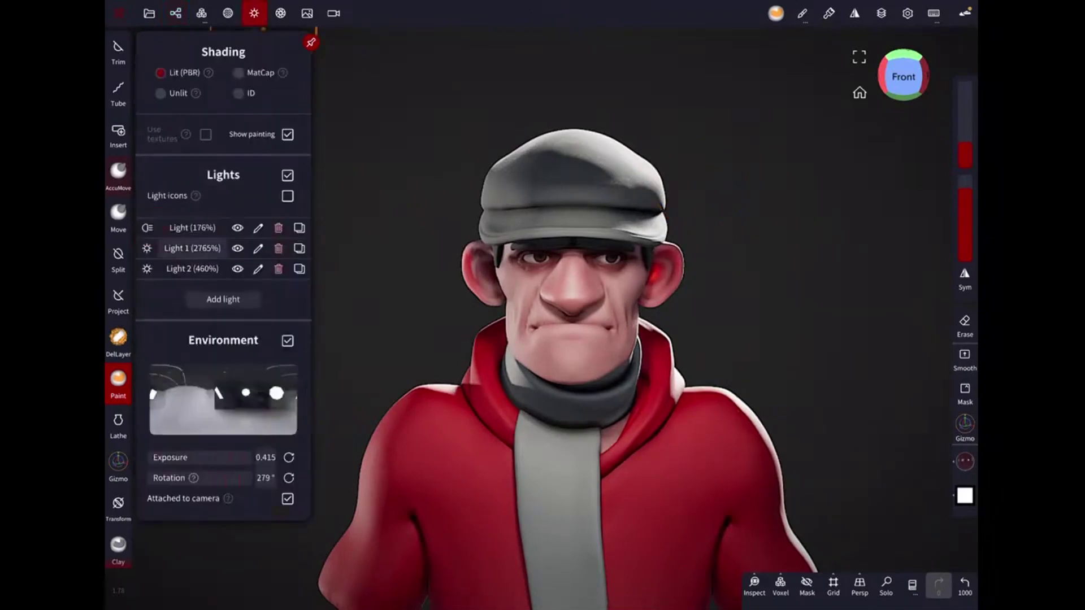
click(192, 269)
click(118, 171)
click(193, 249)
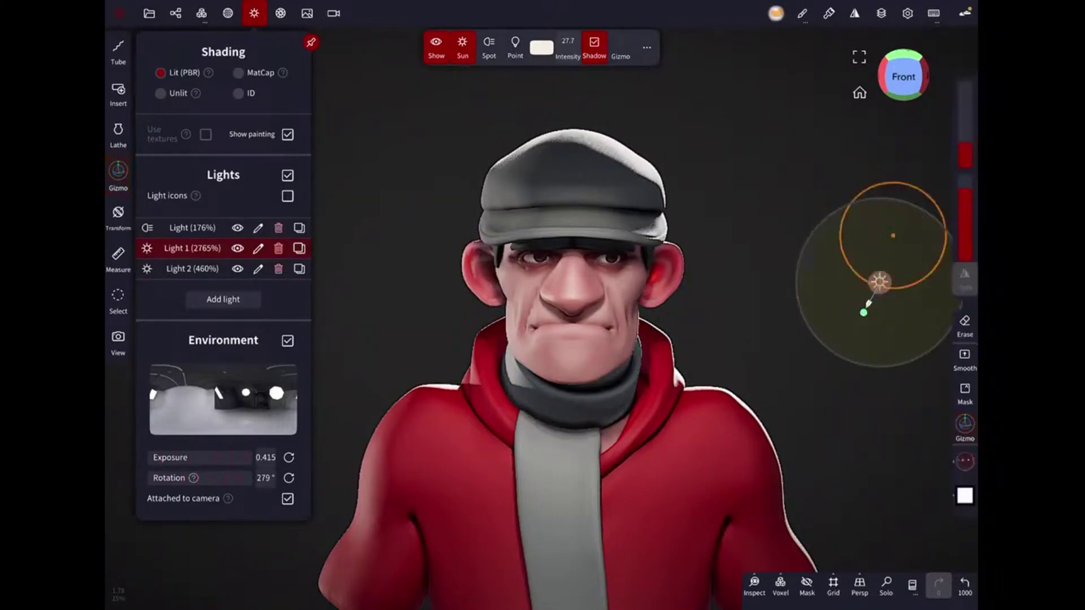
drag(732, 311, 739, 407)
click(119, 171)
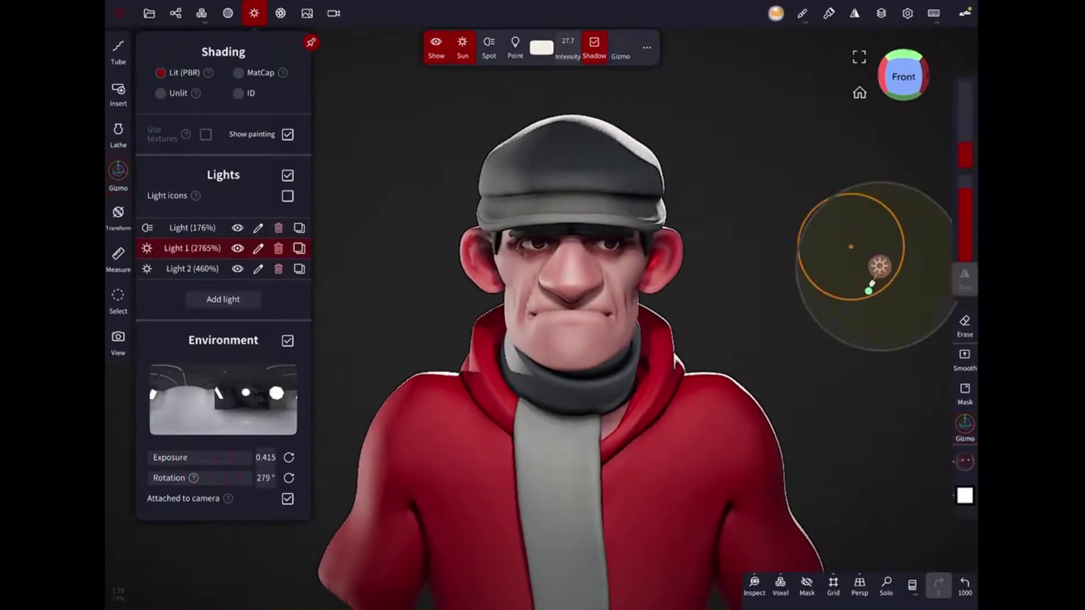
click(118, 171)
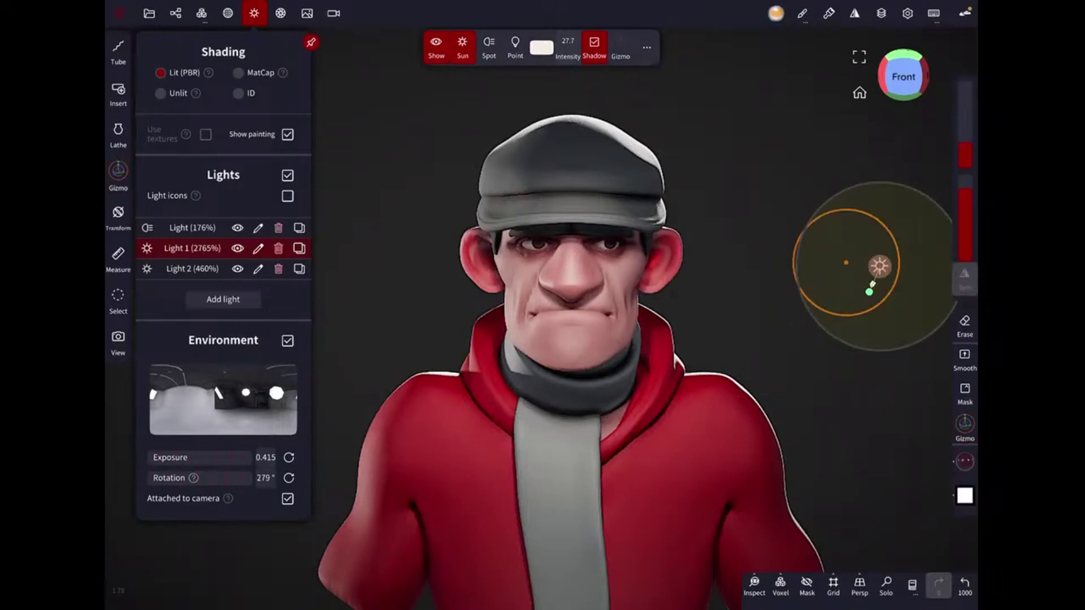
Set the background to a plain mid-grey colour #696969 and turn the character slightly left.
click(307, 13)
click(245, 112)
mouse_move(170, 299)
mouse_down()
mouse_move(169, 234)
mouse_move(169, 250)
mouse_up()
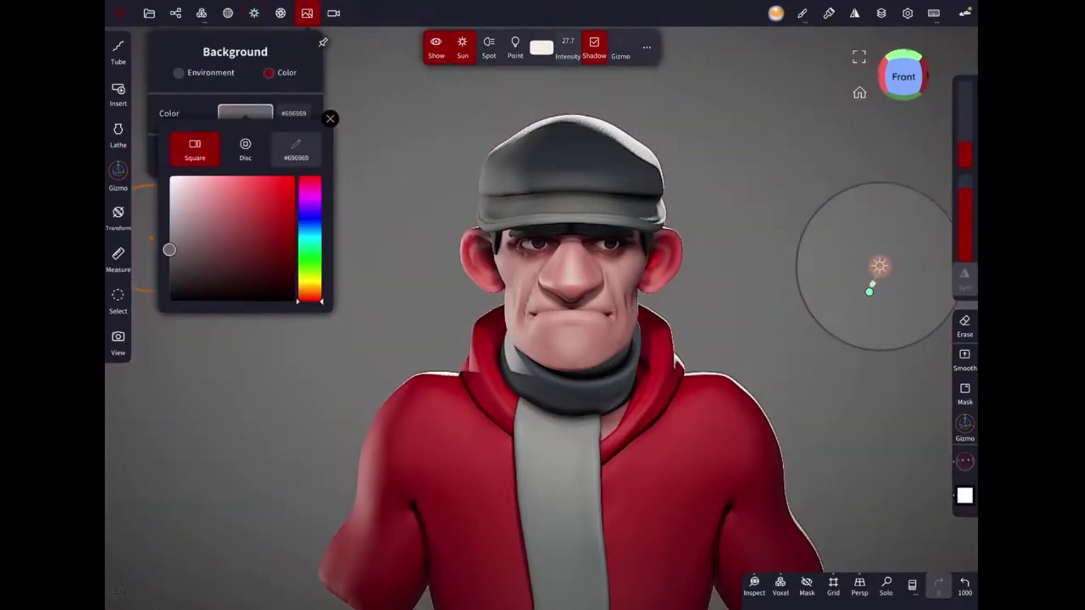
click(334, 13)
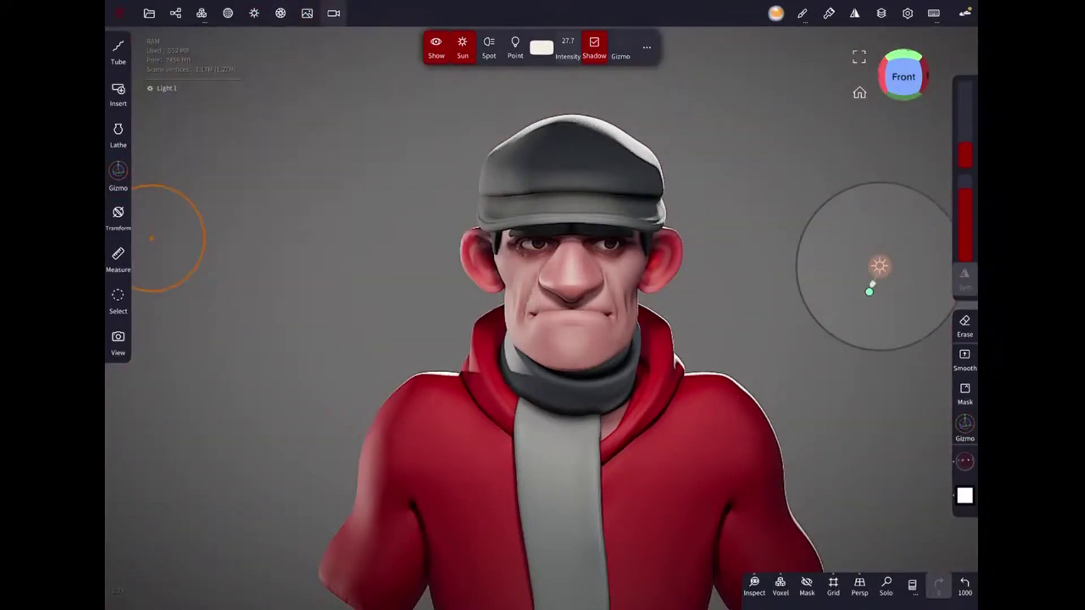
drag(802, 417, 760, 415)
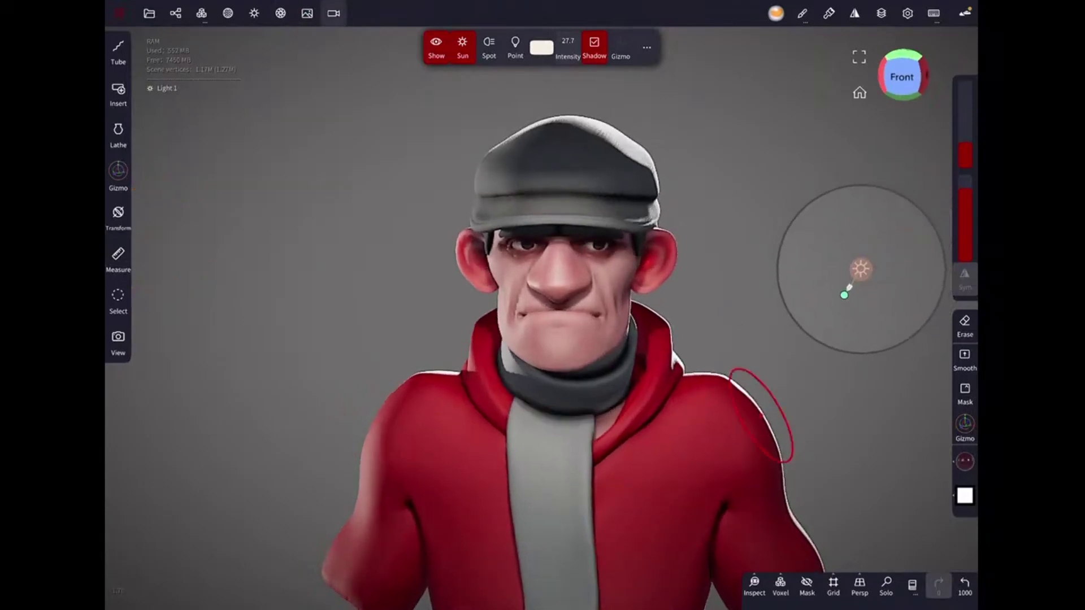
click(820, 278)
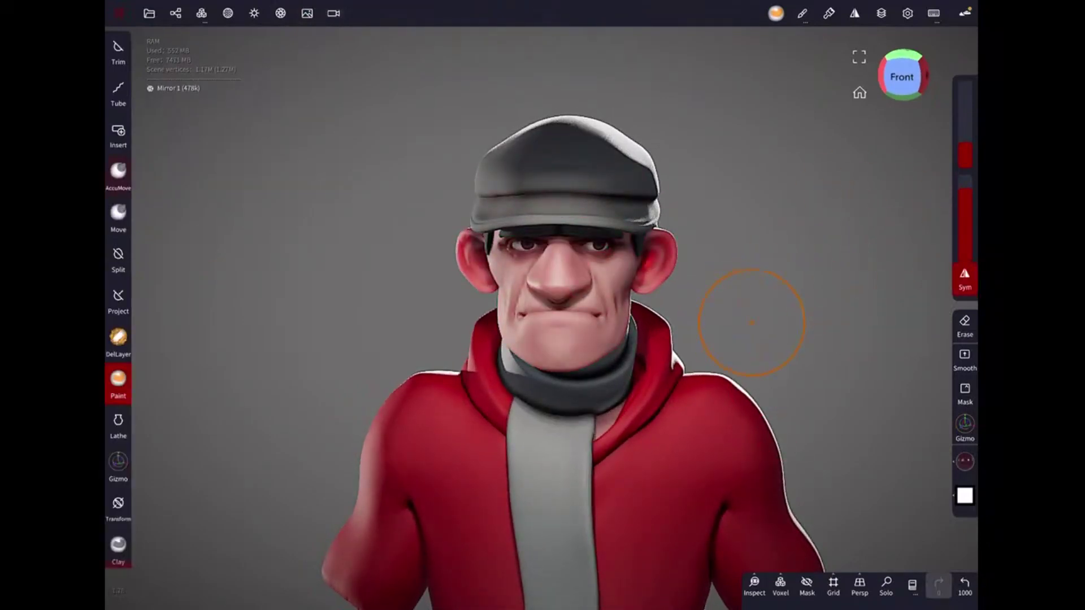
click(149, 13)
scroll(224, 282, down, 10)
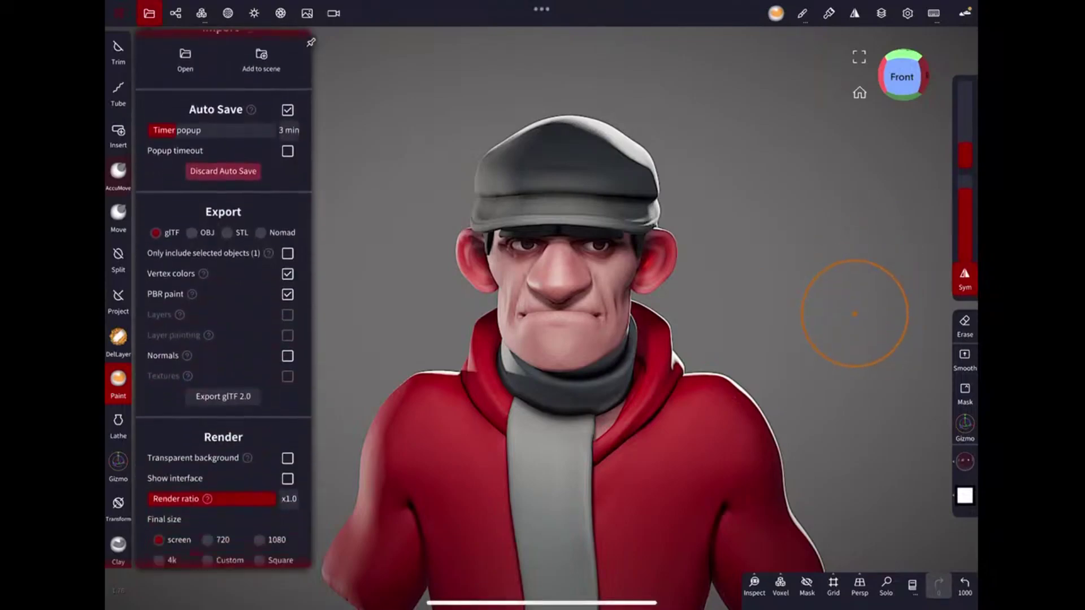
Render the bust to a PNG image and close the preview.
click(223, 546)
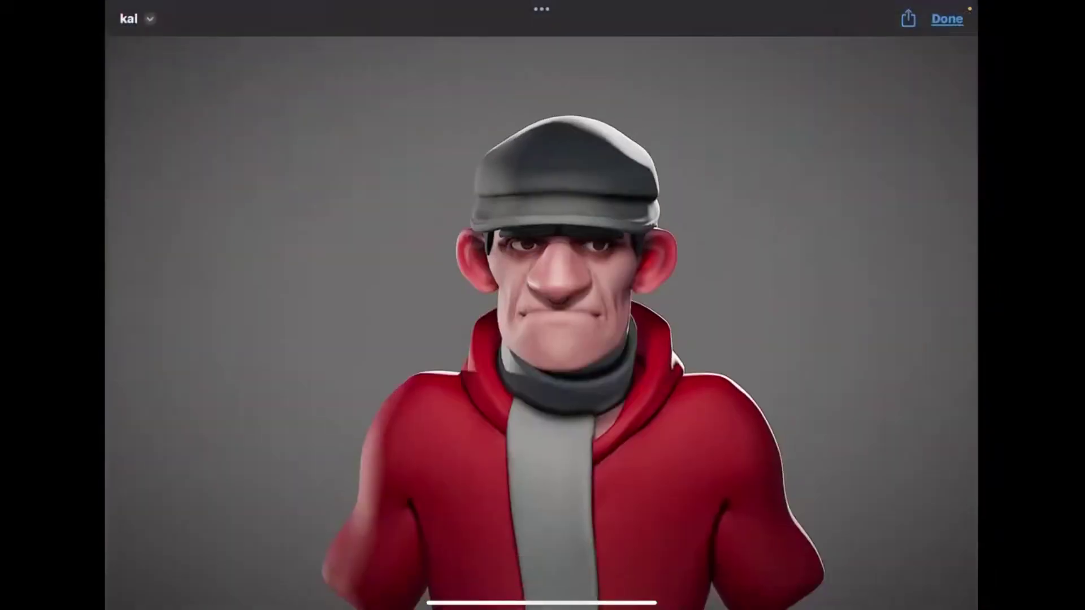
click(908, 18)
click(912, 222)
click(947, 18)
Orbit the character to a three-quarter angle and render another PNG.
drag(847, 356, 724, 357)
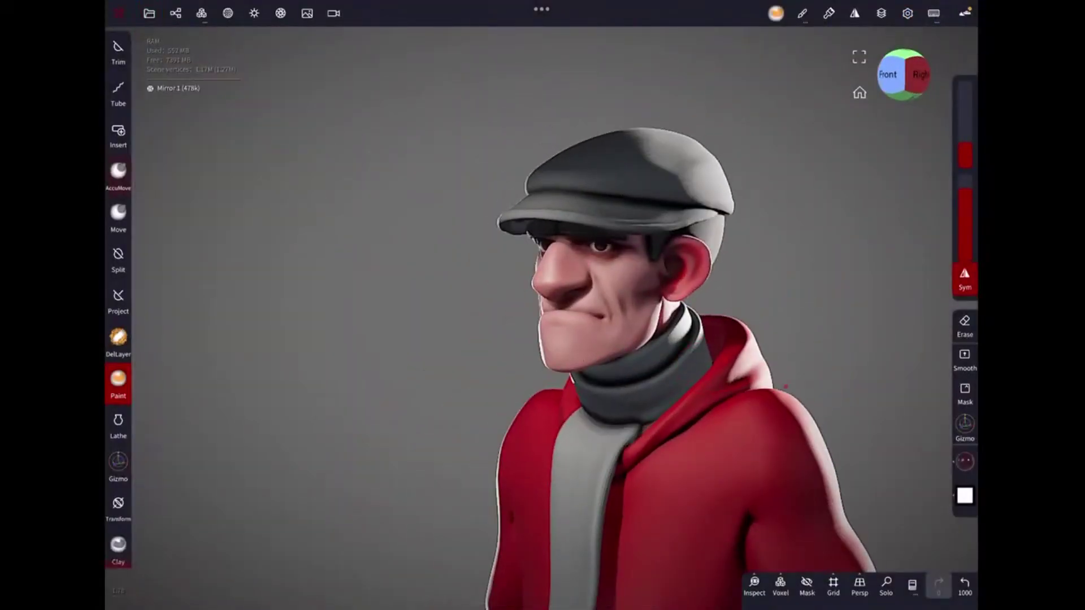
mouse_move(725, 358)
mouse_down()
mouse_move(811, 370)
mouse_move(799, 460)
mouse_up()
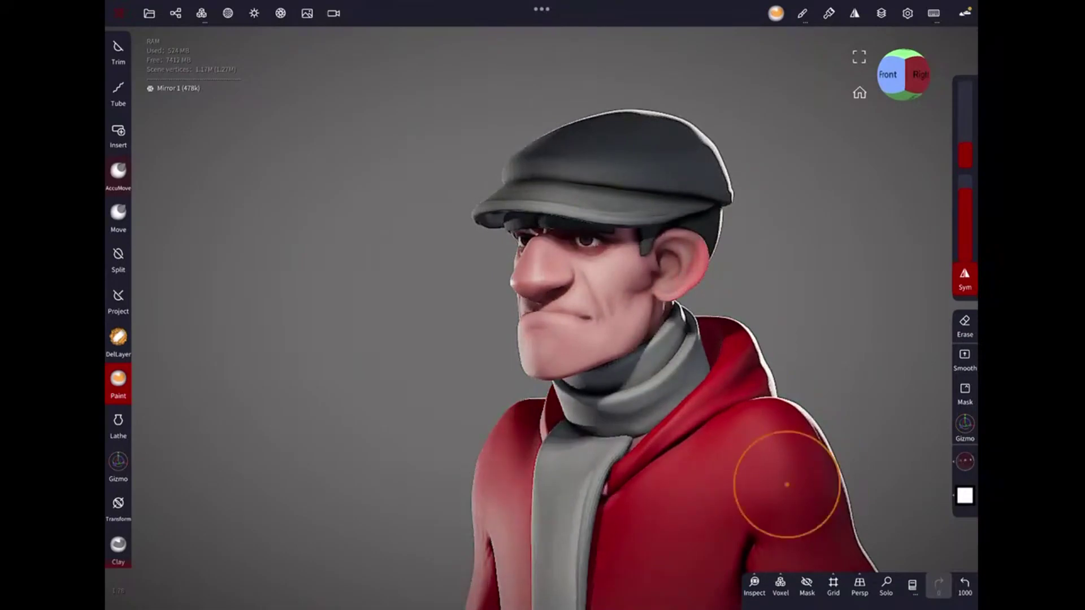
drag(786, 484, 829, 333)
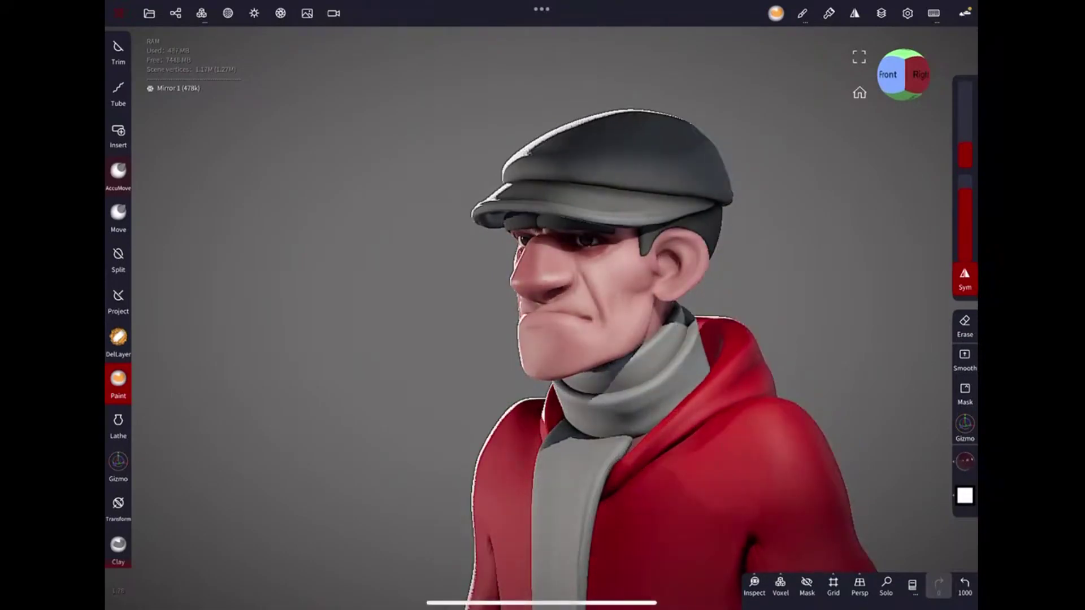
drag(797, 480, 784, 340)
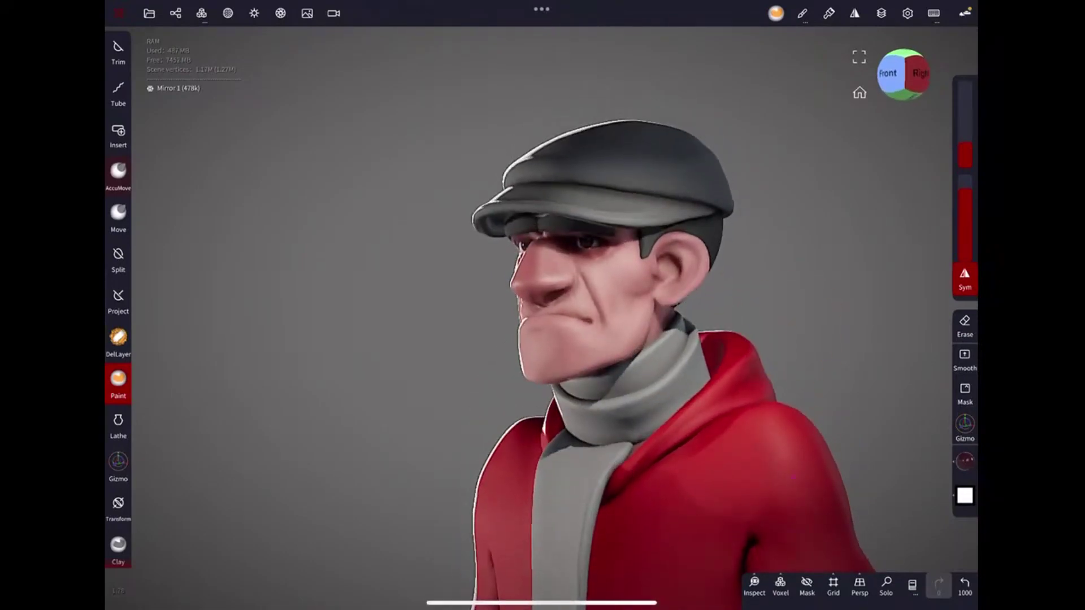
click(119, 13)
click(223, 545)
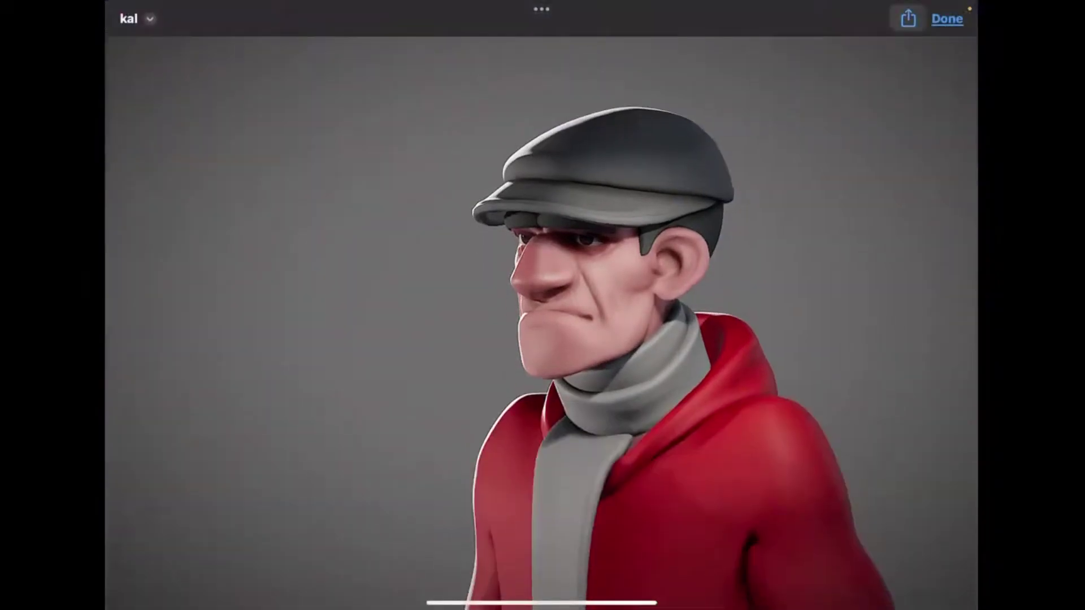
click(908, 18)
click(395, 339)
click(947, 19)
Try the turntable spin and browse the stroke, layers and symmetry settings.
click(808, 13)
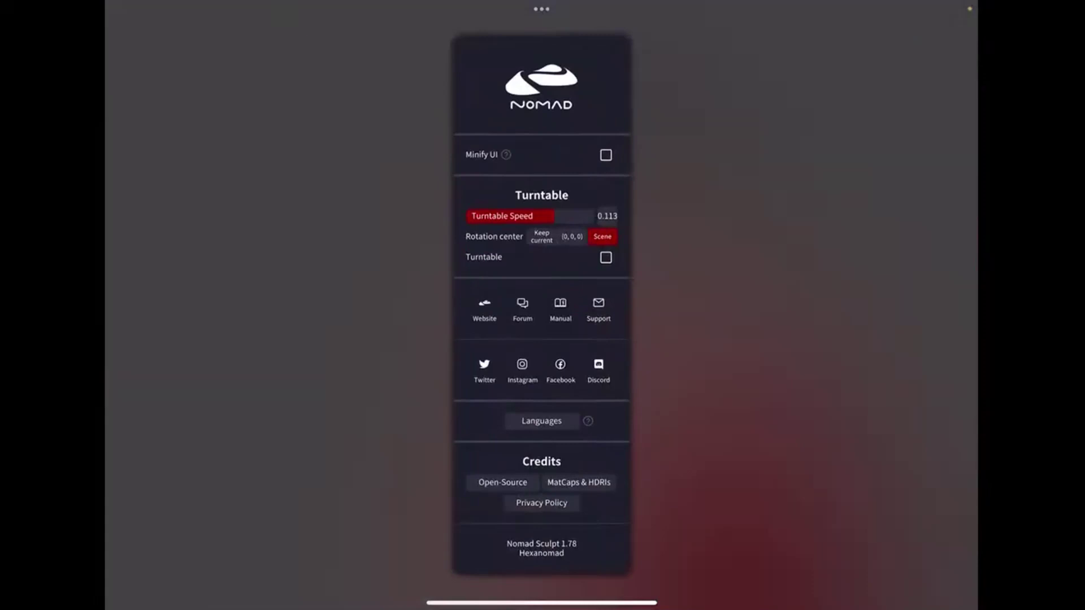
click(606, 257)
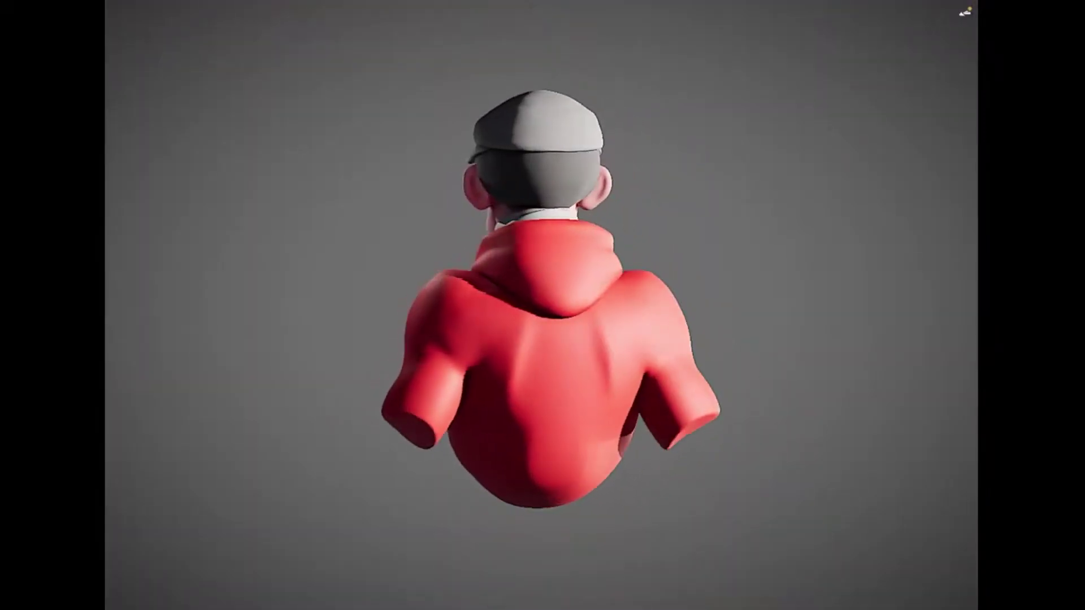
click(542, 305)
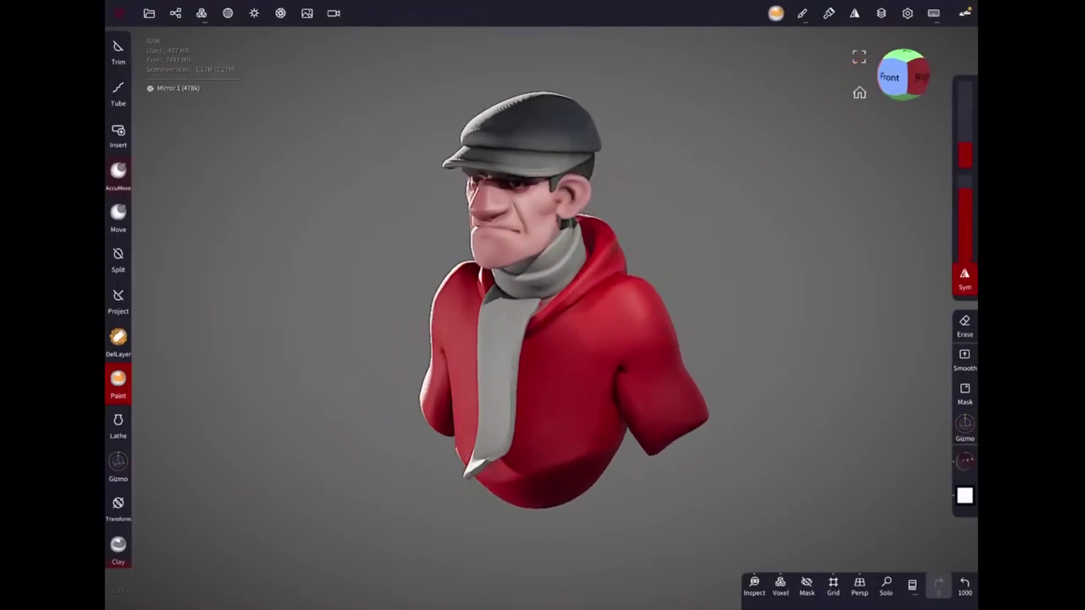
click(965, 13)
click(282, 339)
click(907, 13)
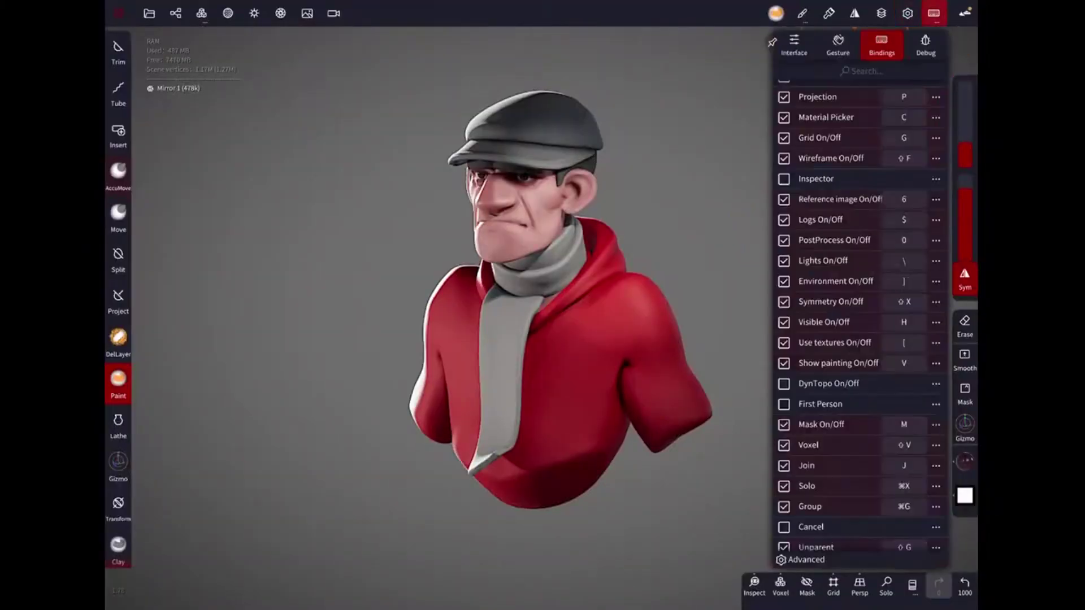
click(802, 12)
click(907, 12)
click(855, 12)
click(802, 12)
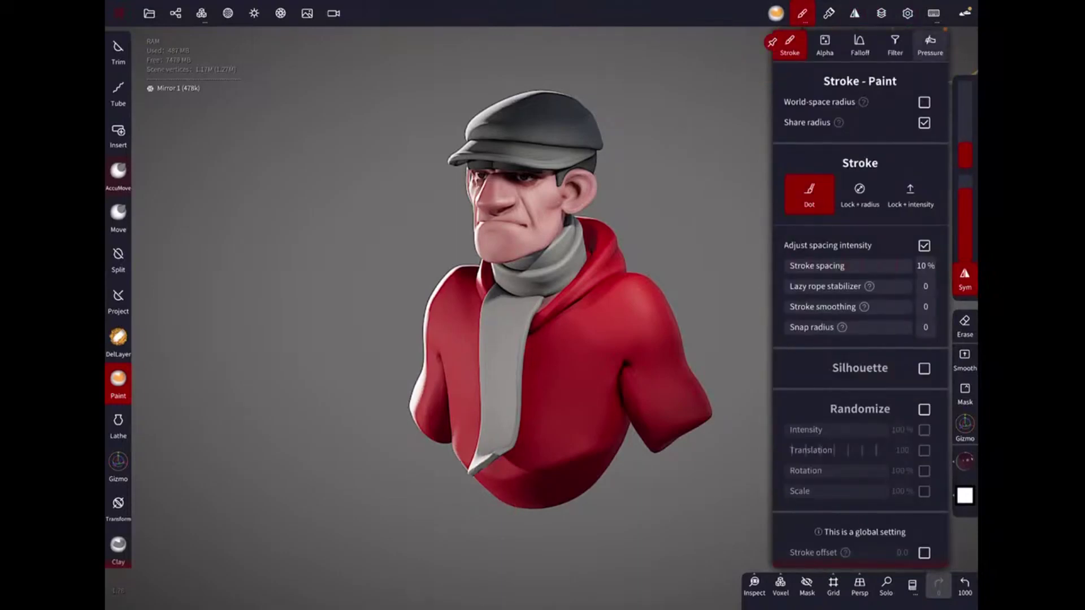
Start a 2 s GIF turntable export from the debug settings and confirm it.
click(176, 13)
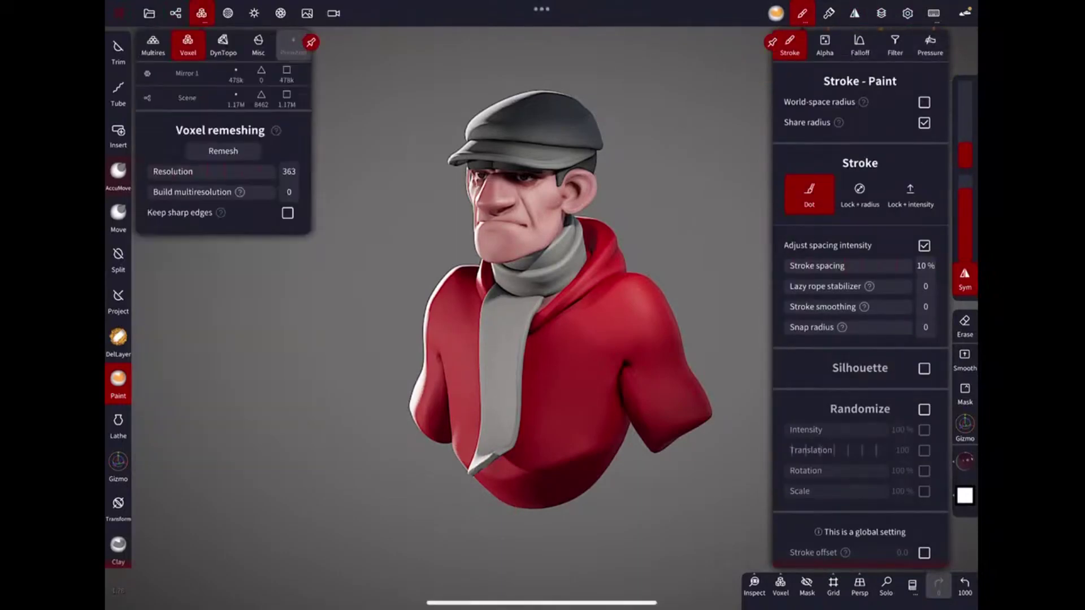
click(254, 12)
click(149, 13)
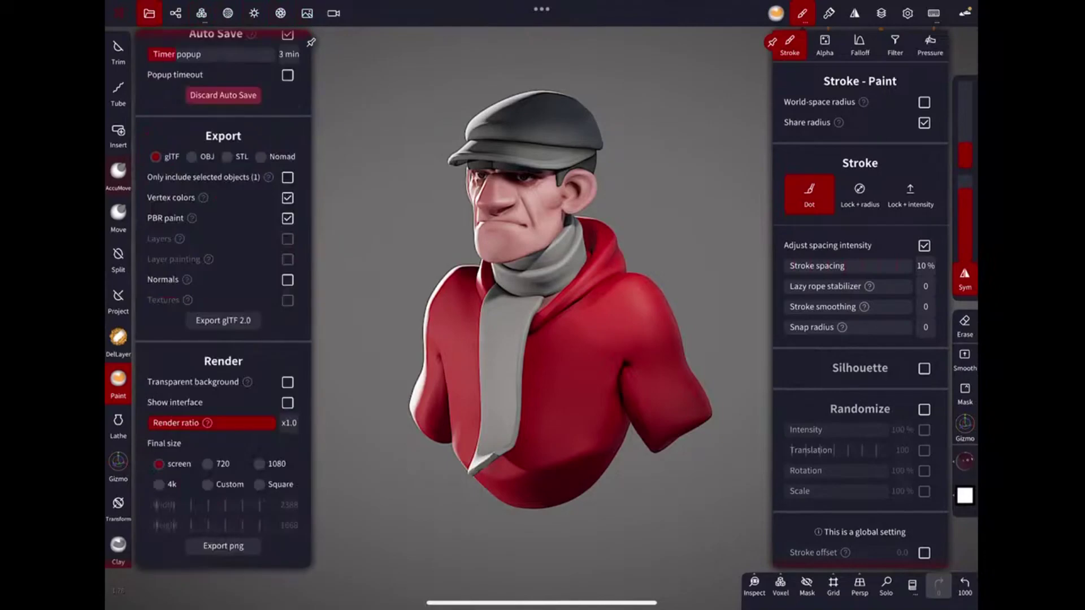
click(934, 13)
click(925, 45)
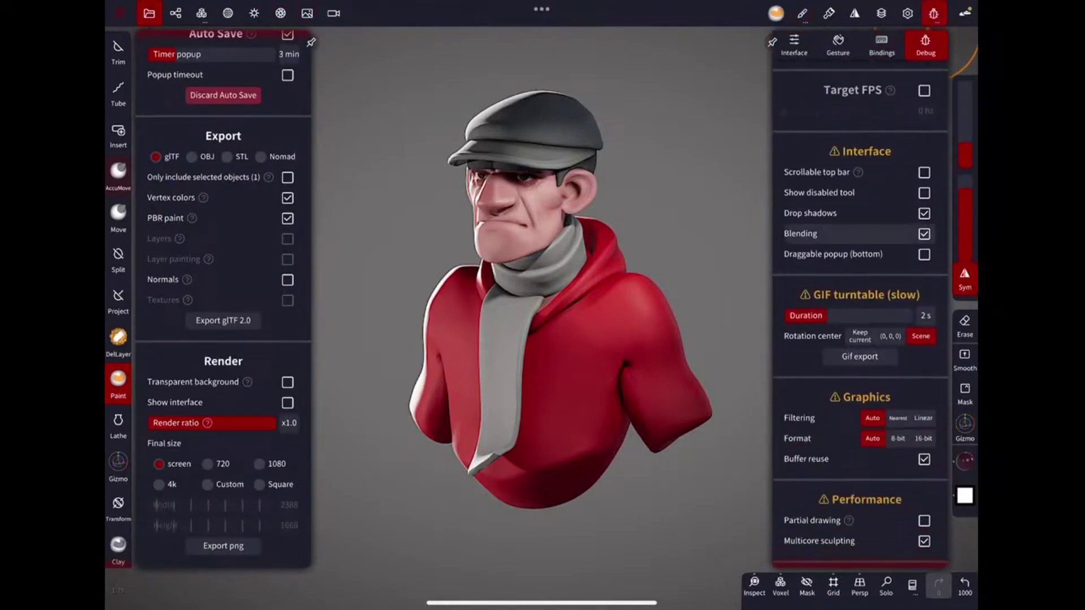
click(859, 356)
click(897, 331)
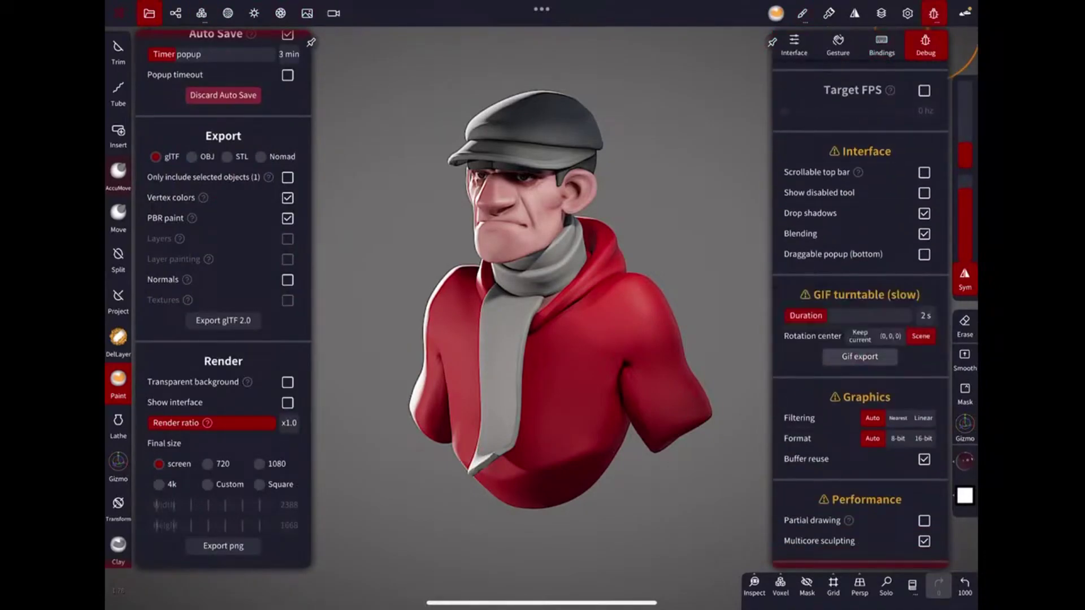